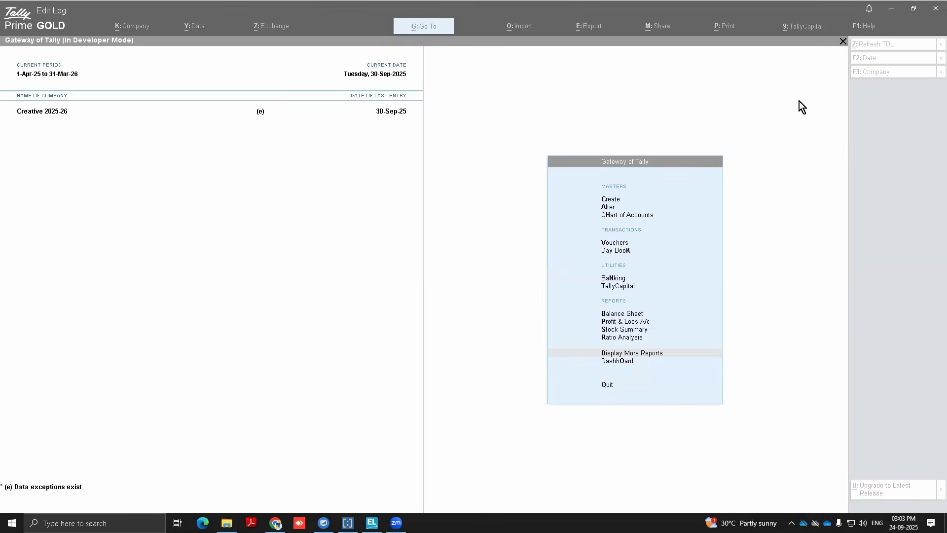
Select Balance Sheet in Gateway and set the period from 1.4.24 to 31.3.25 with Alt+F2.
left_click(734, 100)
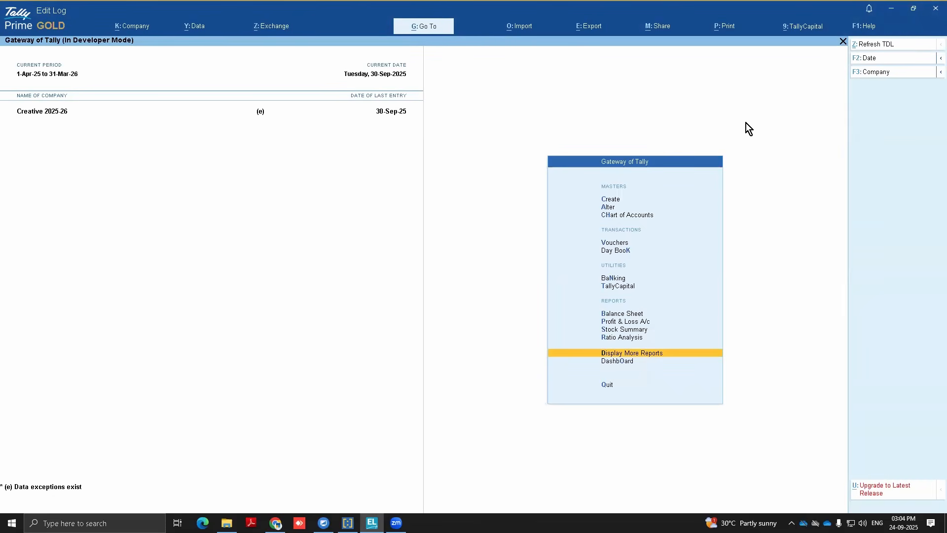
key("Up")
key("Up")
key("Up")
key("Up")
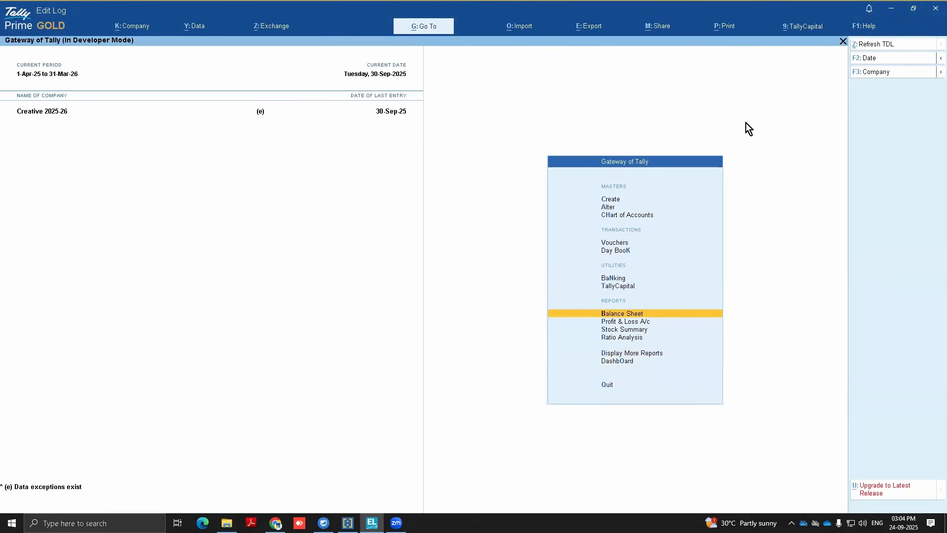
key("alt+F2")
type("1.4.24")
key("Return")
type("31.3.25")
key("Return")
key("Return")
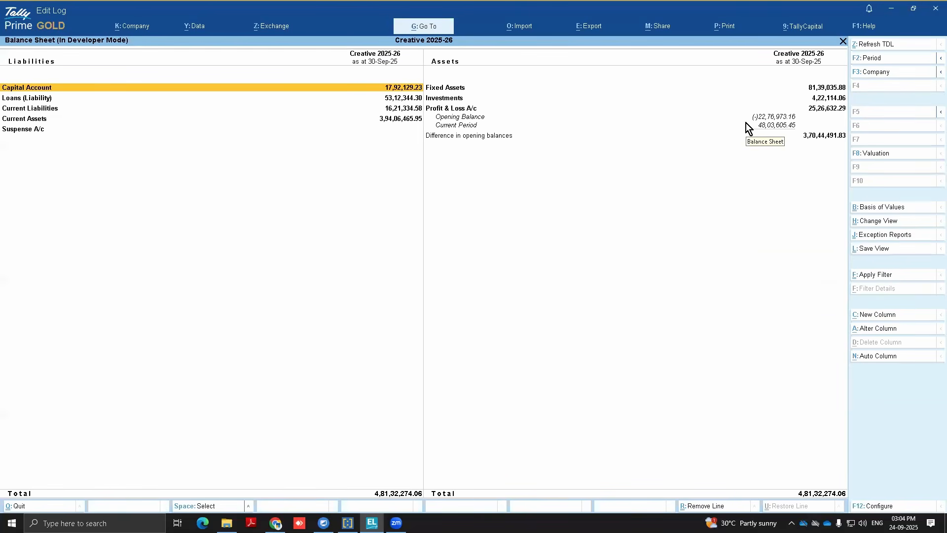
Switch the Balance Sheet to Detailed view (Alt+F5) so all ledgers show, then bring up the Basic Filter.
key("Right")
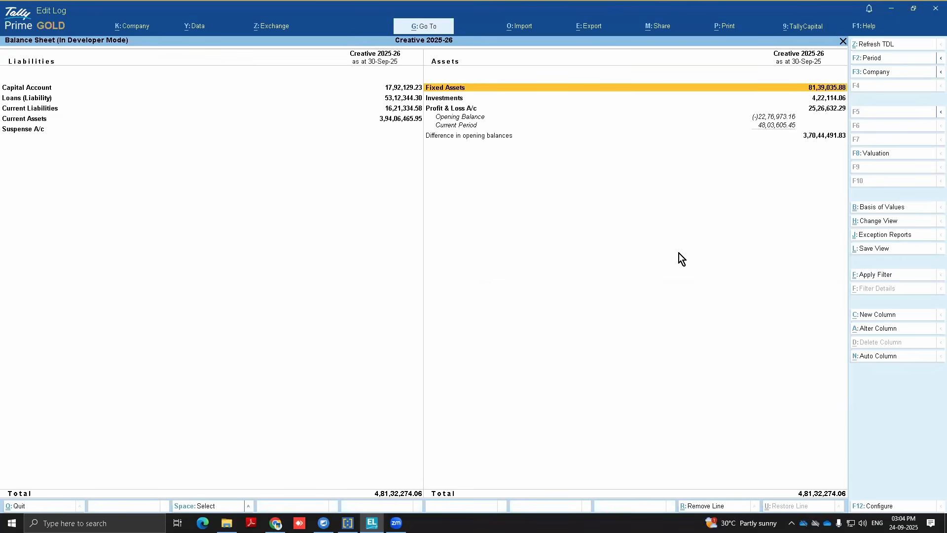
key("Down")
key("Down")
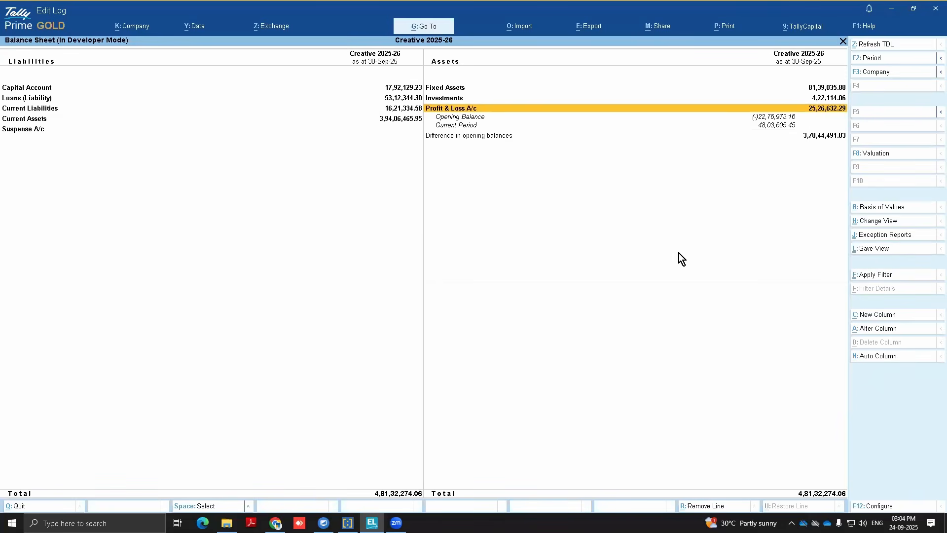
key("alt+F5")
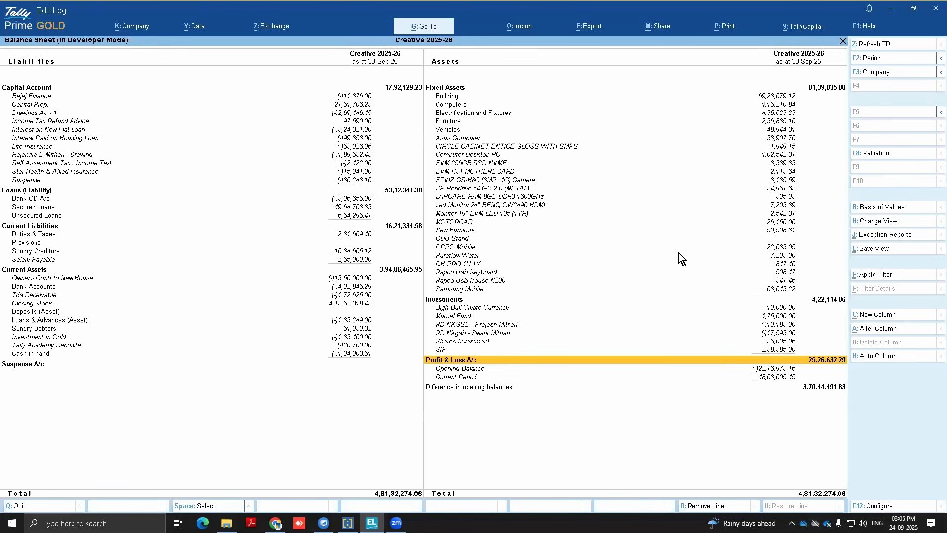
left_click(878, 276)
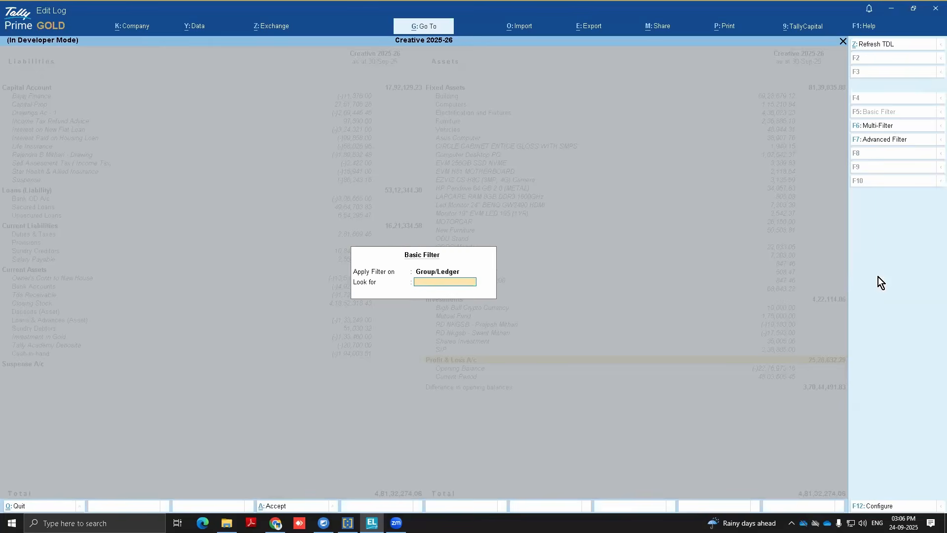
Filter the Balance Sheet on Voucher for Cash, reducing the Liabilities total to 30,635.00.
key("BackSpace")
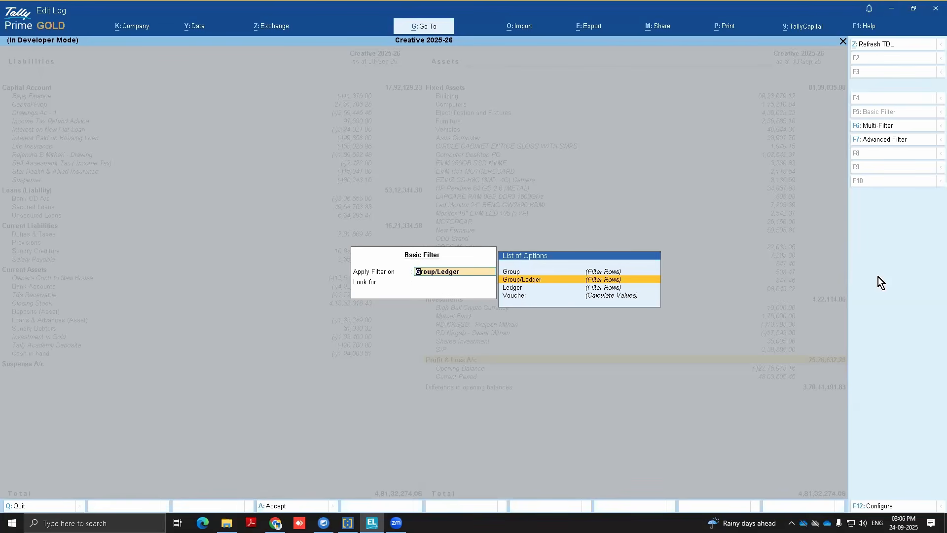
key("Down")
key("Down")
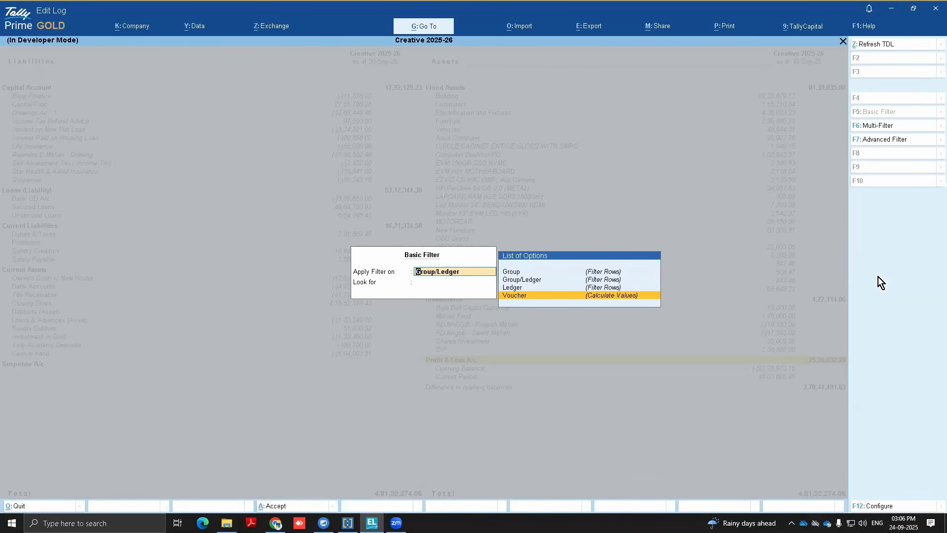
key("Up")
key("Up")
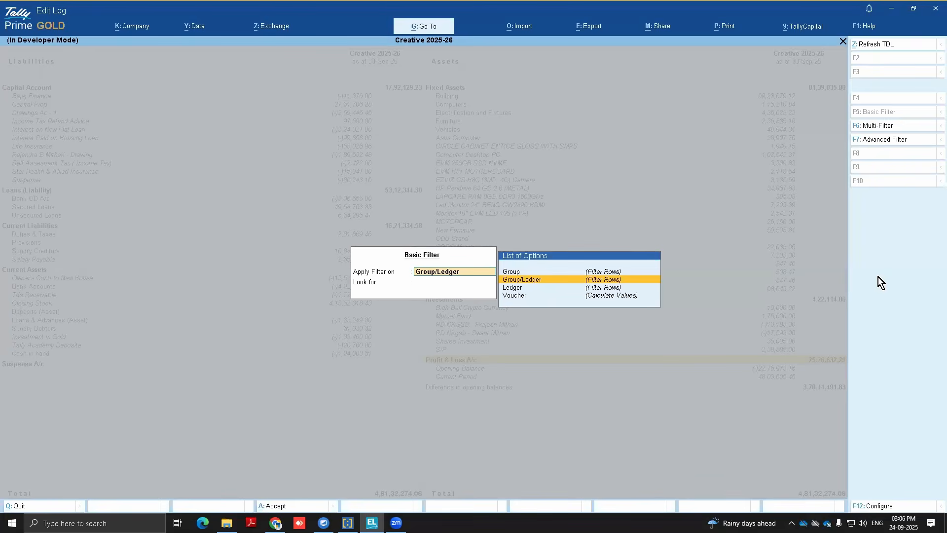
key("Down")
key("Down")
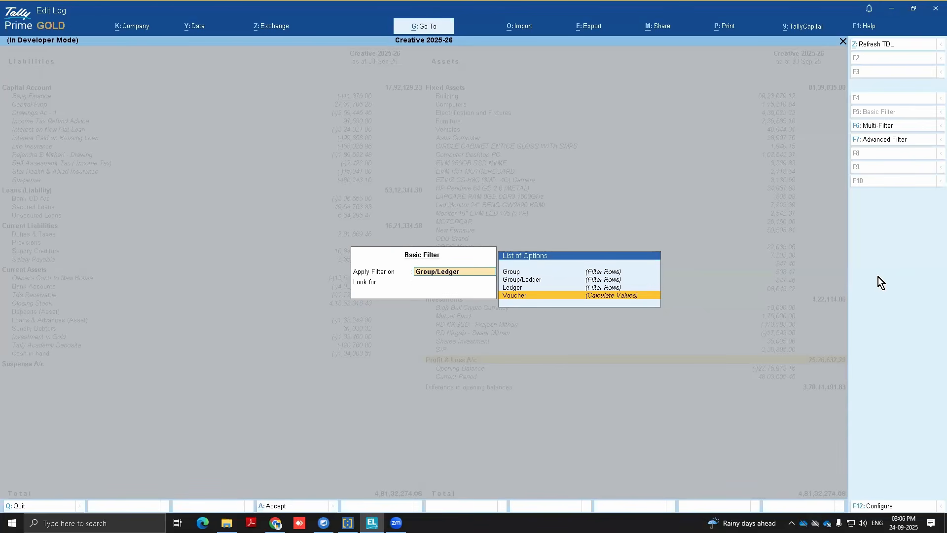
key("Return")
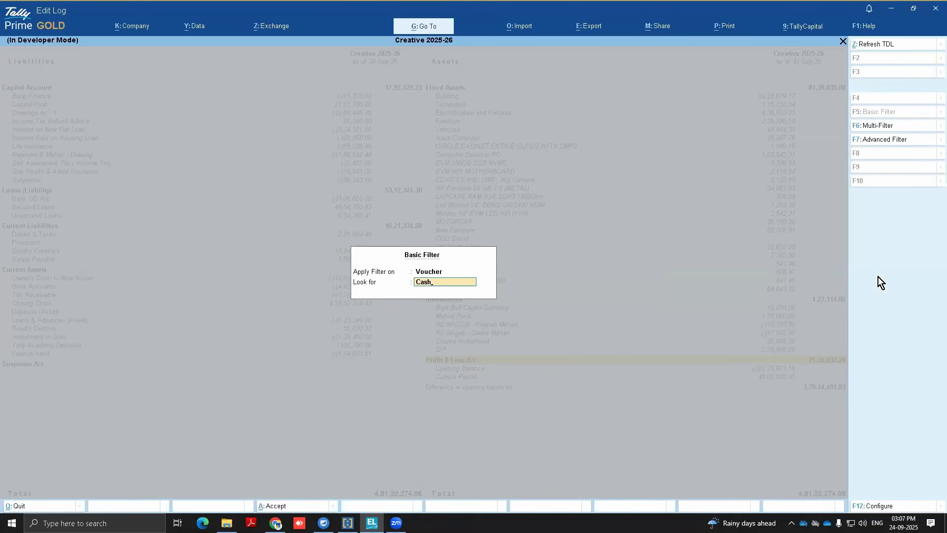
key("Return")
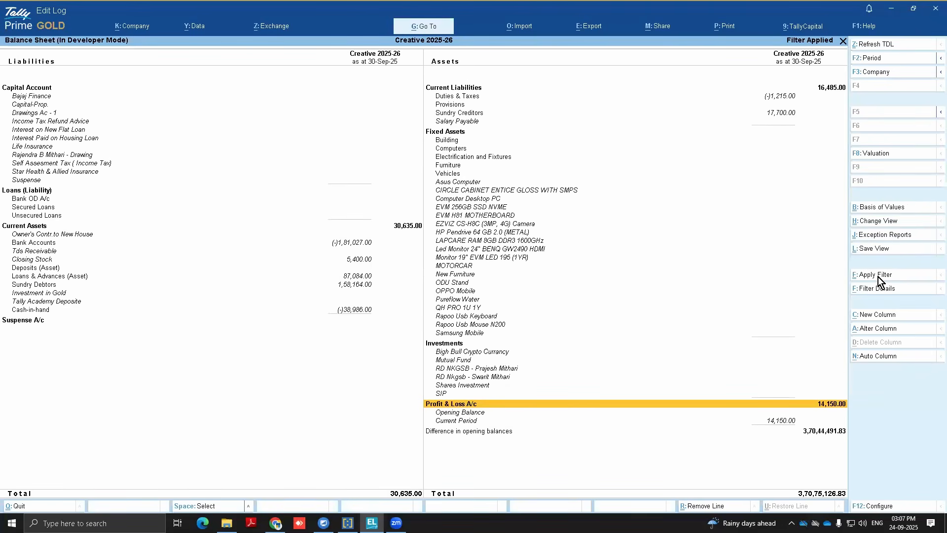
key("Left")
key("Up")
key("Up")
key("Up")
key("Up")
key("Up")
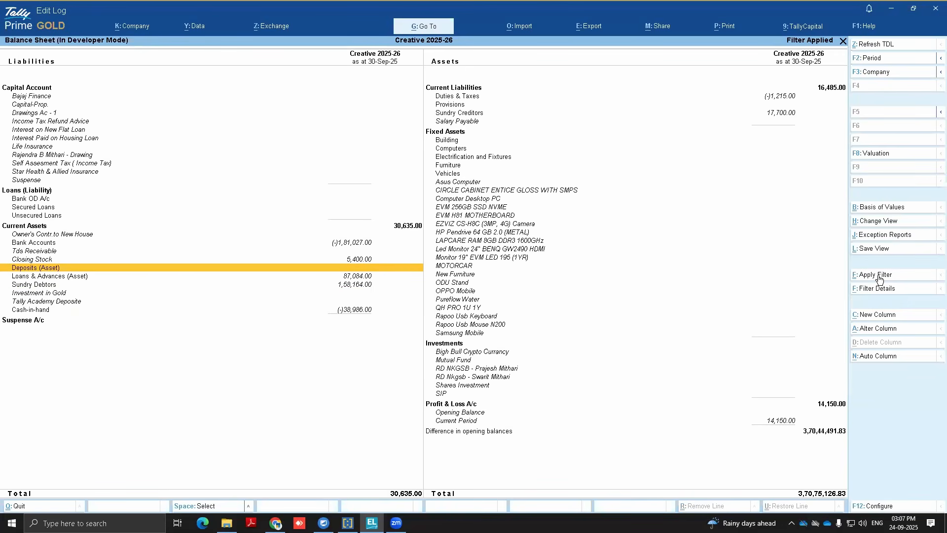
key("Down")
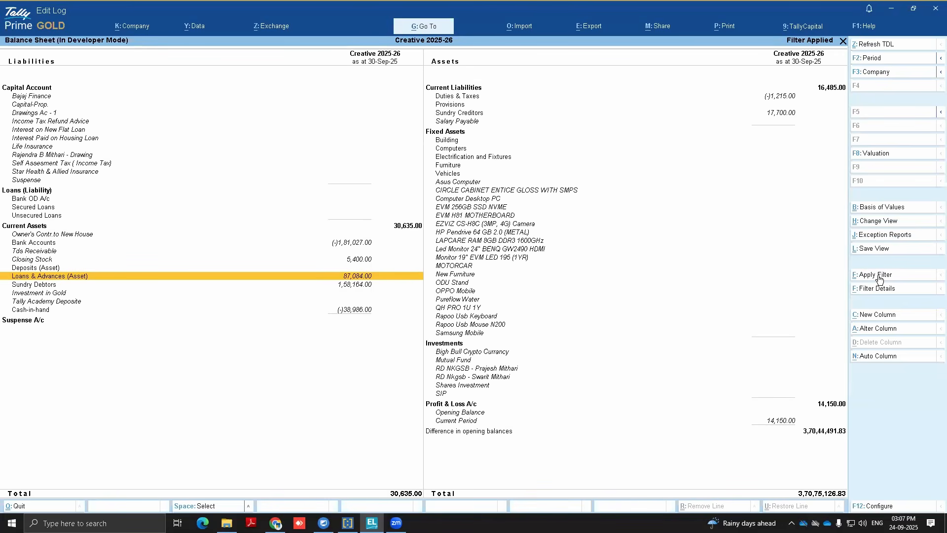
key("Return")
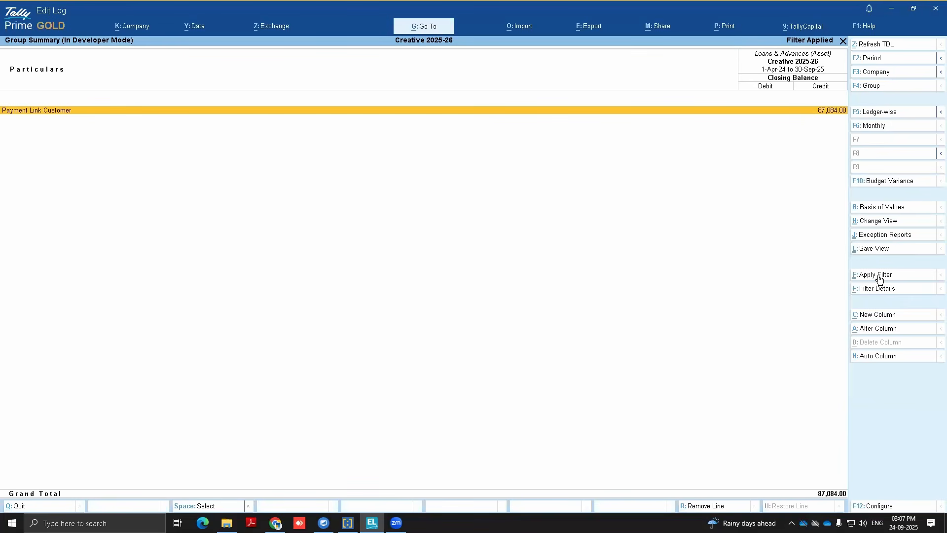
key("Return")
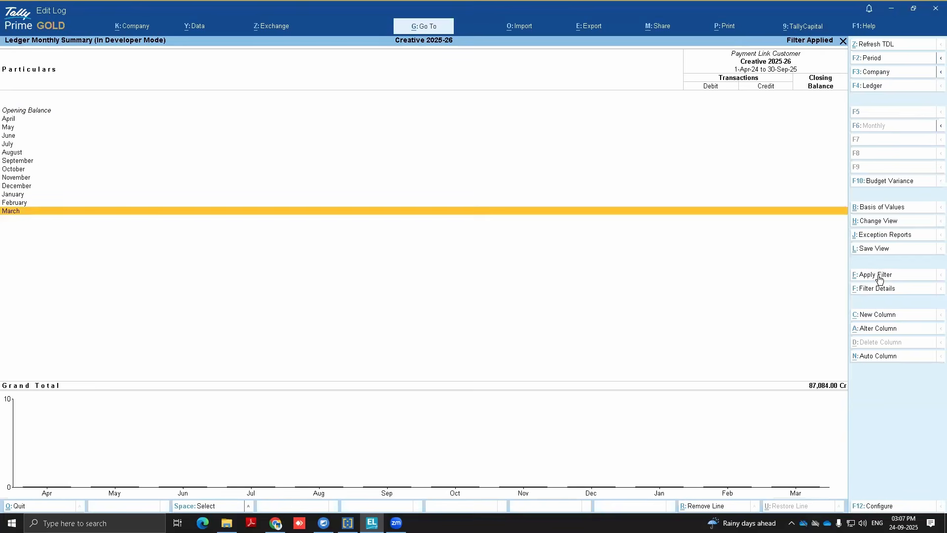
key("Up")
key("Up")
key("Up")
key("Up")
key("Up")
key("Up")
key("Up")
key("Up")
key("Up")
key("Up")
key("Up")
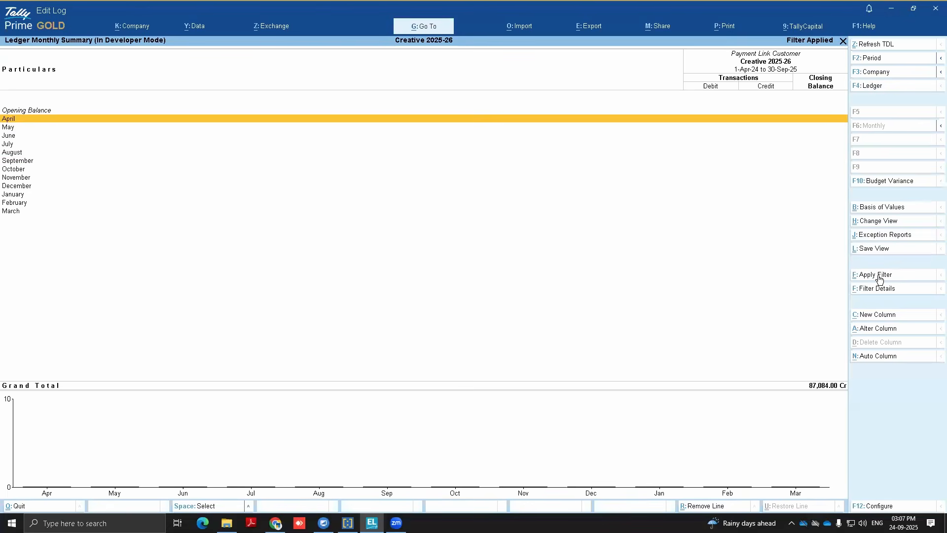
key("Escape")
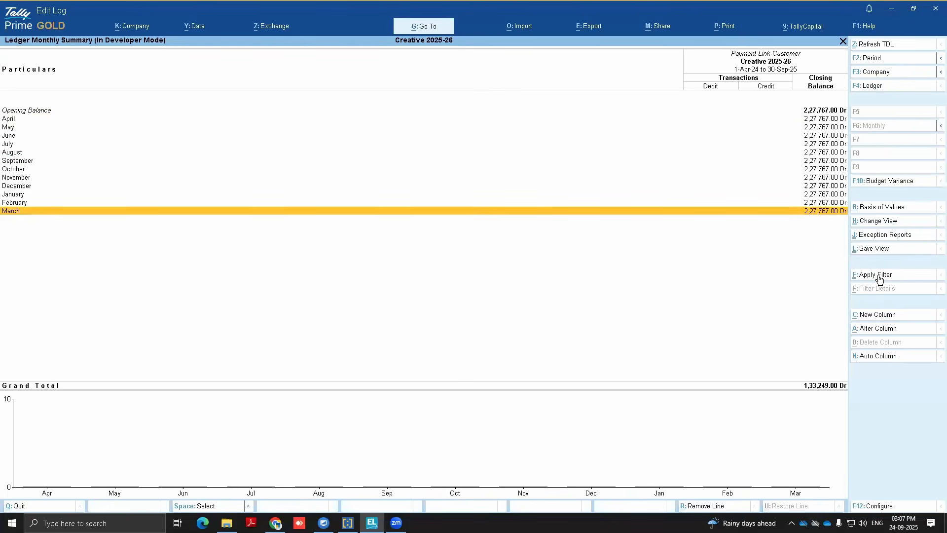
key("Escape")
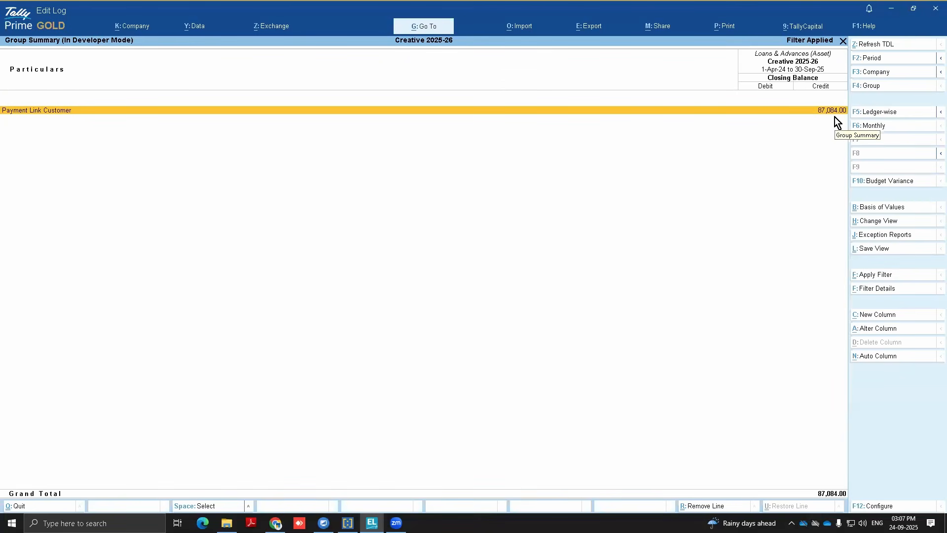
left_click(873, 293)
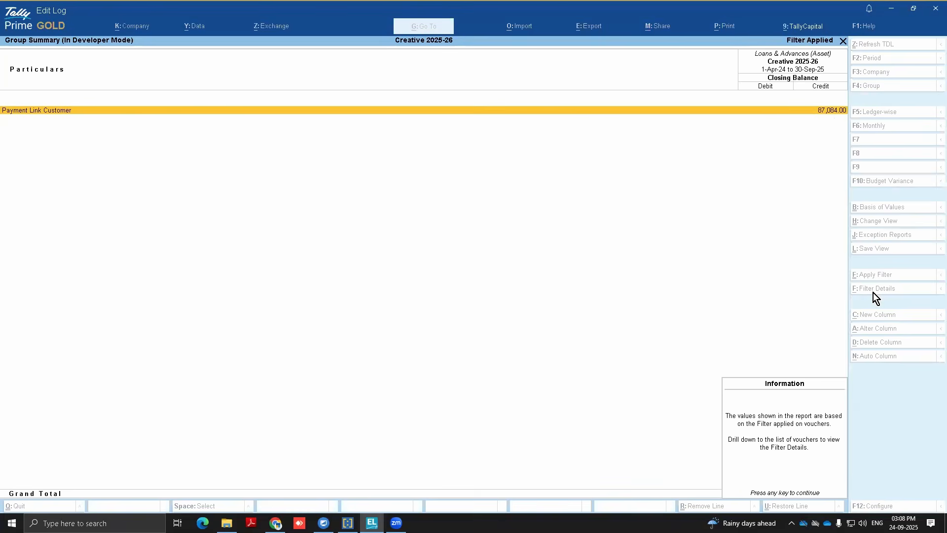
key("Escape")
key("Escape")
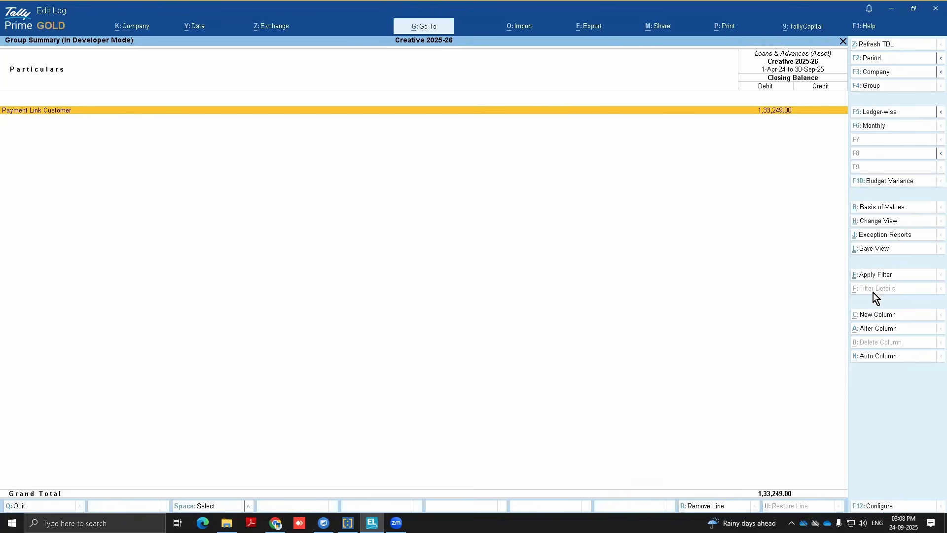
key("Escape")
key("Right")
key("Up")
key("Up")
key("Up")
key("Up")
key("Up")
key("Up")
key("Up")
key("Up")
key("Up")
key("Up")
key("Up")
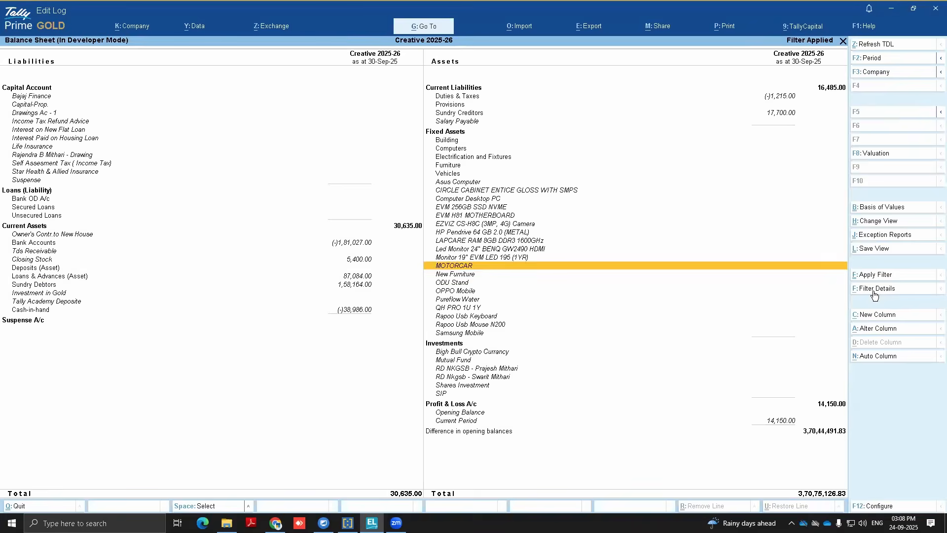
key("Up")
key("Up")
key("Up")
key("Up")
key("Up")
key("Up")
key("Up")
key("Up")
key("Up")
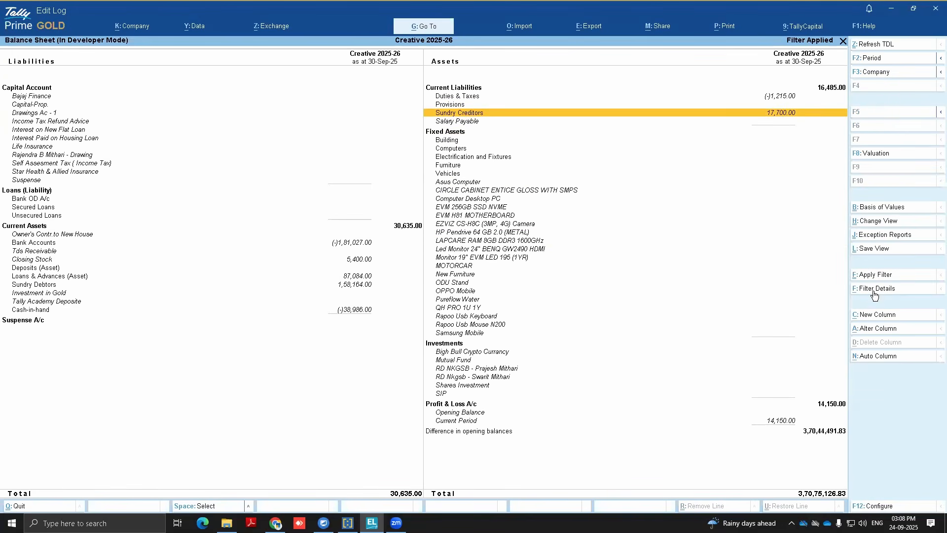
key("Return")
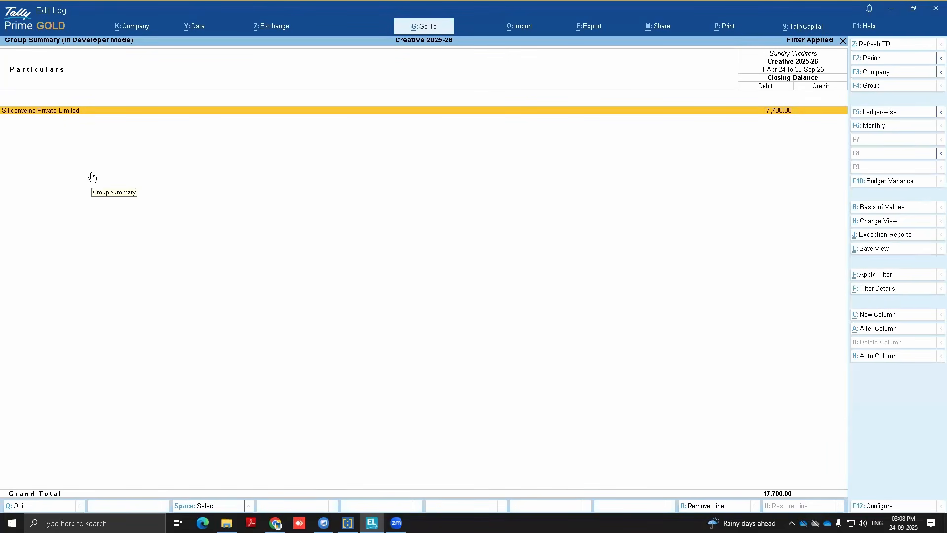
key("Return")
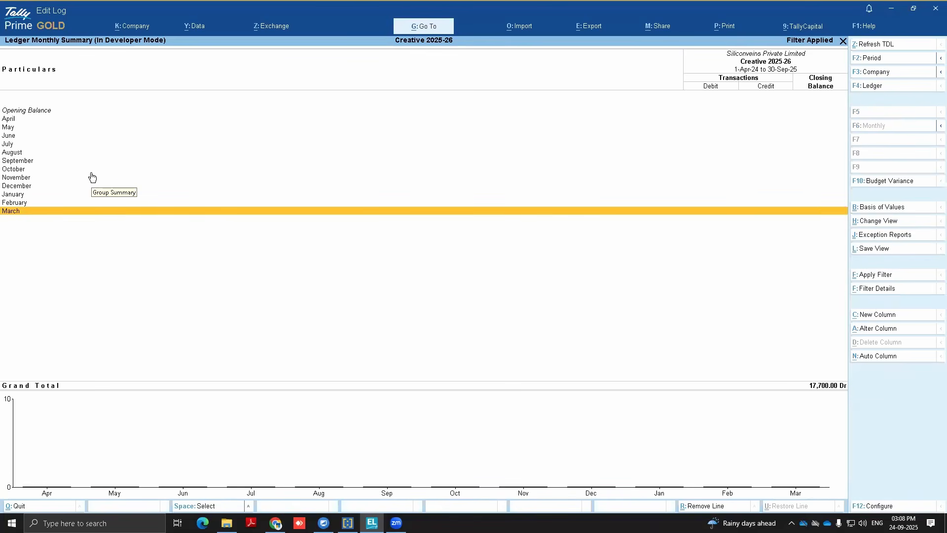
key("Escape")
key("Escape")
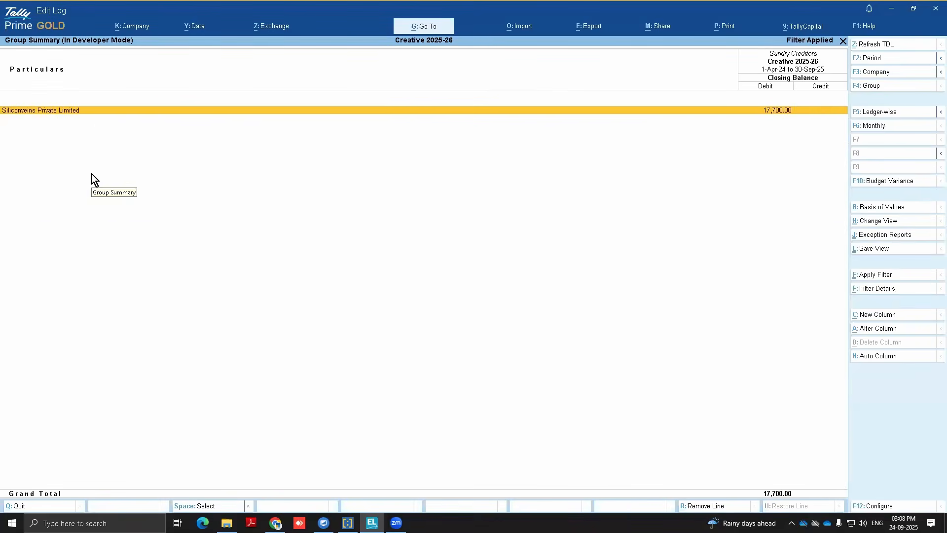
key("Escape")
key("Escape")
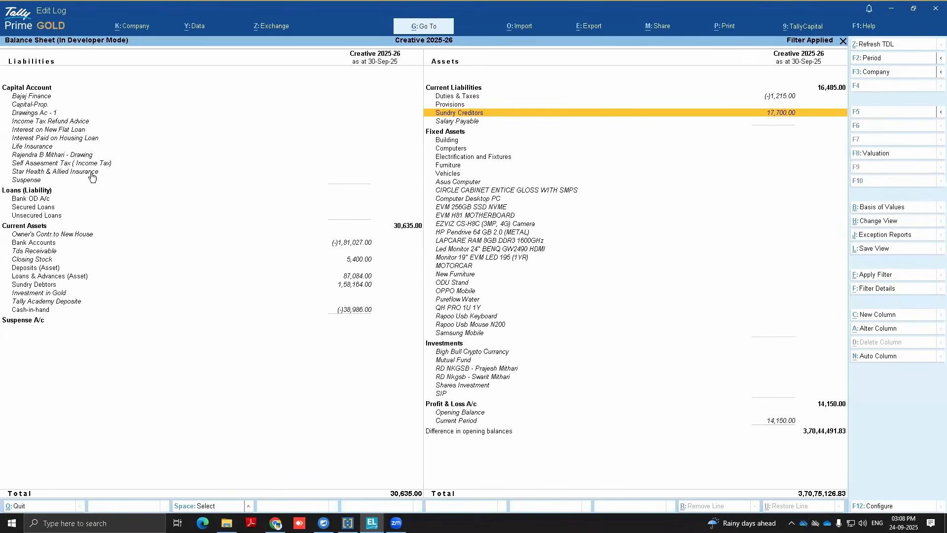
key("Escape")
key("Escape")
key("alt+F2")
Set the report period from 1.4.24 to 31.3.26.
type("1.4.24")
key("Return")
type("31.3.26")
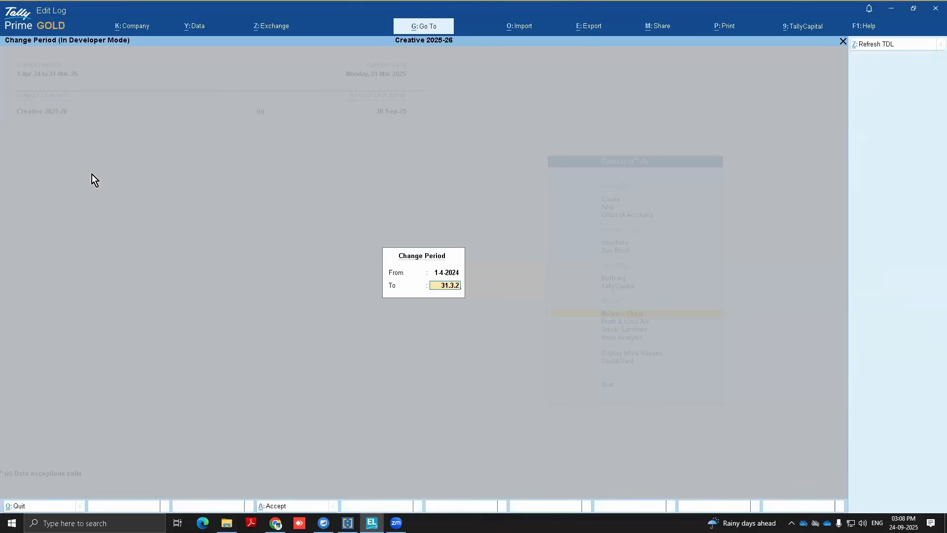
key("Return")
key("Return")
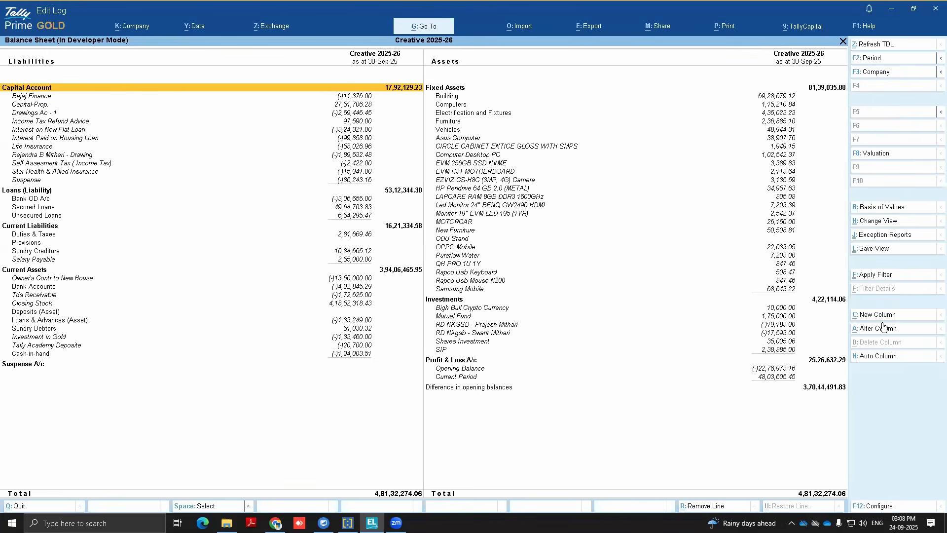
Apply a Basic Filter on Group/Ledger for Cash.
left_click(883, 275)
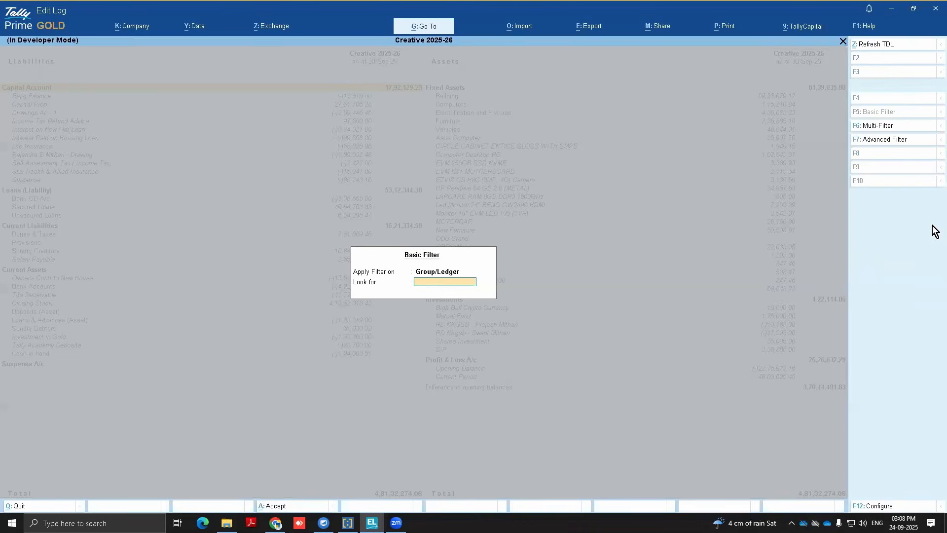
key("BackSpace")
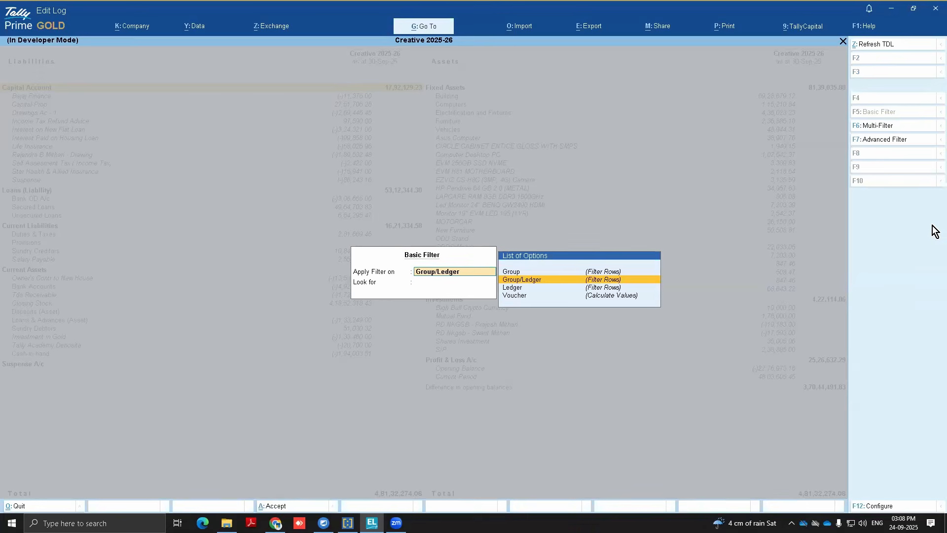
key("Return")
type("Cash")
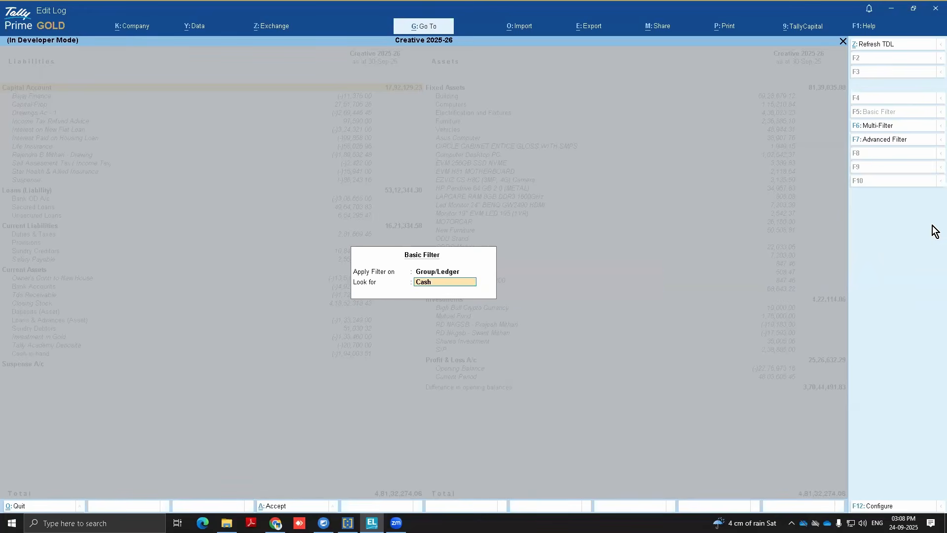
key("Return")
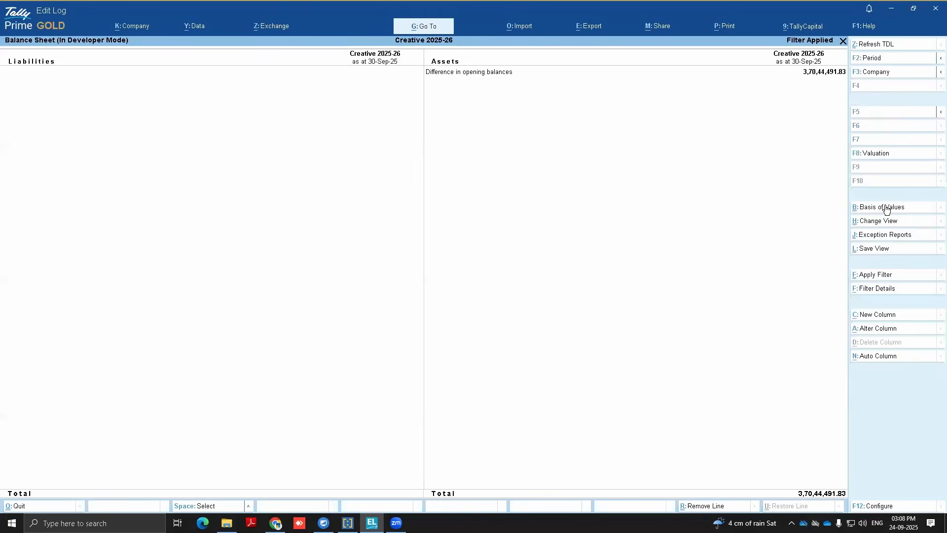
Change the filter basis to Voucher for Cash, giving Liabilities 30,635.00 and Assets 3,70,76,126.83.
left_click(901, 273)
key("Up")
key("Down")
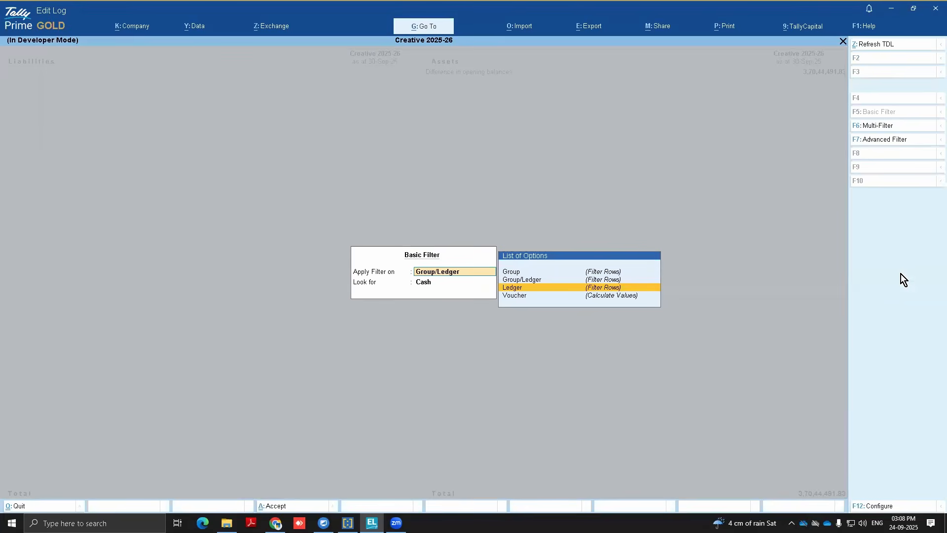
key("Down")
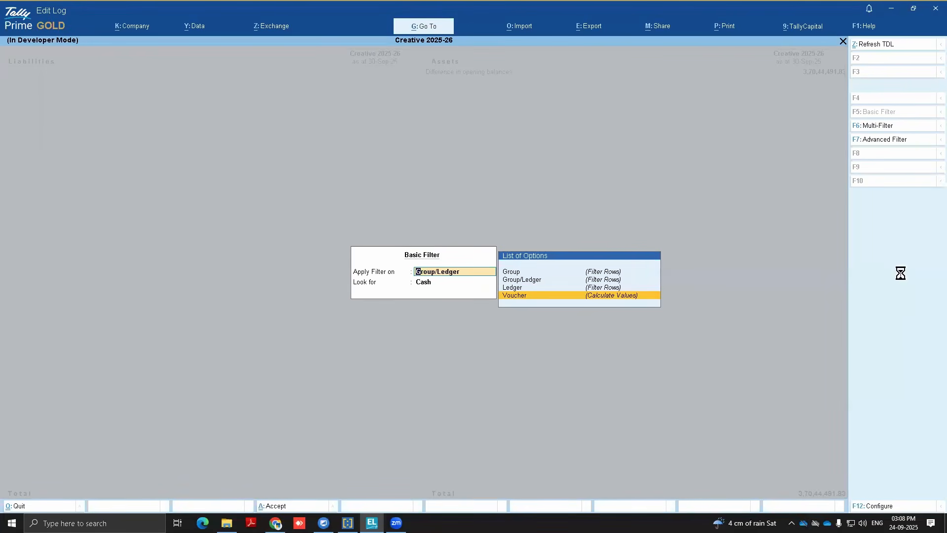
key("Return")
type("Ca")
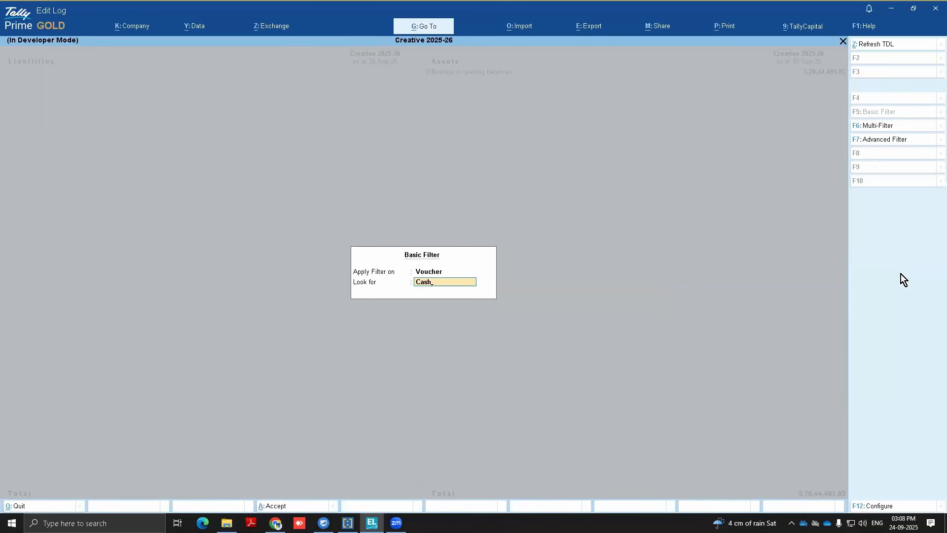
key("Return")
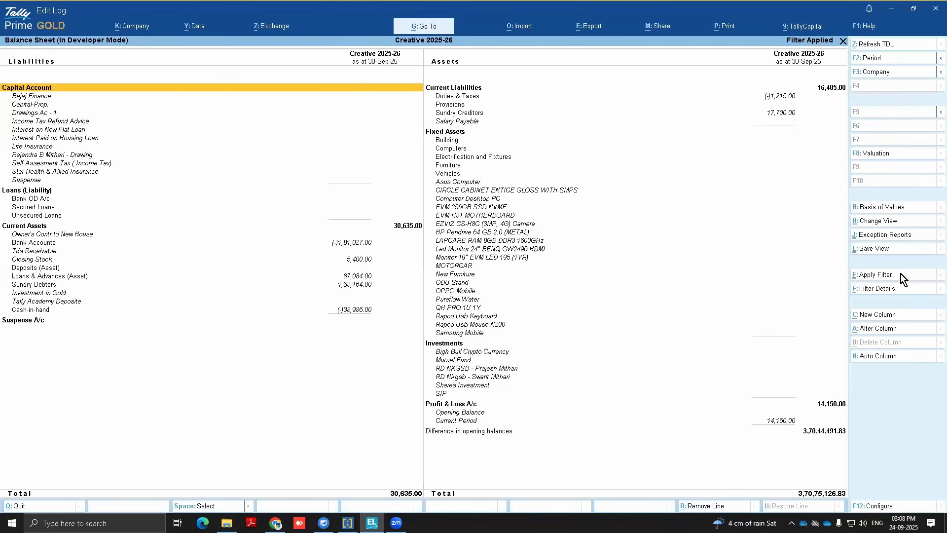
key("Right")
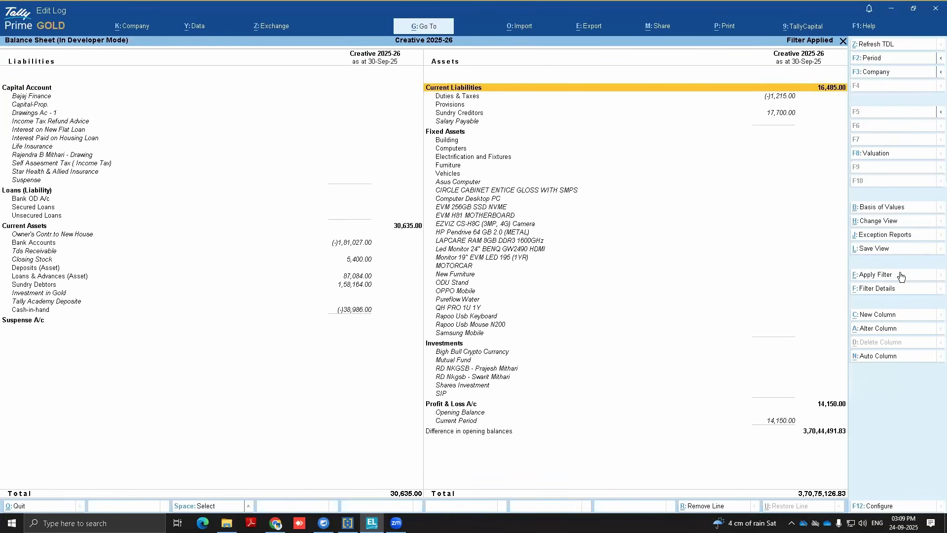
key("Down")
key("Down")
key("Down")
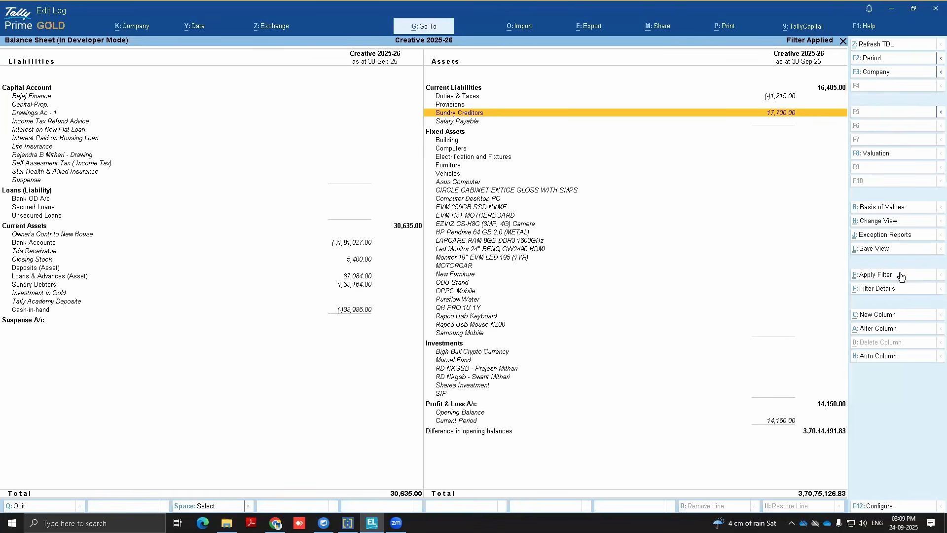
key("Return")
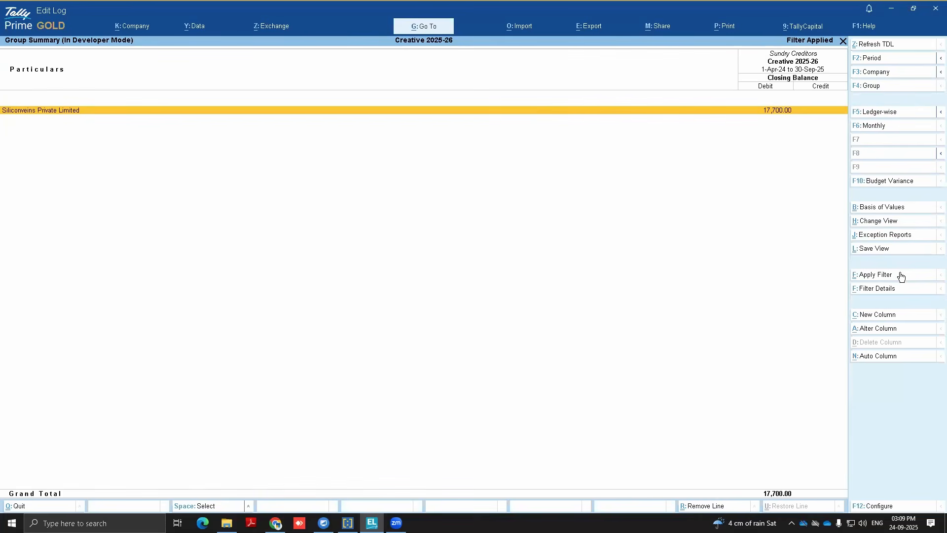
left_click(900, 275)
key("Up")
key("Up")
key("Up")
key("Up")
key("Up")
key("Up")
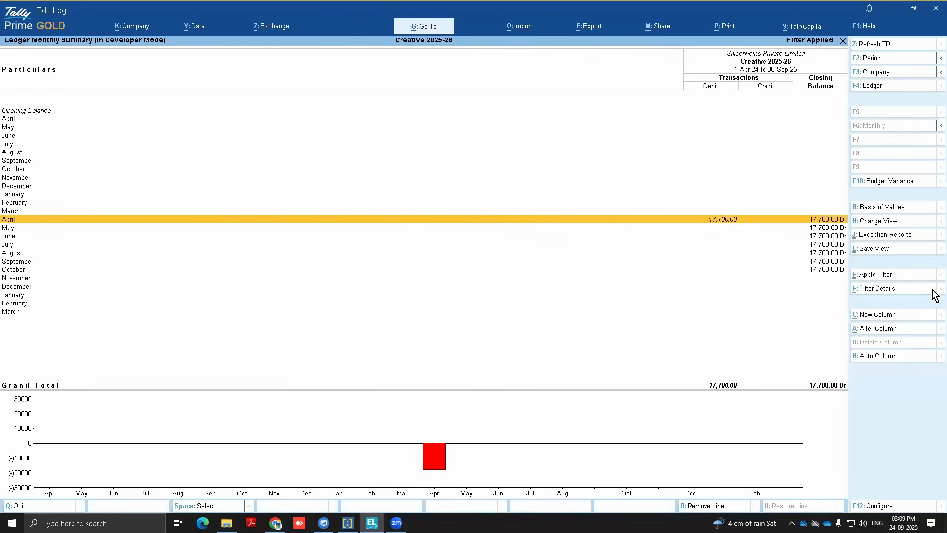
key("Return")
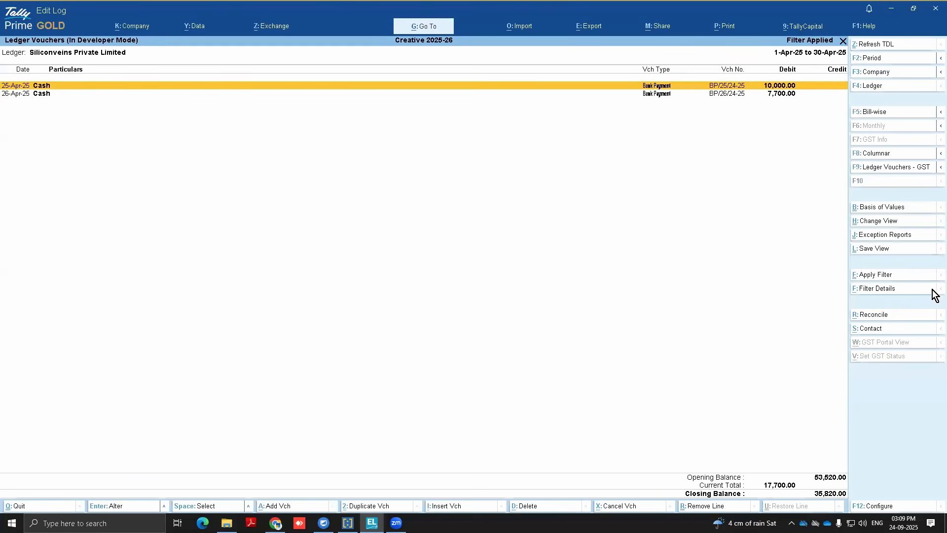
key("Down")
key("Up")
key("Down")
key("Up")
left_click(889, 291)
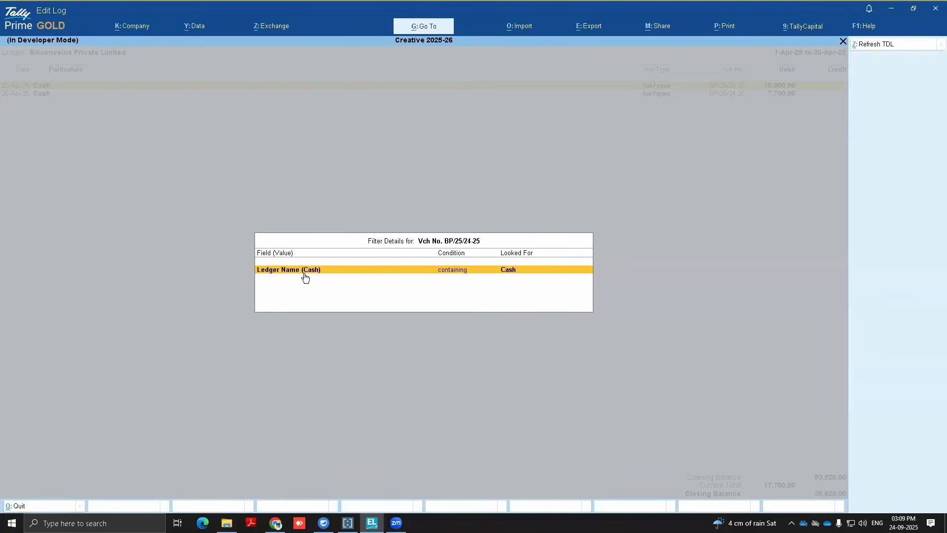
key("Escape")
key("Escape")
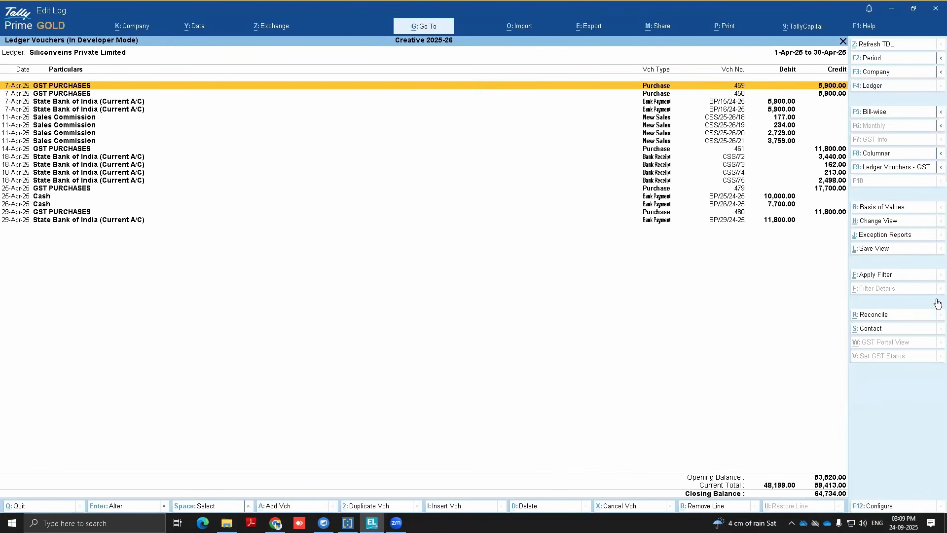
key("Escape")
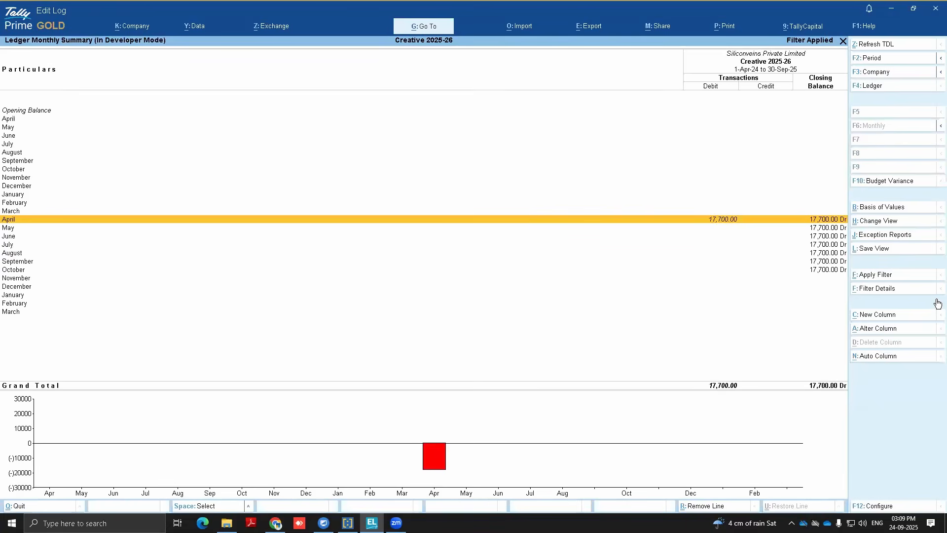
key("Escape")
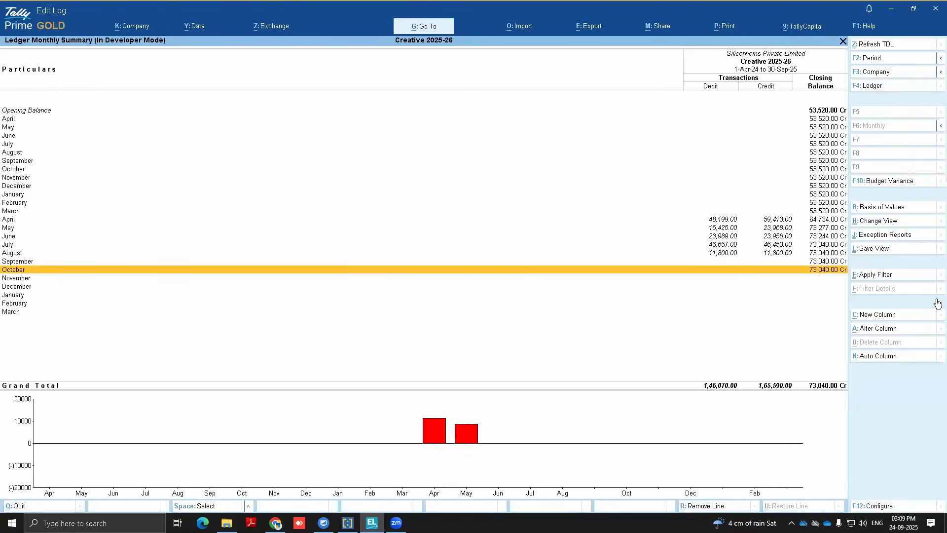
key("Escape")
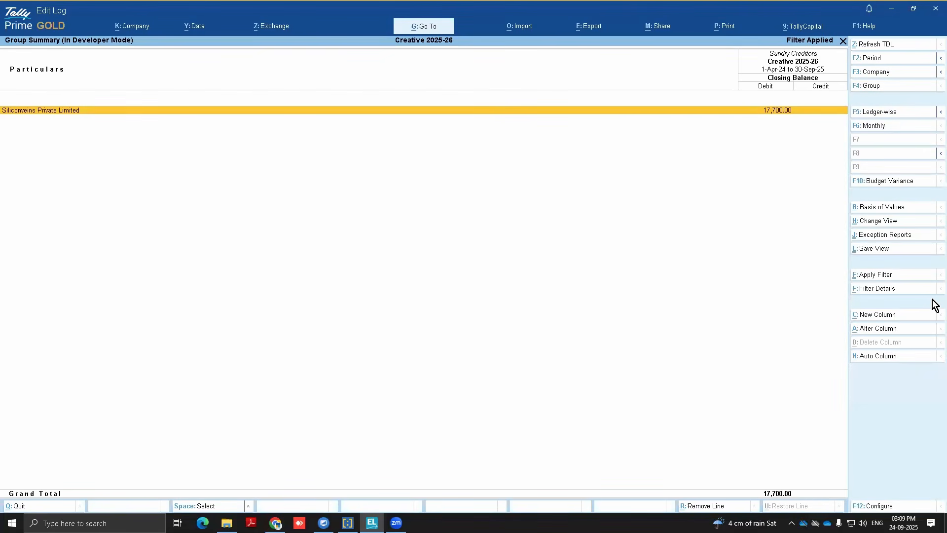
key("Escape")
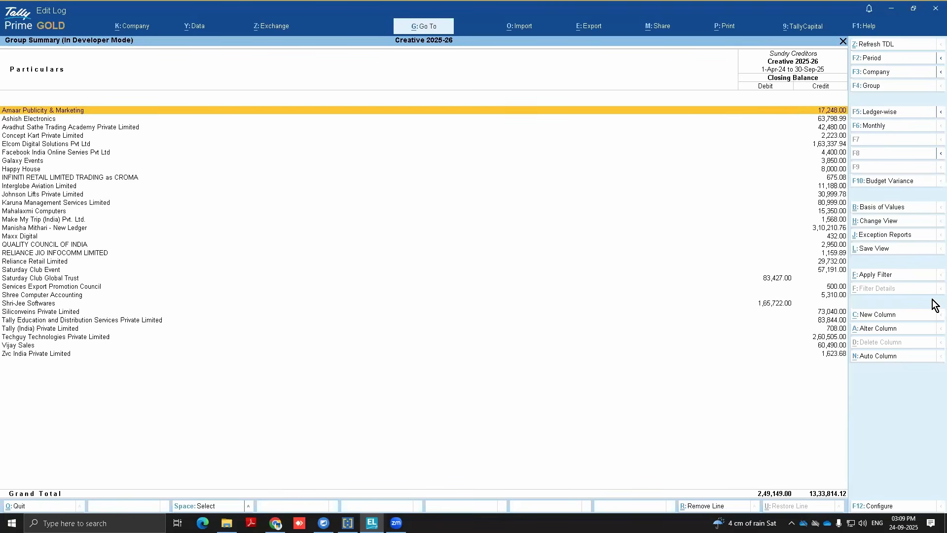
key("Down")
key("Down")
key("Down")
key("Down")
key("Down")
key("Down")
key("Down")
key("Down")
key("Down")
key("Down")
key("Down")
key("Down")
key("Down")
key("Down")
key("Down")
key("Down")
key("Down")
key("Down")
key("Down")
key("Down")
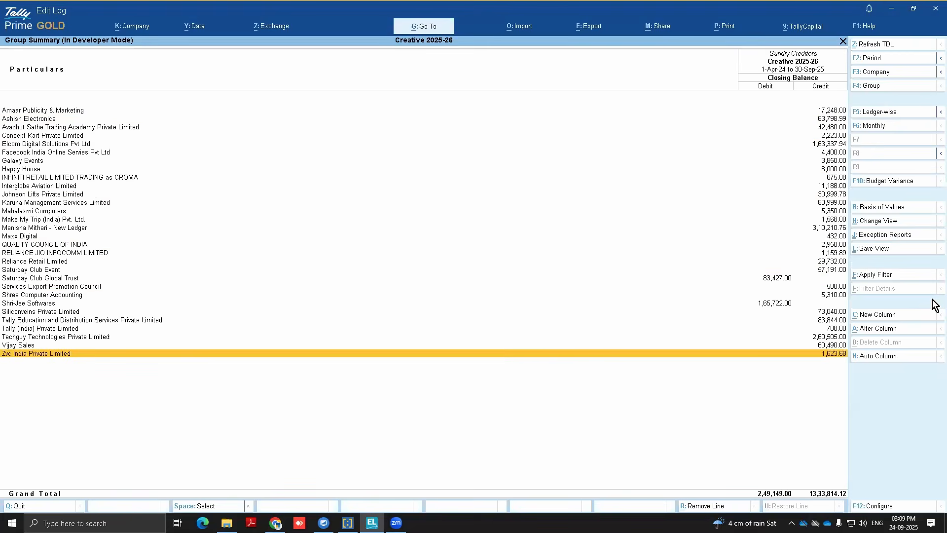
key("Up")
key("Up")
key("Up")
key("Up")
key("Up")
key("Up")
key("Up")
key("Up")
key("Up")
key("Up")
key("Down")
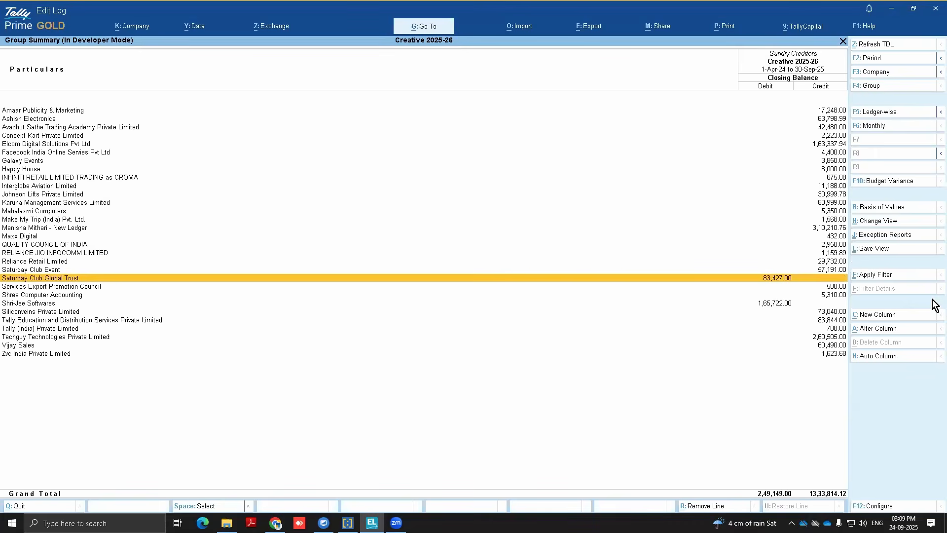
key("Escape")
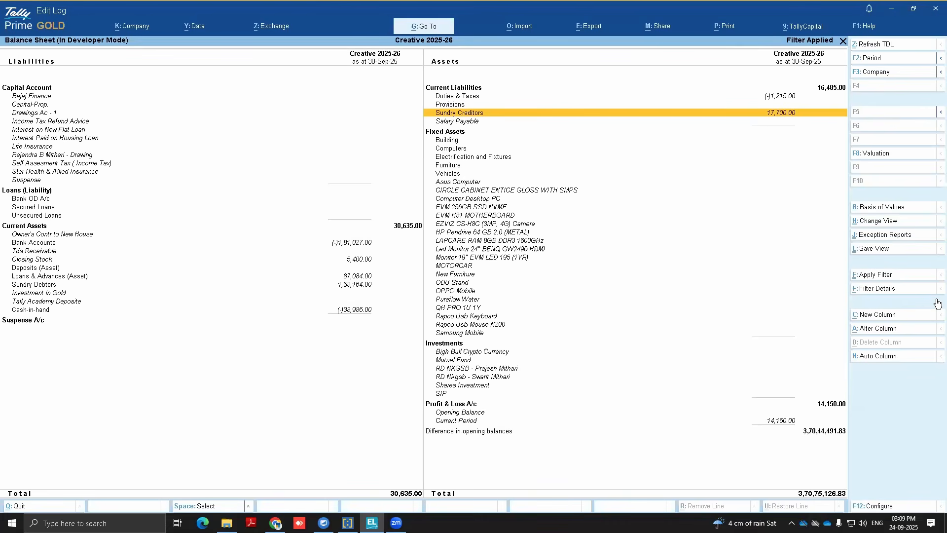
Clear the existing filter and reapply the Basic Filter on Voucher for Cash.
key("Escape")
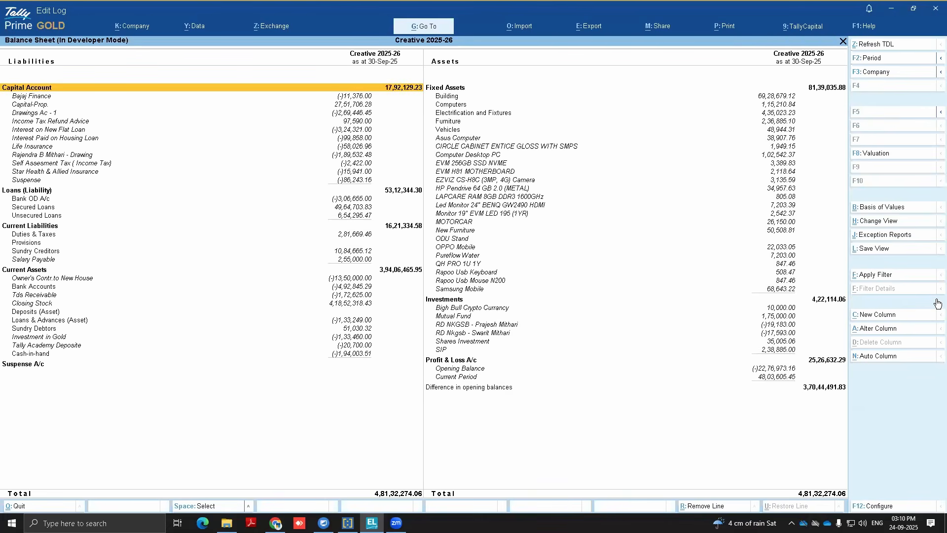
left_click(892, 277)
key("Down")
key("Down")
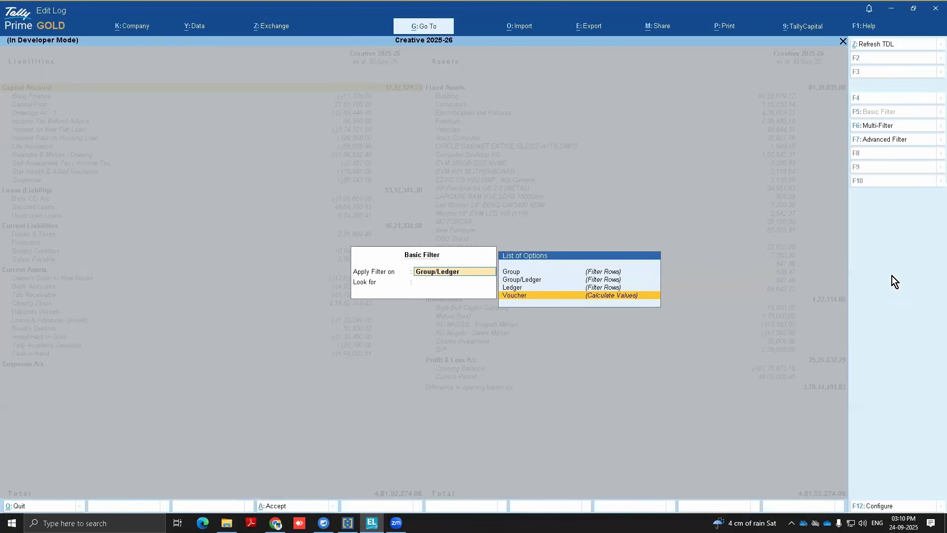
key("Return")
type("Cash")
key("Return")
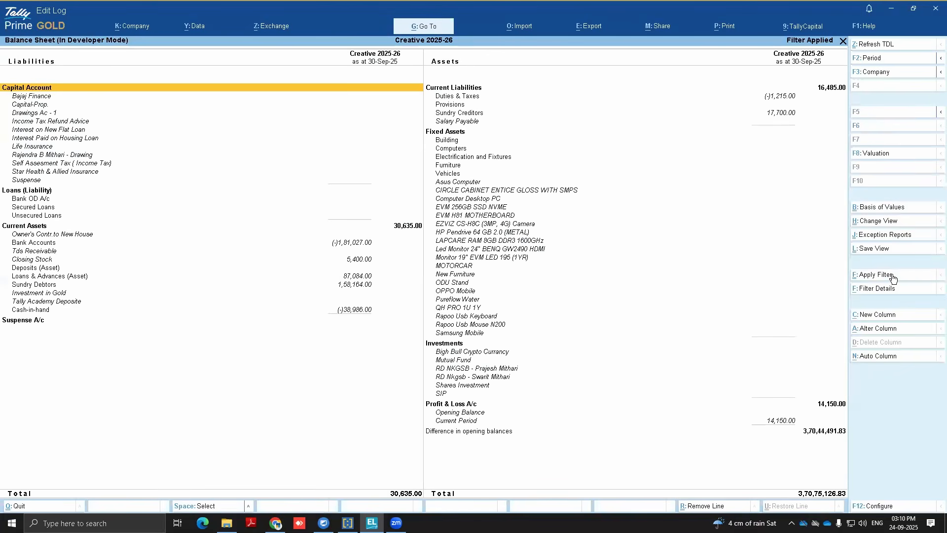
Extend the period to 1-4-2024 through 31-3-26, keeping the Cash filter.
key("F2")
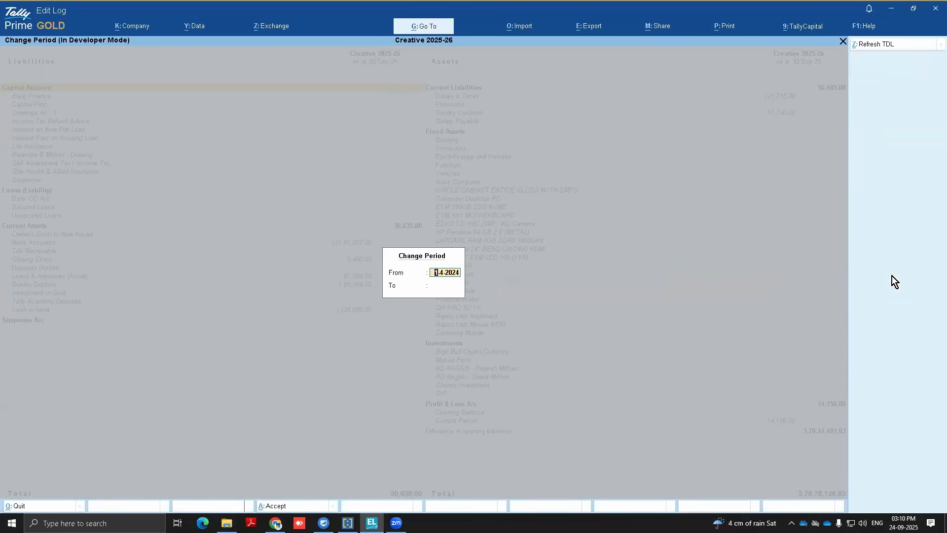
key("Return")
type("31.3.26")
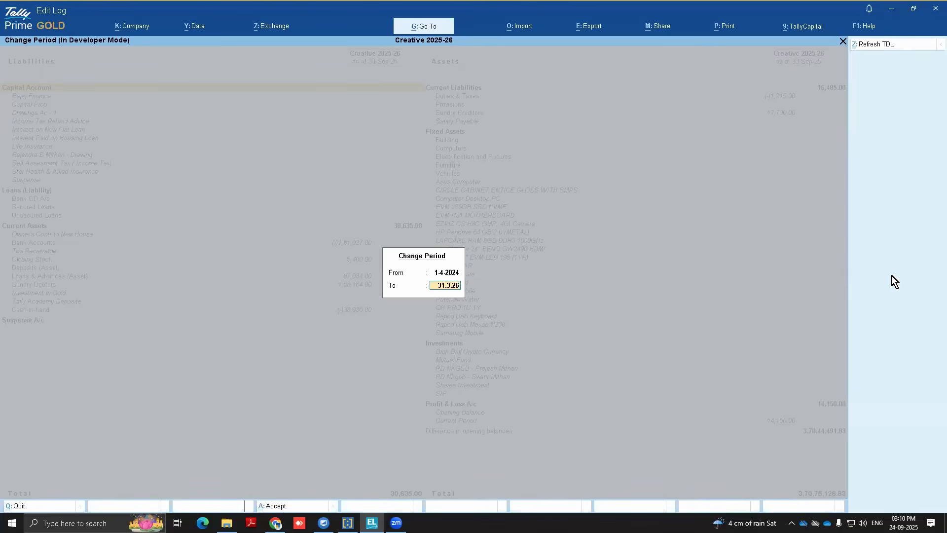
key("Return")
key("Down")
key("Down")
key("Down")
key("Down")
key("Down")
key("Down")
key("Down")
key("Down")
key("Down")
key("Down")
key("Down")
key("Down")
key("Down")
key("Down")
key("Down")
key("Down")
key("Down")
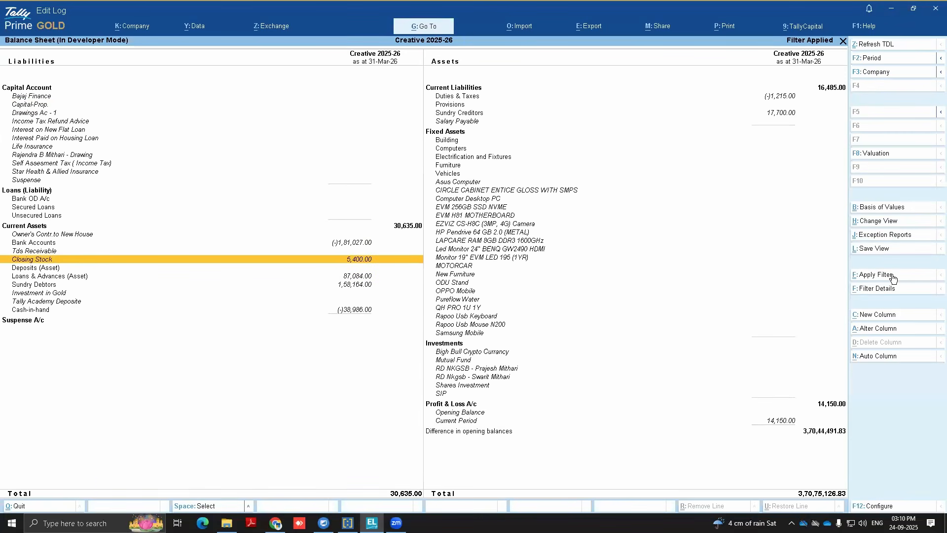
Drill from Closing Stock into 2- Tss, Tss Auditors Edition's monthly summary, and July's vouchers.
key("Return")
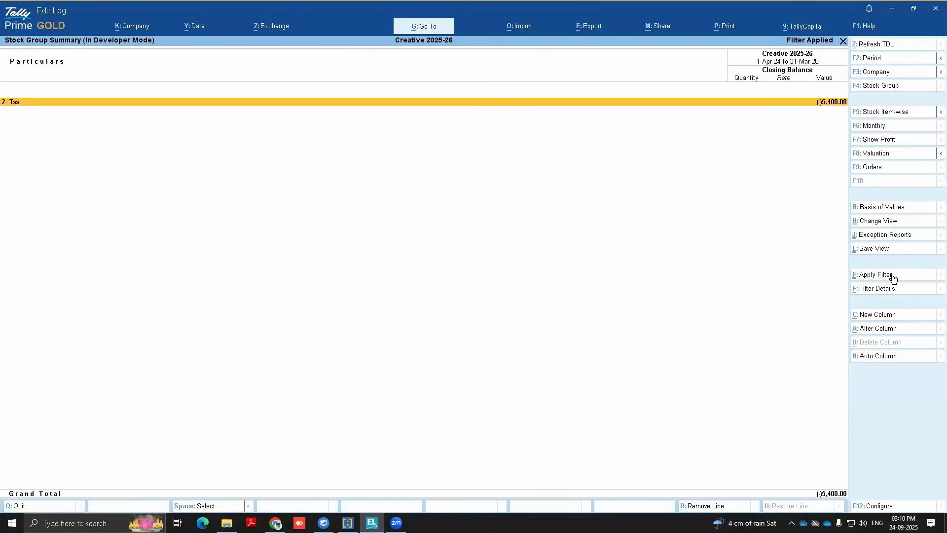
key("Return")
key("Return")
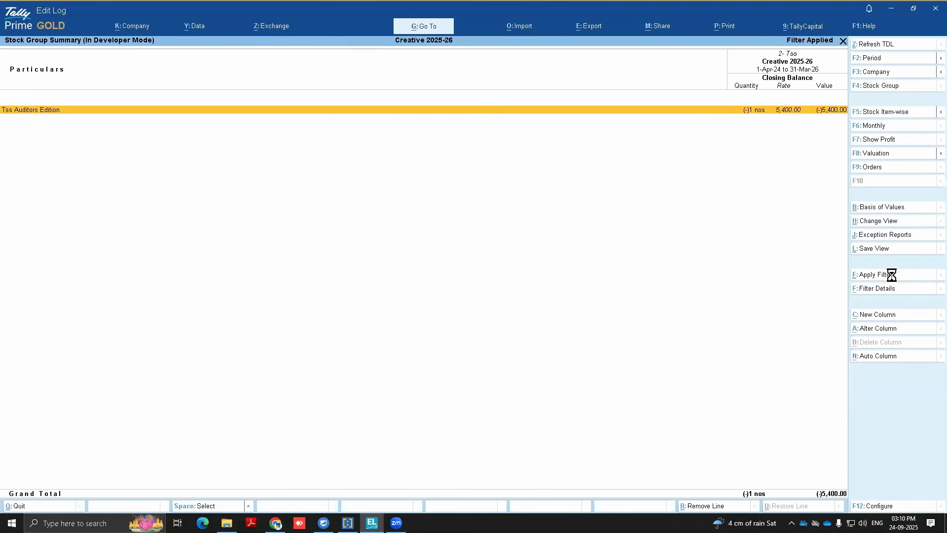
key("Return")
key("Return")
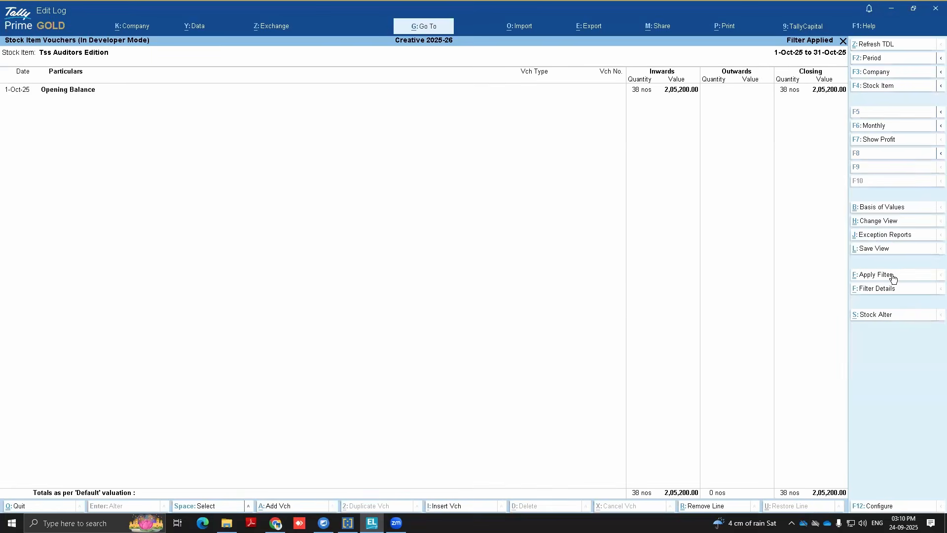
key("Escape")
key("Escape")
key("Up")
key("Up")
key("Up")
key("Return")
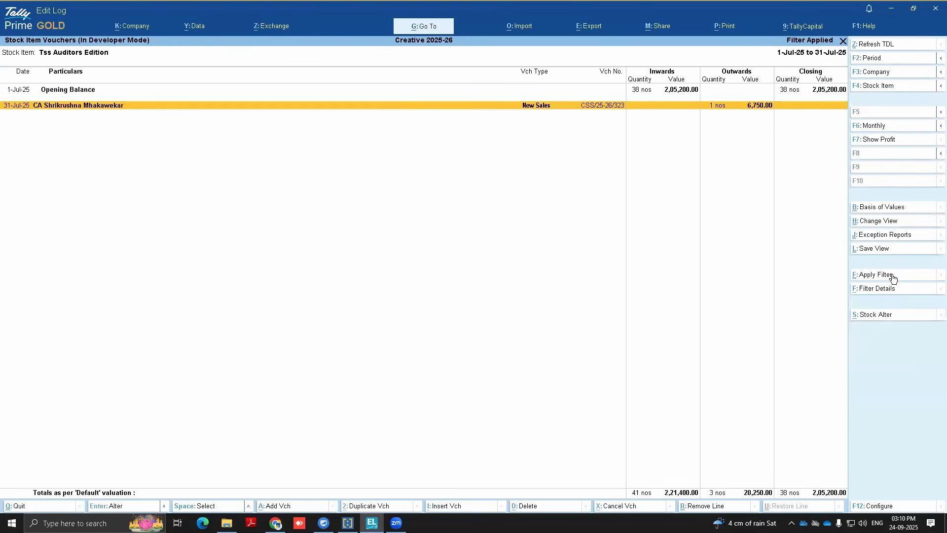
key("Return")
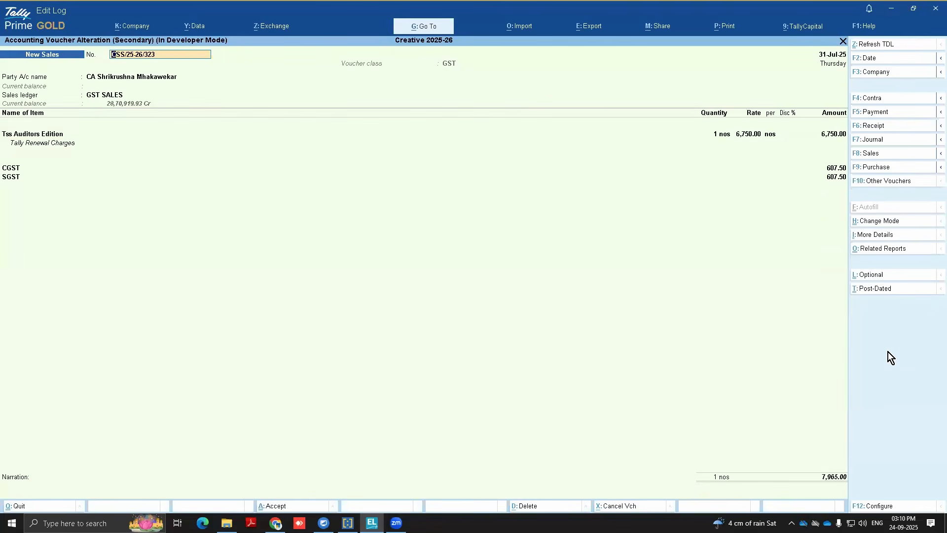
Quit the sales voucher unchanged, check Filter Details, and clear filters back to the Stock Group Summary.
key("Escape")
key("Return")
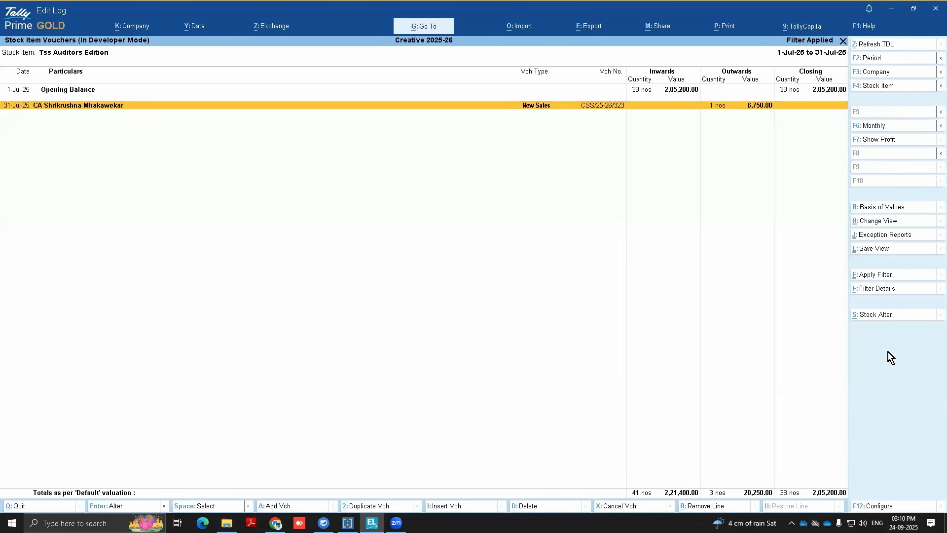
left_click(887, 291)
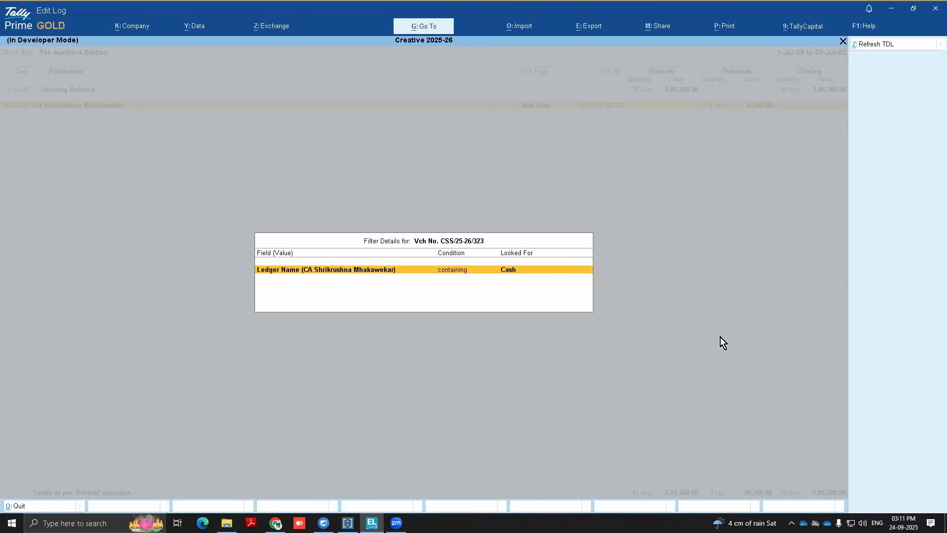
key("Escape")
key("Escape")
key("Escape")
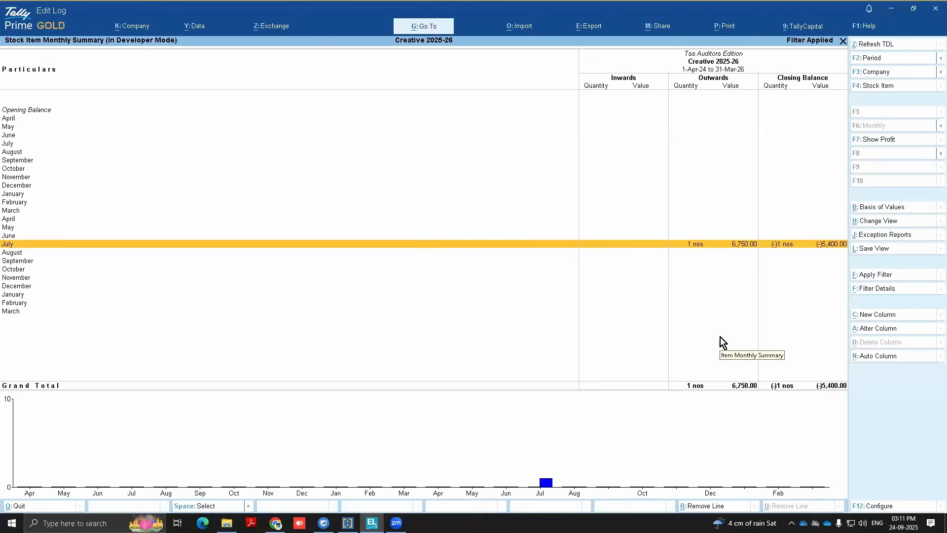
key("Escape")
key("Escape")
key("Escape")
key("Escape")
key("Escape")
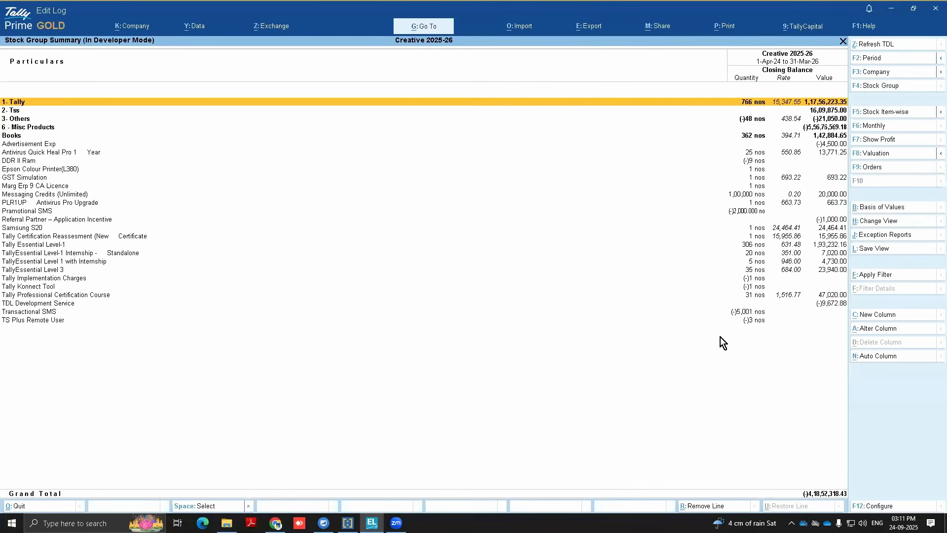
key("Escape")
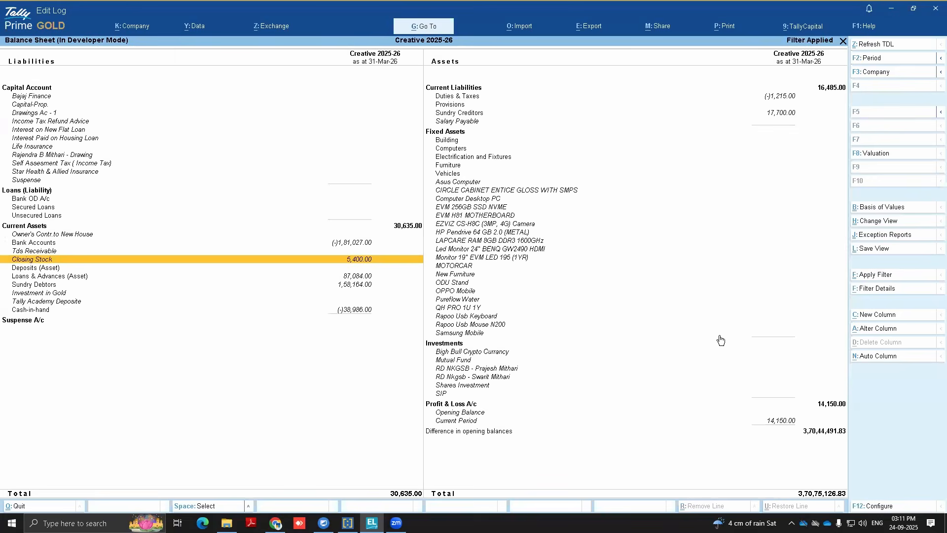
Start a Voucher Multi-Filter on the Balance Sheet and move down the field list toward Ledger Name.
left_click(893, 275)
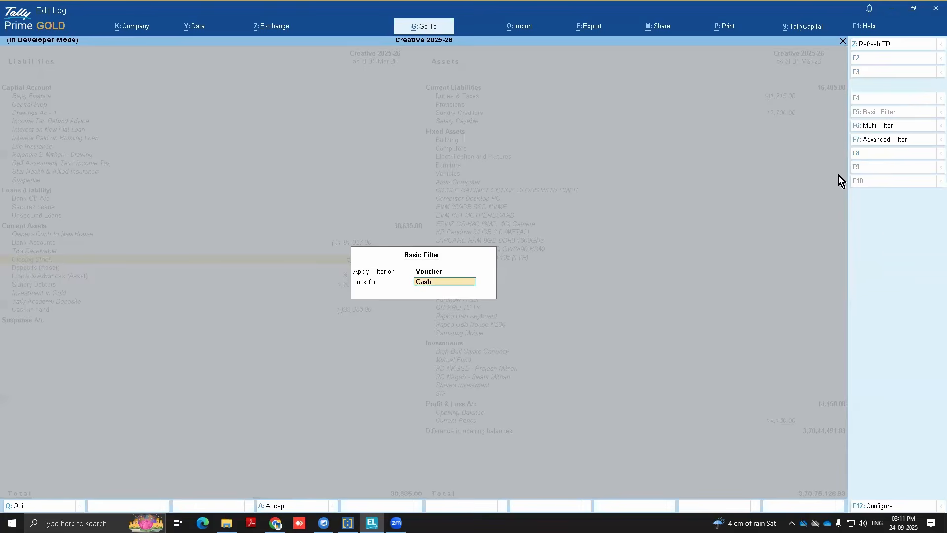
left_click(880, 126)
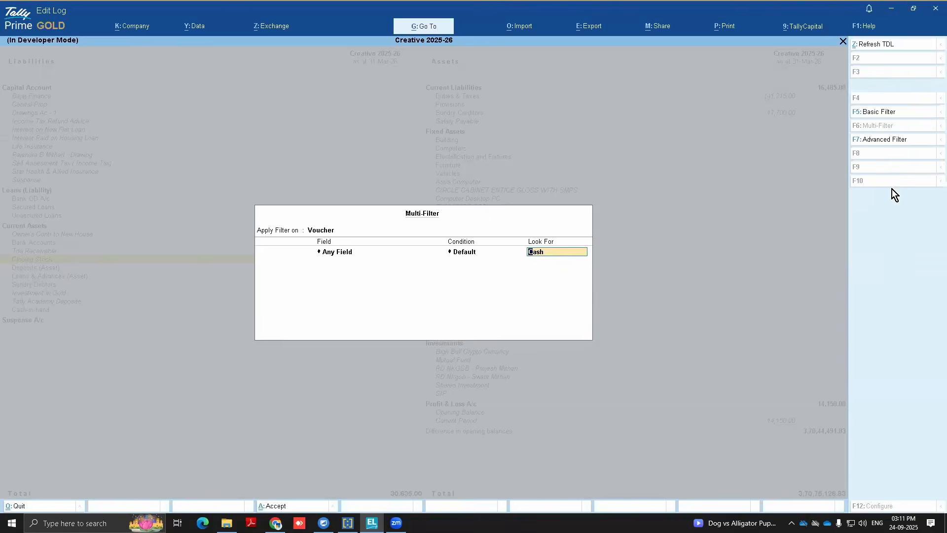
key("BackSpace")
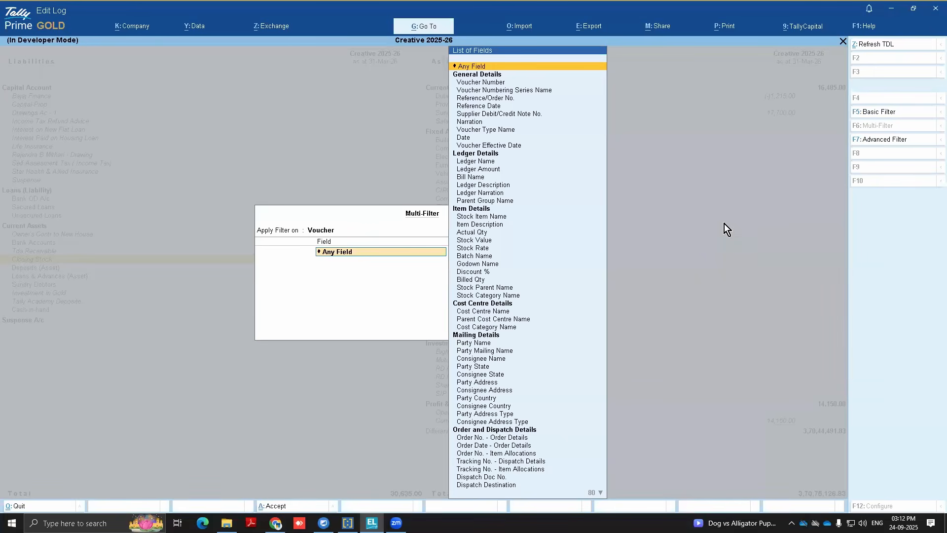
key("Down")
key("Down")
key("Down")
key("Down")
key("Down")
key("Down")
key("Down")
key("Down")
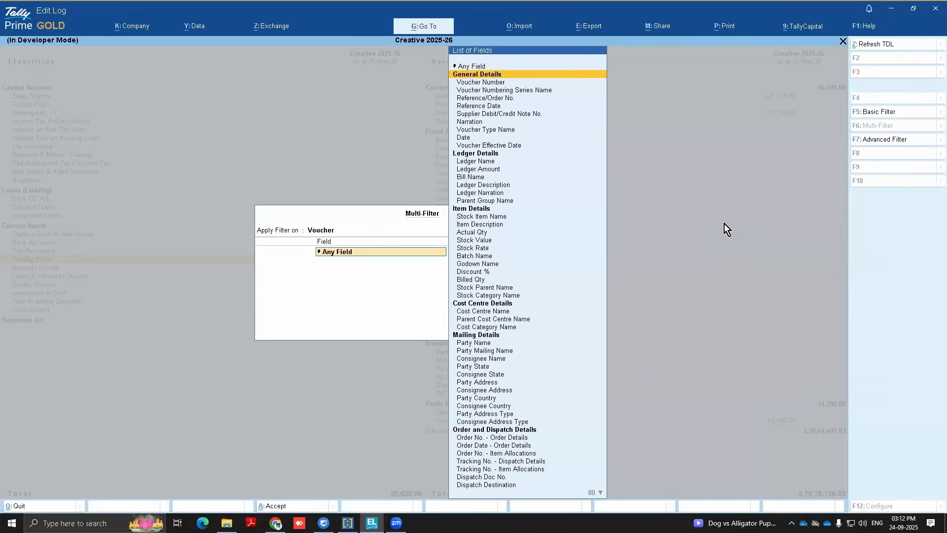
key("Down")
key("Down")
key("Down")
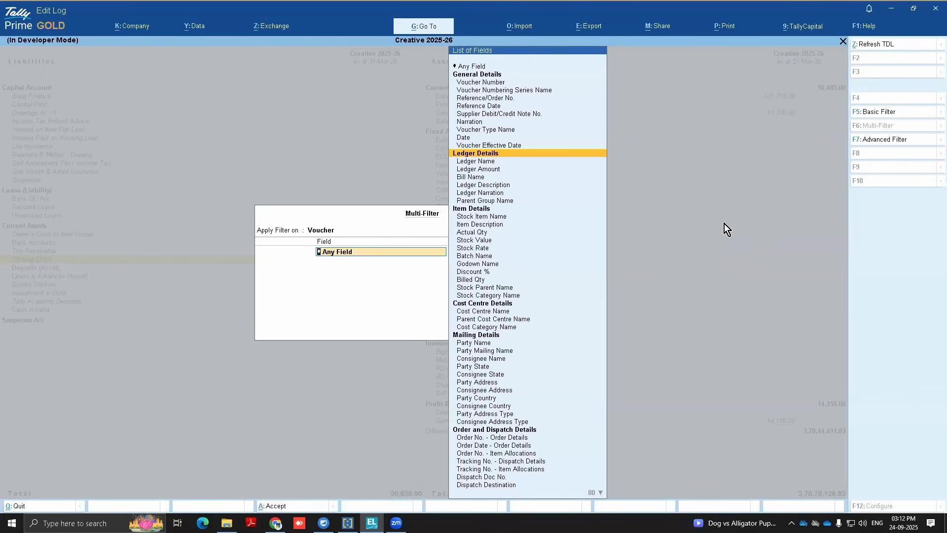
key("Down")
Choose Ledger Name as the filter field and try the equal to and containing conditions.
key("Return")
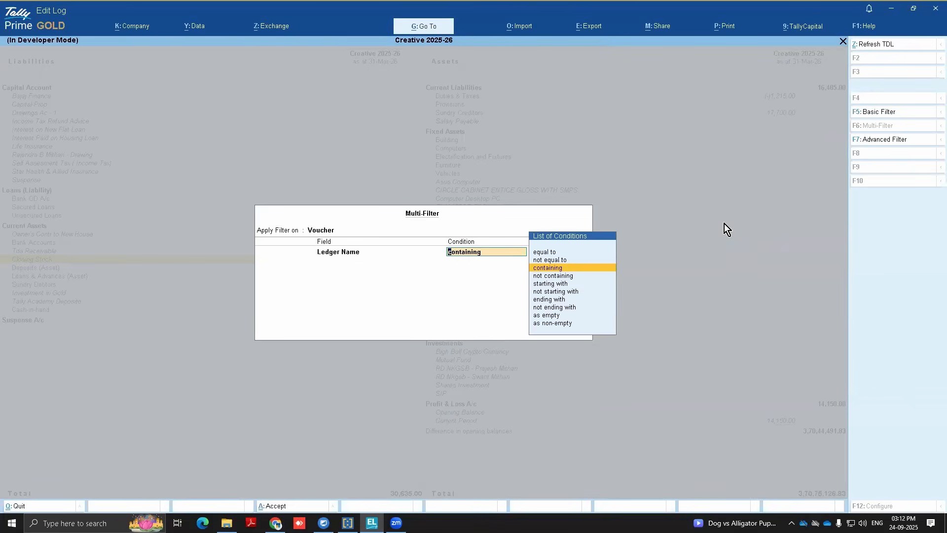
key("Up")
key("Up")
key("Return")
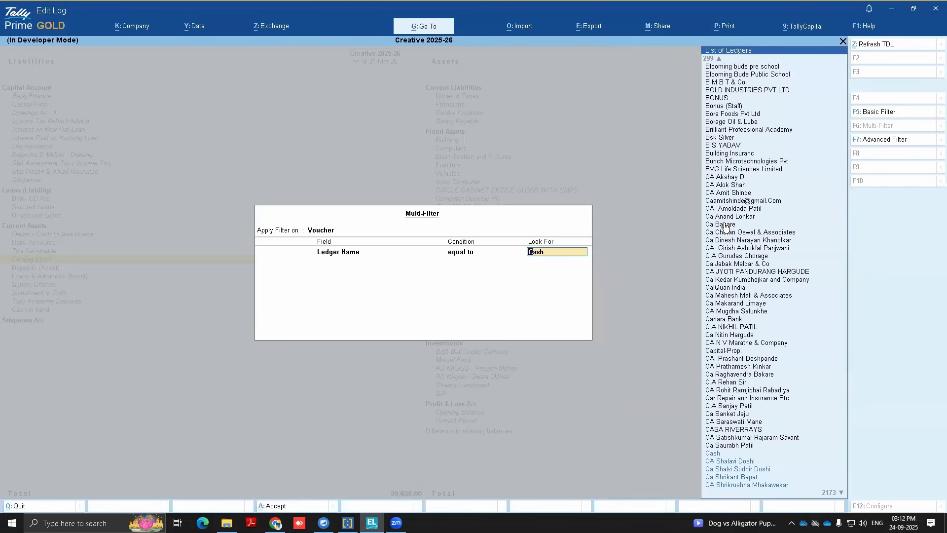
type("Cash")
key("BackSpace")
key("BackSpace")
key("BackSpace")
key("BackSpace")
key("BackSpace")
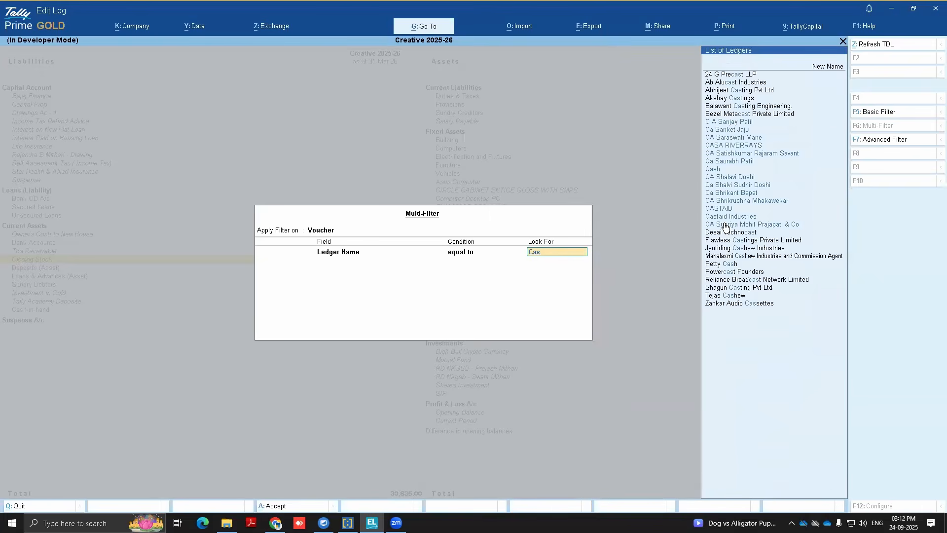
key("Down")
key("Down")
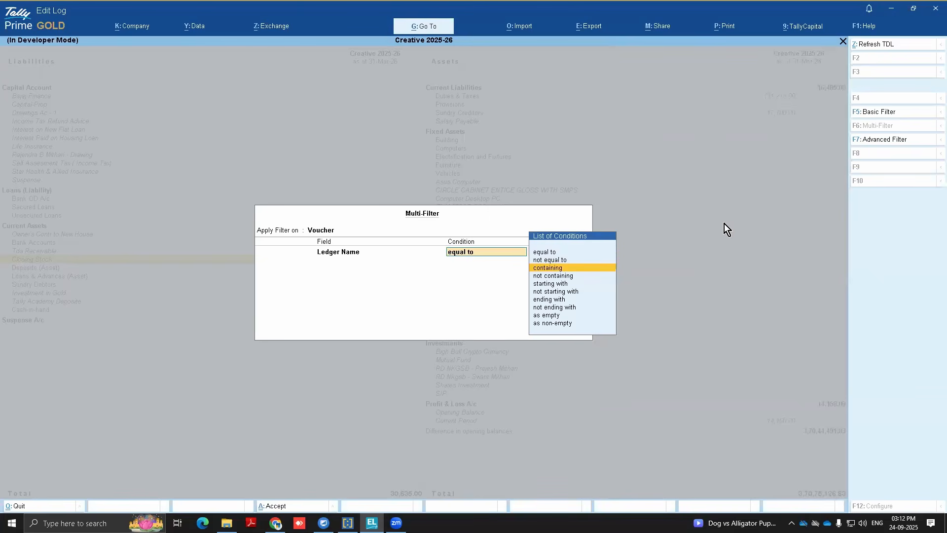
key("Return")
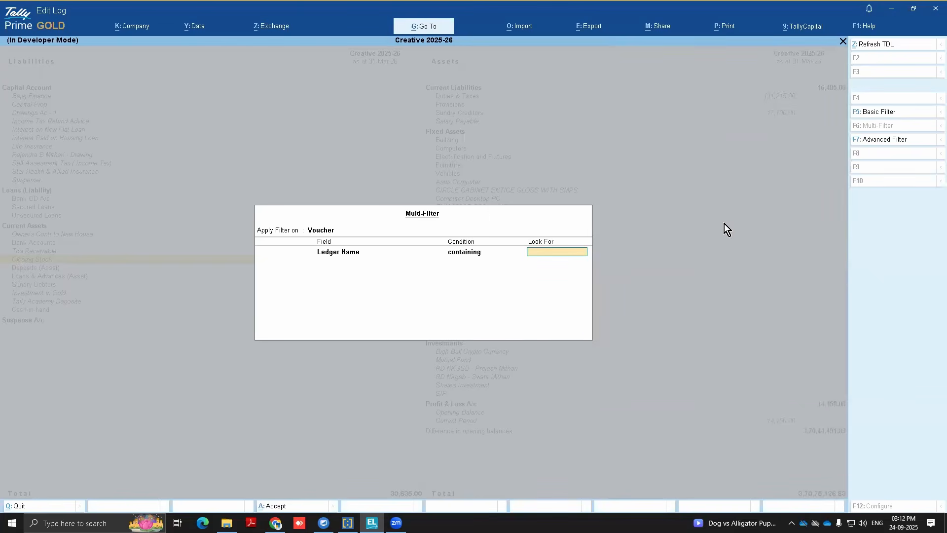
key("BackSpace")
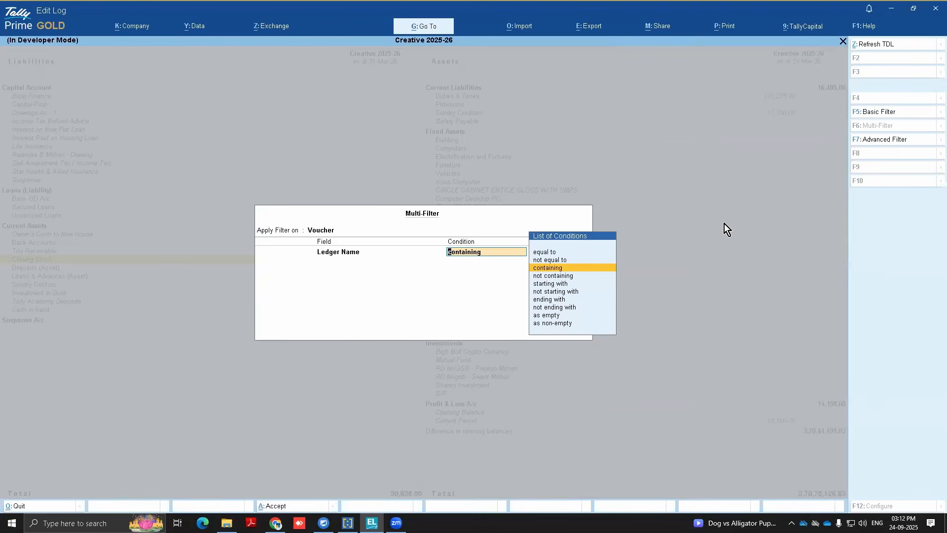
key("Return")
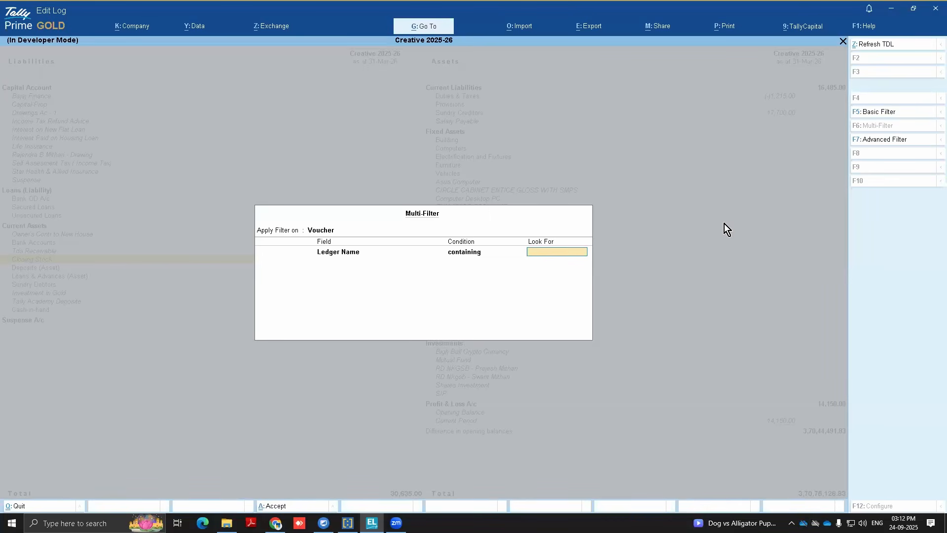
Set the condition to Ledger Name equal to Cash and end the list to apply it.
key("BackSpace")
key("Up")
key("Up")
key("Return")
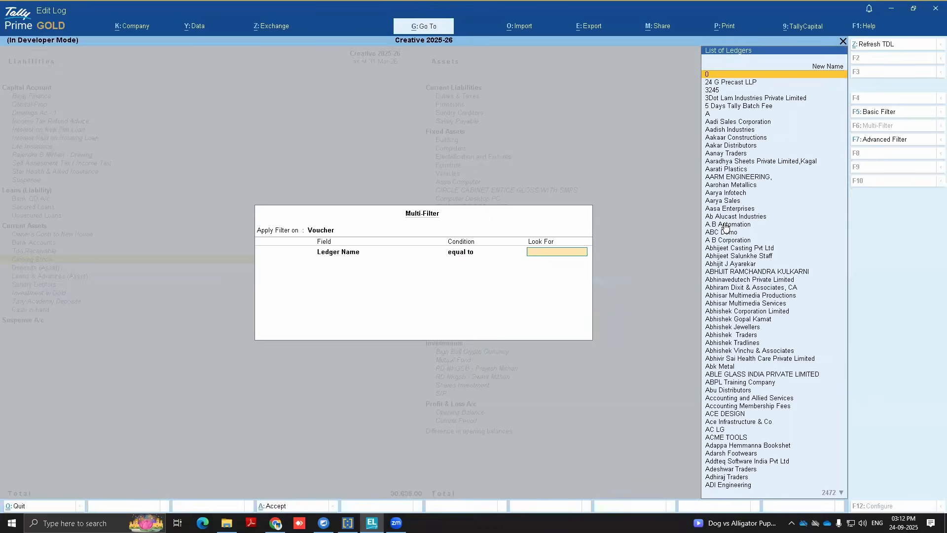
type("Cash")
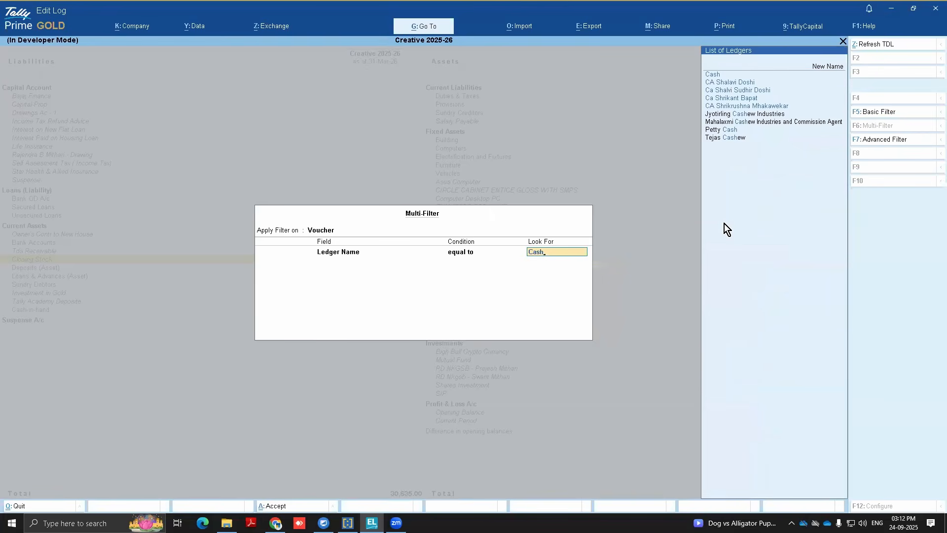
key("Return")
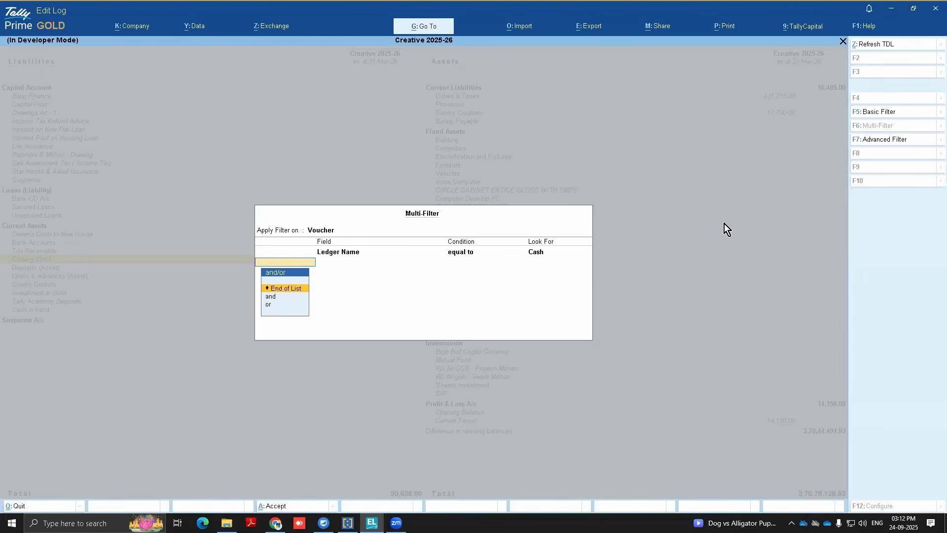
key("Down")
key("Down")
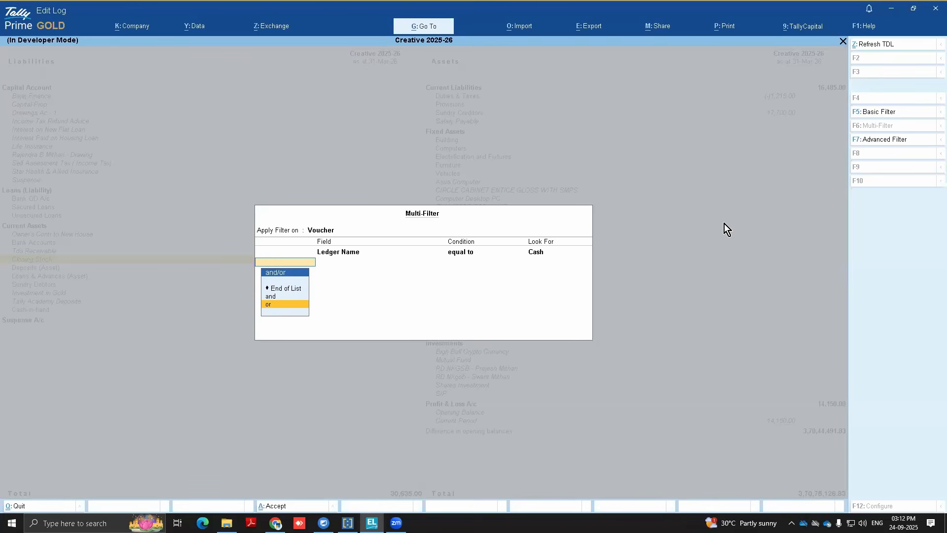
key("Up")
key("Up")
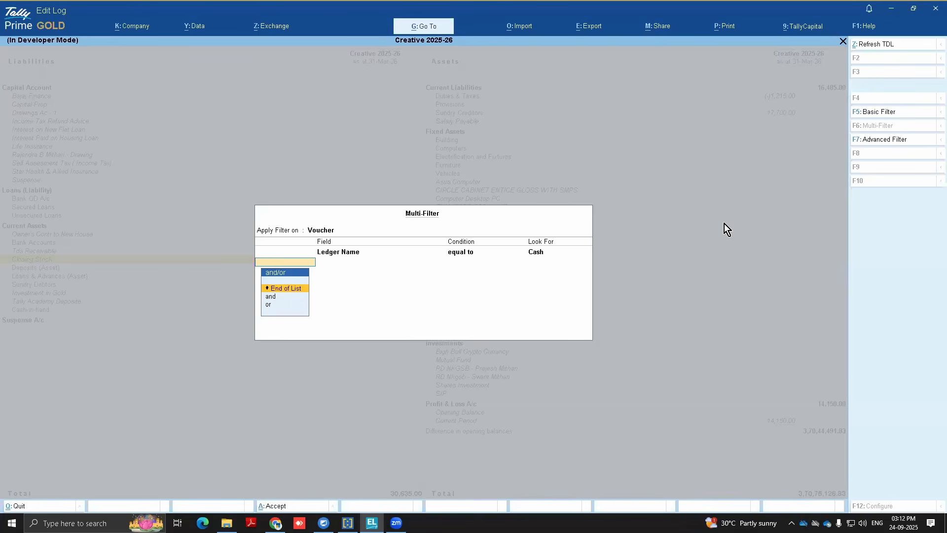
key("Return")
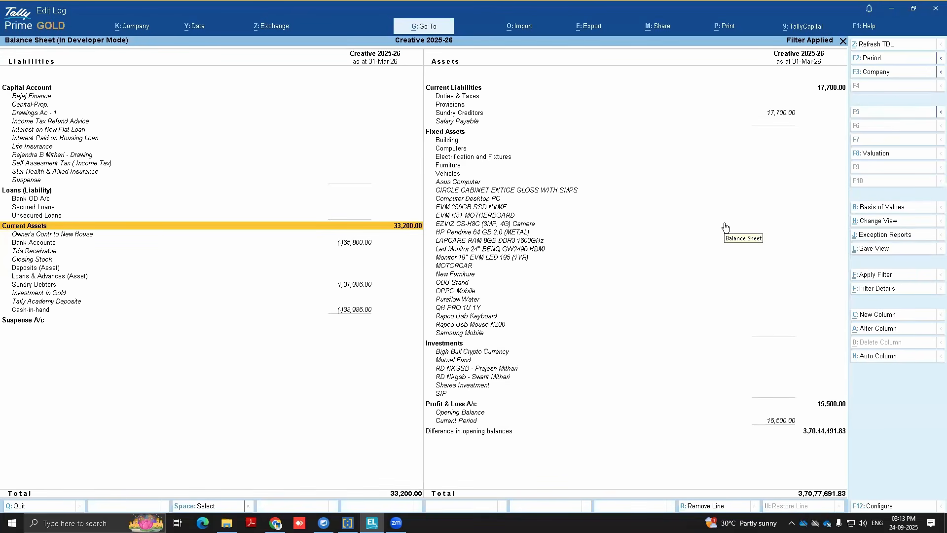
left_click(724, 224)
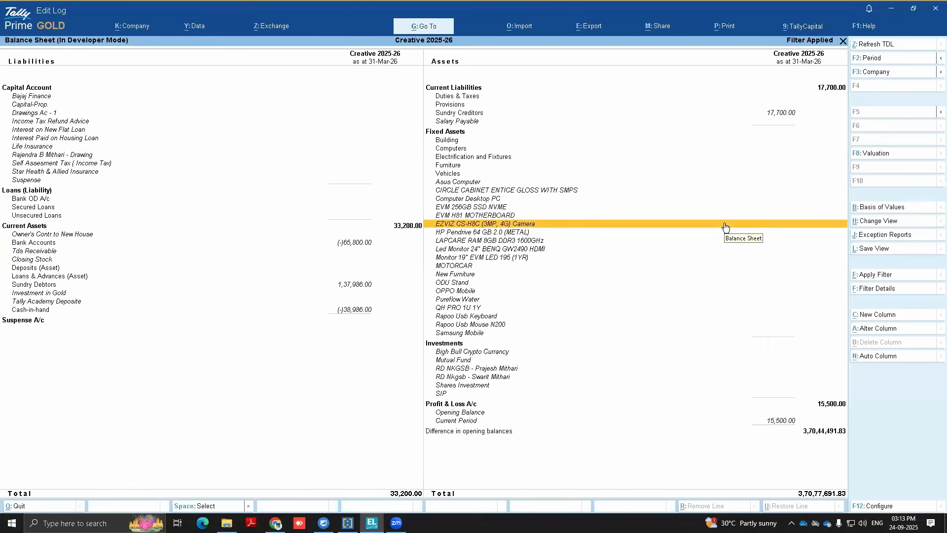
key("Up")
key("Up")
key("Up")
key("Up")
key("Up")
key("Up")
key("Up")
key("Up")
key("Up")
key("Up")
key("Up")
key("Up")
key("Up")
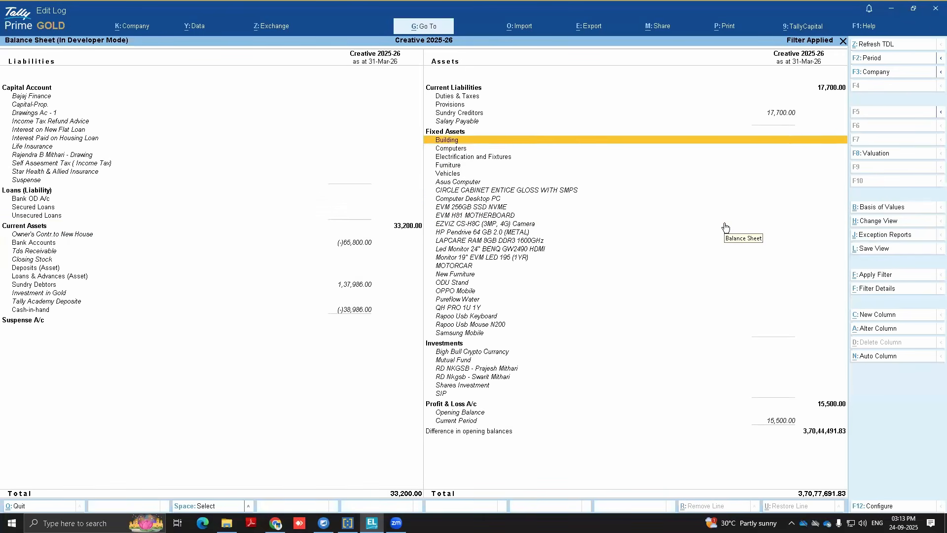
key("Left")
key("Down")
key("Down")
key("Down")
key("Down")
key("Down")
key("Down")
key("Down")
key("Down")
key("Down")
key("Down")
key("Down")
key("Down")
key("Down")
key("Down")
key("Down")
key("Down")
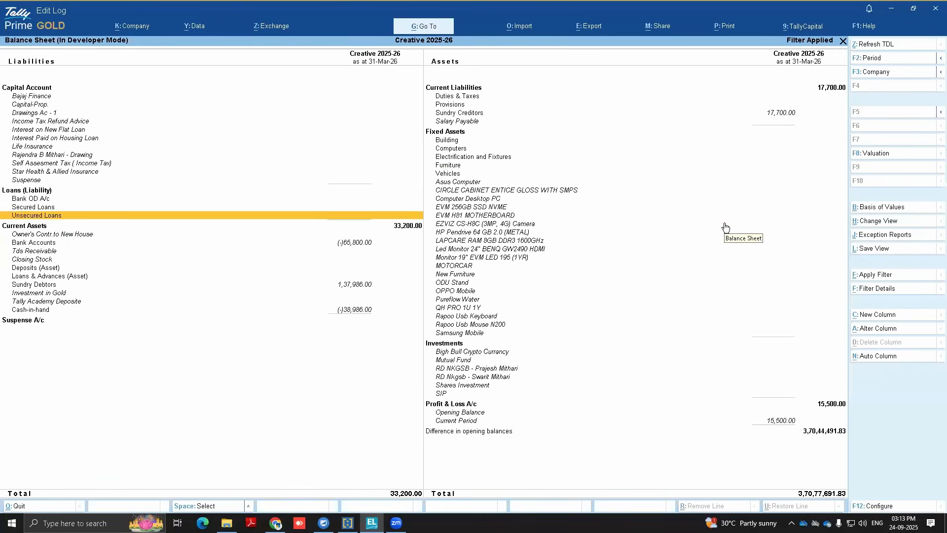
key("Down")
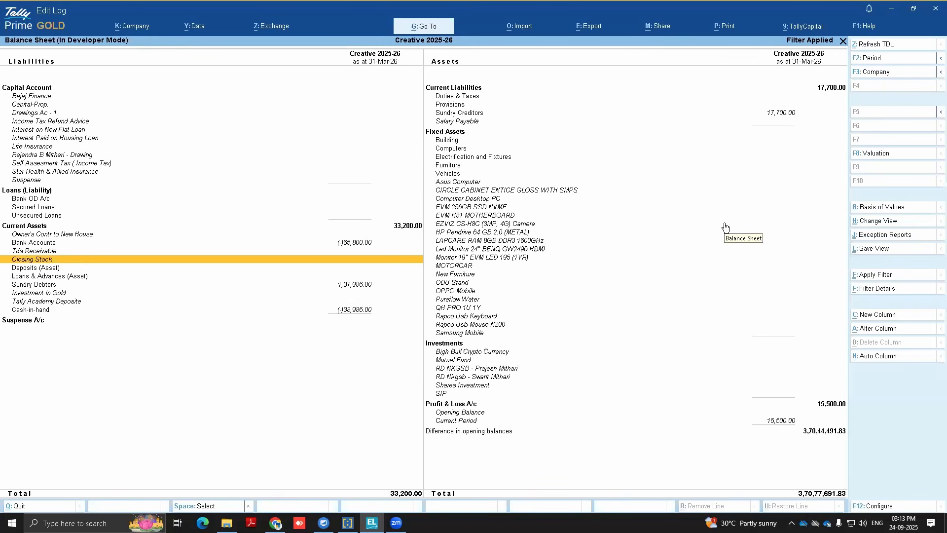
key("Down")
key("Down")
key("Down")
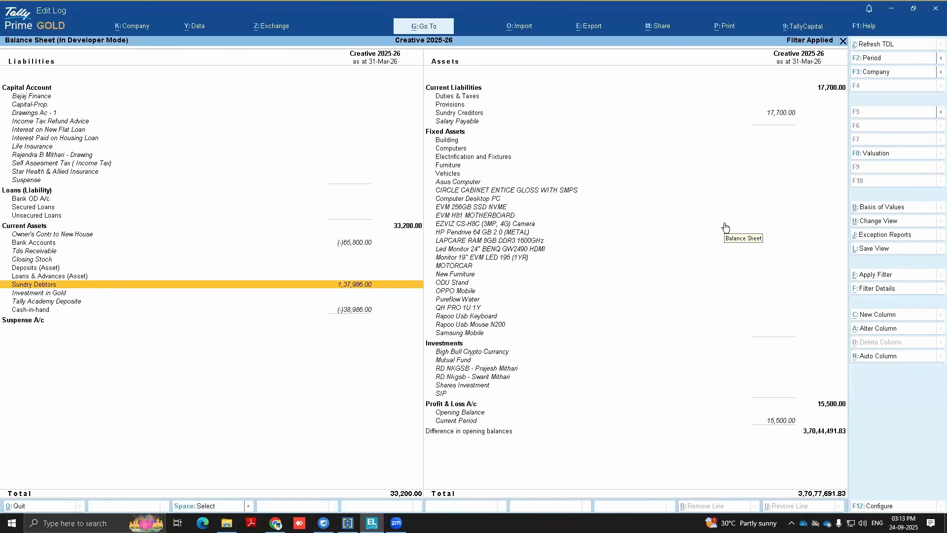
key("Return")
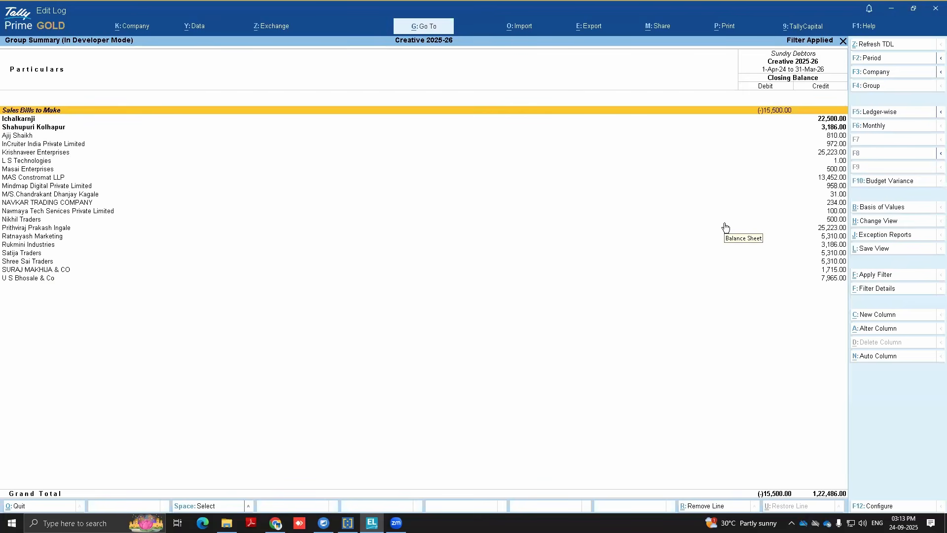
key("Down")
key("Down")
key("Down")
key("Down")
key("Down")
key("Down")
key("Down")
key("Down")
key("Down")
key("Down")
key("Down")
key("Down")
key("Down")
key("Down")
key("Down")
key("Down")
key("Down")
key("Down")
key("Down")
key("Down")
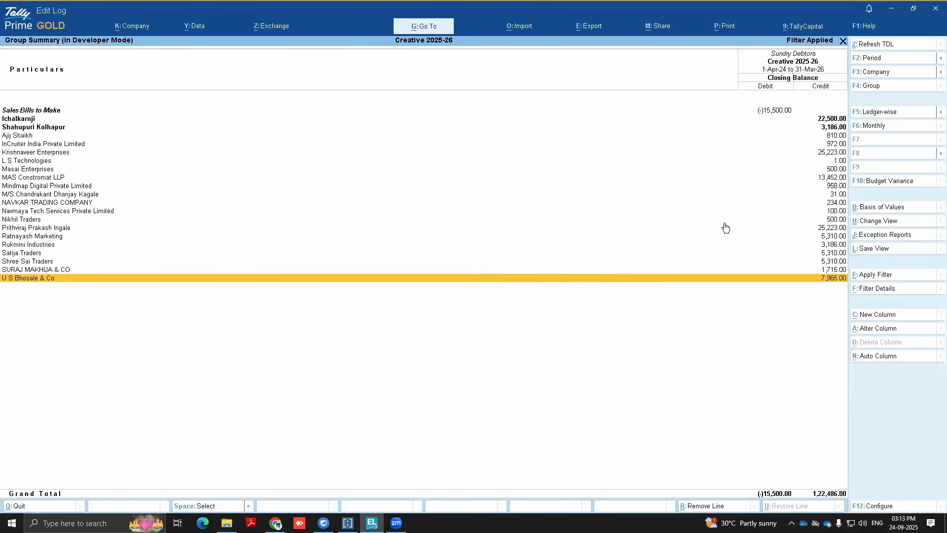
key("Up")
key("Up")
key("Up")
key("Up")
key("Up")
key("Up")
key("Up")
key("Up")
key("Up")
key("Up")
key("Up")
key("Up")
key("Up")
key("Up")
key("Up")
key("Up")
key("Up")
key("Up")
key("Up")
key("Up")
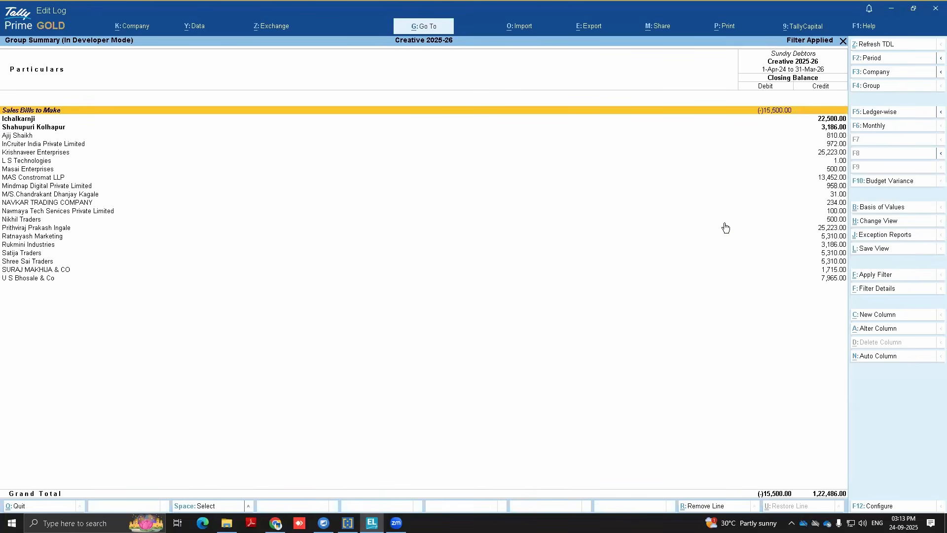
key("Escape")
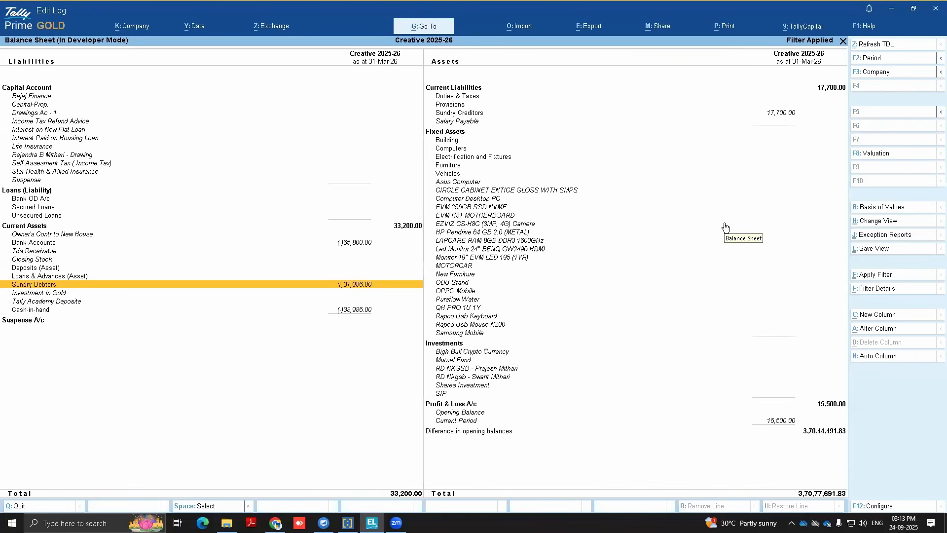
Remove the Ledger Name = Cash filter from the Balance Sheet with Esc.
key("Escape")
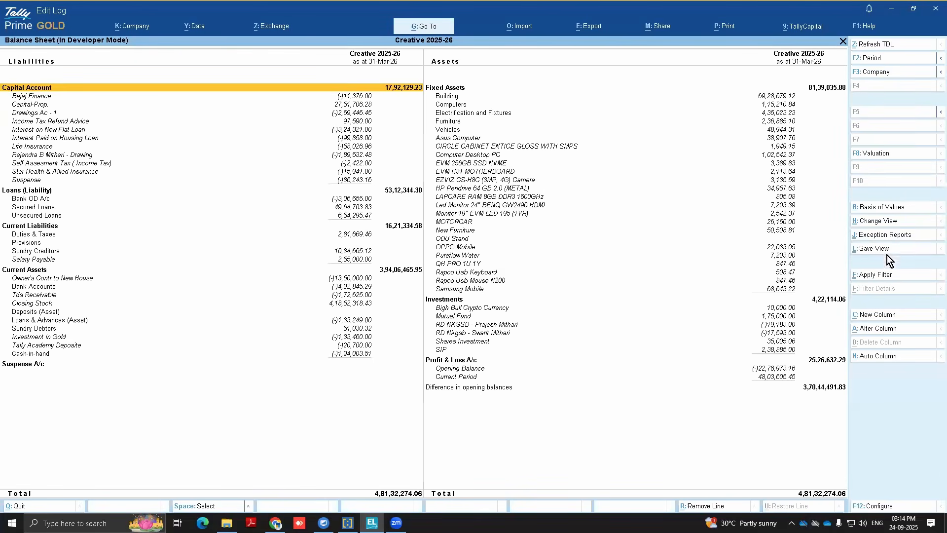
left_click(876, 275)
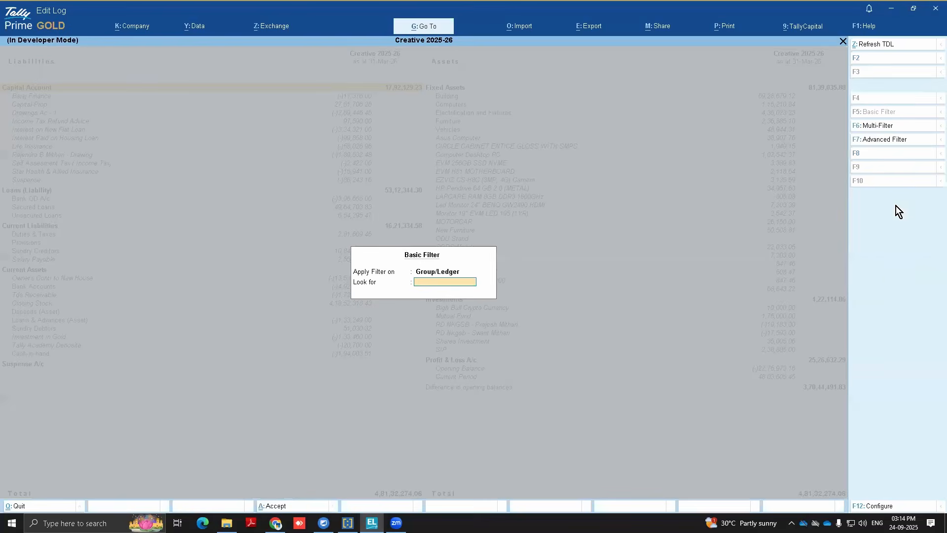
left_click(900, 141)
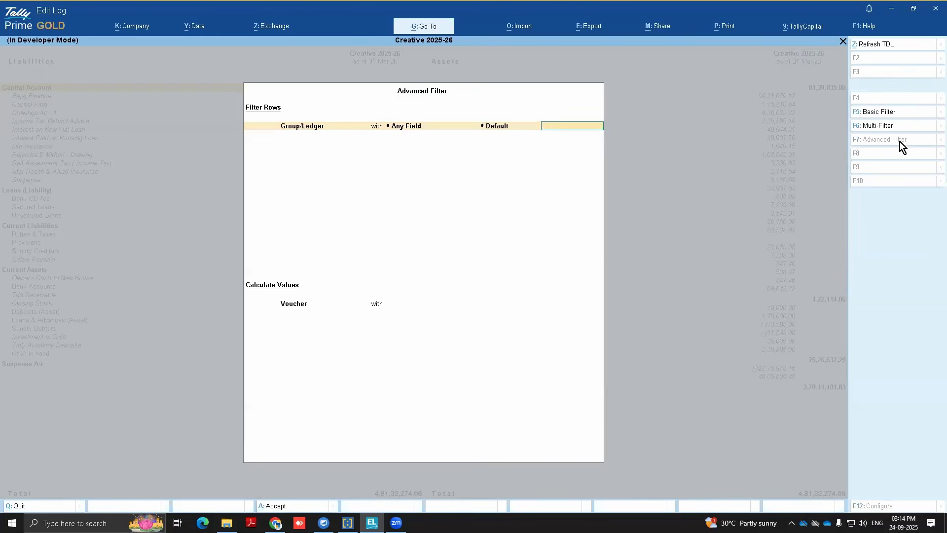
key("BackSpace")
key("BackSpace")
key("BackSpace")
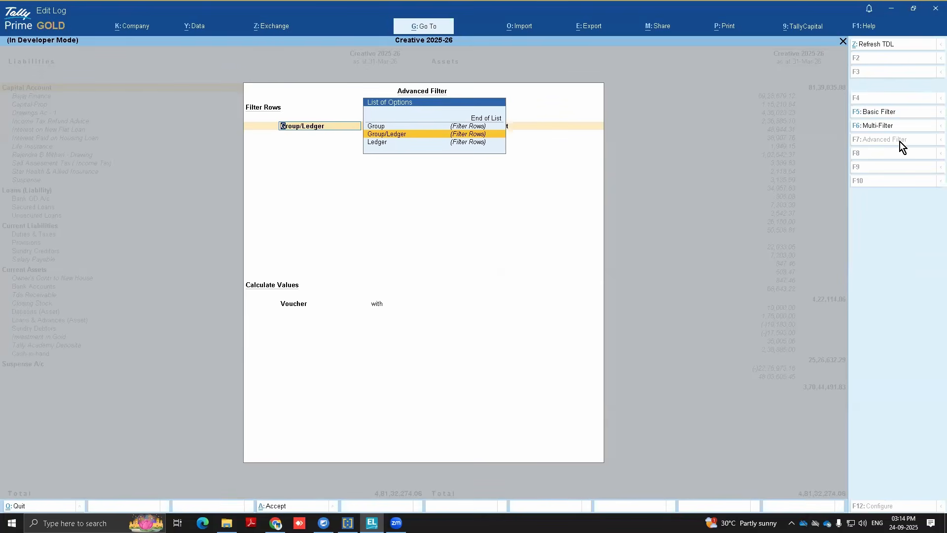
type("r")
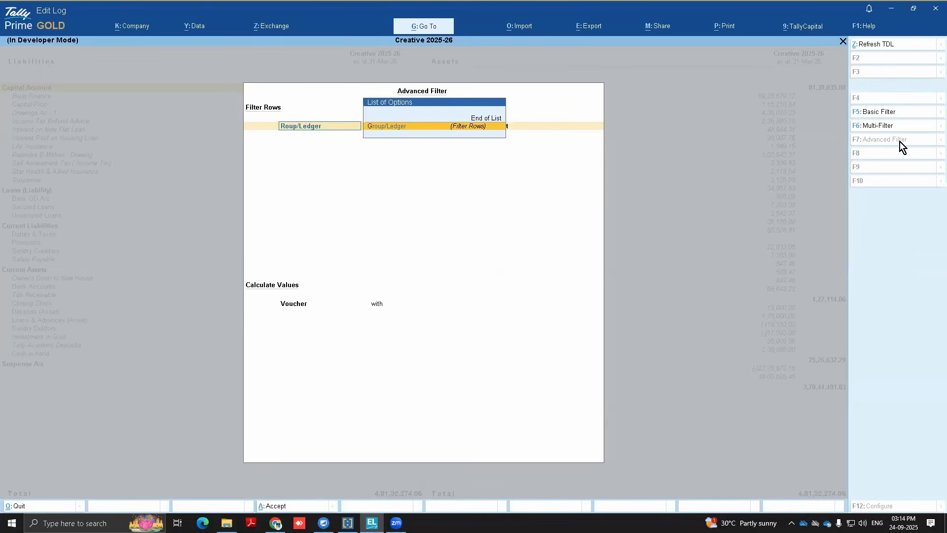
key("Return")
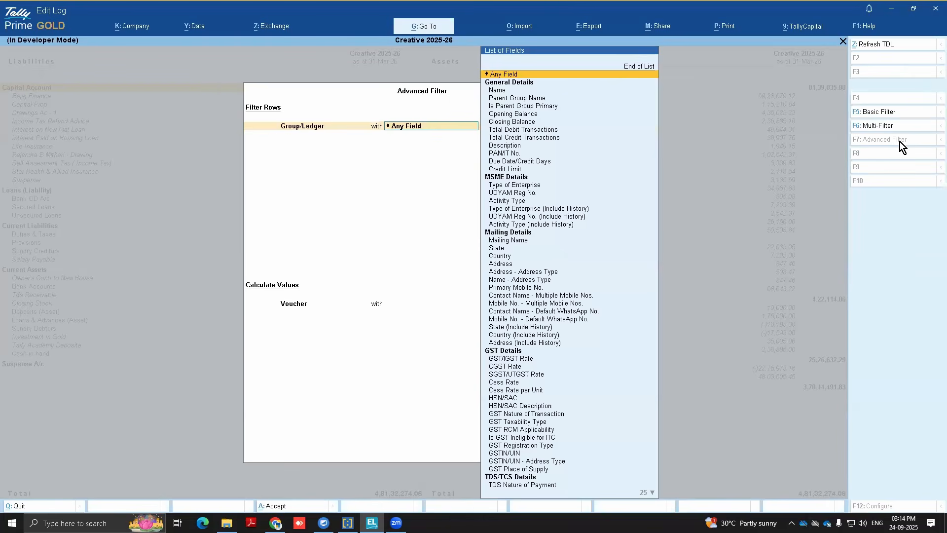
key("Return")
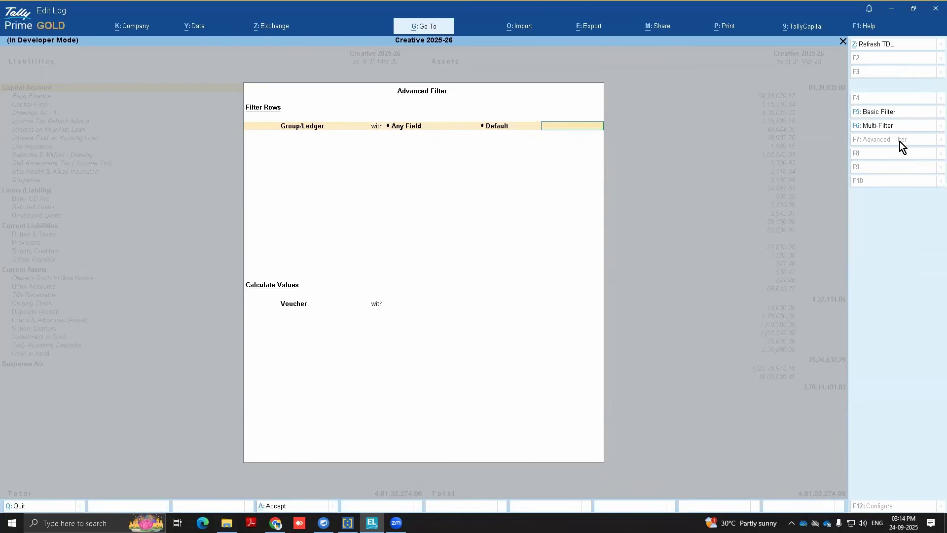
type("1")
key("Return")
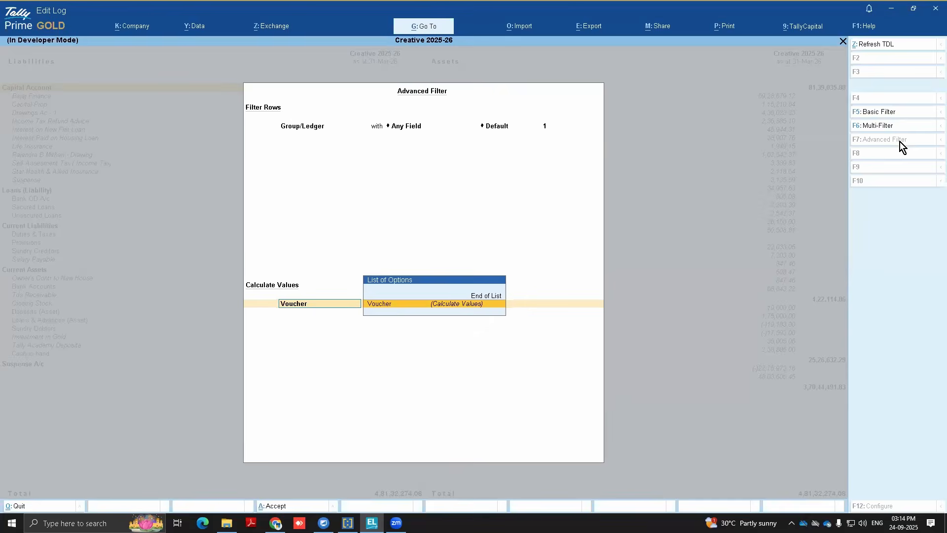
key("Return")
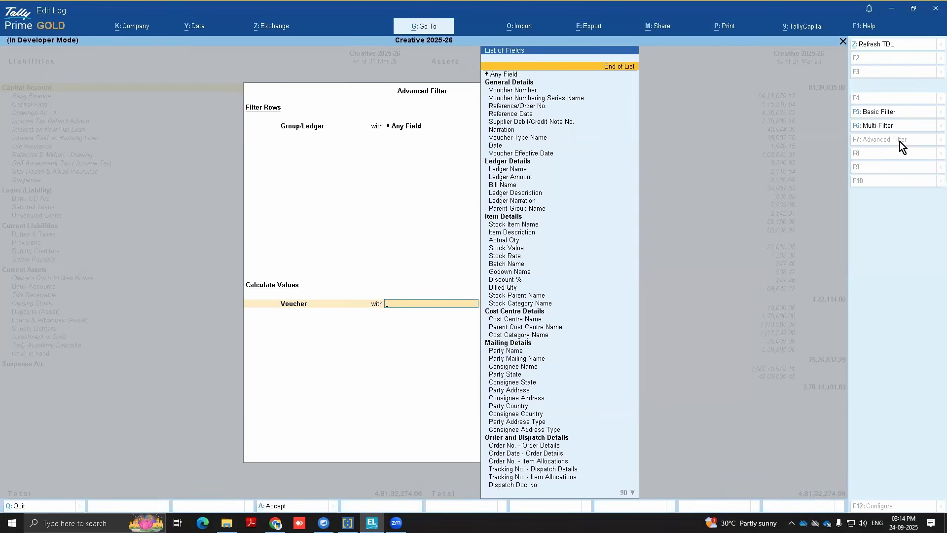
key("Down")
key("Down")
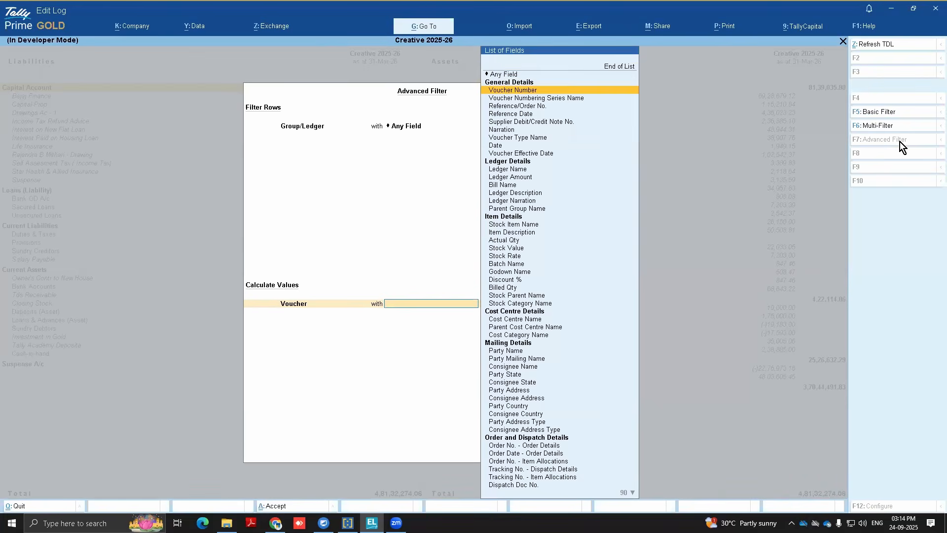
key("Return")
key("Up")
key("Up")
key("Return")
type("1")
key("Return")
key("Down")
key("Return")
key("Return")
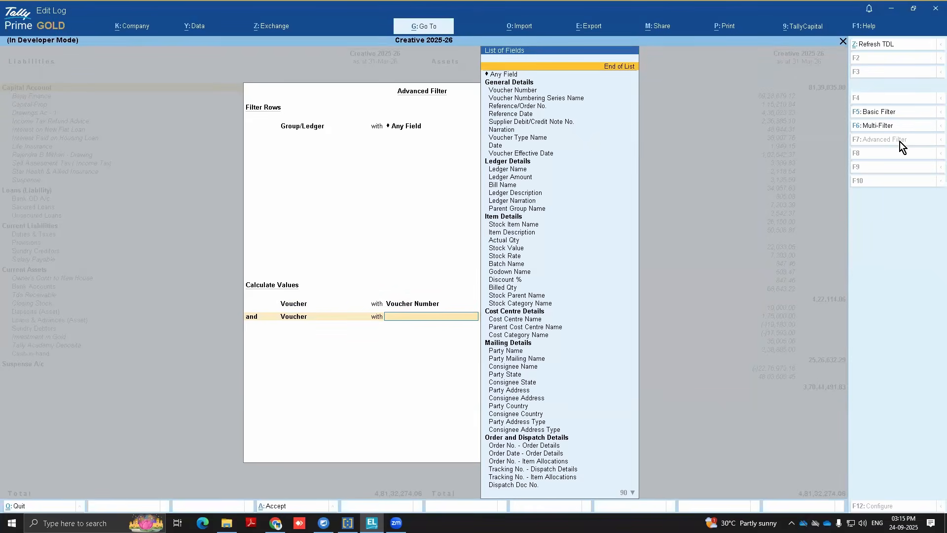
key("Down")
key("Down")
key("Down")
key("Down")
key("Down")
key("Down")
key("Up")
key("Return")
key("Down")
key("Down")
key("Down")
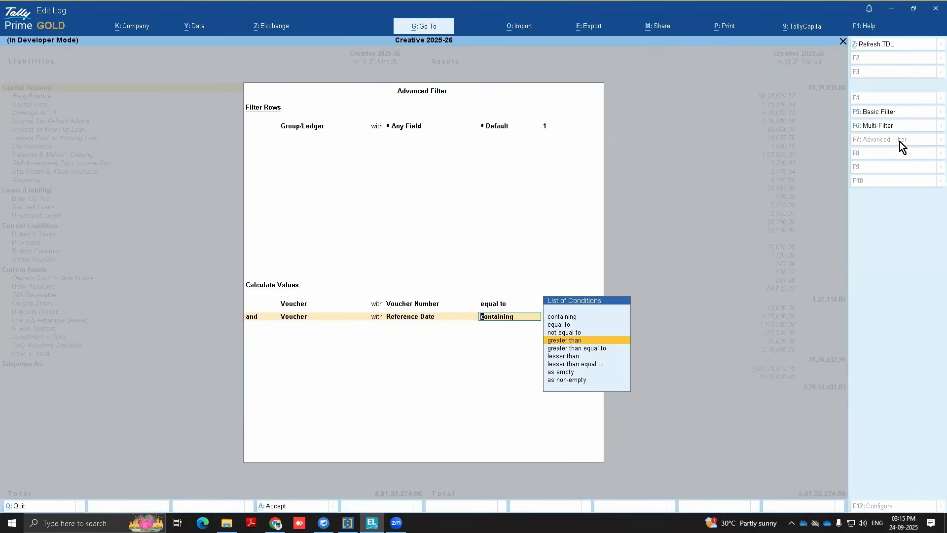
key("BackSpace")
key("BackSpace")
key("BackSpace")
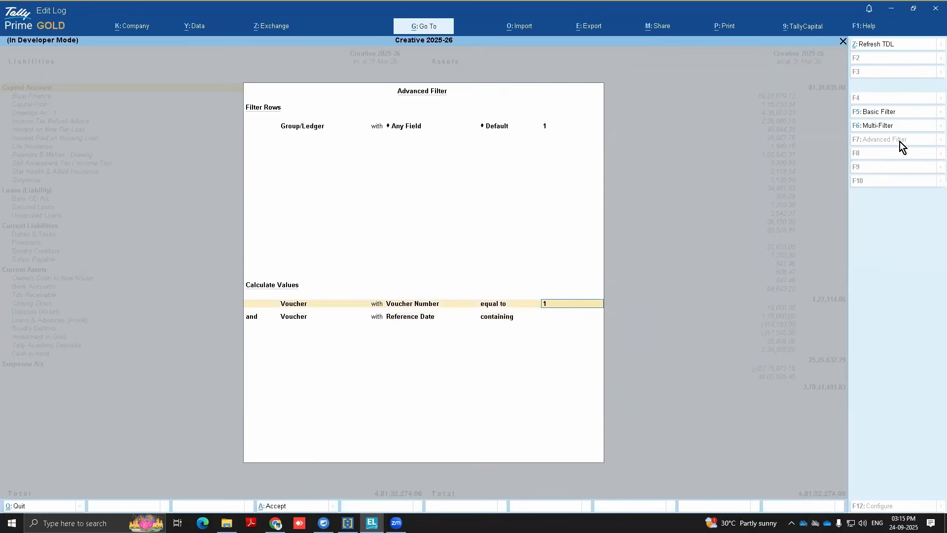
key("BackSpace")
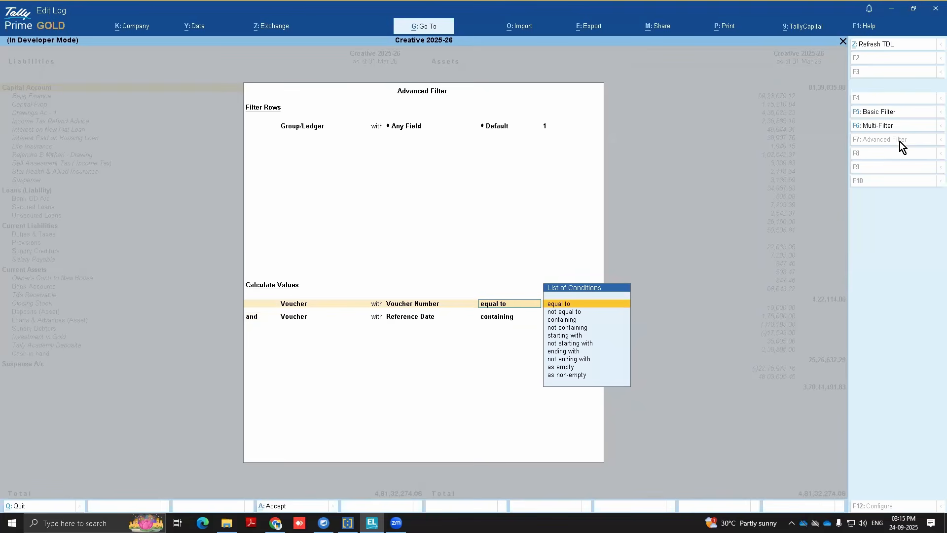
type("not")
key("BackSpace")
key("BackSpace")
key("BackSpace")
key("Escape")
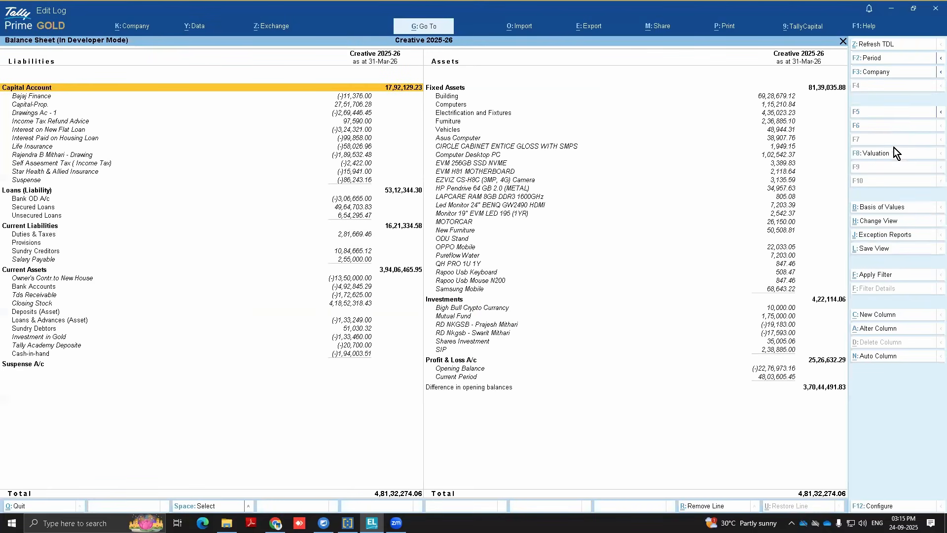
Check the Advanced Filter options, then return to Gateway and open Profit & Loss A/c.
left_click(894, 276)
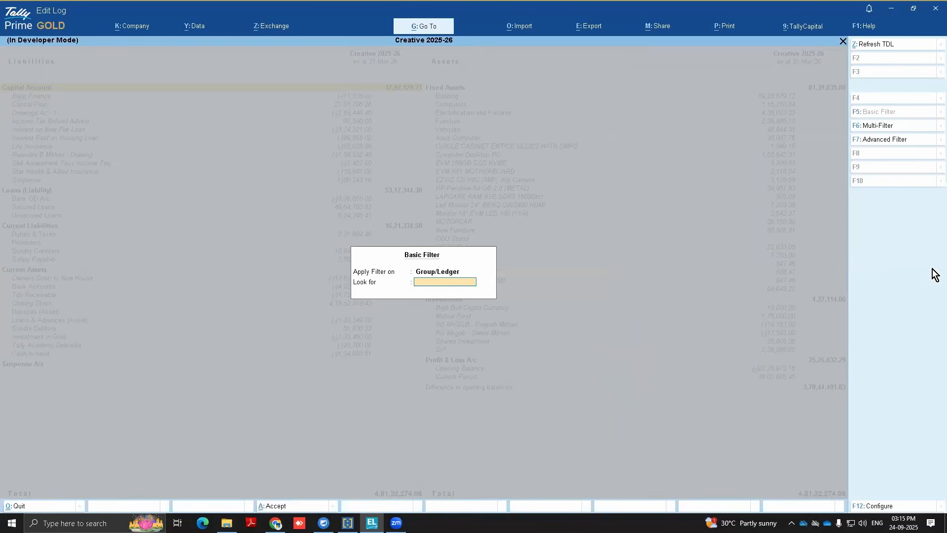
left_click(894, 139)
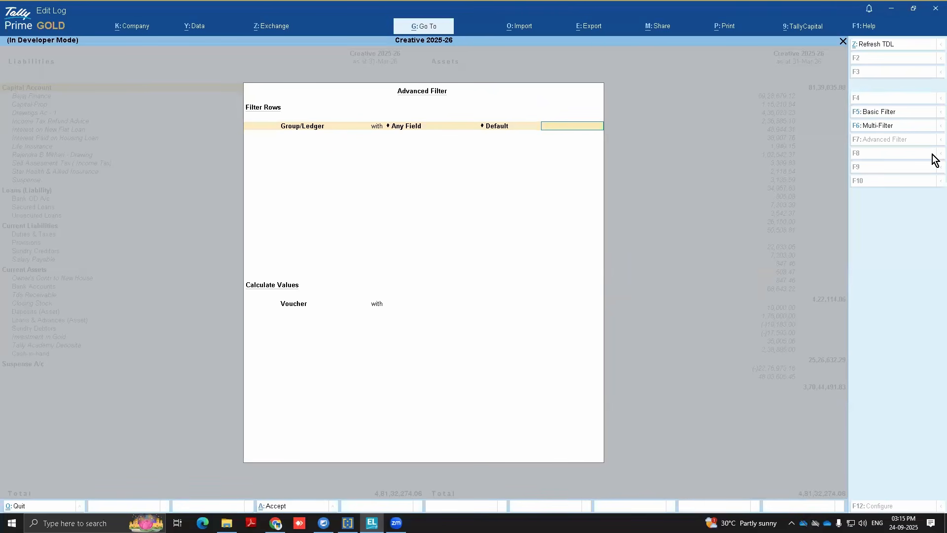
key("Escape")
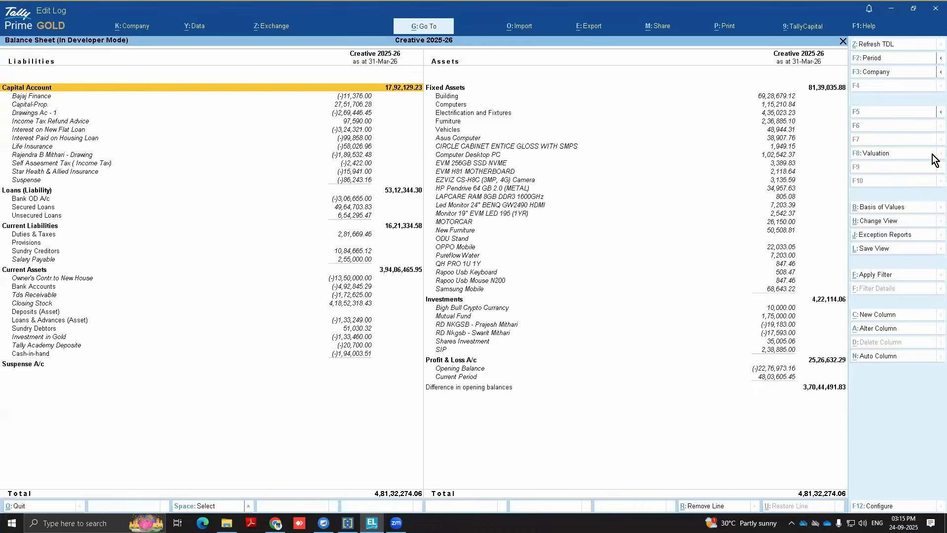
key("Escape")
key("Down")
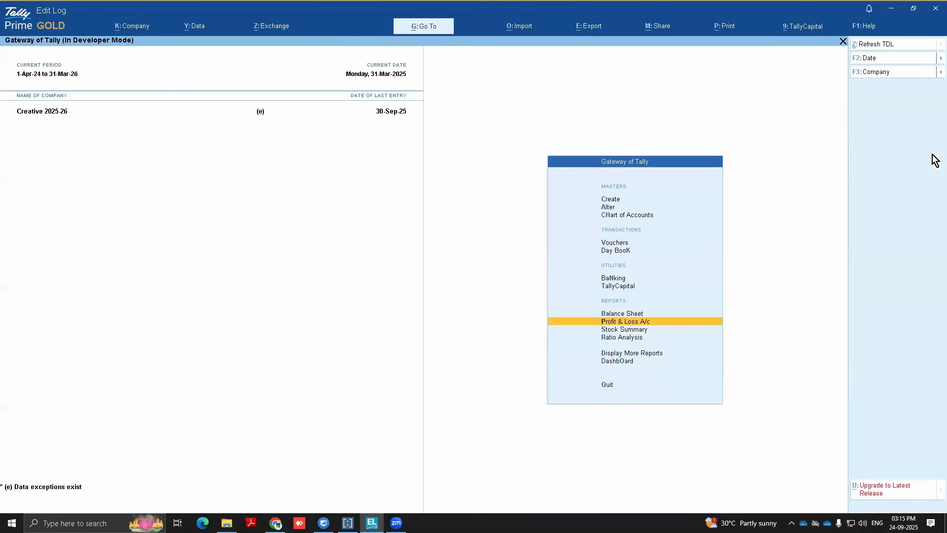
key("Return")
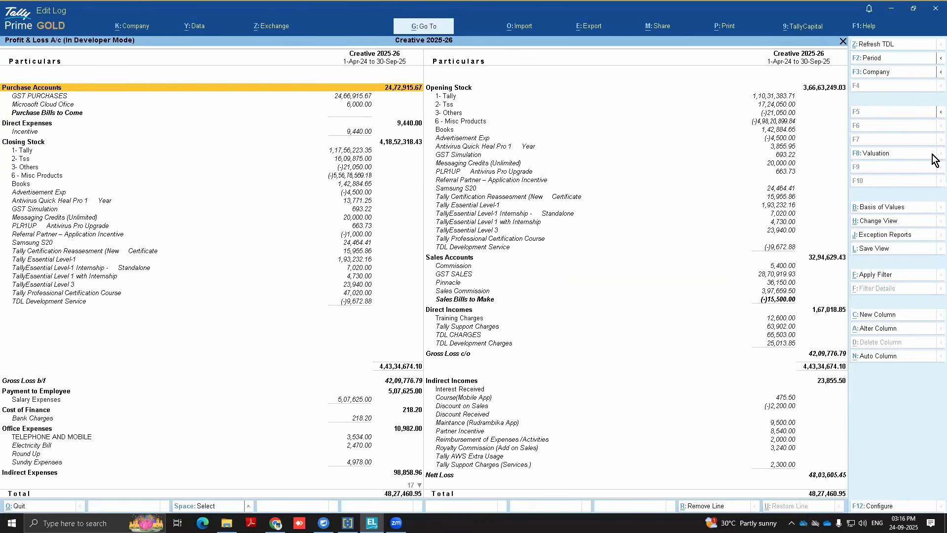
key("End")
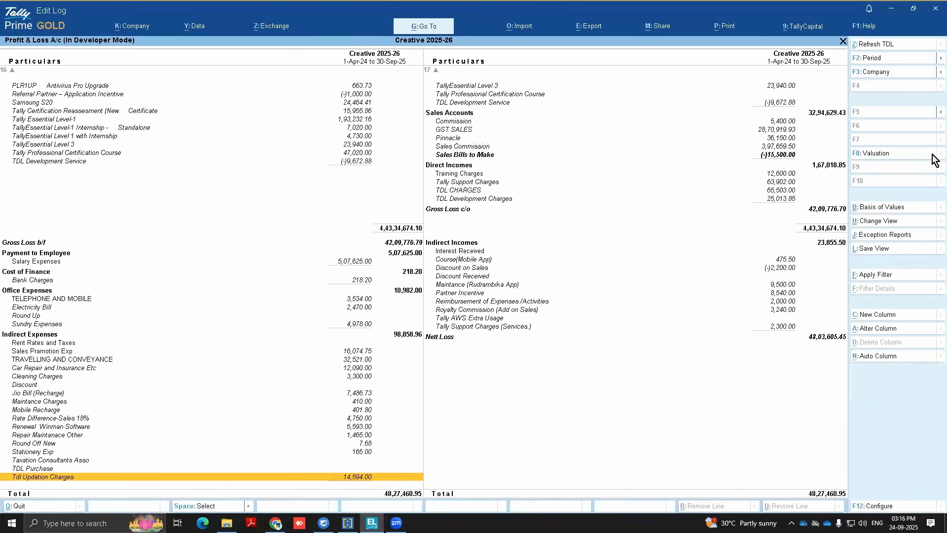
key("Up")
key("Up")
key("Up")
key("Up")
key("Up")
key("Up")
key("Up")
key("Up")
key("Up")
key("Up")
key("Up")
key("Up")
key("Up")
key("Up")
key("Up")
key("Up")
key("Up")
key("Up")
key("Up")
key("Up")
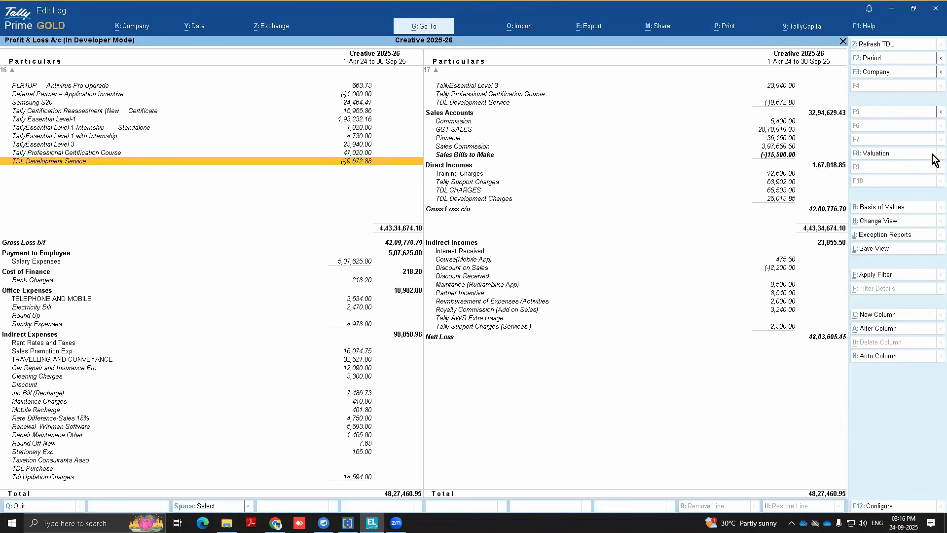
key("Down")
key("Down")
key("Down")
key("Down")
key("Down")
key("Down")
key("Down")
key("Down")
key("Down")
key("Down")
key("Down")
key("Down")
key("Down")
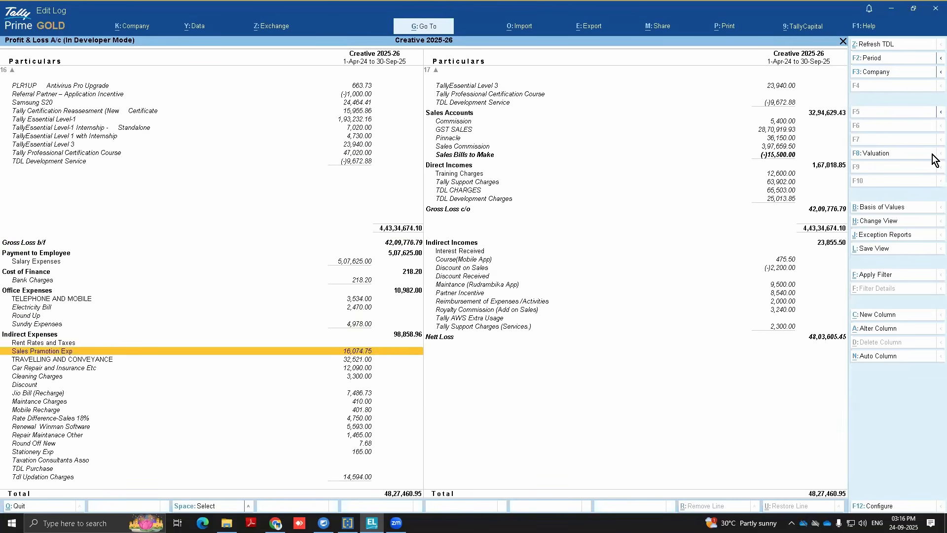
key("Down")
key("Down")
key("Down")
key("Up")
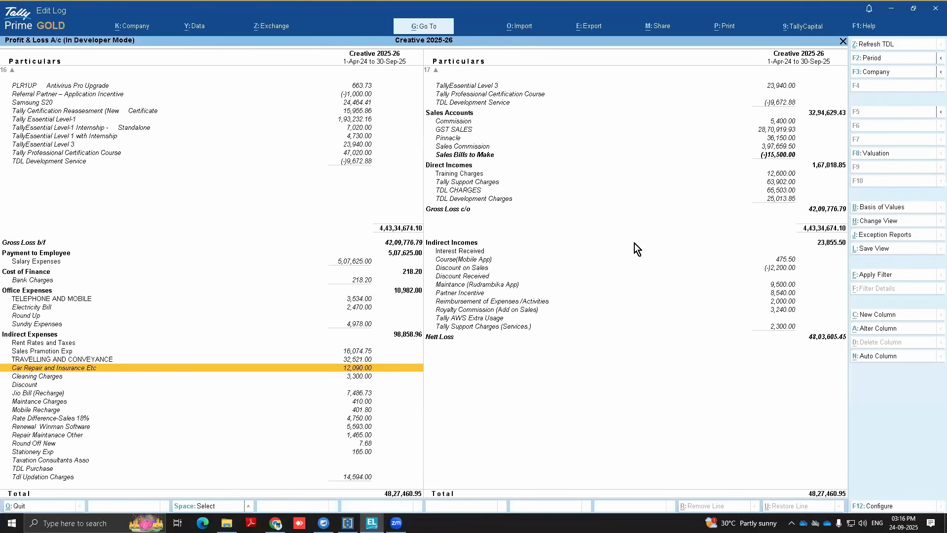
left_click(879, 315)
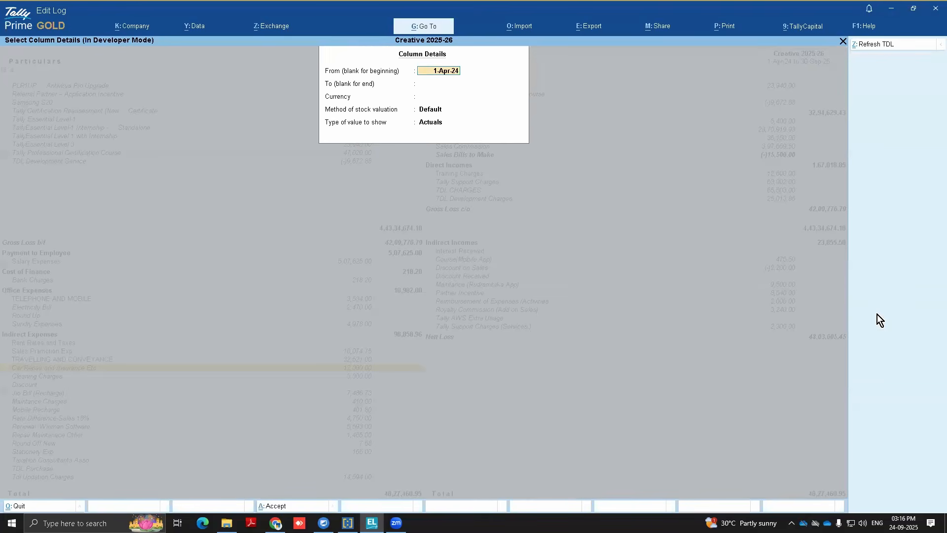
Accept the second column's details: from 1-Apr-24, base currency and default stock valuation.
key("Return")
key("Return")
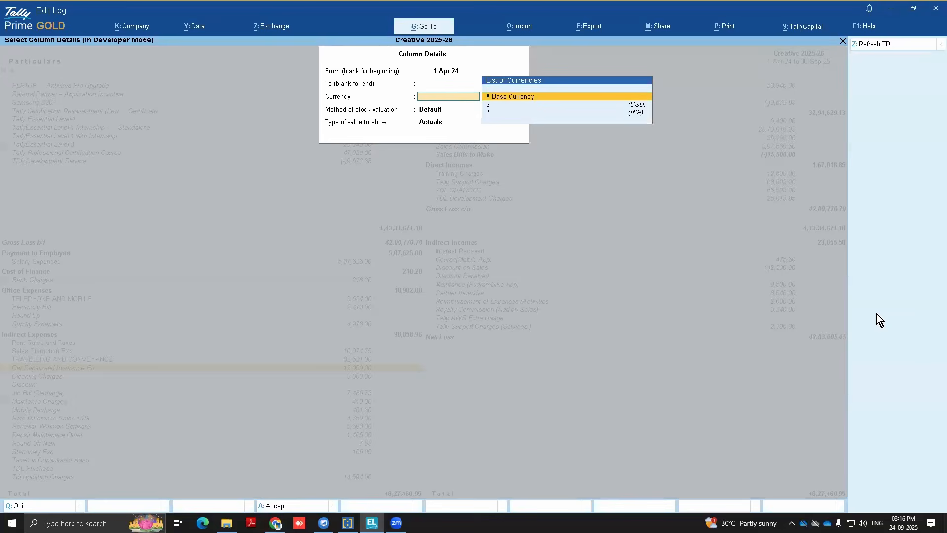
key("Return")
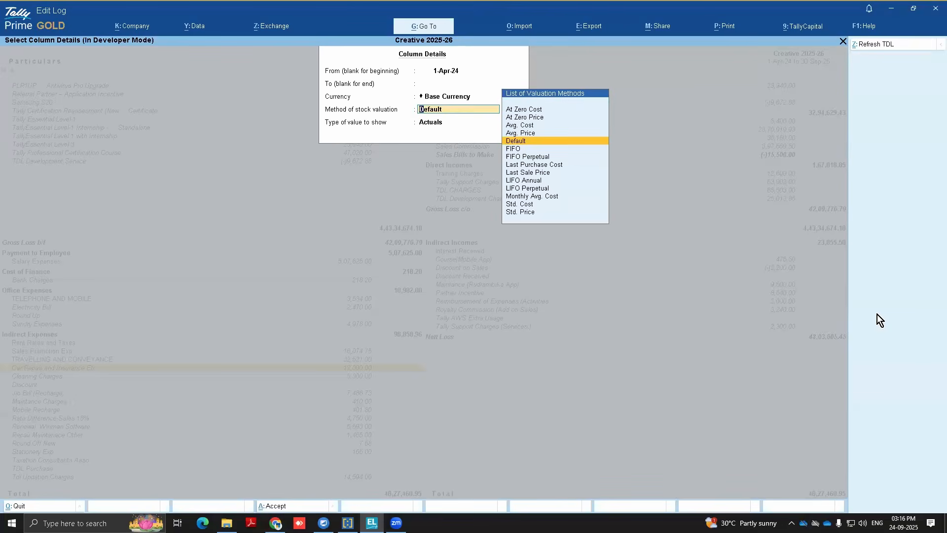
key("Return")
key("Return")
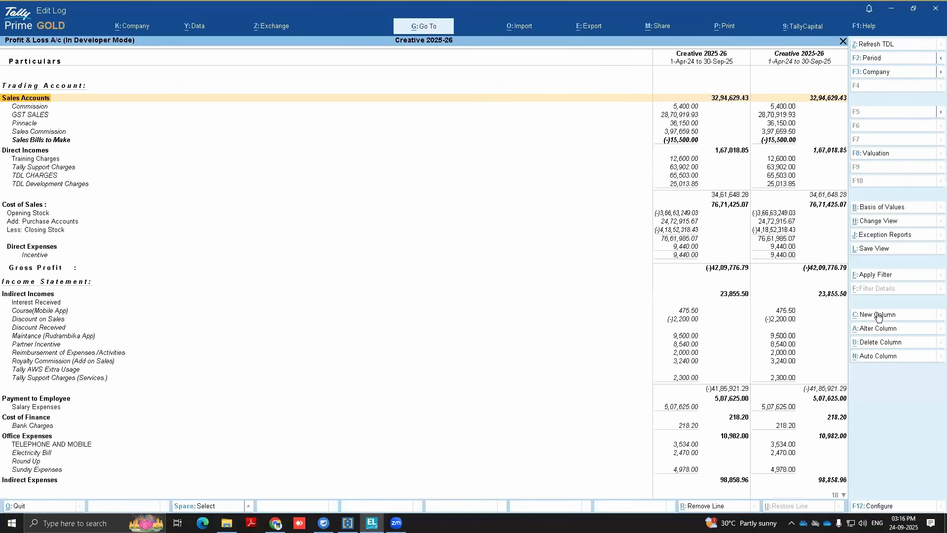
key("Right")
key("Right")
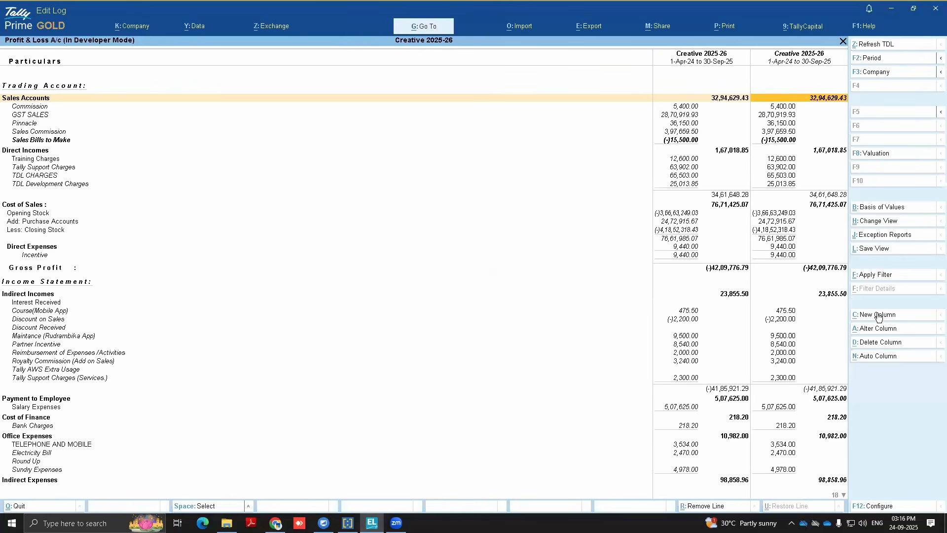
key("Left")
key("Left")
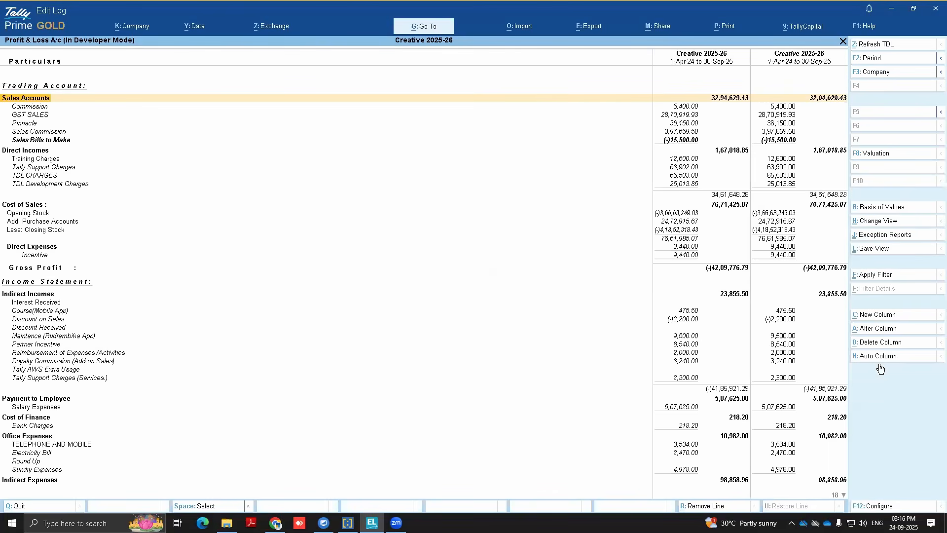
Add a third column with the default 1-Apr-24 to 30-Sep-25 period.
left_click(882, 315)
key("ctrl+a")
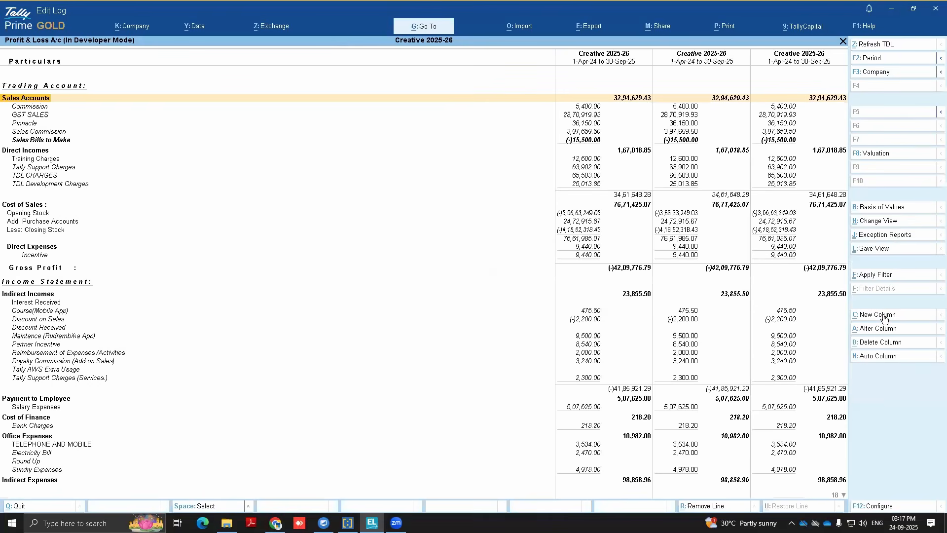
key("Right")
key("Right")
key("Right")
key("Left")
key("Left")
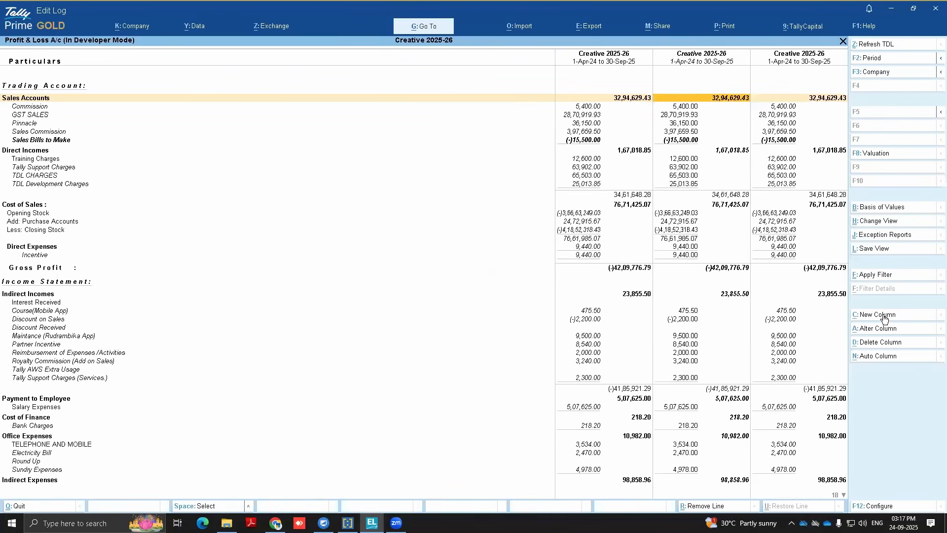
key("Down")
key("Down")
key("Down")
key("Down")
key("Down")
key("Down")
key("Down")
key("Down")
key("Down")
key("Down")
key("Down")
key("Down")
key("Down")
key("Down")
key("Down")
key("Down")
key("Down")
key("Down")
key("Down")
key("Down")
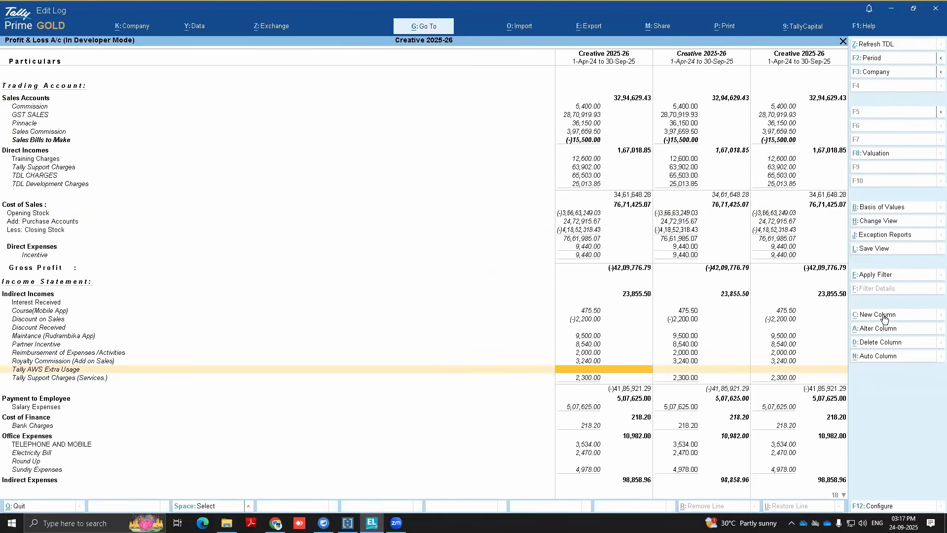
key("Right")
key("Up")
key("Up")
key("Up")
key("Up")
key("Up")
key("Up")
key("Up")
key("Up")
key("Up")
key("Up")
key("Up")
key("Up")
key("Up")
key("Up")
key("Up")
key("Up")
key("Up")
key("Up")
key("Up")
key("Up")
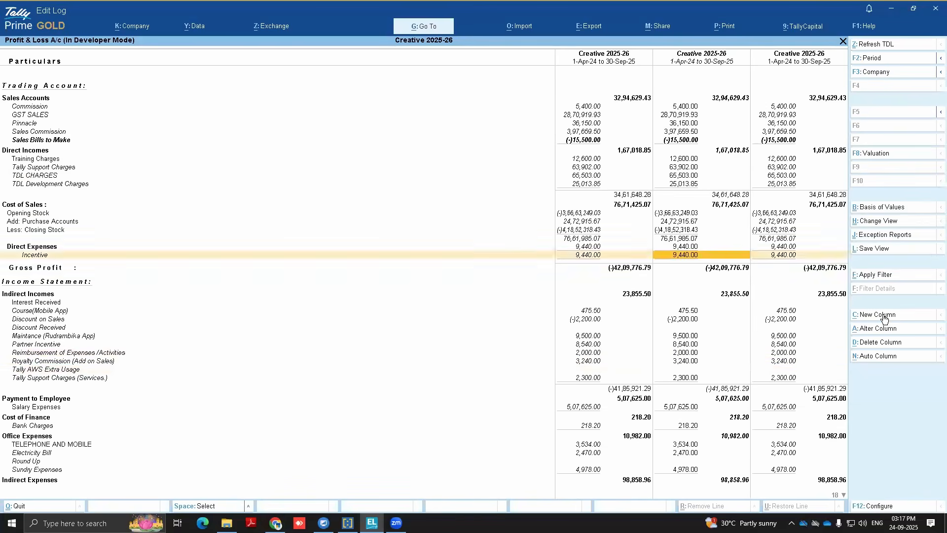
key("Up")
key("Up")
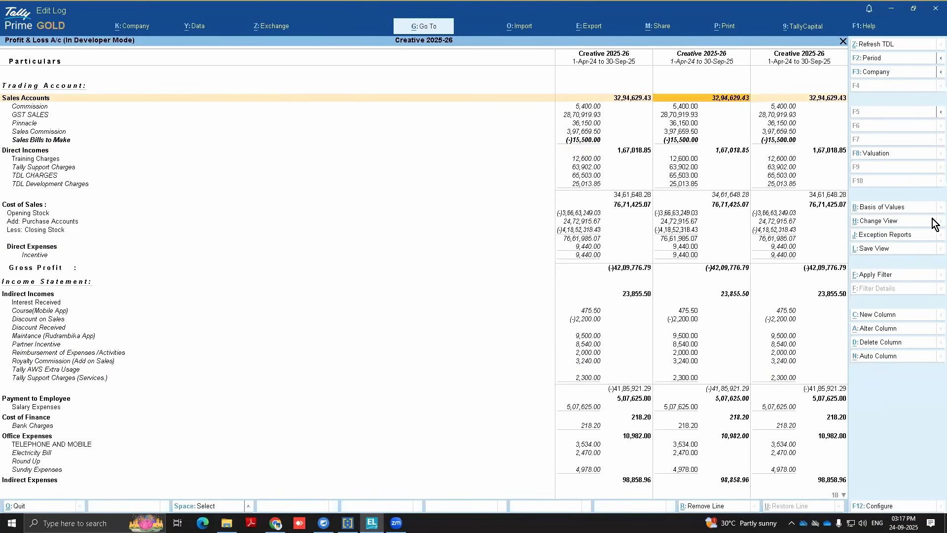
key("Left")
key("Left")
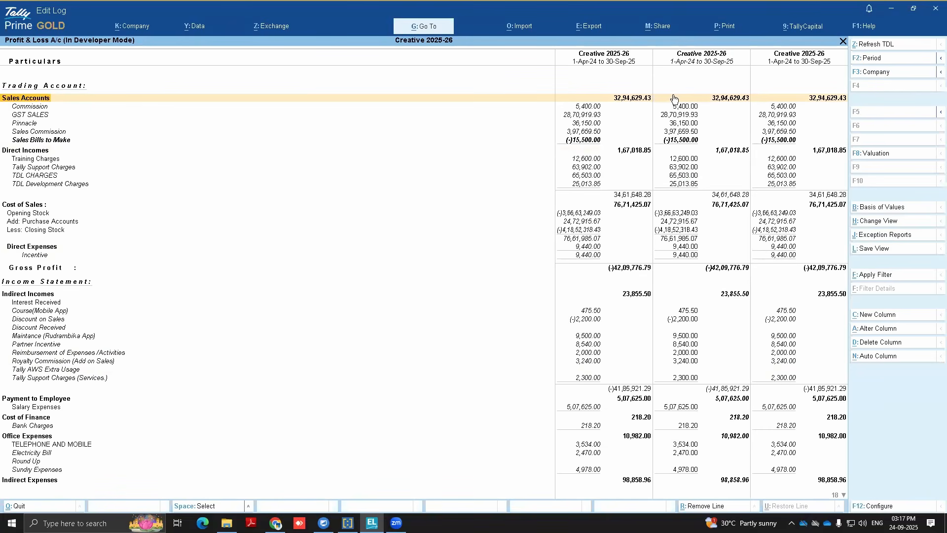
left_click(741, 101)
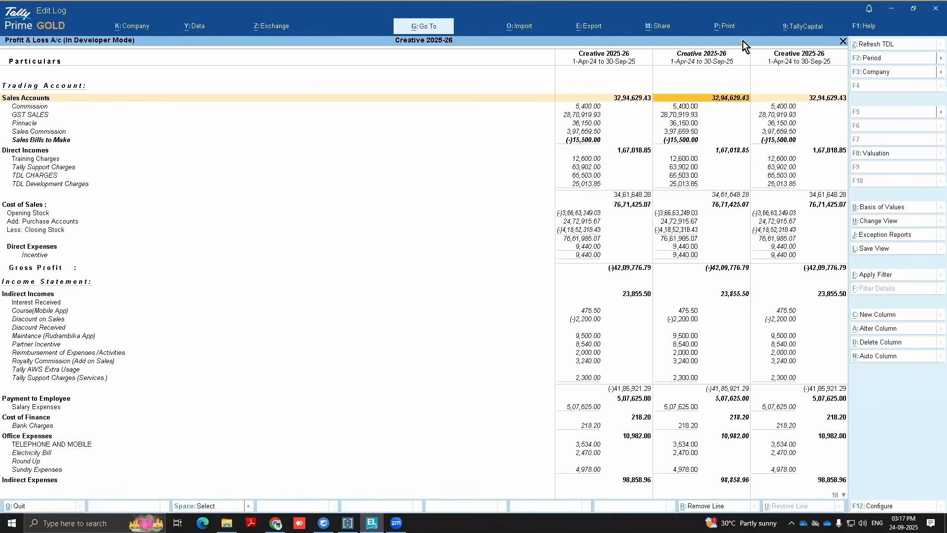
Filter the second column's vouchers on 'Regu' (Regular), bringing Sales Accounts to 30,18,454.43.
left_click(875, 277)
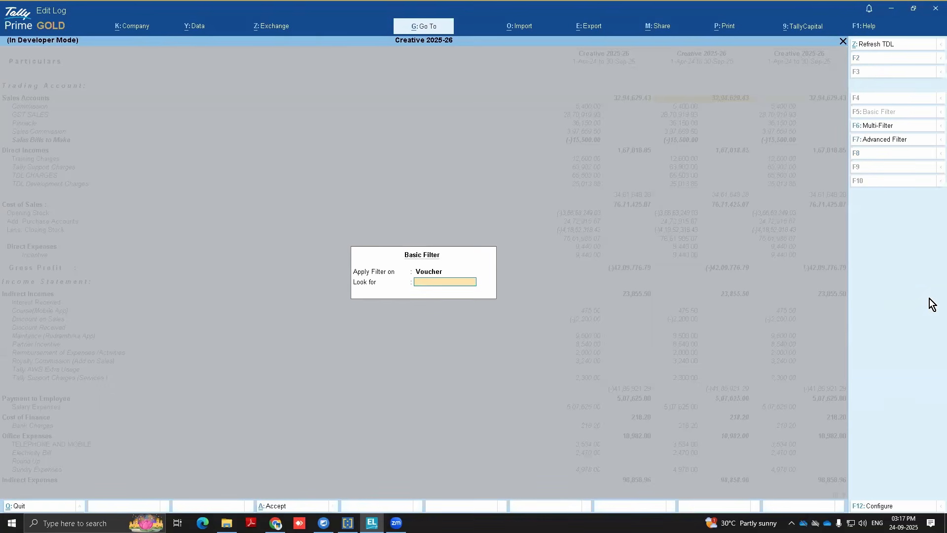
type("Regular")
key("Return")
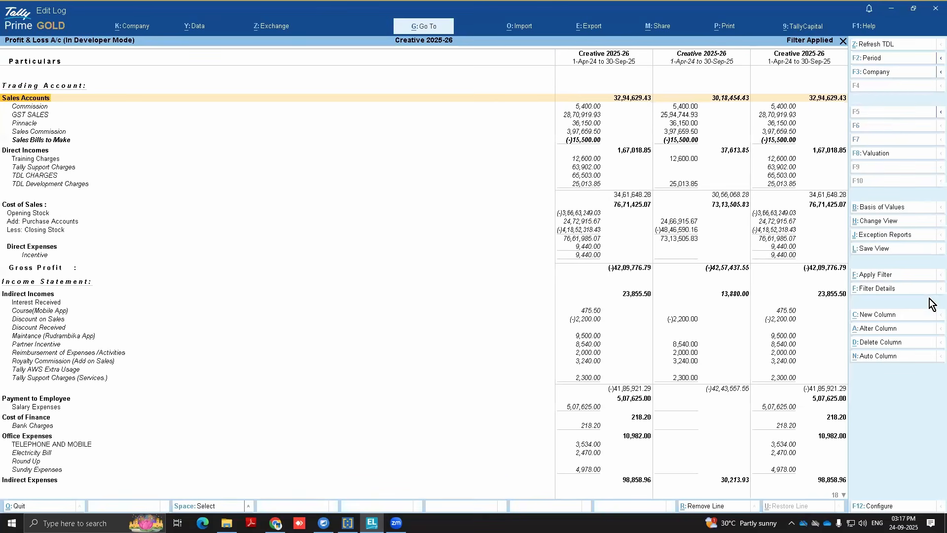
key("Right")
key("Right")
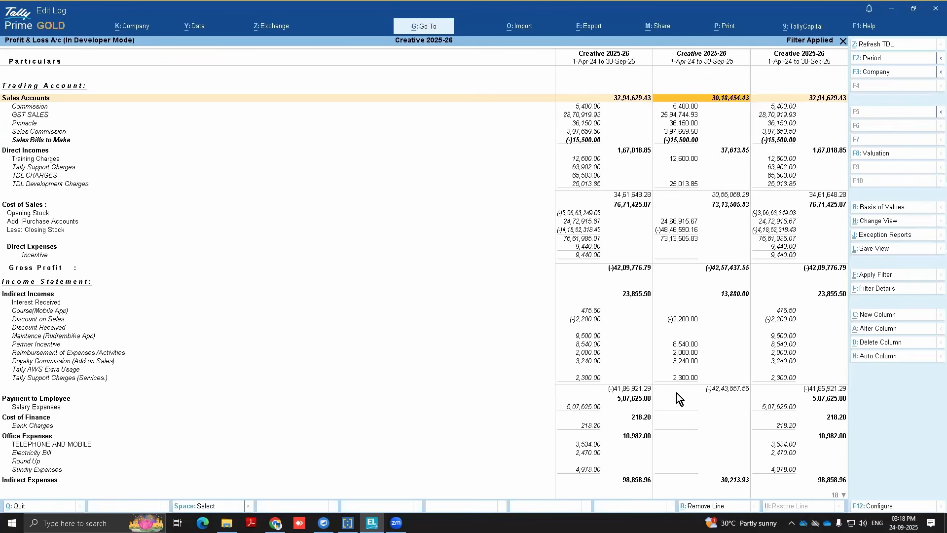
key("Down")
key("Down")
key("Down")
key("Down")
key("Down")
key("Down")
key("Down")
key("Down")
key("Down")
key("Down")
key("Down")
key("Down")
key("Down")
key("Down")
key("Down")
key("Down")
key("Down")
key("Down")
key("Down")
key("Down")
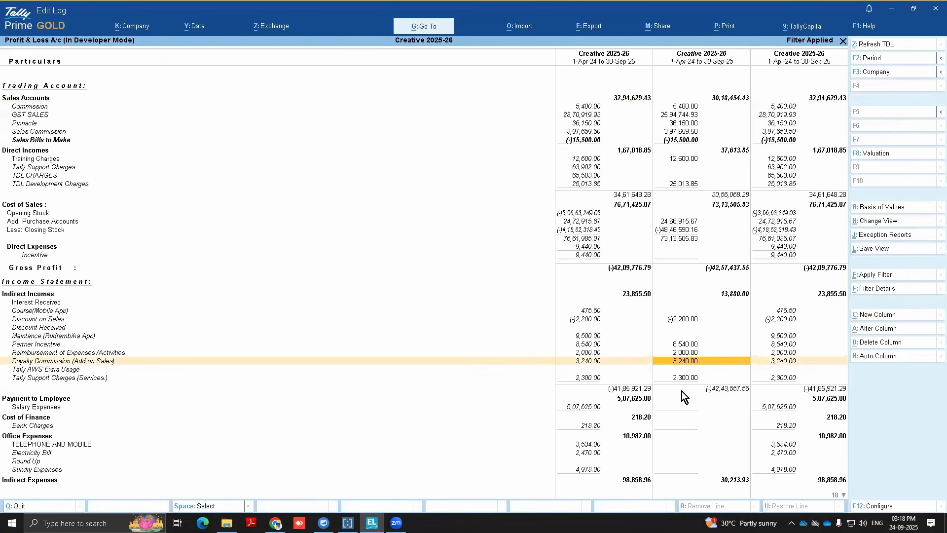
key("Right")
key("Up")
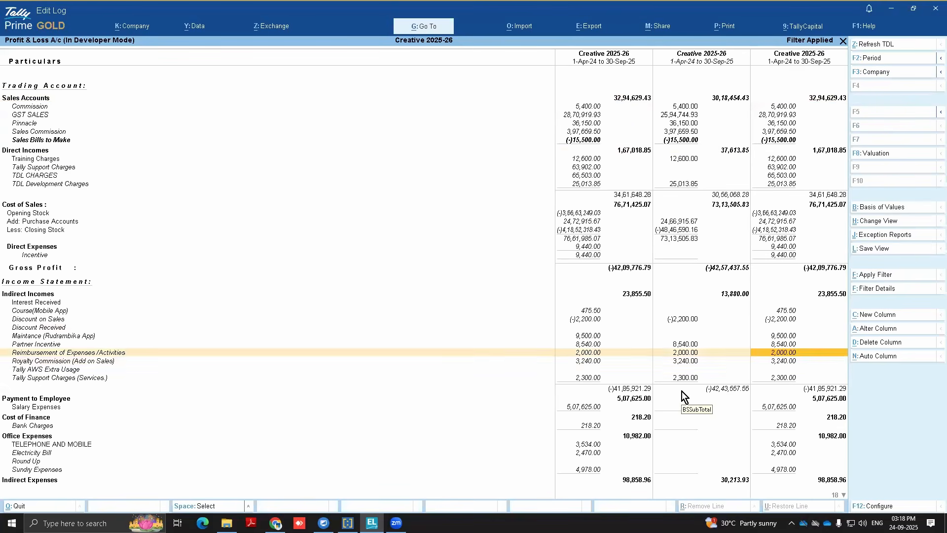
key("Up")
key("Up")
key("Up")
key("Up")
key("Up")
key("Up")
key("Up")
key("Up")
key("Up")
key("Up")
key("Up")
key("Up")
key("Up")
key("Up")
key("Up")
key("Up")
key("Up")
key("Up")
key("Up")
key("Up")
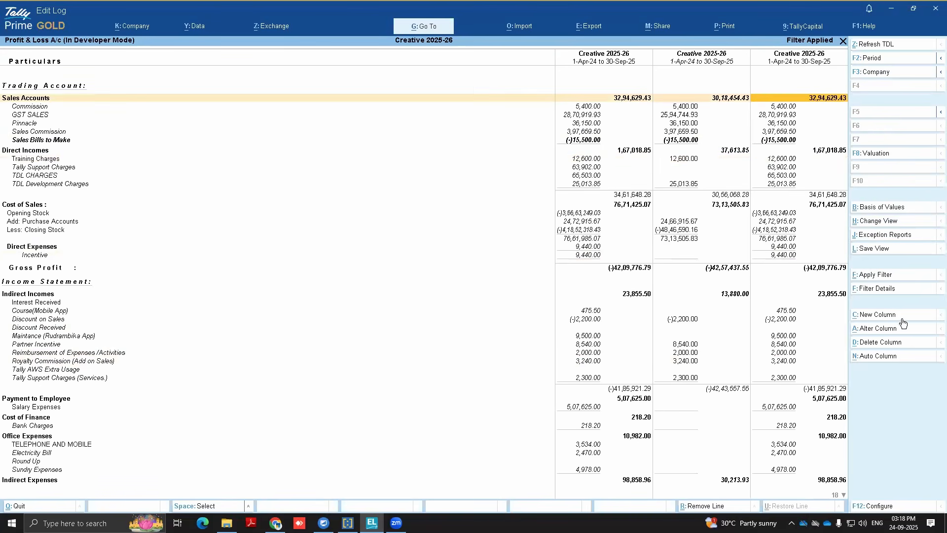
Copy 'Unregistered/Consumer' from the 24 G Precast LLP ledger's GST registration type, quitting without saving.
left_click(891, 279)
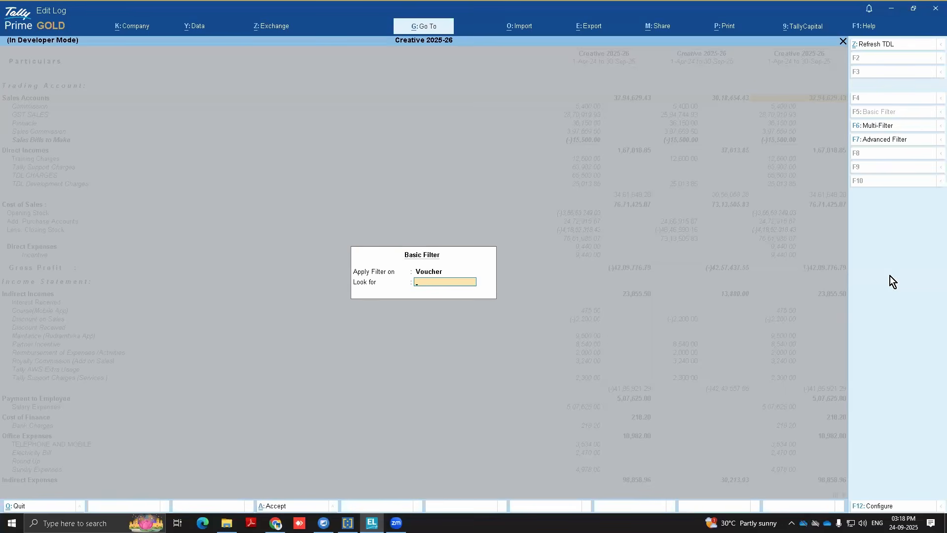
left_click(420, 31)
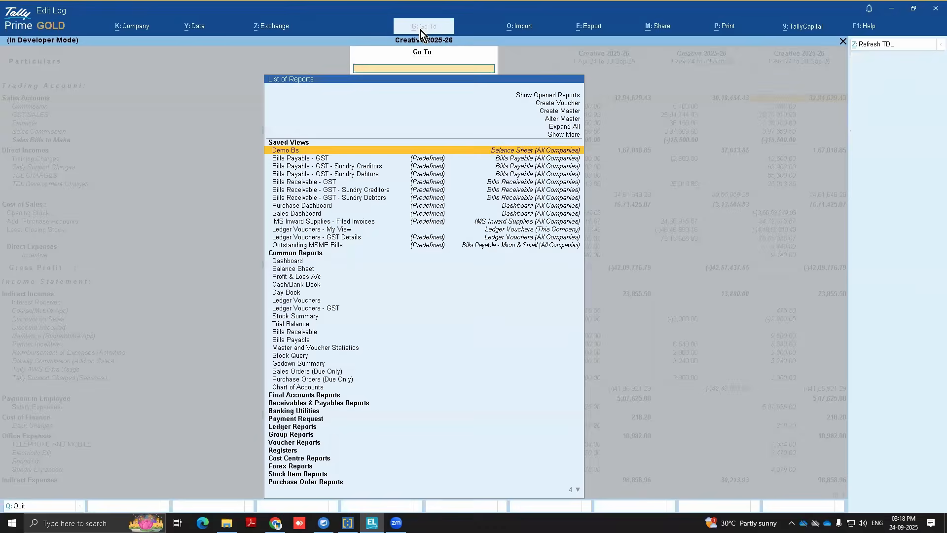
key("Up")
key("Up")
key("Return")
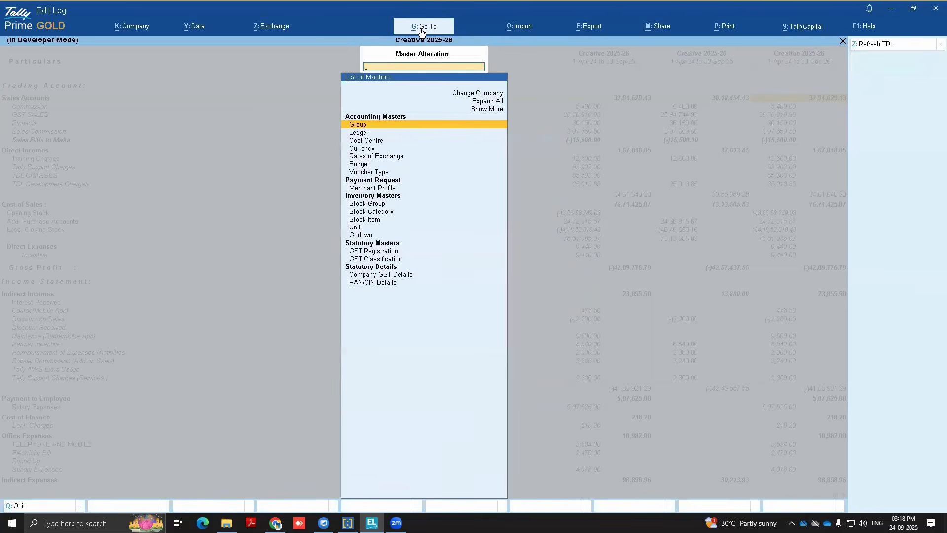
key("Down")
key("Return")
key("Down")
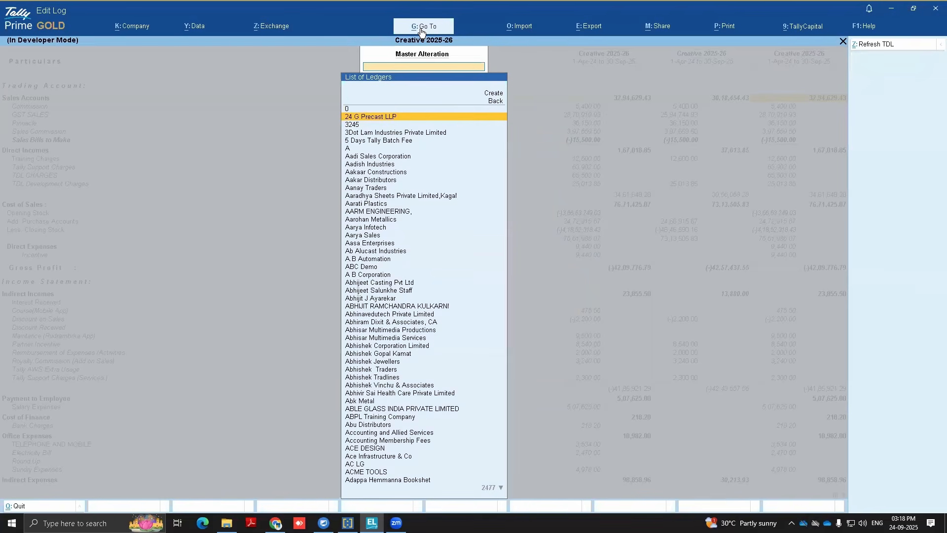
key("Return")
left_click(359, 318)
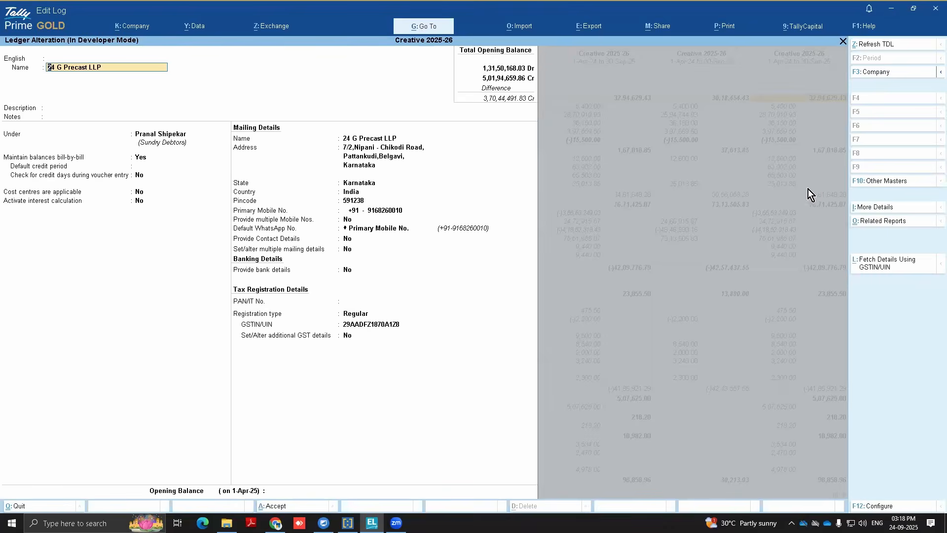
key("Return")
key("BackSpace")
key("Escape")
key("Escape")
key("Return")
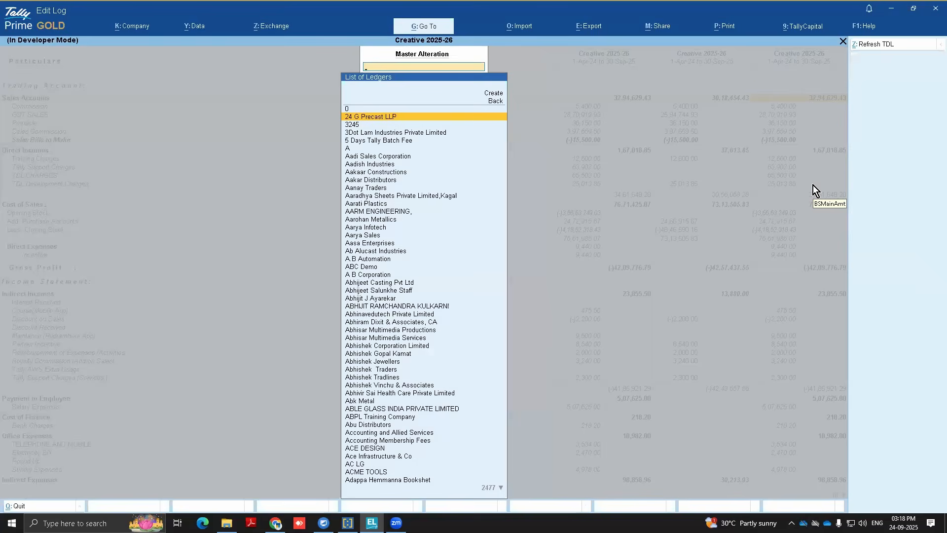
key("Escape")
key("Escape")
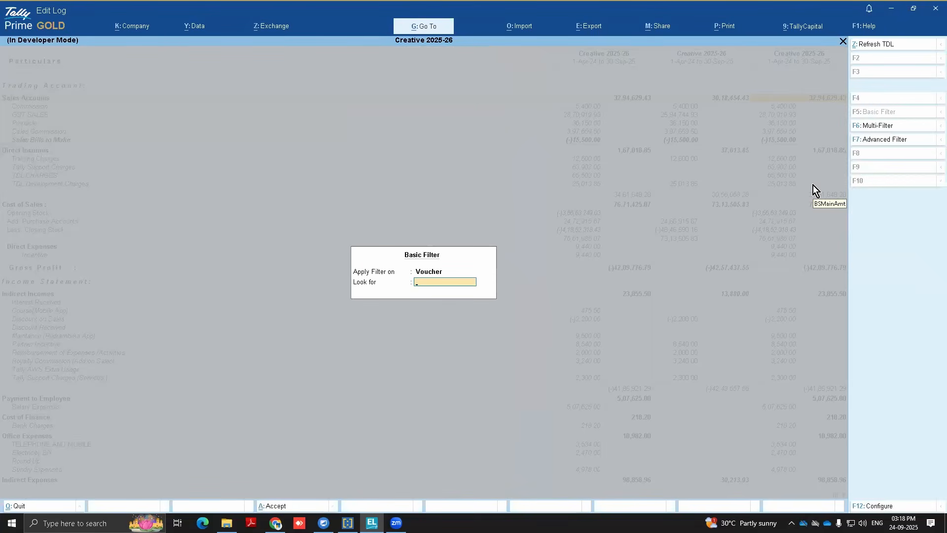
Paste Unregistered/Consumer as the third column's voucher filter, giving Sales Accounts 2,56,175.00.
key("ctrl+alt+v")
key("Return")
key("Down")
key("Right")
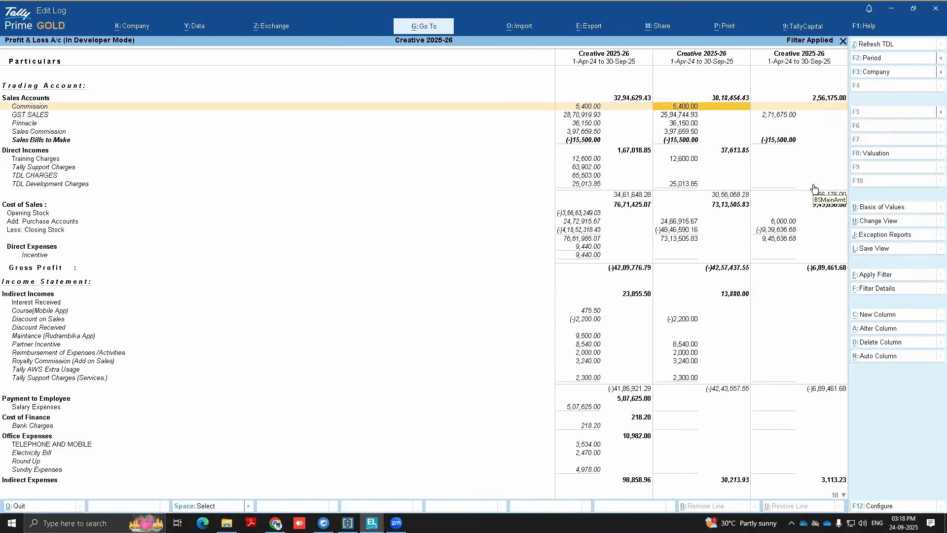
key("Right")
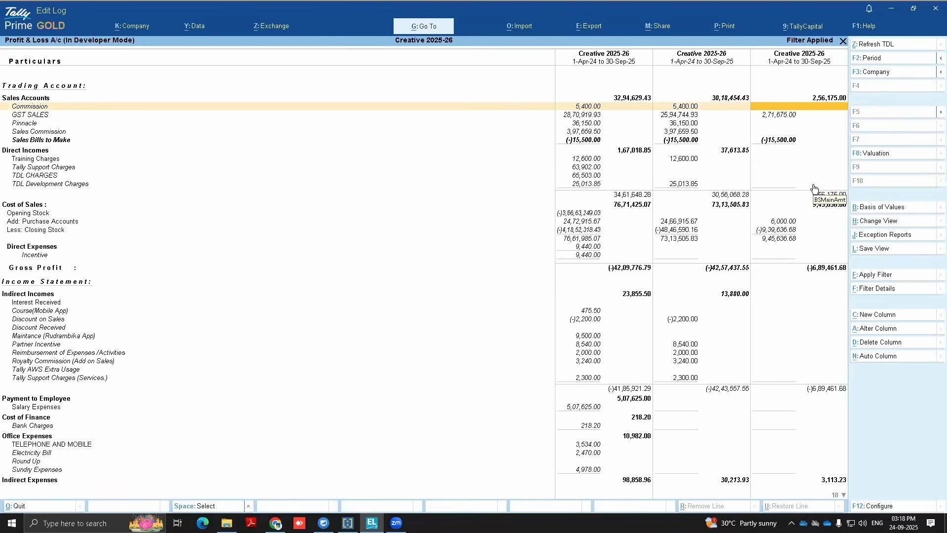
key("Down")
key("Down")
key("Down")
key("Down")
key("Down")
key("Down")
key("Down")
key("Down")
key("Down")
key("Down")
key("Down")
key("Down")
key("Down")
key("Down")
key("Down")
key("Down")
key("Down")
key("Down")
key("Down")
key("Down")
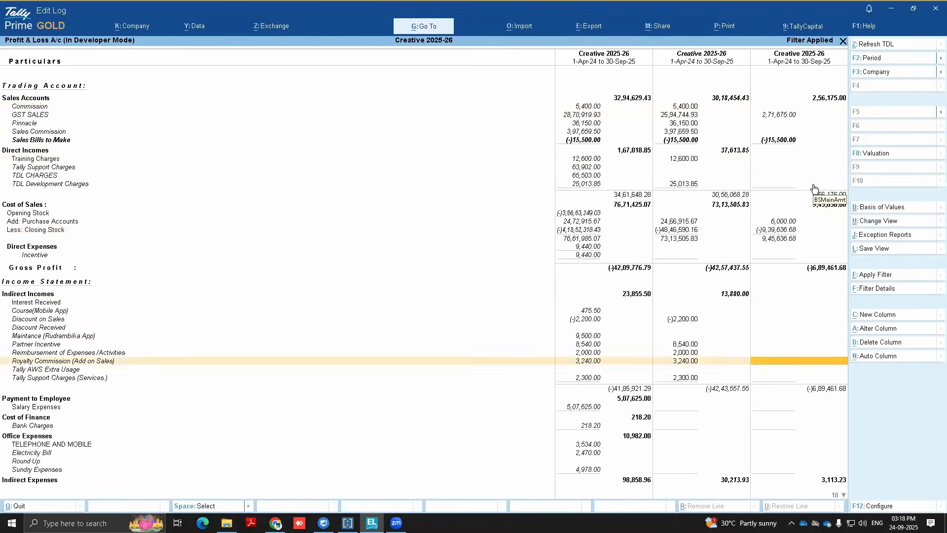
key("Down")
key("Down")
key("Down")
key("Down")
key("Down")
key("Down")
key("Down")
key("Up")
key("Up")
key("Up")
key("Up")
key("Up")
key("Up")
key("Up")
key("Up")
key("Up")
key("Up")
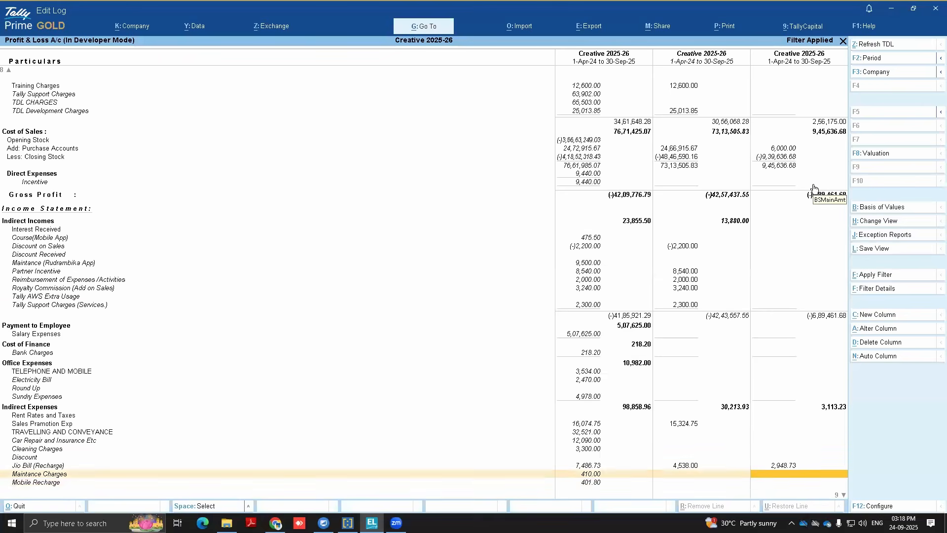
key("Up")
key("Up")
key("Up")
key("Up")
key("Up")
key("Up")
key("Up")
key("Up")
key("Up")
key("Up")
key("Up")
key("Up")
key("Up")
key("Up")
key("Up")
key("Up")
key("Up")
key("Up")
key("Up")
key("Up")
key("Down")
key("Down")
key("Down")
key("Down")
key("Down")
key("Down")
key("Down")
key("Down")
key("Down")
key("Down")
key("Down")
key("Down")
key("Down")
key("Down")
key("Down")
key("Down")
key("Down")
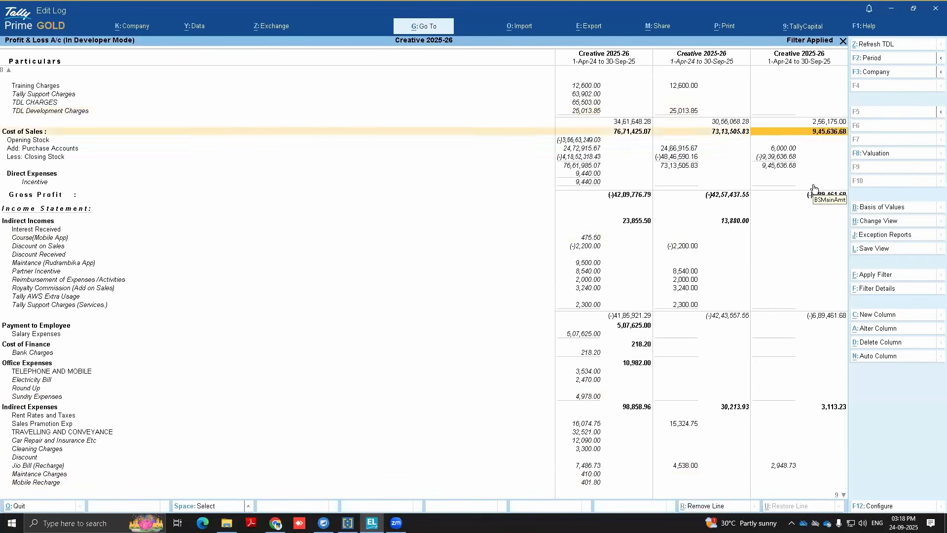
key("Down")
key("Down")
key("Down")
key("Down")
key("Down")
key("Down")
key("Down")
key("Down")
key("Down")
key("Down")
key("Down")
key("Down")
key("Down")
key("Down")
key("Down")
key("Down")
key("Down")
key("Down")
key("Down")
key("Down")
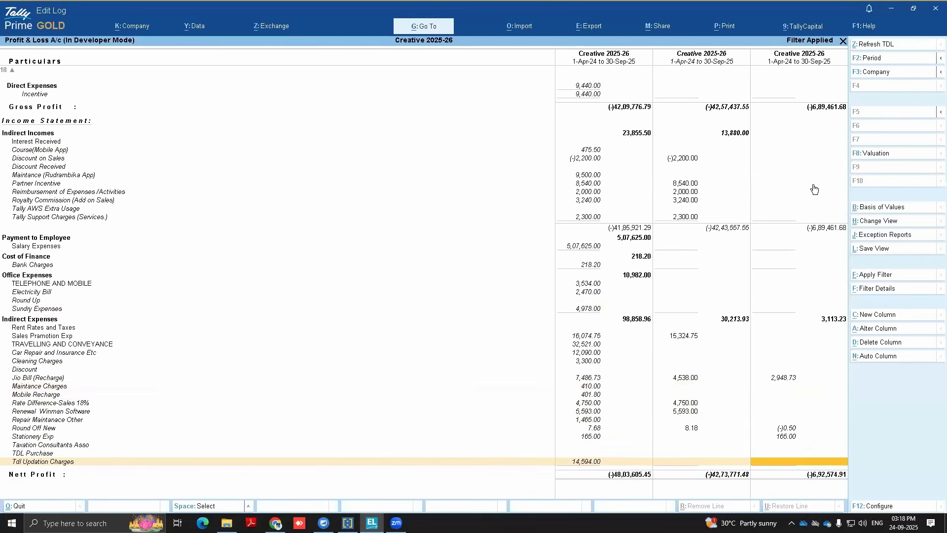
key("Up")
key("Up")
key("Up")
key("Up")
key("Up")
key("Up")
key("Up")
key("Up")
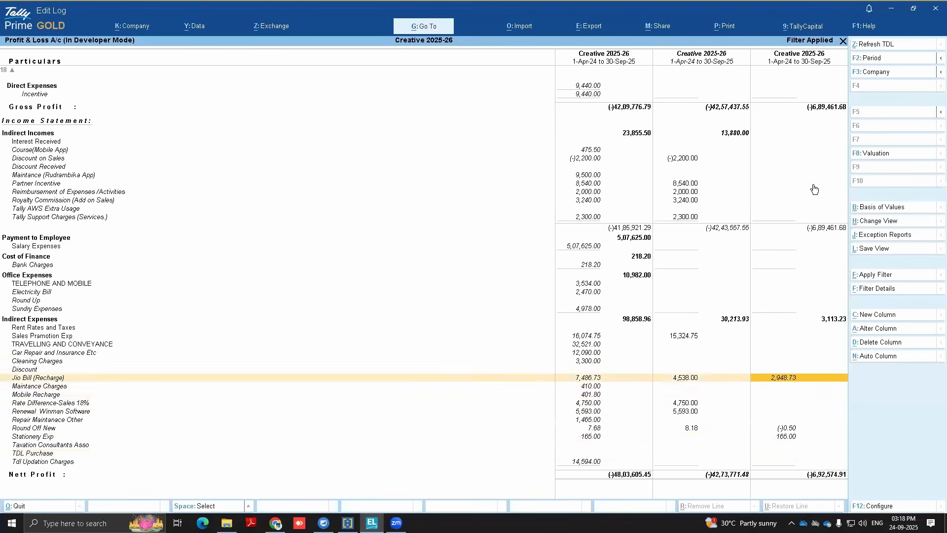
key("Left")
key("Left")
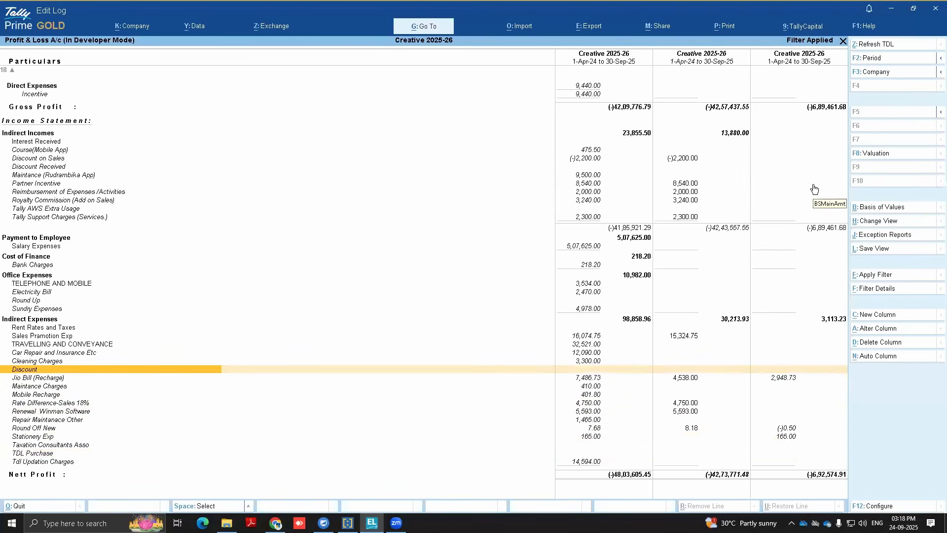
Add a fourth unfiltered column for 1-Apr-24 to 30-Sep-25 using the default column details.
left_click(898, 315)
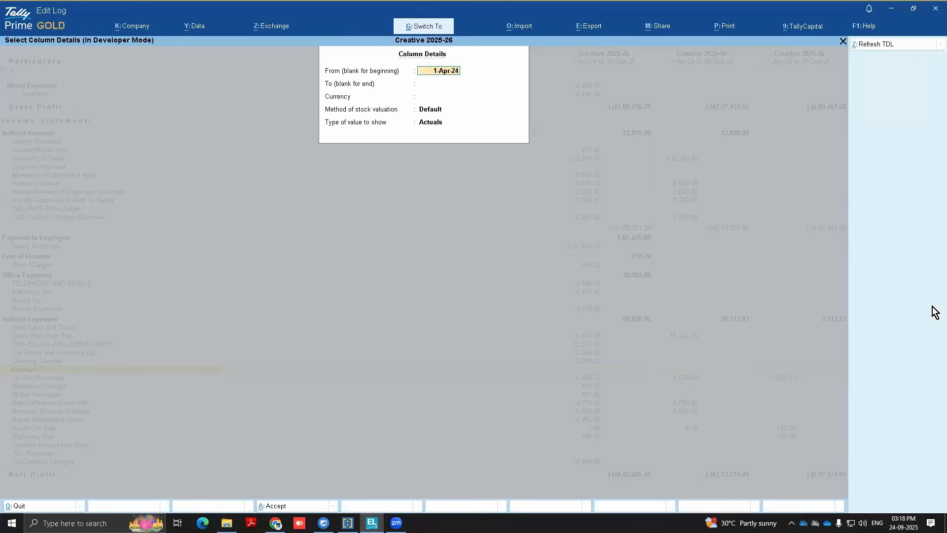
key("ctrl+a")
key("Right")
key("Right")
key("Right")
key("Right")
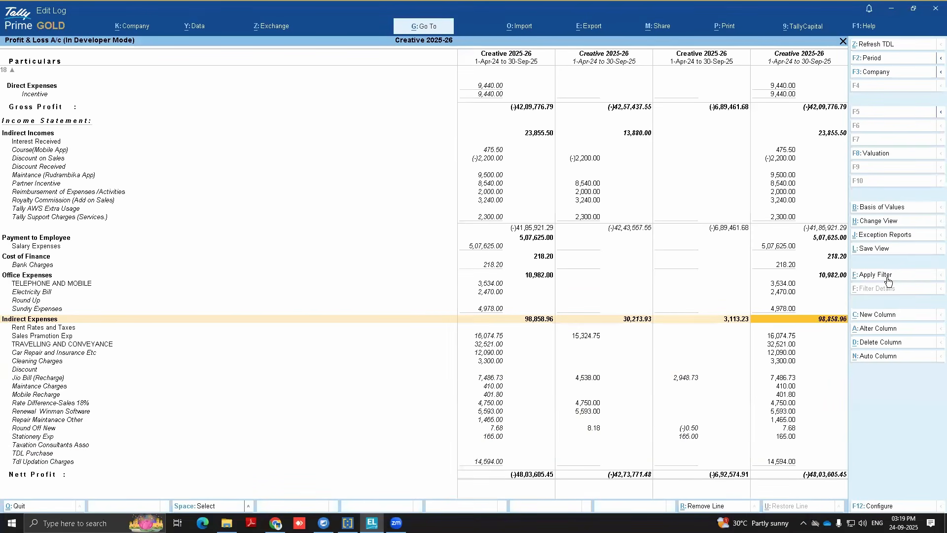
left_click(444, 29)
Copy 'Composition' from the first party ledger's GST registration type, quitting without saving.
key("Up")
key("Up")
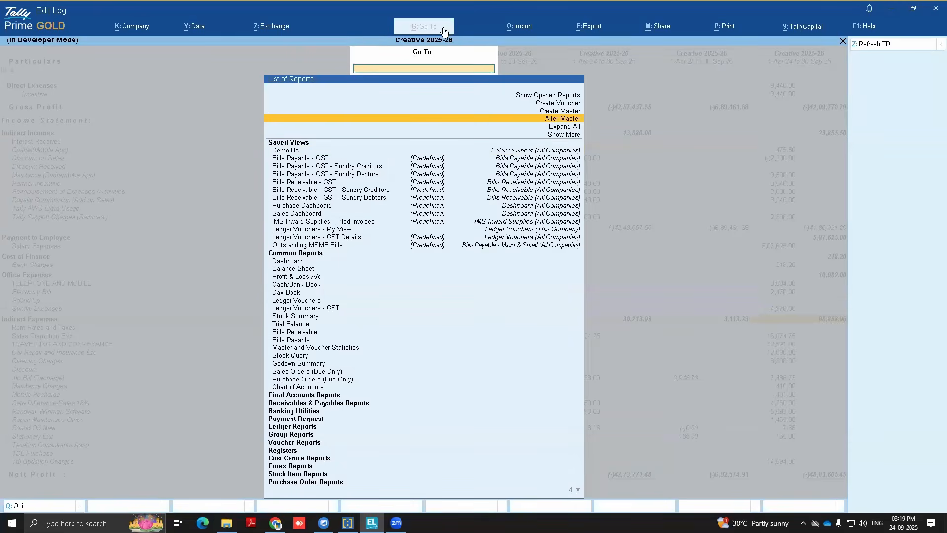
key("Return")
key("Down")
key("Return")
key("Down")
key("Return")
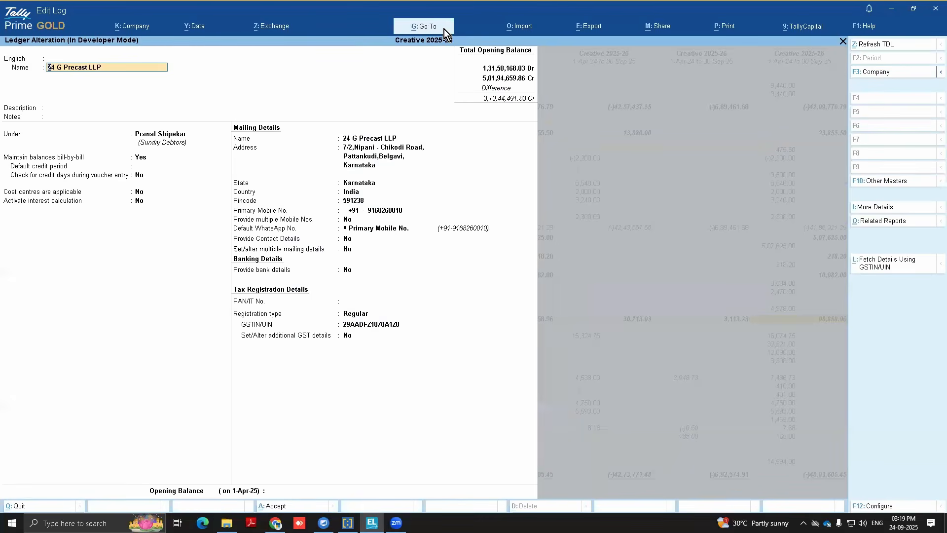
left_click(357, 312)
key("Up")
key("BackSpace")
key("Escape")
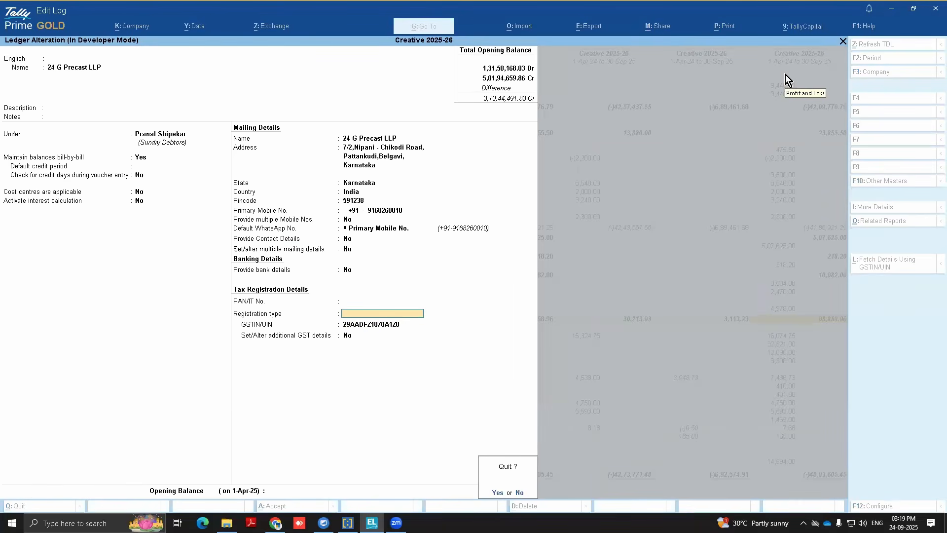
key("y")
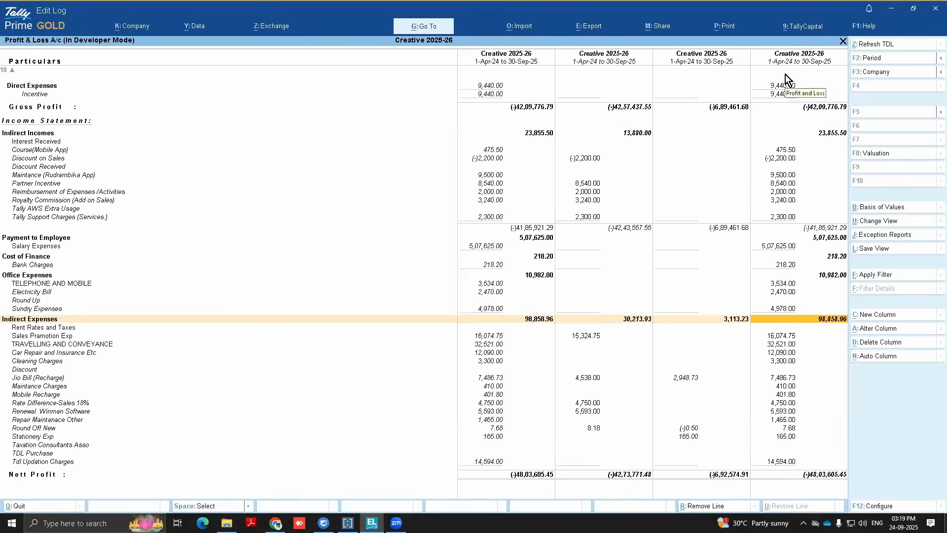
Apply a Composition voucher filter, giving the fourth column Sales Accounts (-)11,000.00.
left_click(891, 274)
type("Composition")
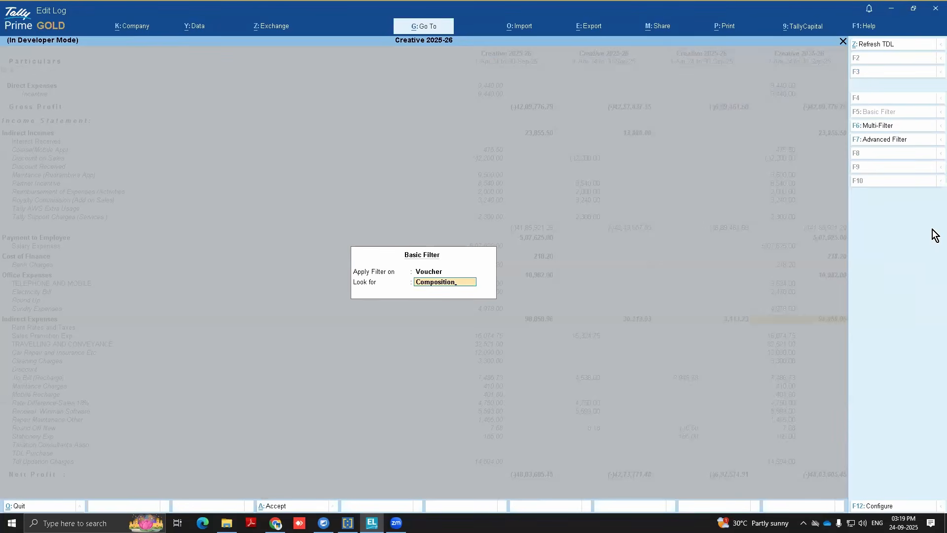
key("Return")
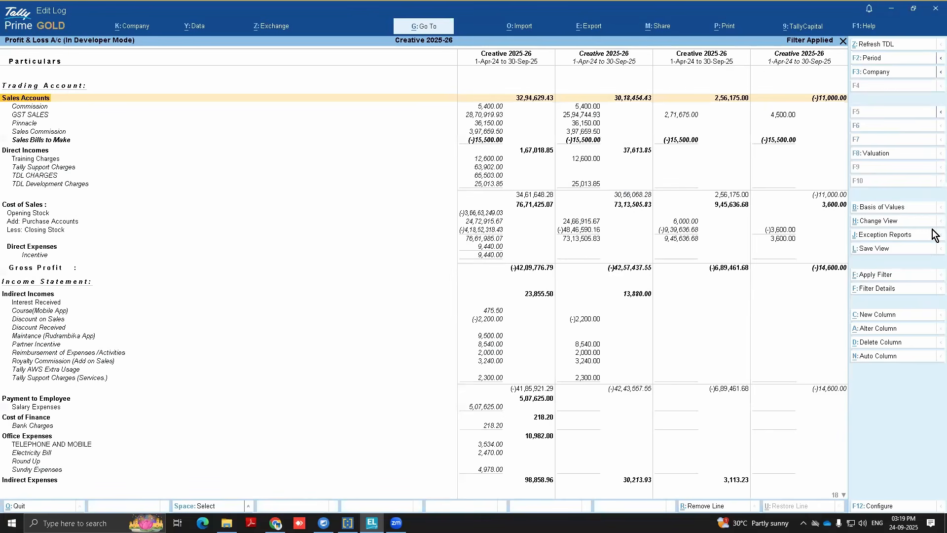
key("Right")
key("Right")
key("Right")
key("Right")
key("Down")
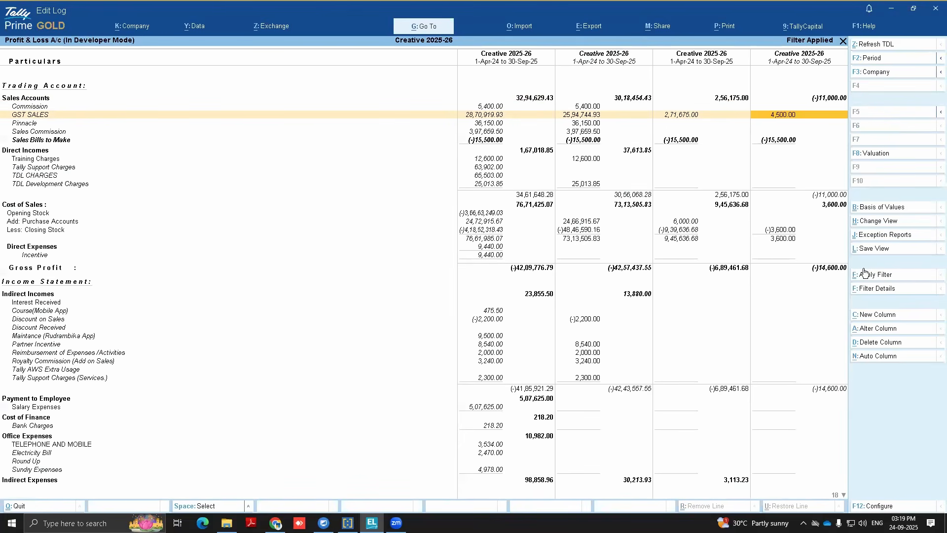
Save the layout as view 'Tax audit PL for Clause 44' for All Companies, with additional configuration shown.
left_click(885, 252)
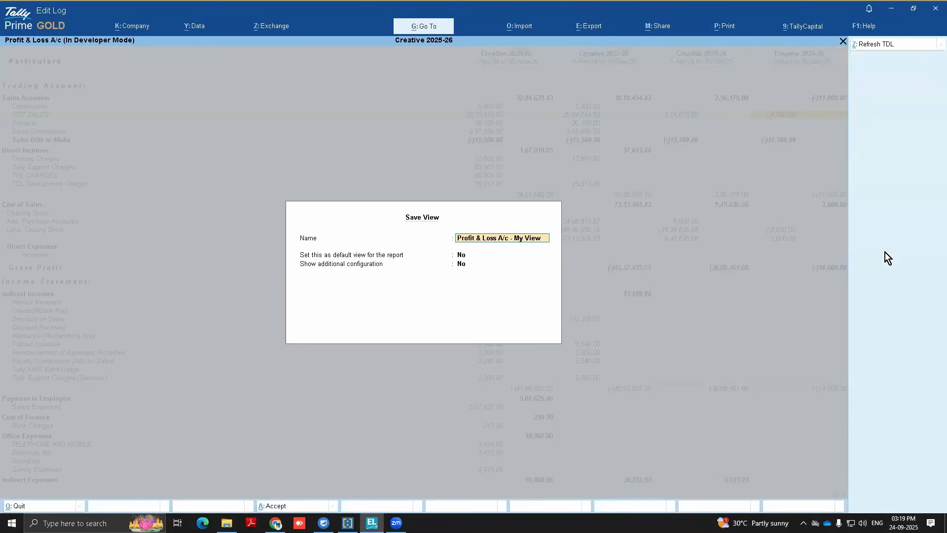
type("Tax audit PL for Clause 44")
key("Return")
key("Return")
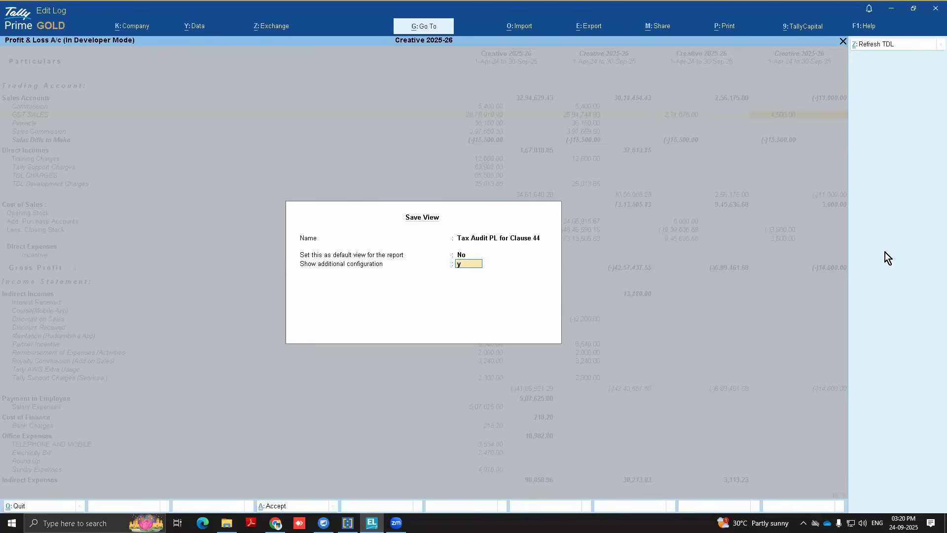
key("y")
key("Down")
key("Up")
key("Return")
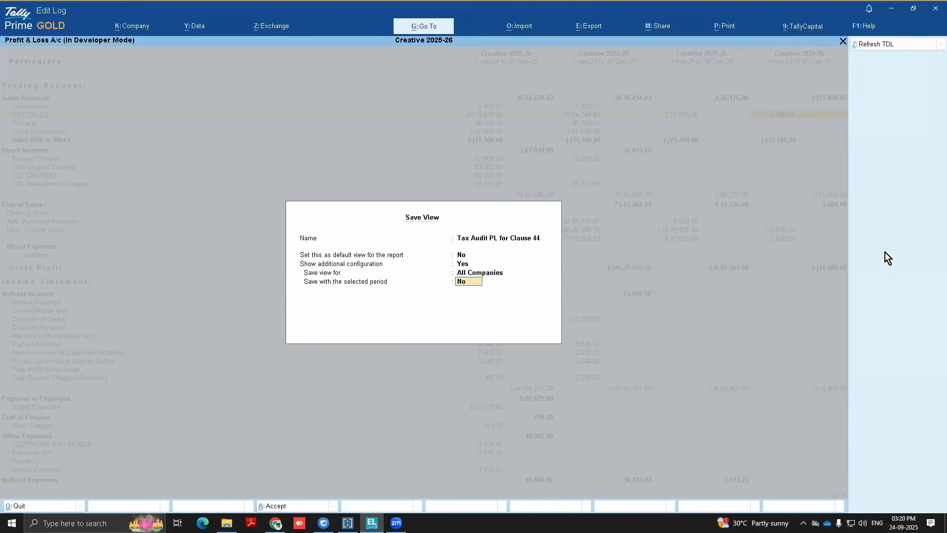
key("BackSpace")
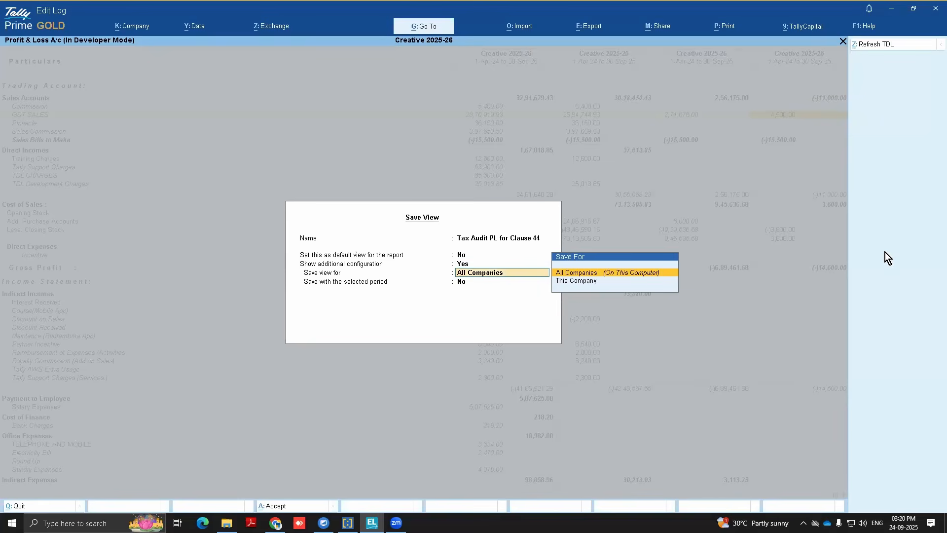
key("Down")
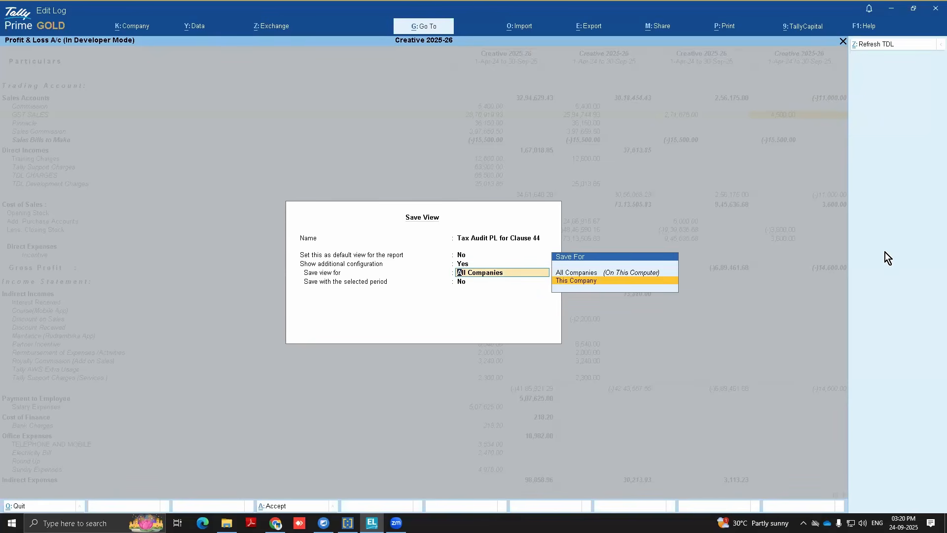
key("Up")
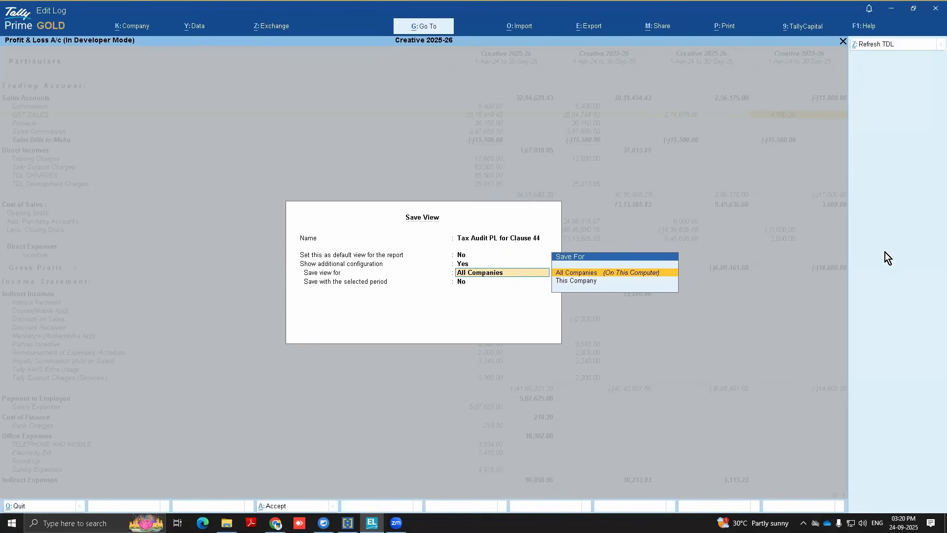
key("Return")
key("Return")
key("Return")
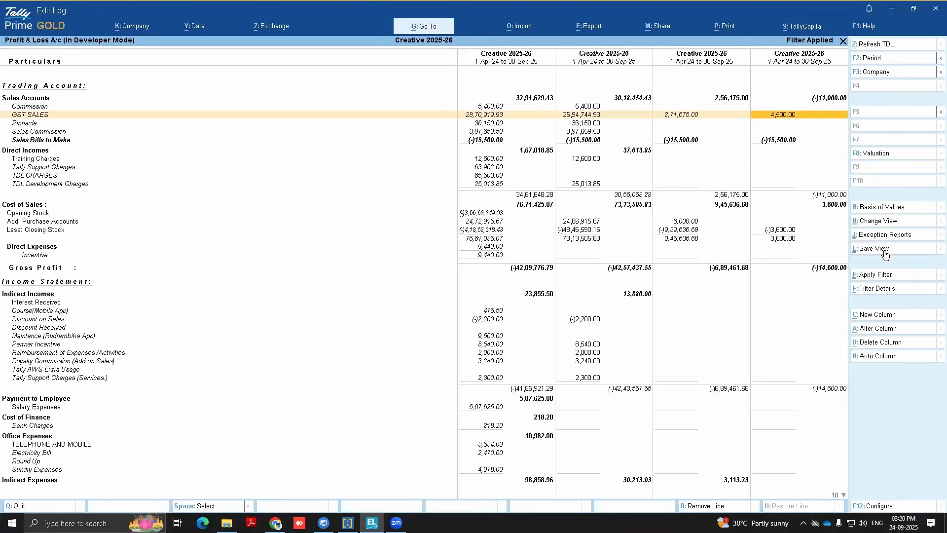
key("Left")
key("Left")
key("Left")
key("Left")
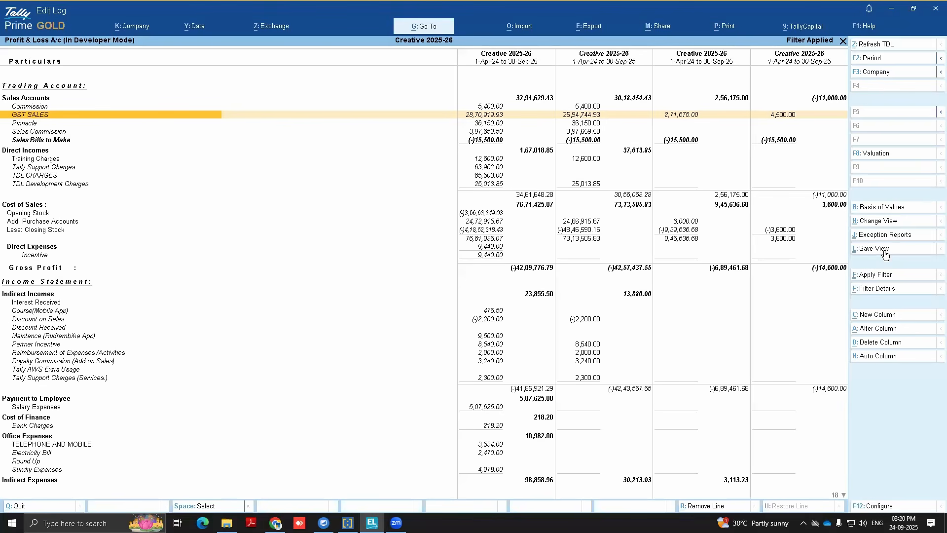
key("Right")
key("Right")
key("Right")
key("Right")
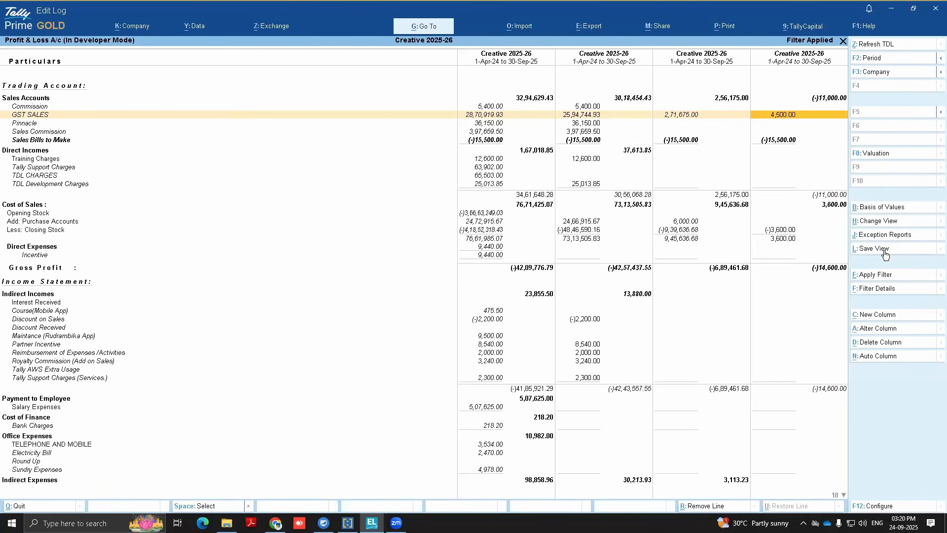
key("Left")
key("Left")
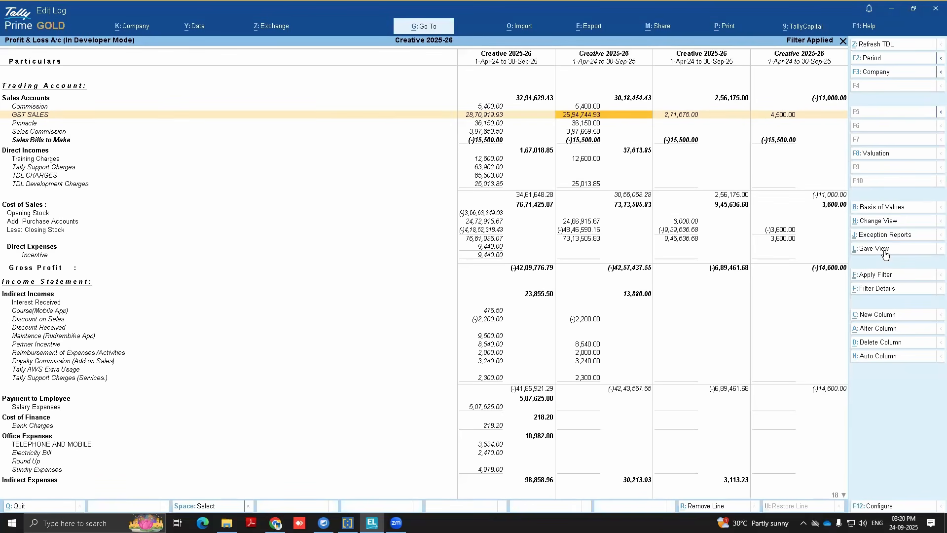
key("Right")
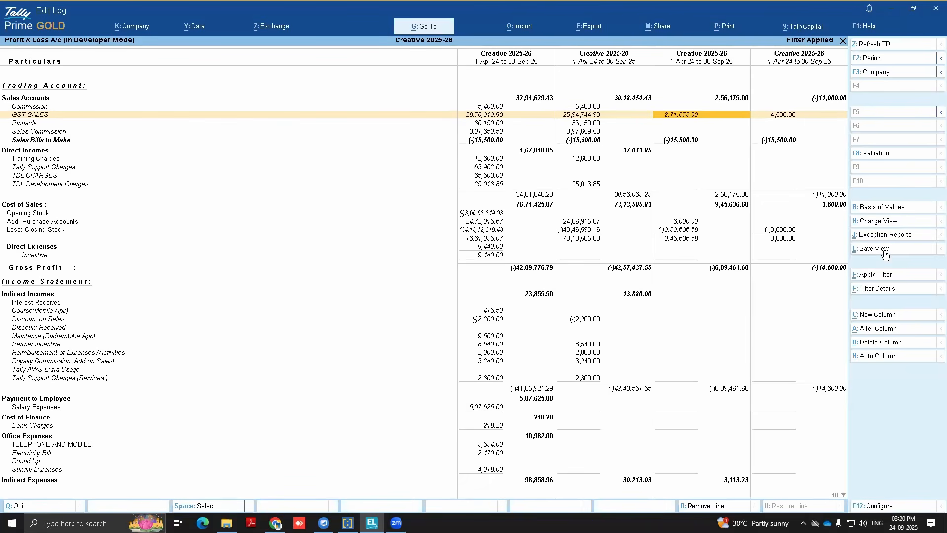
key("Right")
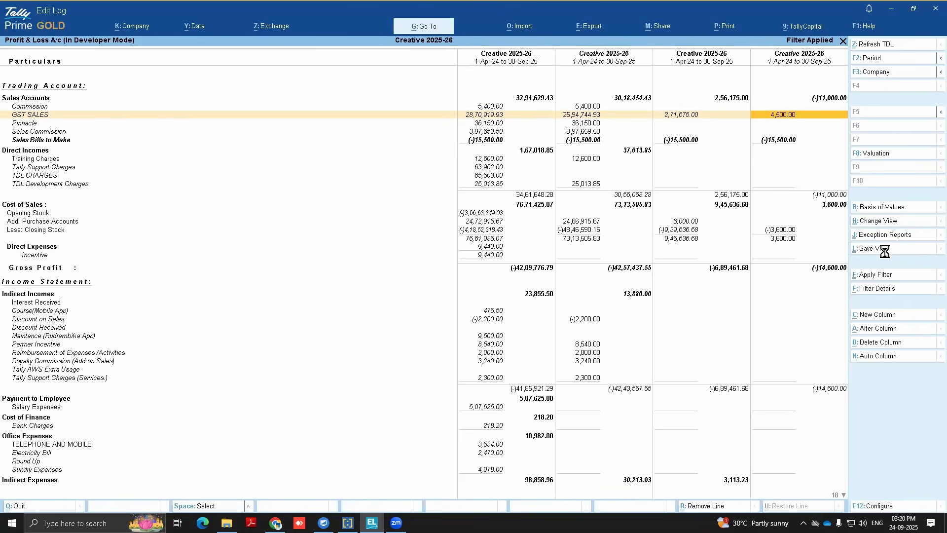
Drill from GST SALES into July's sales voucher and check the party ledger's registration type.
key("Return")
key("Up")
key("Up")
key("Up")
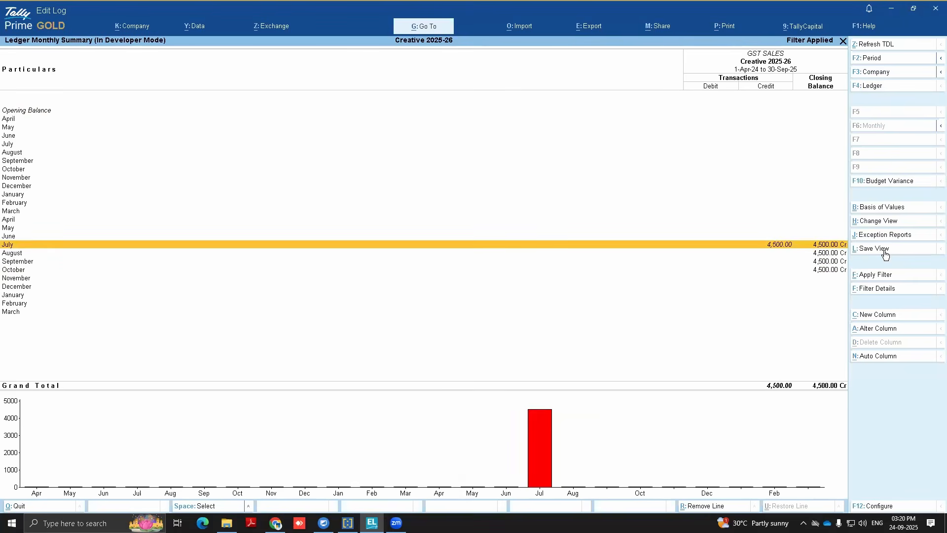
key("Return")
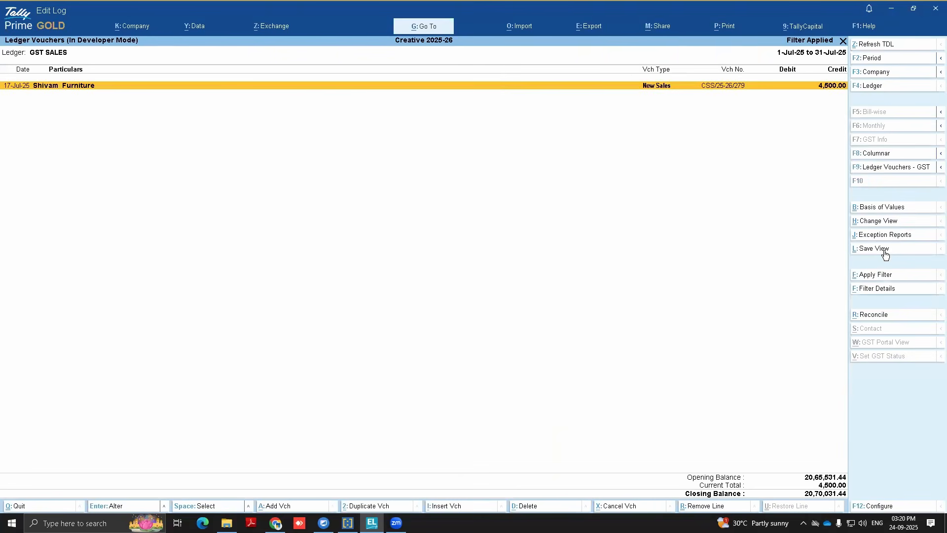
key("Return")
key("Return")
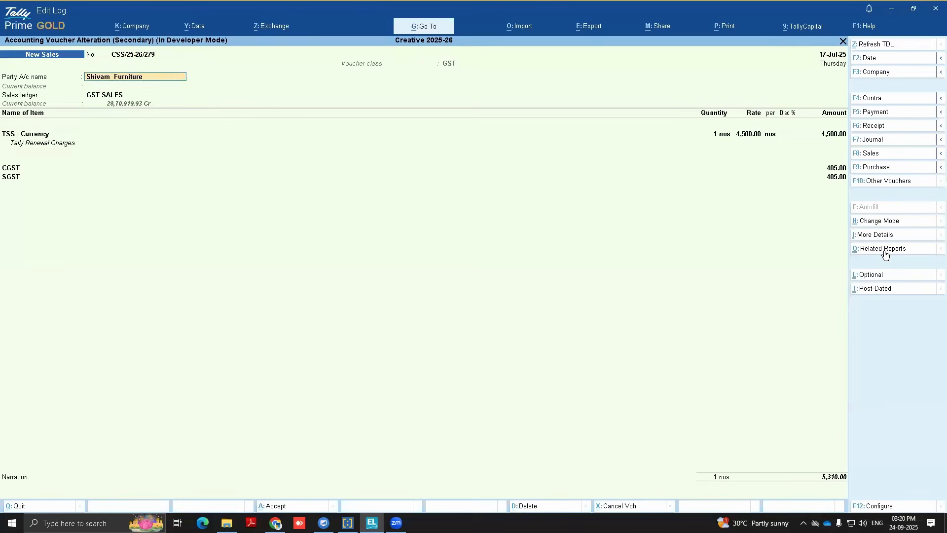
key("ctrl+Return")
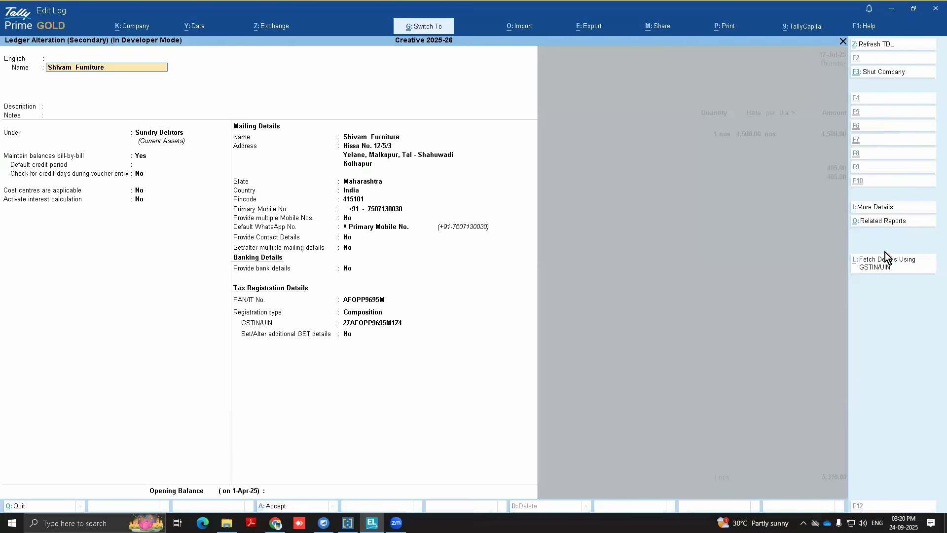
left_click(363, 313)
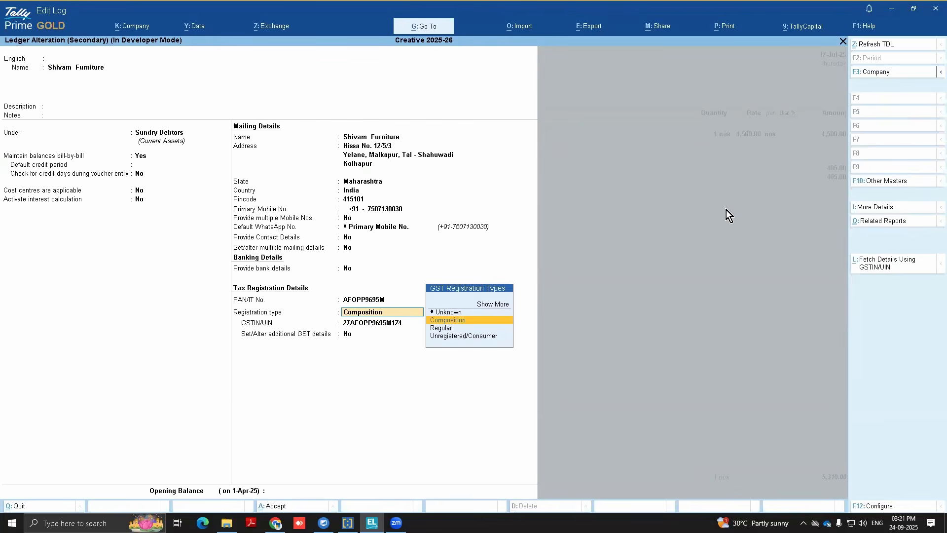
Clear the Composition value, quit the ledger unsaved, and back out to Profit & Loss.
key("BackSpace")
key("Escape")
key("y")
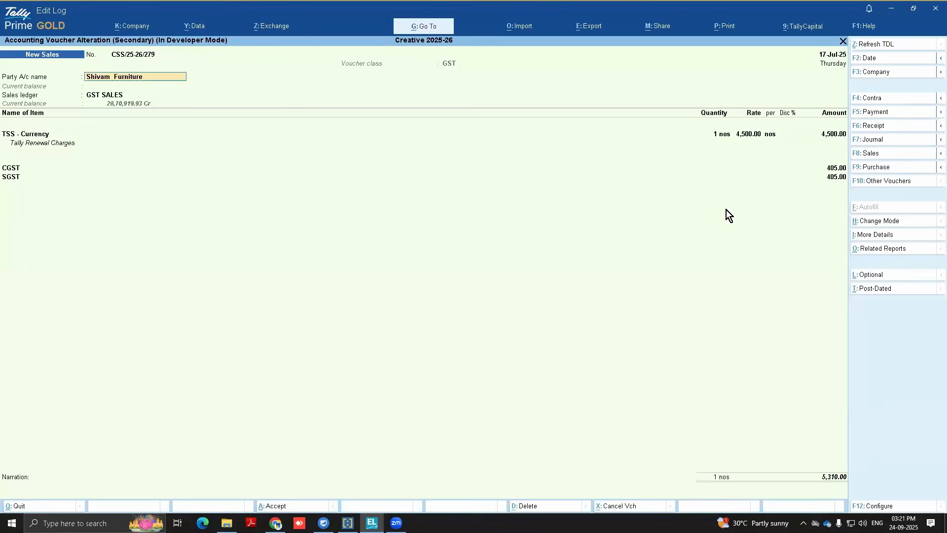
key("Escape")
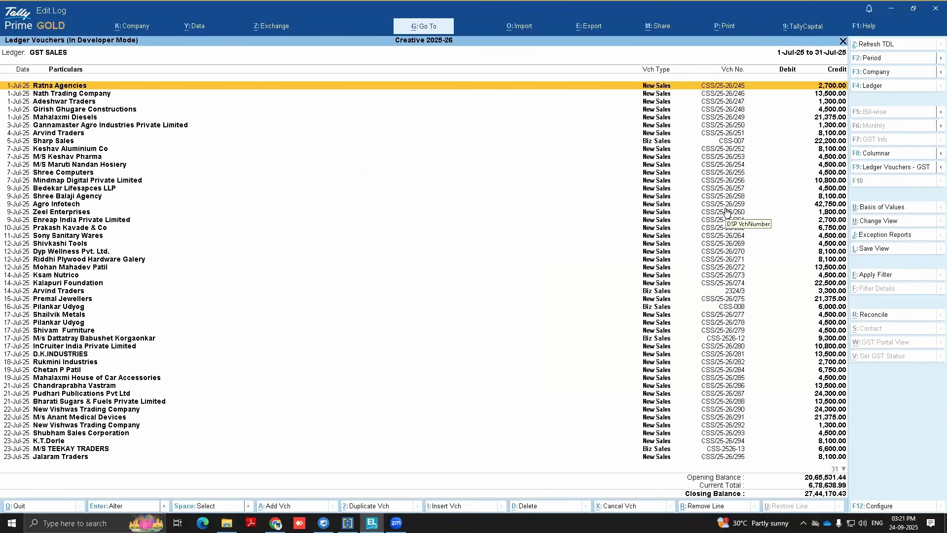
key("Escape")
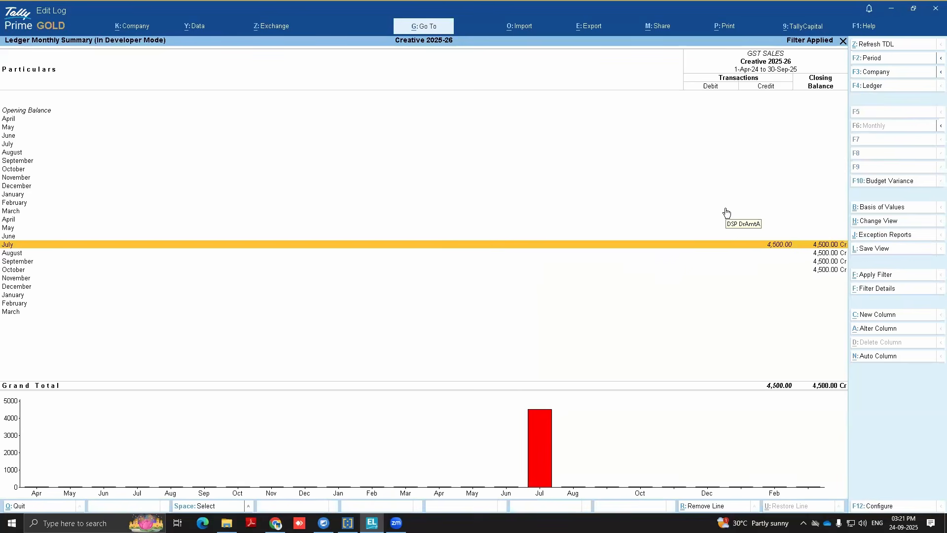
key("Escape")
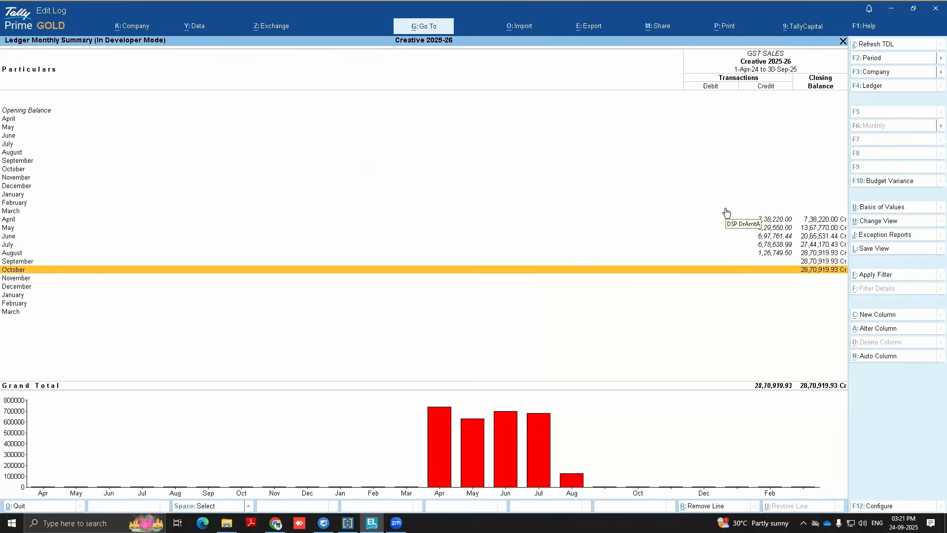
key("Escape")
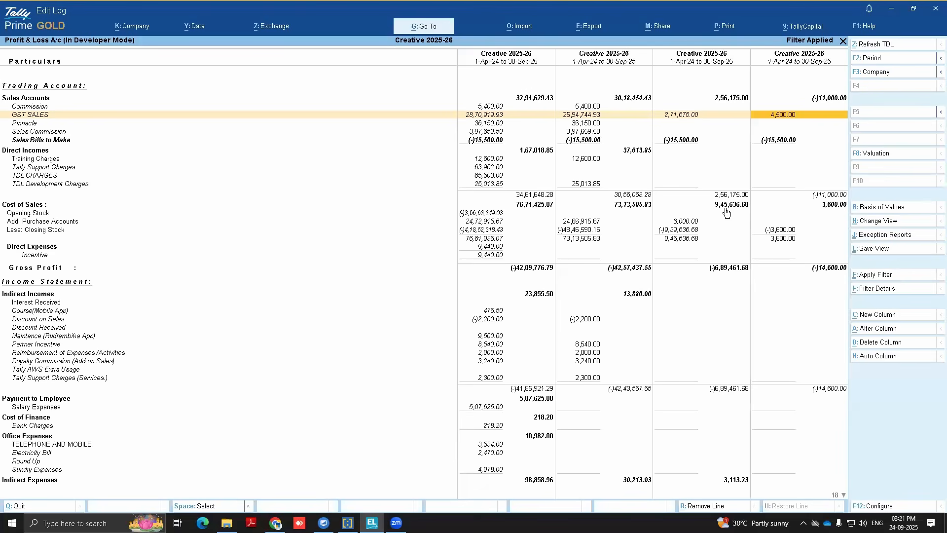
key("Down")
key("Down")
key("Down")
key("Down")
key("Down")
key("Down")
key("Down")
key("Down")
key("Down")
key("Down")
key("Down")
key("Down")
key("Down")
key("Down")
key("Down")
key("Down")
key("Down")
key("Down")
key("Down")
key("Down")
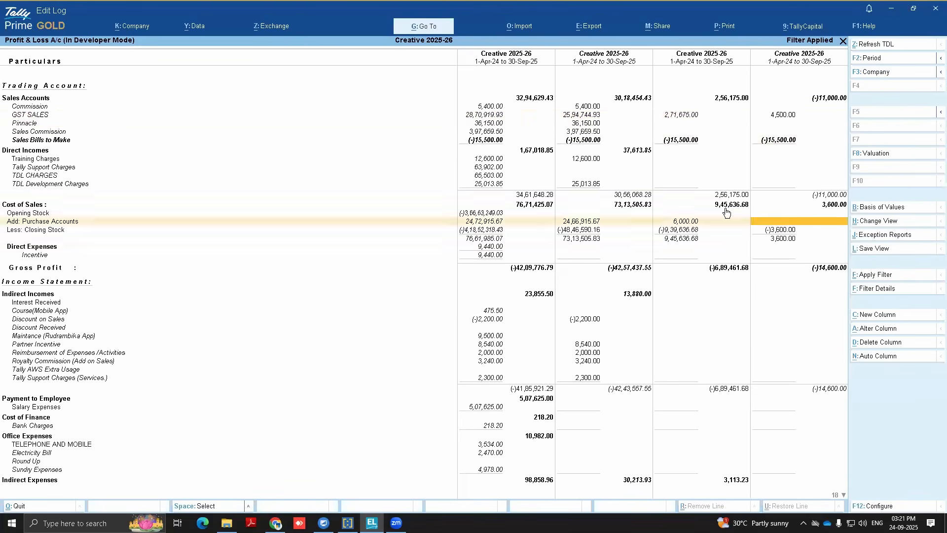
key("Down")
key("Down")
key("Down")
key("Down")
key("Down")
key("Down")
key("Down")
key("Down")
key("Down")
key("Down")
key("Down")
key("Down")
key("Down")
key("Down")
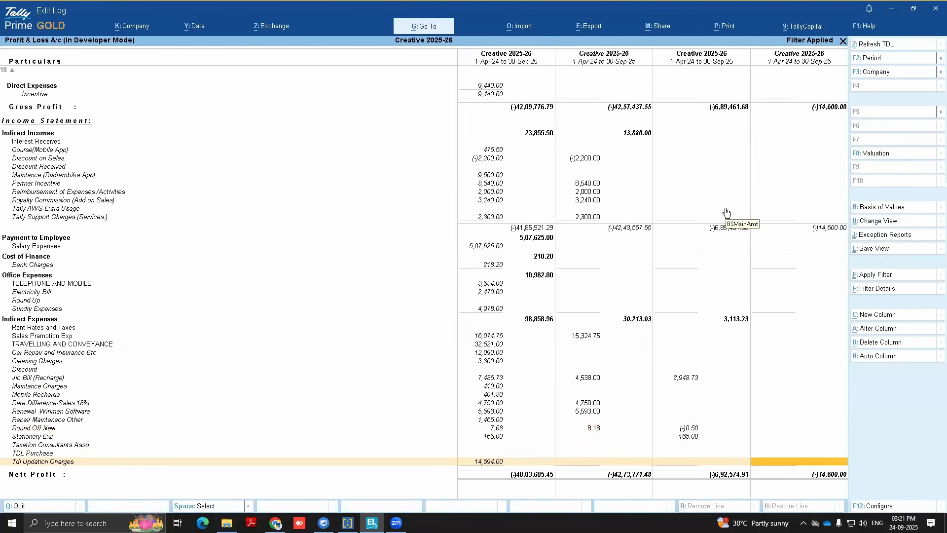
key("Up")
key("Up")
key("Up")
key("Up")
key("Up")
key("Up")
key("Up")
key("Up")
key("Up")
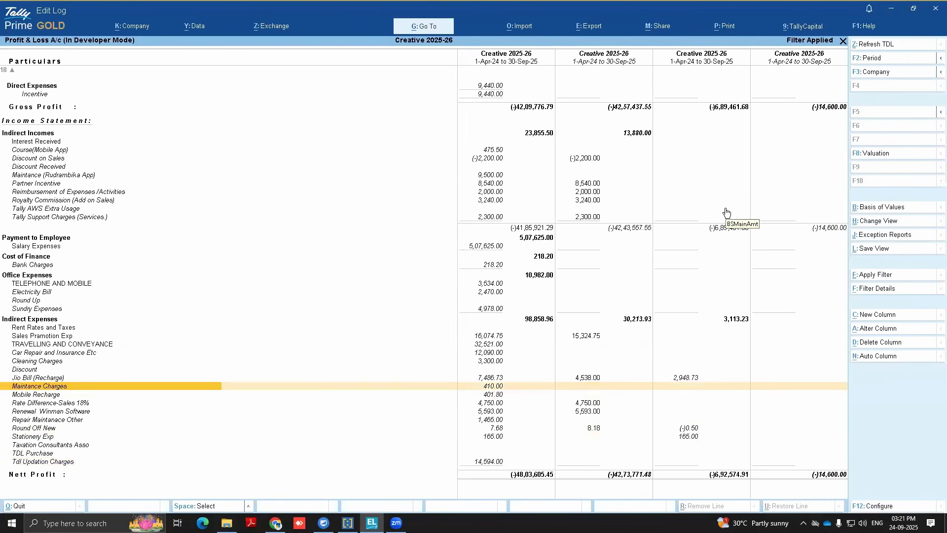
key("Down")
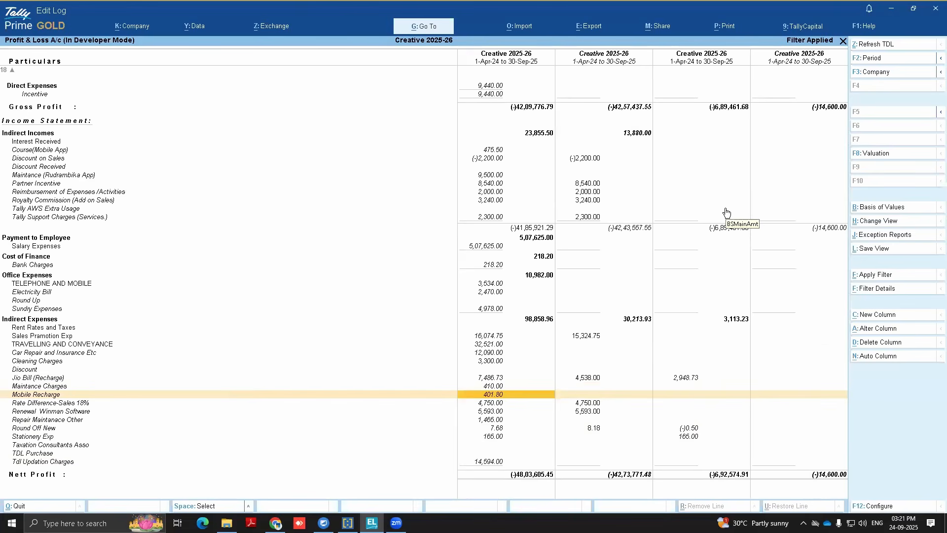
key("Right")
key("Right")
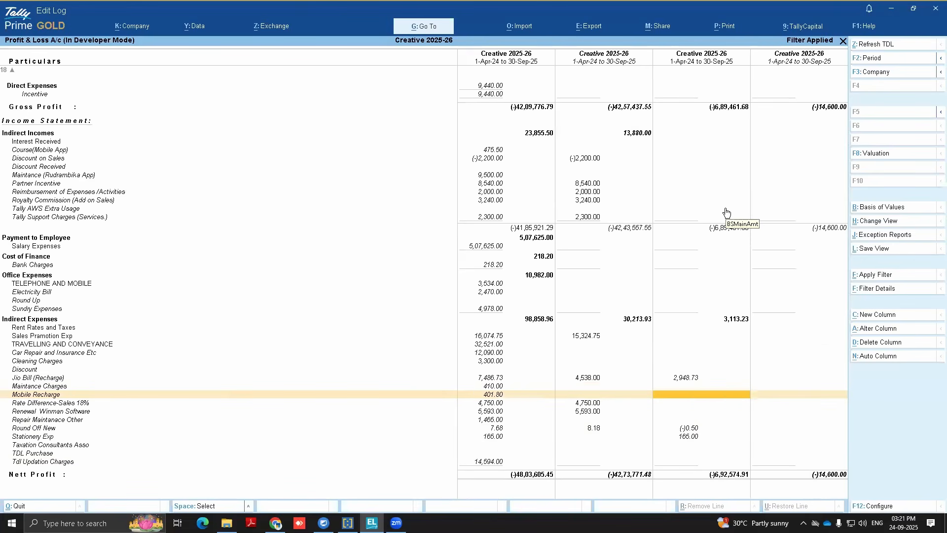
key("Right")
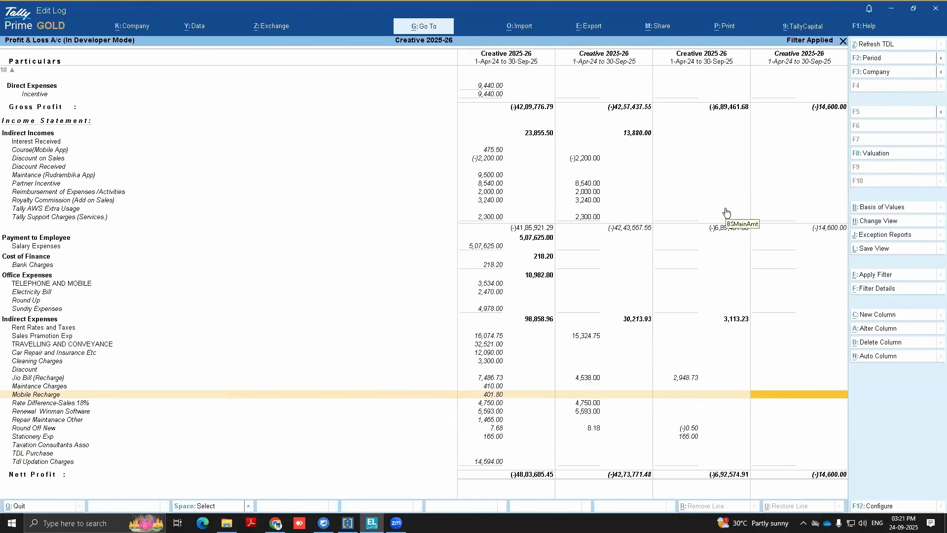
key("Left")
key("Left")
key("Left")
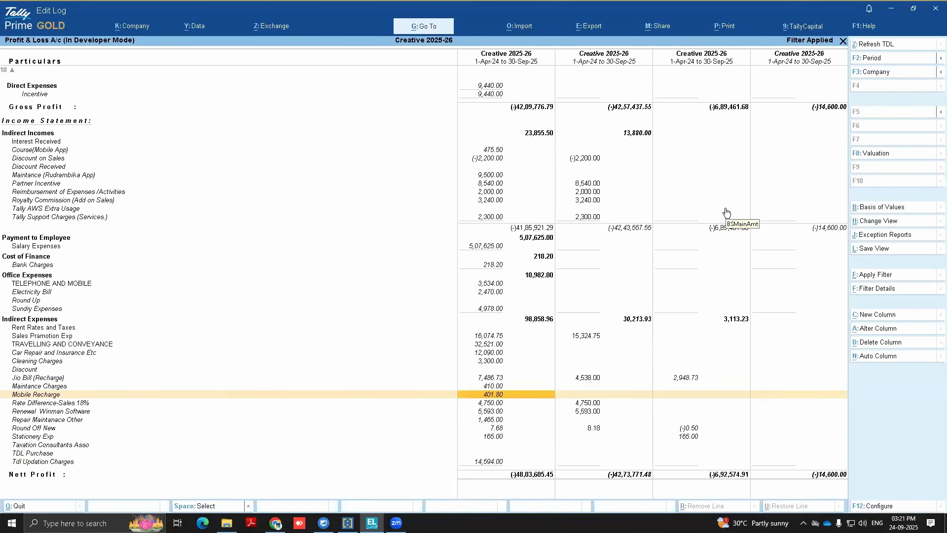
key("Left")
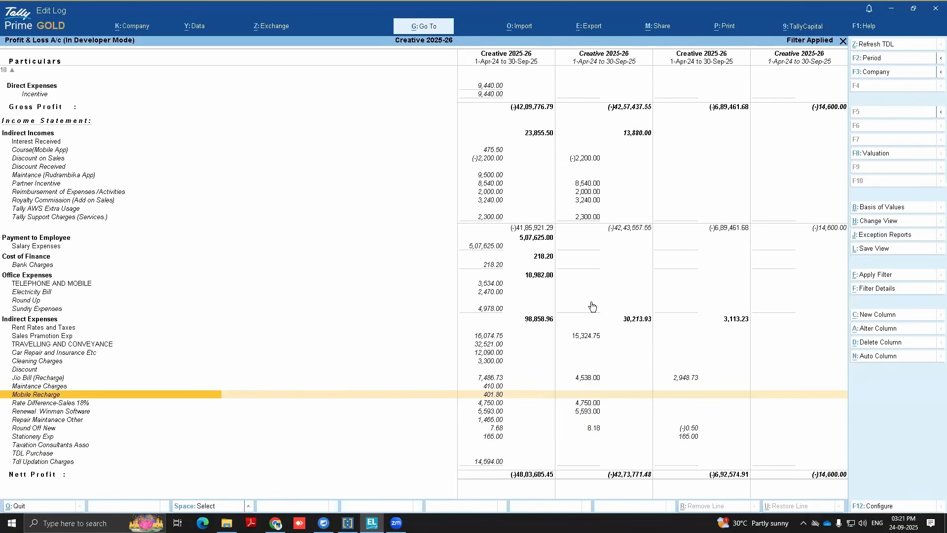
Add a fifth column with default period details and bring up the voucher Basic Filter.
left_click(863, 321)
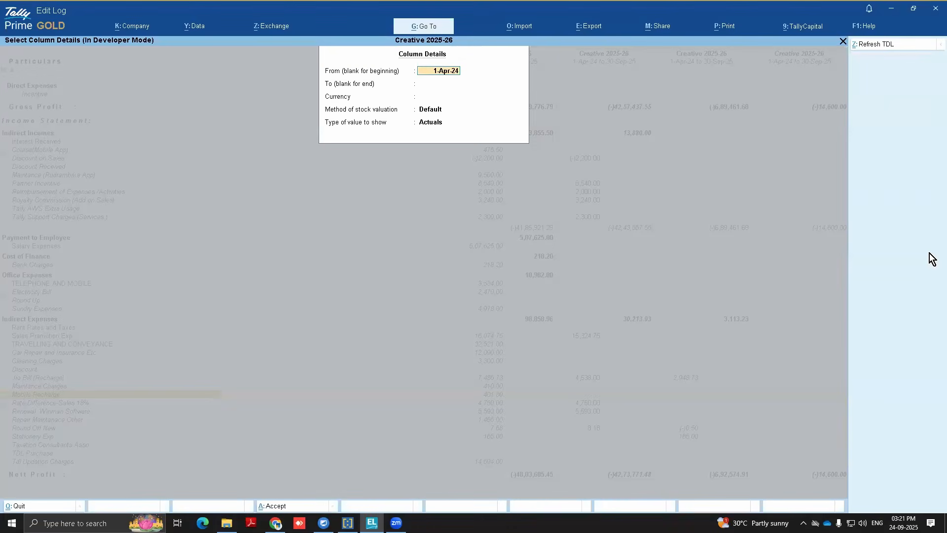
key("ctrl+a")
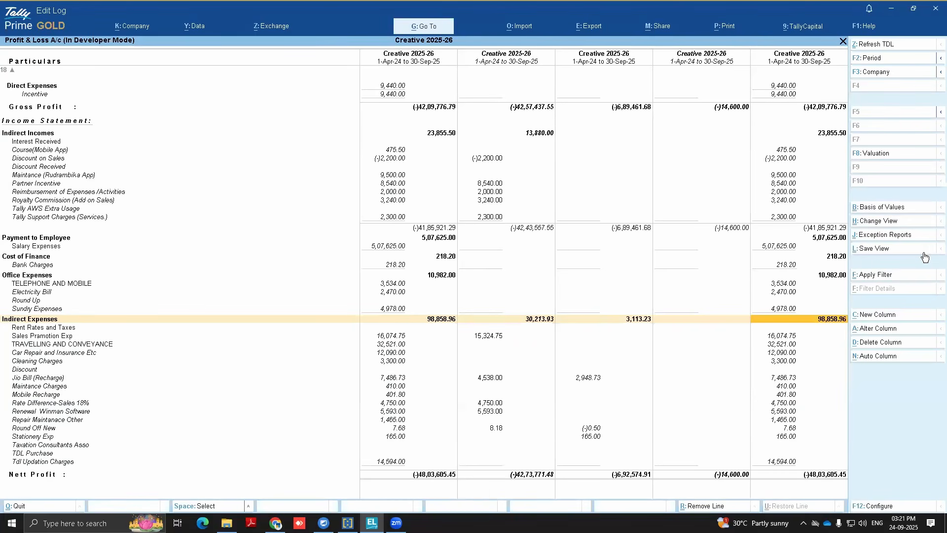
left_click(904, 277)
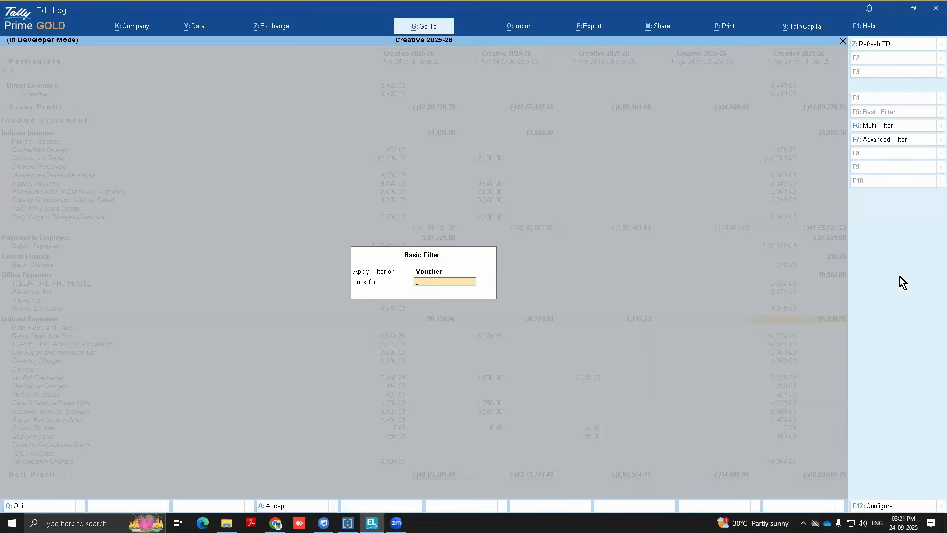
Switch to Multi-Filter and add the condition Party Registration Type not equal to Regular.
left_click(893, 128)
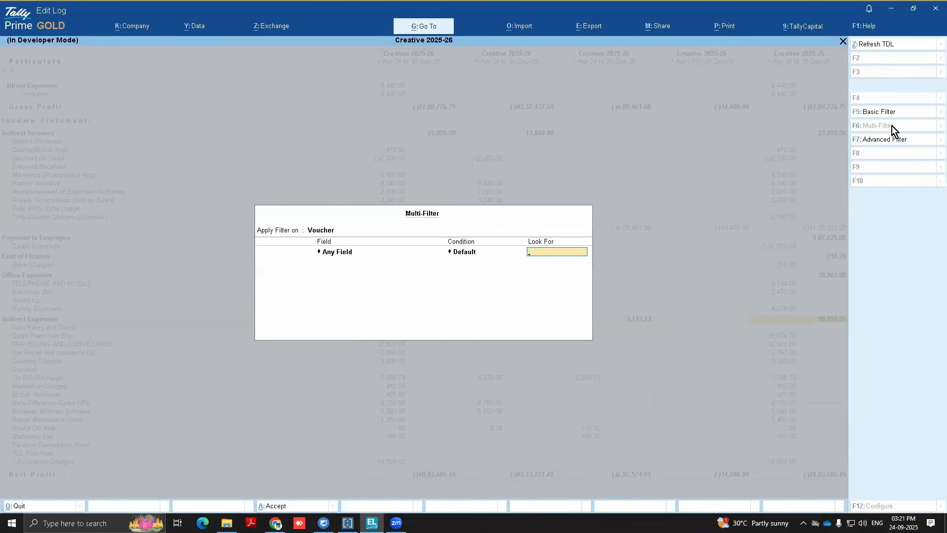
key("BackSpace")
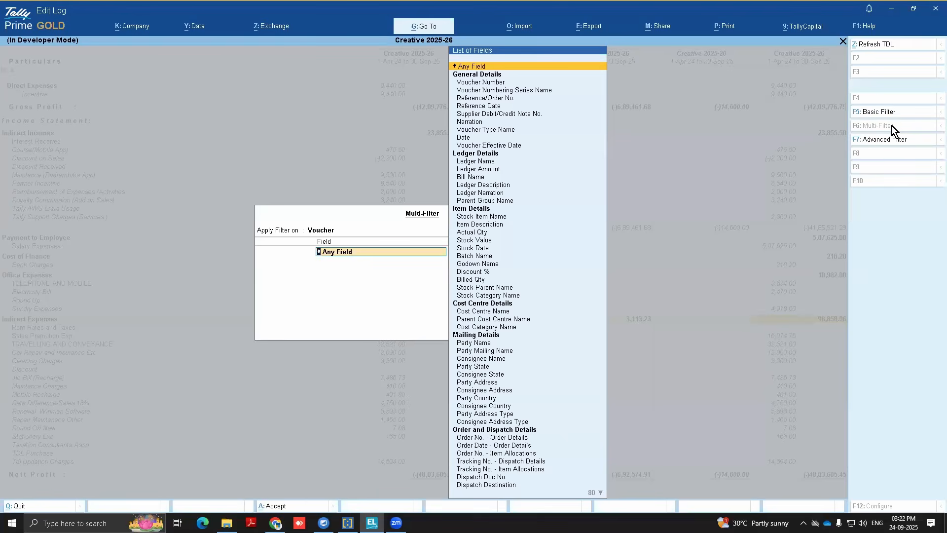
type("Regi")
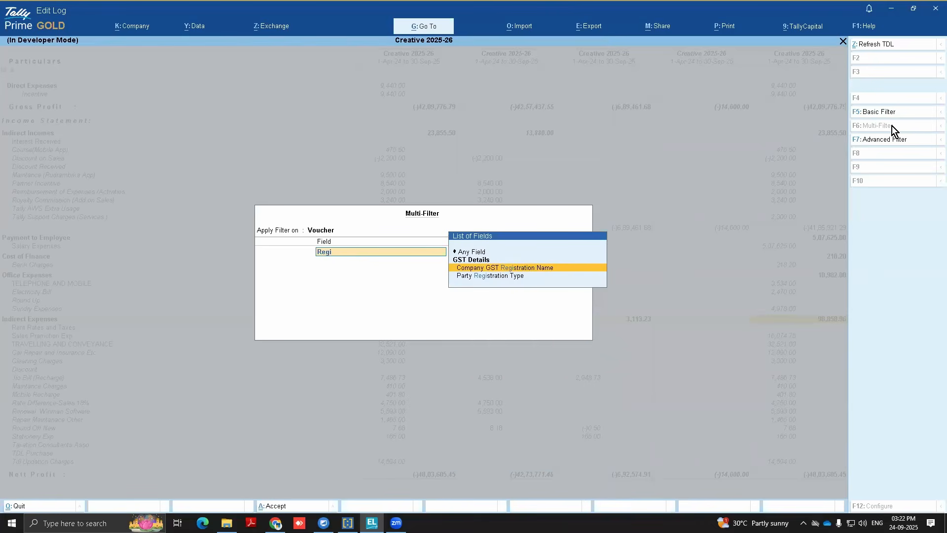
key("Down")
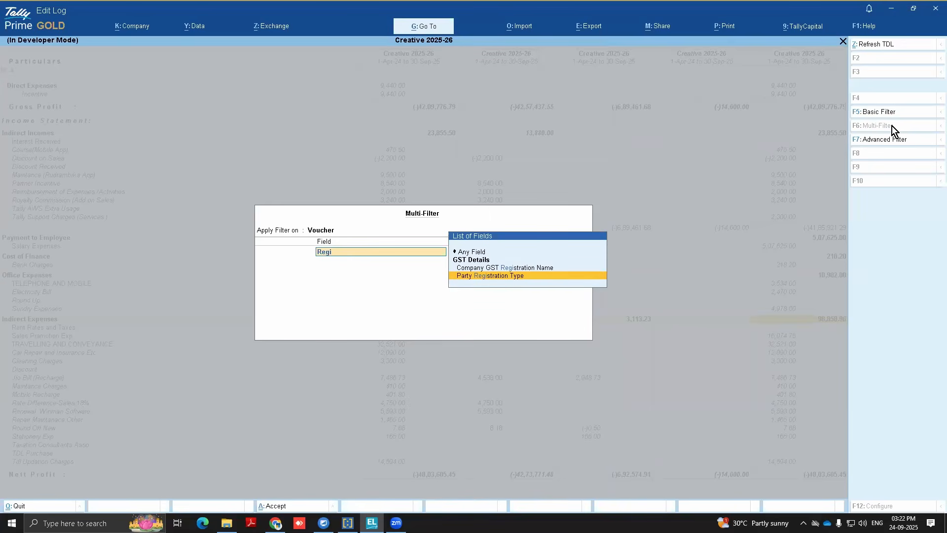
key("Return")
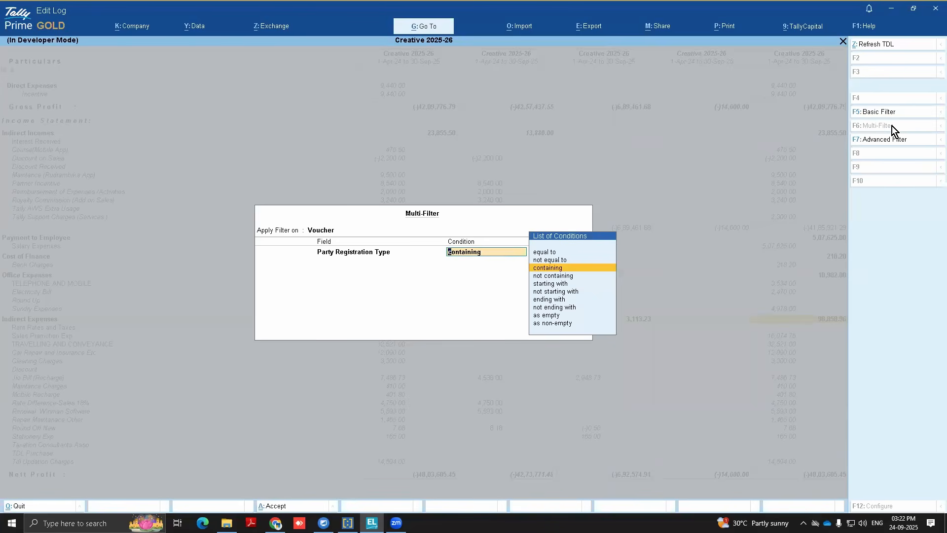
key("Up")
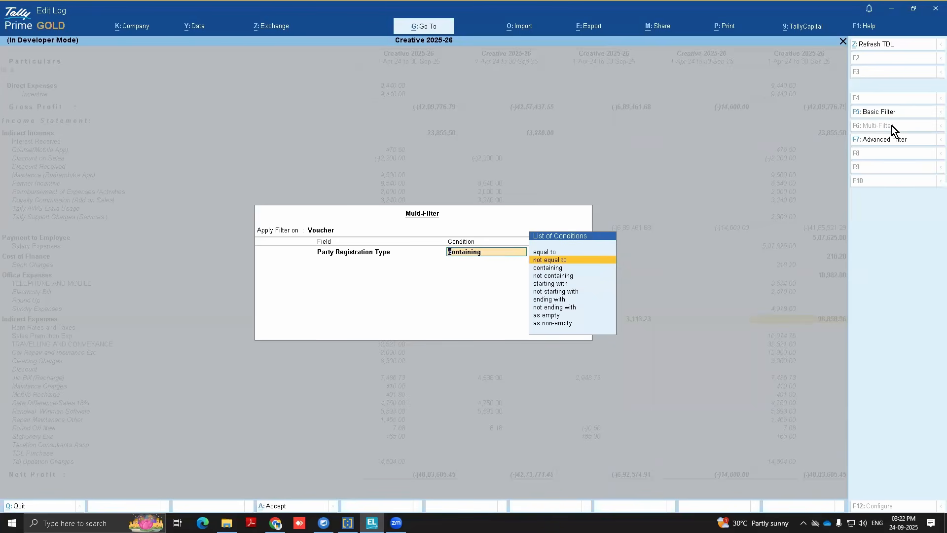
key("Return")
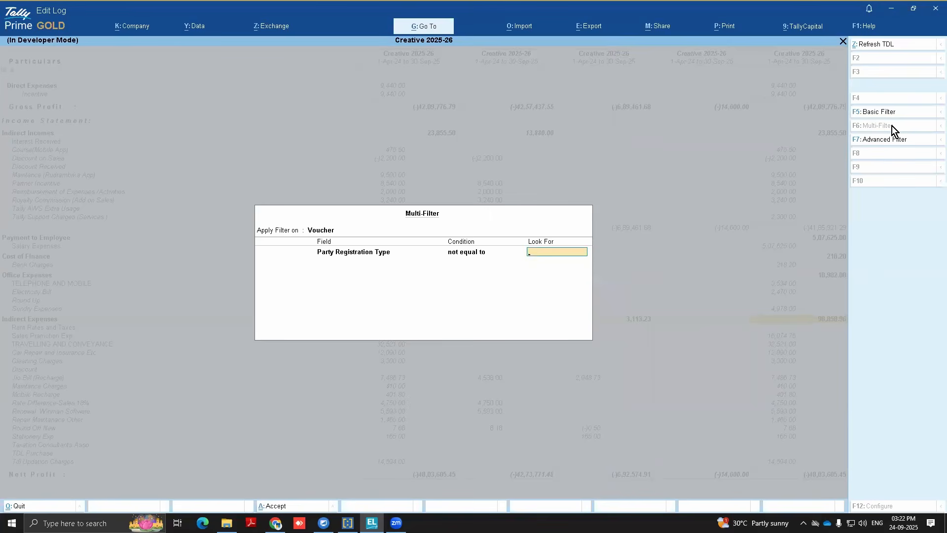
type("Regular")
key("Return")
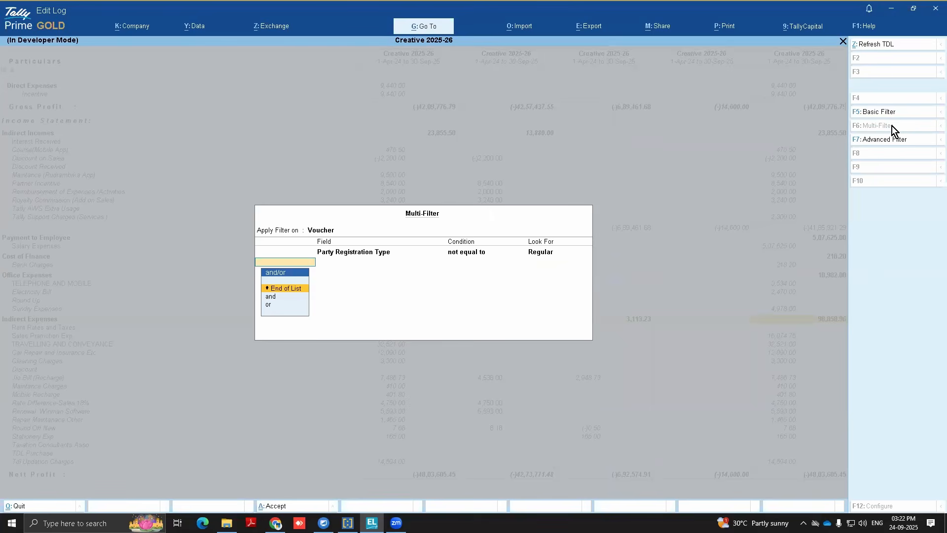
Add an or-linked condition: Party Registration Type not equal to Composition.
key("Down")
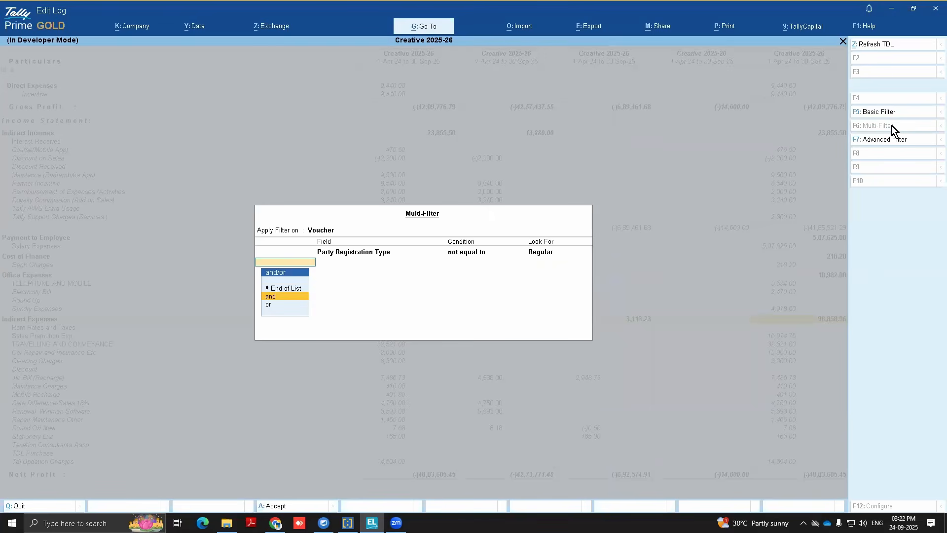
key("Down")
key("Return")
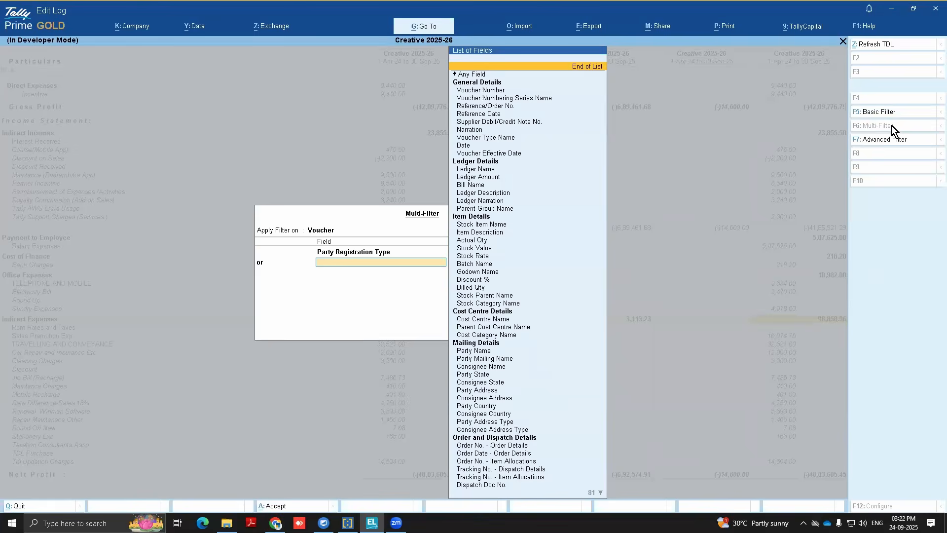
type("Regi")
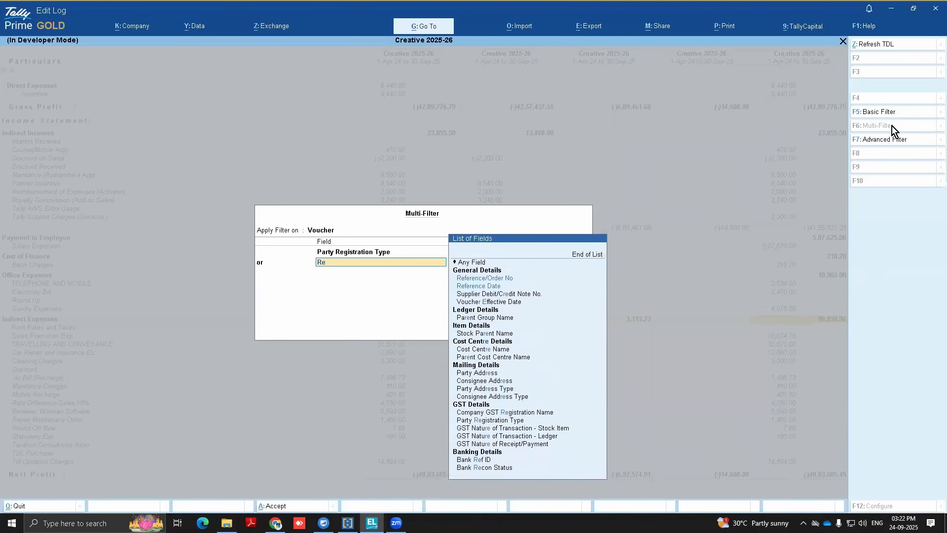
key("Down")
key("Down")
key("Return")
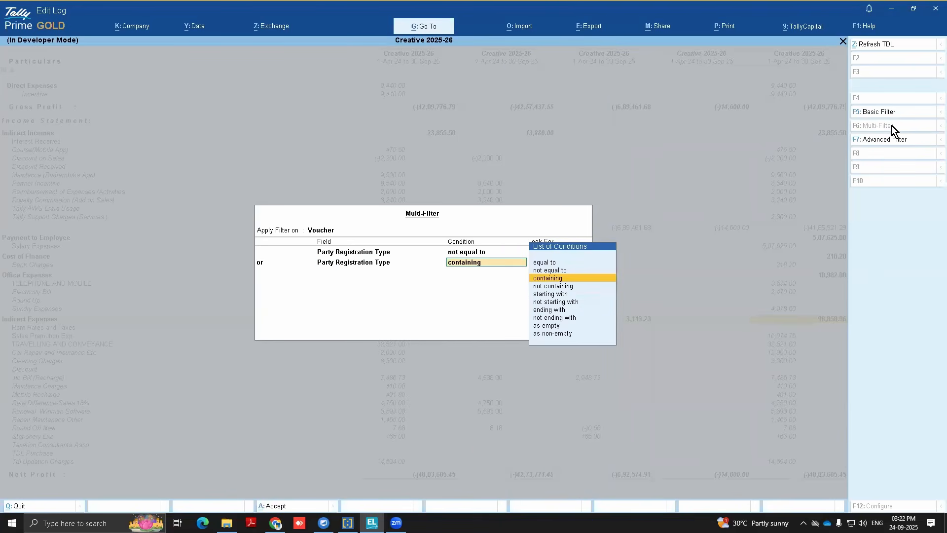
key("Up")
key("Return")
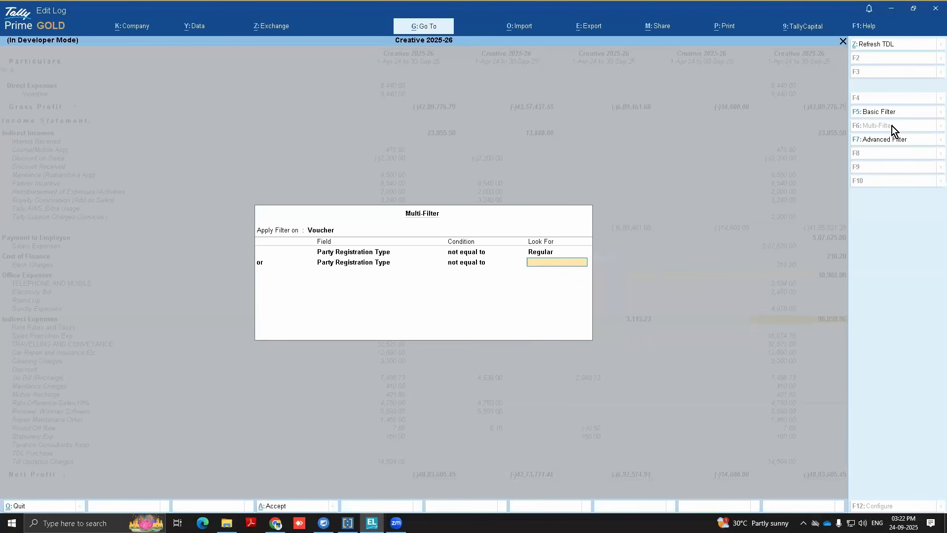
type("Composition")
key("Return")
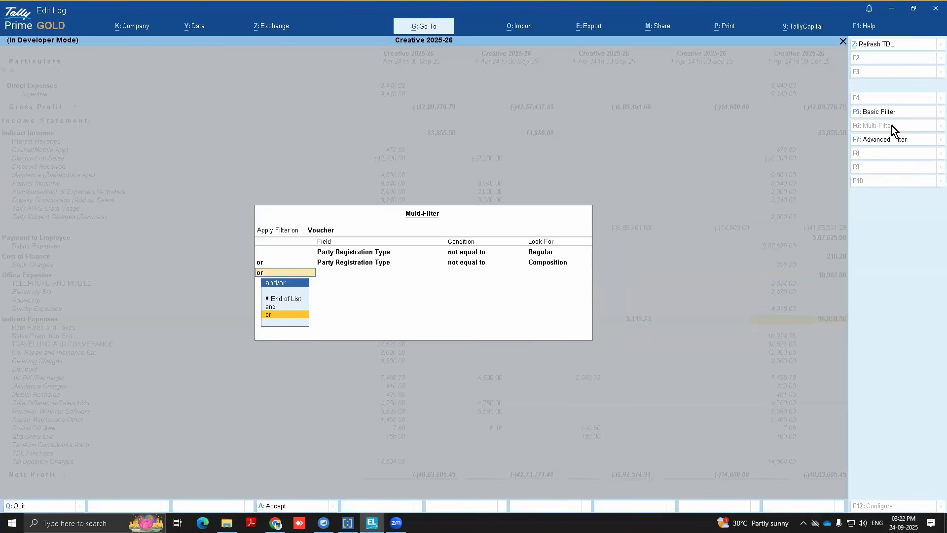
Add a third or-linked condition: Party Registration Type not equal to, value left blank.
key("Return")
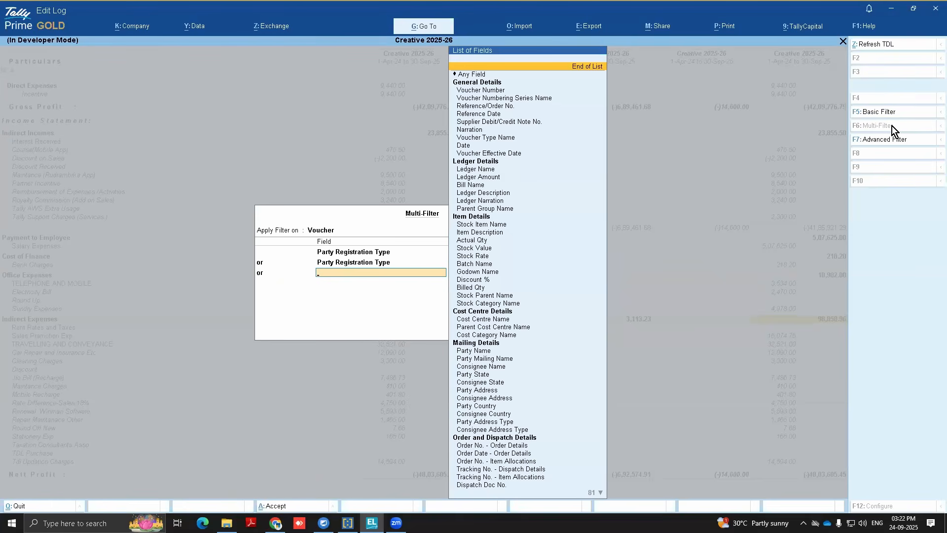
type("Regi")
key("Down")
key("Down")
key("Return")
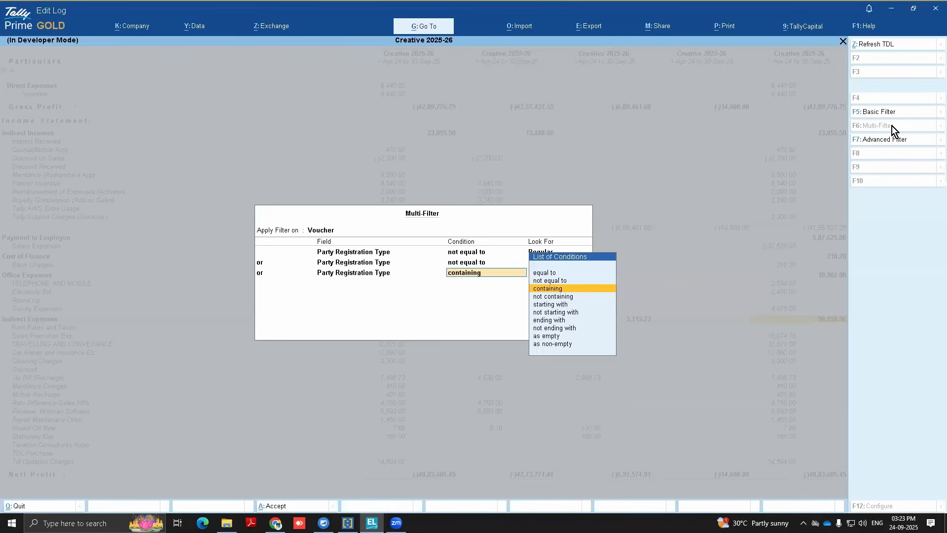
key("Up")
key("Return")
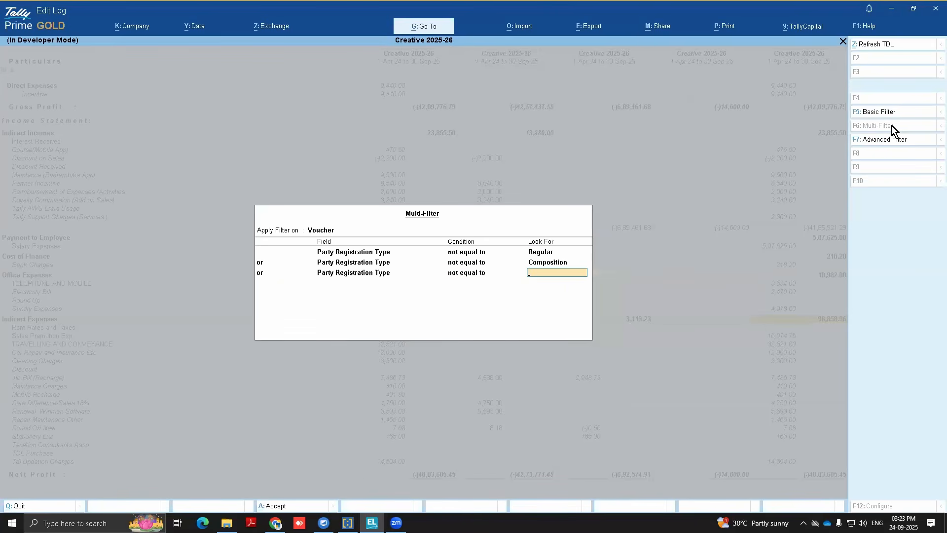
left_click(433, 28)
key("Up")
key("Up")
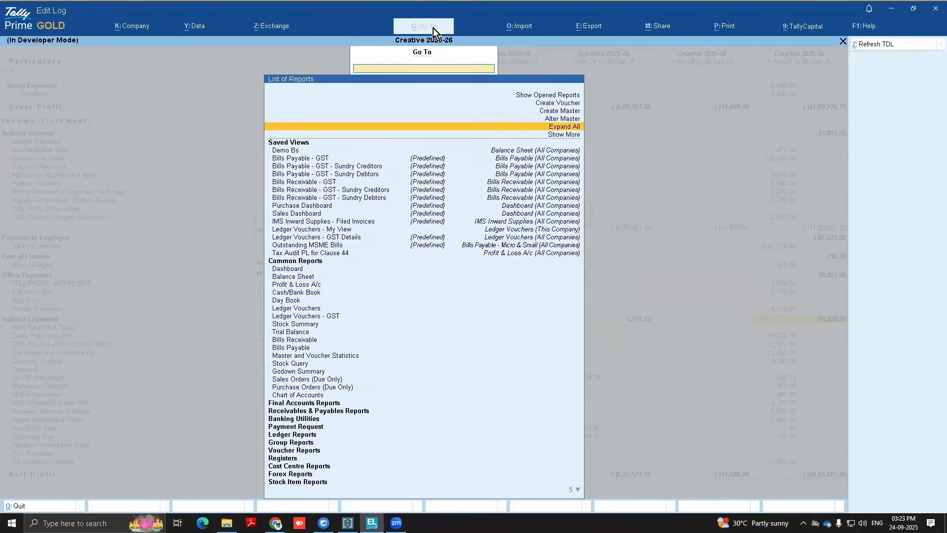
key("Up")
key("Return")
key("Down")
key("Return")
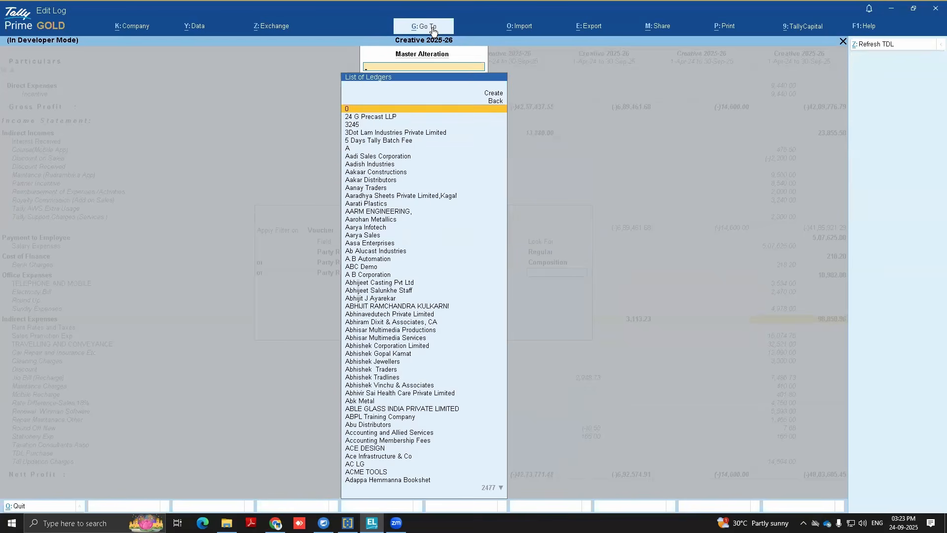
key("Down")
key("Return")
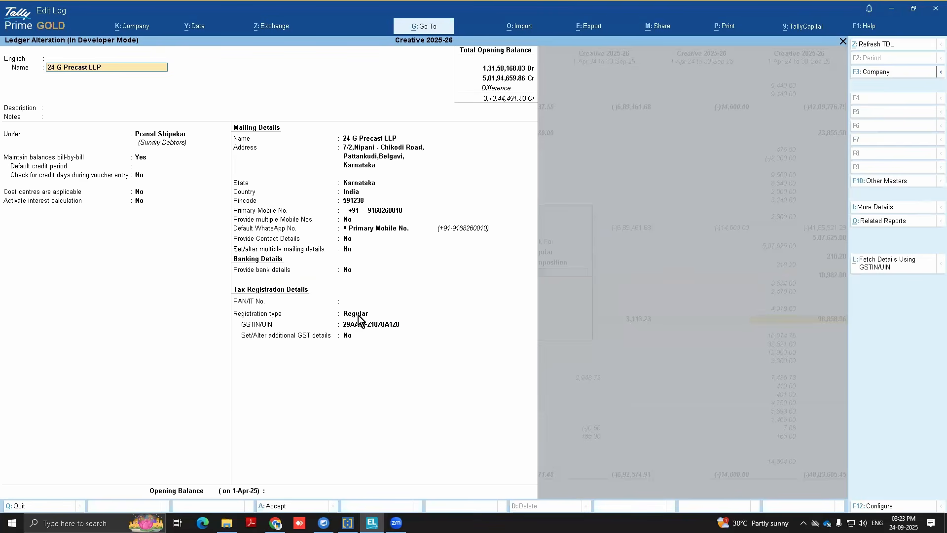
left_click(358, 314)
key("Down")
key("Return")
key("BackSpace")
key("Escape")
key("Escape")
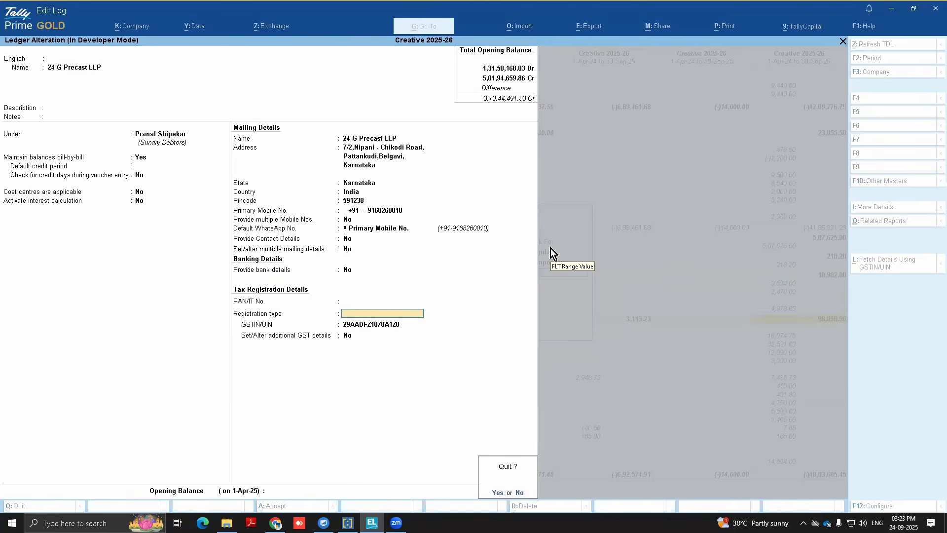
key("y")
key("Escape")
key("Escape")
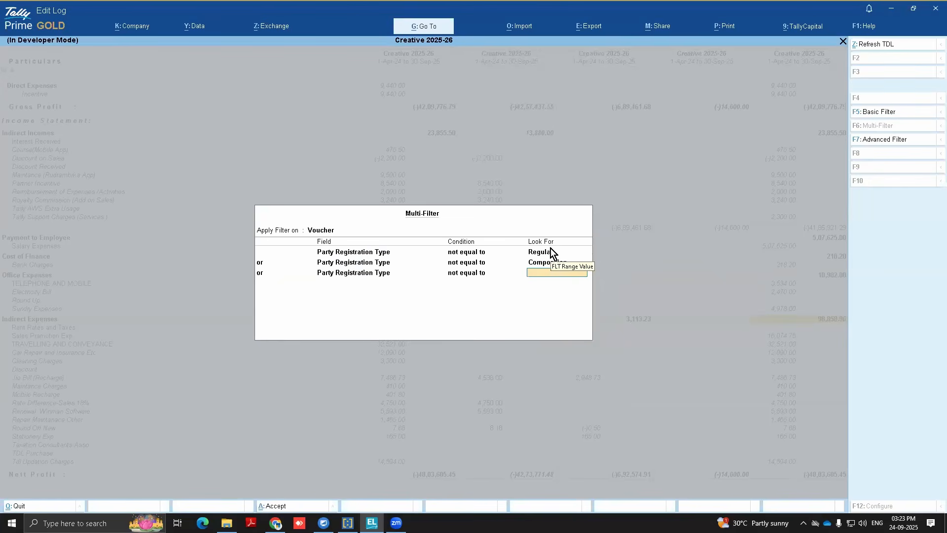
Paste Unregistered/Consumer as the third excluded value and apply, giving Nett Profit (-)54,24,162.89.
type("Unregistered/Consumer")
key("Return")
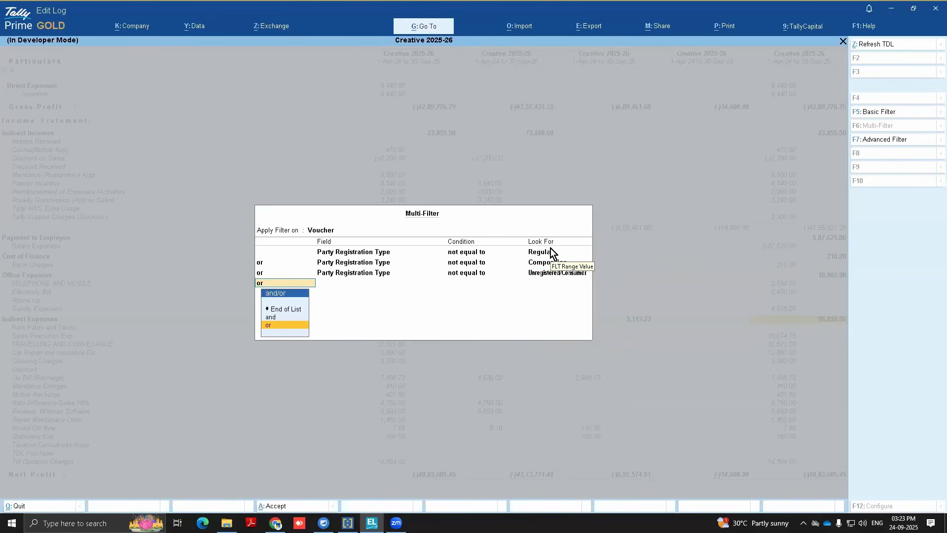
key("Up")
key("Up")
key("Return")
key("End")
key("End")
key("End")
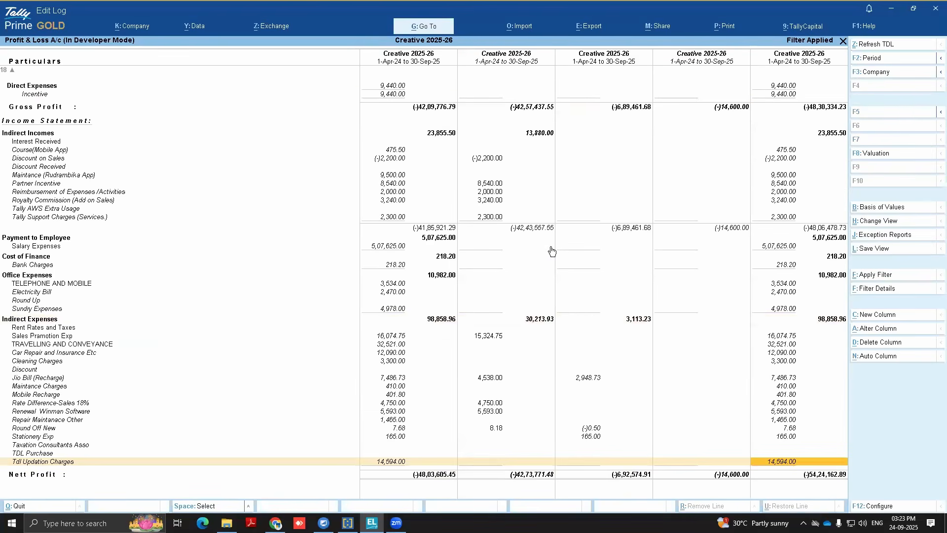
key("Up")
key("Up")
key("Up")
key("Up")
key("Up")
key("Up")
key("Up")
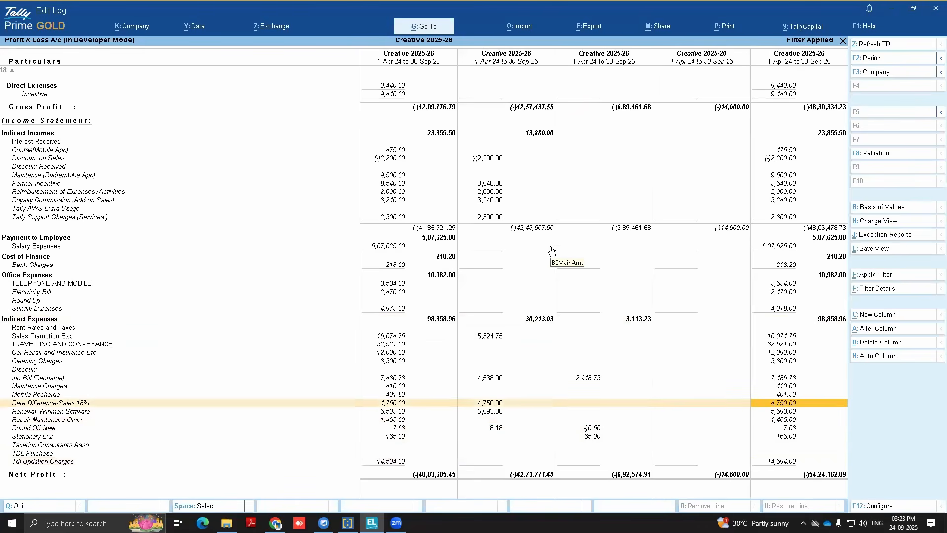
key("Left")
key("Left")
key("Left")
key("Left")
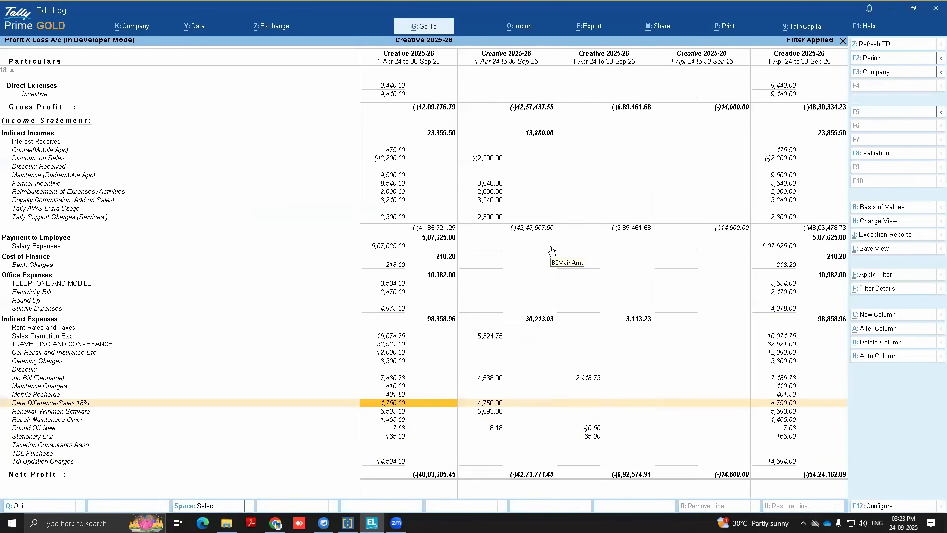
key("Right")
key("Right")
key("Right")
key("Right")
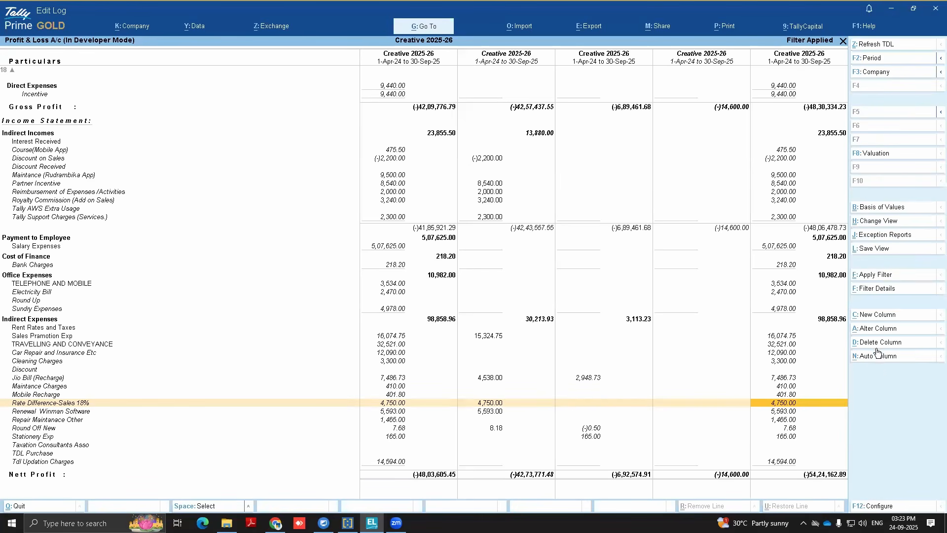
Switch the row 2 and row 3 filter connectors from 'or' to 'and' and recalculate the report.
left_click(892, 278)
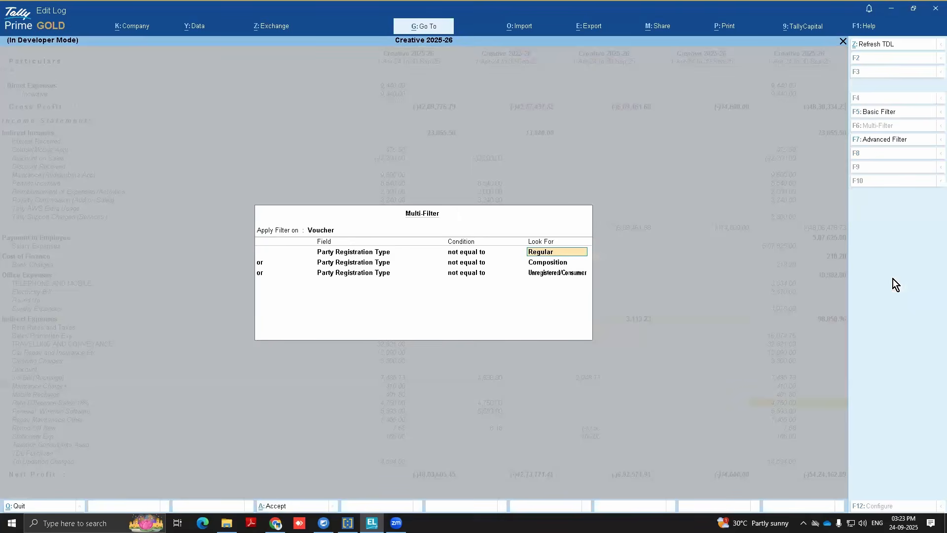
key("Return")
key("Up")
key("Return")
key("Return")
key("Return")
key("Return")
key("Up")
key("Return")
key("Return")
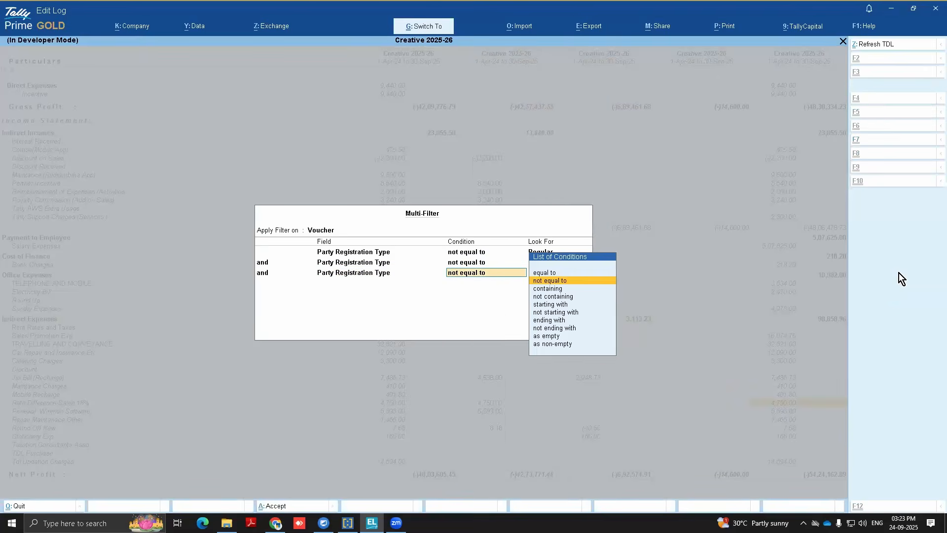
key("ctrl+a")
key("Down")
key("Down")
key("Down")
key("Down")
key("Down")
key("Down")
key("Down")
key("Down")
key("Down")
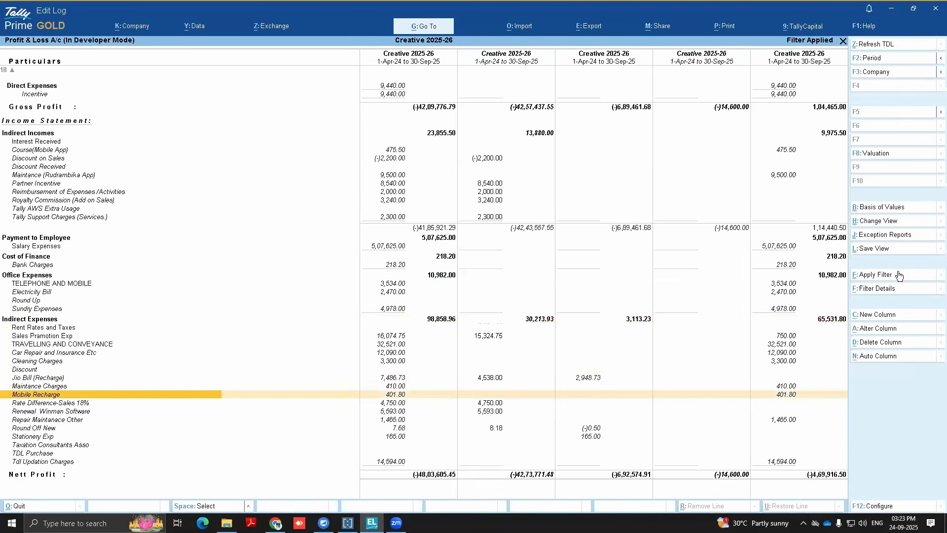
Drill into Mobile Recharge's fifth-column amount to open its Ledger Monthly Summary.
key("Down")
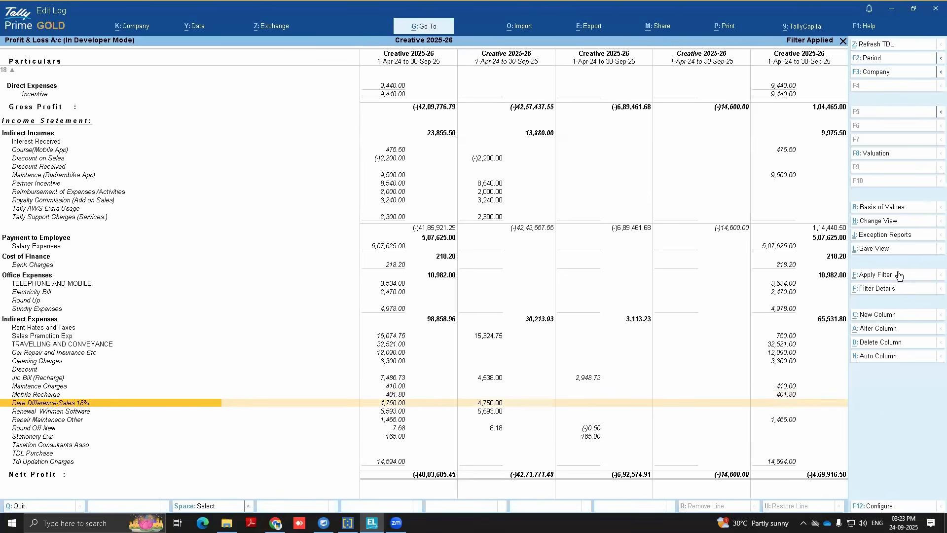
key("Up")
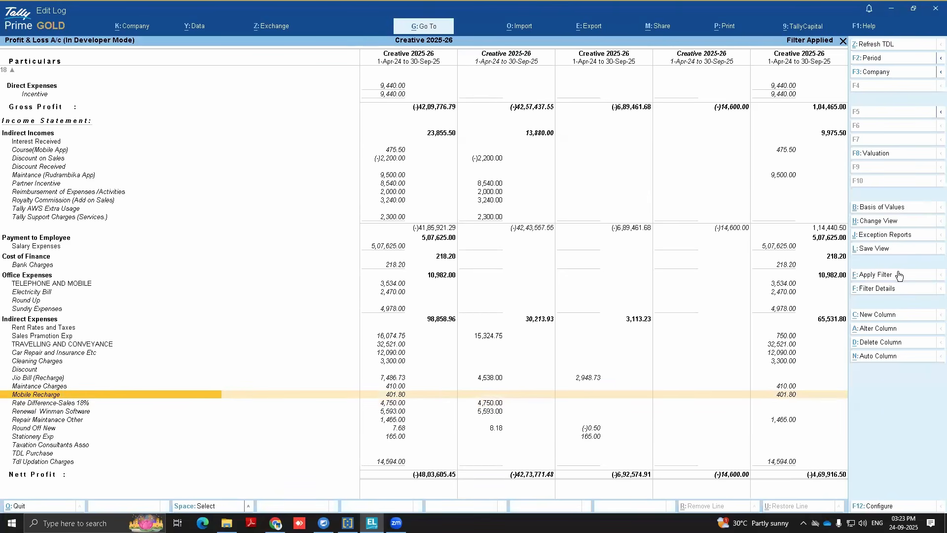
key("Down")
key("Up")
key("Right")
key("Right")
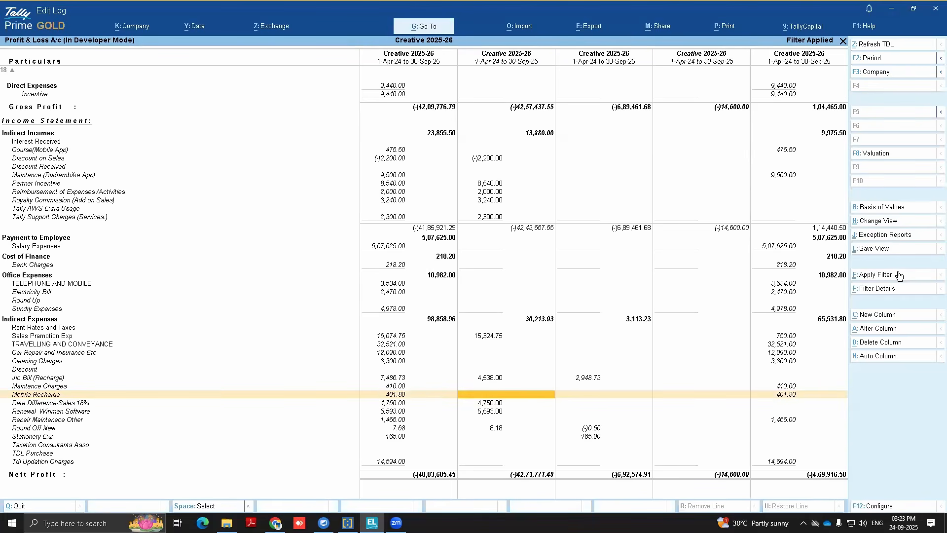
key("Down")
key("Down")
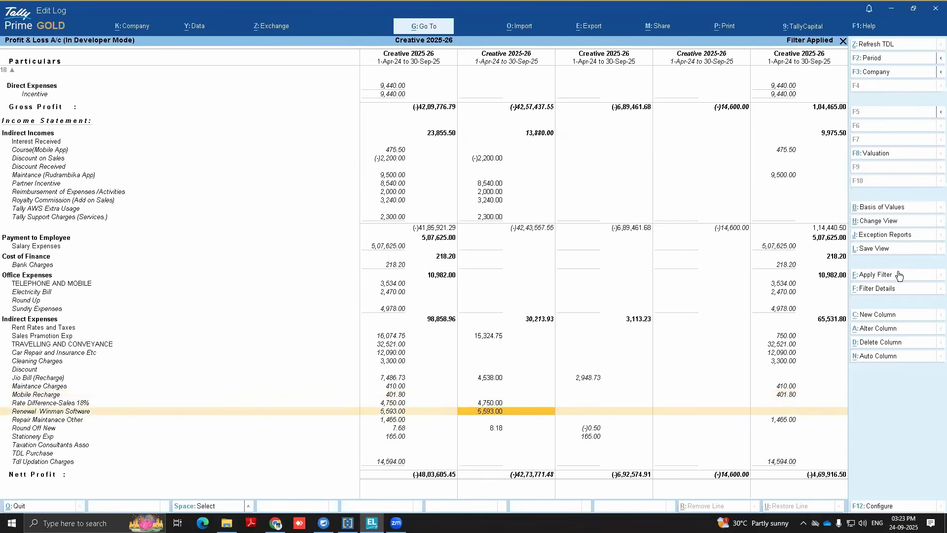
key("Right")
key("Up")
key("Up")
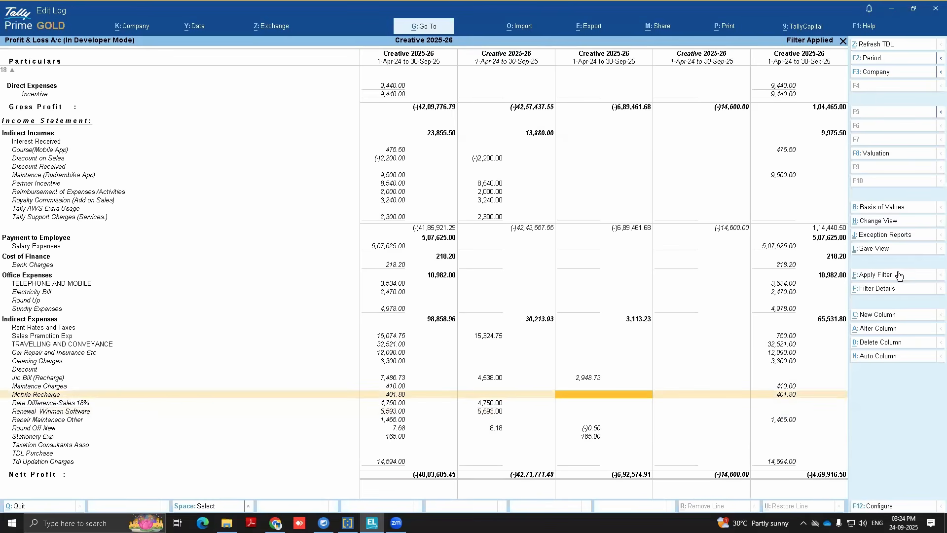
key("Right")
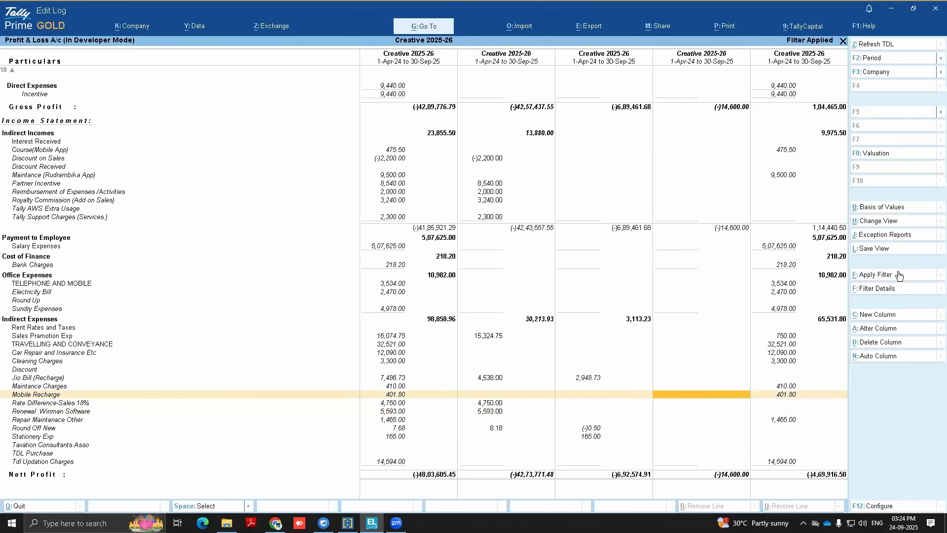
key("Right")
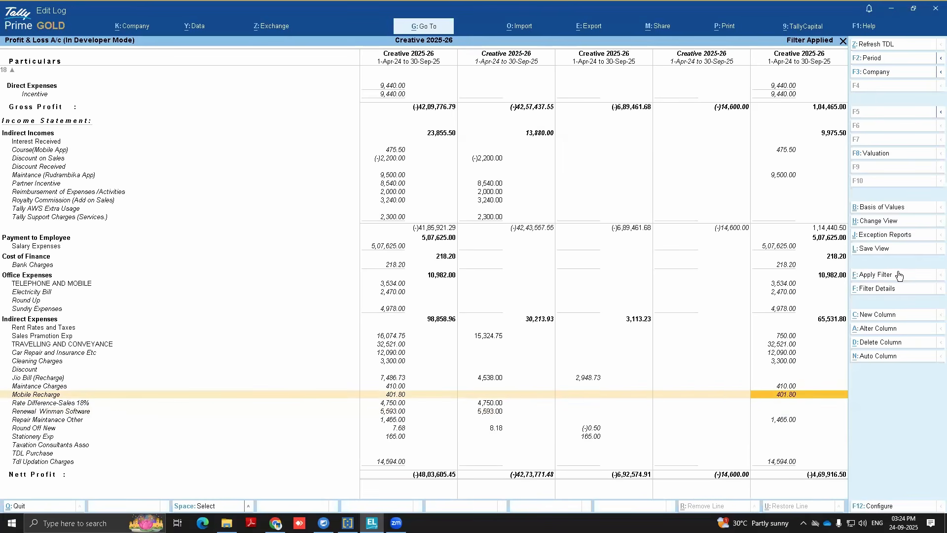
key("Return")
key("Up")
key("Up")
key("Up")
key("Up")
key("Up")
Open May's Mobile Recharge bank payment voucher and its State Bank of India (Current A/C) ledger.
key("Return")
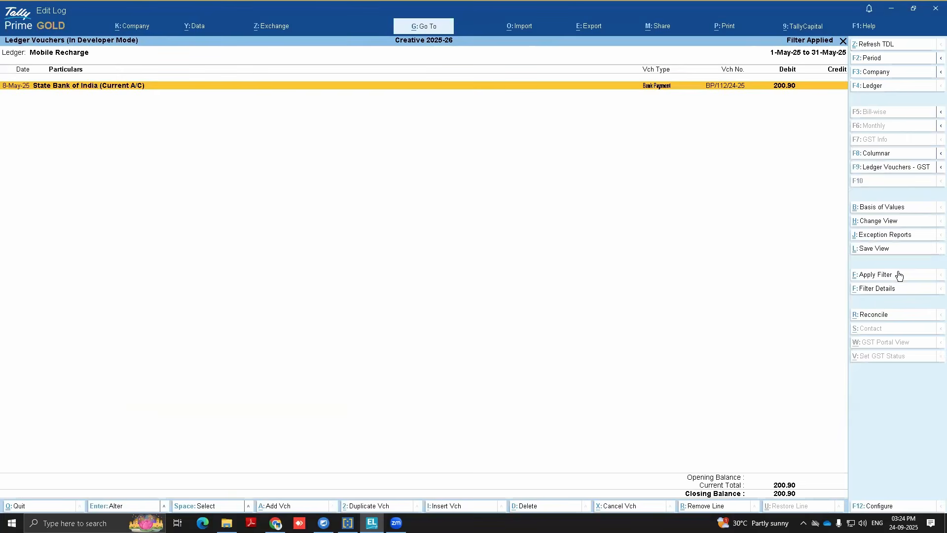
key("Return")
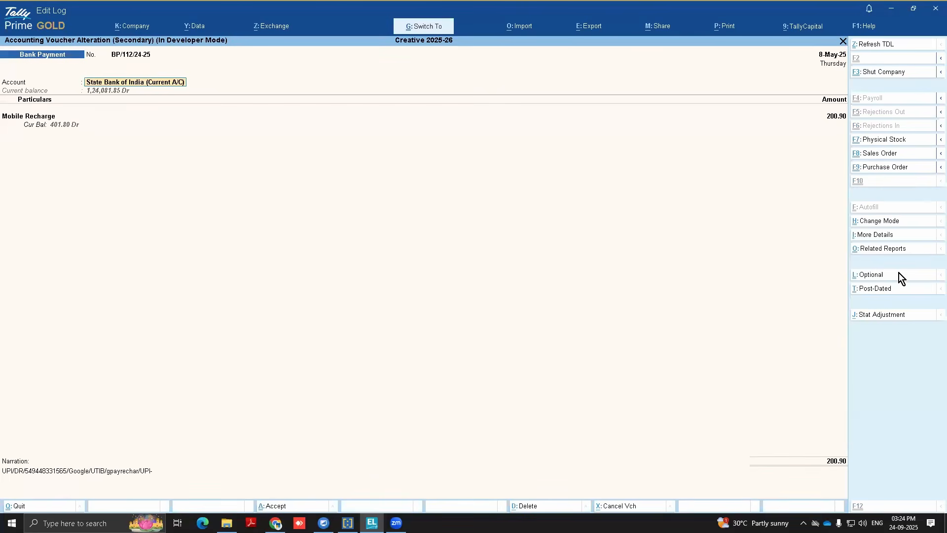
key("ctrl+Return")
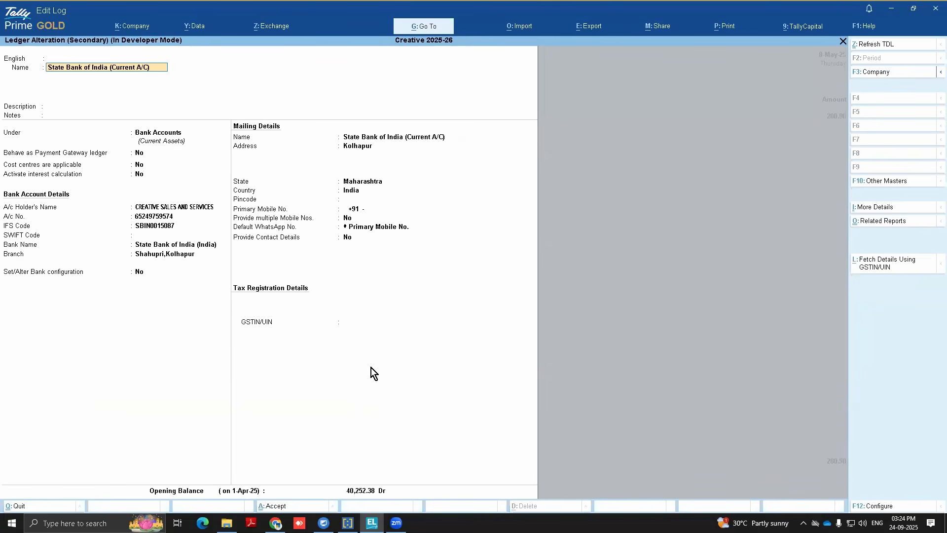
Quit the bank ledger without saving and back out to the filtered Profit & Loss report.
key("Escape")
key("Escape")
key("Return")
key("Escape")
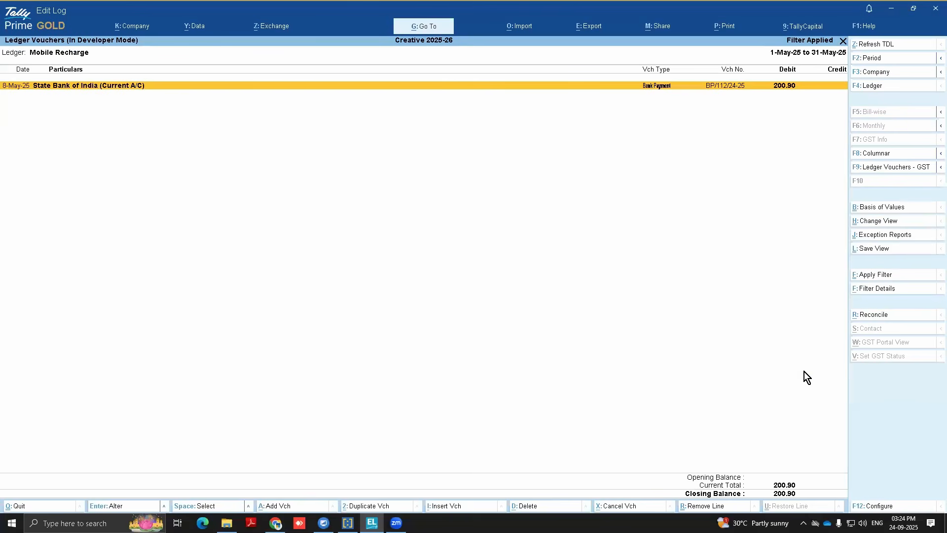
key("Escape")
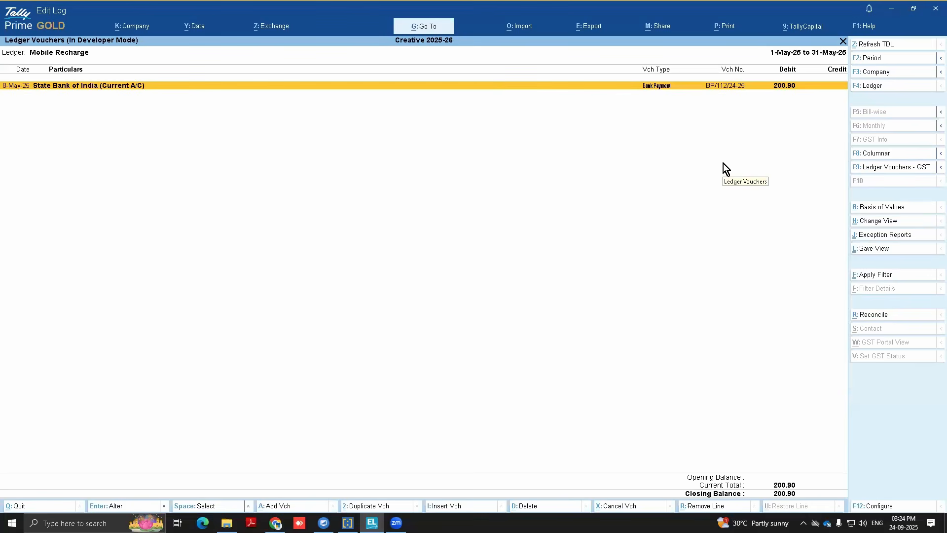
key("Escape")
scroll(744, 188, "down", 5)
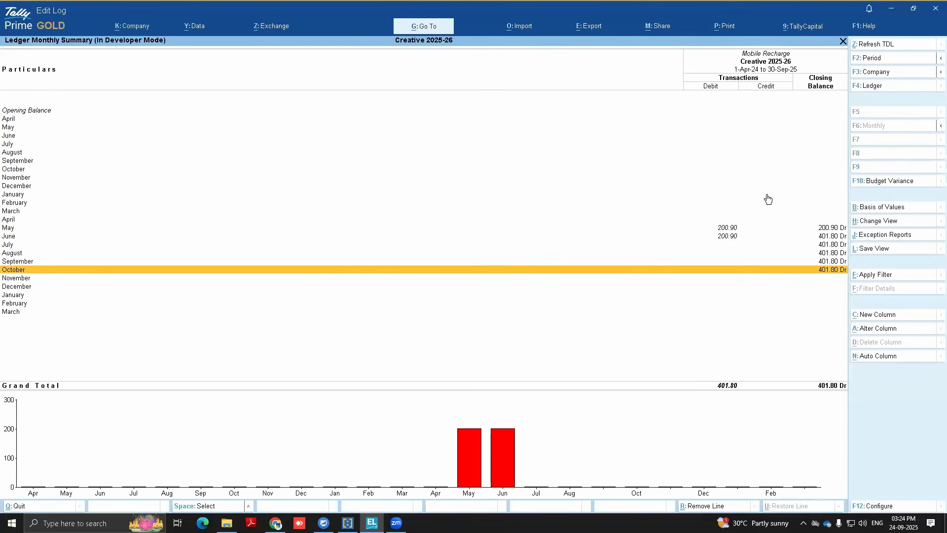
key("Escape")
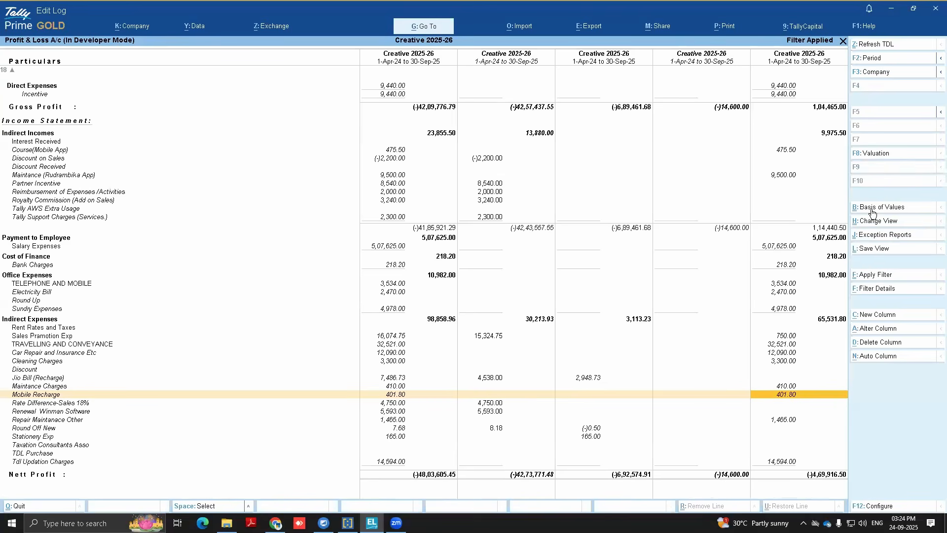
Save the five-column layout as view 'Revised Clause 44' with additional configuration, then close the report.
left_click(880, 249)
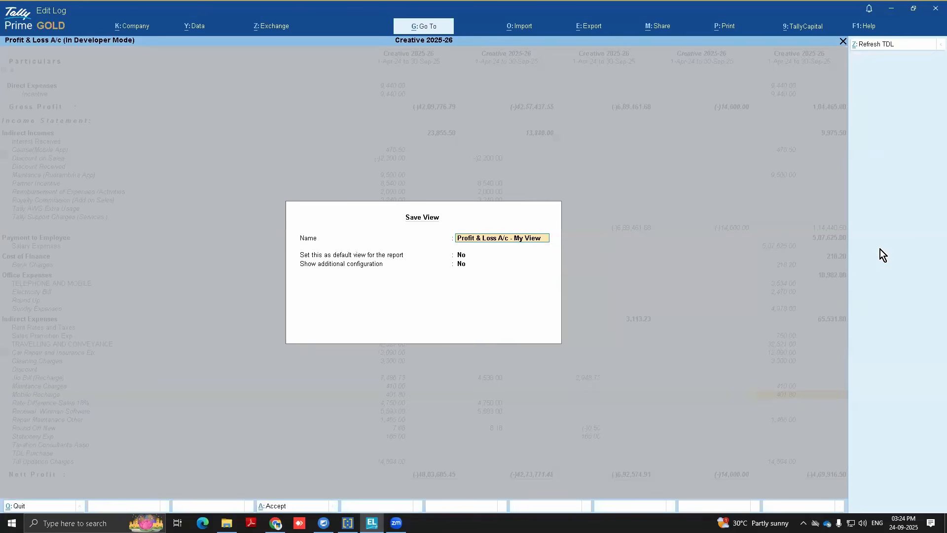
type("Revised Clause 44")
key("Return")
key("Return")
type("y")
key("Return")
key("Return")
key("Return")
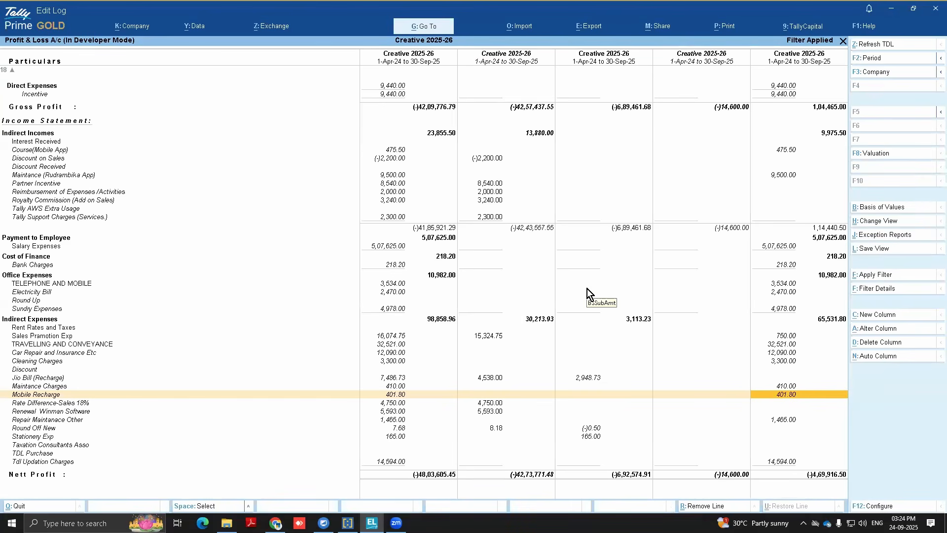
key("Escape")
key("Escape")
key("Escape")
key("Escape")
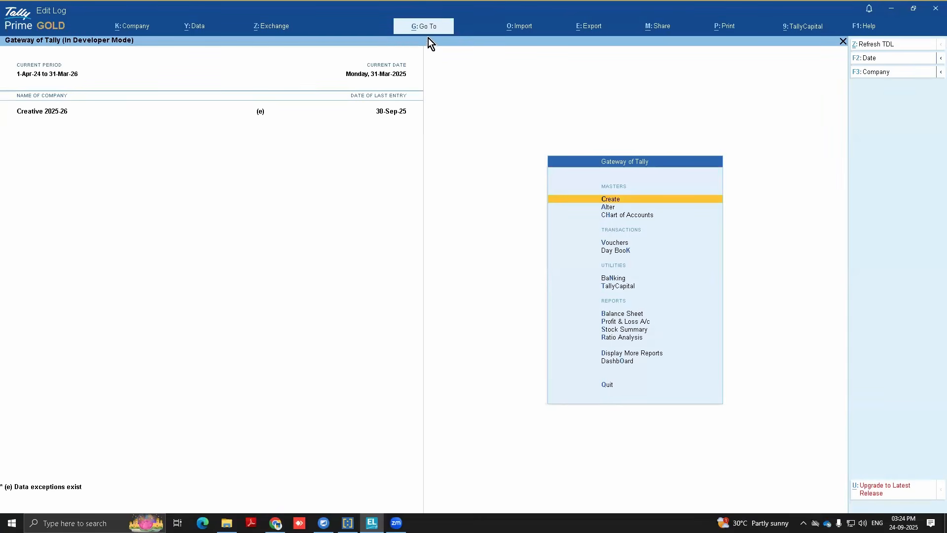
Search Go To for 'Revis' and open the saved Revised Clause 44 view.
left_click(430, 25)
type("Revis")
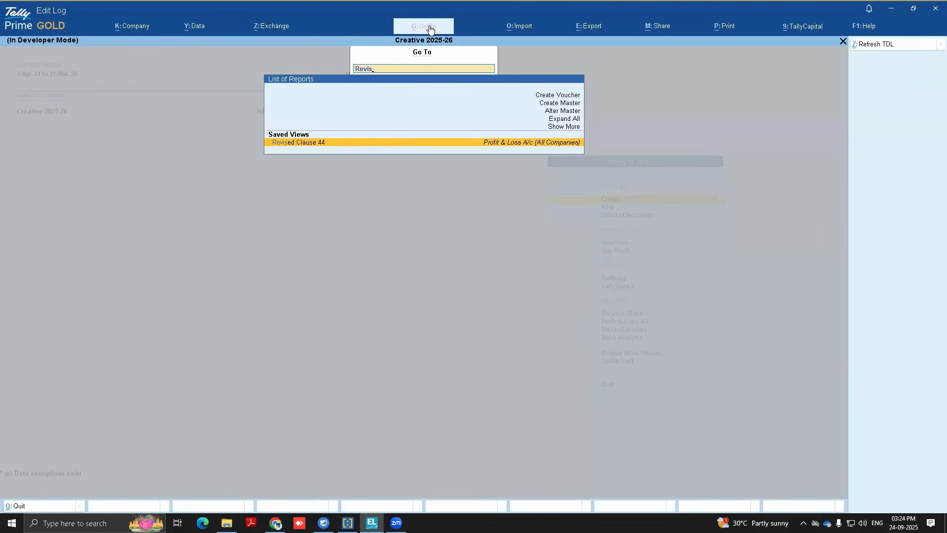
key("Return")
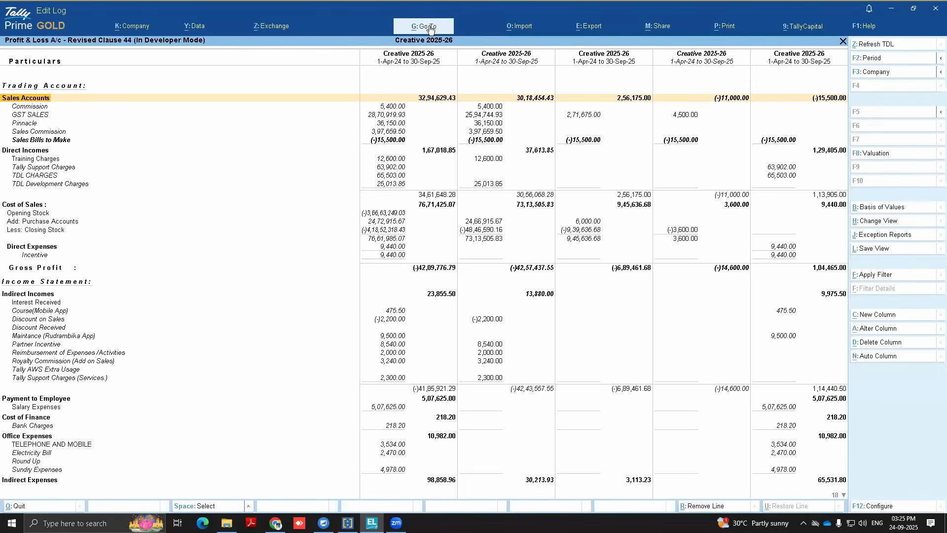
key("Page_Down")
key("Page_Down")
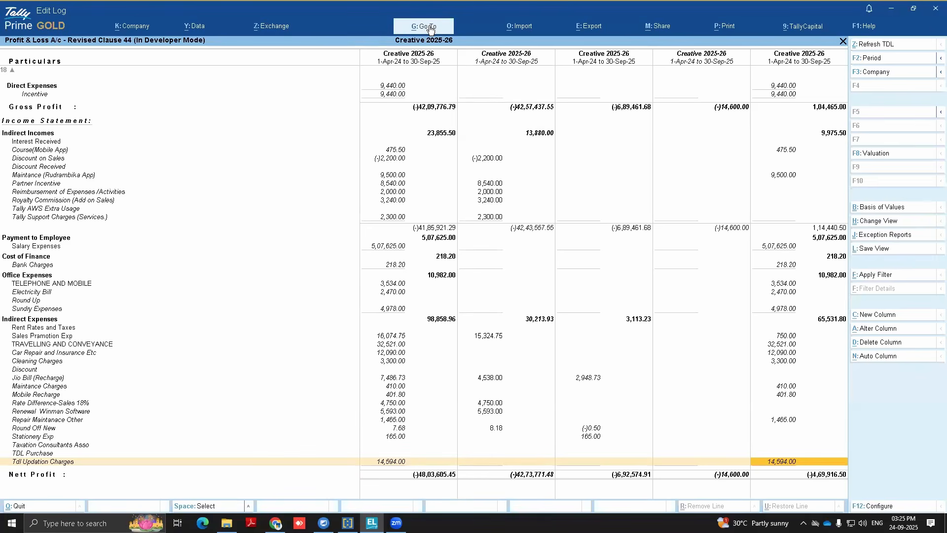
key("Up")
key("Up")
key("Up")
key("Up")
key("Up")
key("Up")
key("Up")
key("Up")
key("Up")
key("Up")
key("Up")
key("Up")
key("Up")
key("Up")
key("Up")
key("Up")
key("Up")
key("Up")
key("Up")
key("Up")
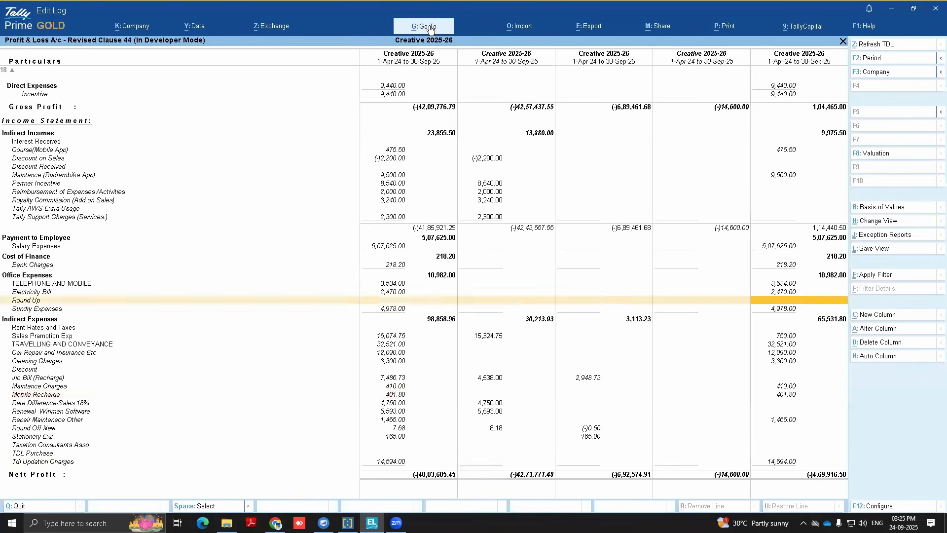
key("Up")
key("Up")
key("Up")
key("Up")
key("Up")
key("Up")
key("Up")
key("Up")
key("Up")
key("Up")
key("Up")
key("Up")
key("Up")
key("Up")
key("Up")
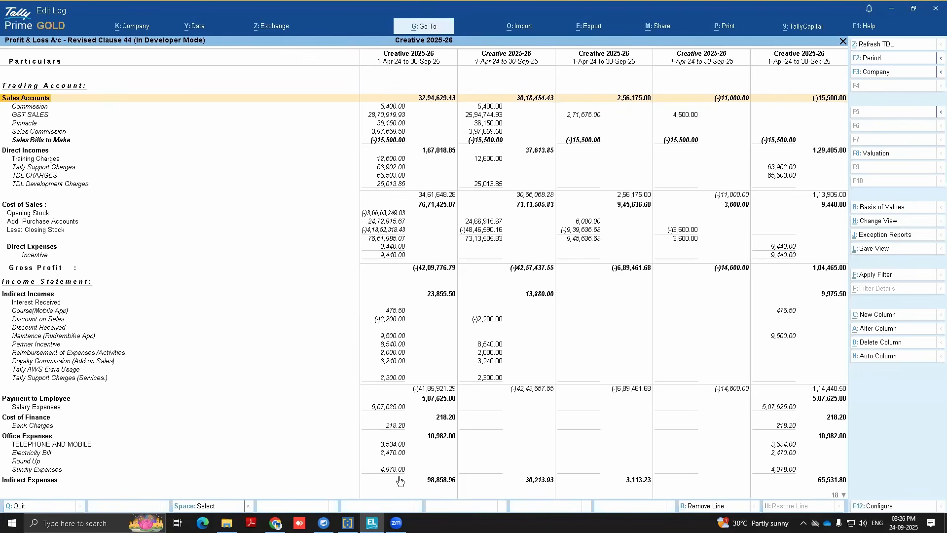
Open the Tally program folder through the taskbar shortcut's Properties file location.
right_click(372, 522)
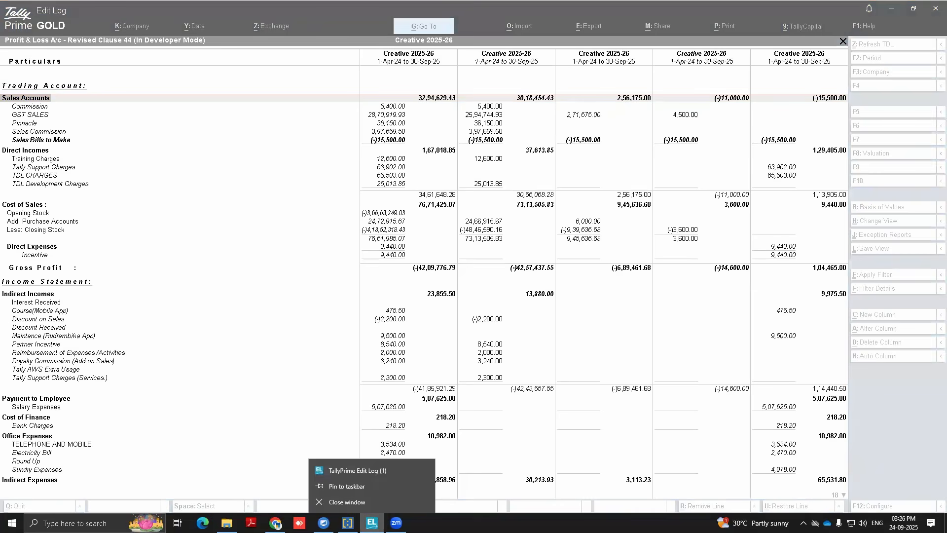
right_click(355, 472)
left_click(388, 459)
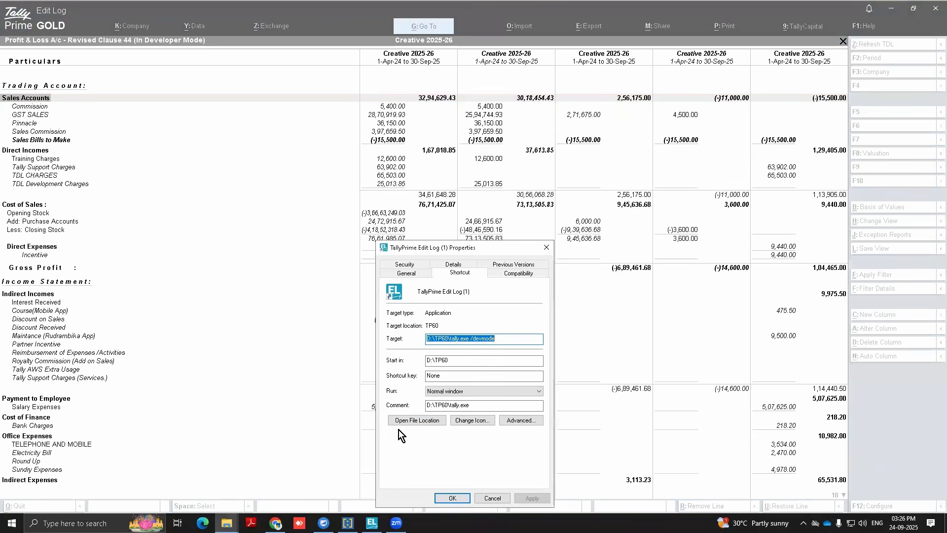
left_click(406, 424)
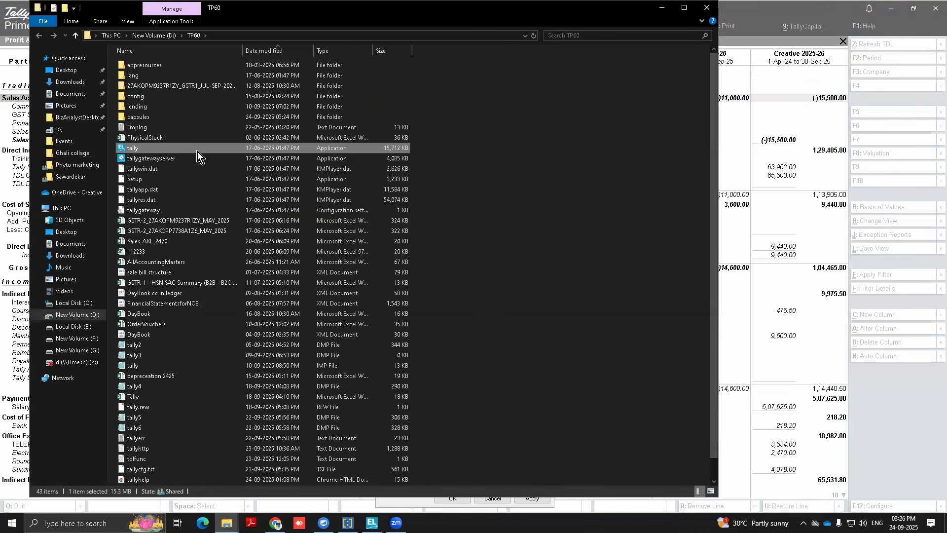
Go to config > reportviews, select Profit and LossRevised Clause 44.tsf, and return to Tally.
double_click(158, 93)
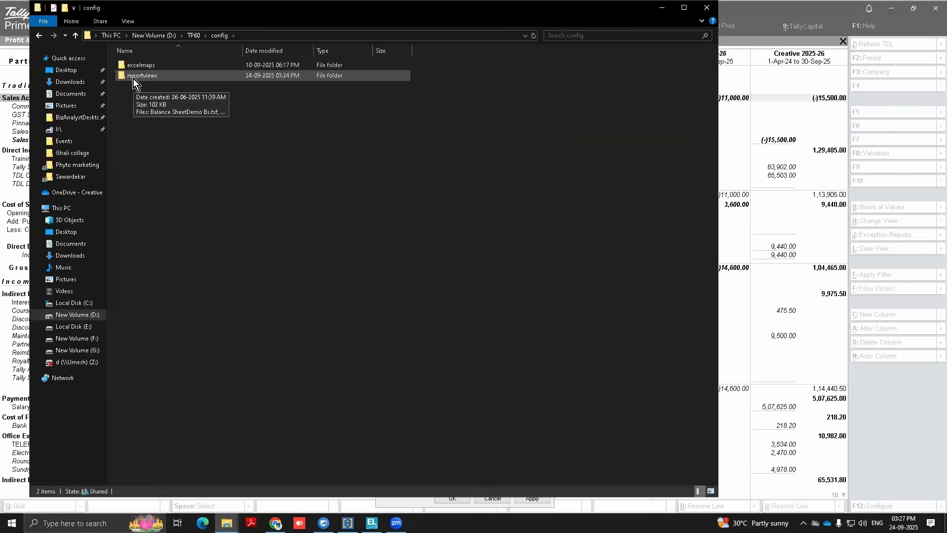
double_click(134, 77)
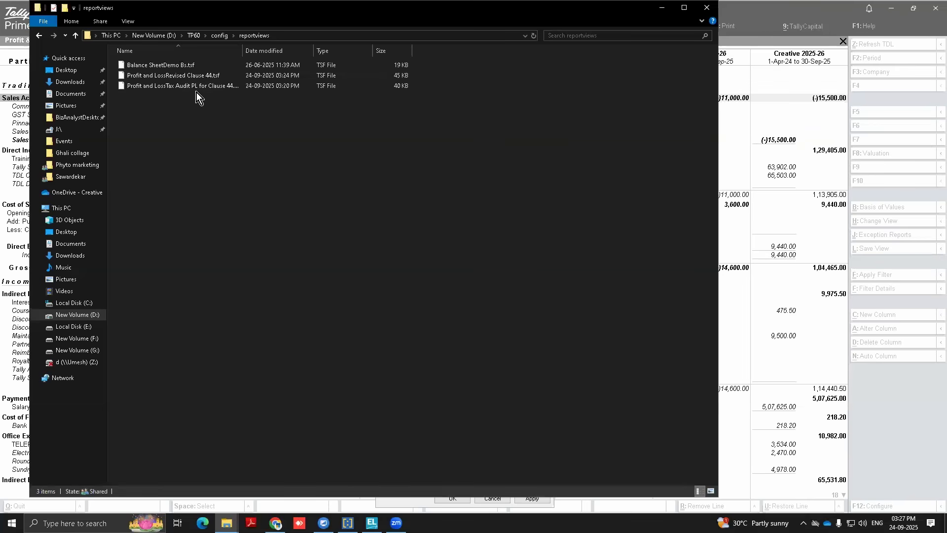
left_click(180, 76)
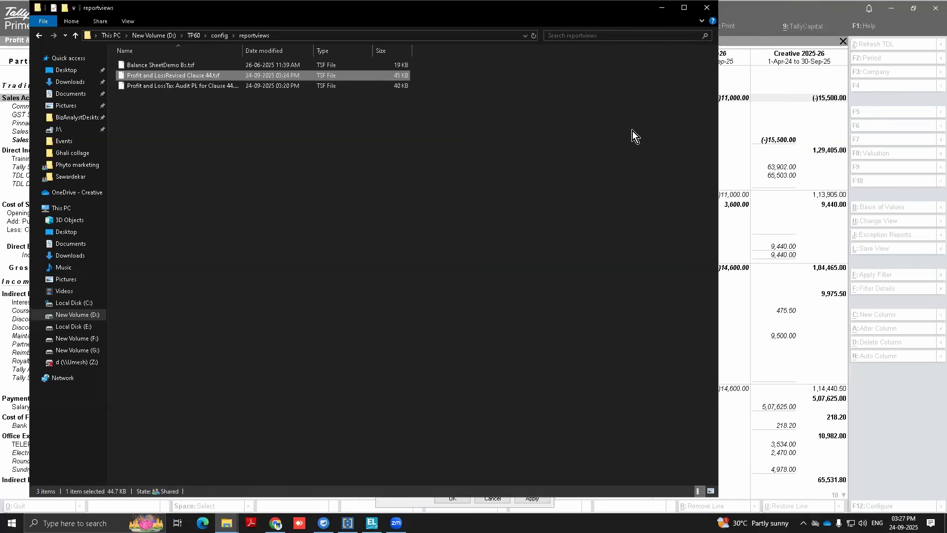
left_click(870, 274)
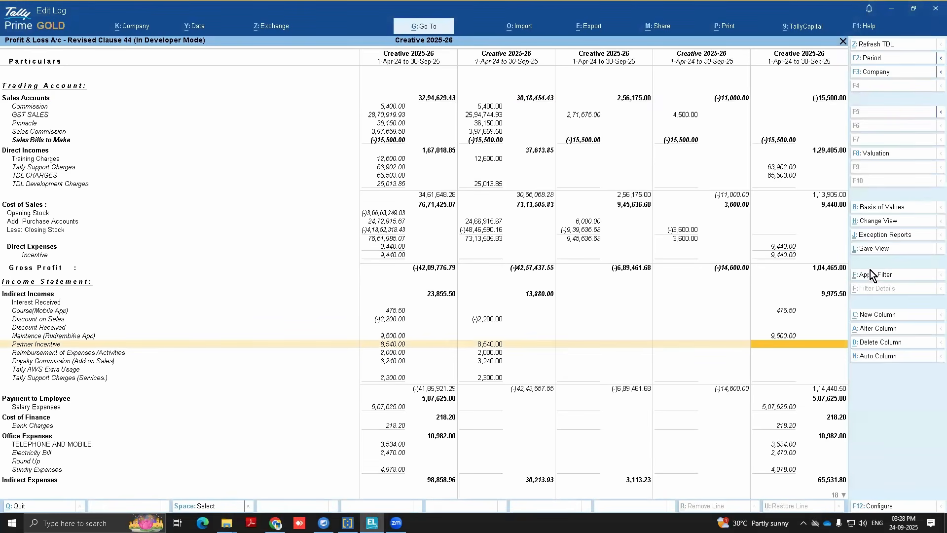
Close the Revised Clause 44 Profit & Loss view.
key("Escape")
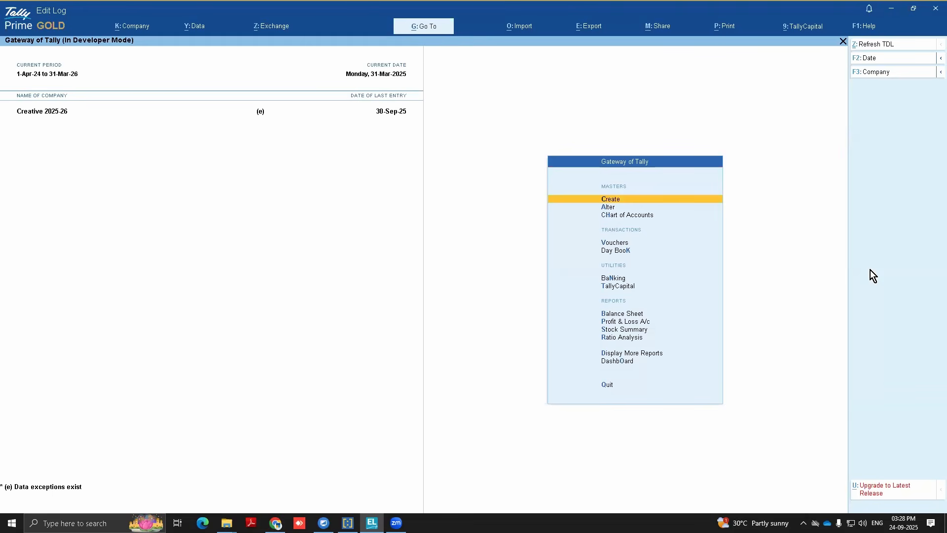
Open the Payables outstandings report and show it ledger-wise by party.
key("d")
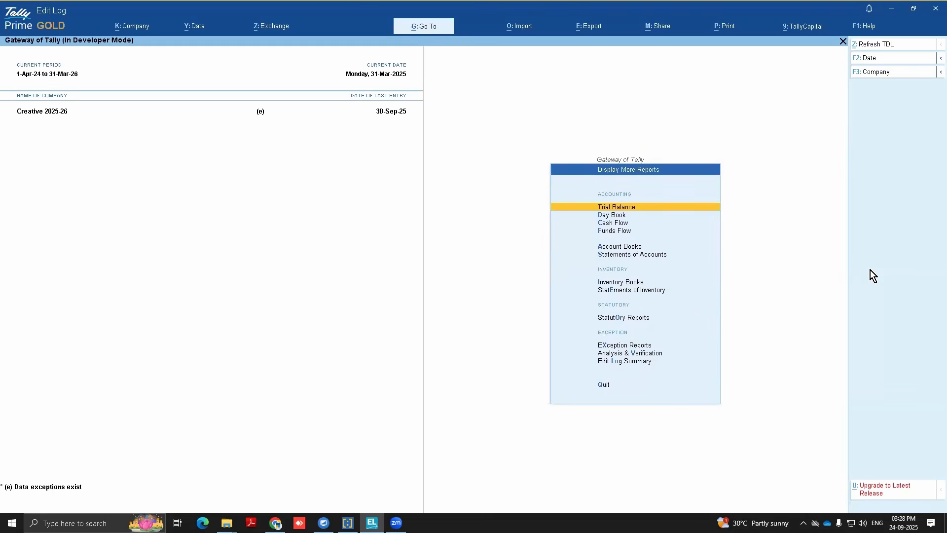
key("s")
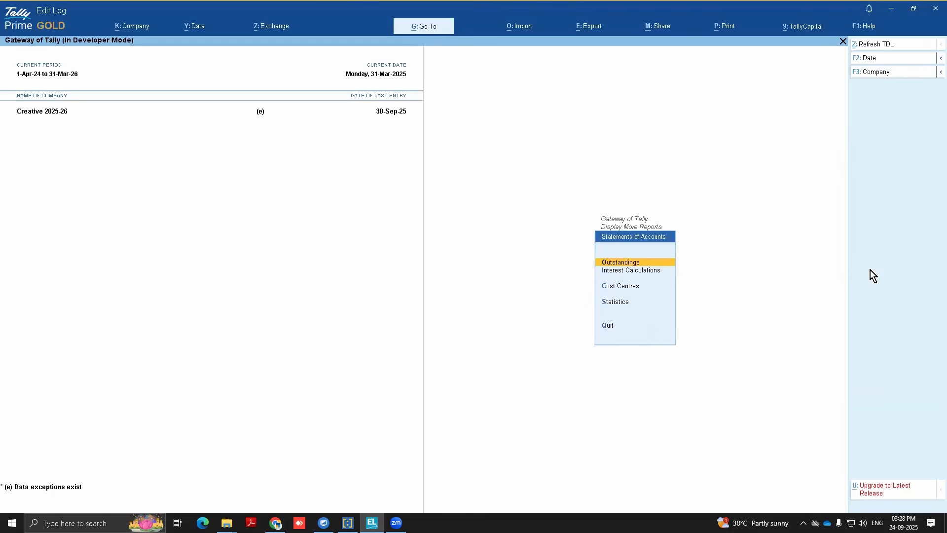
key("o")
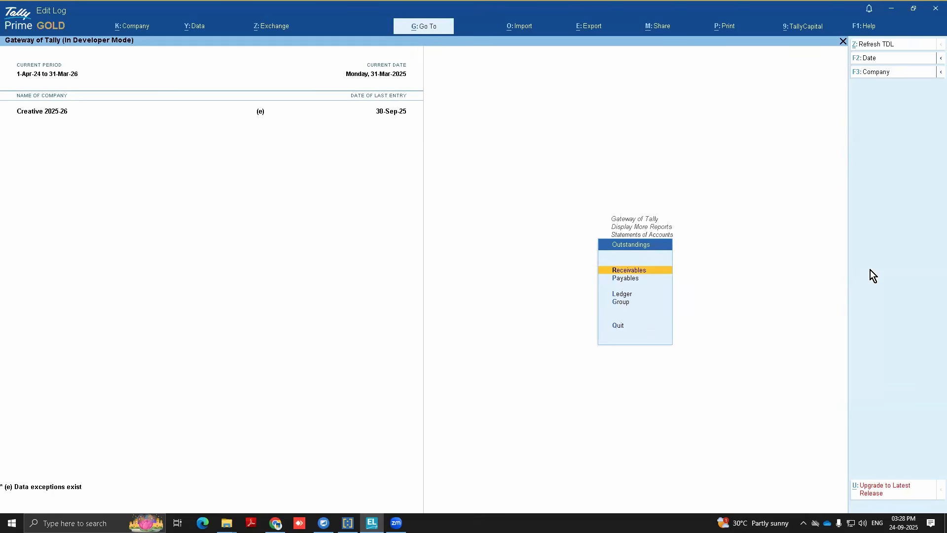
key("Down")
key("Return")
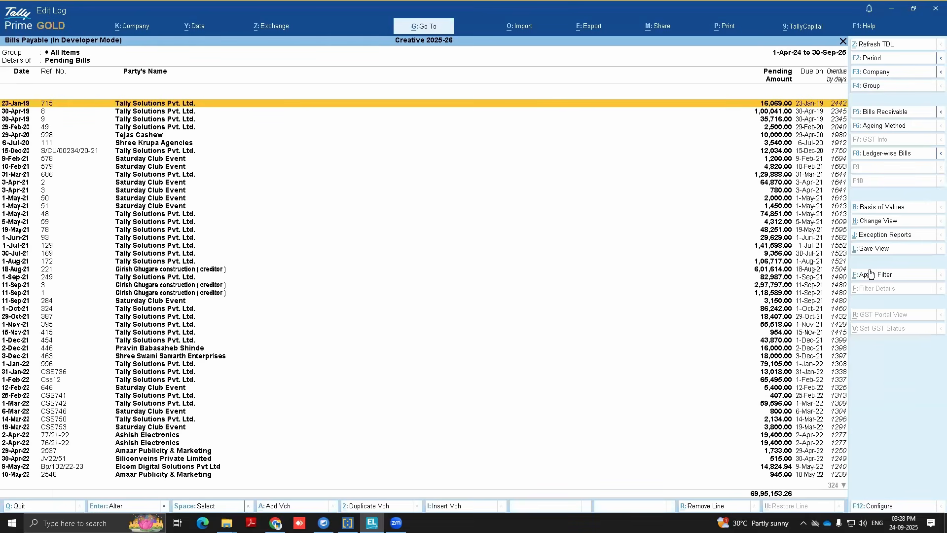
left_click(892, 156)
key("Up")
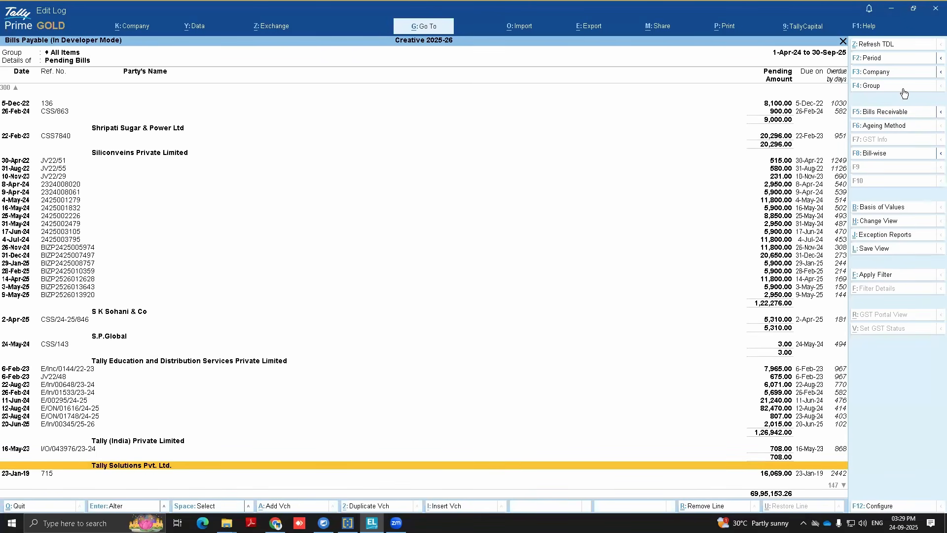
Age payable bills by bill date in 30, 60, 90 and 180-day slabs, then close the report.
left_click(900, 126)
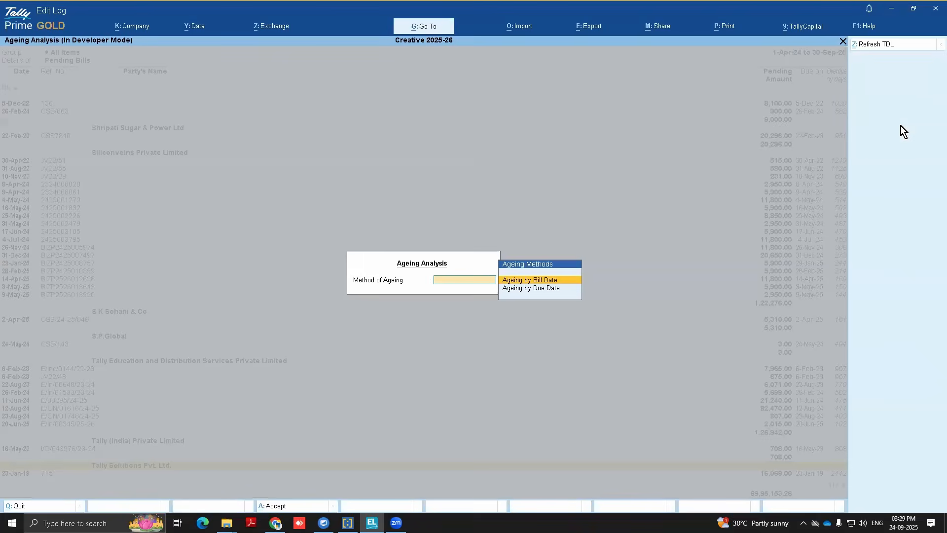
key("Return")
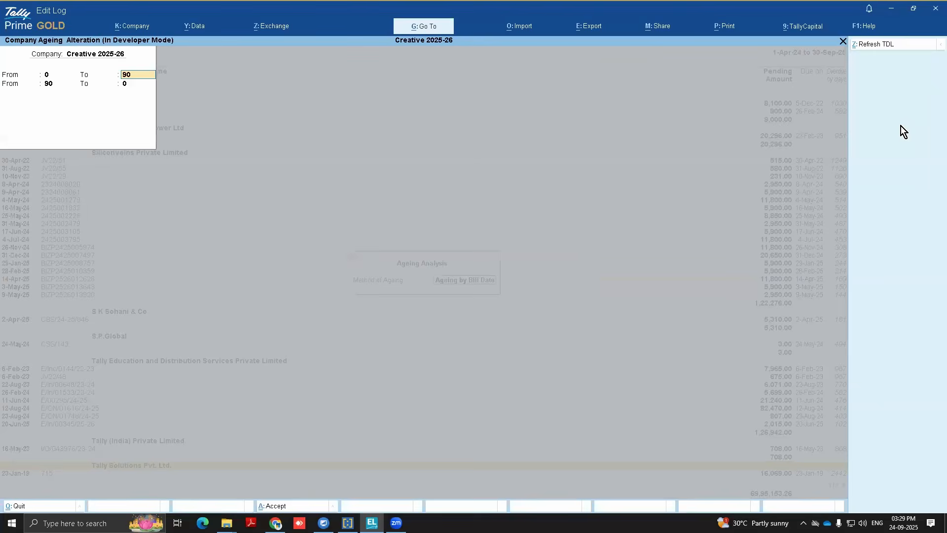
type("30")
key("Return")
type("60")
key("Return")
type("90")
key("Return")
type("180")
key("Return")
key("Return")
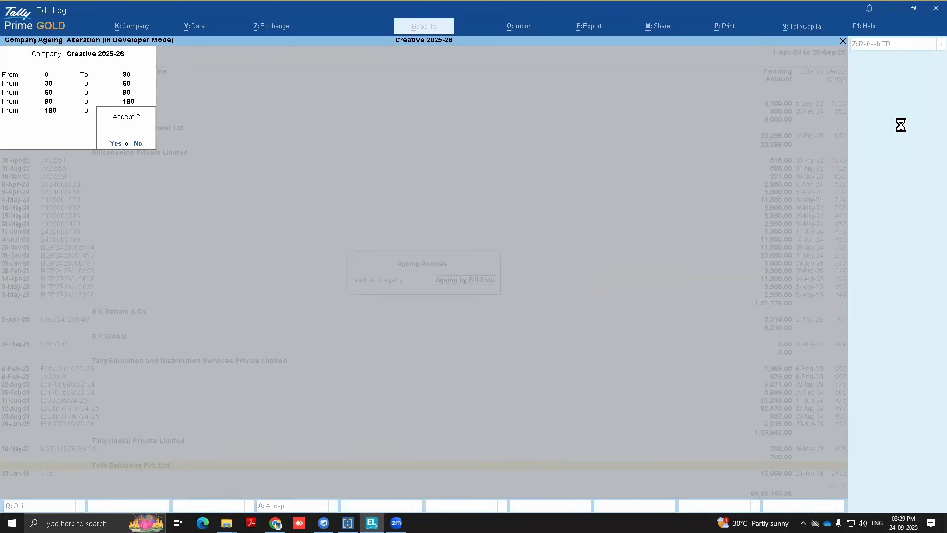
key("Return")
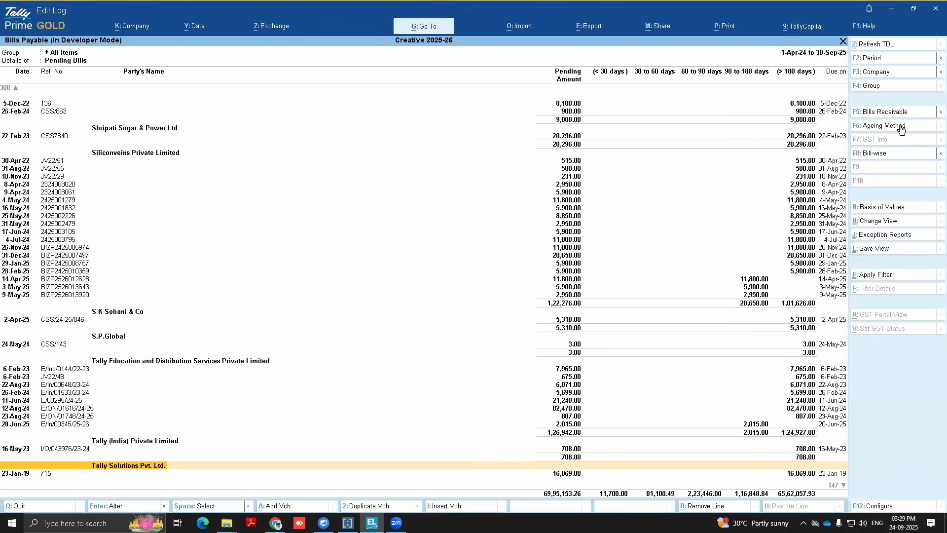
key("Home")
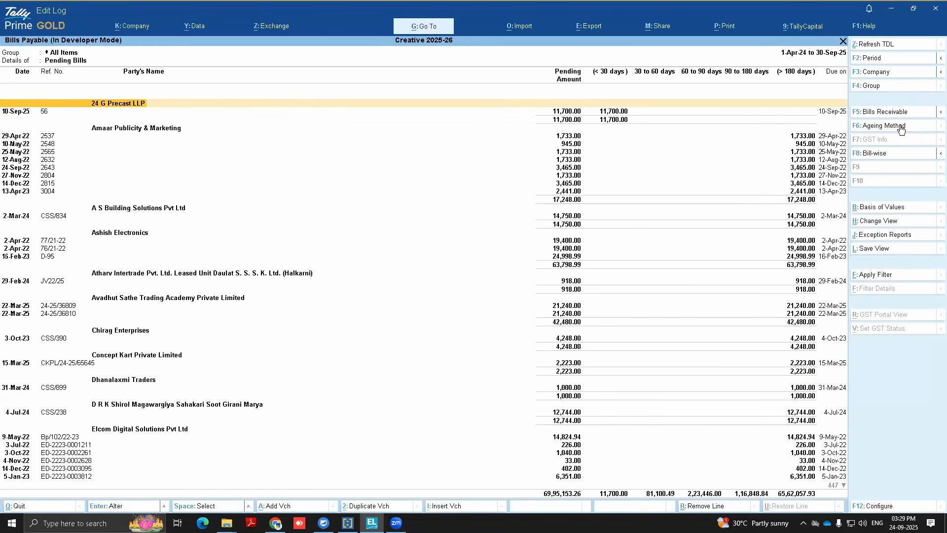
key("Escape")
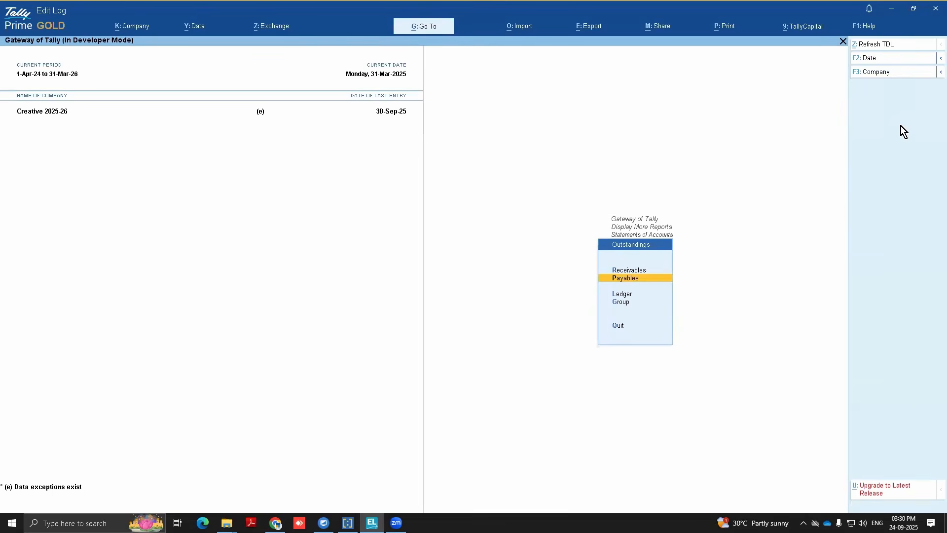
Review the Bills Payable pending-bills report (69,95,153.26) and its configuration, then return to Gateway of Tally.
key("Return")
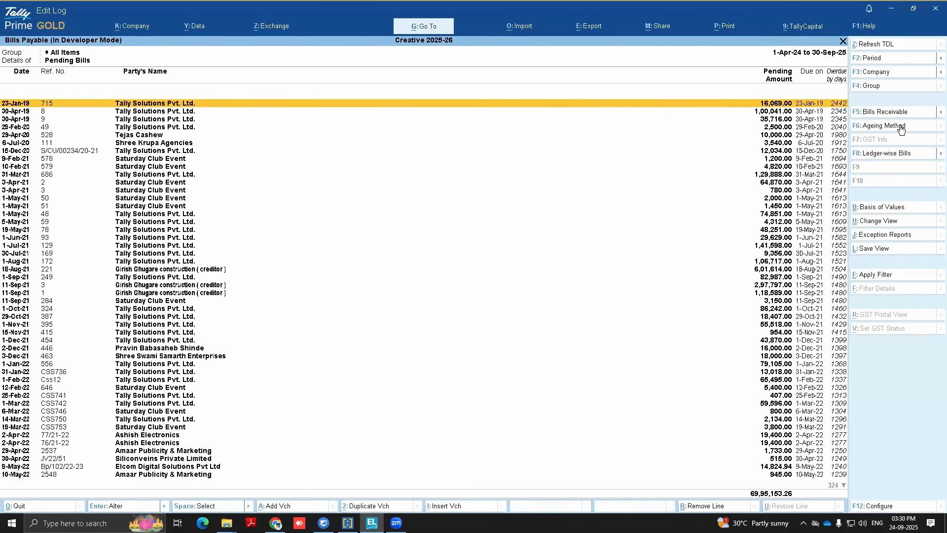
key("F12")
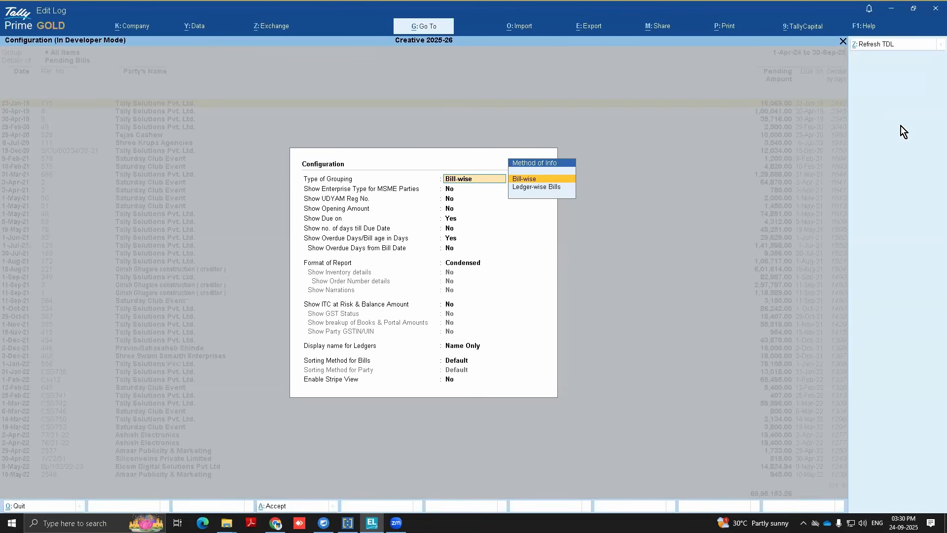
key("BackSpace")
key("Escape")
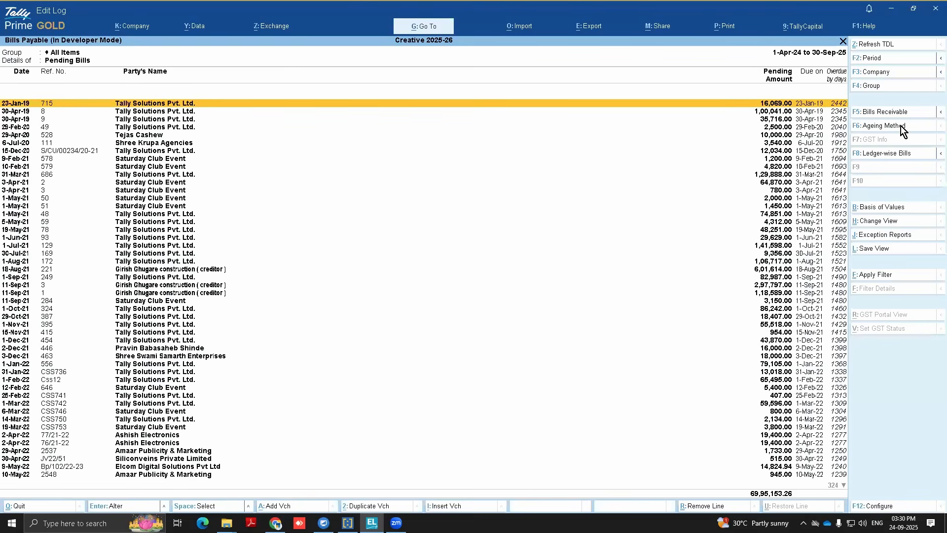
key("Escape")
key("Escape")
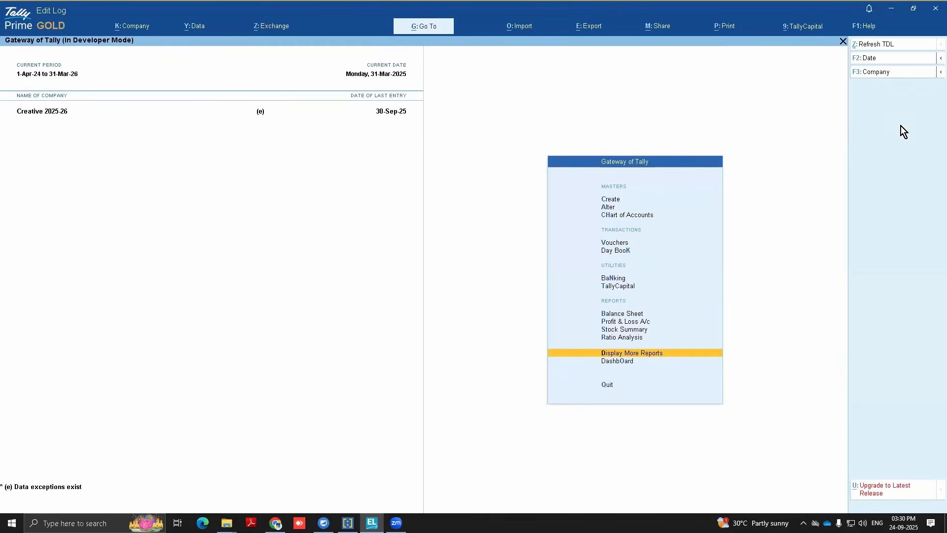
In company features, keep MSME credit days at 45 and 15, effective 1-Apr-25, and save.
key("F11")
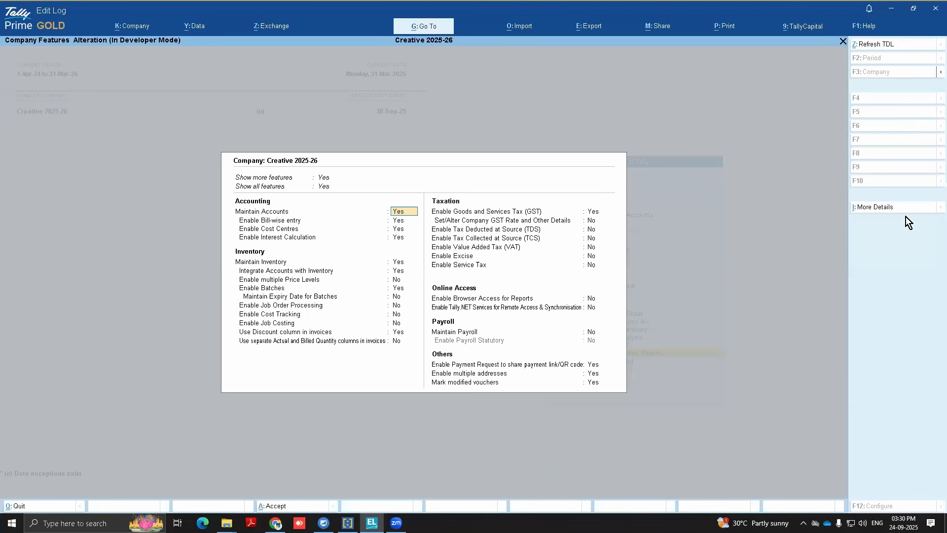
left_click(886, 211)
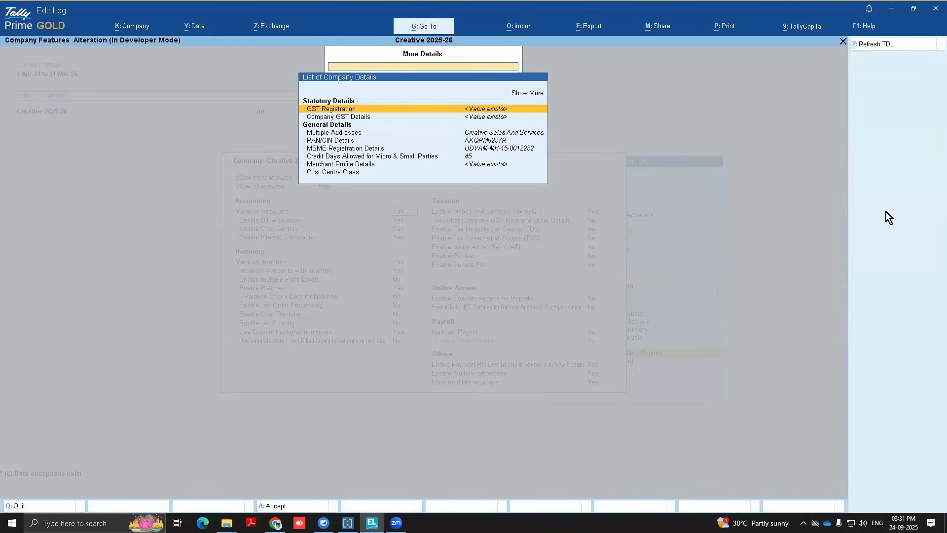
key("Down")
key("Down")
key("Down")
key("Down")
key("Down")
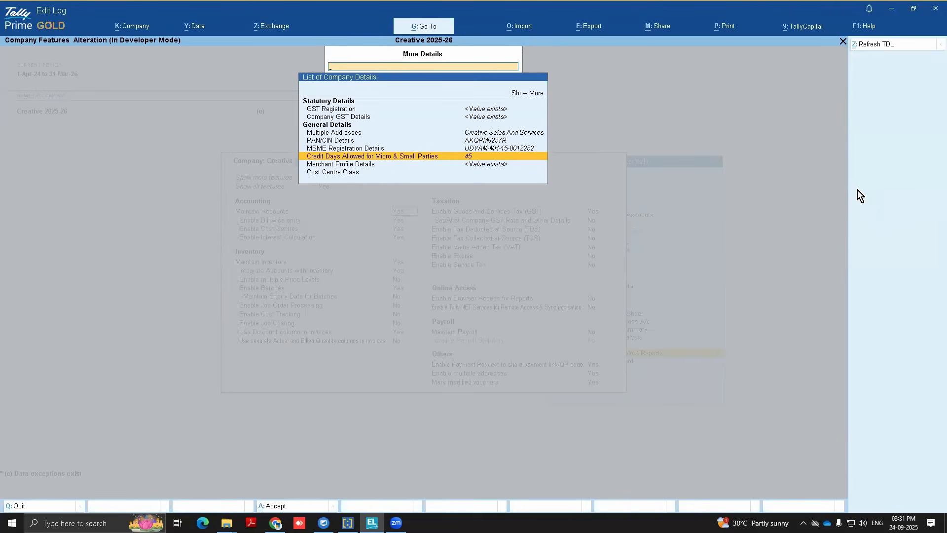
key("Return")
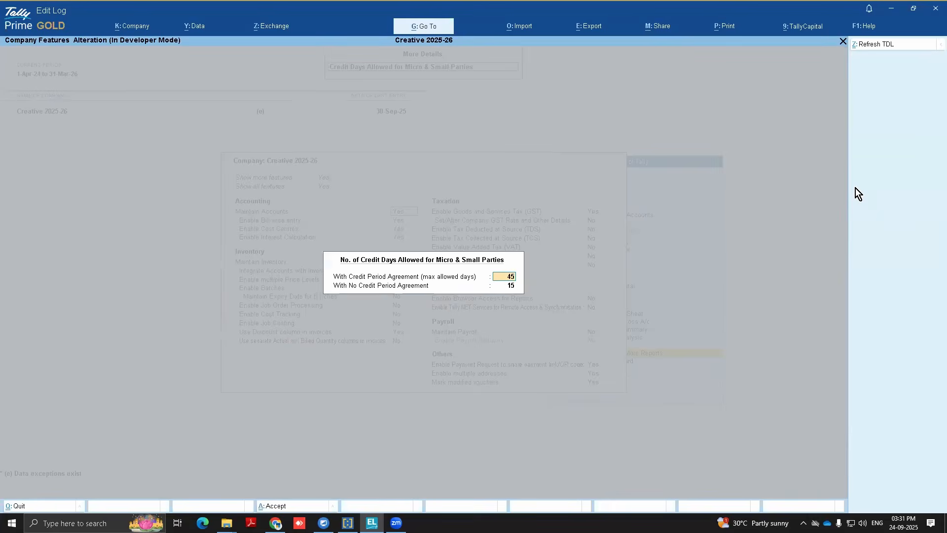
key("Return")
key("Return")
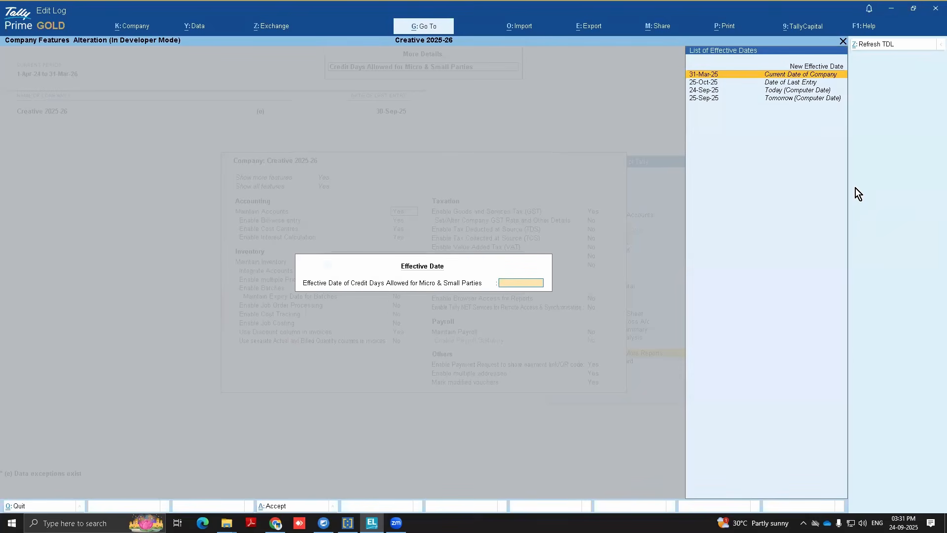
type("1.4.25")
key("Return")
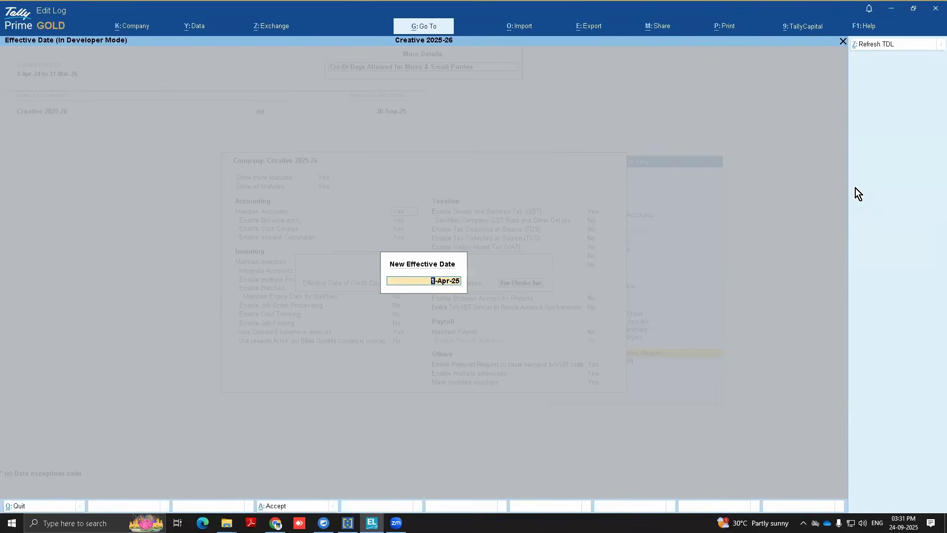
key("Return")
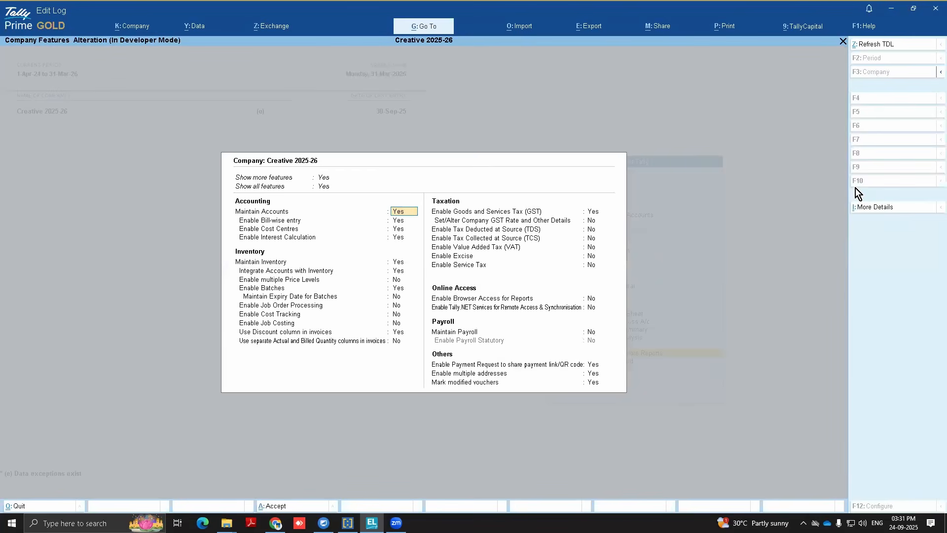
key("ctrl+a")
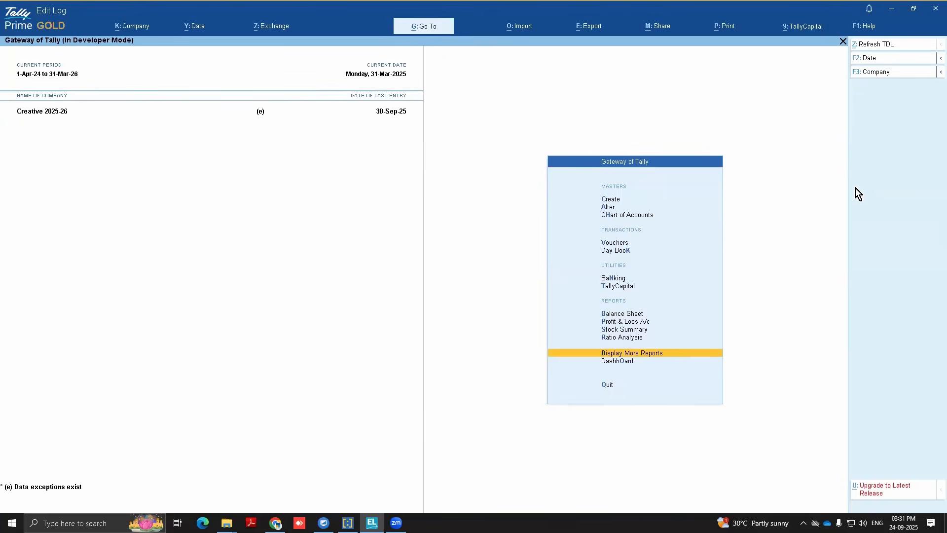
Open MSME Form 1 Annexure via Statutory Reports > MSME Reports and pick Techguy Technologies Private Limited.
key("Return")
key("o")
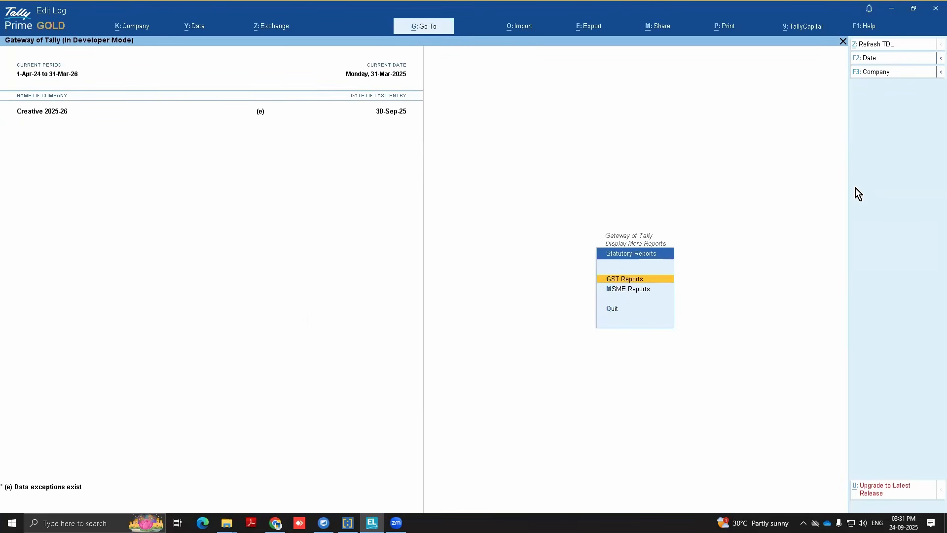
key("Down")
key("Return")
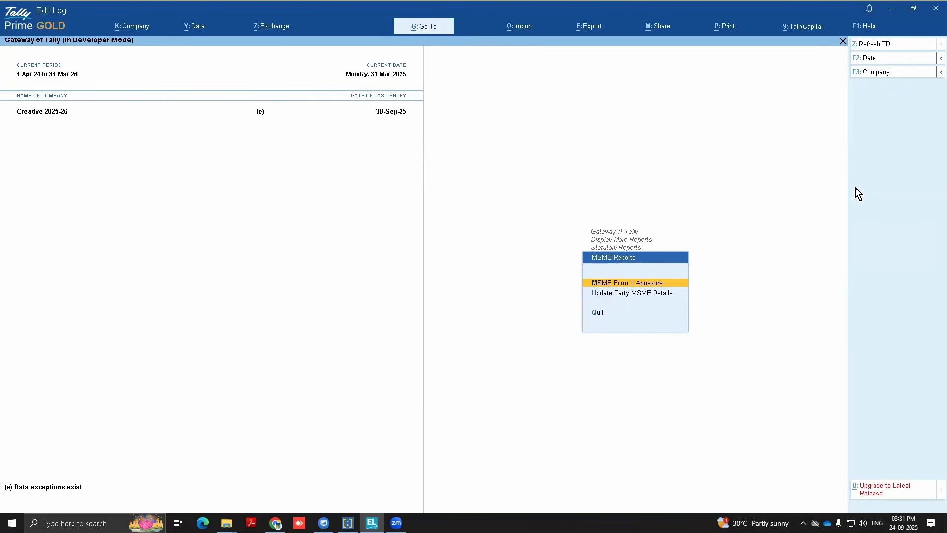
key("Return")
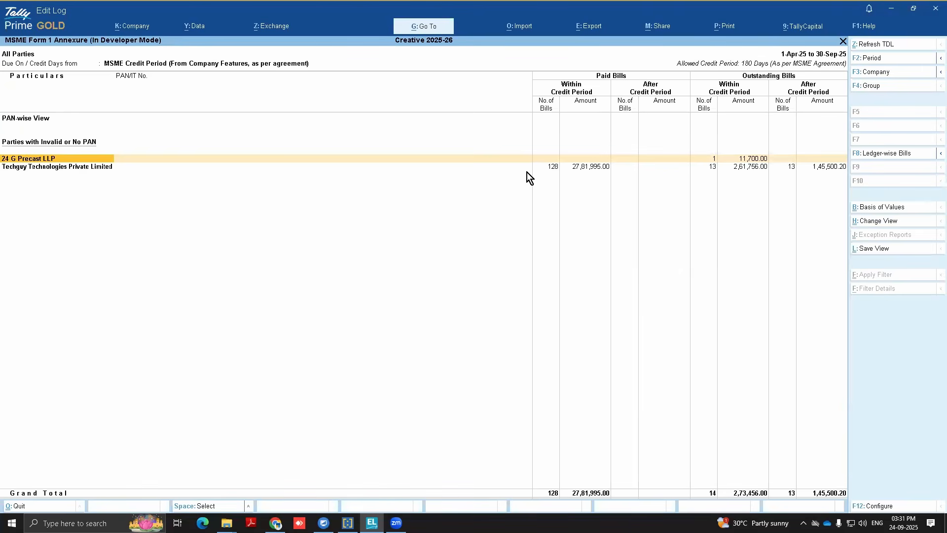
left_click(548, 168)
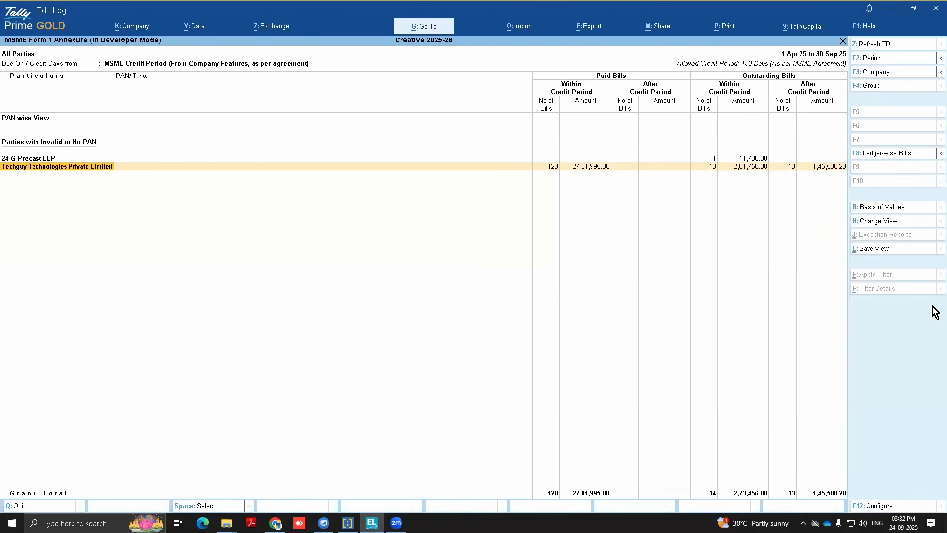
Drill into Techguy Technologies Private Limited's bill-wise MSME details and browse its April bills.
key("Return")
key("Down")
key("Down")
key("Down")
key("Down")
key("Down")
key("Down")
key("Down")
key("Down")
key("Down")
key("Down")
key("Down")
key("Down")
key("Down")
key("Down")
key("Down")
key("Down")
key("Down")
key("Down")
key("Down")
key("Down")
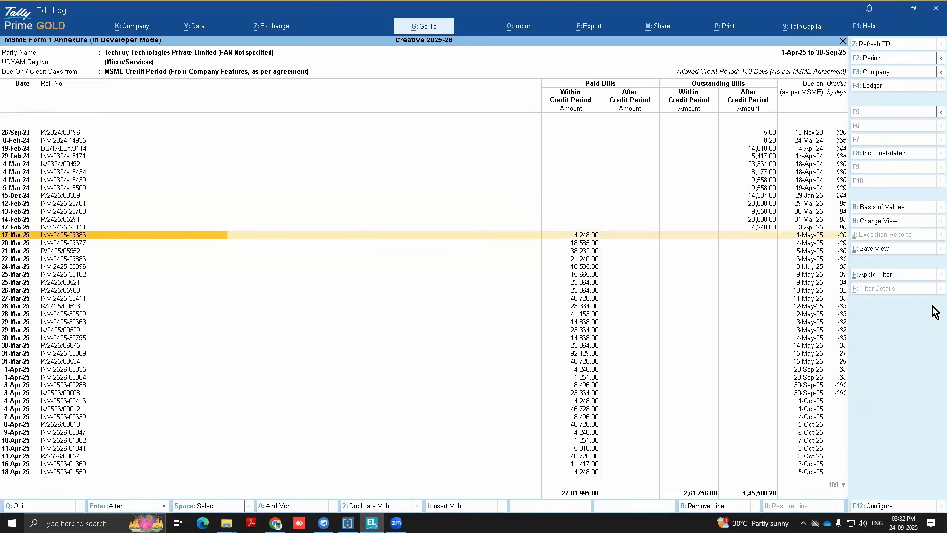
key("Down")
key("Down")
key("Down")
key("Down")
key("Down")
key("Down")
key("Down")
key("Down")
key("Down")
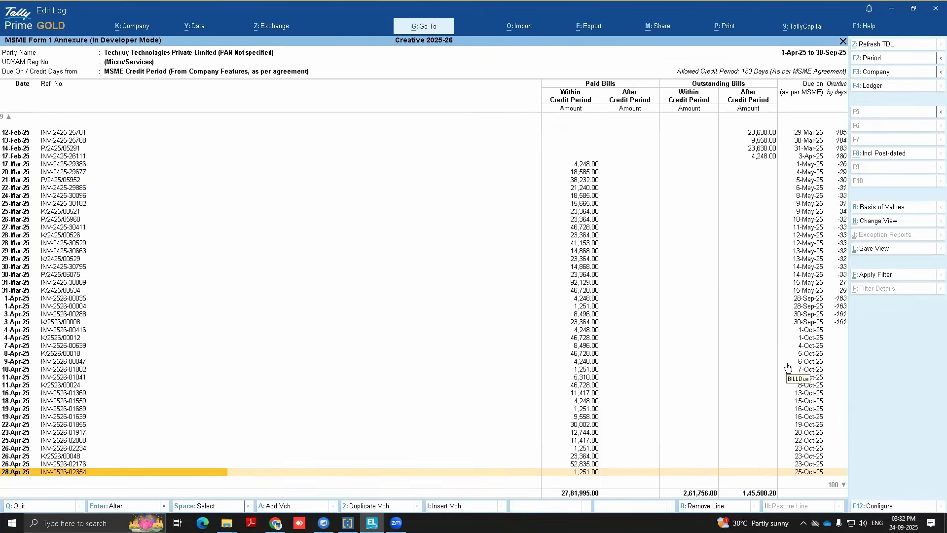
key("Home")
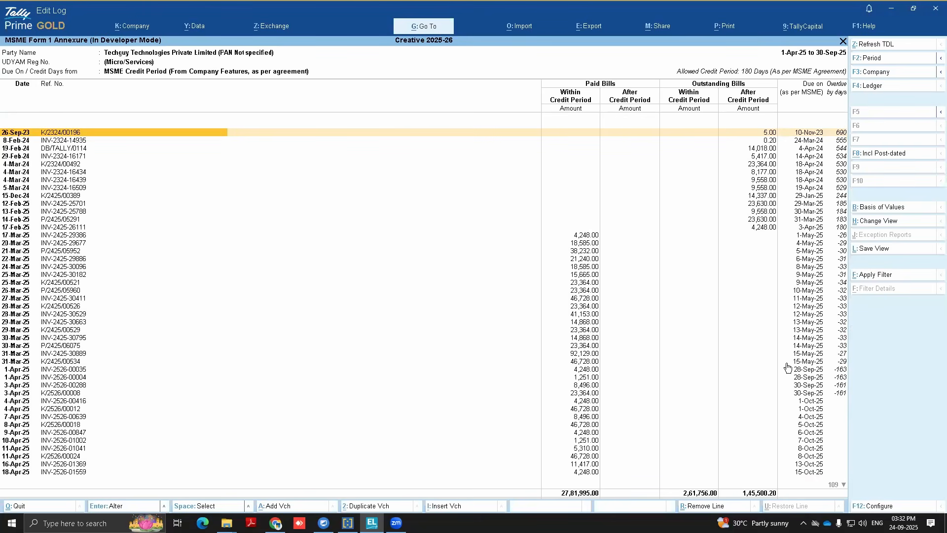
Set Show Cleared On to Yes so the report shows bill clearance dates.
key("F12")
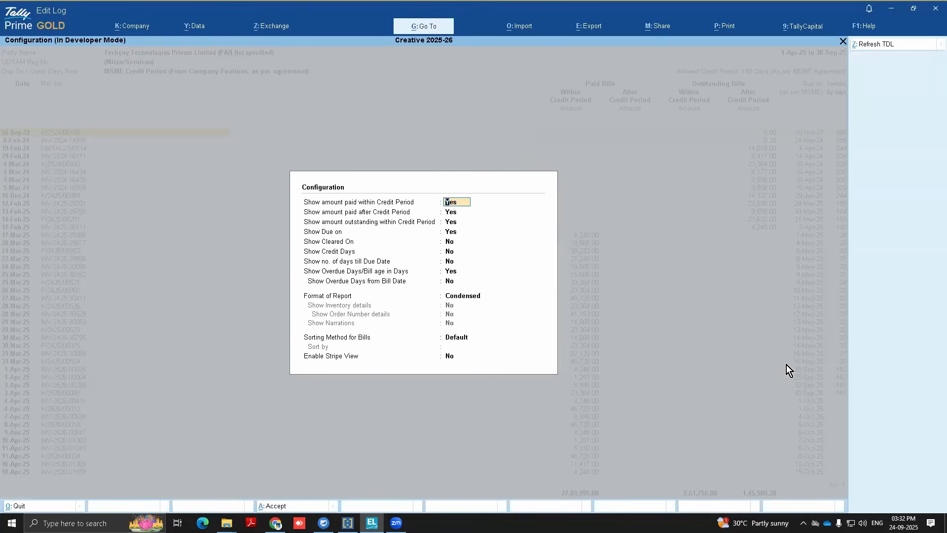
key("Return")
key("Return")
key("Return")
key("Return")
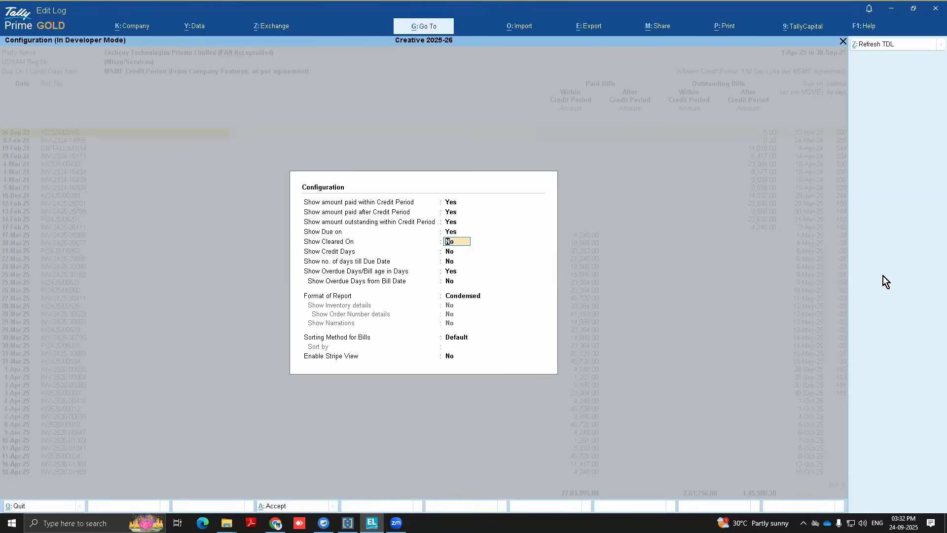
type("y")
key("Return")
key("ctrl+a")
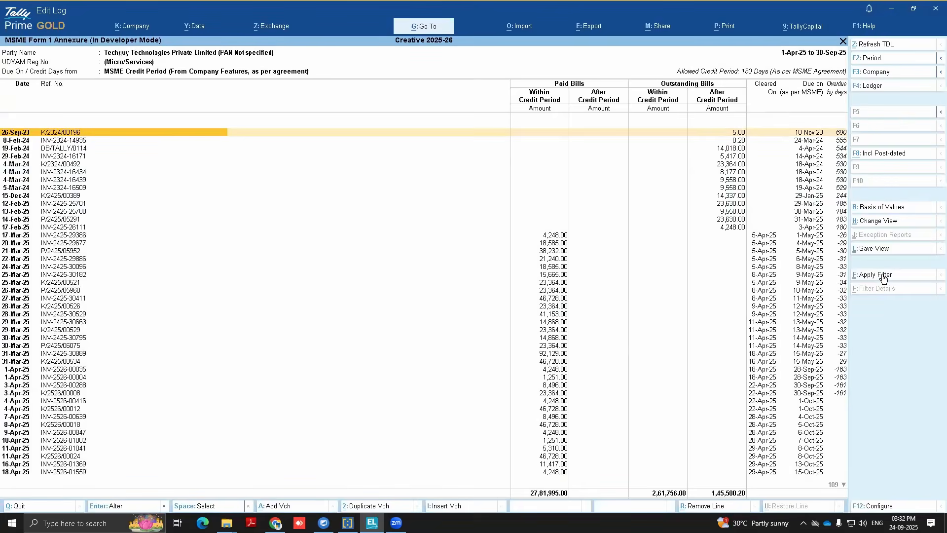
Mark the 20-Mar-25 and 30-Mar-25 bills and expand INV-2425-30795's payment details.
key("Down")
key("Down")
key("Down")
key("Down")
key("Down")
key("Down")
key("Down")
key("Down")
key("Down")
key("Down")
key("Down")
key("Down")
key("Down")
key("Down")
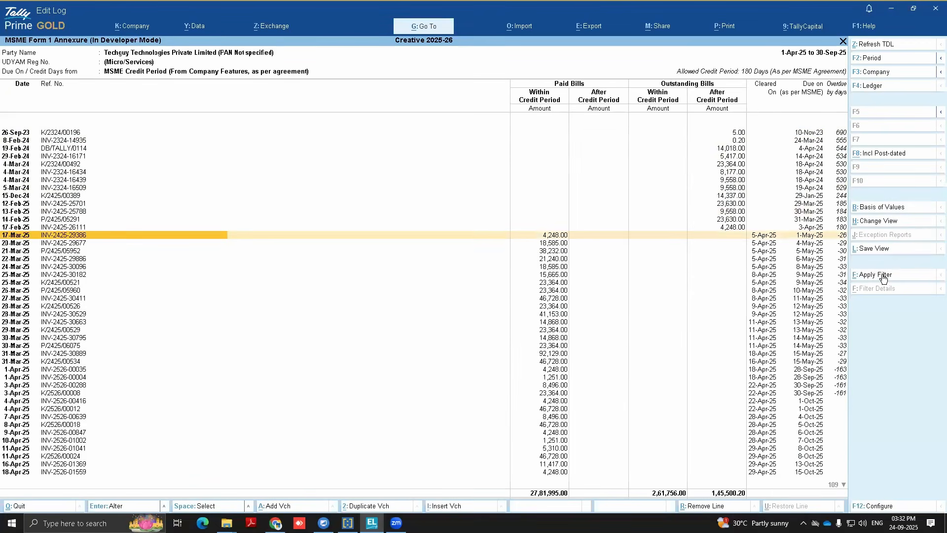
key("space")
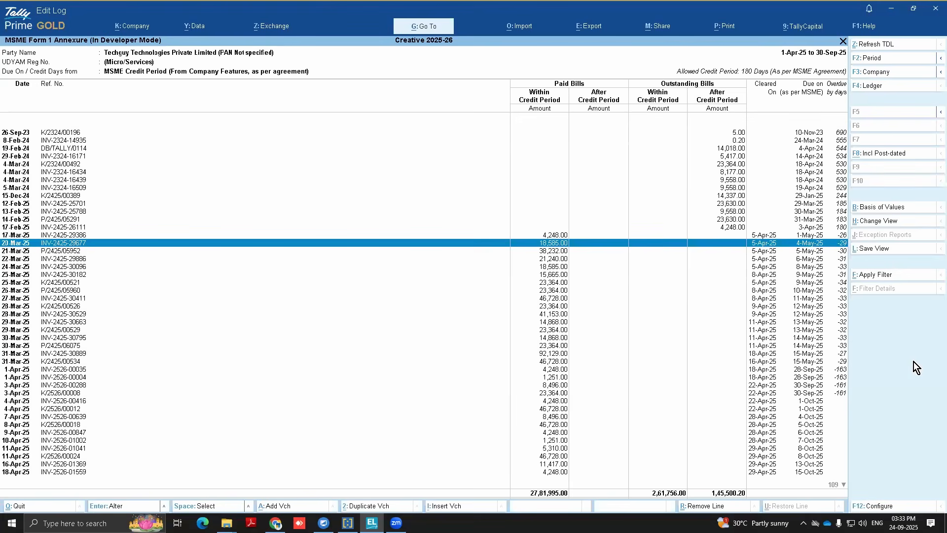
key("Up")
key("Up")
key("Up")
key("Up")
key("Up")
key("Up")
key("Up")
key("Up")
key("Up")
key("Up")
key("Up")
key("Up")
key("Up")
key("Up")
key("Down")
key("Down")
key("Down")
key("Down")
key("Down")
key("Down")
key("Down")
key("Down")
key("Down")
key("Down")
key("Down")
key("Down")
key("Down")
key("Down")
key("Up")
key("Up")
key("Up")
key("Up")
key("Up")
key("Up")
key("Up")
key("Up")
key("Up")
key("Up")
key("Up")
key("Up")
key("Up")
key("Up")
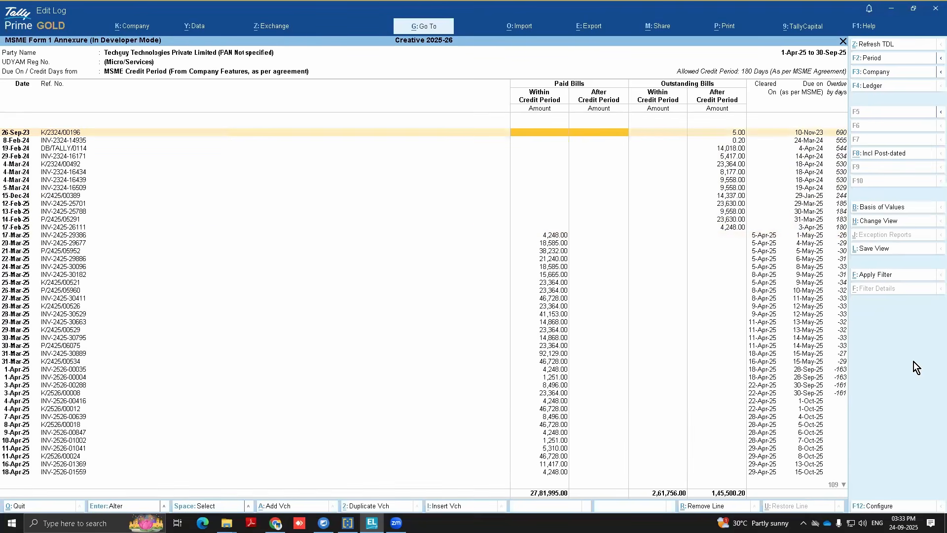
key("Down")
key("Down")
key("Down")
key("Down")
key("Down")
key("Down")
key("Down")
key("Down")
key("Down")
key("Down")
key("Down")
key("Down")
key("Down")
key("Down")
key("Down")
key("Down")
key("Down")
key("Down")
key("Down")
key("Down")
key("Down")
key("Down")
key("Down")
key("Down")
key("Down")
key("Down")
key("Down")
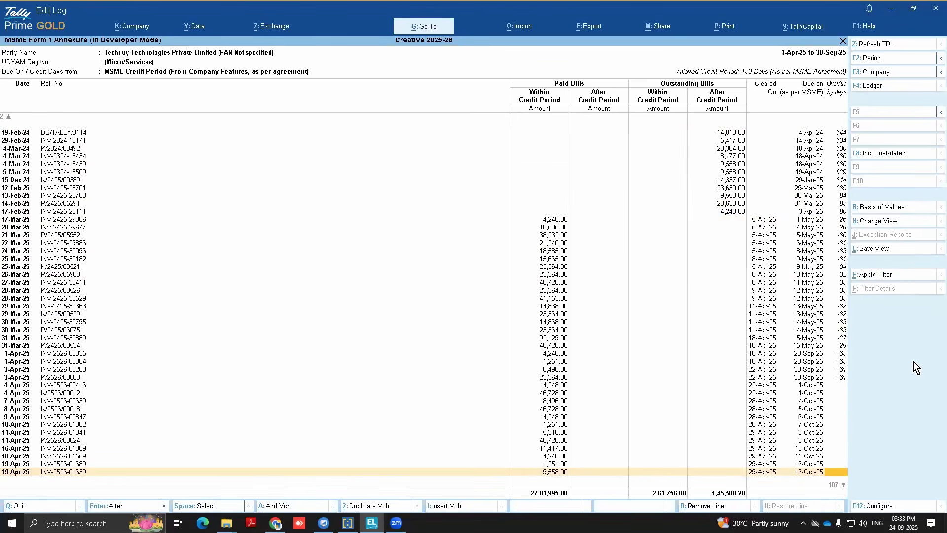
key("Down")
key("Down")
key("Down")
key("Down")
key("Down")
key("Down")
key("Down")
key("Down")
key("Down")
key("Up")
key("Up")
key("Up")
key("Up")
key("Up")
key("Up")
key("Up")
key("Up")
key("Up")
key("Up")
key("Up")
key("Up")
key("Up")
key("Up")
key("Up")
key("Up")
key("Up")
key("Up")
key("Up")
key("Up")
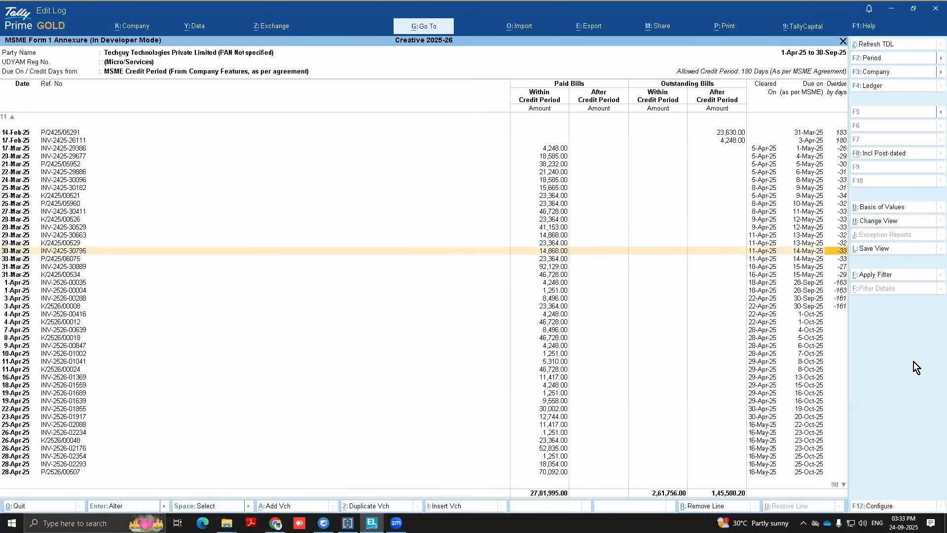
key("space")
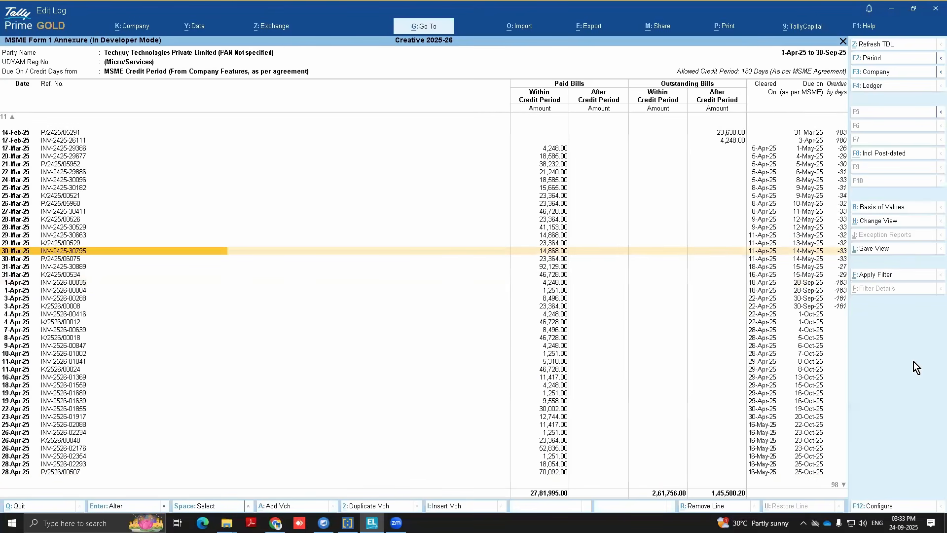
key("shift+Return")
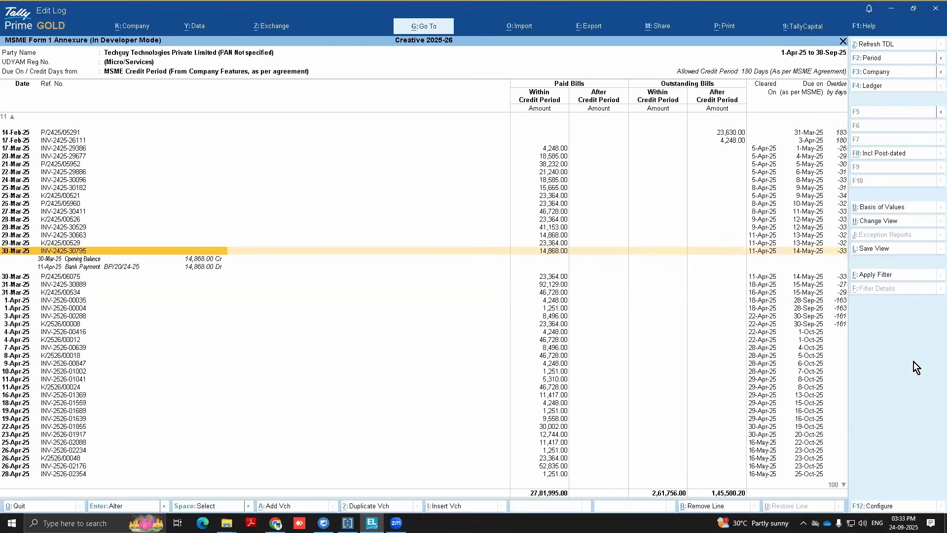
Jump to the list's end and inspect invoice INV-2526-11716's Purchase 603 and bank payment lines.
key("alt+F5")
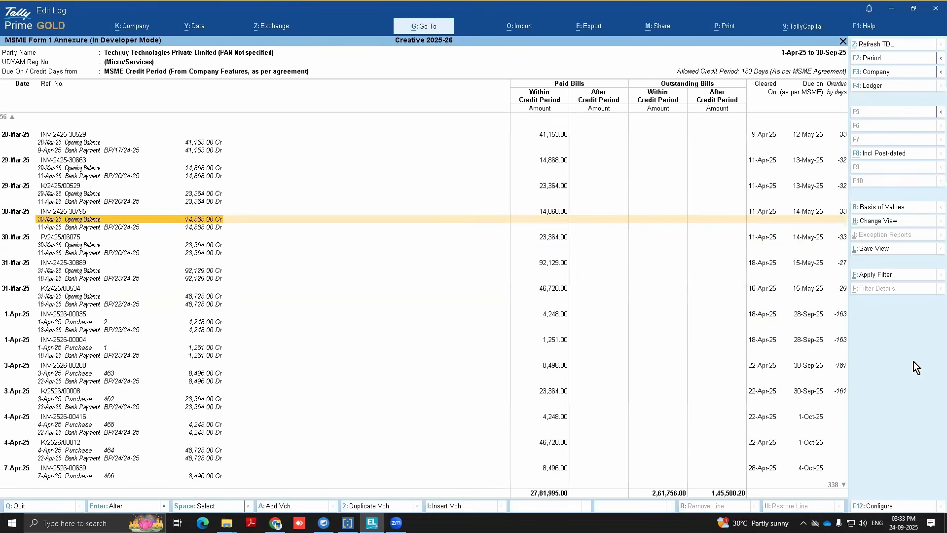
key("End")
key("Up")
key("Up")
key("Up")
key("Up")
key("Up")
key("Up")
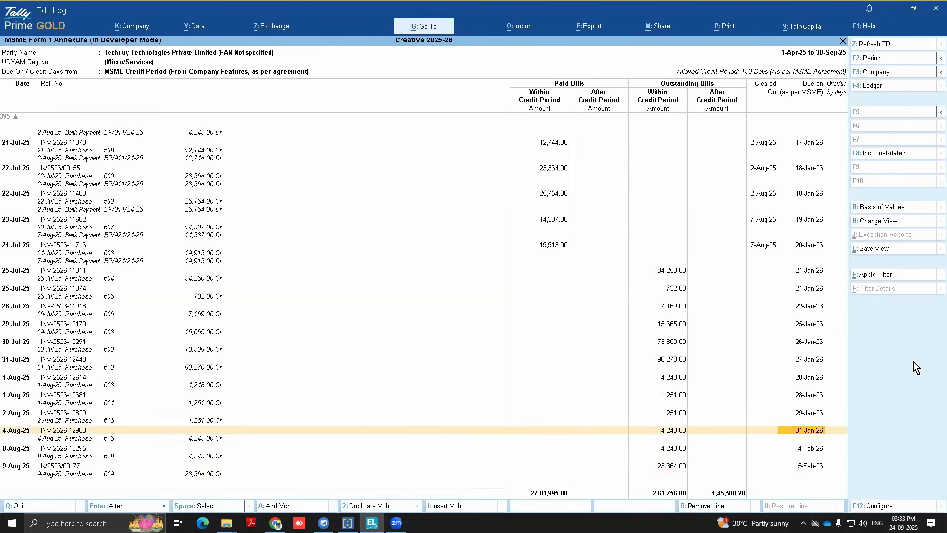
key("Up")
key("Up")
key("Up")
key("Up")
key("Up")
key("Up")
key("Up")
key("Up")
key("Up")
key("Up")
key("Up")
key("Up")
key("Up")
key("Up")
key("Up")
key("Up")
key("Up")
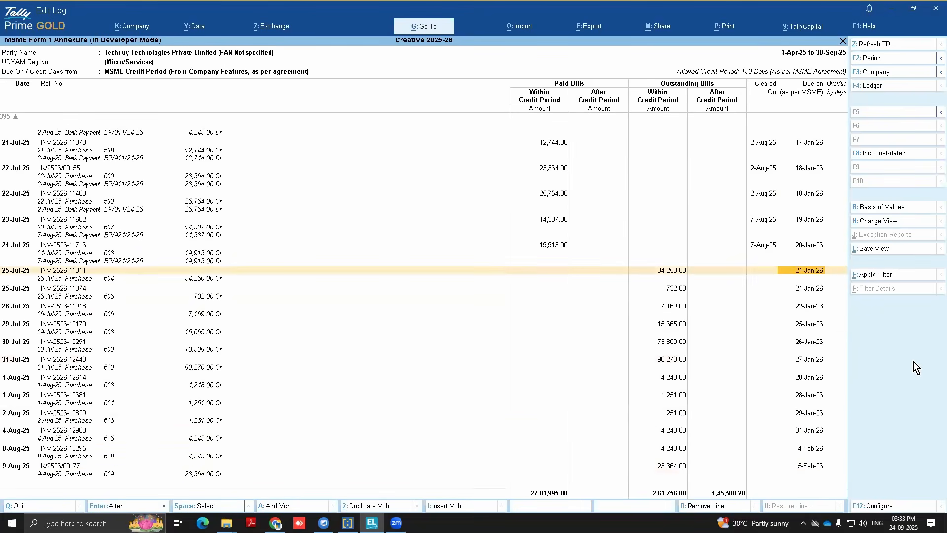
key("Up")
key("Up")
key("Up")
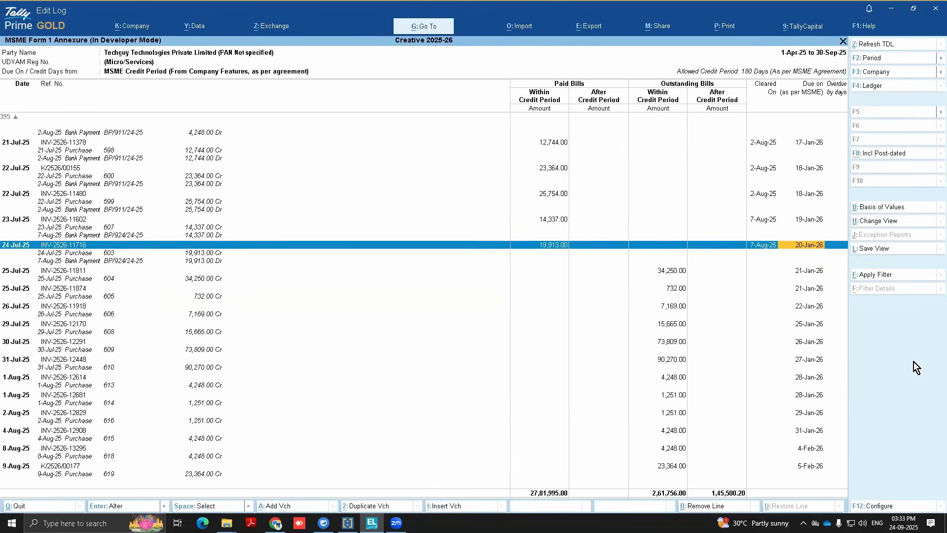
key("Down")
key("Down")
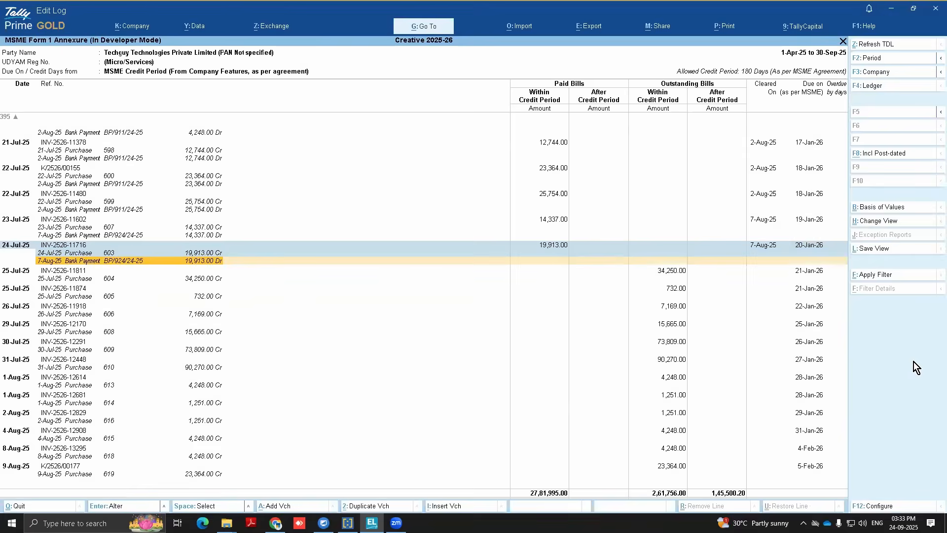
key("Up")
key("space")
key("Down")
key("space")
key("Up")
key("Up")
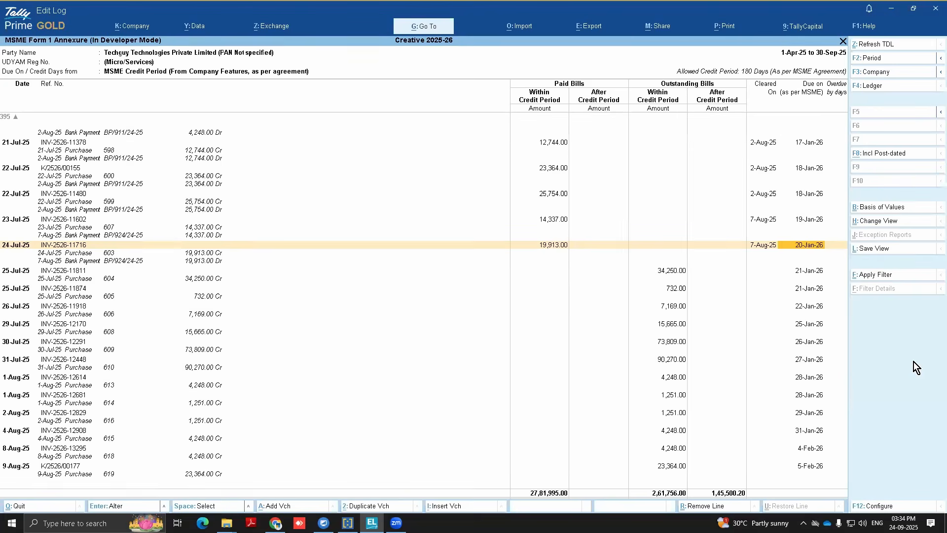
key("F11")
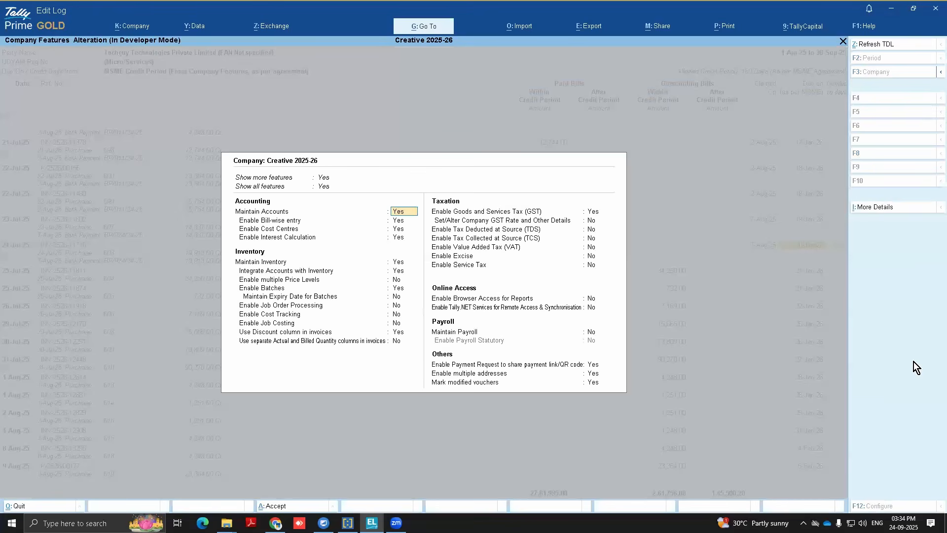
left_click(866, 212)
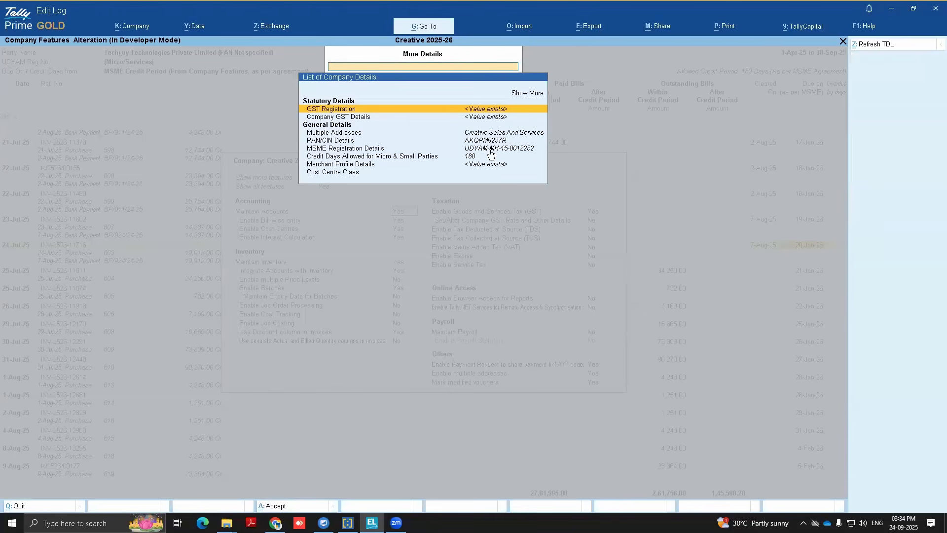
left_click(471, 157)
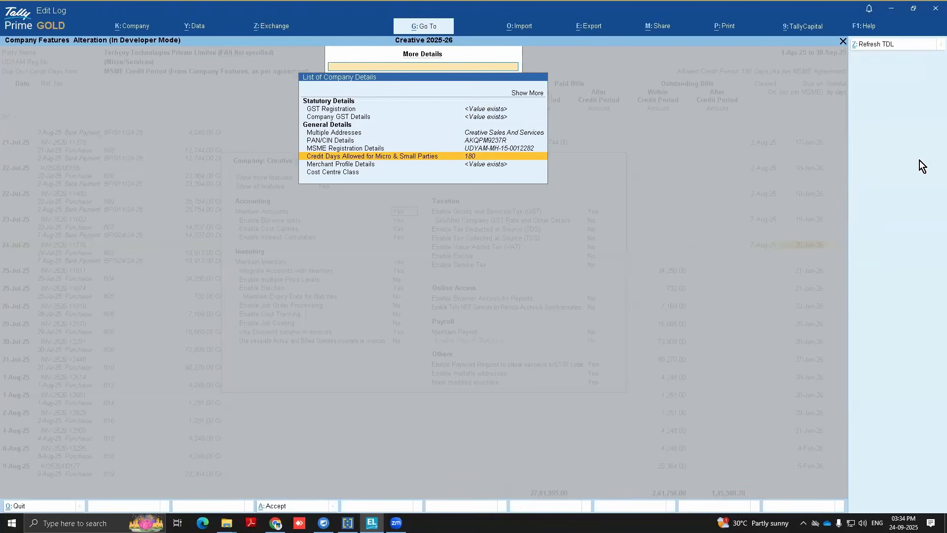
key("Escape")
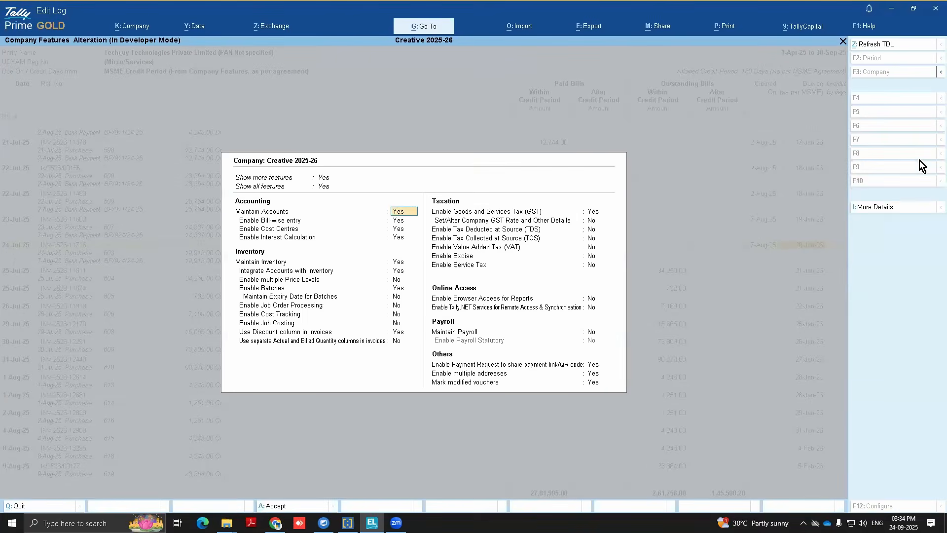
key("ctrl+a")
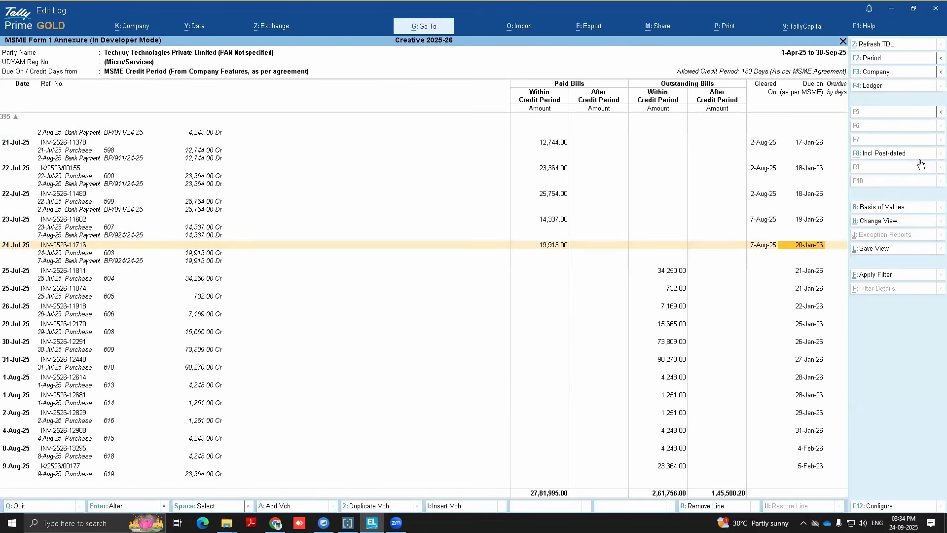
Back out through the all-parties summary, MSME Form 1 Annexure and MSME Reports to Gateway of Tally.
key("Escape")
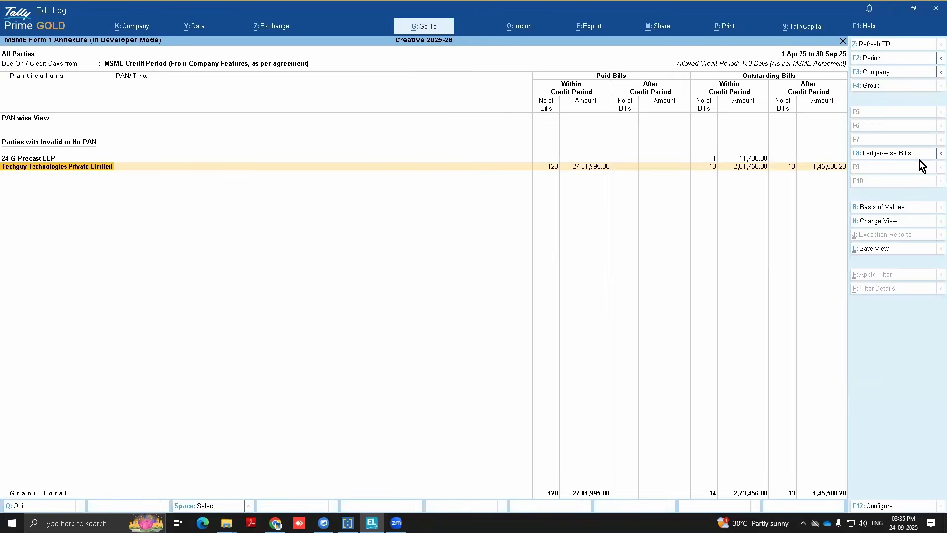
key("Escape")
key("Escape")
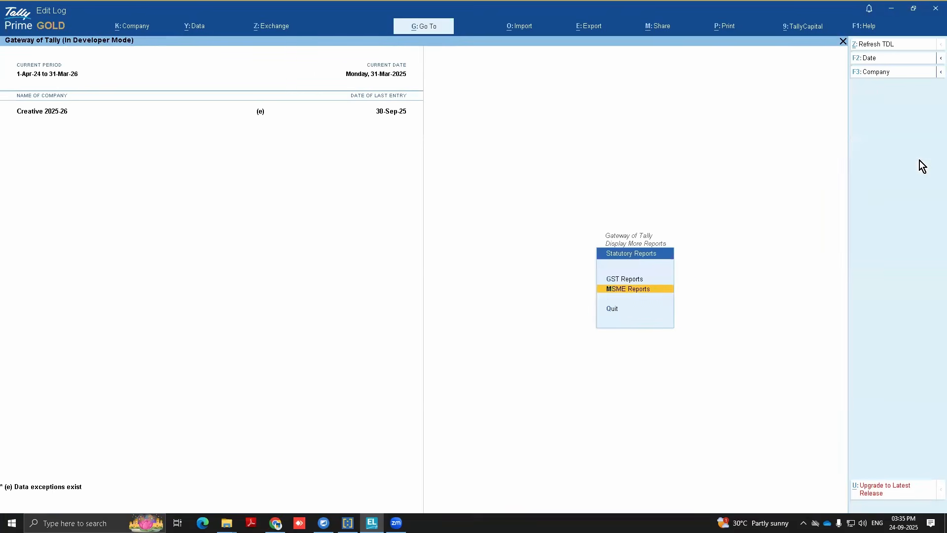
key("Escape")
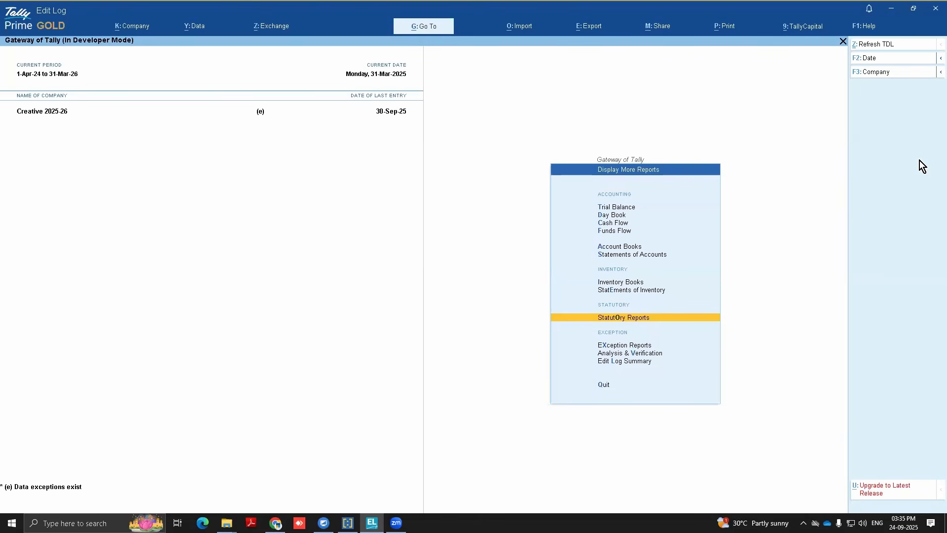
key("Escape")
key("Escape")
key("Escape")
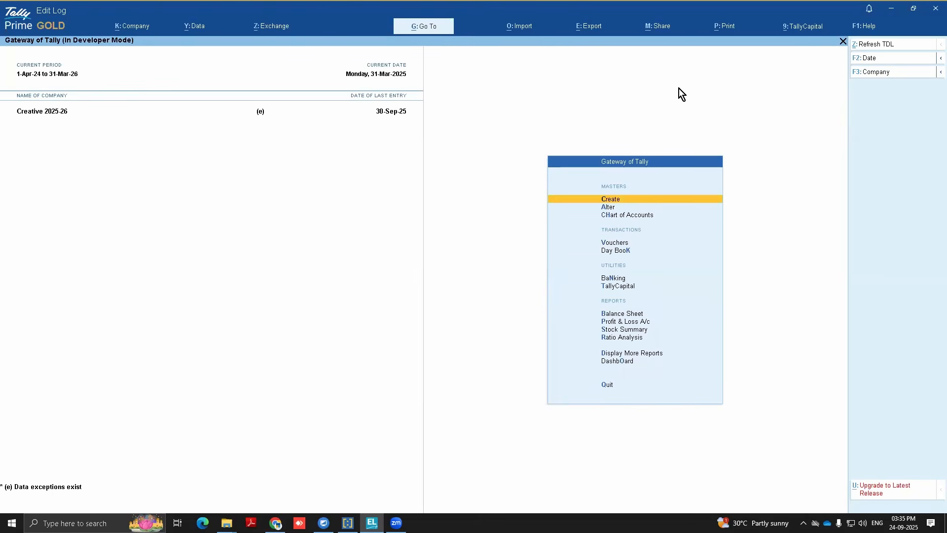
Open GST Rate Setup via Go To and choose Stock Items from the List of Masters.
left_click(434, 33)
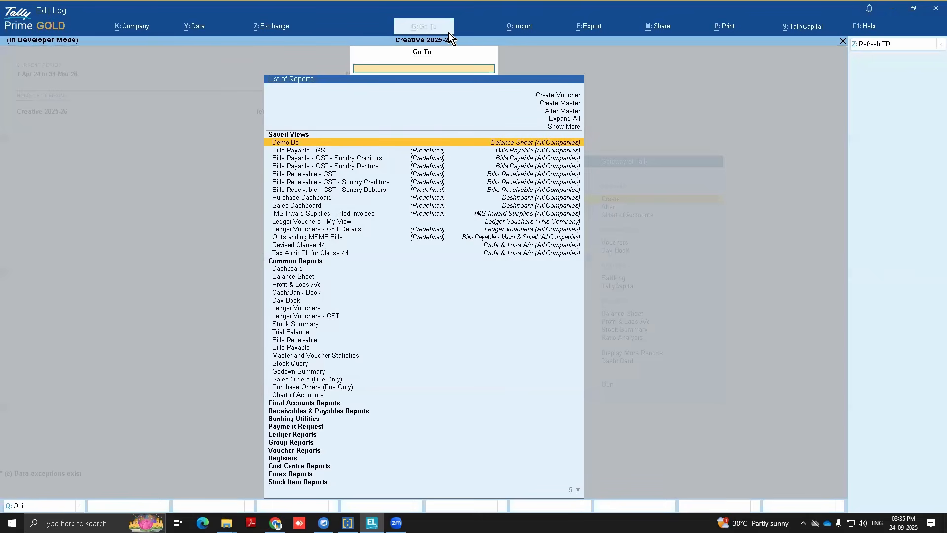
type("Gst Rate Se")
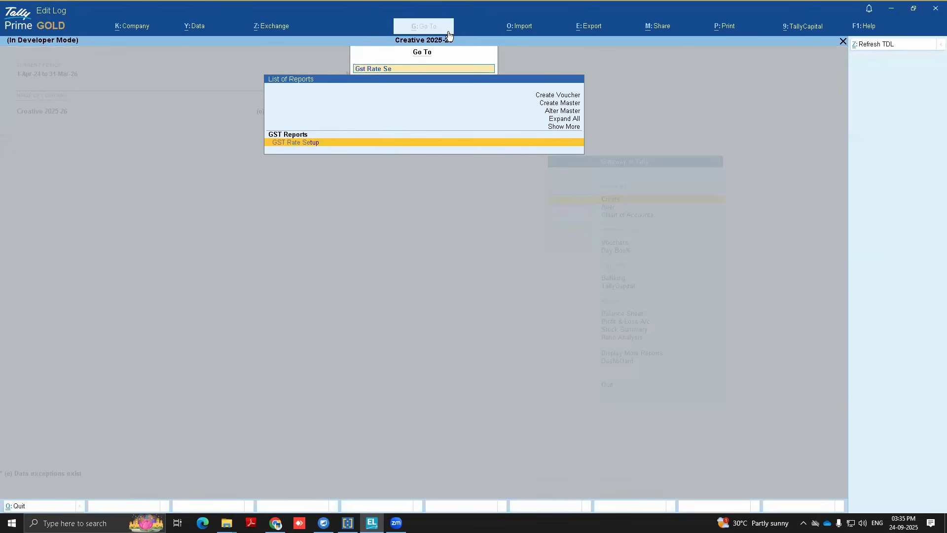
key("Return")
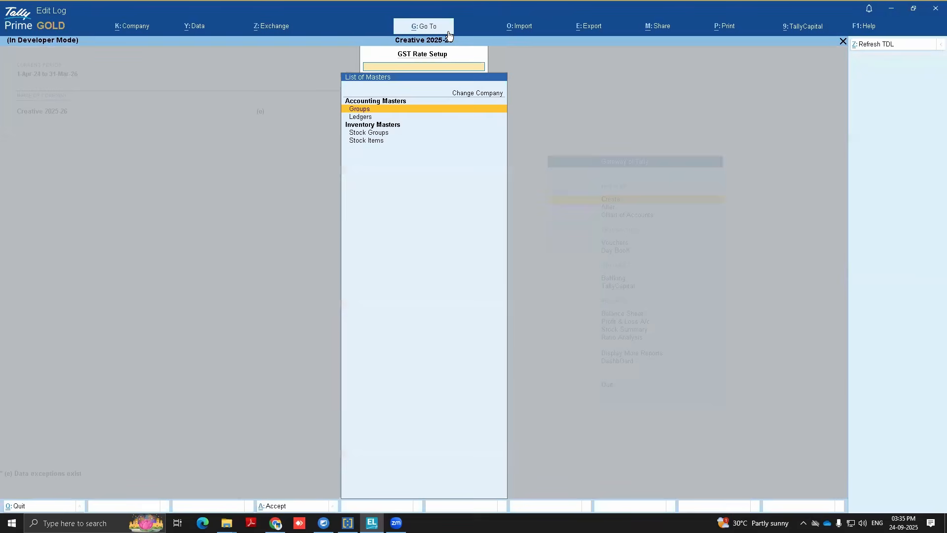
key("Down")
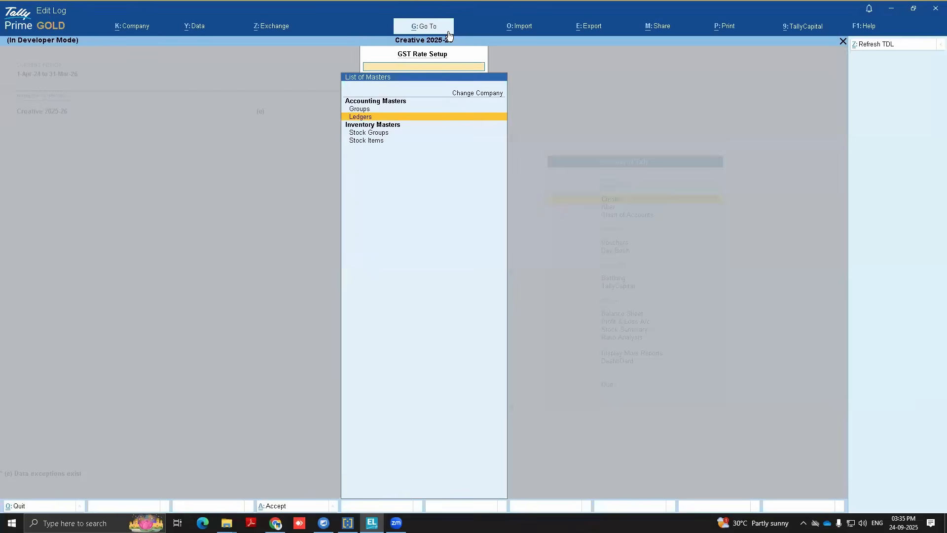
key("Down")
key("Down")
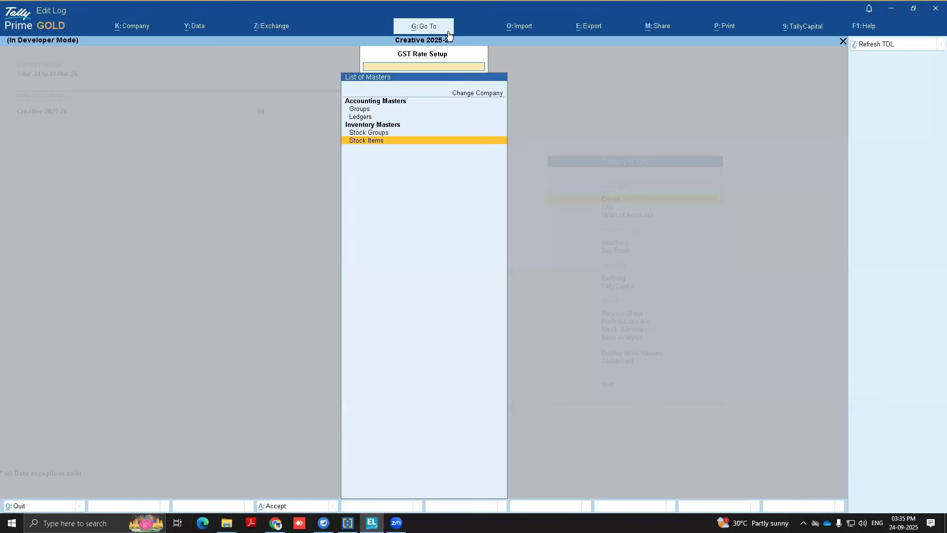
key("Return")
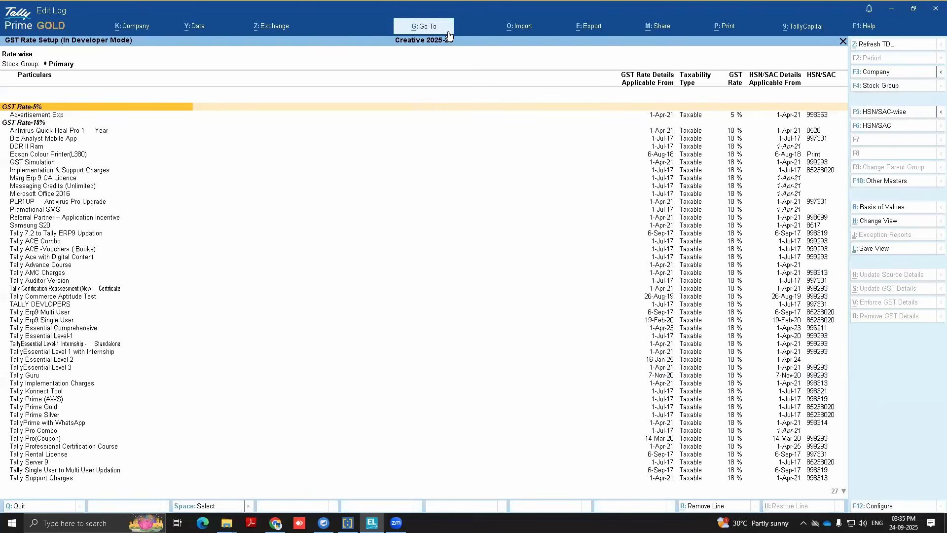
Toggle HSN/SAC-wise and back to Rate-wise, then drill into the GST Rate-18% group.
key("Down")
key("Down")
key("Up")
key("Up")
key("Down")
key("Down")
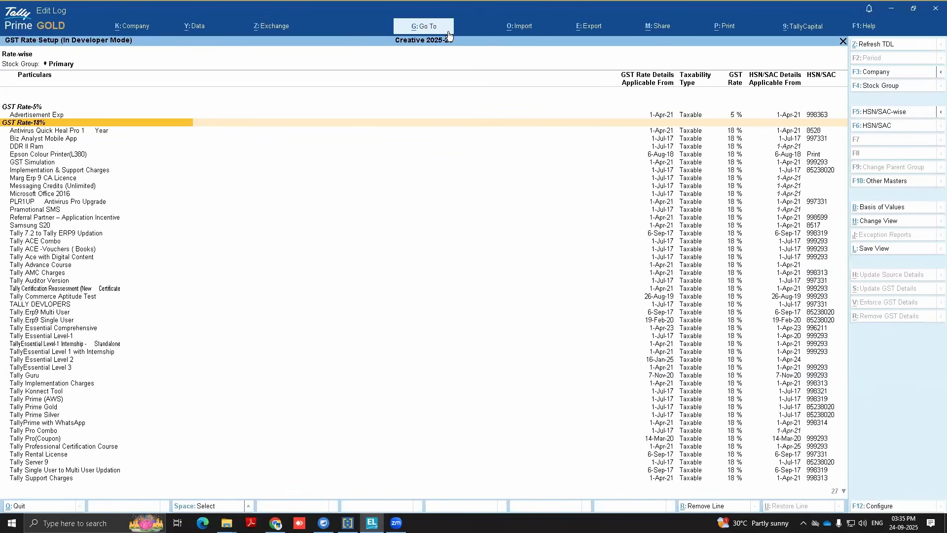
left_click(908, 113)
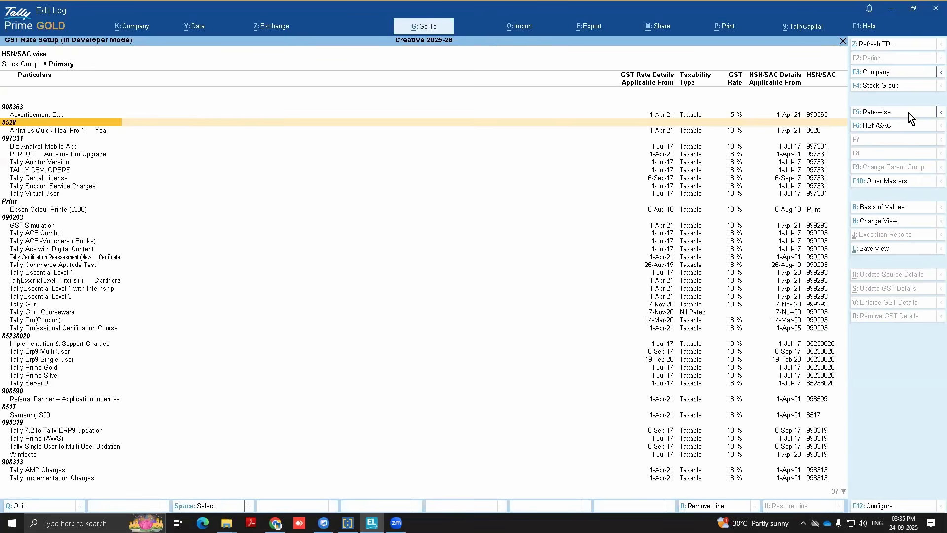
left_click(909, 114)
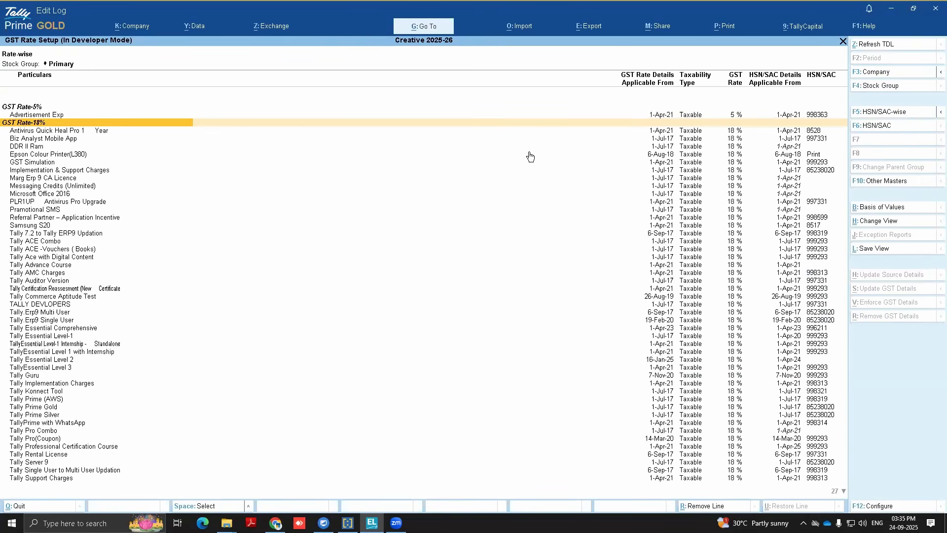
key("Down")
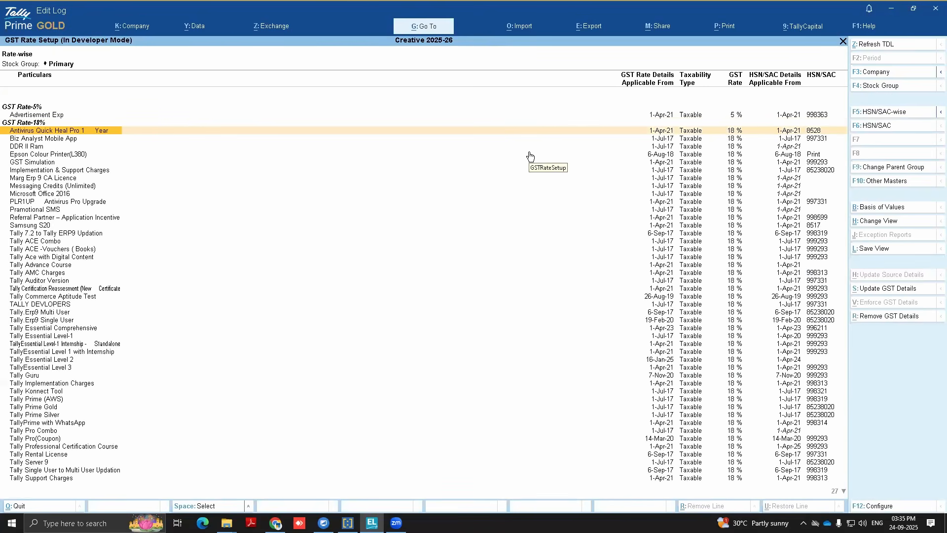
key("Up")
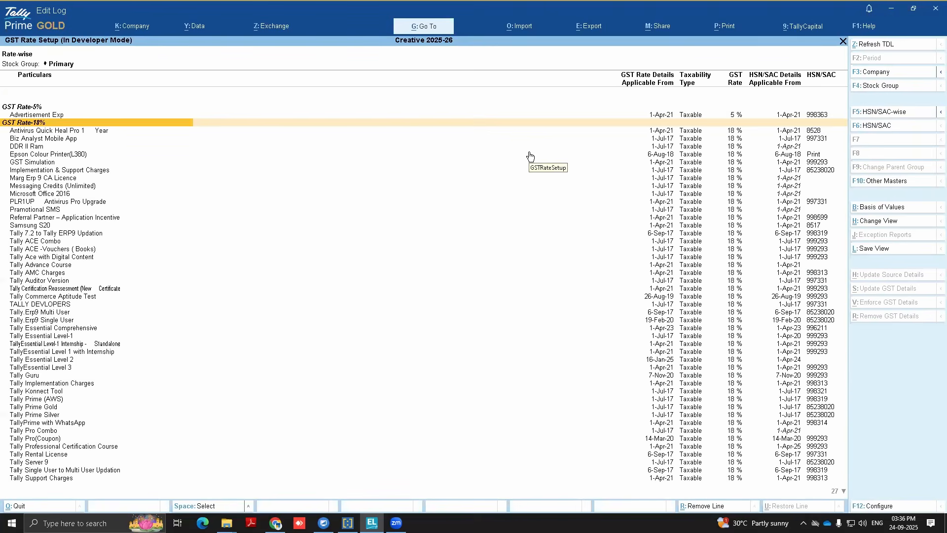
key("Return")
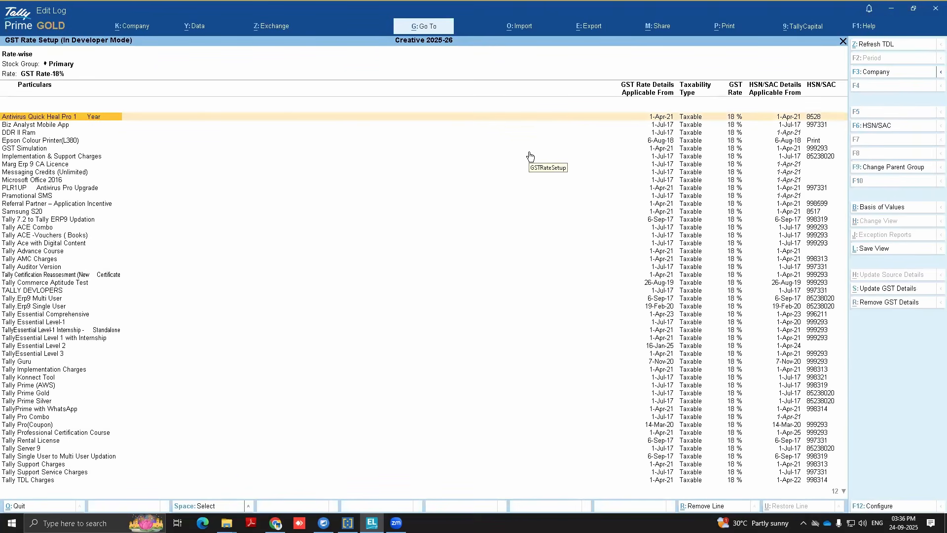
Select all 18% items, leaving out Messaging Credits (Unlimited), Microsoft Office 2016 and PLR1UP.
key("ctrl+space")
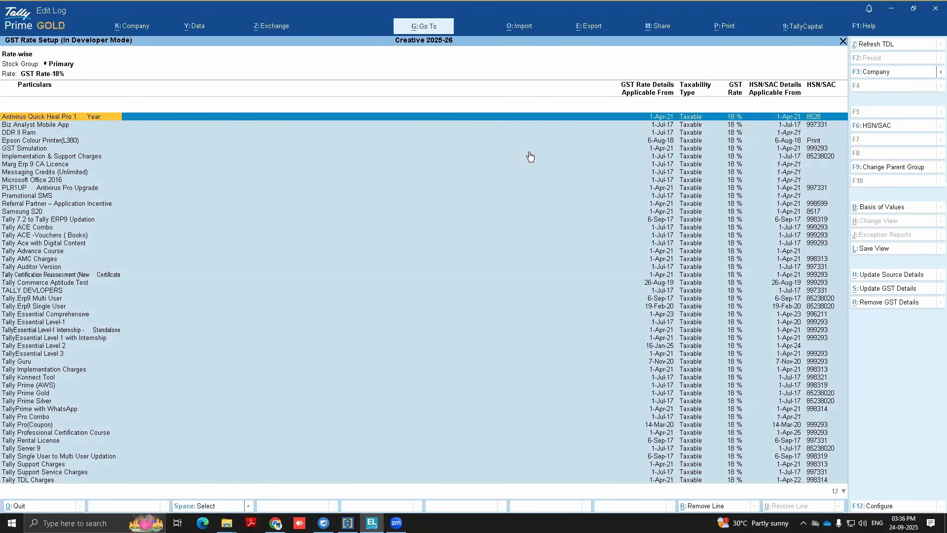
key("Down")
key("Down")
key("Down")
key("Down")
key("Down")
key("Down")
key("Down")
key("Down")
key("Down")
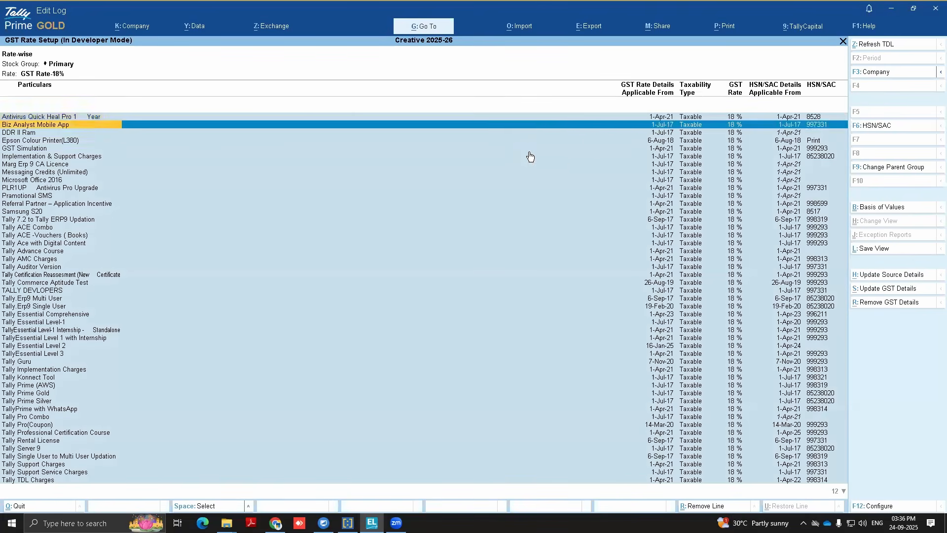
key("Down")
key("Up")
key("Up")
key("Up")
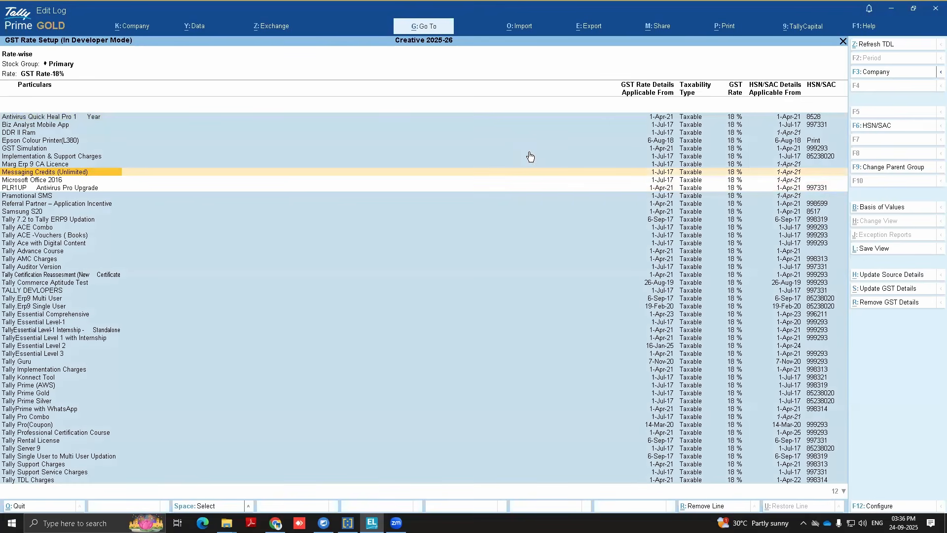
key("Down")
key("Down")
key("Up")
key("Down")
key("Down")
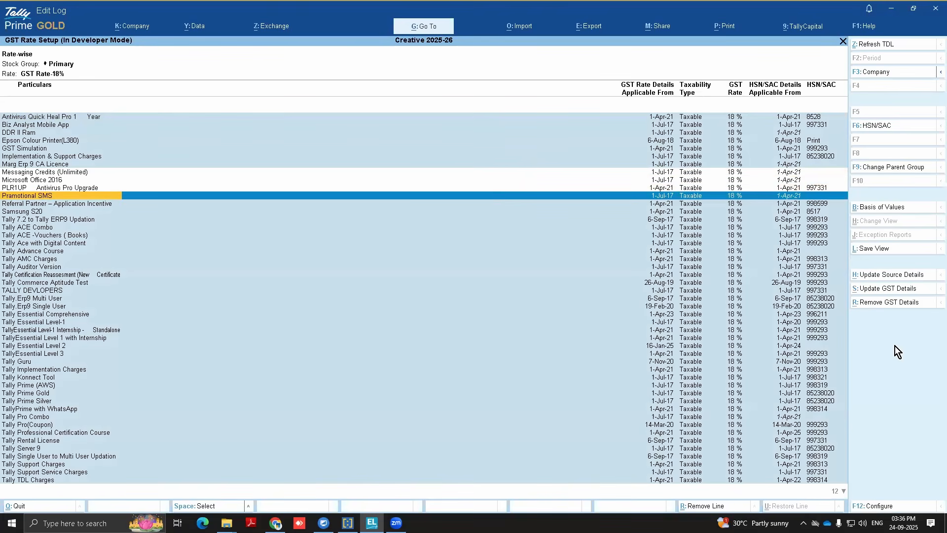
In bulk Update GST Details, skip HSN/SAC and set the marked items to Taxable at 5%.
left_click(910, 288)
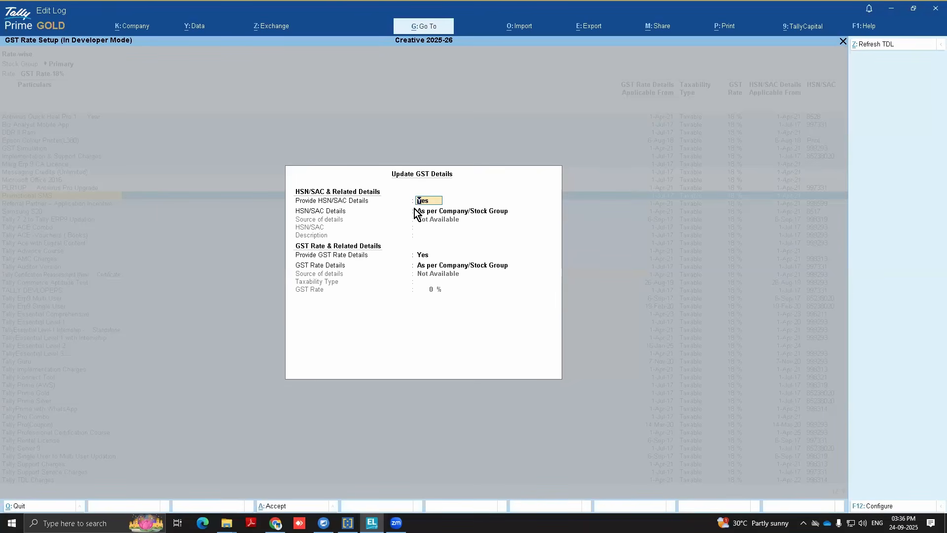
type("n")
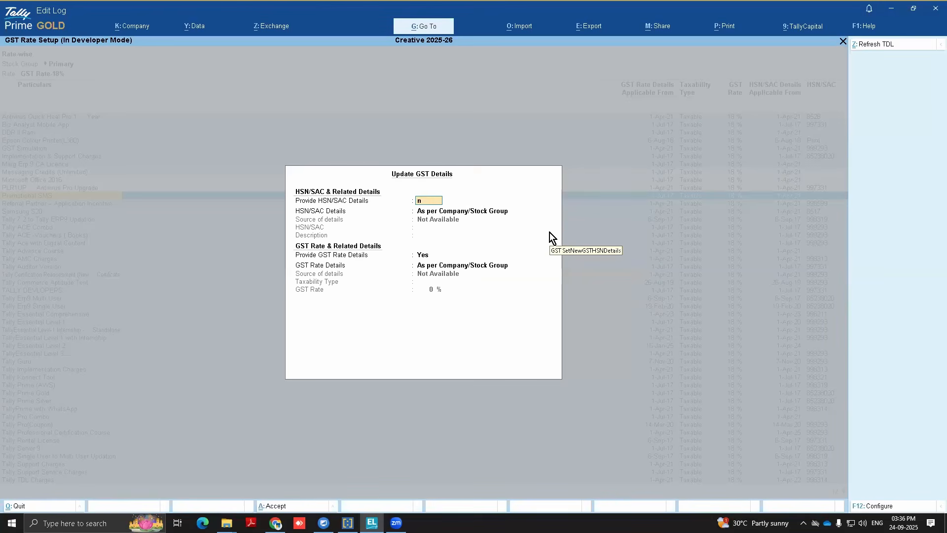
key("Return")
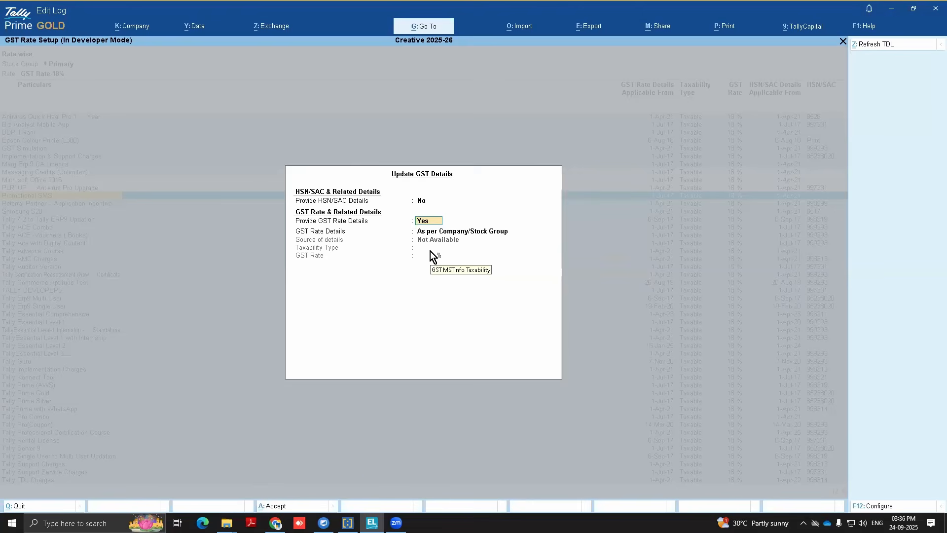
key("Return")
key("Down")
key("Return")
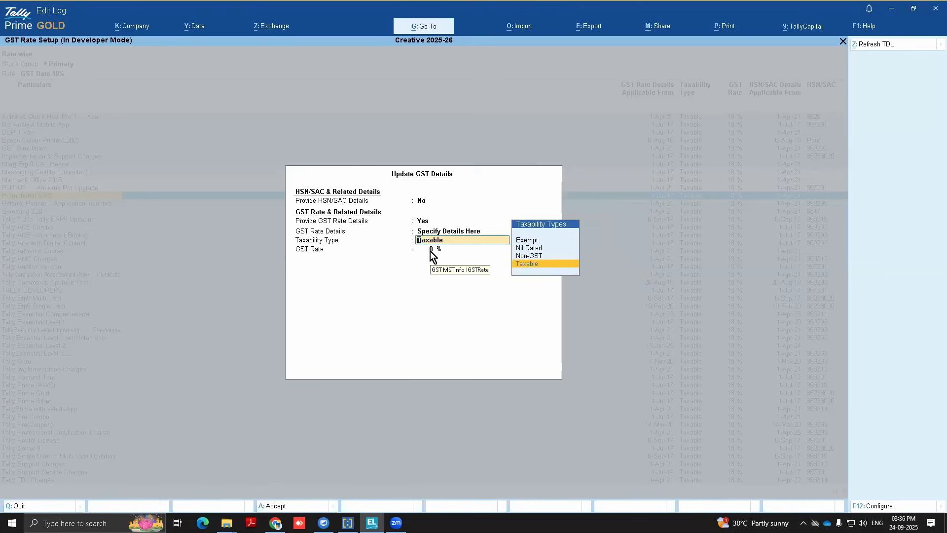
key("Return")
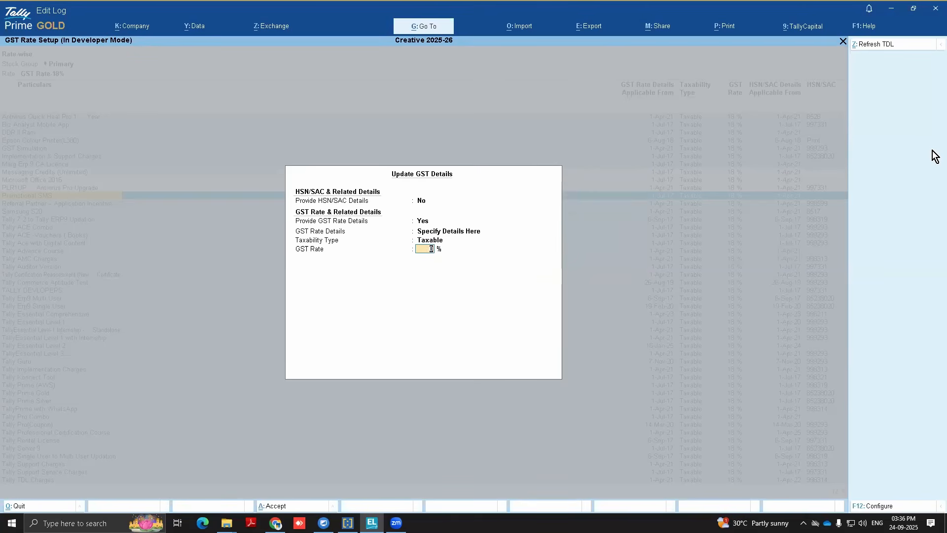
key("Return")
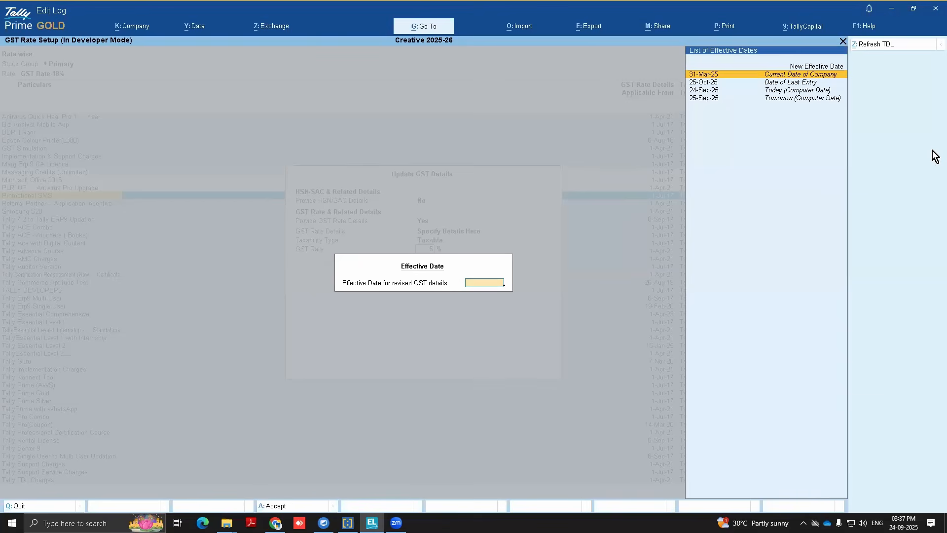
Make the 5% rate effective from a new date, 1.12.25, and accept the update.
key("Up")
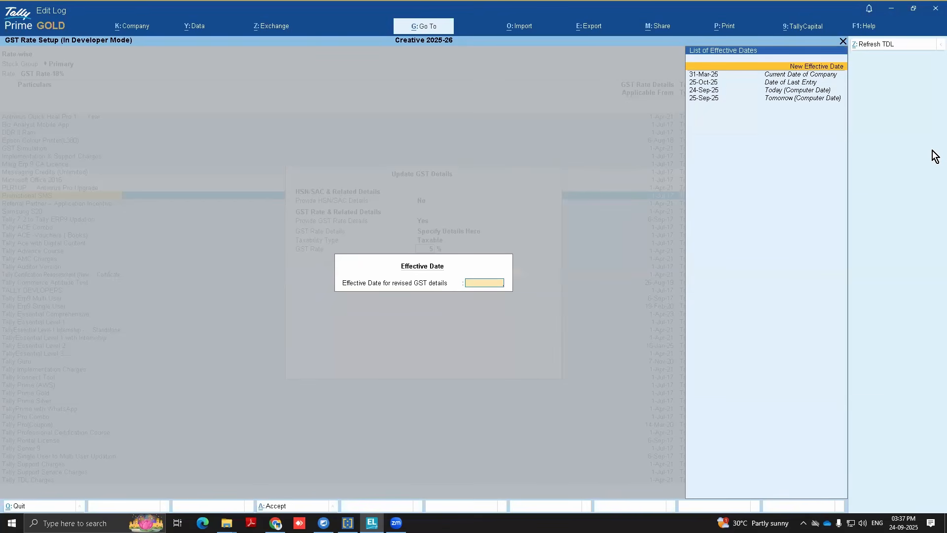
key("Down")
key("Down")
key("Down")
key("Down")
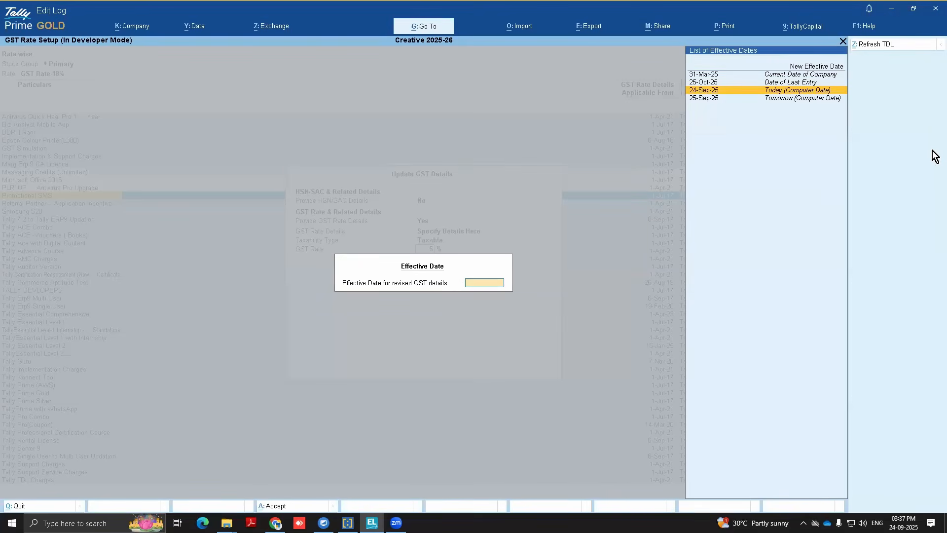
key("Up")
key("Up")
key("Up")
key("Up")
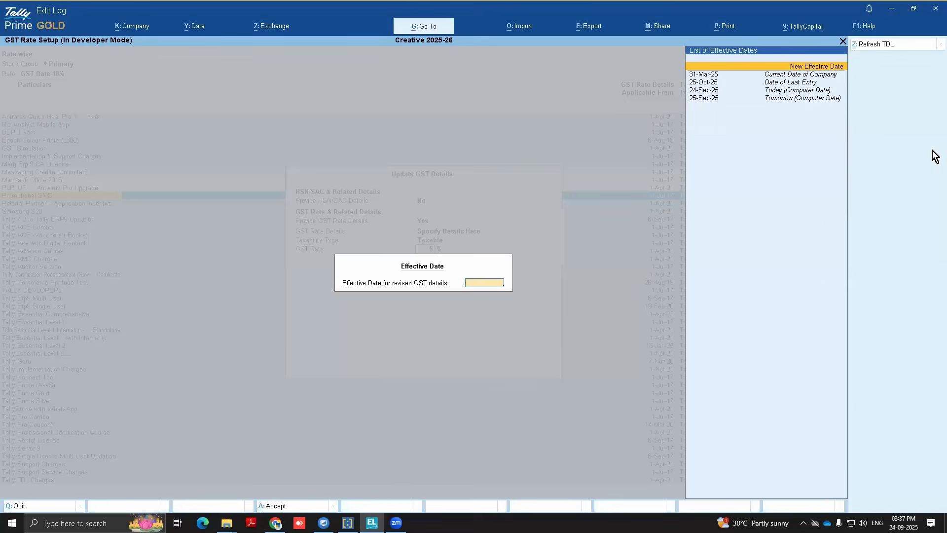
key("Return")
type("1.12.25")
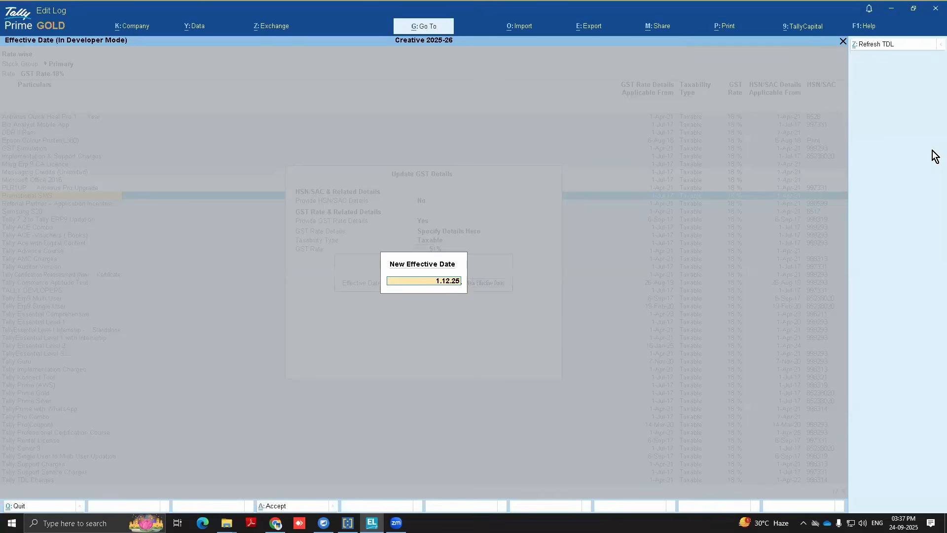
key("Return")
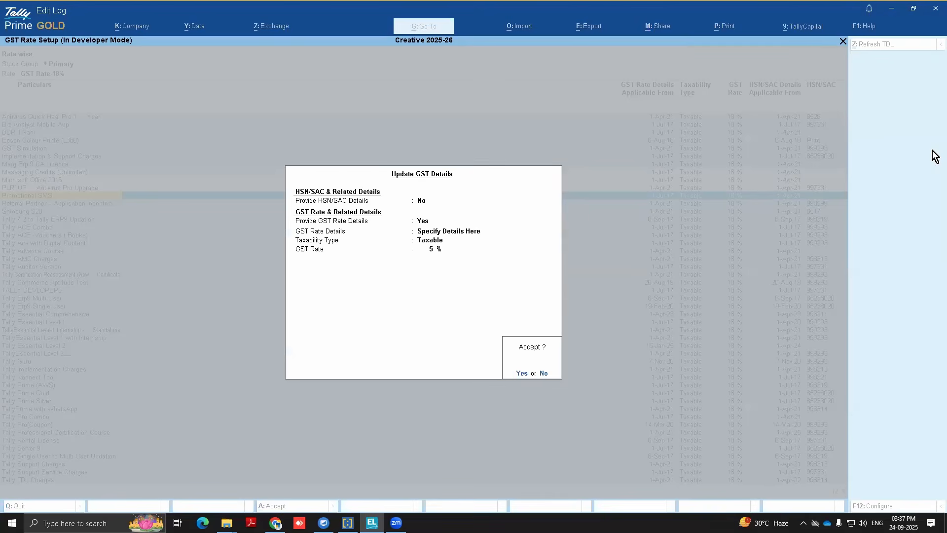
key("Return")
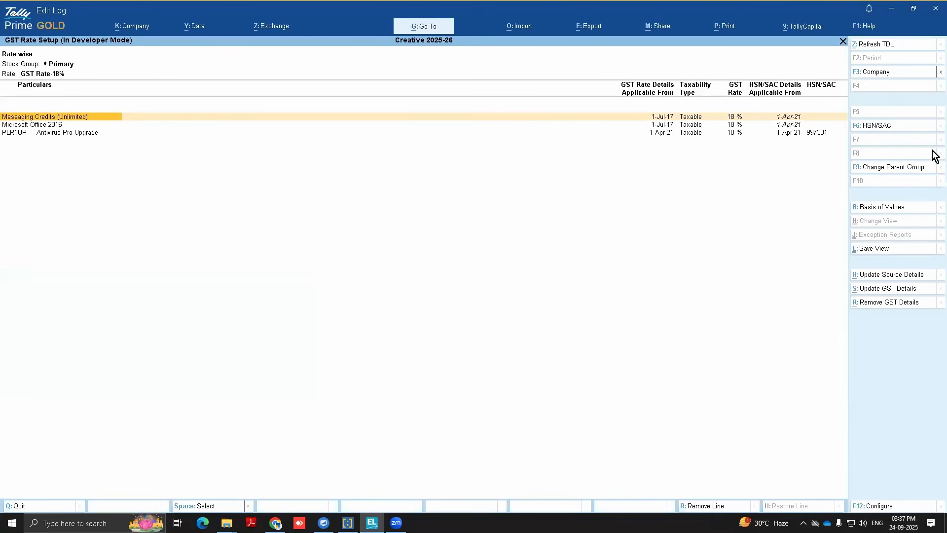
Return to the rate-wise GST list and review it from top to bottom.
key("Escape")
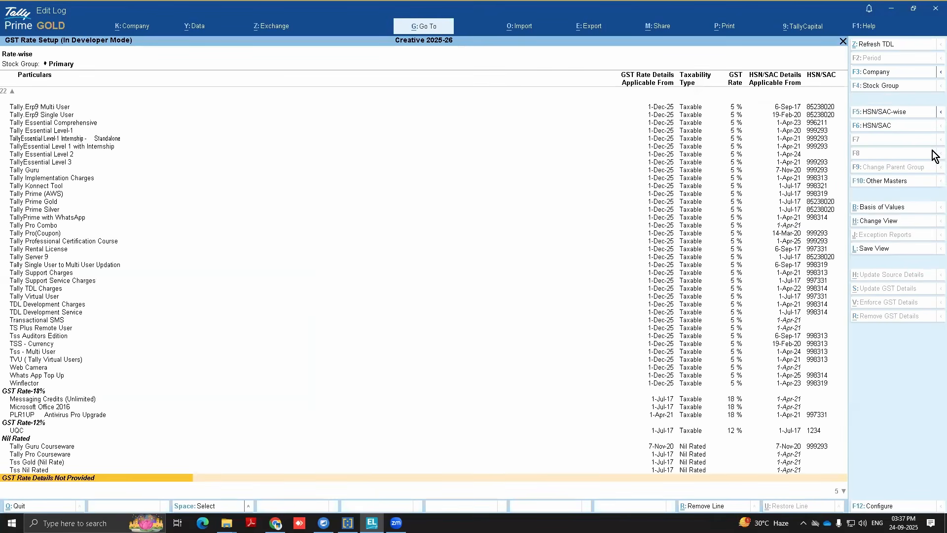
key("Home")
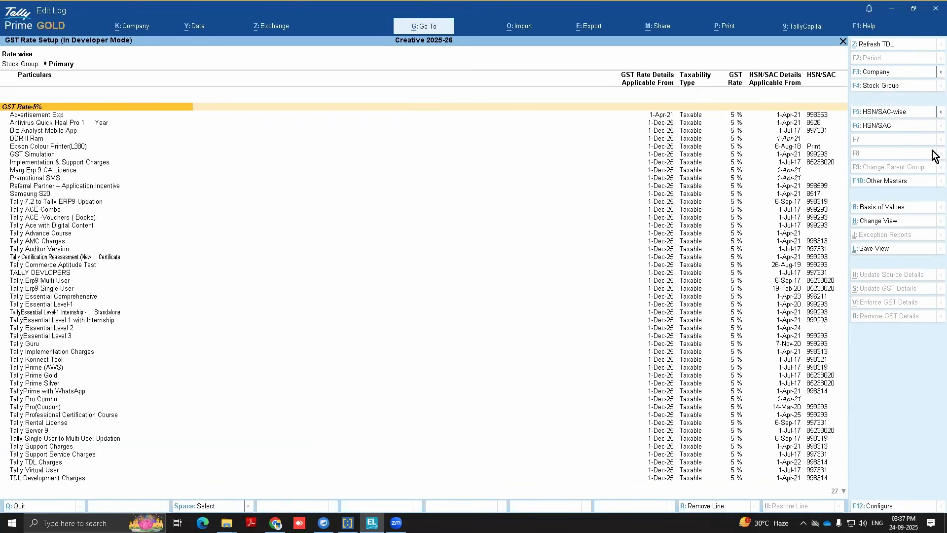
key("End")
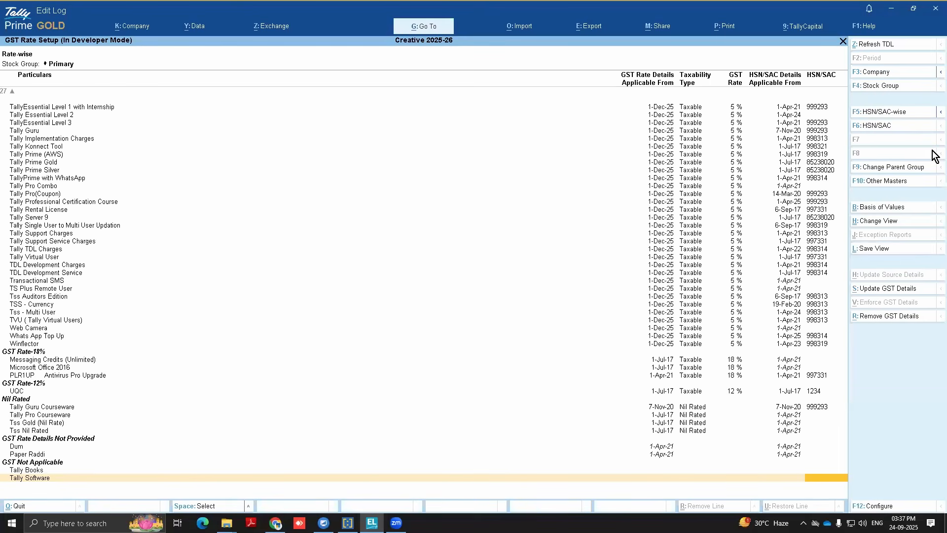
key("Home")
Mark Tally ACE -Vouchers ( Books) and open it for alteration.
key("Down")
key("Down")
key("Down")
key("Down")
key("Down")
key("Down")
key("Down")
key("Down")
key("Down")
key("Down")
key("Down")
key("Down")
key("Down")
key("Down")
key("Down")
key("Down")
key("Down")
key("Down")
key("Down")
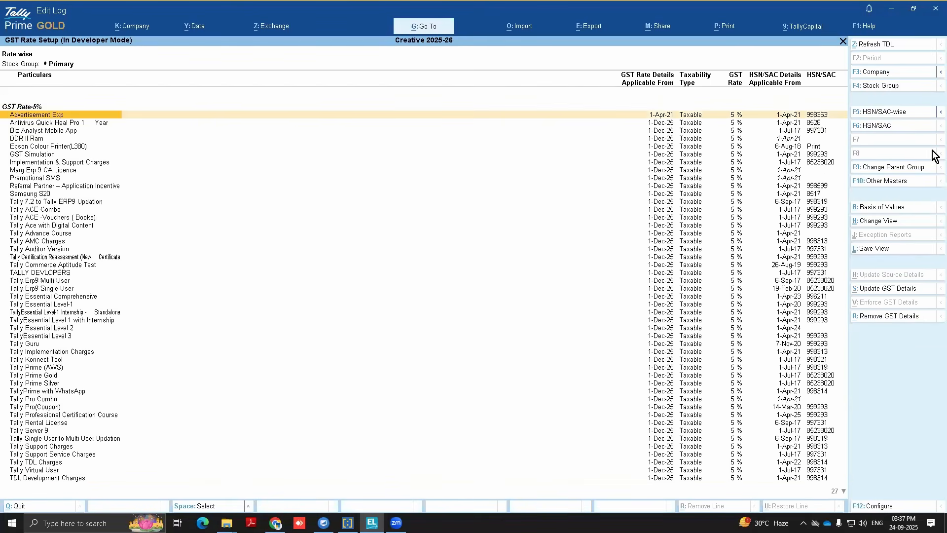
key("Up")
key("Up")
key("Up")
key("Up")
key("Up")
key("space")
key("space")
key("Up")
key("space")
key("Up")
key("Up")
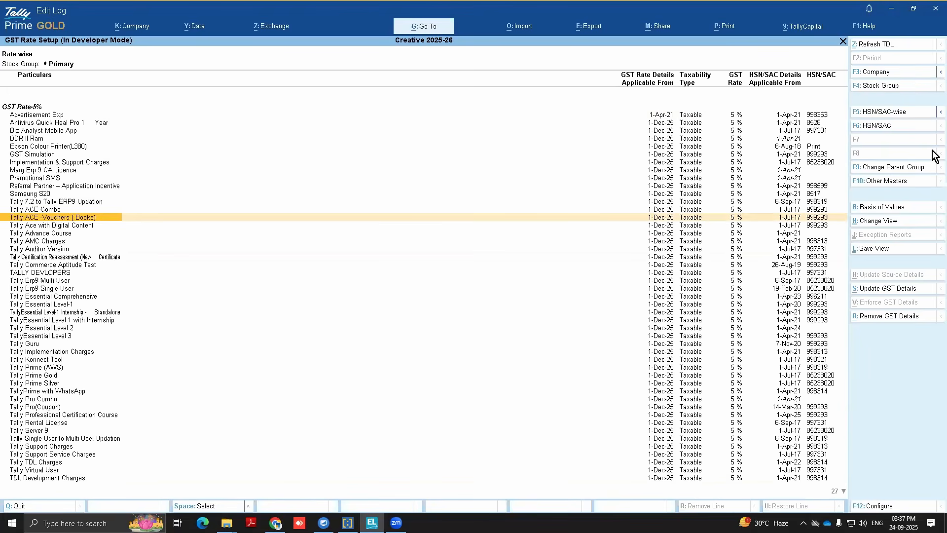
key("ctrl+Return")
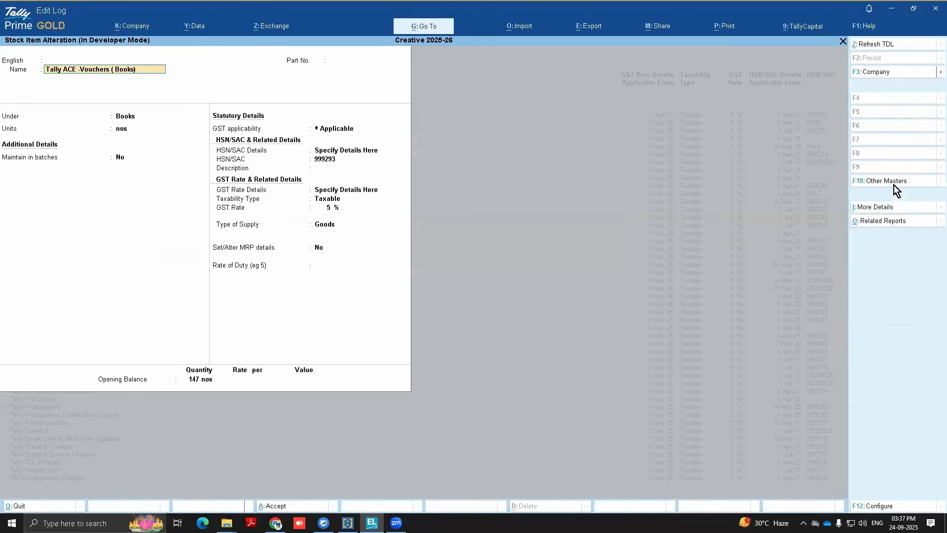
Open the item's GST Rate & Related Details history and inspect the 1-Jul-17 row, discarding edits.
left_click(862, 209)
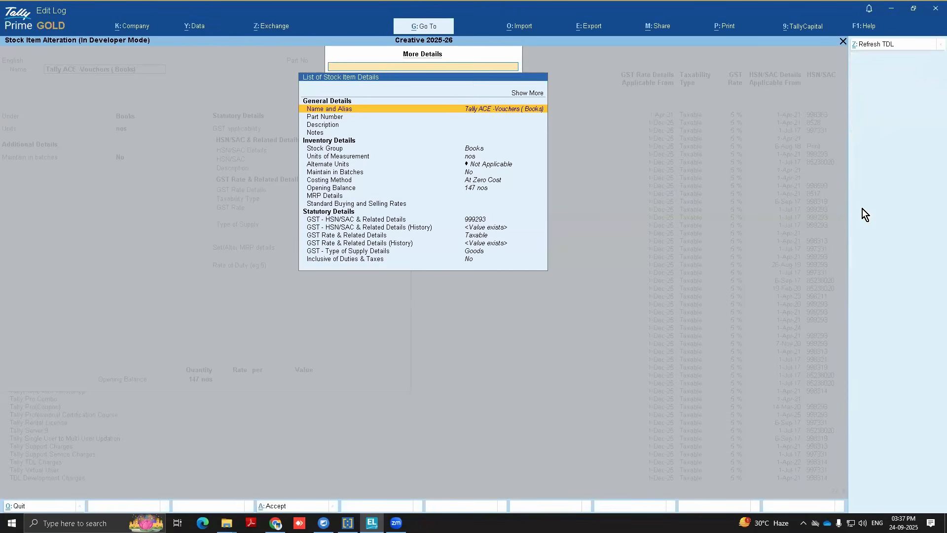
key("Down")
key("Down")
key("Down")
key("Down")
key("Down")
key("Down")
key("Down")
key("Down")
key("Down")
key("Down")
key("Down")
key("Down")
key("Down")
key("Down")
key("Down")
key("Down")
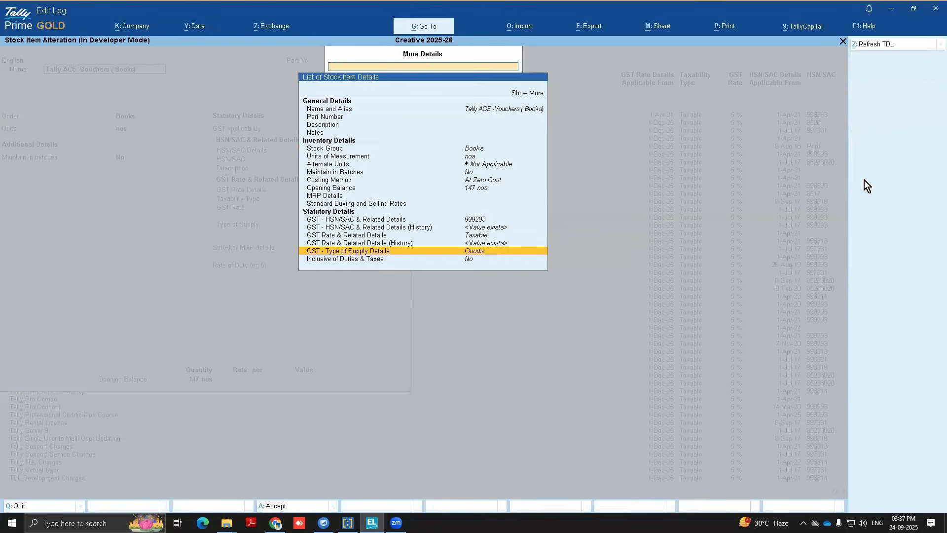
key("Up")
key("Return")
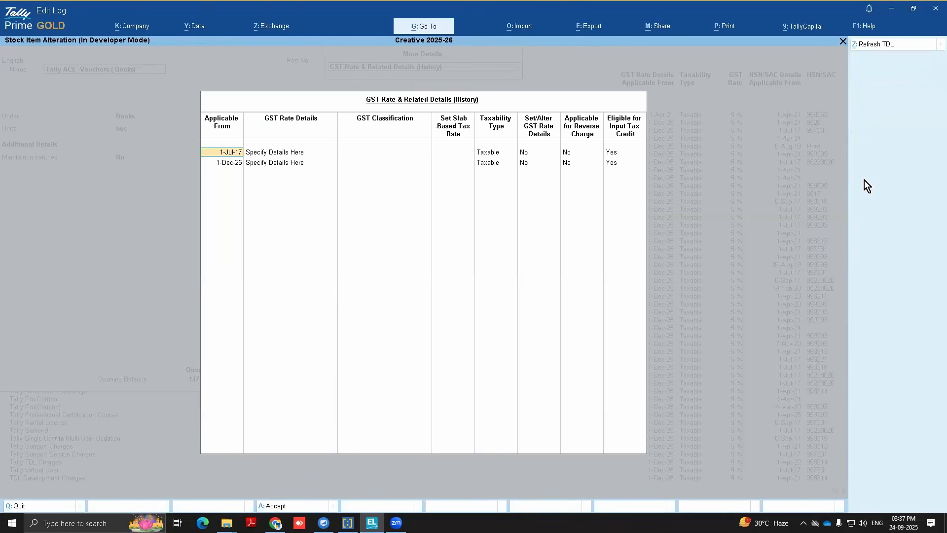
key("Return")
key("Return")
key("Return")
key("y")
key("Escape")
key("Escape")
key("Return")
Inspect the 1-Dec-25 row's GST rate details showing 5%.
key("Return")
key("Return")
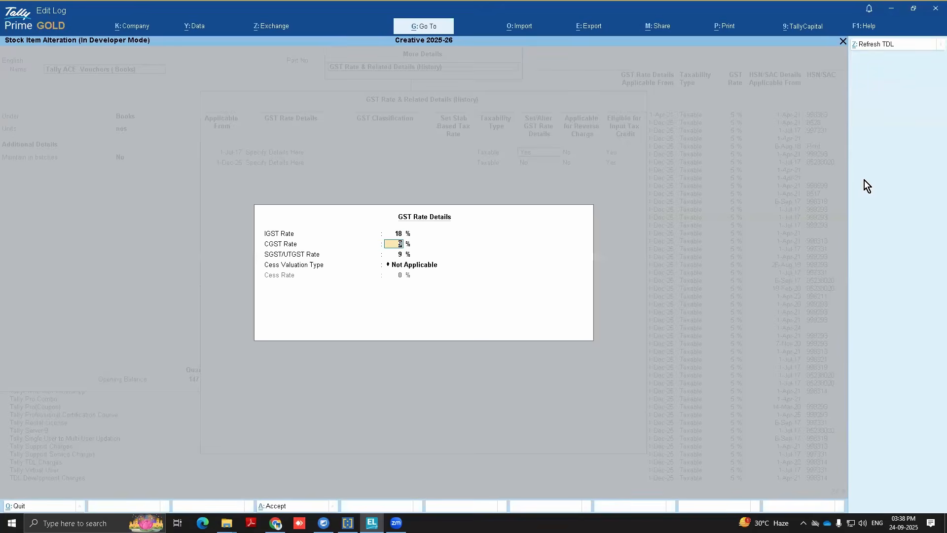
key("ctrl+a")
key("Return")
key("Return")
key("Return")
key("Return")
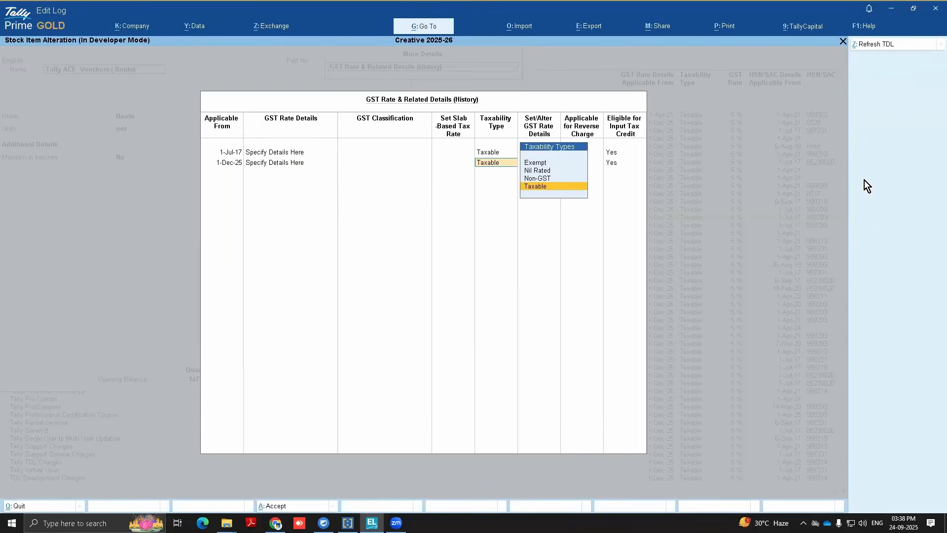
key("y")
key("Return")
type("5")
key("Return")
key("ctrl+a")
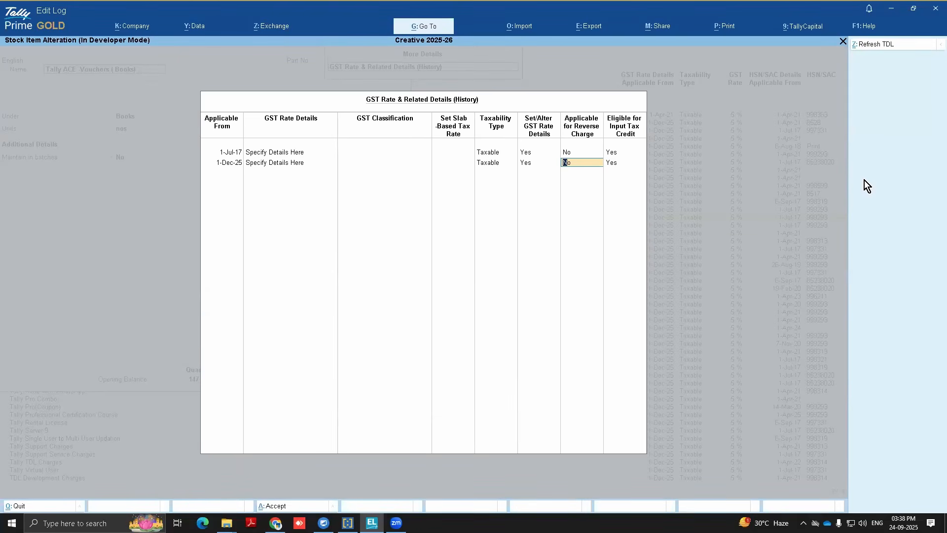
key("BackSpace")
Quit the history table and close the stock item without saving.
key("Escape")
key("Return")
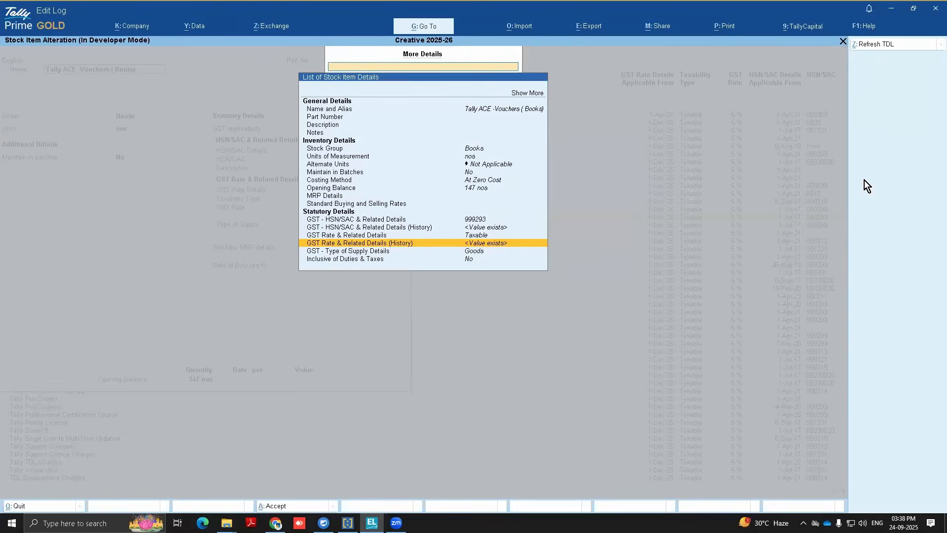
key("Escape")
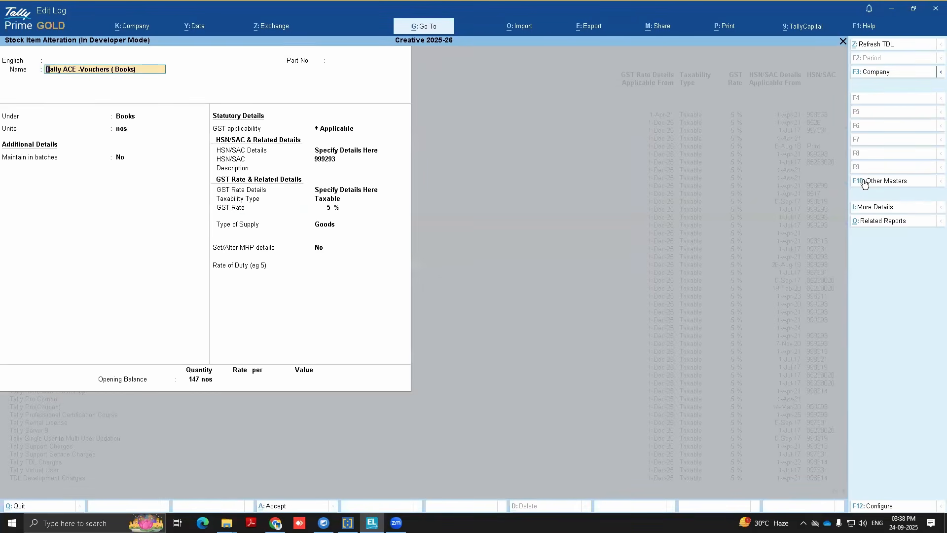
key("Escape")
key("Return")
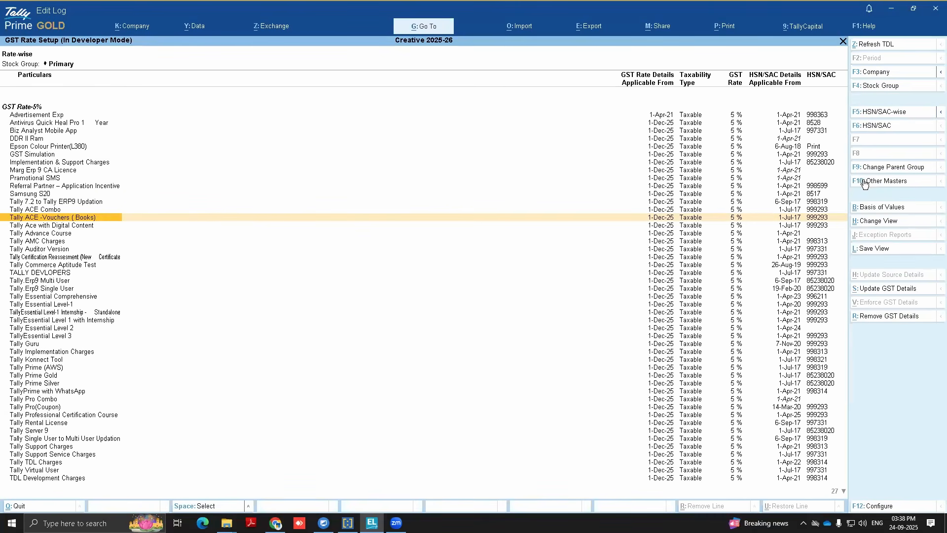
Open September purchase voucher 621 from 24 G Precast LLP via the Purchase Register.
key("Escape")
key("Escape")
key("Escape")
key("Escape")
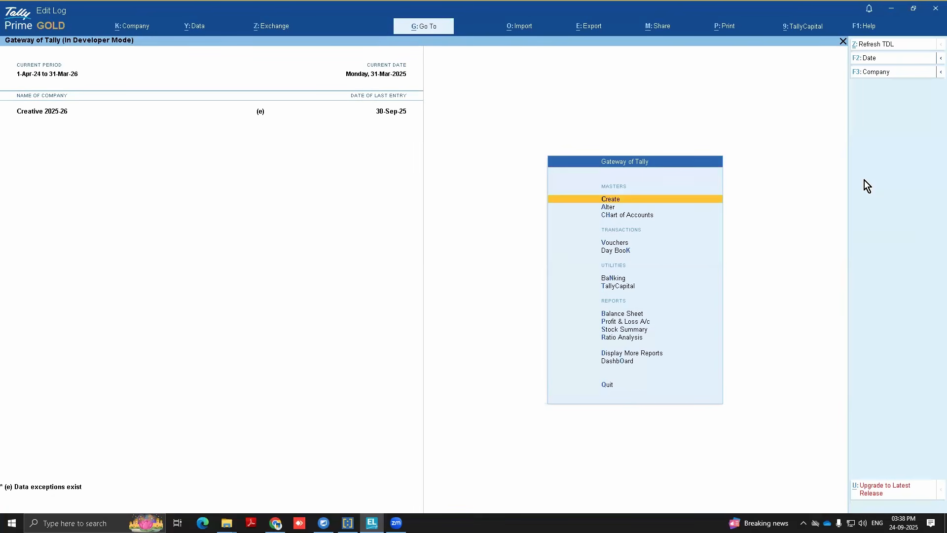
key("d")
key("a")
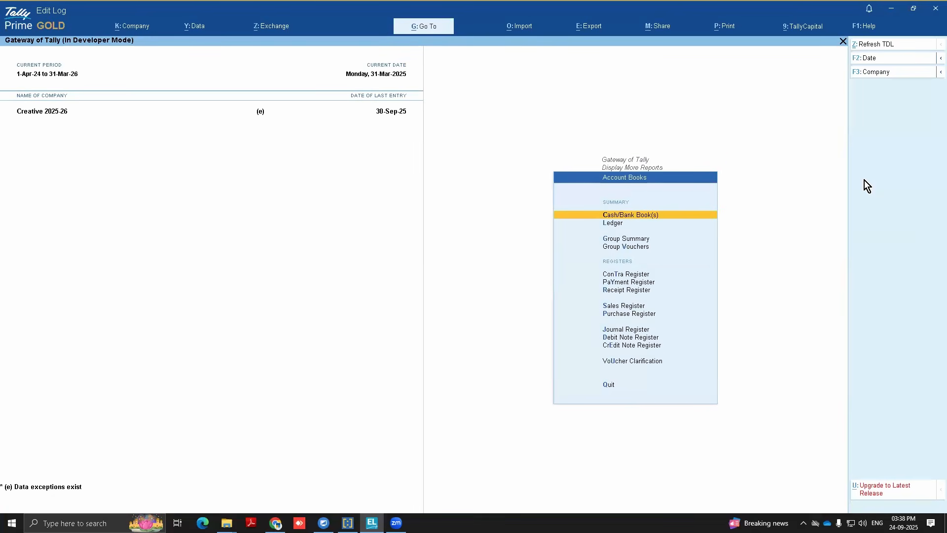
key("p")
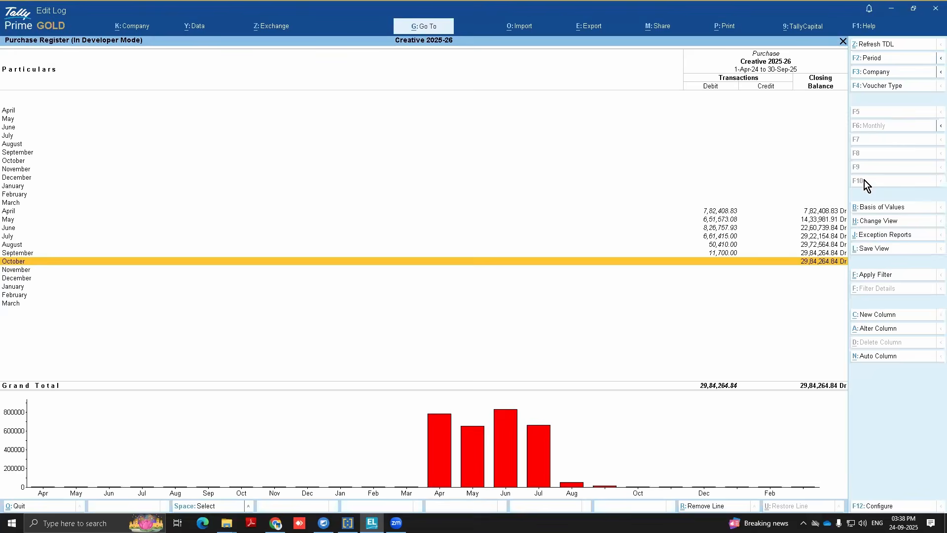
key("Up")
key("Return")
key("Return")
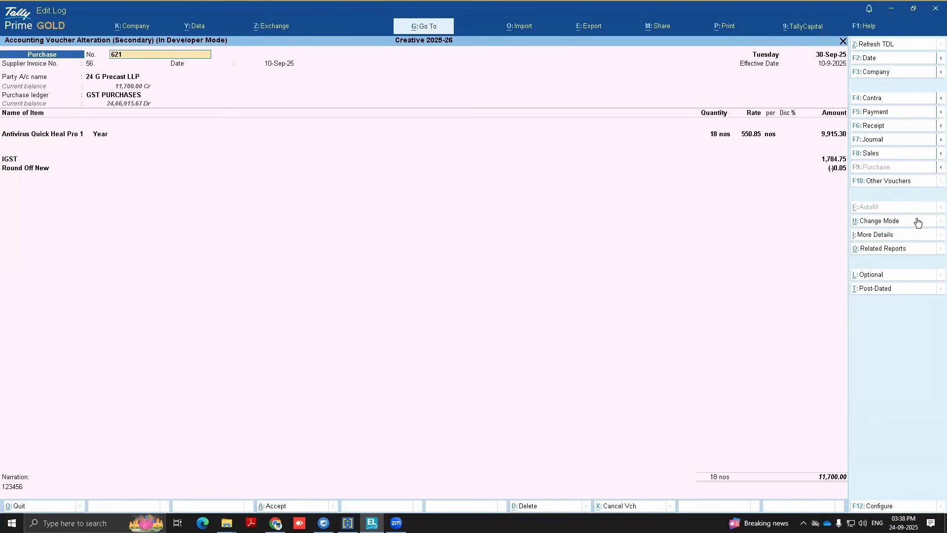
Check the voucher's tax analysis, including the detailed view, showing IGST at 18%.
key("ctrl")
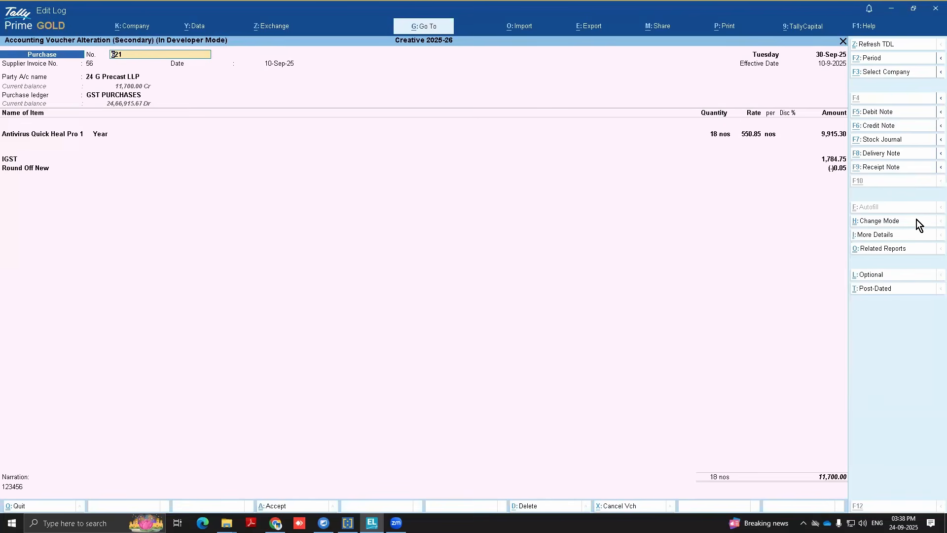
key("ctrl+o")
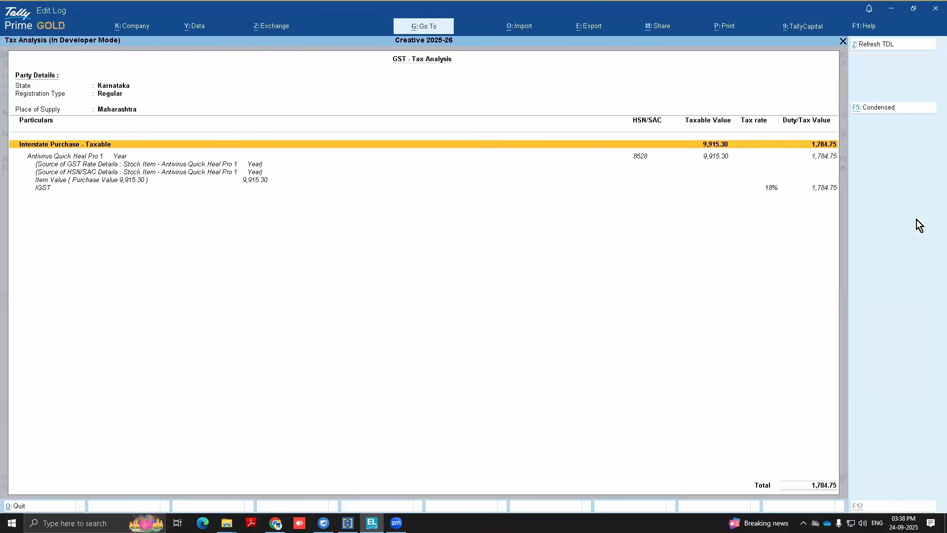
key("Down")
key("Down")
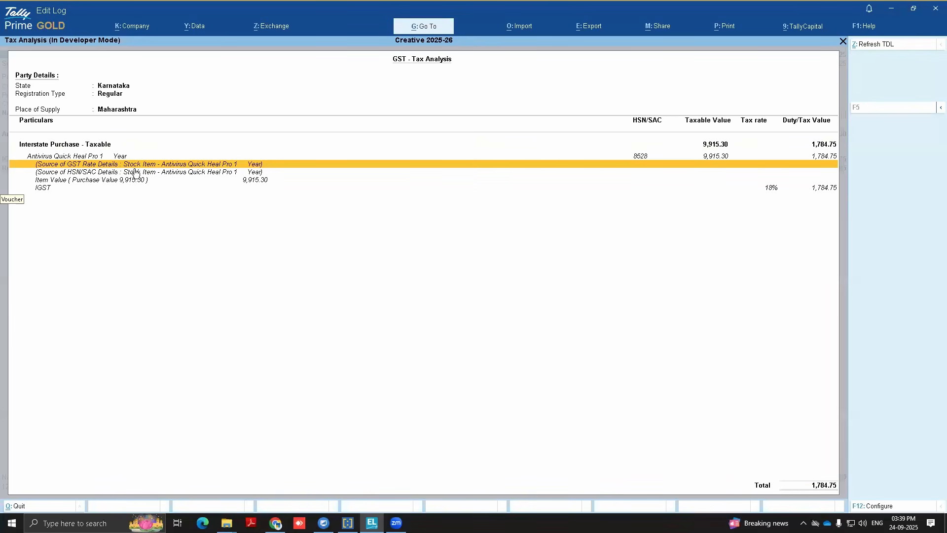
left_click(90, 174)
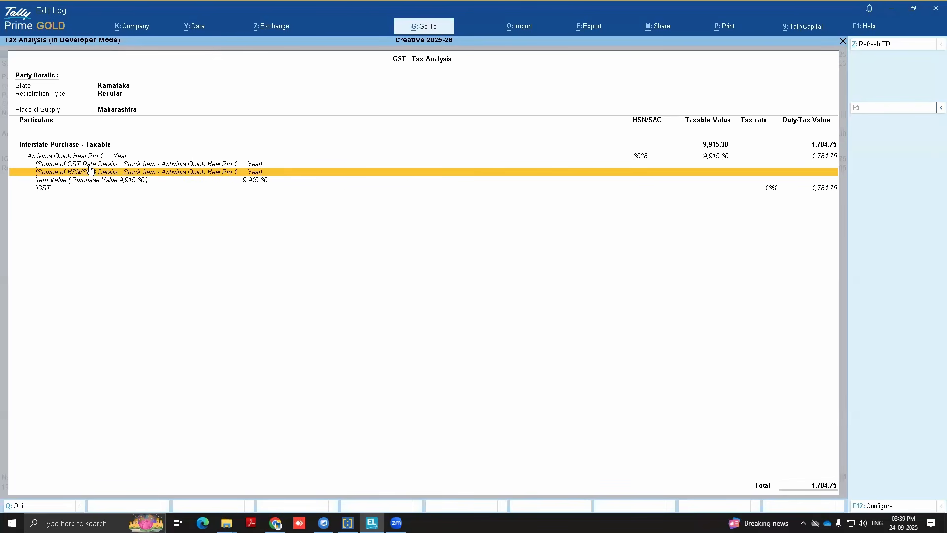
left_click(90, 165)
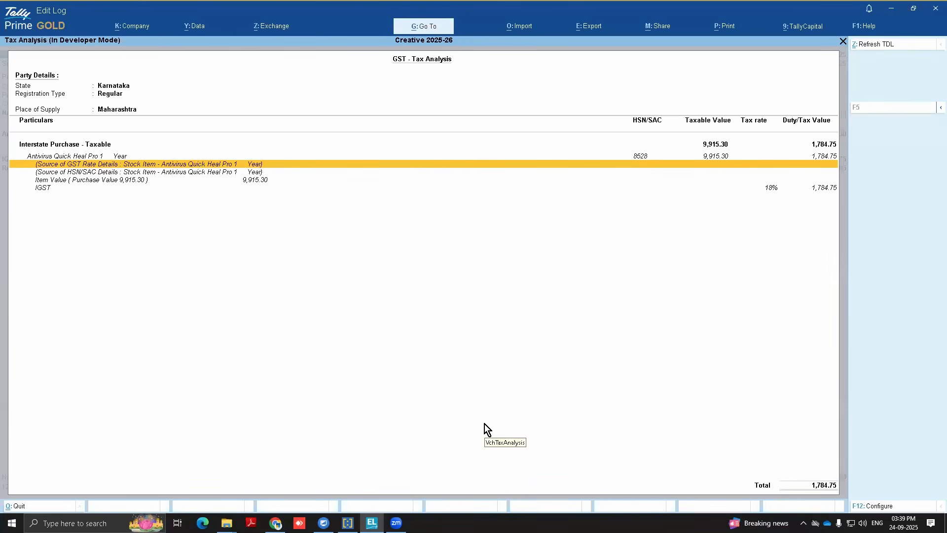
key("Escape")
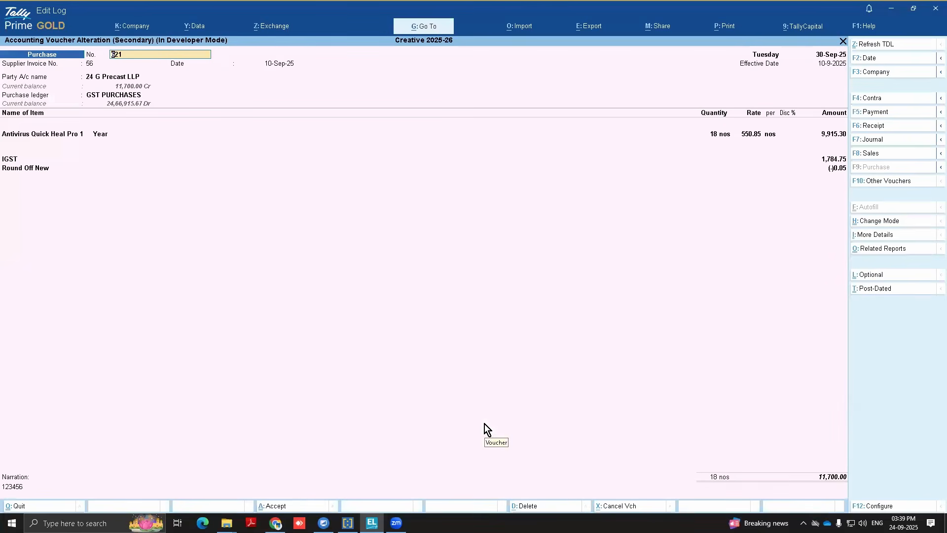
key("ctrl+o")
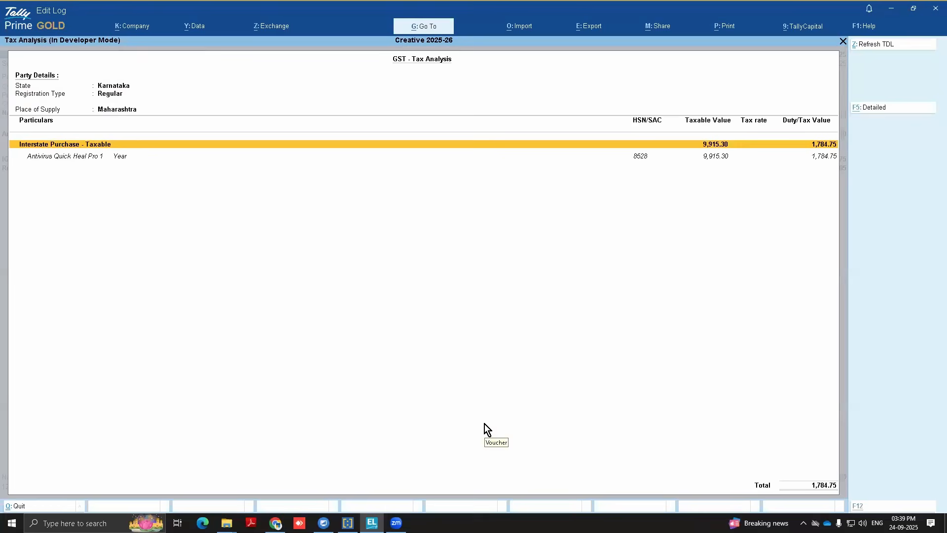
key("F5")
key("Escape")
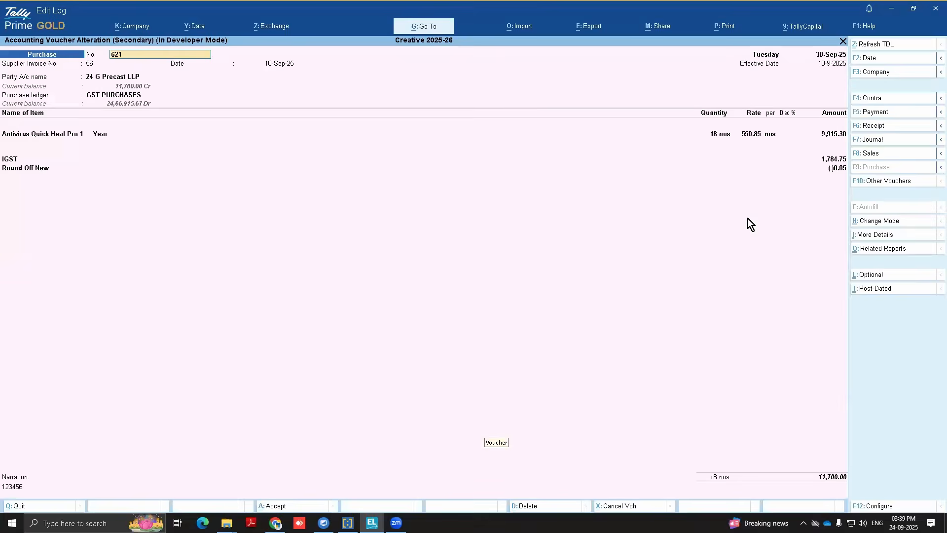
left_click(832, 133)
Override the antivirus item's GST rate on the voucher to Taxable at 5%.
key("Return")
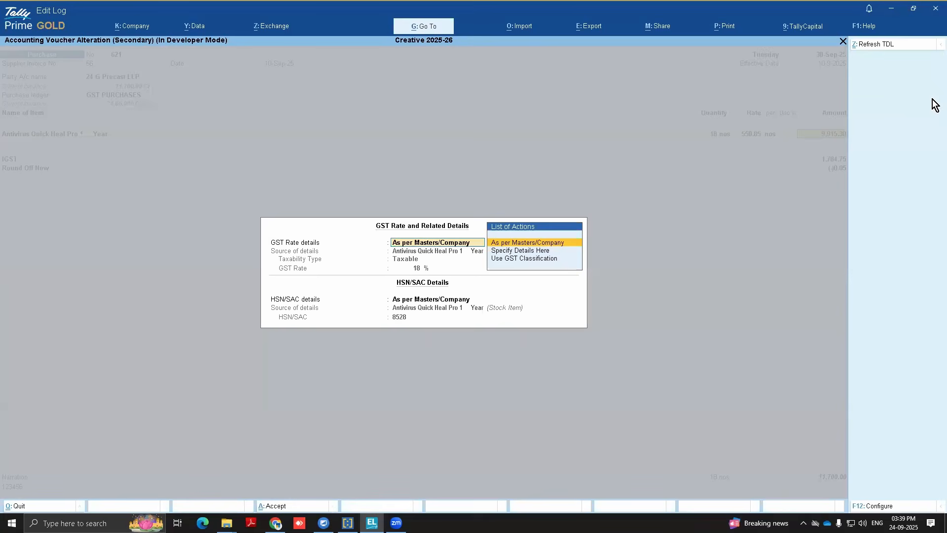
key("Return")
key("BackSpace")
key("Down")
key("Return")
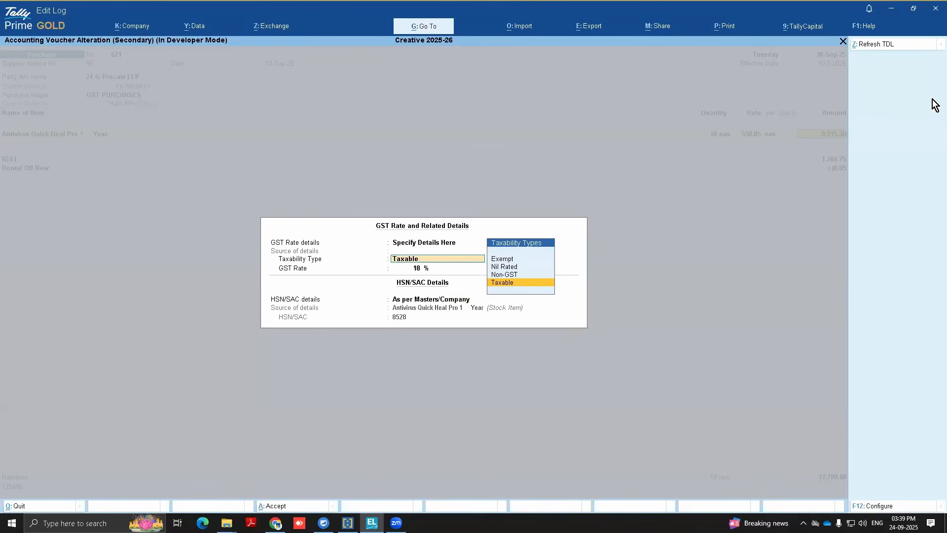
key("Return")
type("5")
key("Return")
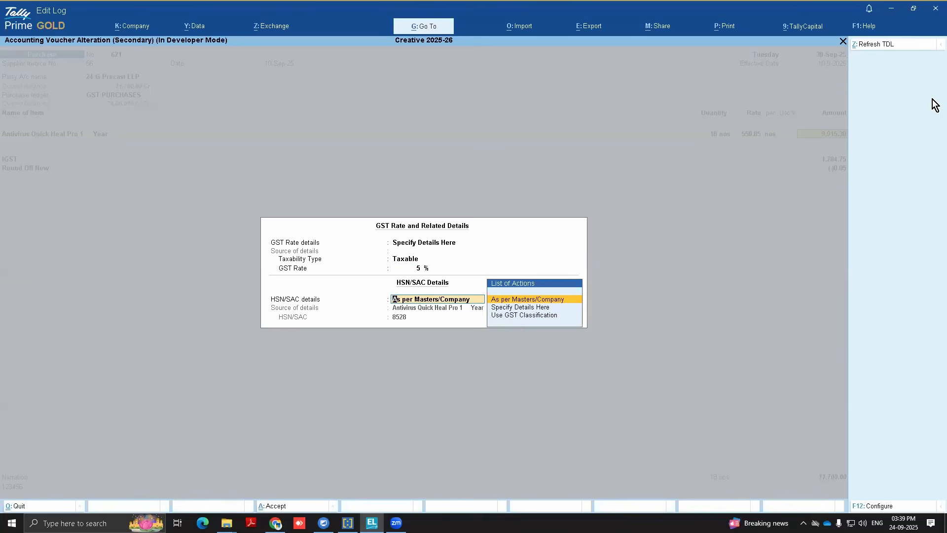
key("Return")
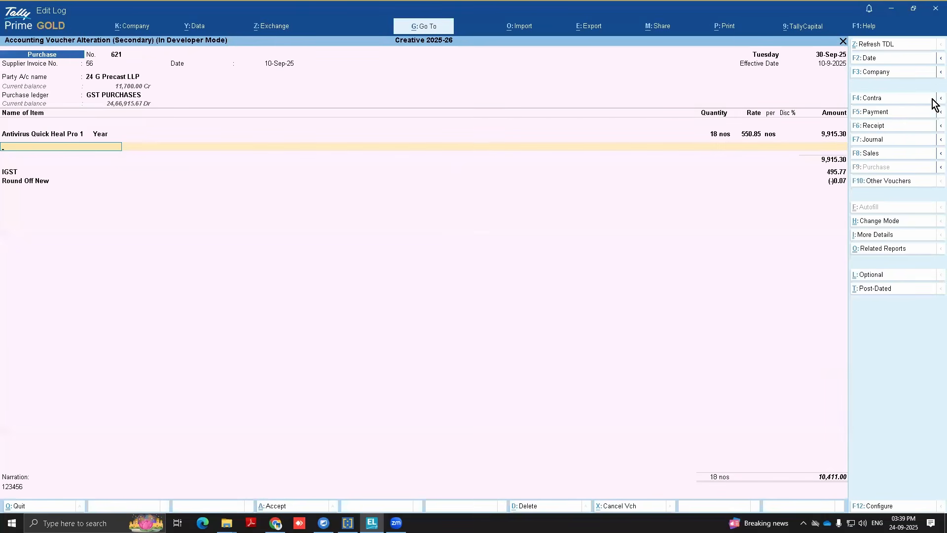
Show the detailed tax analysis with IGST of 495.77 on 9,915.30.
key("Return")
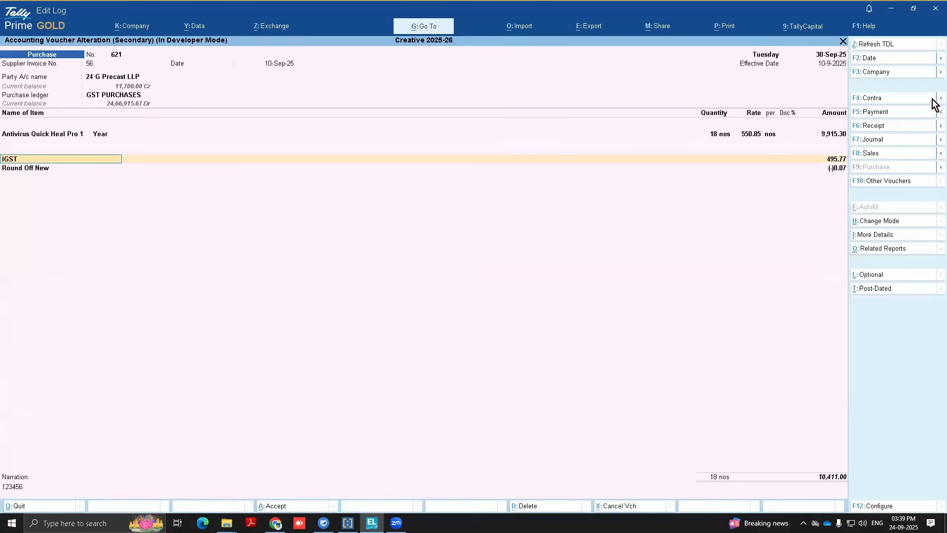
key("alt+a")
key("alt+F5")
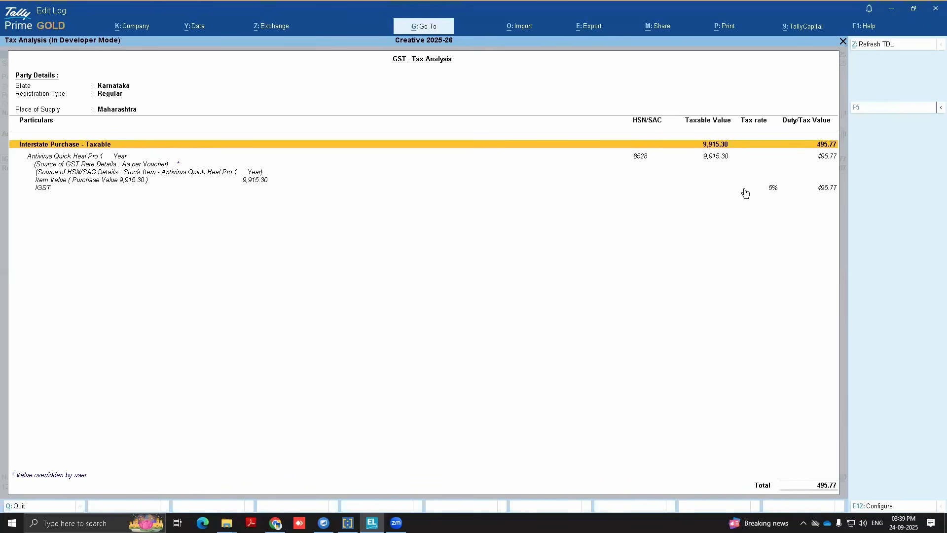
Review the voucher-sourced 5% rate, then save voucher 621 accepting the GST modification.
left_click(65, 168)
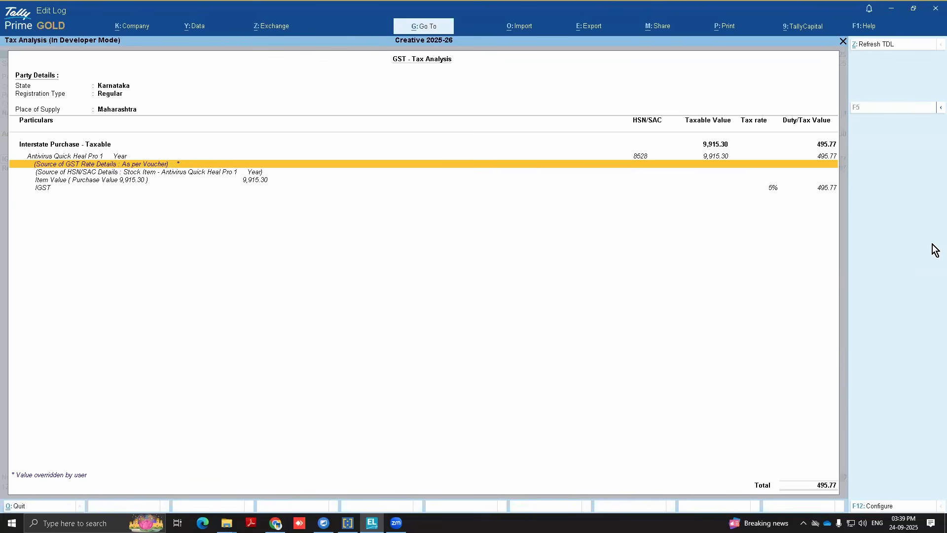
key("Down")
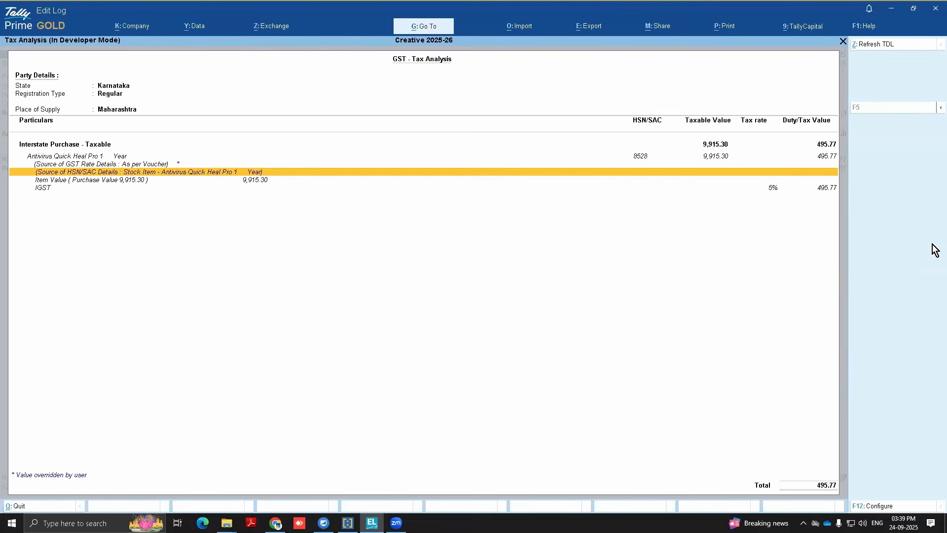
key("Up")
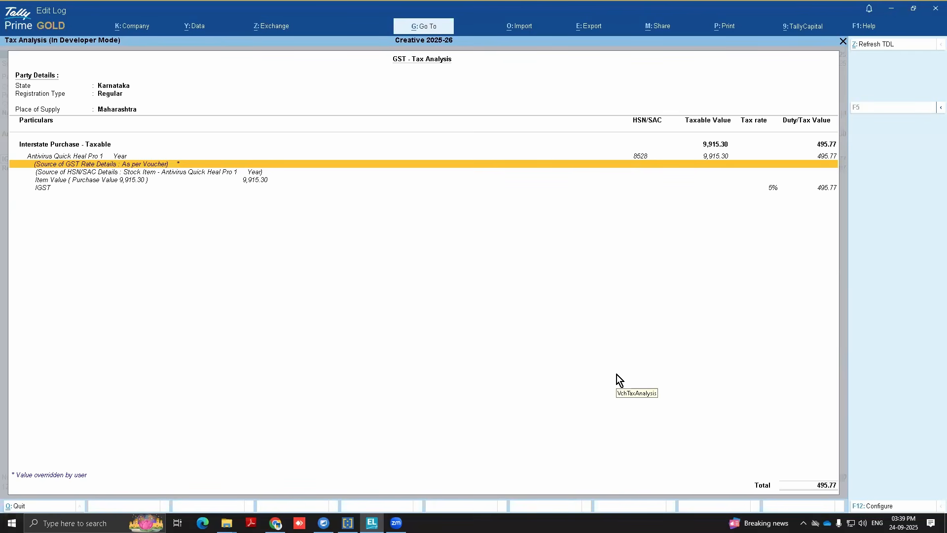
key("Escape")
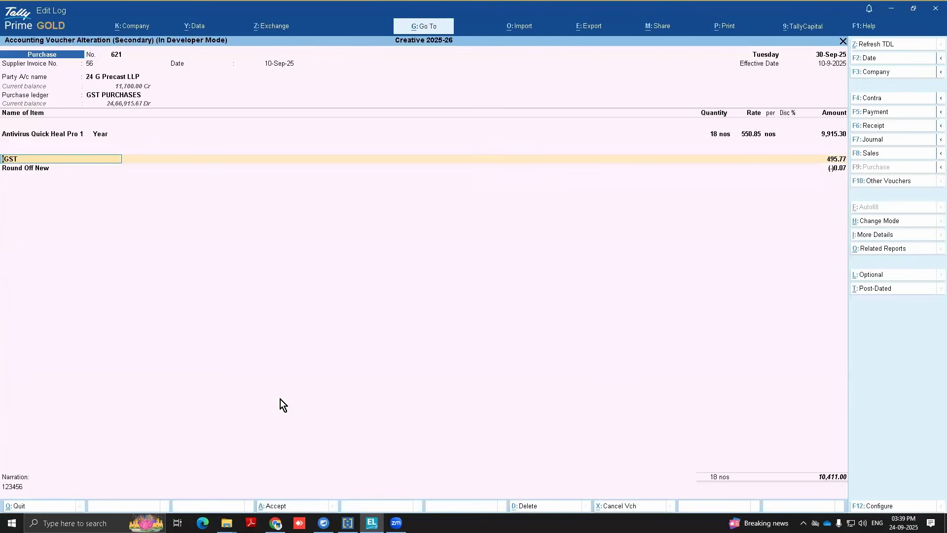
key("Return")
key("Return")
key("Return")
key("Return")
key("Return")
key("Return")
key("Return")
key("Return")
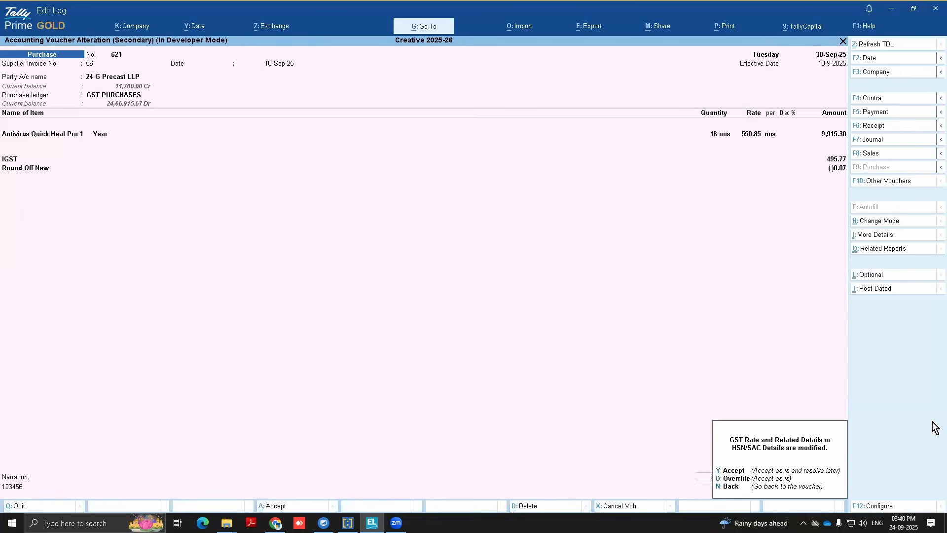
key("y")
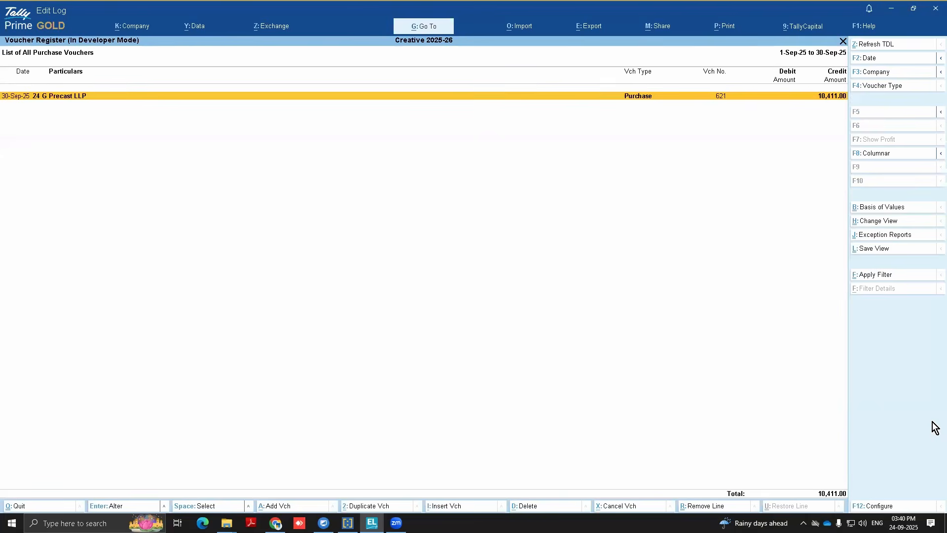
Open the 24 G Precast LLP ledger for alteration from the main menu.
key("Escape")
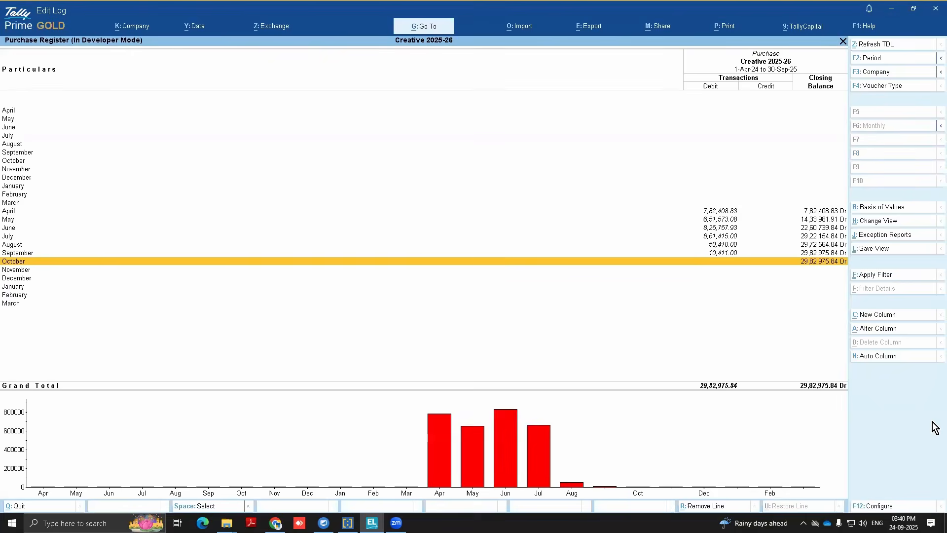
key("Escape")
key("Escape")
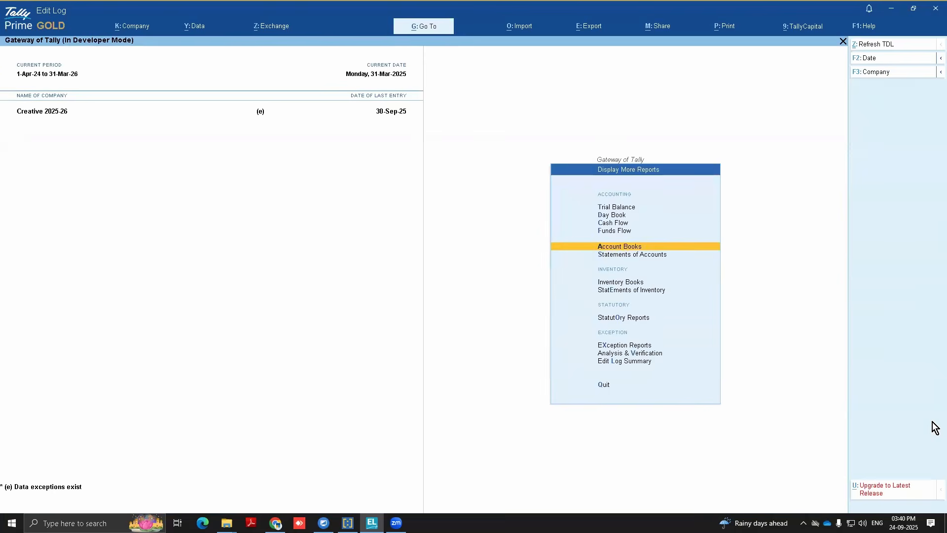
key("Escape")
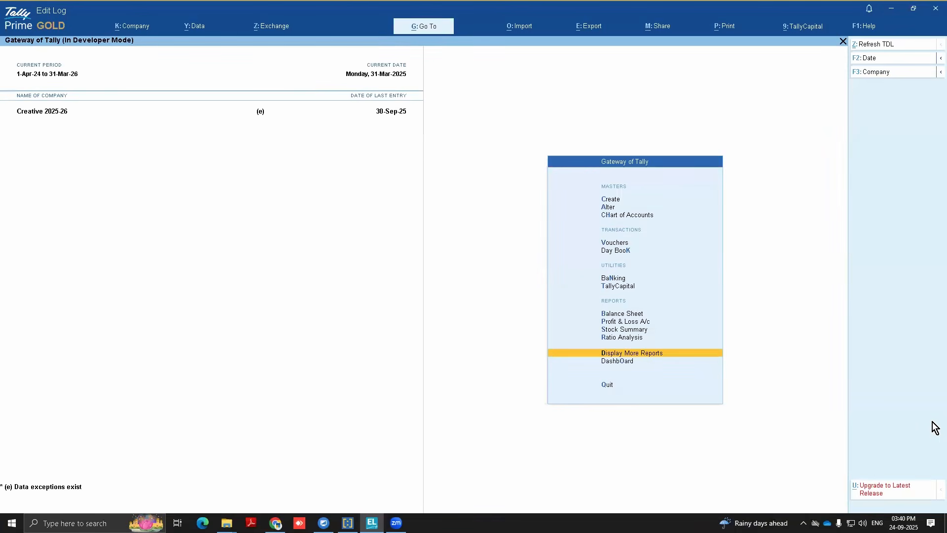
key("Down")
key("Down")
key("Down")
key("Down")
key("Up")
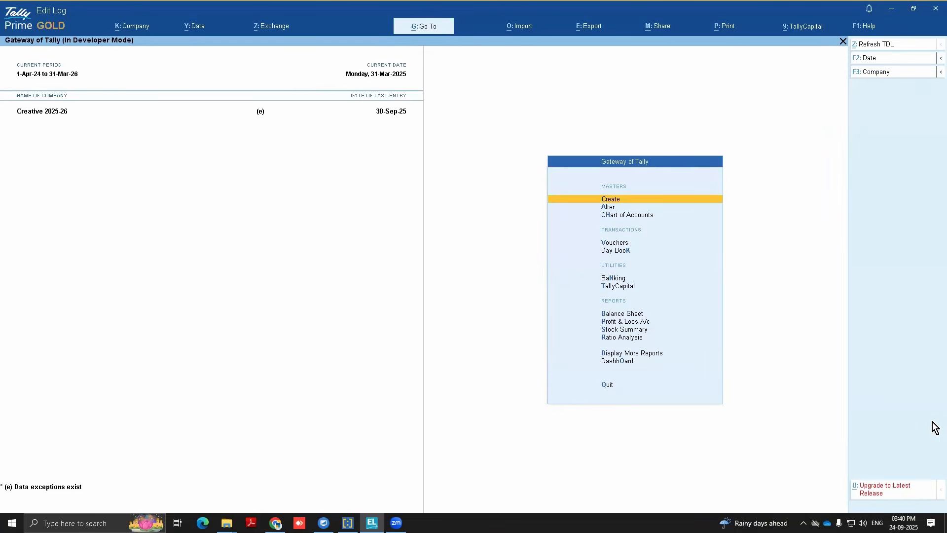
key("Down")
key("Return")
key("Down")
key("Return")
key("Down")
key("Return")
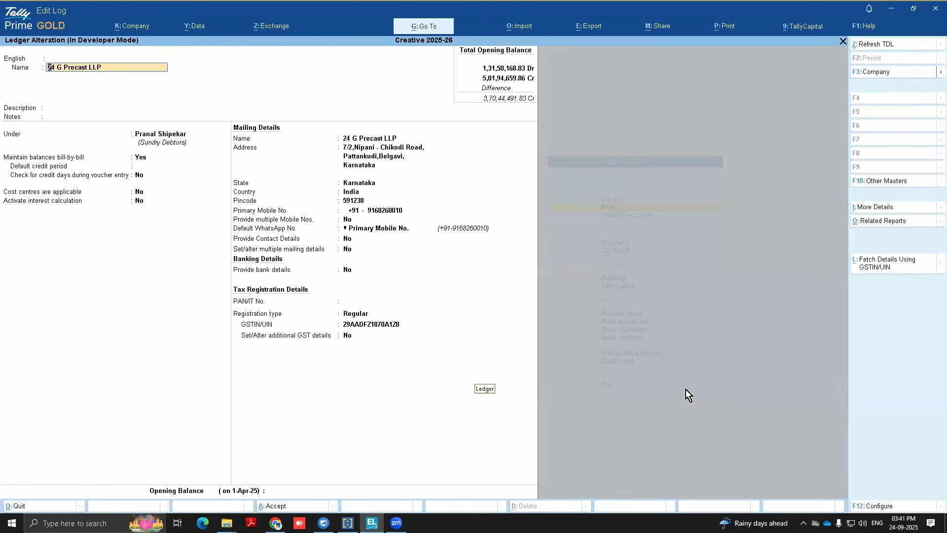
Fetch party details from the GSTIN, discard them, and list the GST registration types.
left_click(898, 269)
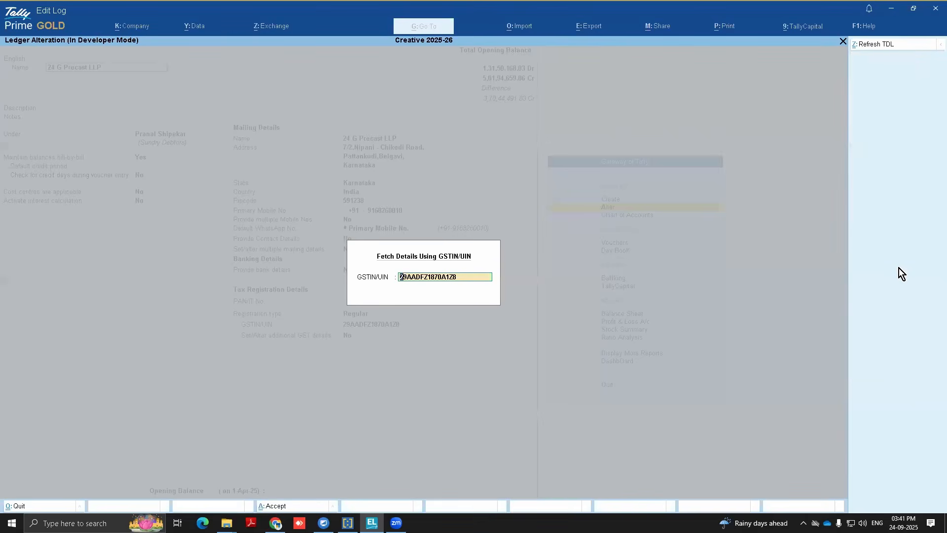
key("Return")
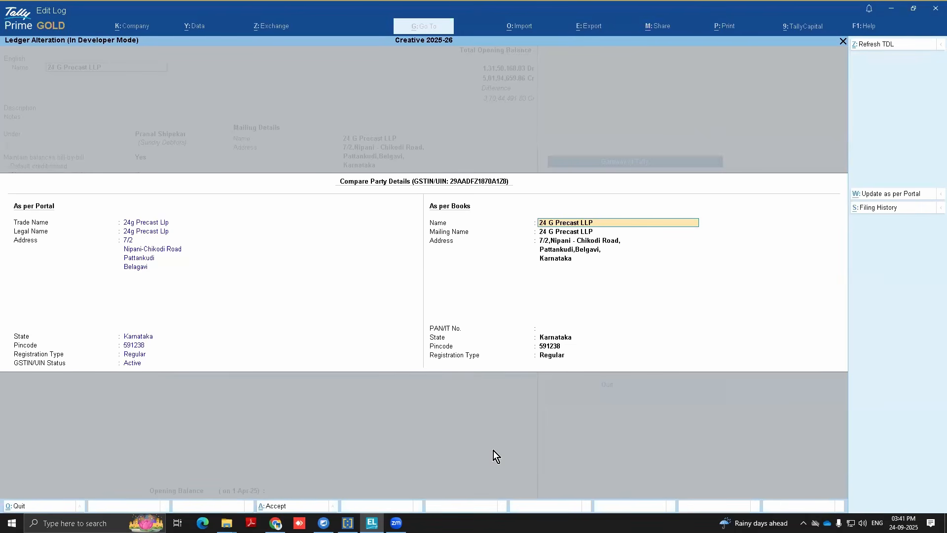
key("Escape")
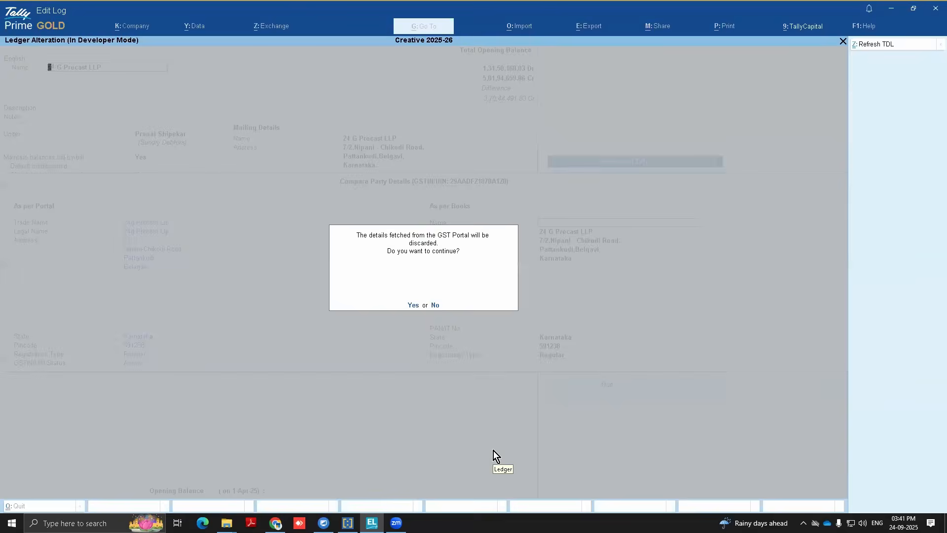
key("y")
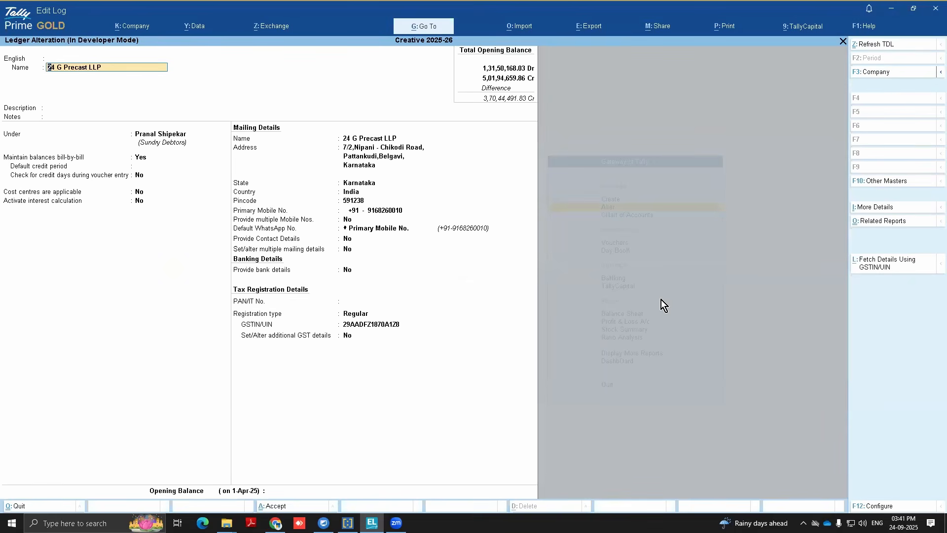
left_click(357, 318)
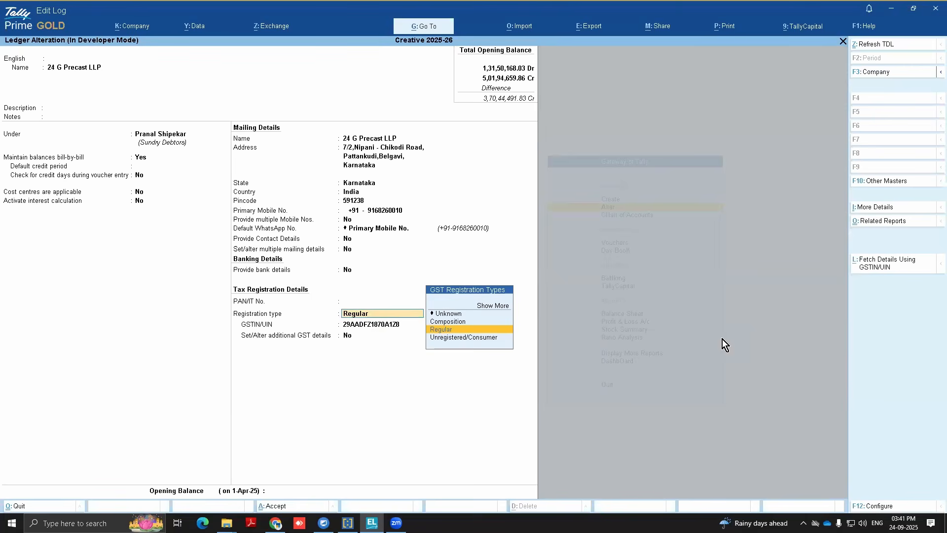
Set 24 G Precast LLP to Unregistered/Consumer from 1-12-25 and accept the ledger.
key("Down")
key("Return")
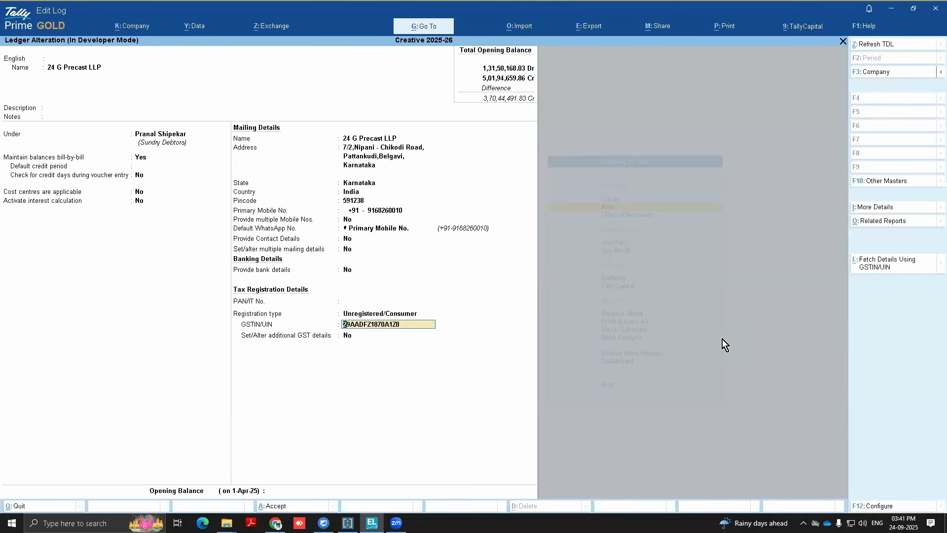
key("Return")
key("Return")
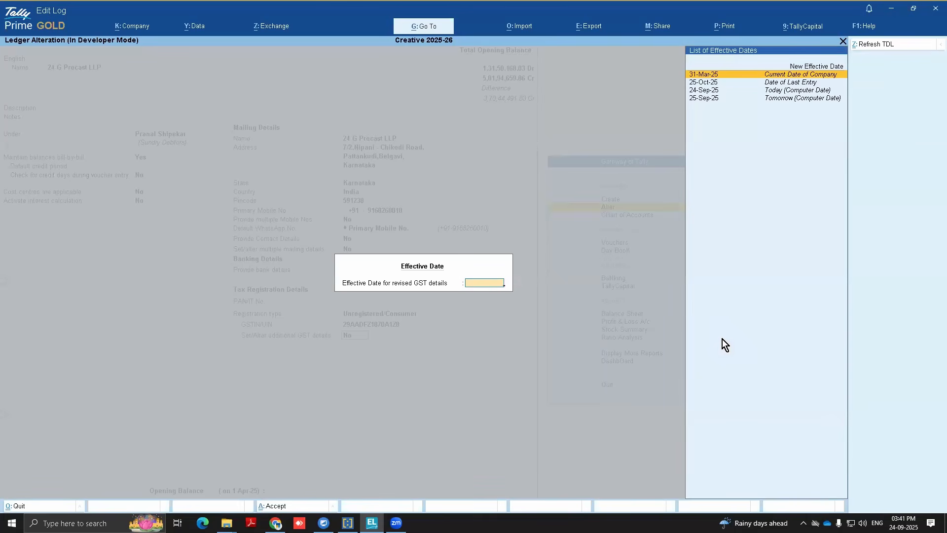
type("1-12-25")
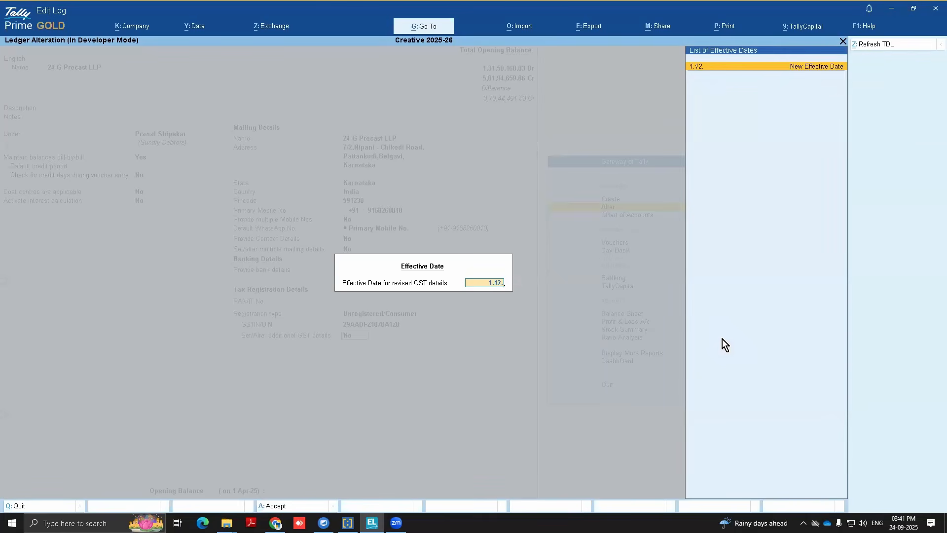
key("Return")
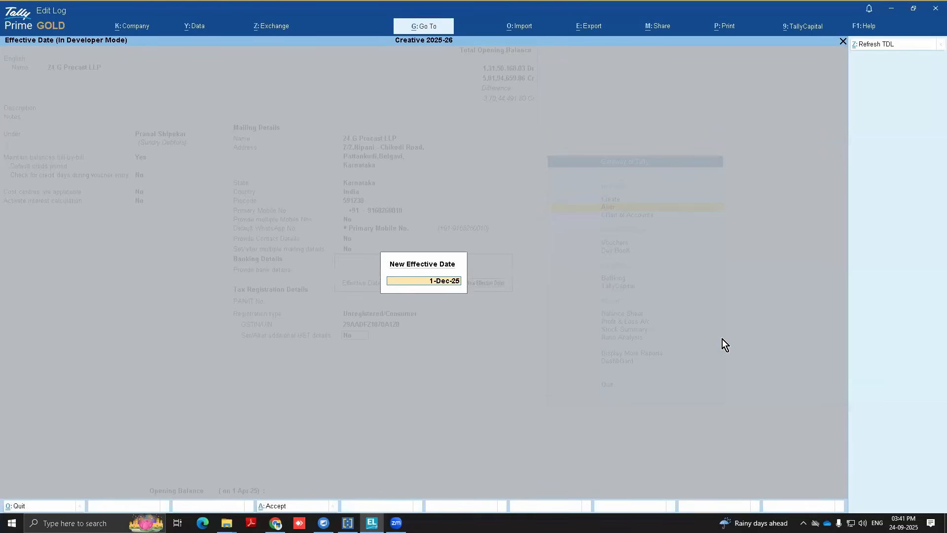
key("Return")
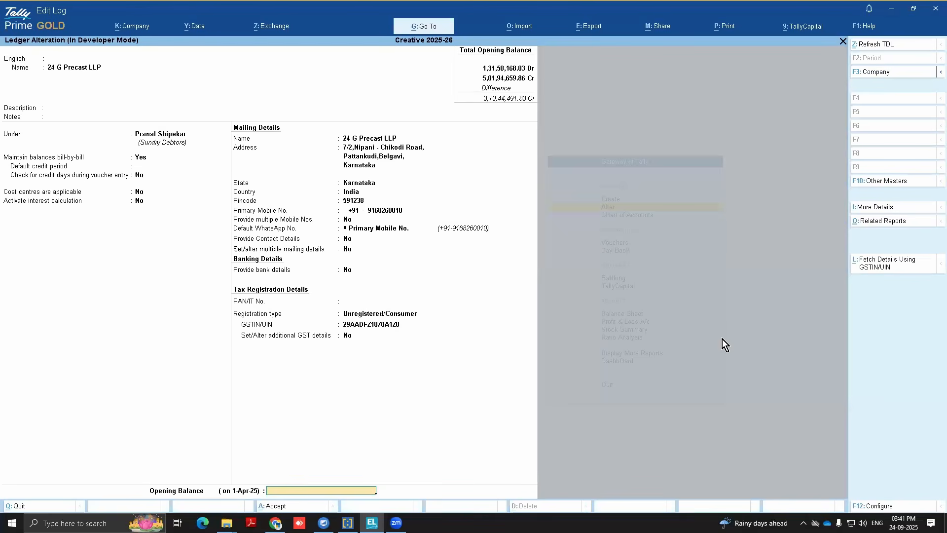
key("Return")
key("Return")
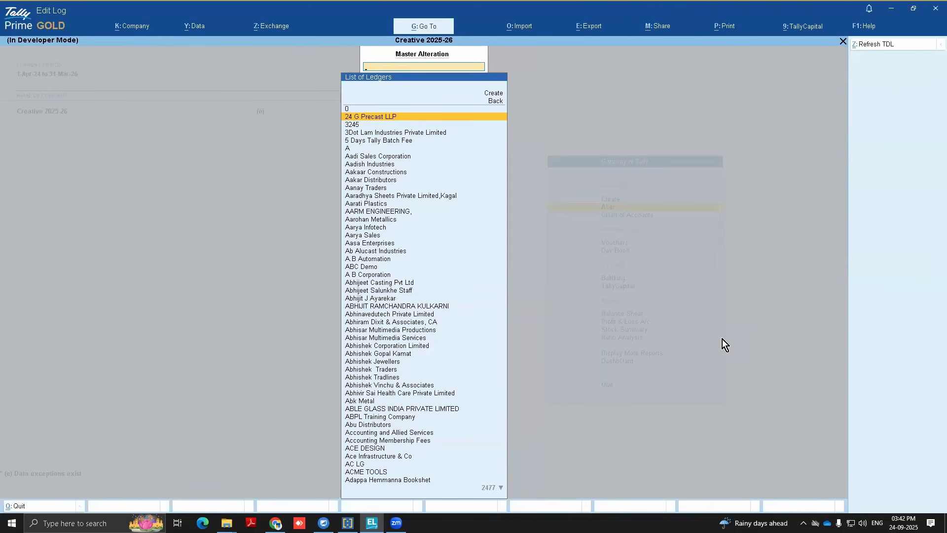
Reopen the 24 G Precast LLP ledger, review its GSTIN/UIN, then return to Gateway of Tally.
key("Return")
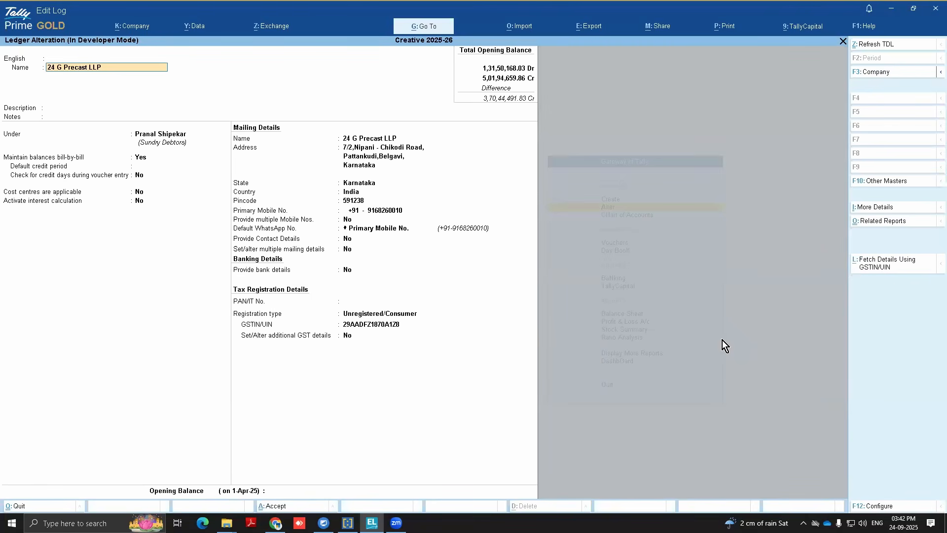
left_click(367, 326)
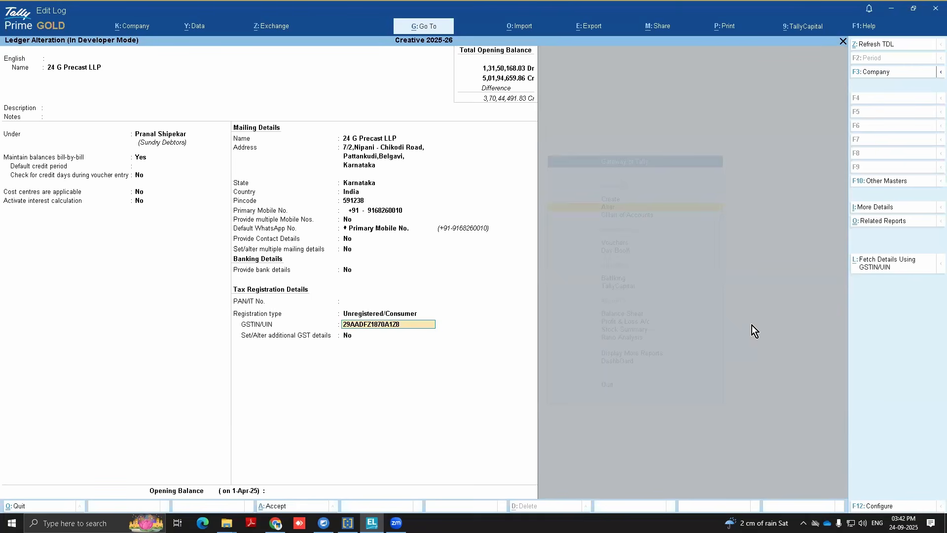
key("Escape")
key("Escape")
key("Escape")
List August's purchase vouchers from the Purchase Register.
key("d")
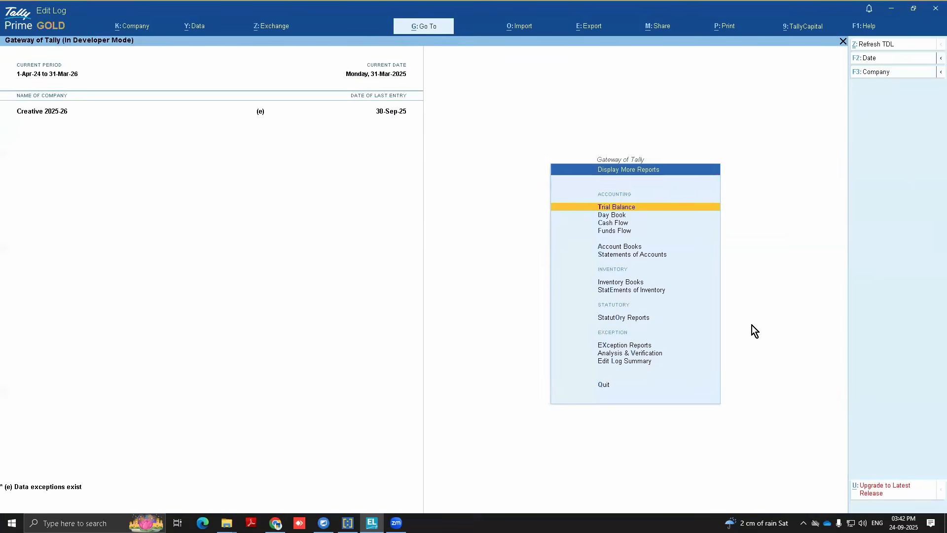
key("a")
key("p")
key("Up")
key("Up")
key("Return")
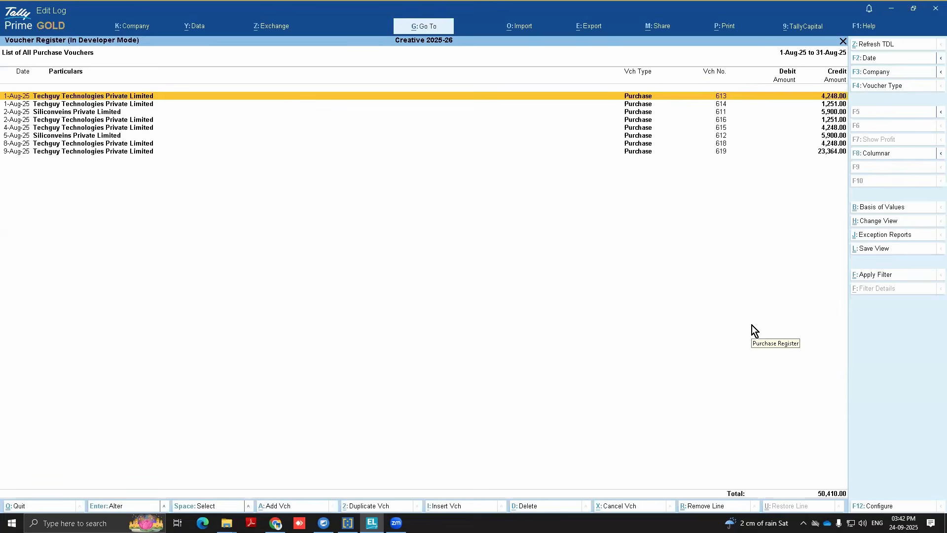
Turn on the party's GSTIN/UIN column in the register's columnar settings.
key("F8")
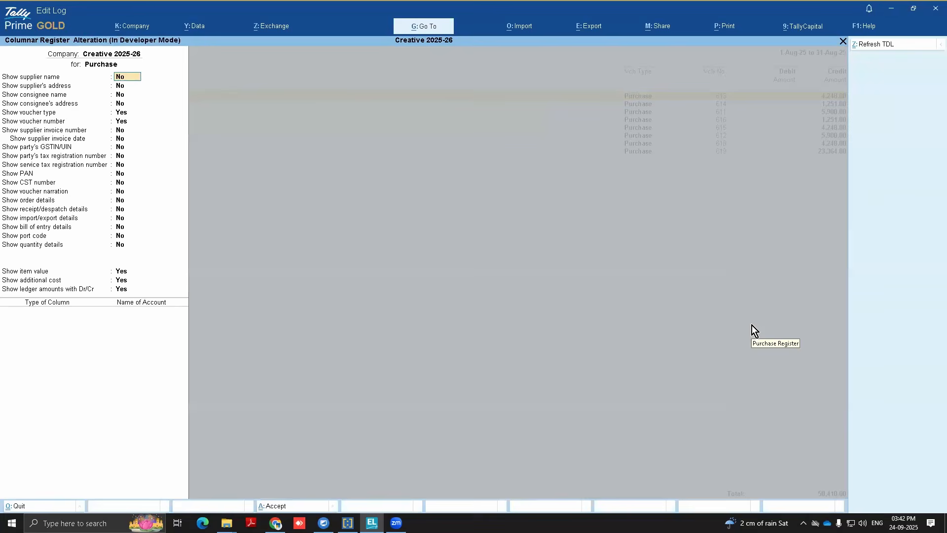
key("Down")
key("Down")
key("Down")
key("Down")
key("Down")
key("Down")
key("Down")
key("Down")
key("Down")
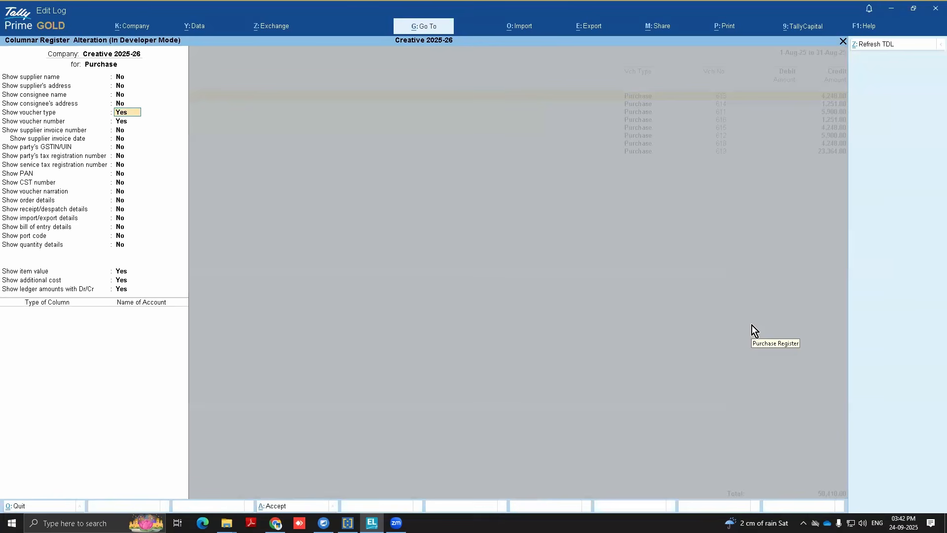
key("Up")
key("y")
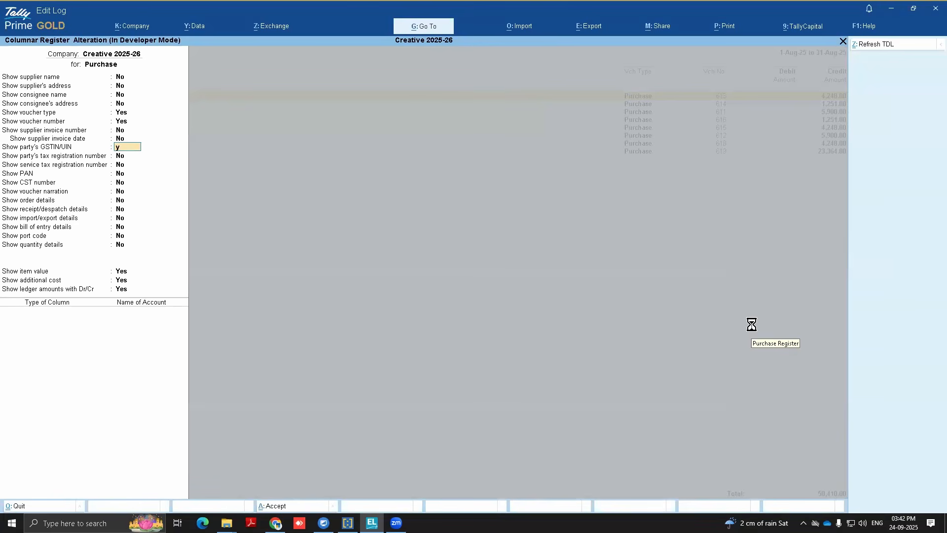
key("ctrl+a")
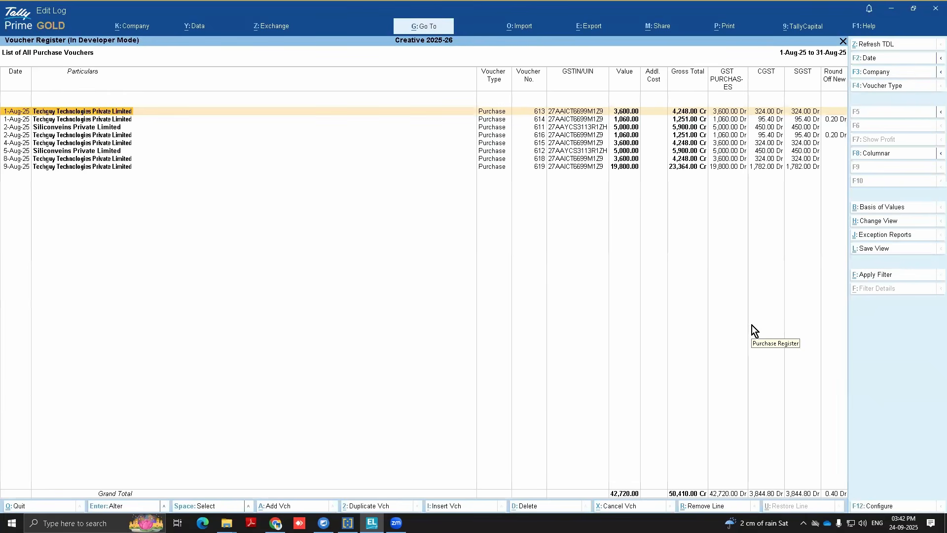
Extend the period to start 1-4-2025 and review the voucher rows to the last one.
key("F2")
type("1-4")
key("Return")
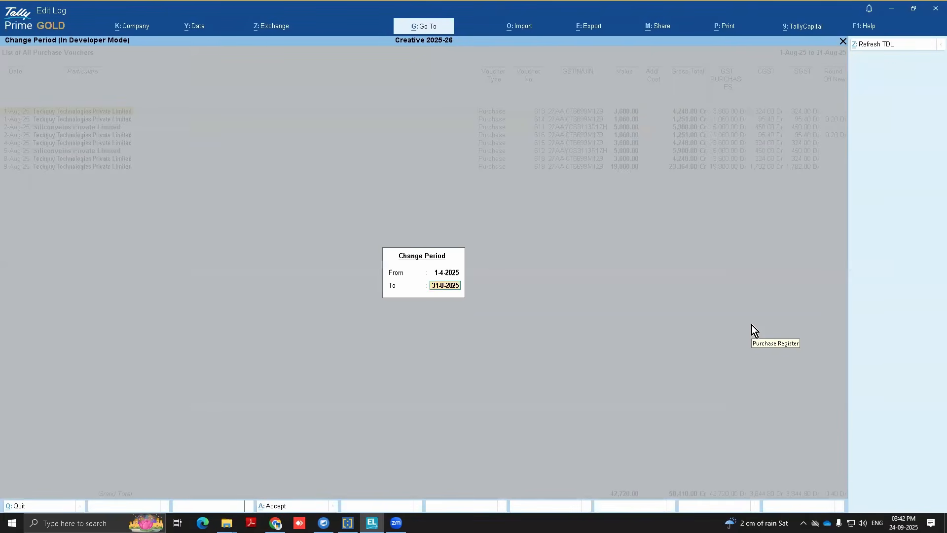
key("Return")
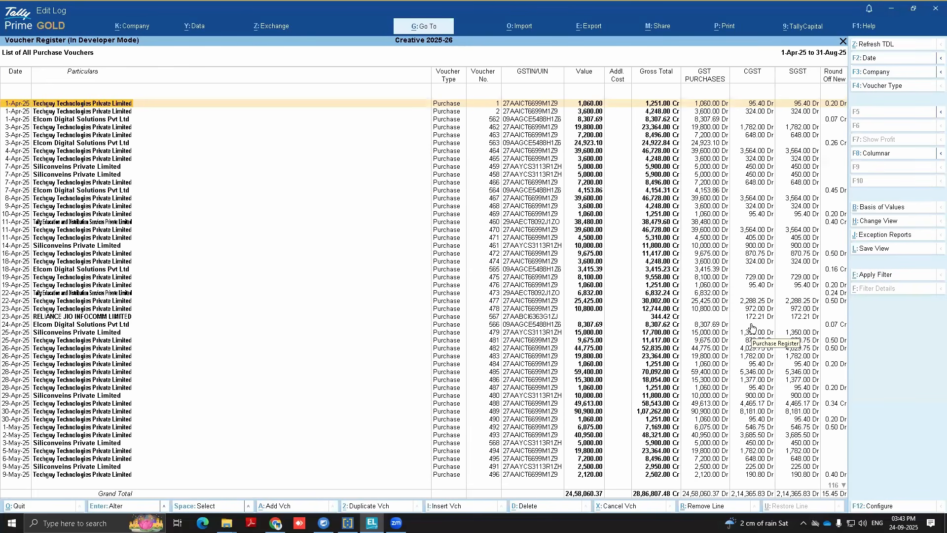
key("Right")
key("Right")
key("Right")
key("Right")
key("Right")
key("Left")
key("Left")
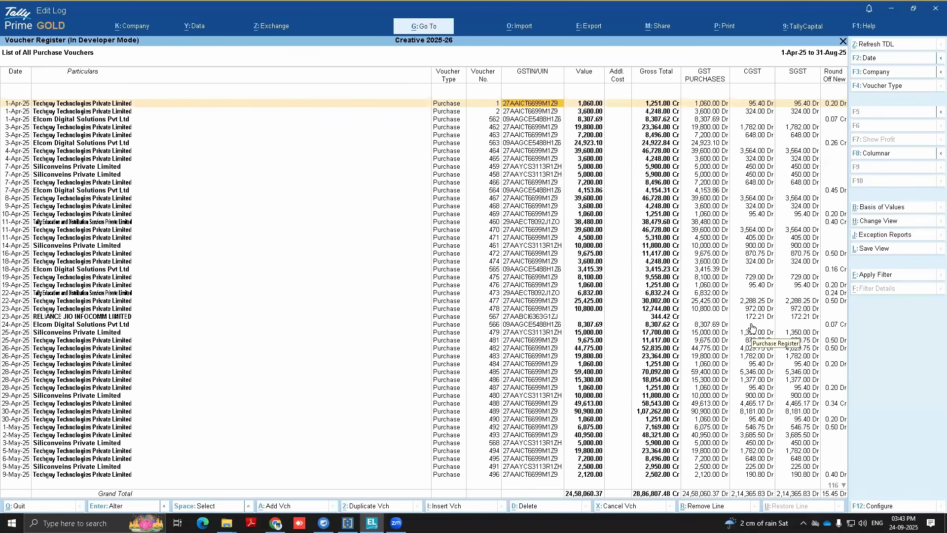
key("Down")
key("Down")
key("Down")
key("Down")
key("Down")
key("Down")
key("Down")
key("Down")
key("Down")
key("Down")
key("Down")
key("Down")
key("Down")
key("Down")
key("Down")
key("Down")
key("Down")
key("Down")
key("Down")
key("Down")
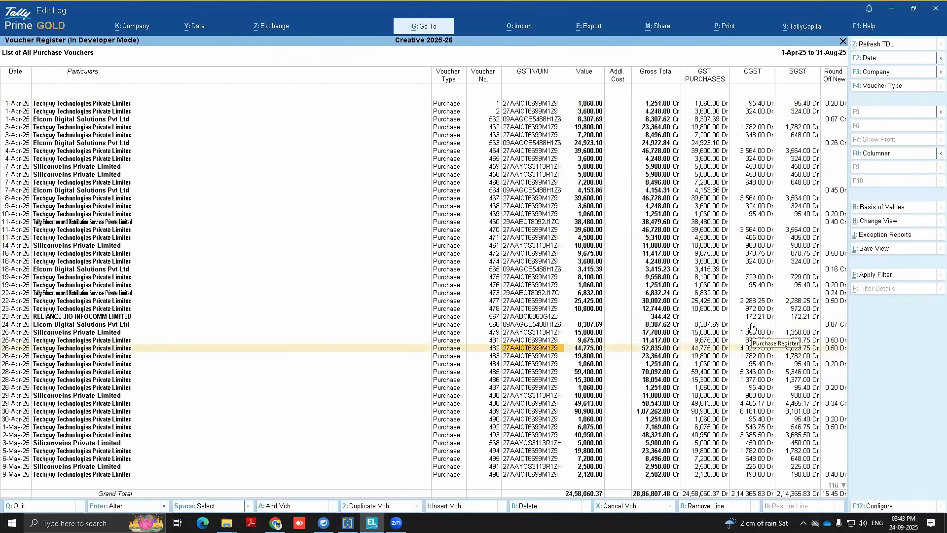
key("Down")
key("Down")
key("Down")
key("Down")
key("Down")
key("Down")
key("Down")
key("Down")
key("Down")
key("Down")
key("Down")
key("Down")
key("Down")
key("Down")
key("Down")
key("Down")
key("Down")
key("Down")
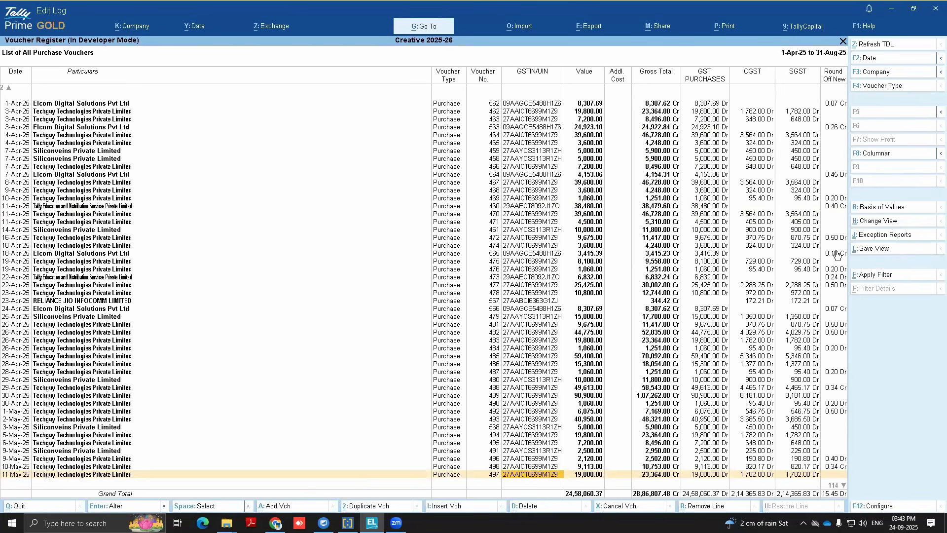
Export the current purchase voucher register to Excel as file 121212.
key("alt+e")
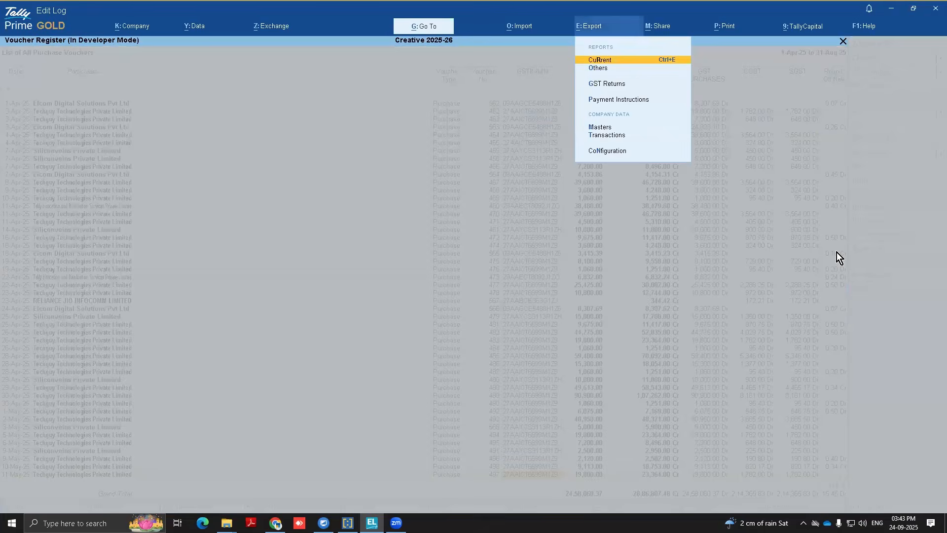
key("Return")
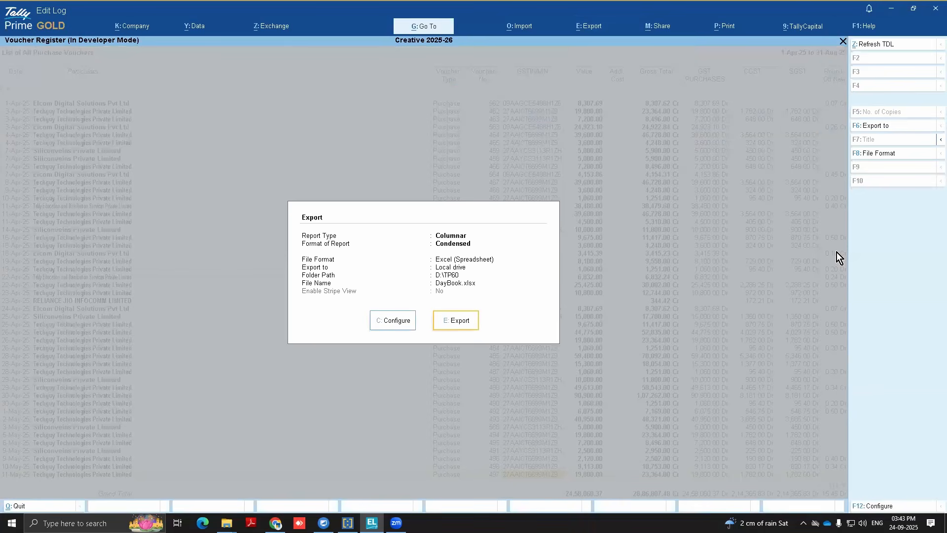
key("c")
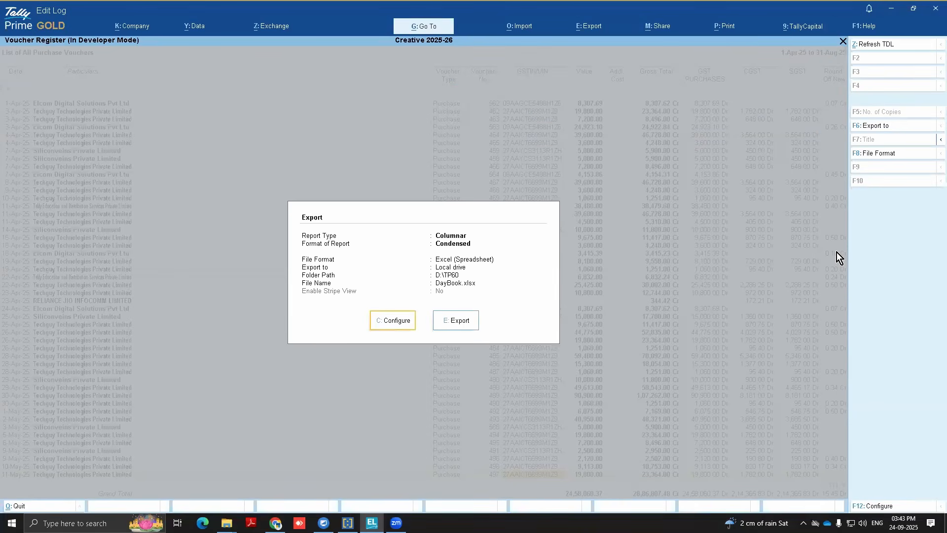
key("Down")
key("Down")
key("Down")
key("Down")
key("Down")
key("Down")
key("Down")
key("Down")
key("Down")
key("Down")
key("Down")
key("Down")
key("Down")
key("Up")
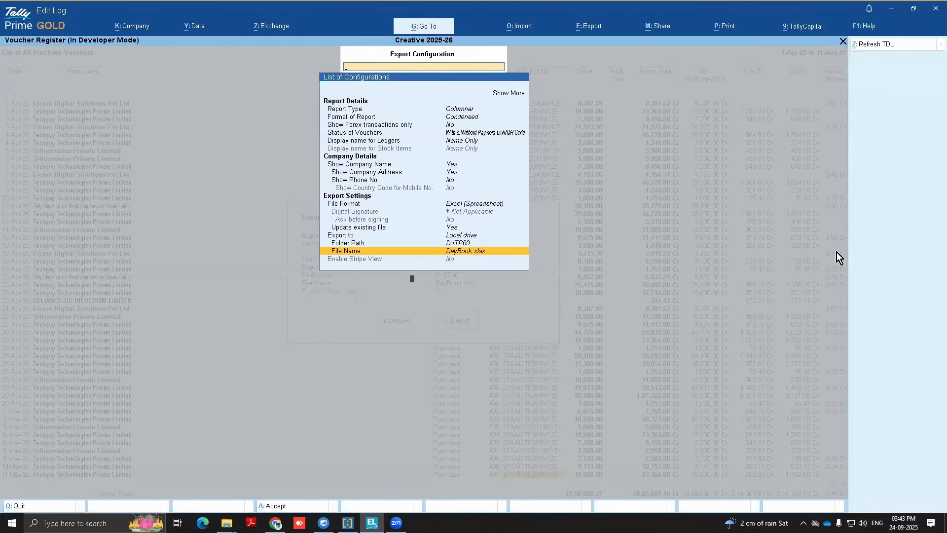
key("Return")
type("12")
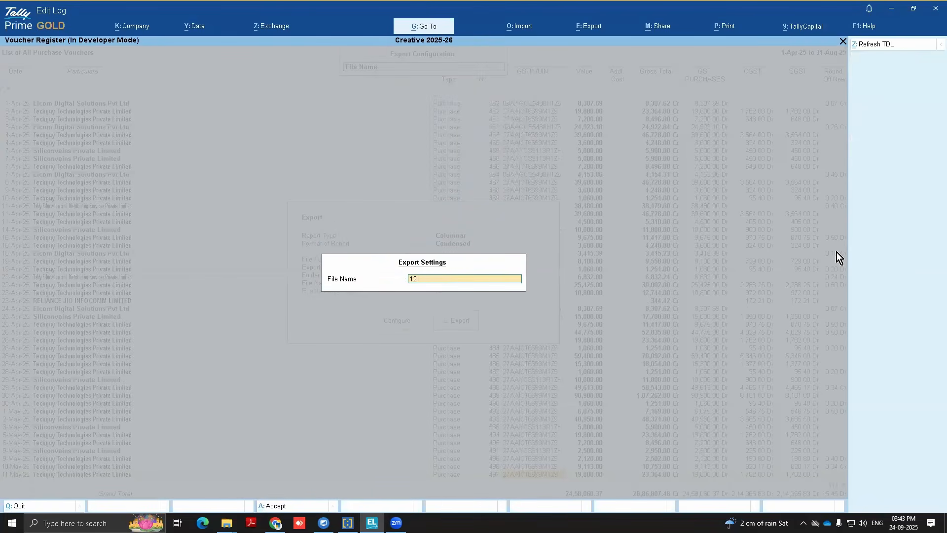
type("1212")
key("Return")
key("Up")
key("Down")
key("Down")
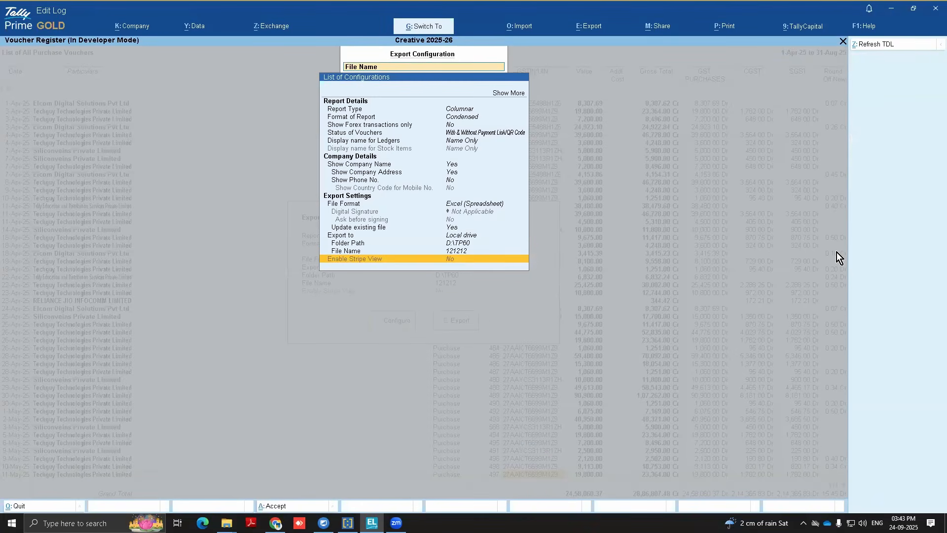
key("Escape")
key("Return")
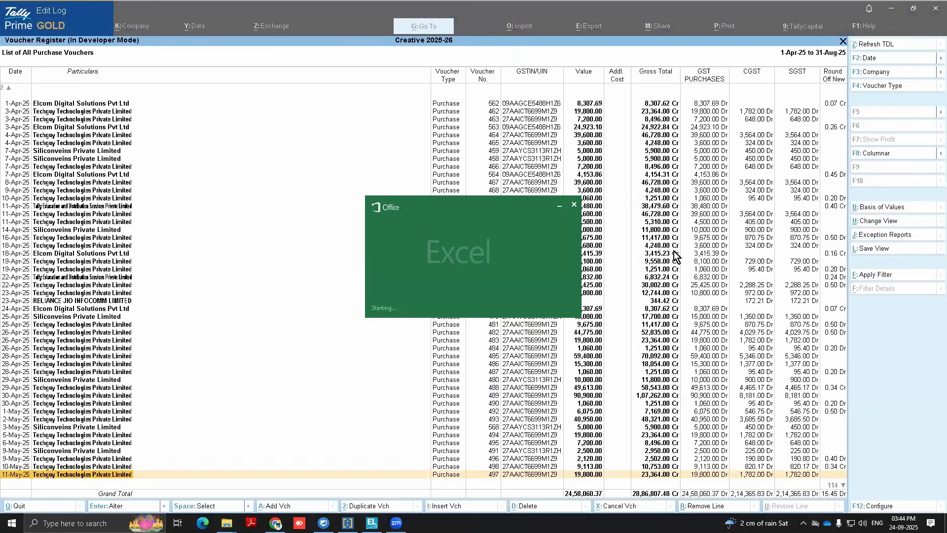
Open the exported file and copy the GSTIN column from E10 into a new blank worksheet.
left_click(434, 280)
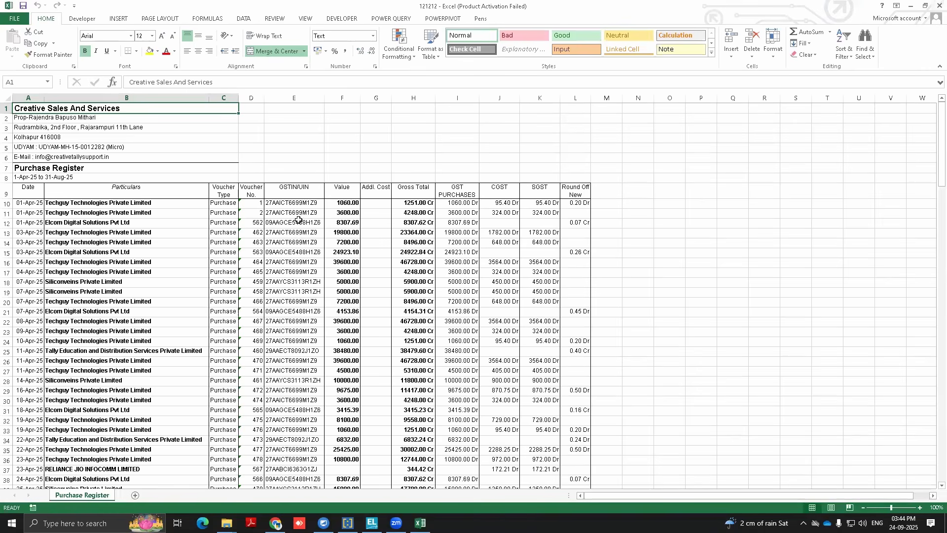
left_click(291, 202)
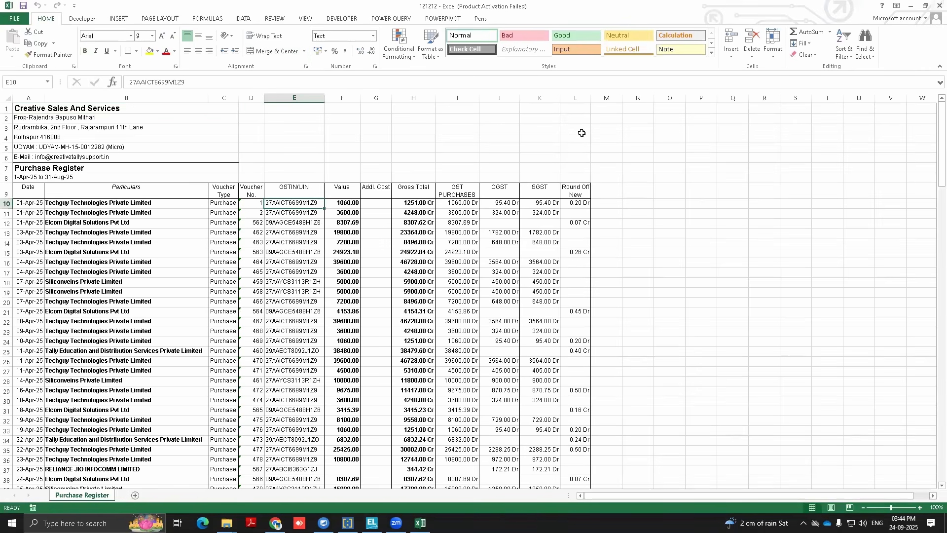
key("ctrl+shift+Down")
key("ctrl+c")
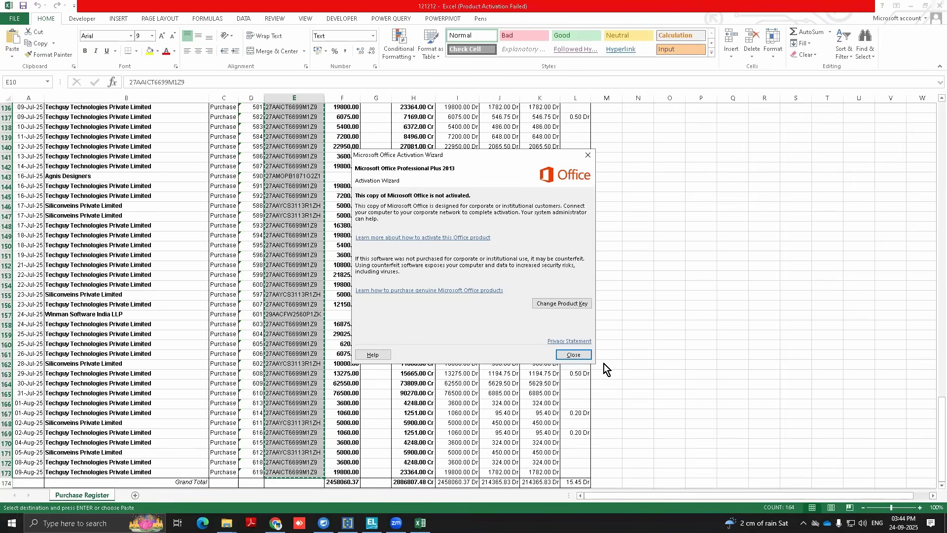
left_click(572, 354)
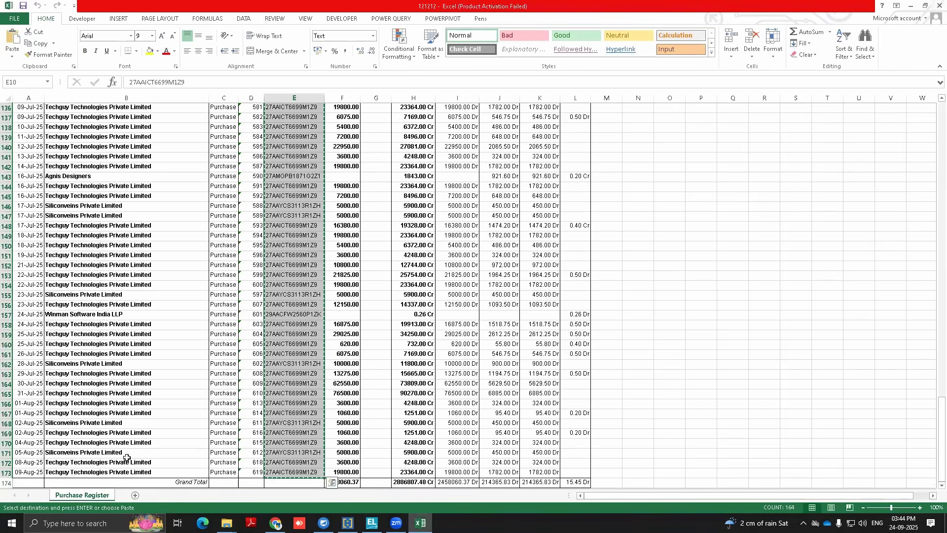
left_click(135, 496)
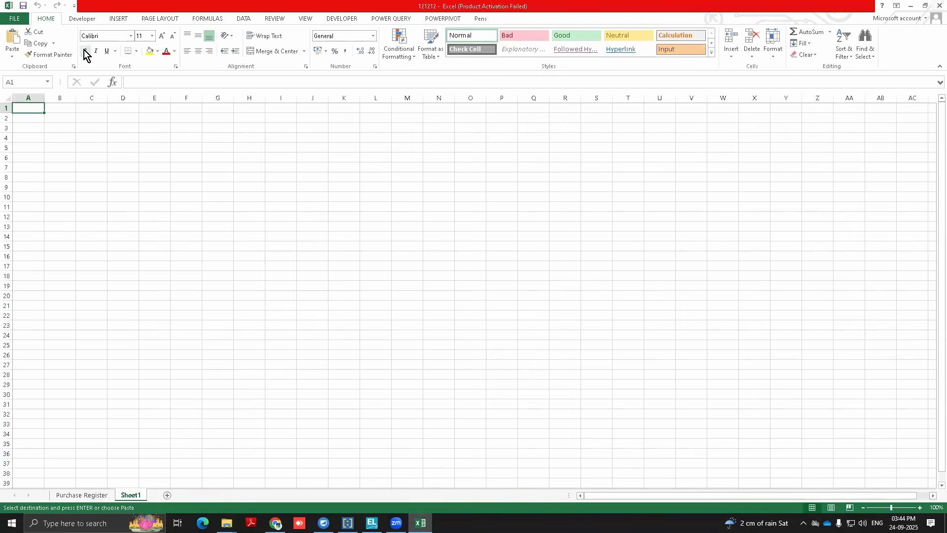
key("ctrl+v")
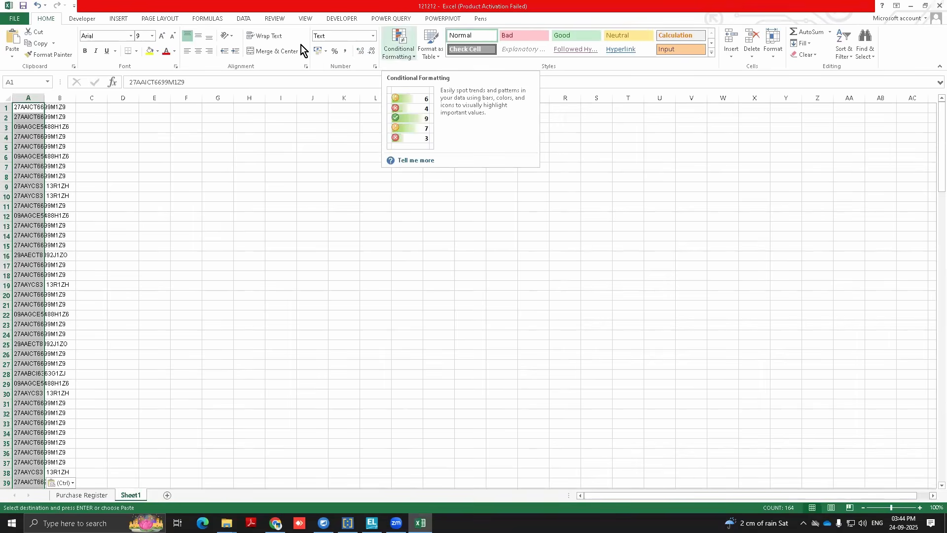
Remove duplicate GSTINs from column A and delete empty row 8, leaving 11 unique entries.
left_click(242, 19)
left_click(374, 44)
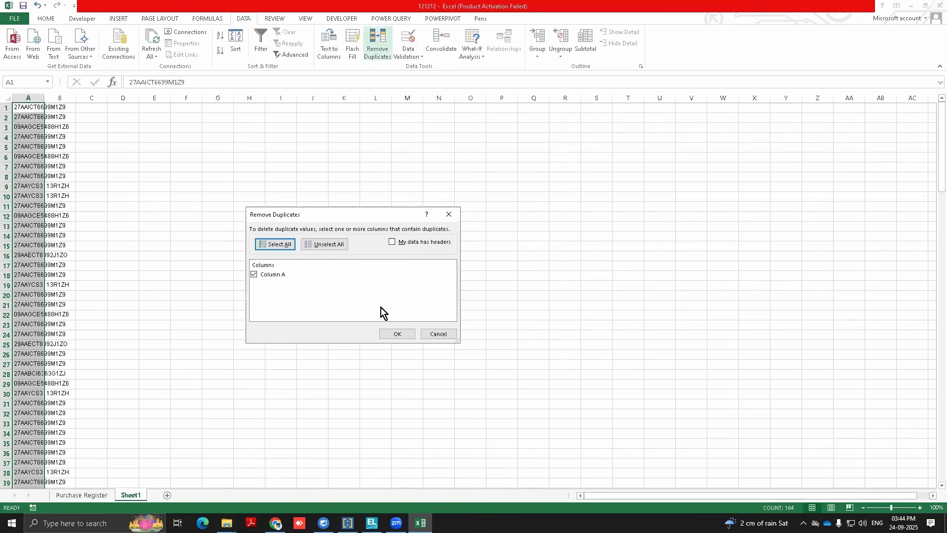
left_click(398, 333)
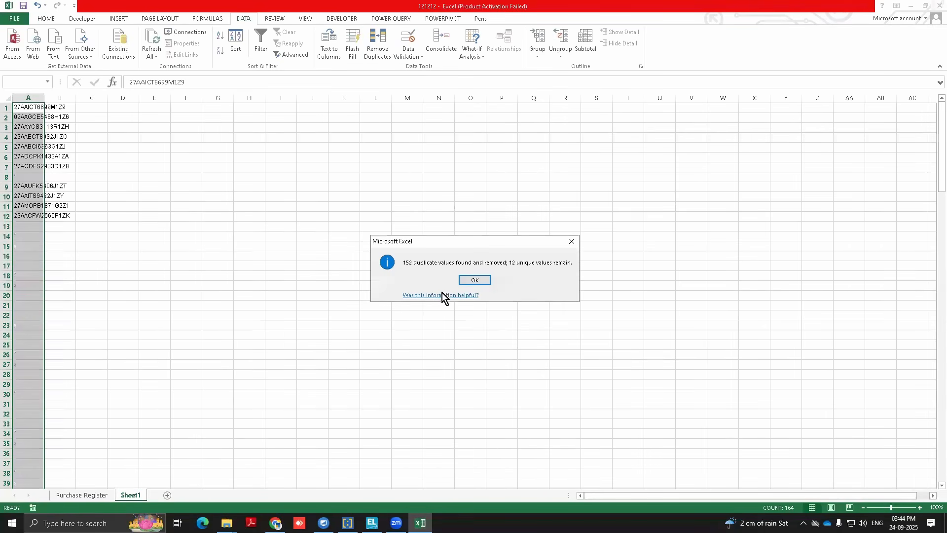
left_click(481, 280)
left_click(57, 175)
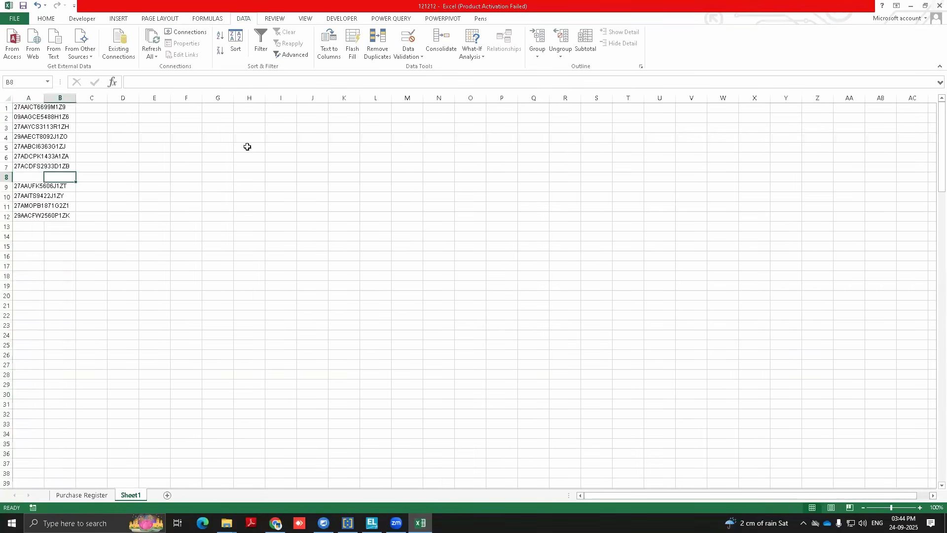
key("shift+space")
key("ctrl+minus")
key("Up")
key("Up")
key("Up")
key("Up")
key("Up")
key("Up")
key("Up")
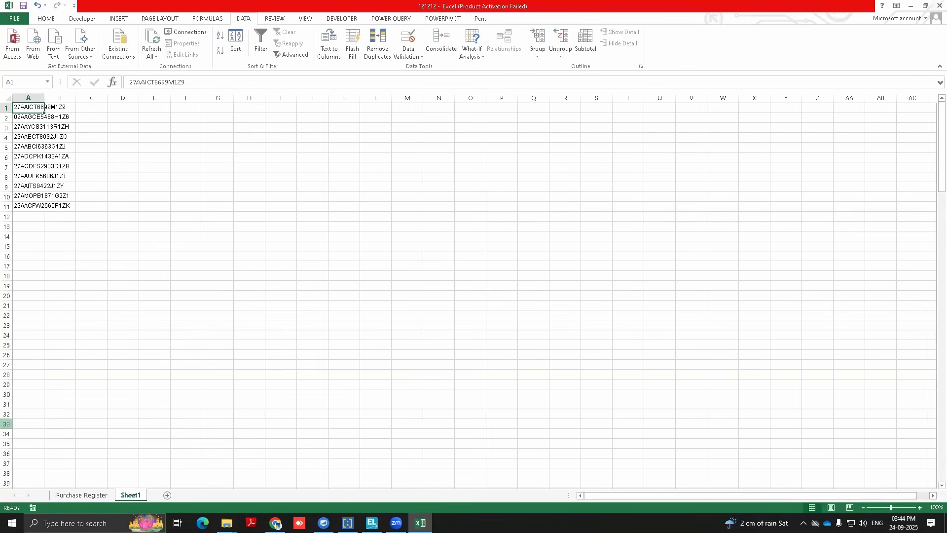
left_click(372, 522)
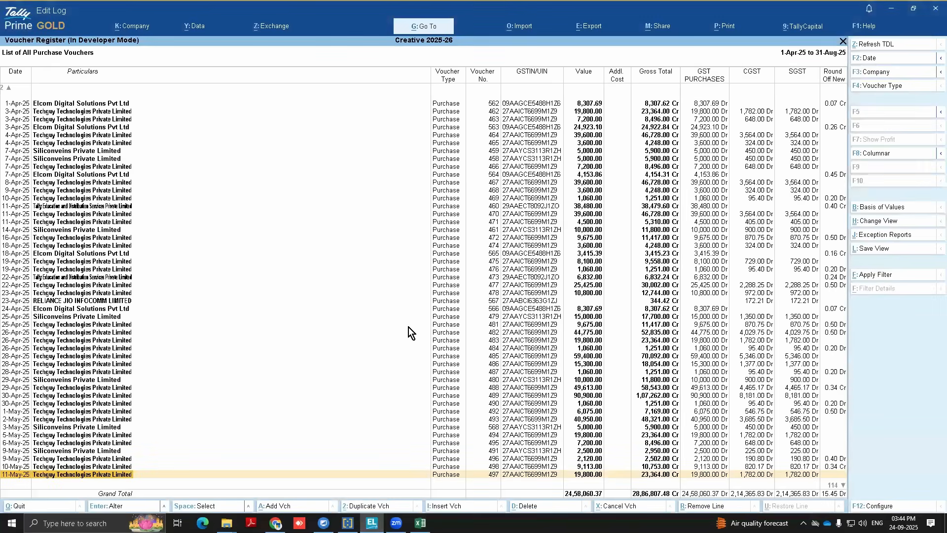
Go to GST Reports > GST Utilities > Validate Party GSTIN/UIN.
key("Escape")
key("Escape")
key("Escape")
key("Escape")
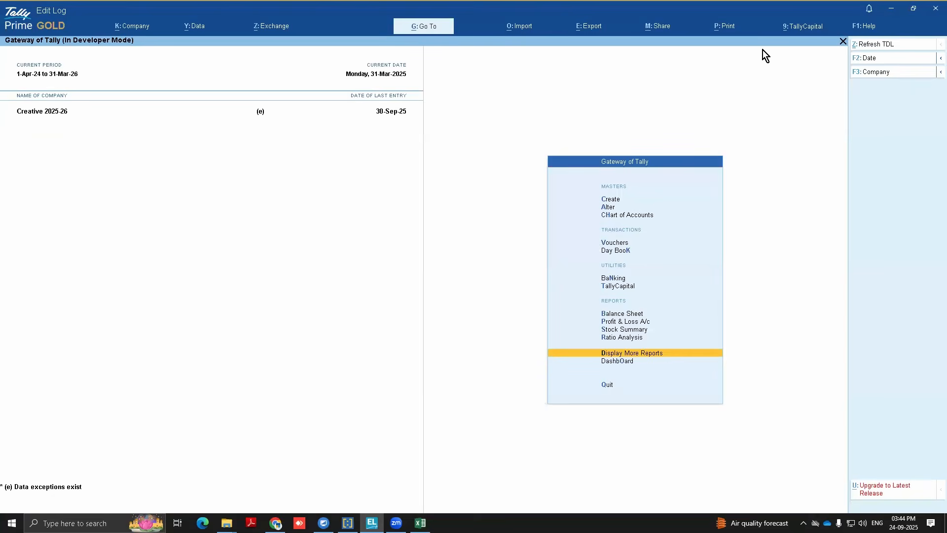
key("Return")
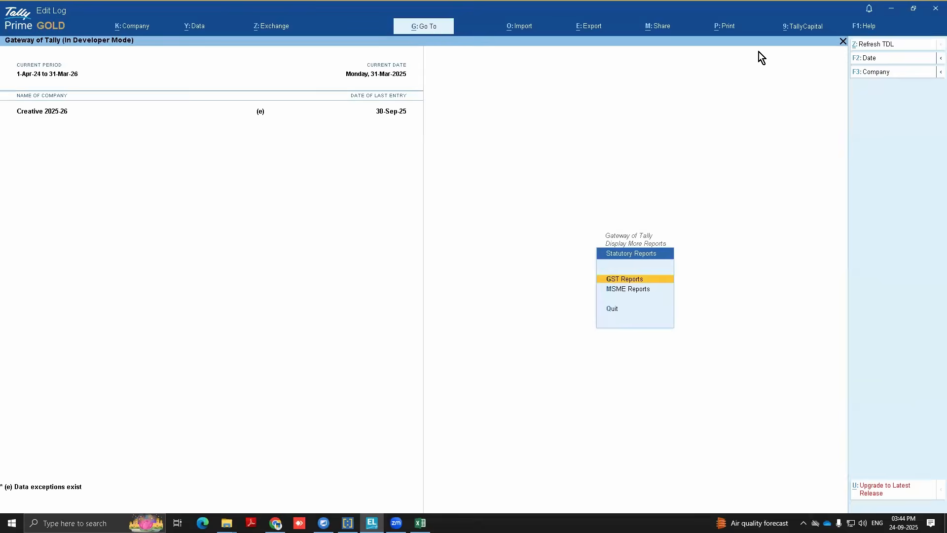
key("Return")
key("Up")
key("Up")
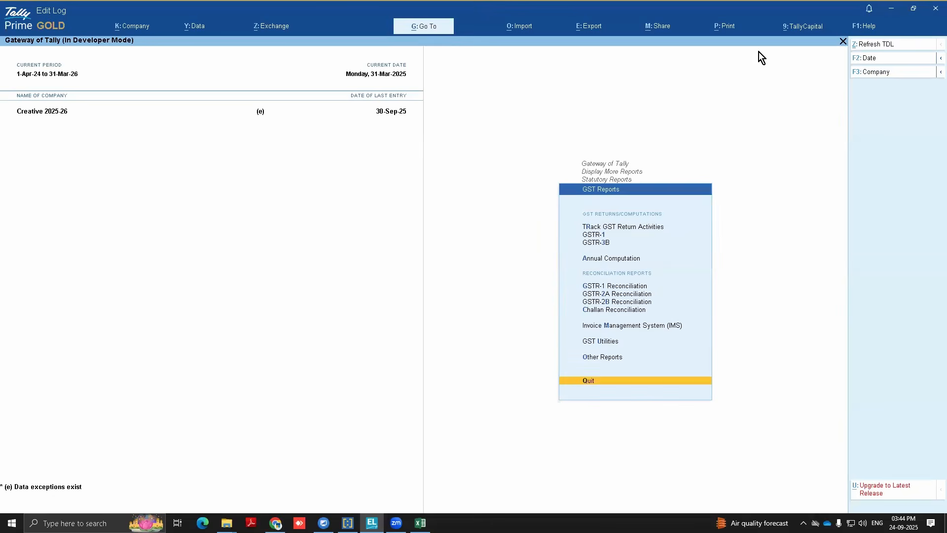
key("Up")
key("Return")
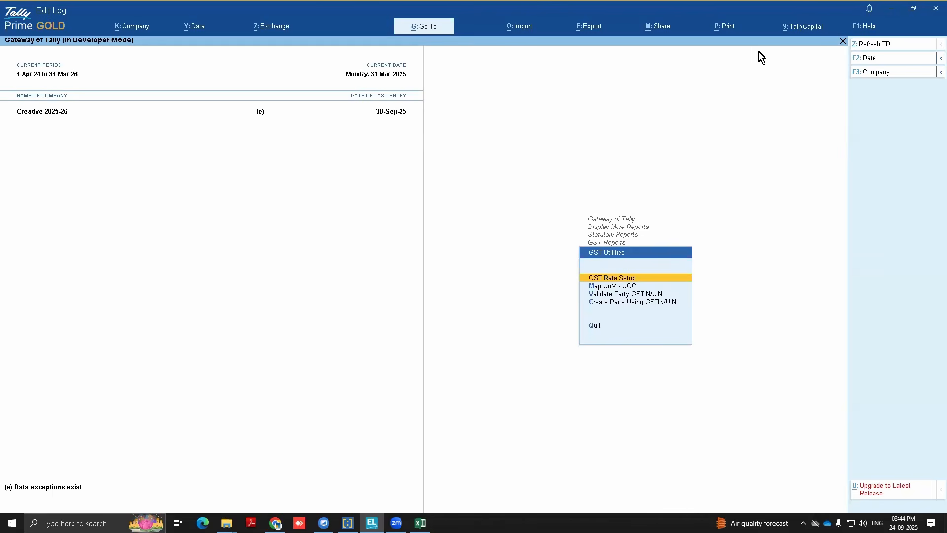
key("Down")
key("Down")
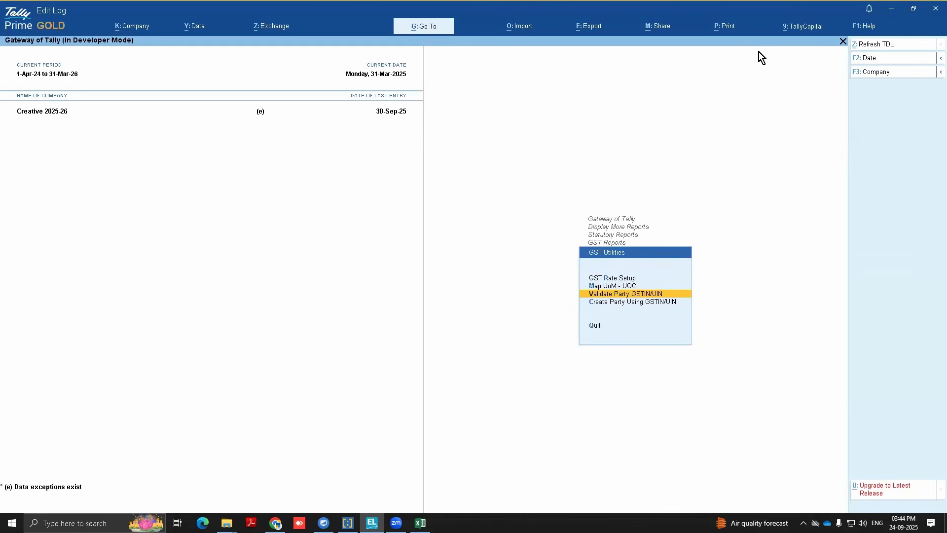
key("Return")
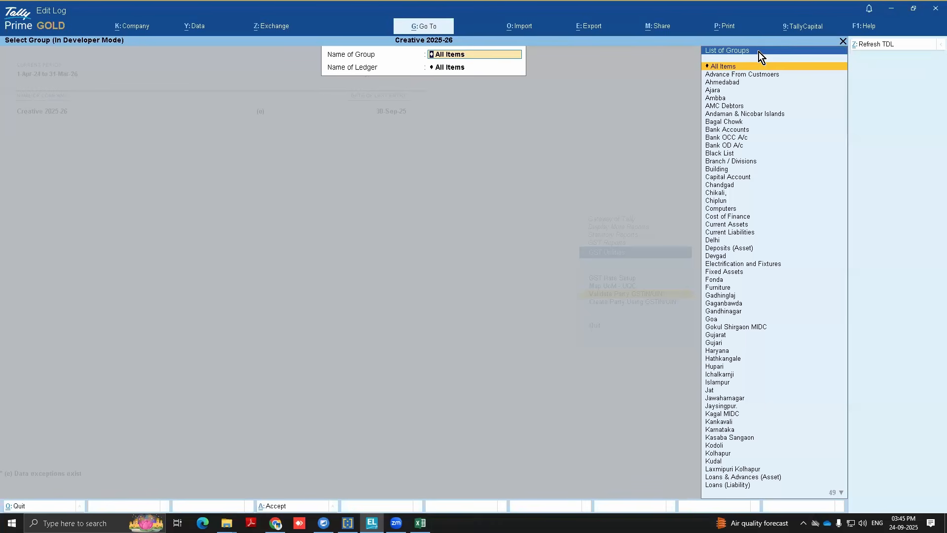
Choose the Sundry Debtors group with all ledgers and select every party.
type("Sun")
key("Down")
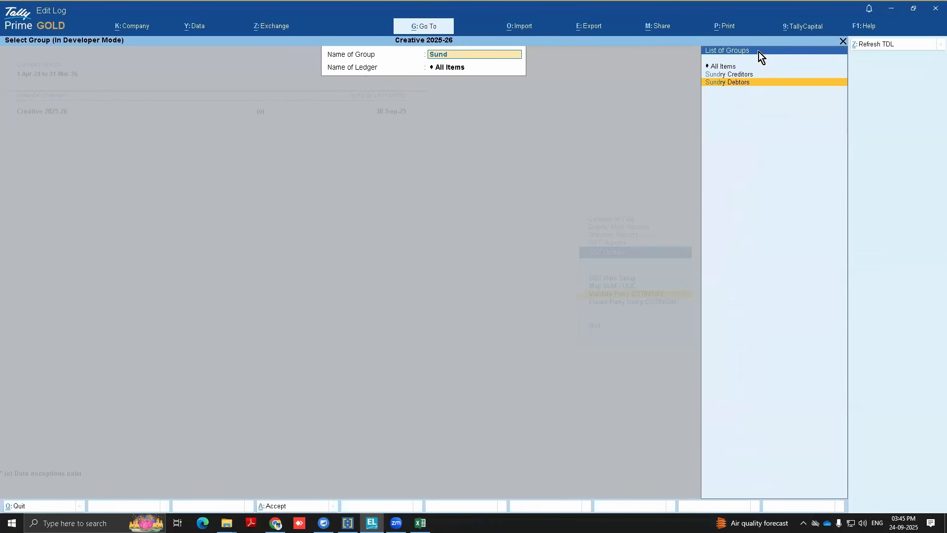
key("Return")
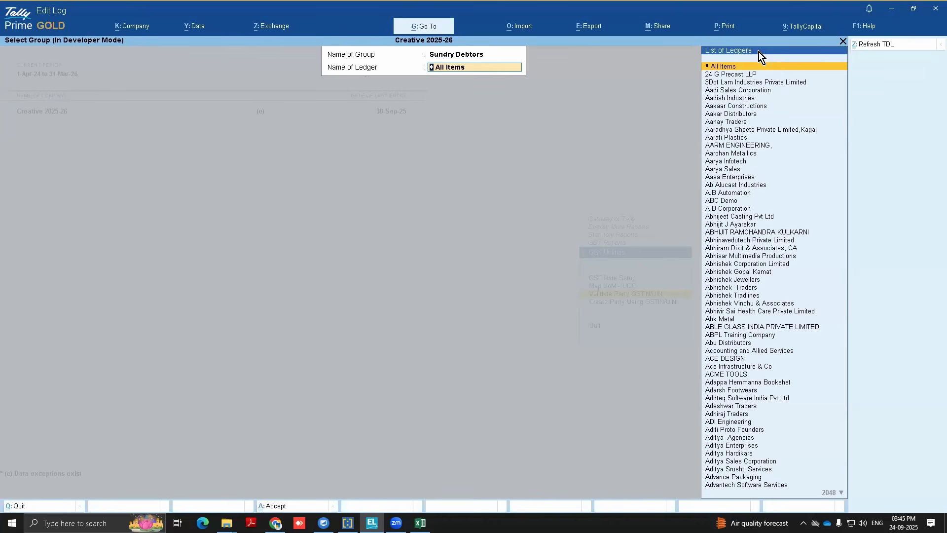
key("Return")
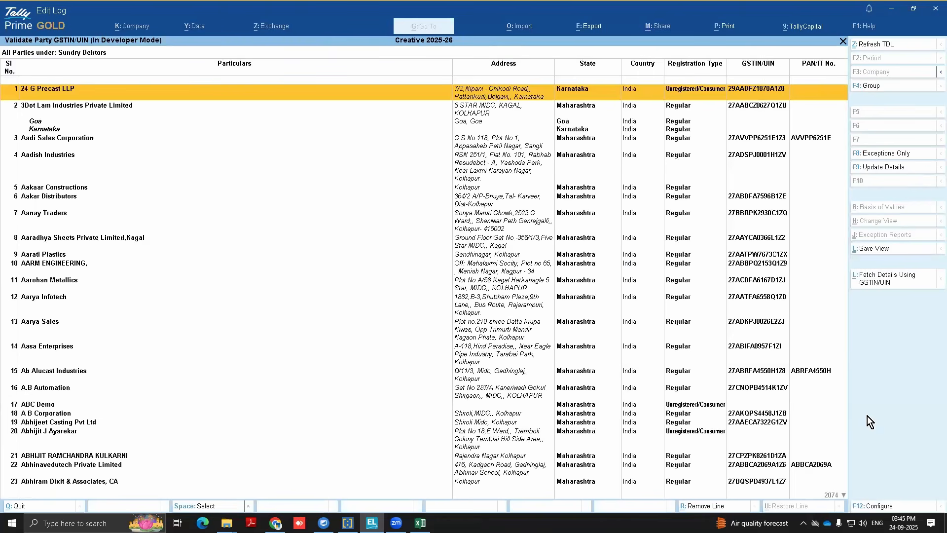
key("ctrl+space")
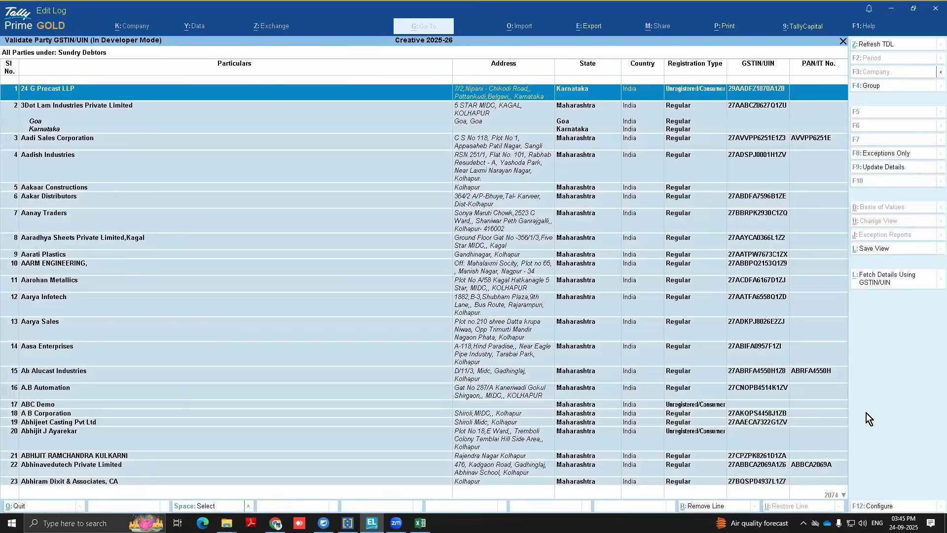
Fetch party details from the GST portal for only the valid GSTINs.
left_click(889, 280)
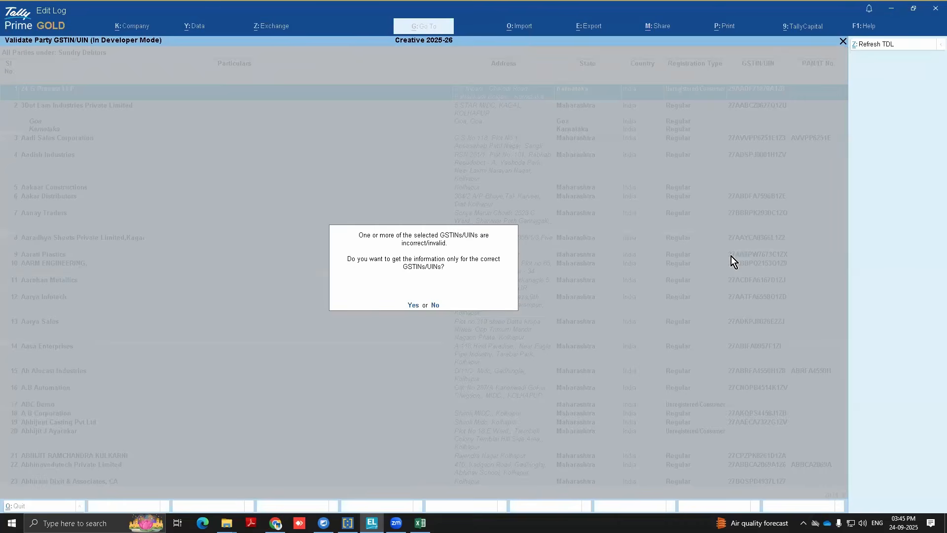
key("Return")
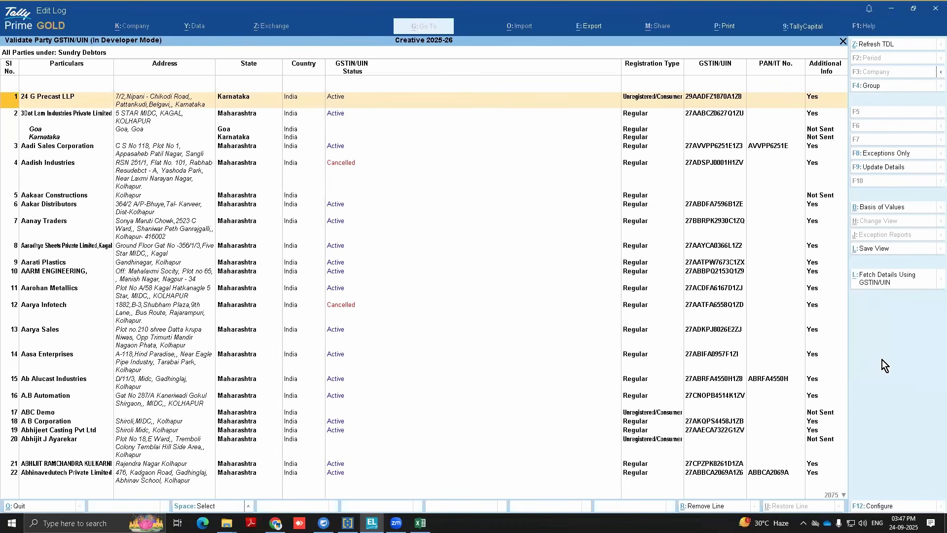
Filter the report by Status to Inactive GSTIN/UIN and scroll through the cancelled and suspended parties.
left_click(895, 208)
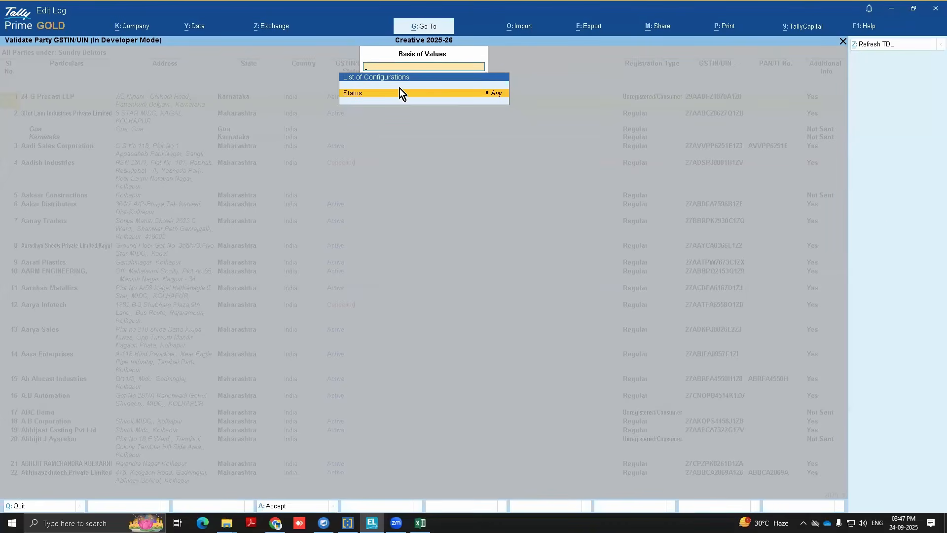
key("Return")
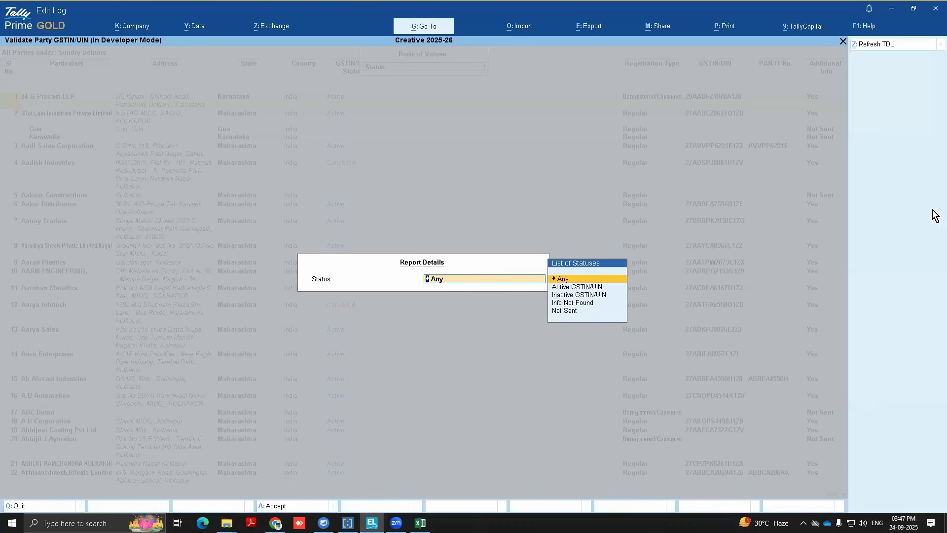
key("Down")
key("Down")
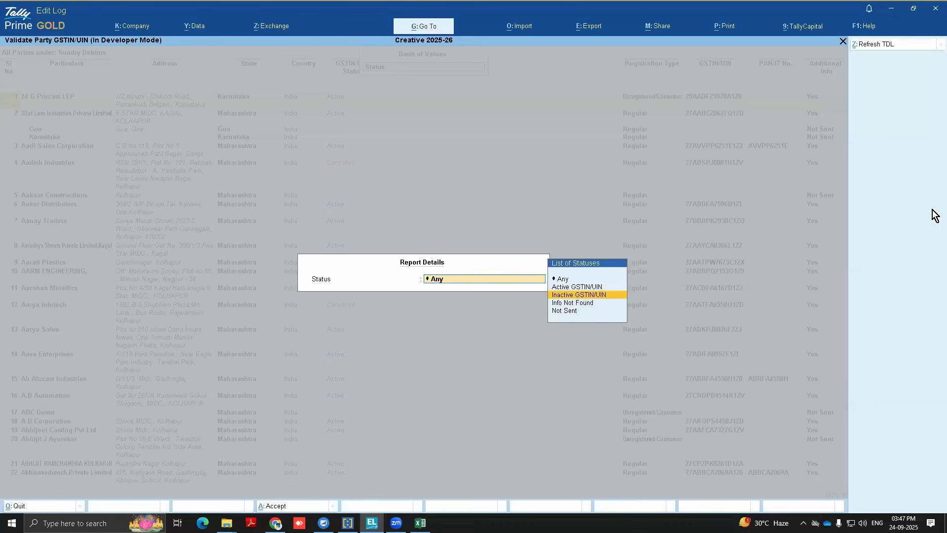
key("Return")
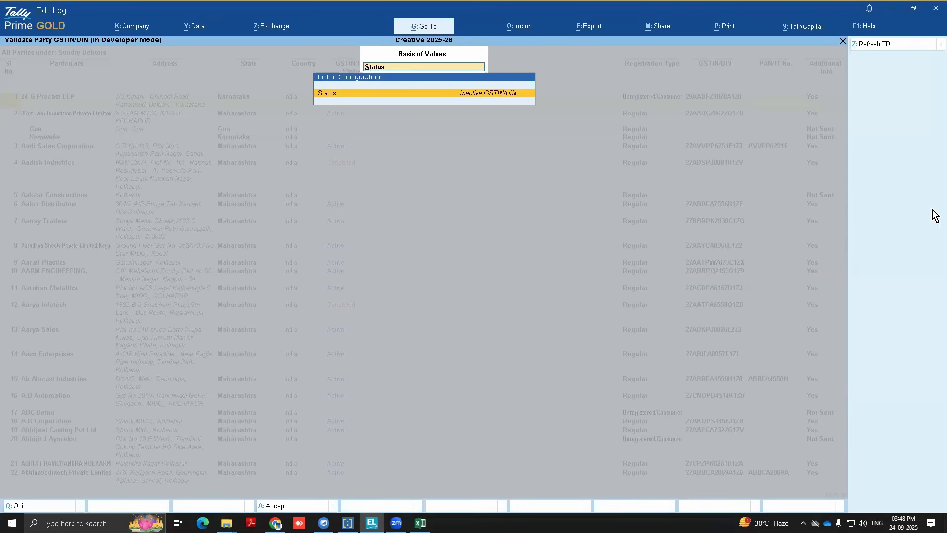
key("ctrl+a")
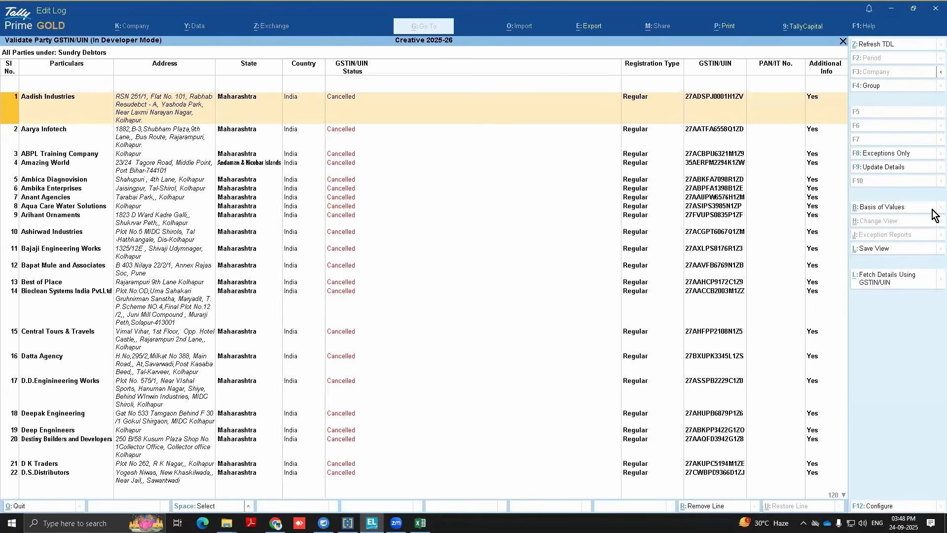
key("Down")
key("Down")
key("Down")
key("Down")
key("Down")
key("Down")
key("Down")
key("Down")
key("Down")
key("Down")
key("Down")
key("Down")
key("Down")
key("Down")
key("Down")
key("Down")
key("Down")
key("Down")
key("Down")
key("Down")
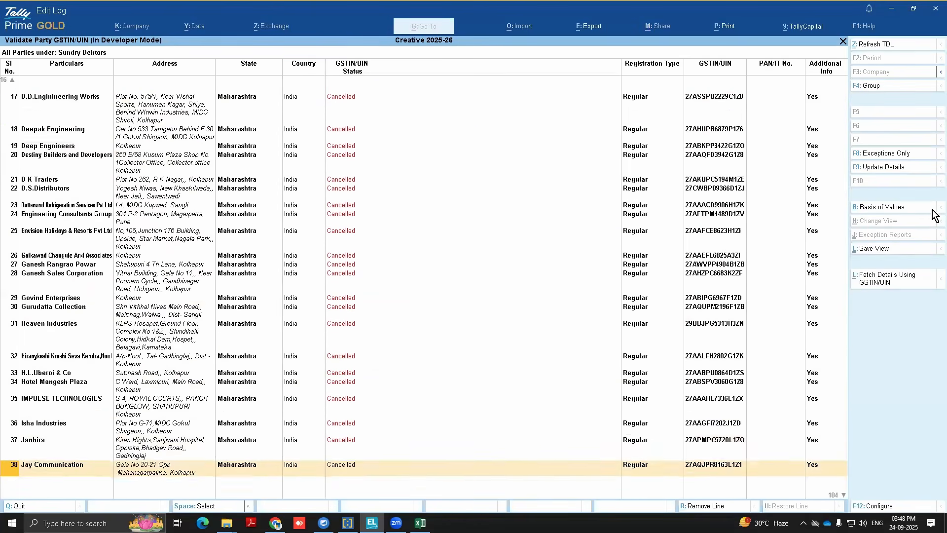
key("Down")
key("Down")
key("Down")
key("Down")
key("Down")
key("Down")
key("Down")
key("Down")
key("Down")
key("Down")
key("Down")
key("Down")
key("Down")
key("Down")
key("Down")
key("Down")
key("Down")
key("Down")
key("Down")
key("Down")
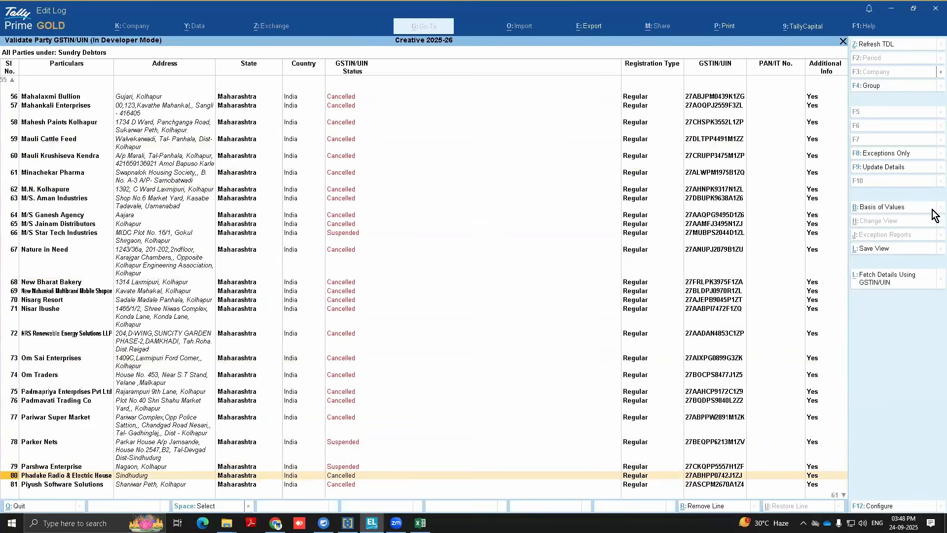
key("Down")
key("Down")
key("Down")
key("Down")
key("Down")
key("Down")
key("Down")
key("Down")
key("Down")
key("Down")
key("Down")
key("Down")
key("Down")
key("Down")
key("Down")
key("Down")
key("Down")
key("Down")
key("Down")
key("Down")
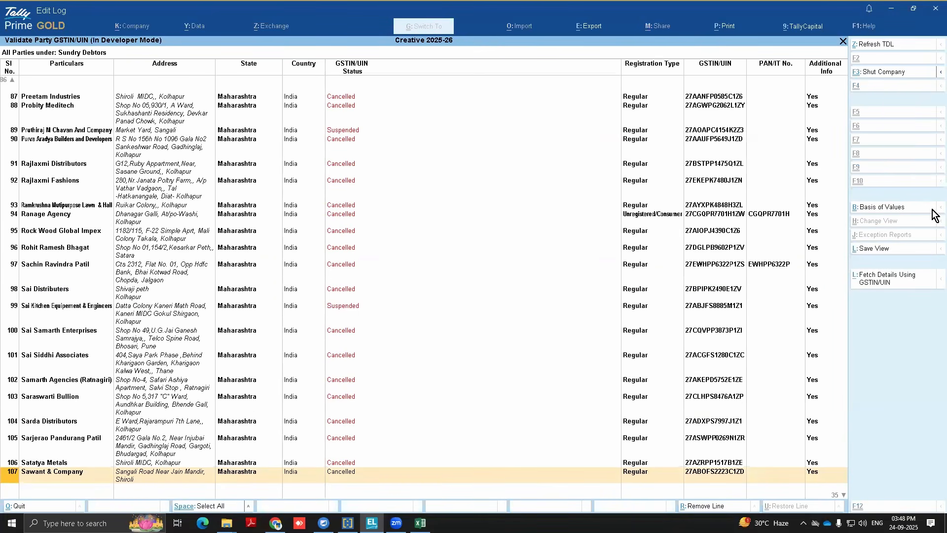
Open Sawant & Company's portal details and review its GSTR-1 filing history.
key("space")
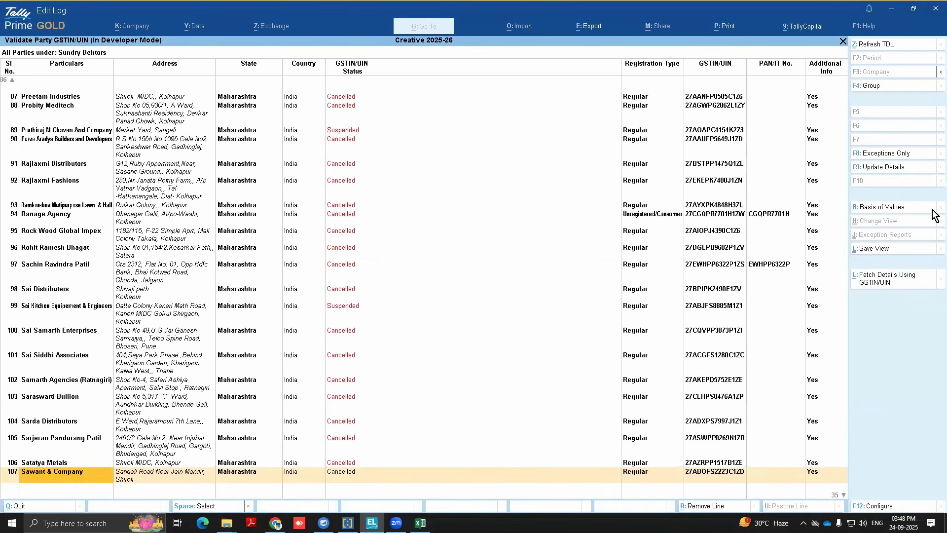
key("Return")
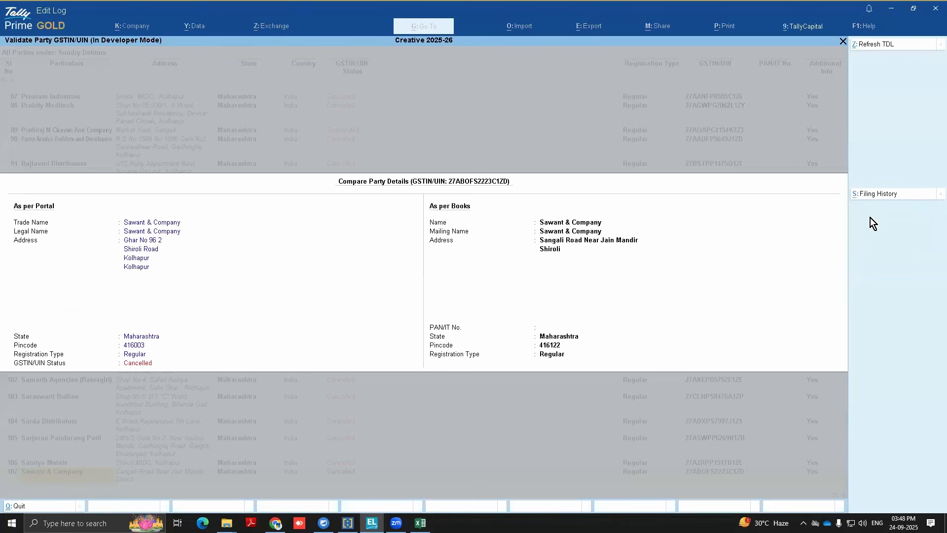
left_click(875, 198)
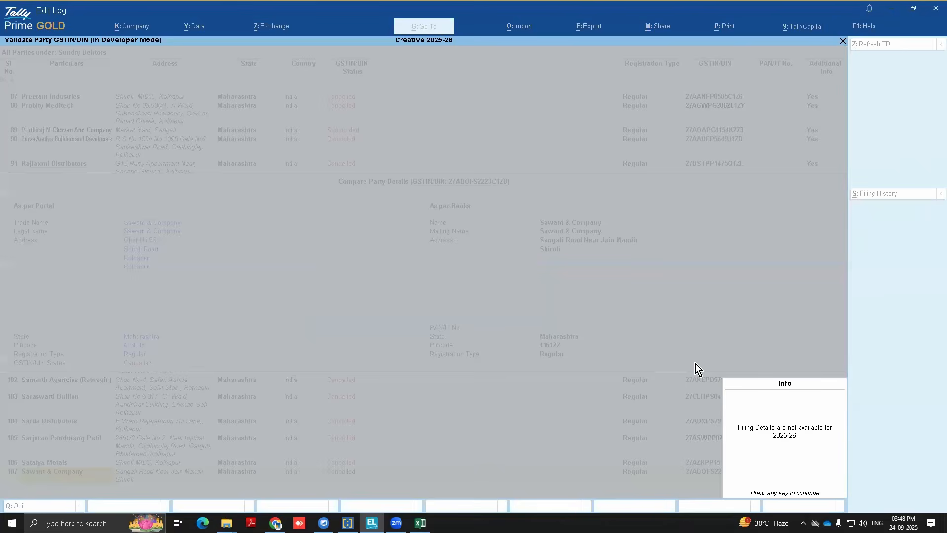
key("Return")
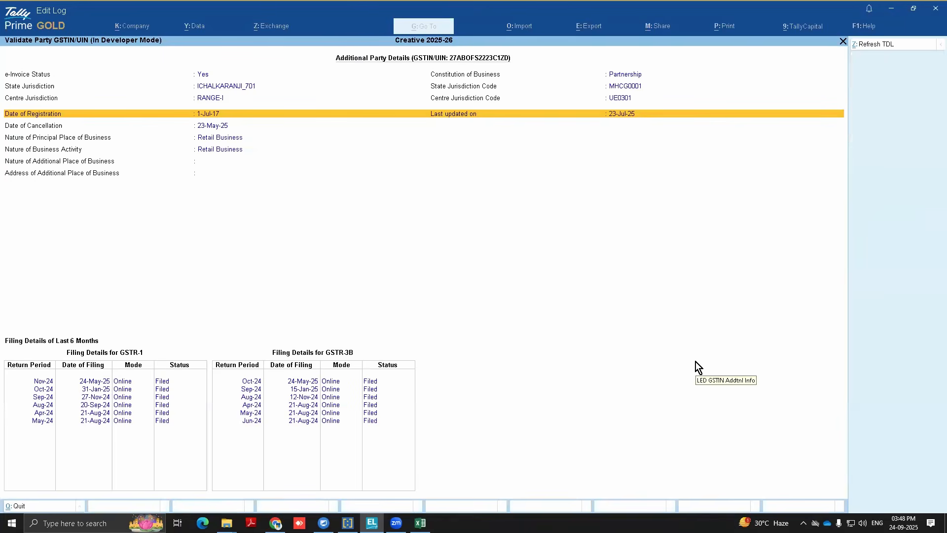
key("Down")
key("Down")
key("Down")
key("Up")
key("Up")
key("Up")
key("Up")
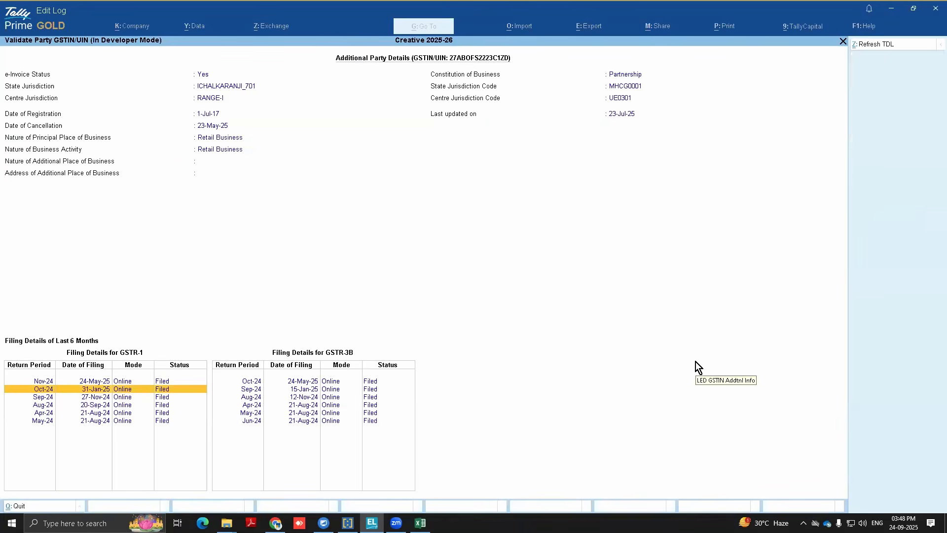
key("Up")
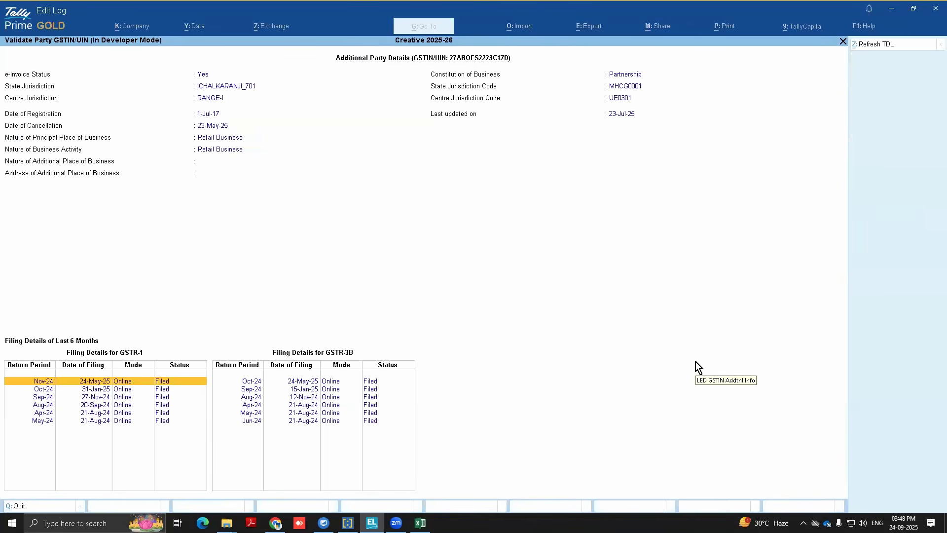
Return to GST Utilities and open Create Party Using GSTIN/UIN.
key("Escape")
key("Escape")
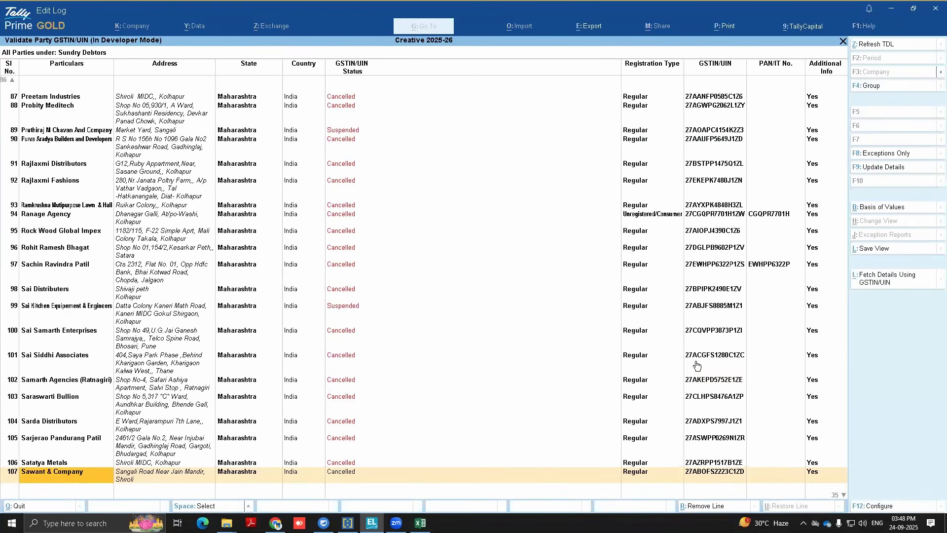
key("F4")
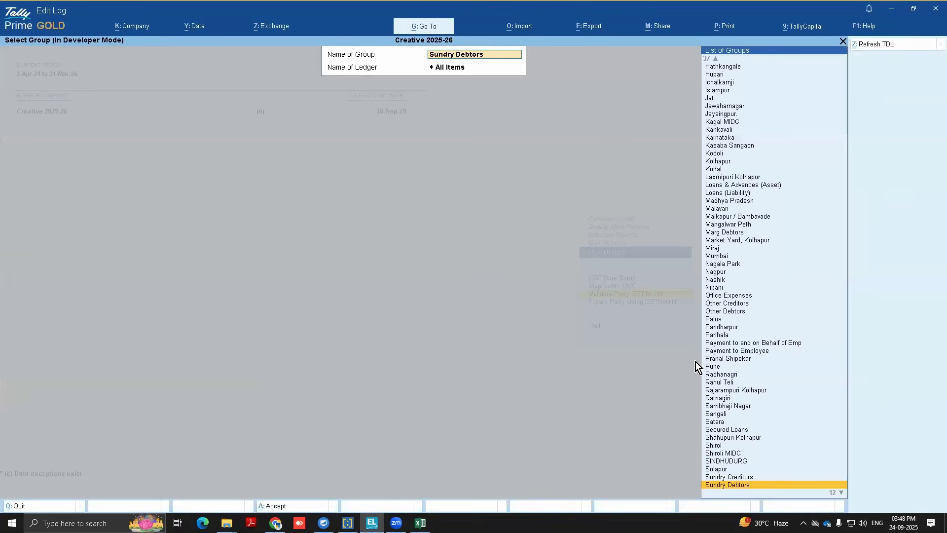
key("Escape")
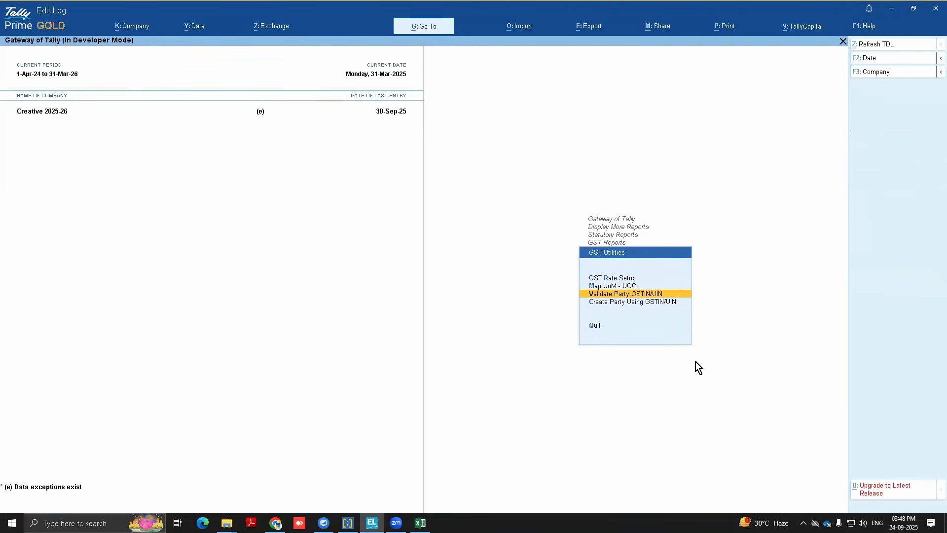
key("Down")
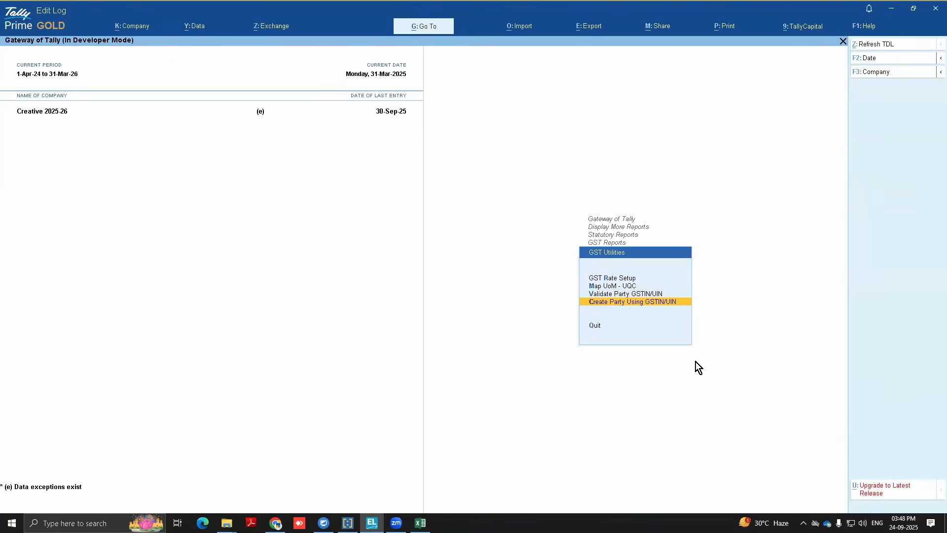
key("Return")
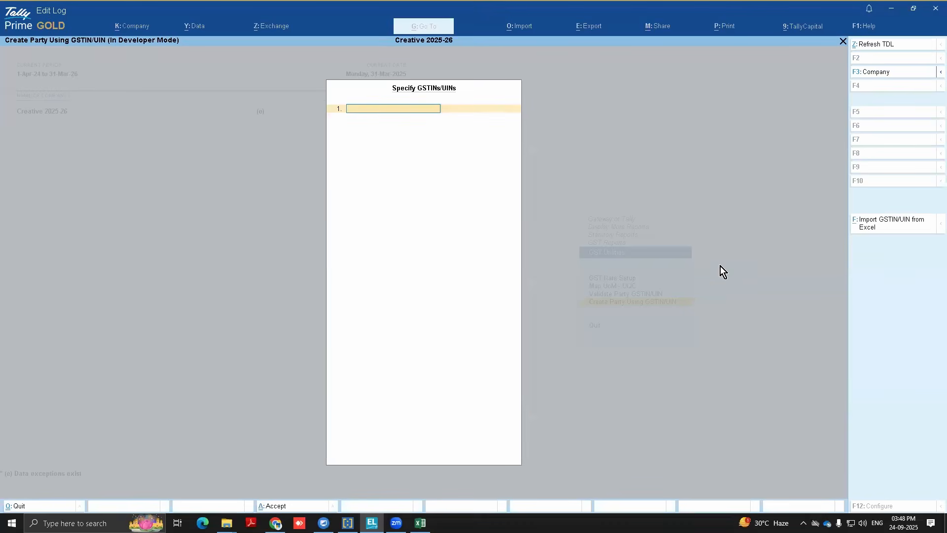
Import GSTINs from column A of Sheet1 in 121212.xls.
left_click(906, 230)
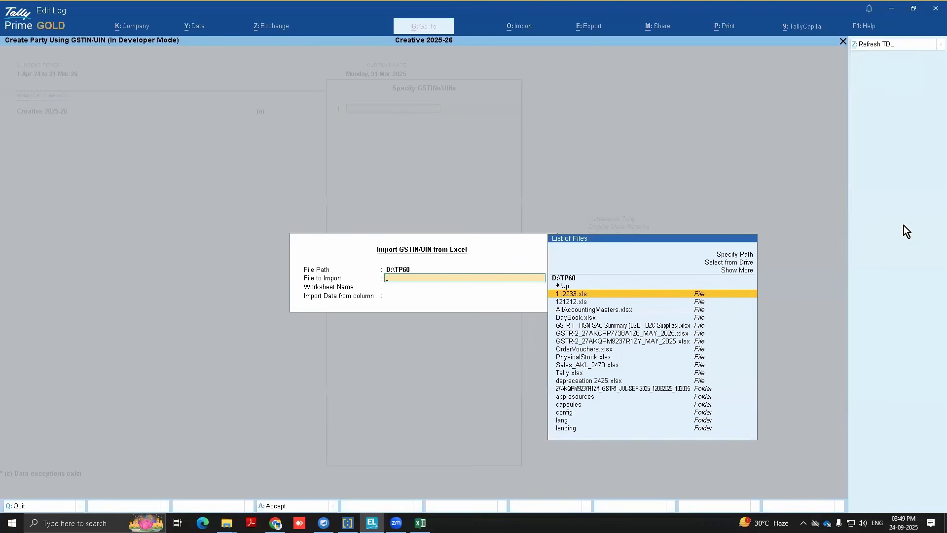
type("121")
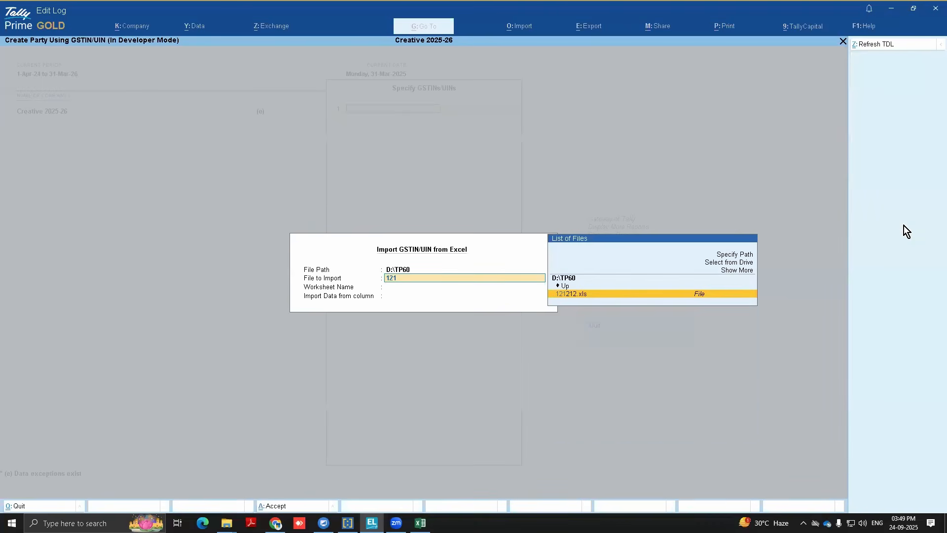
key("Return")
key("Down")
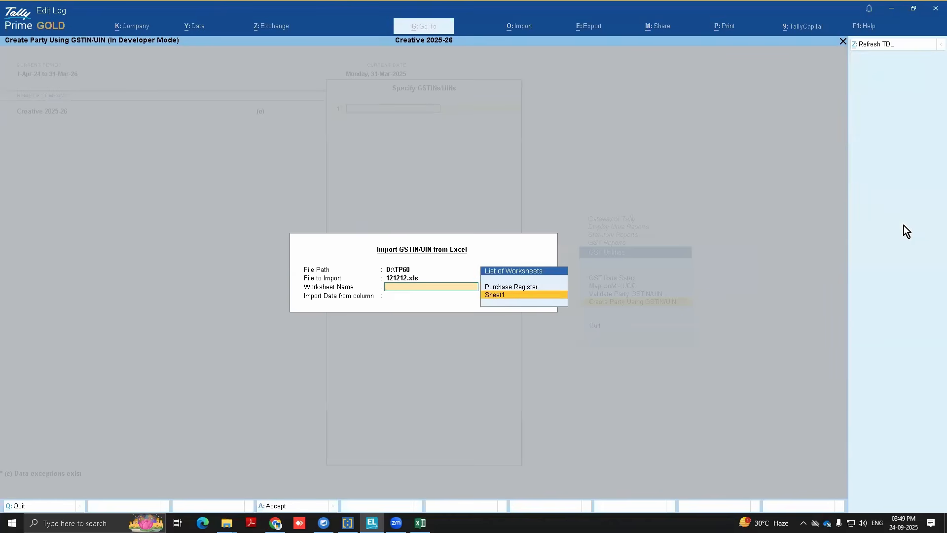
key("Return")
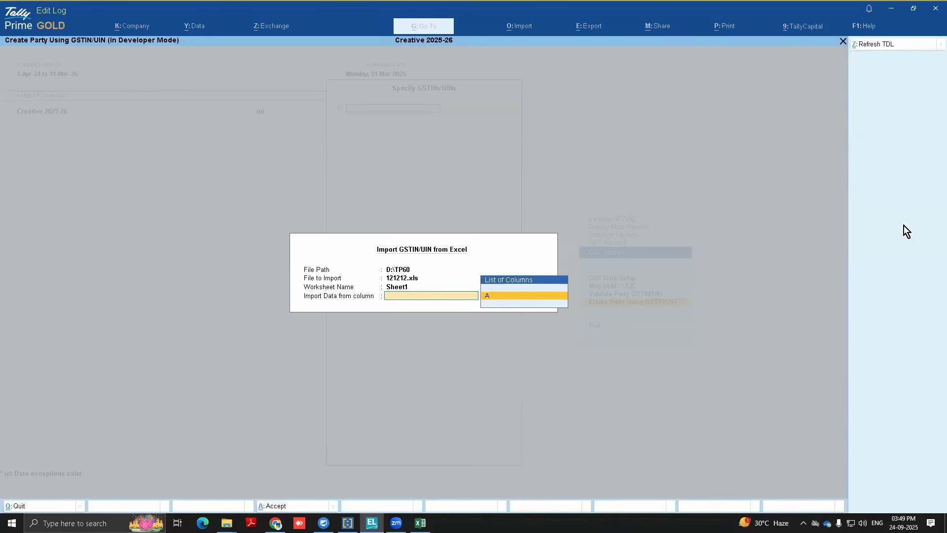
key("Return")
key("Return")
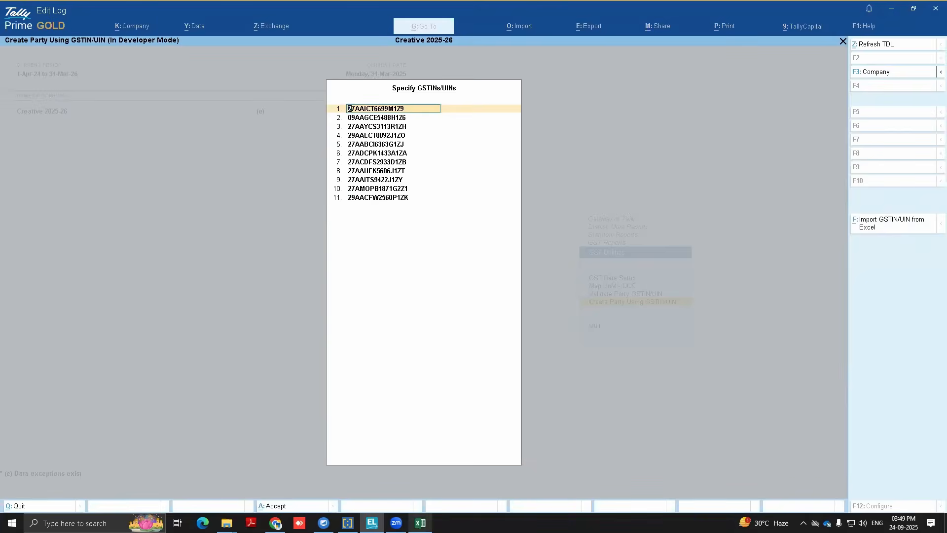
Check the 11 source GSTINs in Excel, then accept to fetch party details.
left_click(420, 523)
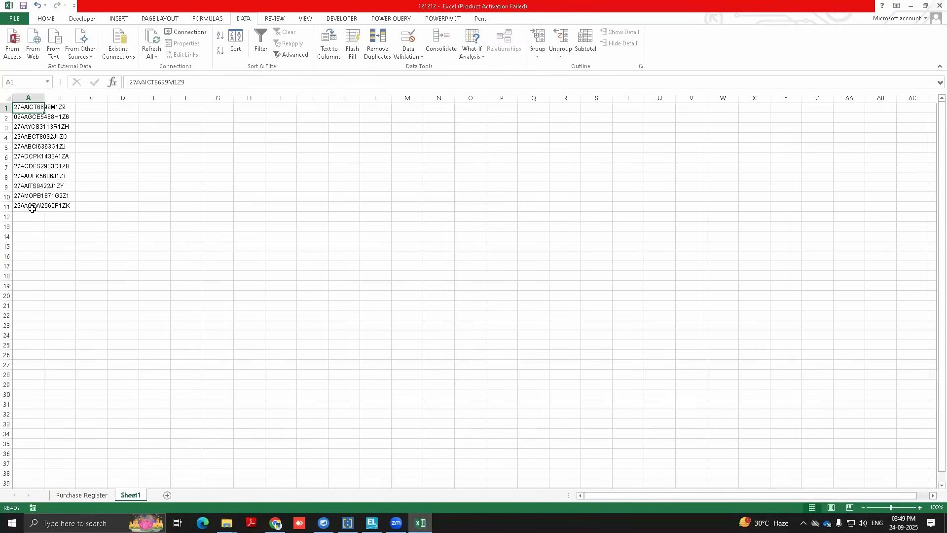
key("ctrl+shift+Down")
left_click(192, 198)
key("alt+Tab")
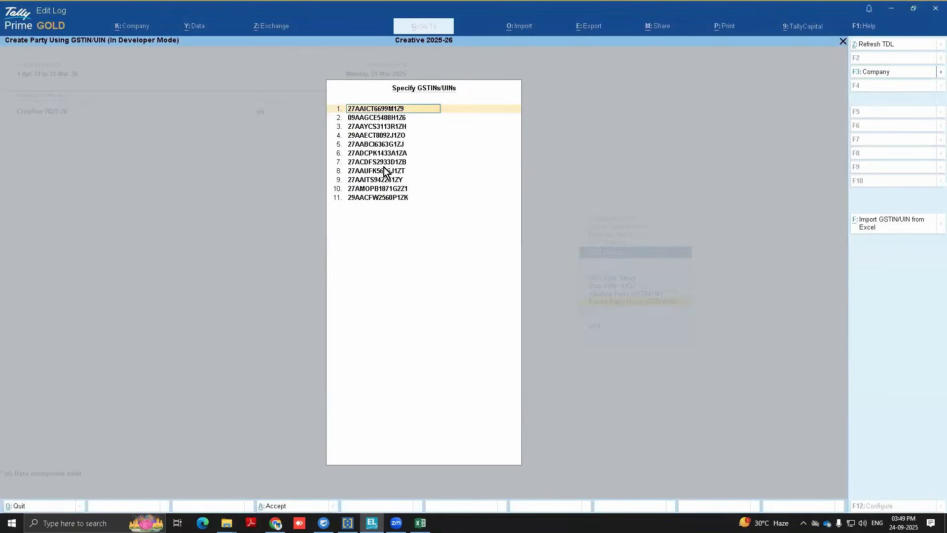
key("ctrl+a")
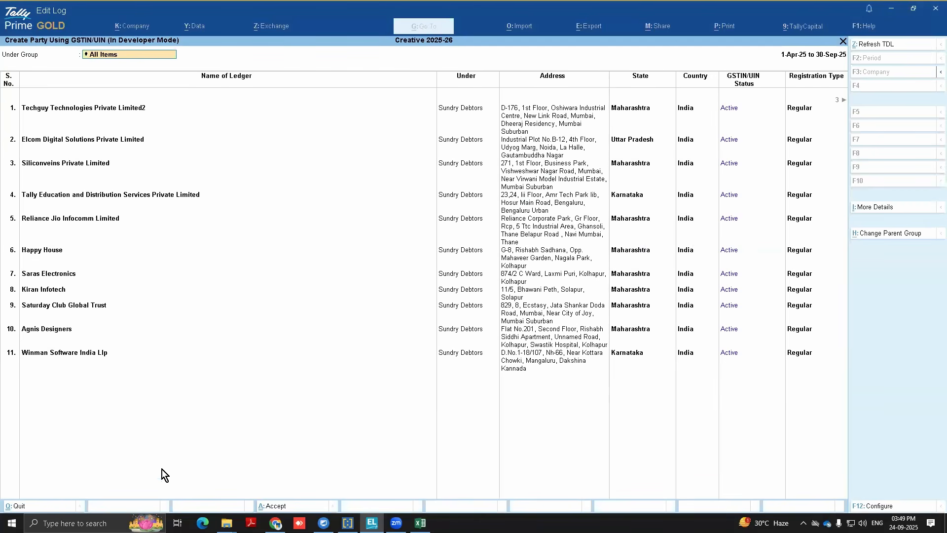
Place the 11 fetched parties under Sundry Creditors, then quit back to Statutory Reports.
type("S")
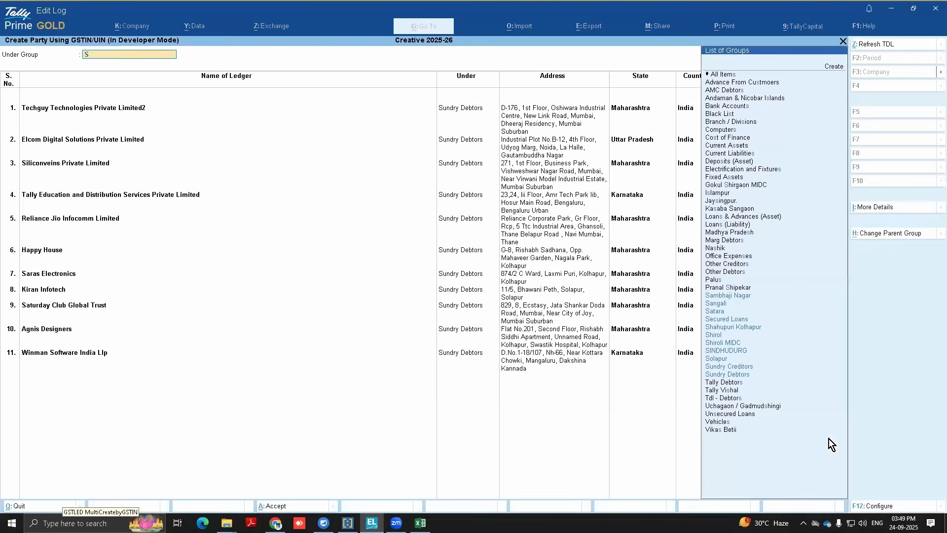
type("undr")
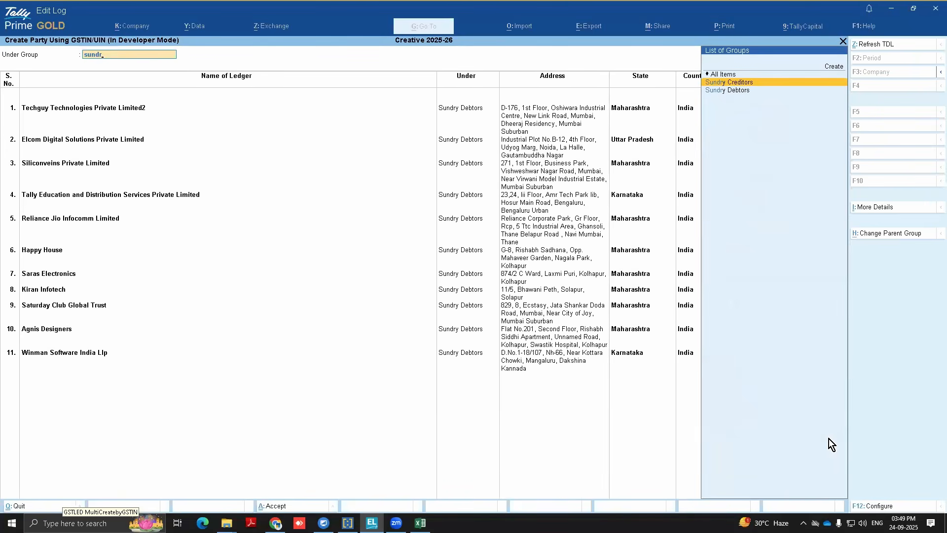
key("Return")
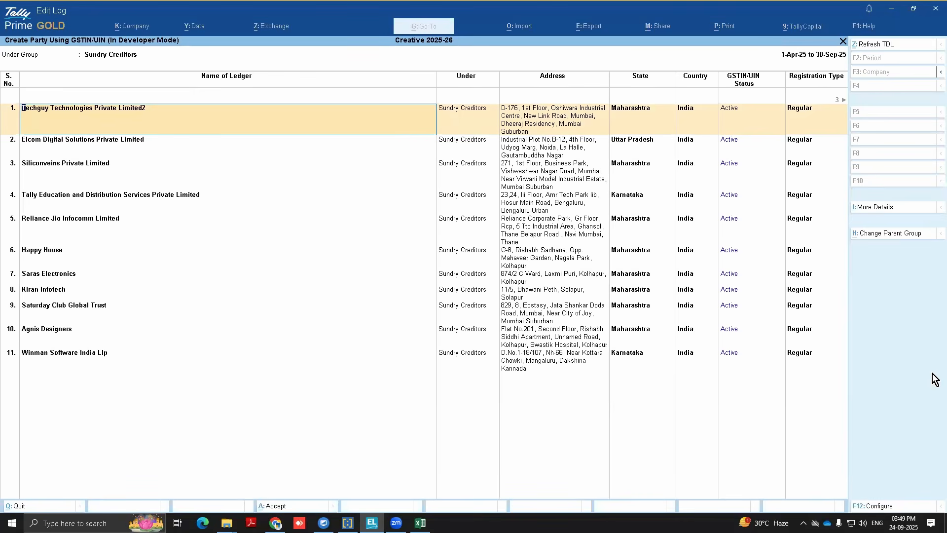
key("Escape")
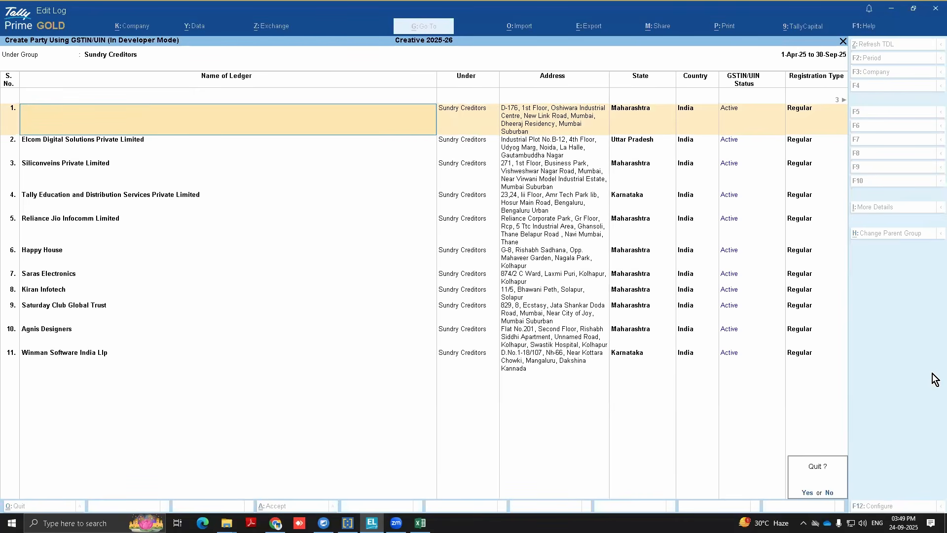
key("y")
key("Escape")
key("Escape")
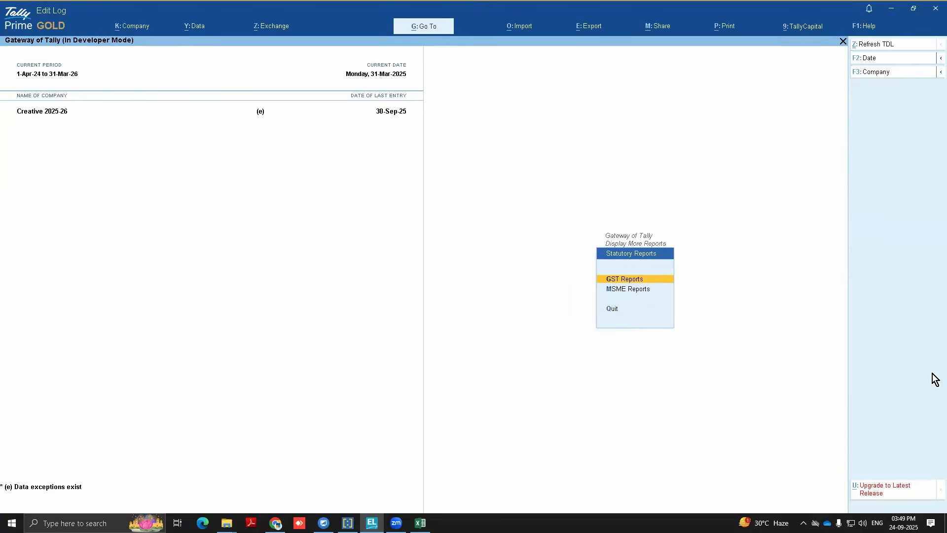
key("Escape")
key("Escape")
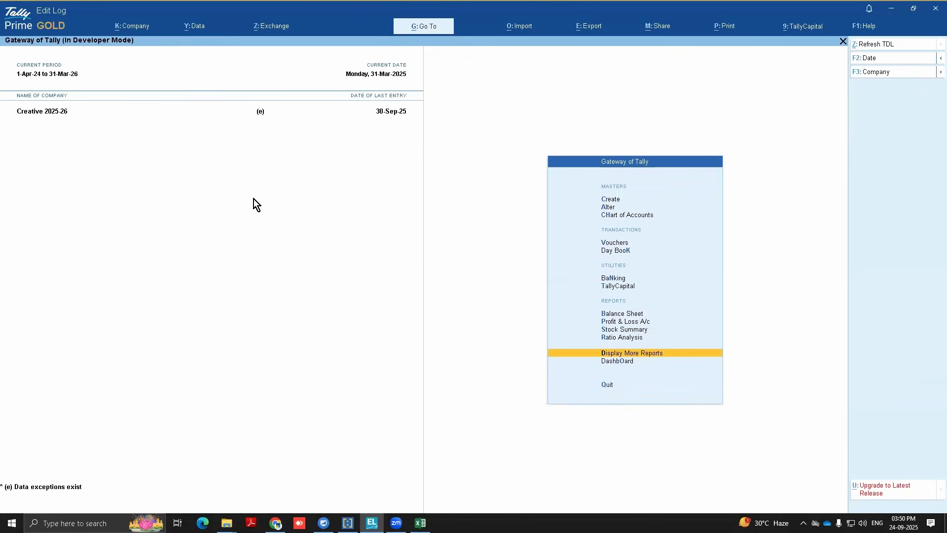
Open the Ledger report for Techguy Technologies Private Limited.
key("Return")
key("a")
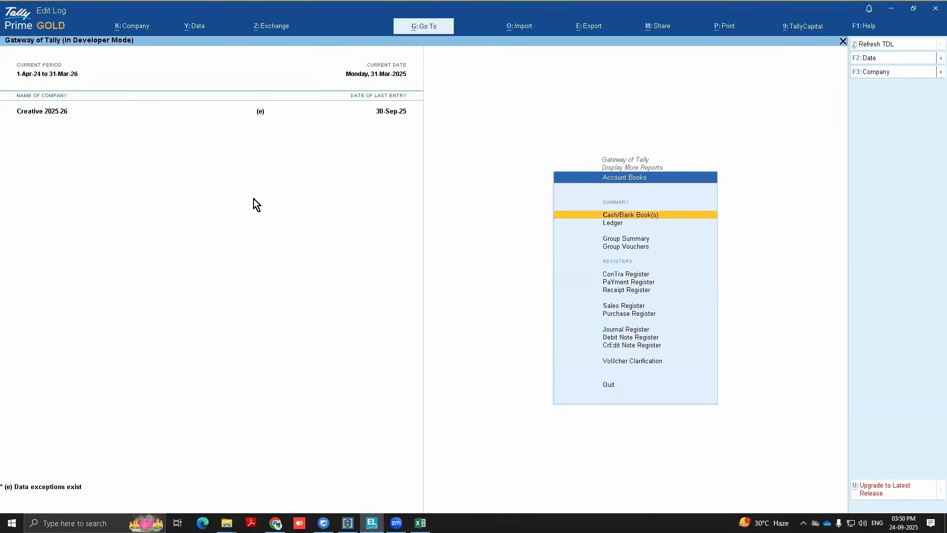
type("ltec")
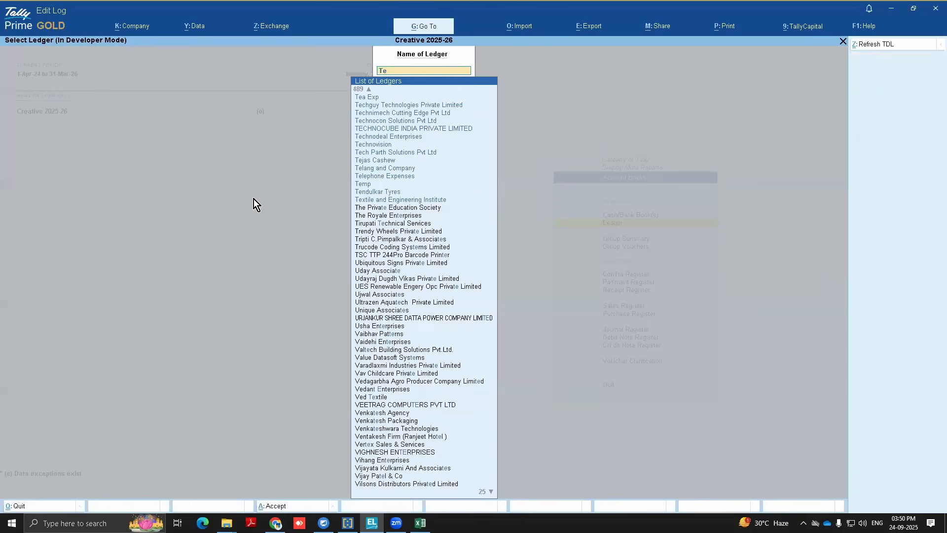
key("BackSpace")
key("BackSpace")
key("BackSpace")
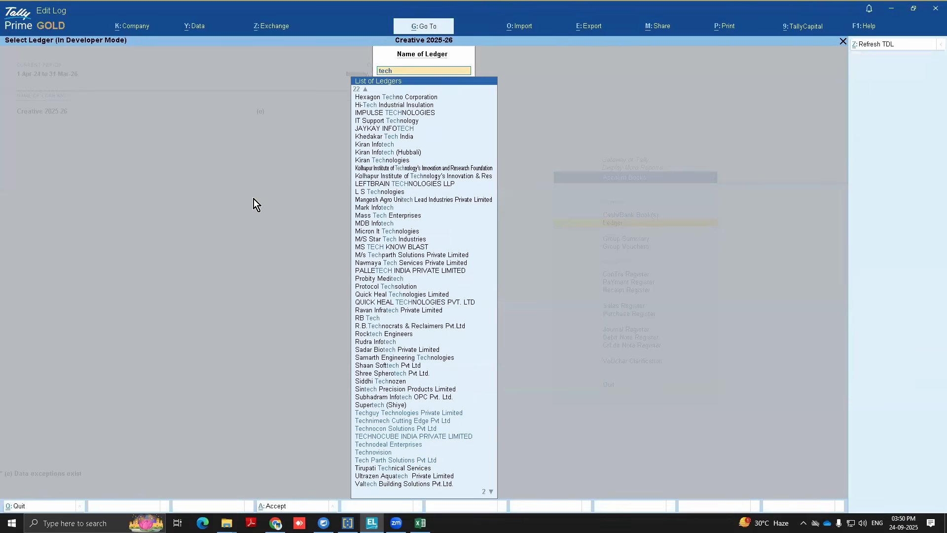
type("tr")
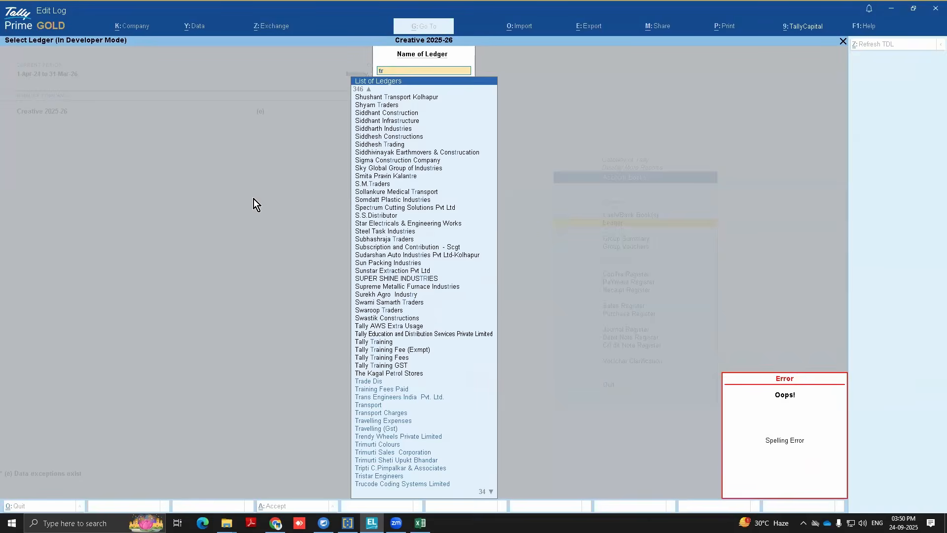
key("BackSpace")
key("BackSpace")
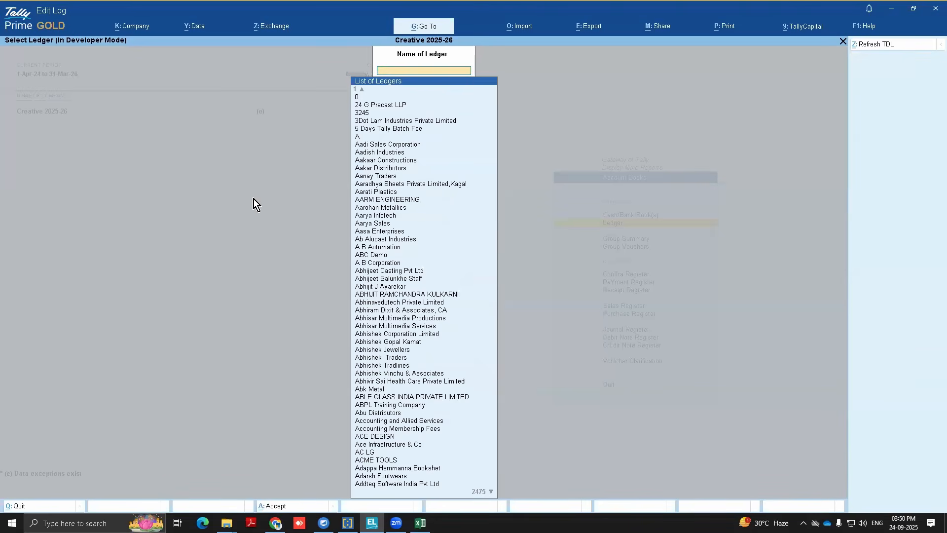
type("techguy")
key("Return")
Set the report period to 1-Apr-24 through 31-Mar-26.
key("F2")
type("1-4-24")
key("Return")
type("31.3.")
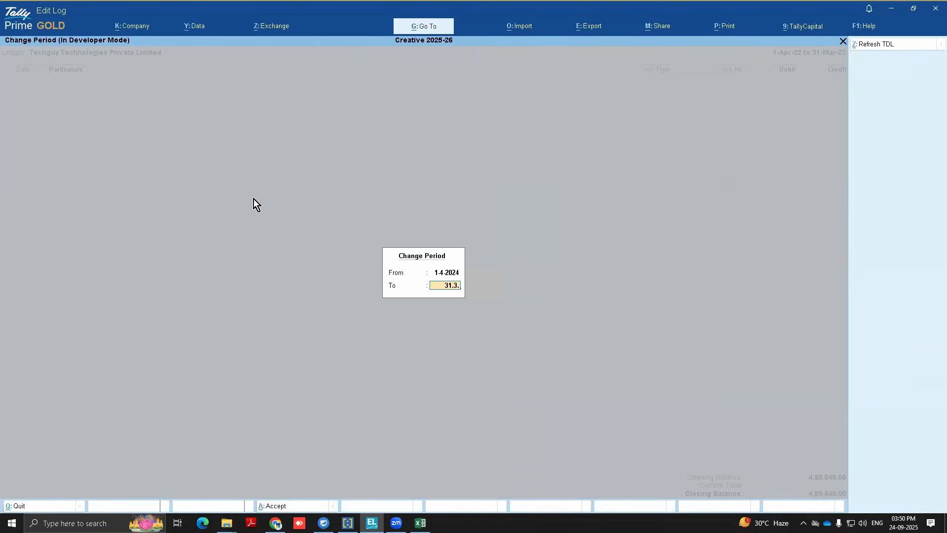
type("25")
key("Return")
key("F2")
type("1.4.24")
key("Return")
type("31.3.26")
key("Return")
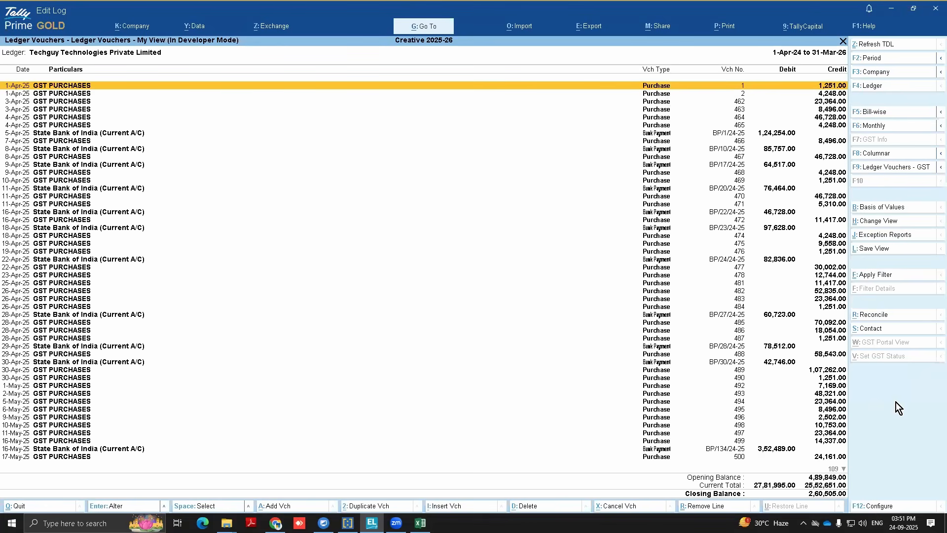
Switch to Ledger Vouchers - GST, update GST status of 10 vouchers, and scroll to July.
left_click(917, 170)
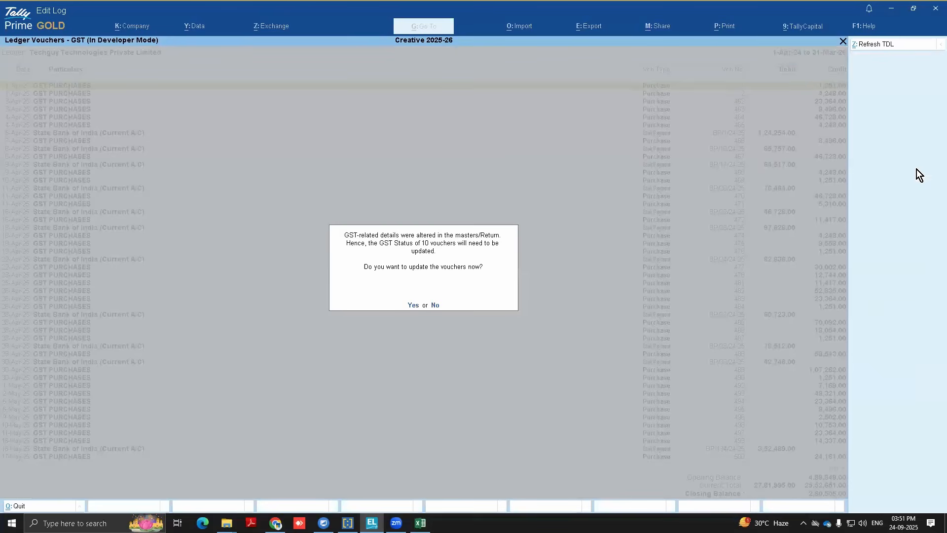
key("Return")
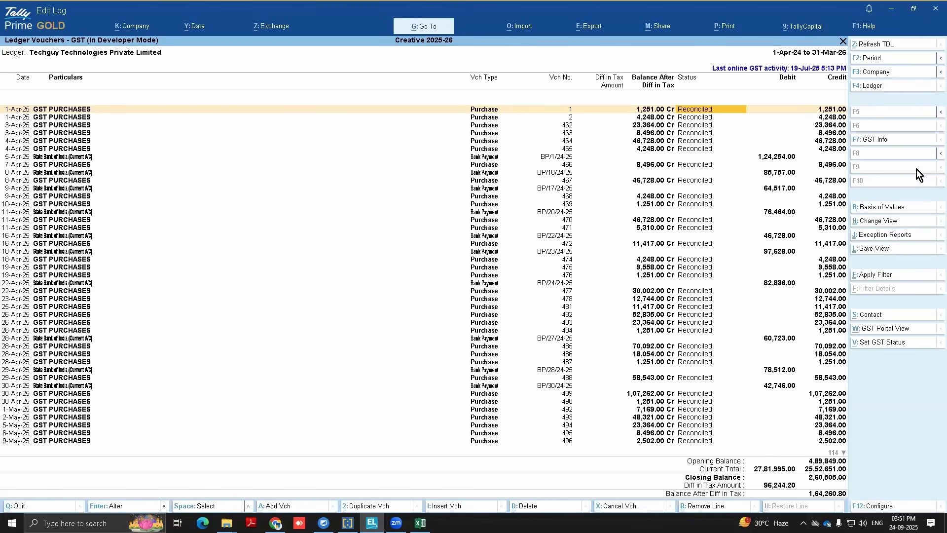
key("Down")
key("Down")
key("Down")
key("Down")
key("Down")
key("Down")
key("Down")
key("Down")
key("Down")
key("Down")
key("Down")
key("Down")
key("Down")
key("Down")
key("Down")
key("Down")
key("Down")
key("Down")
key("Down")
key("Down")
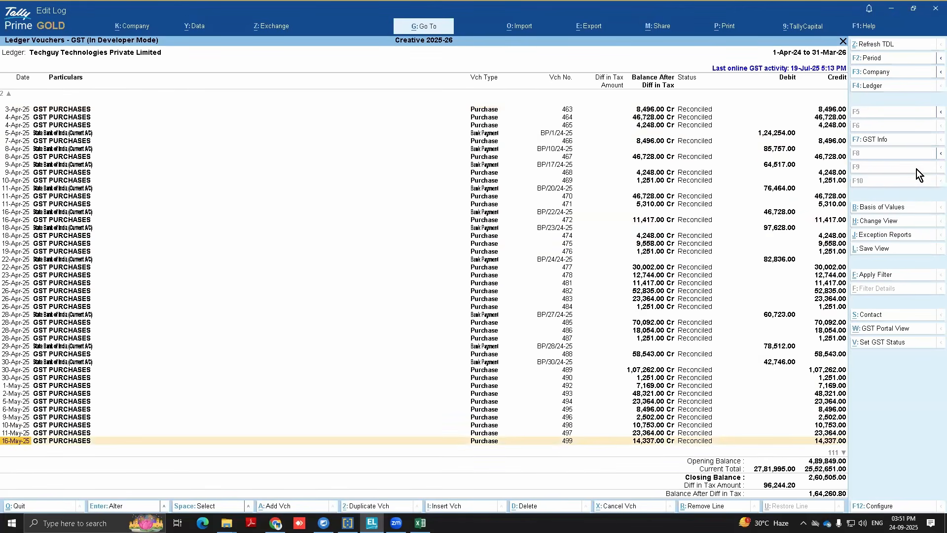
key("Down")
key("Down")
key("Down")
key("Down")
key("Down")
key("Down")
key("Down")
key("Down")
key("Down")
key("Down")
key("Down")
key("Down")
key("Down")
key("Down")
key("Down")
key("Down")
key("Down")
key("Down")
key("Down")
key("Down")
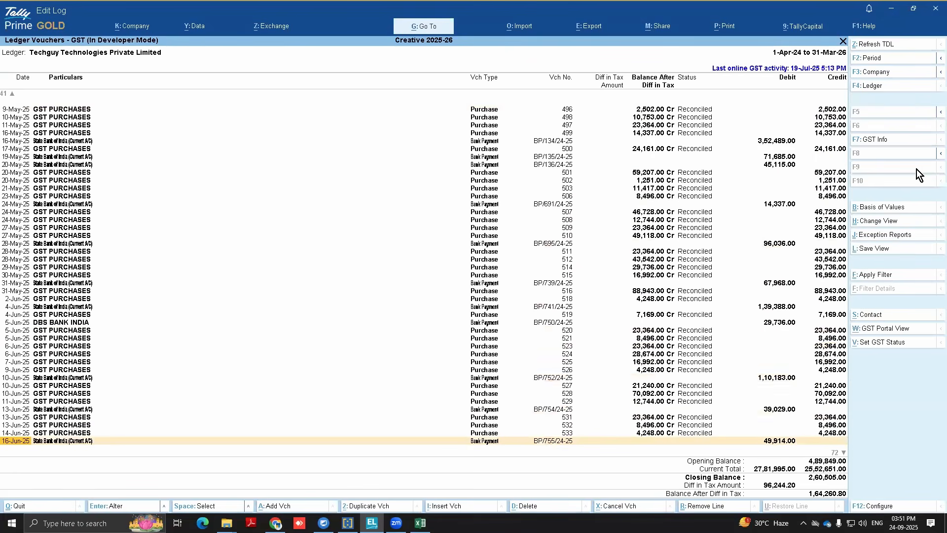
key("Down")
key("Down")
key("Down")
key("Down")
key("Down")
key("Down")
key("Down")
key("Down")
key("Down")
key("Down")
key("Down")
key("Down")
key("Down")
key("Down")
key("Down")
key("Down")
key("Down")
key("Down")
key("Down")
key("Down")
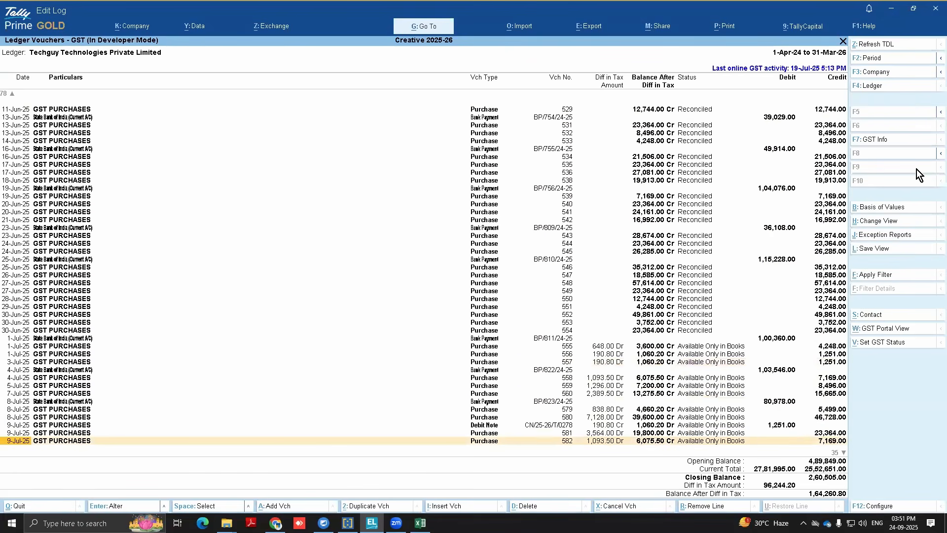
key("Down")
key("Down")
key("Down")
key("Down")
Select and then deselect the 30-Jun-25 purchase voucher 554.
key("Up")
key("Up")
key("Up")
key("Up")
key("Up")
key("Up")
key("Up")
key("Up")
key("Up")
key("Up")
key("Up")
key("Up")
key("Up")
key("Up")
key("Up")
key("Up")
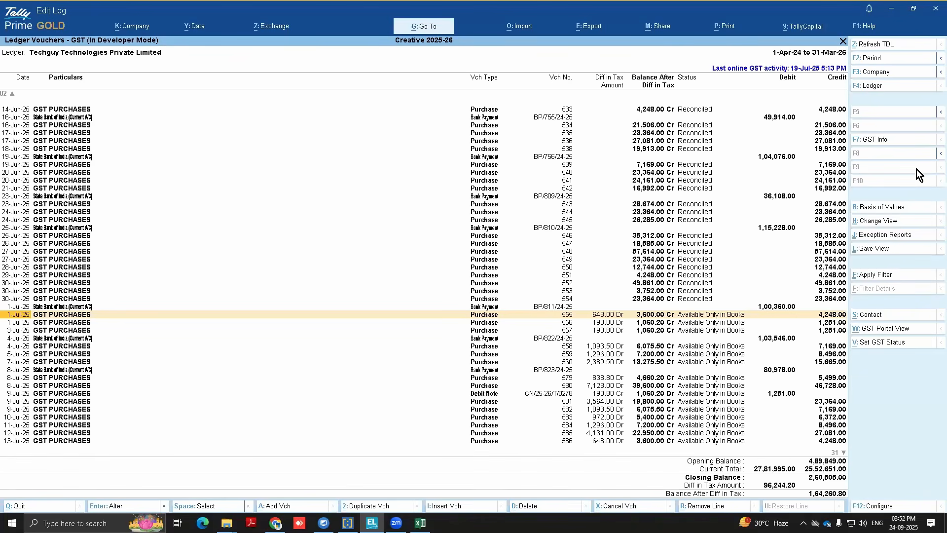
key("Up")
key("Up")
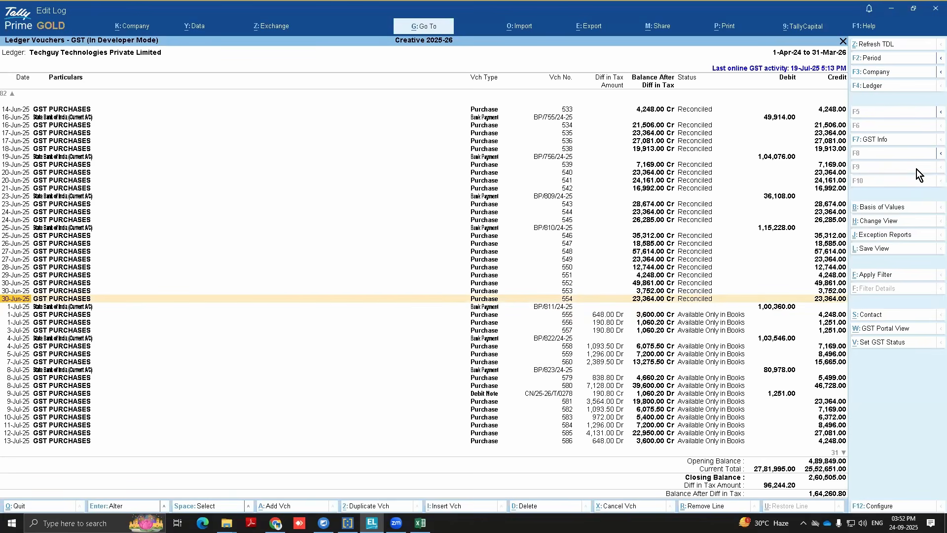
key("space")
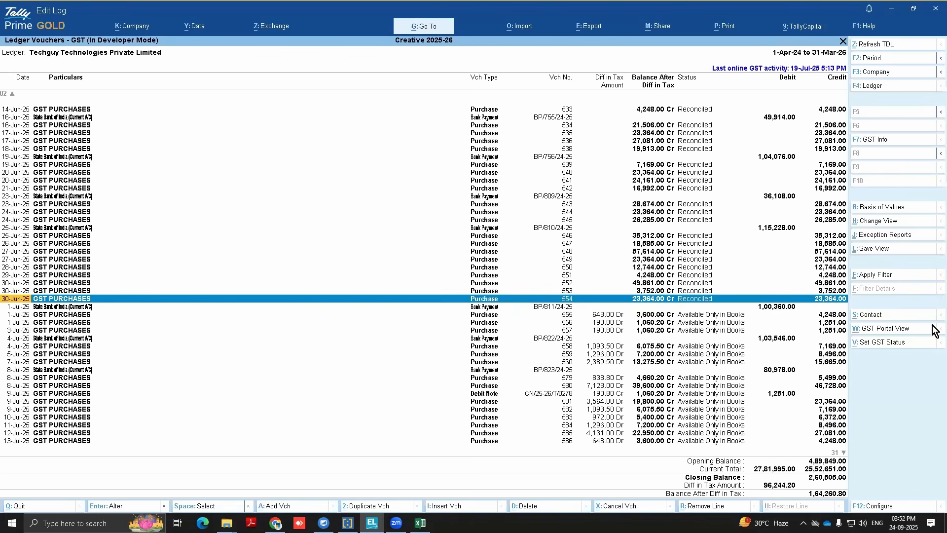
key("space")
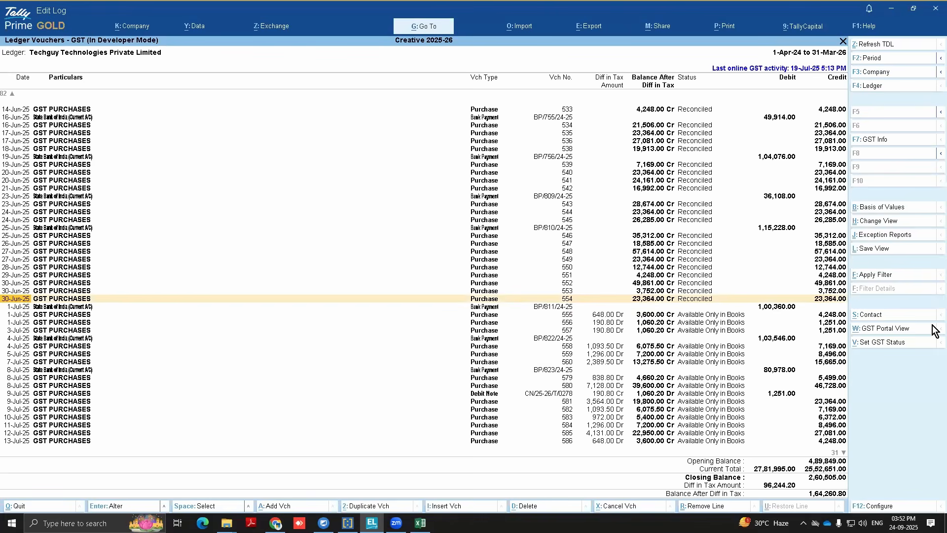
left_click(18, 307)
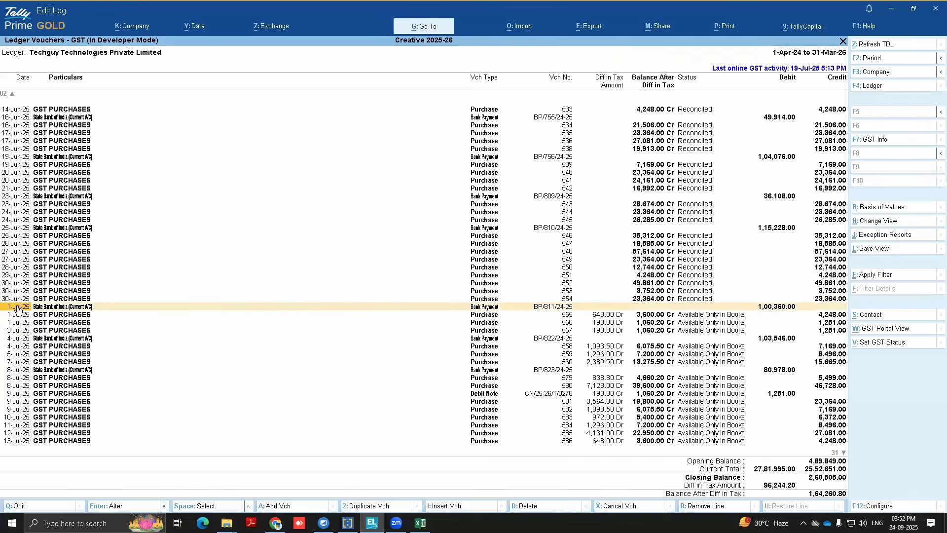
Open the Download GST Returns form from Exchange's GST options.
left_click(269, 28)
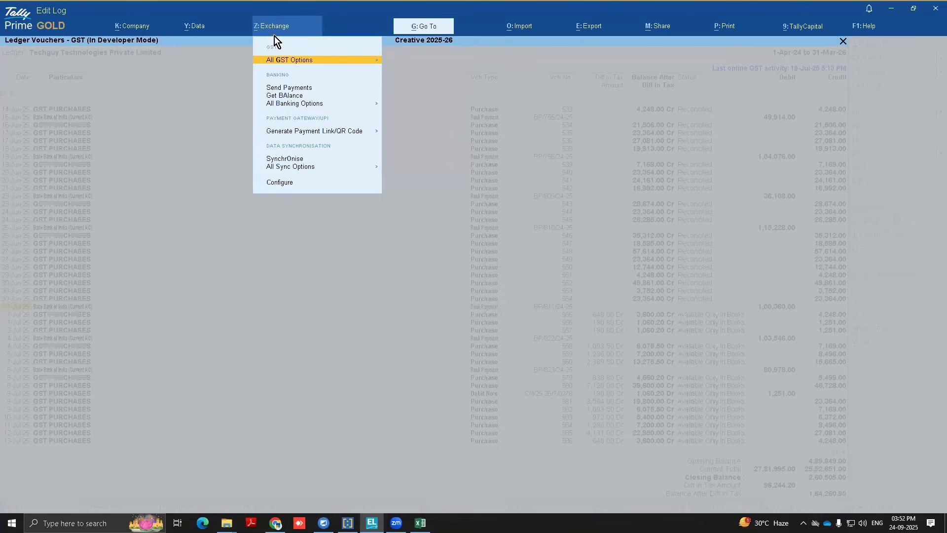
left_click(314, 59)
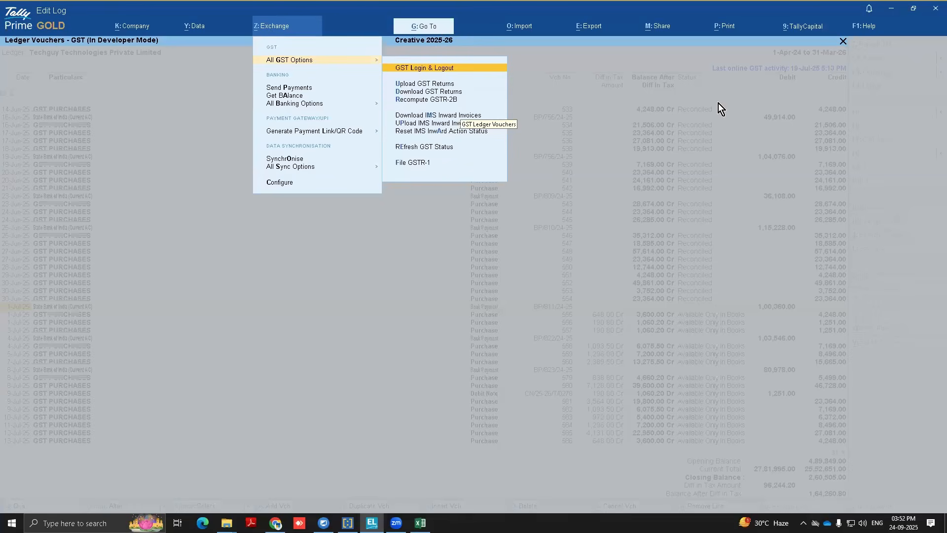
key("Down")
key("Down")
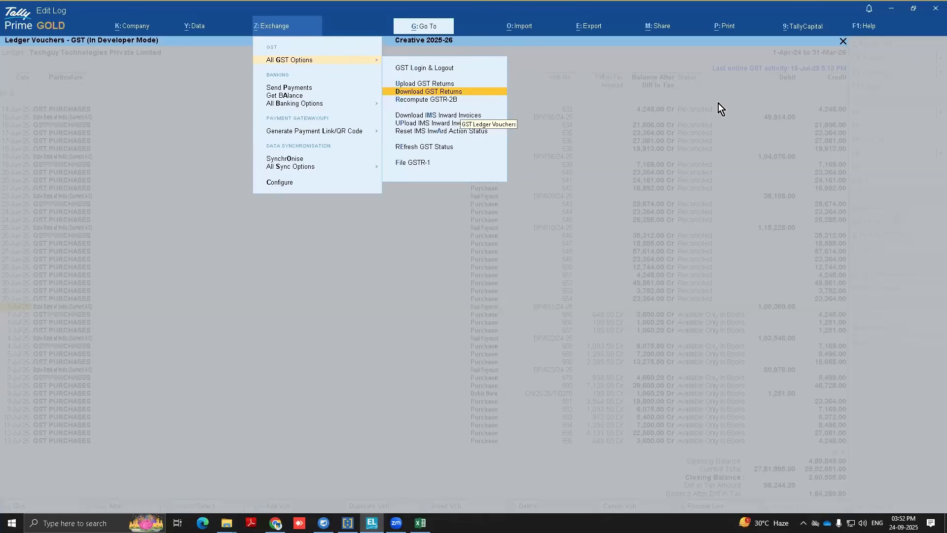
key("Return")
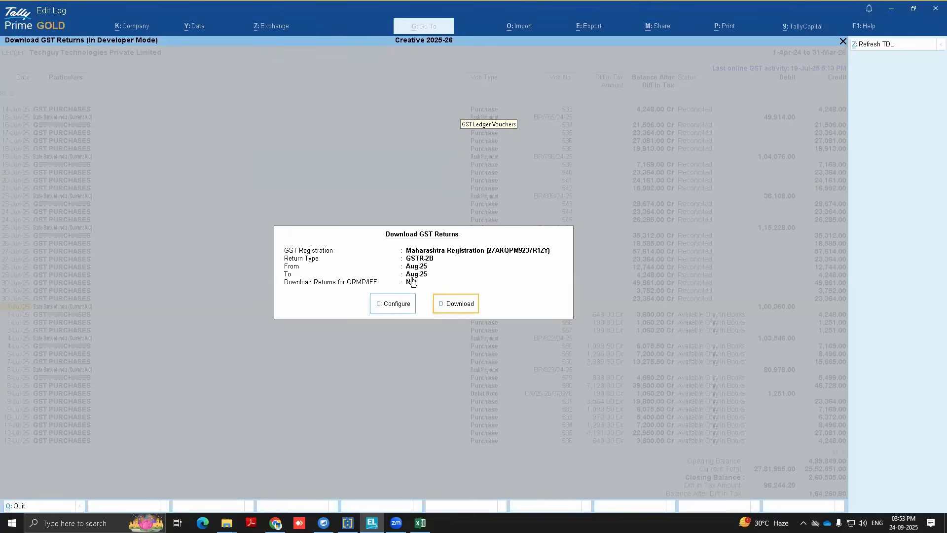
Configure the download for GSTR-2B with the period 1.7.25 to 30.9.25.
left_click(413, 304)
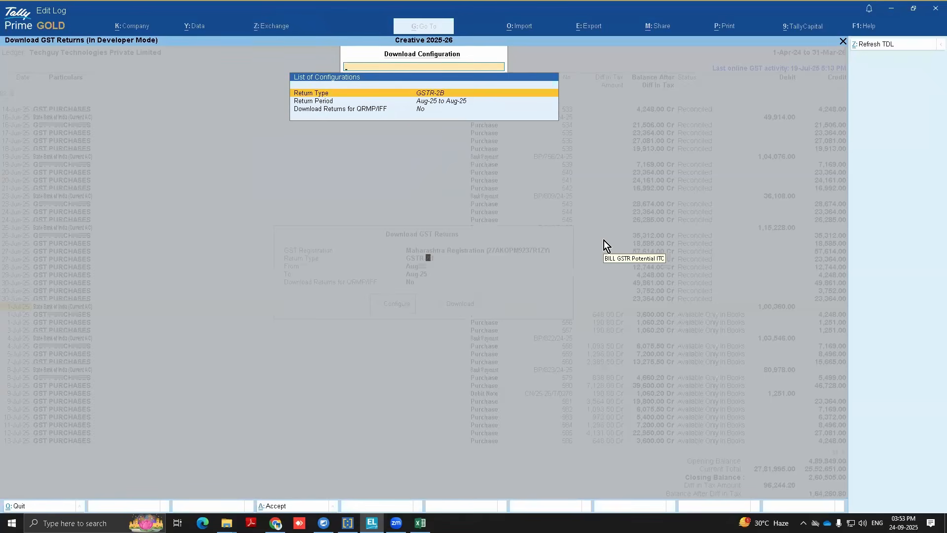
key("Return")
key("Return")
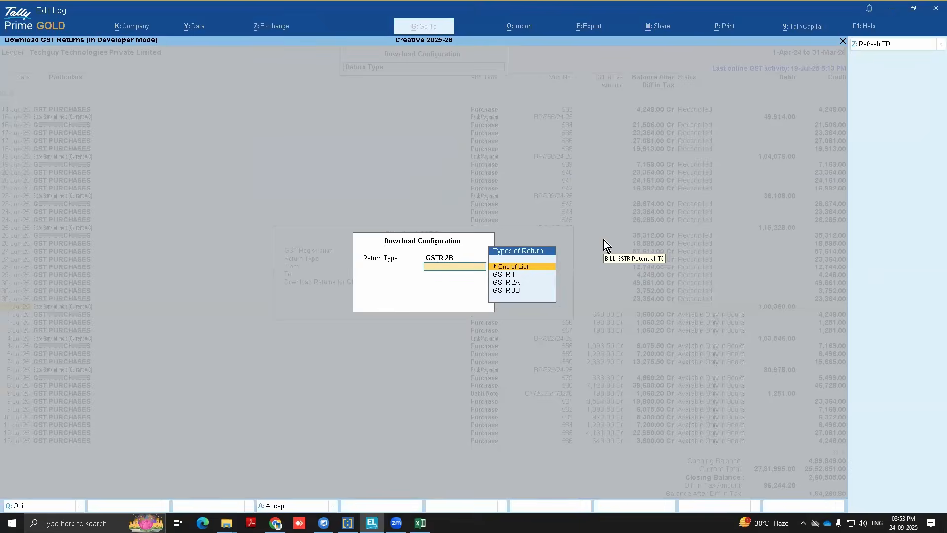
key("Return")
key("Down")
key("Return")
type("1.7.25")
key("Return")
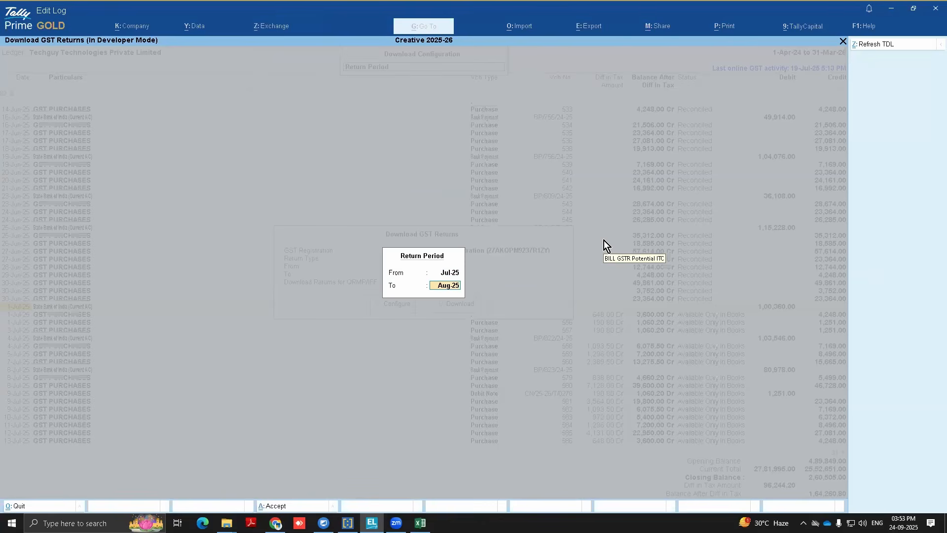
type("30.9.25")
key("Return")
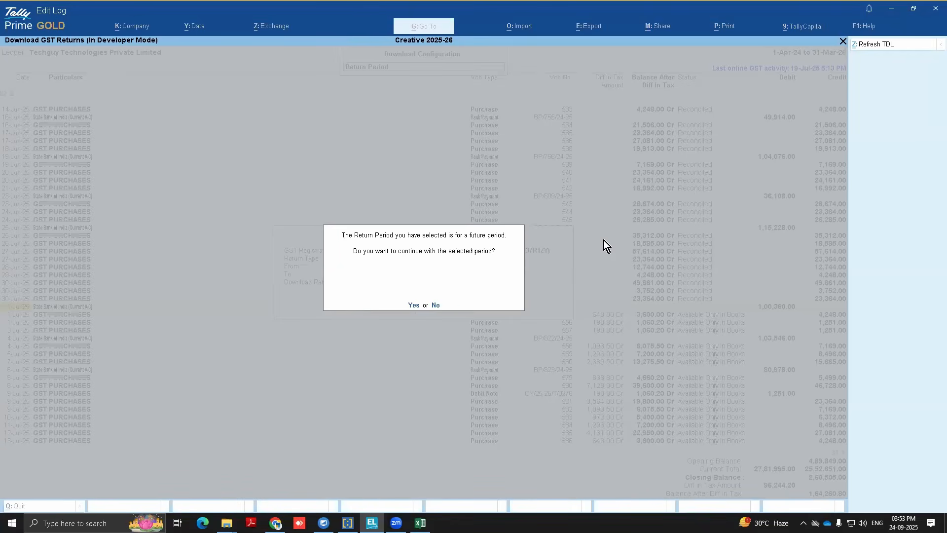
key("y")
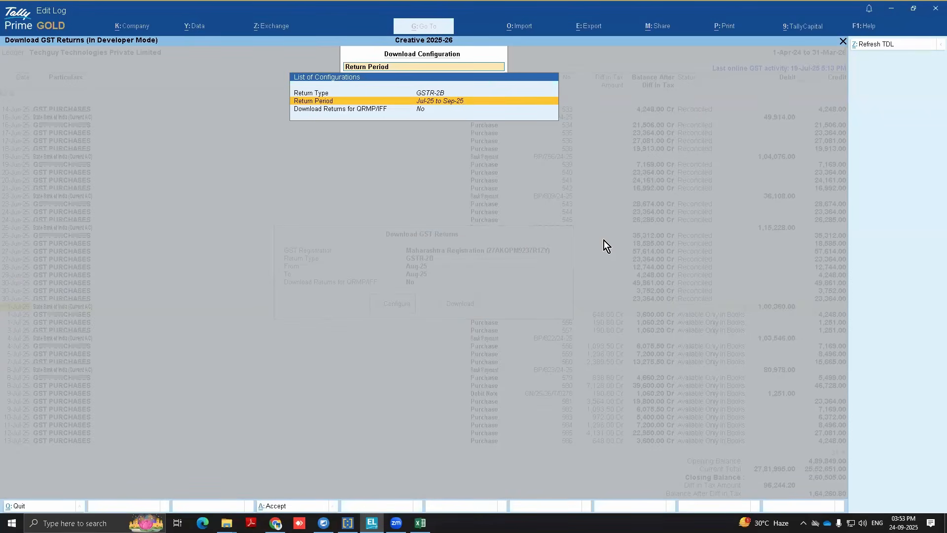
key("Escape")
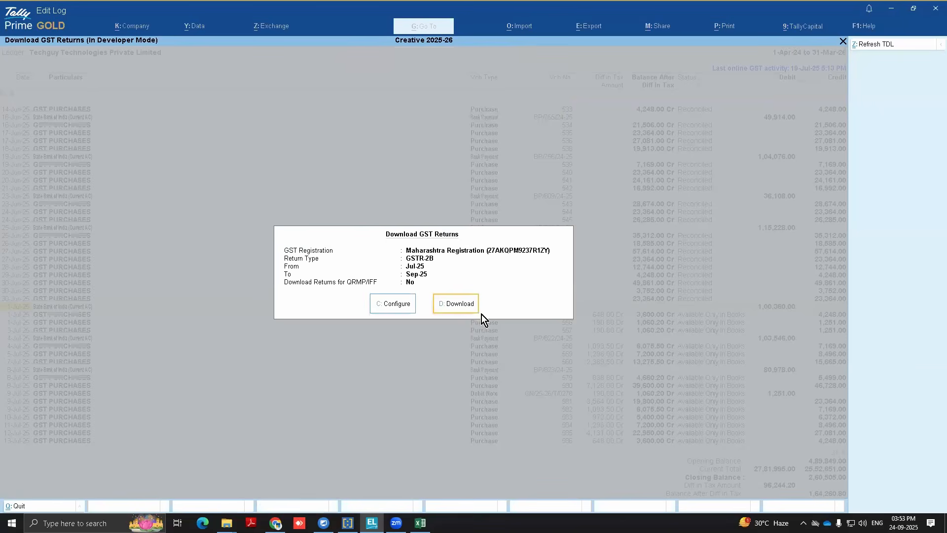
Start the GSTR-2B download, accept the availability warning, and request the login OTP.
left_click(459, 308)
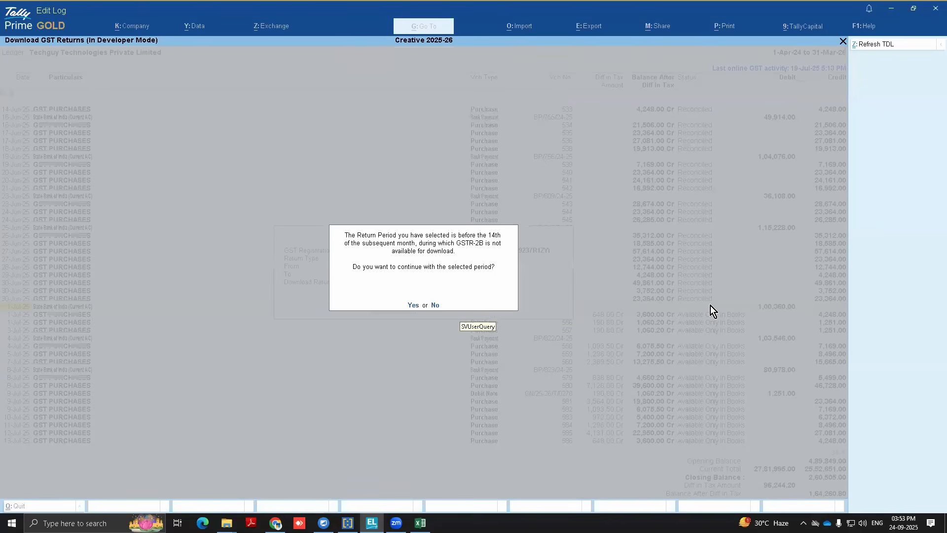
key("y")
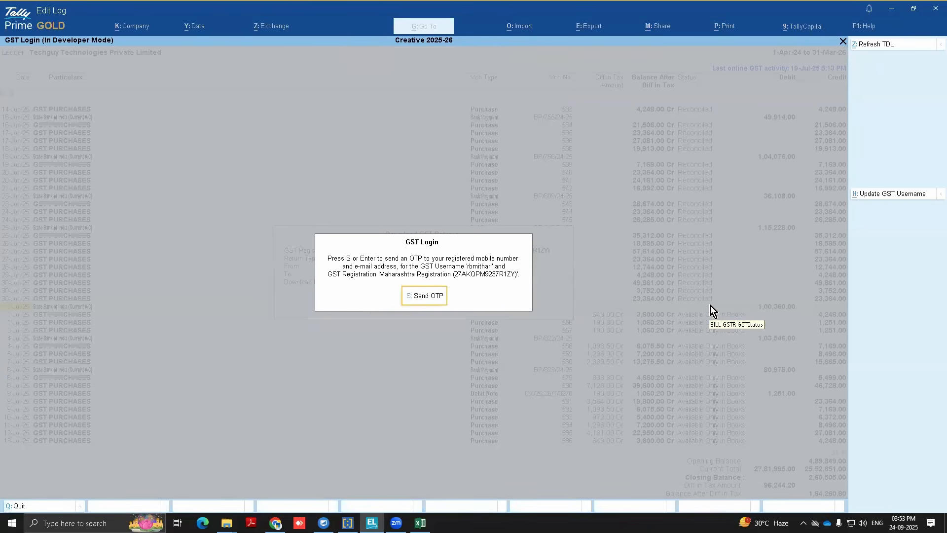
left_click(434, 297)
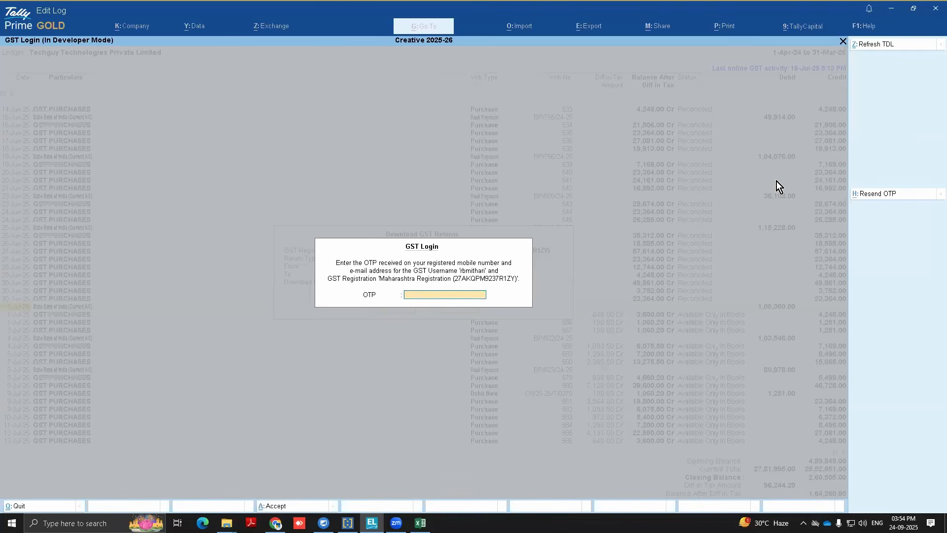
Cancel the pending GST login OTP prompt and open Company Features for Creative 2025-26.
key("Escape")
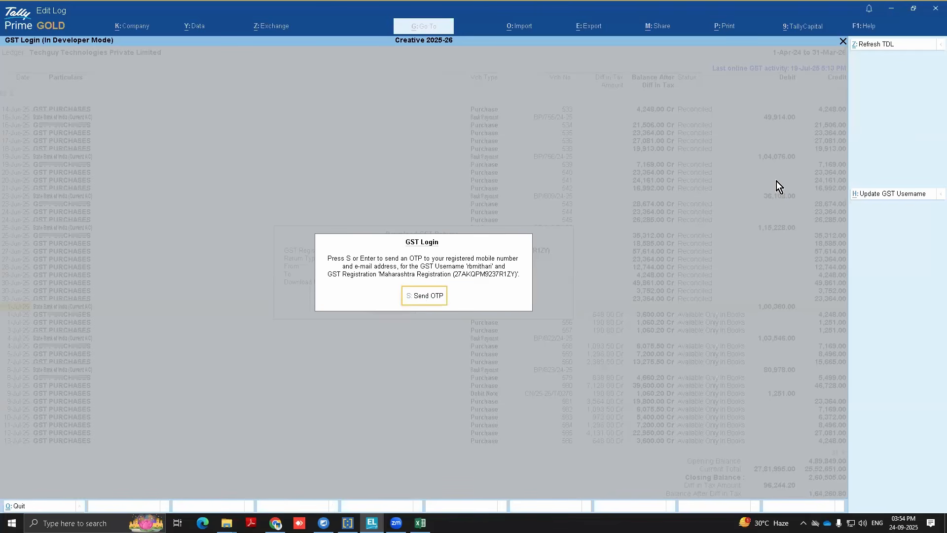
key("Escape")
key("F11")
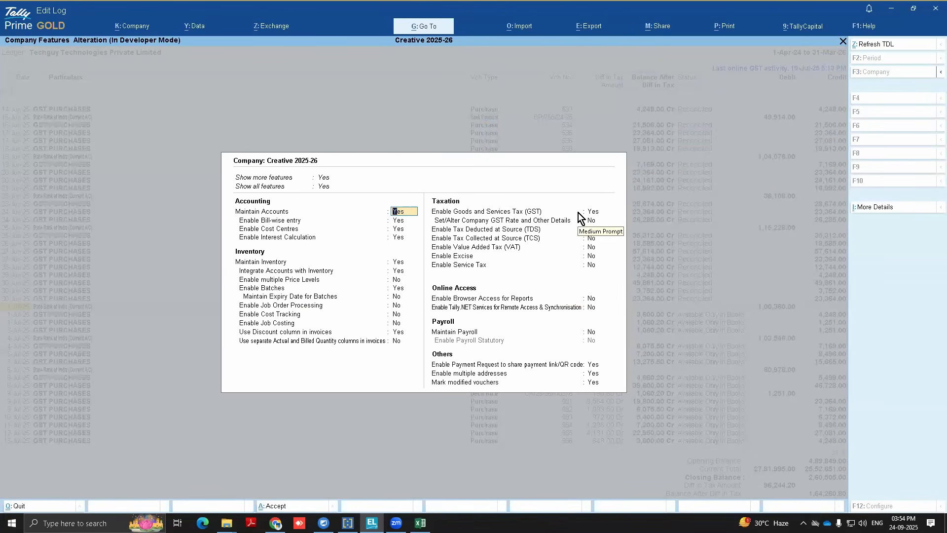
Accept the GST registration details (Regular, Quarterly GSTR-1, e-invoicing No), leaving Set/Alter GST Rate at No.
key("Return")
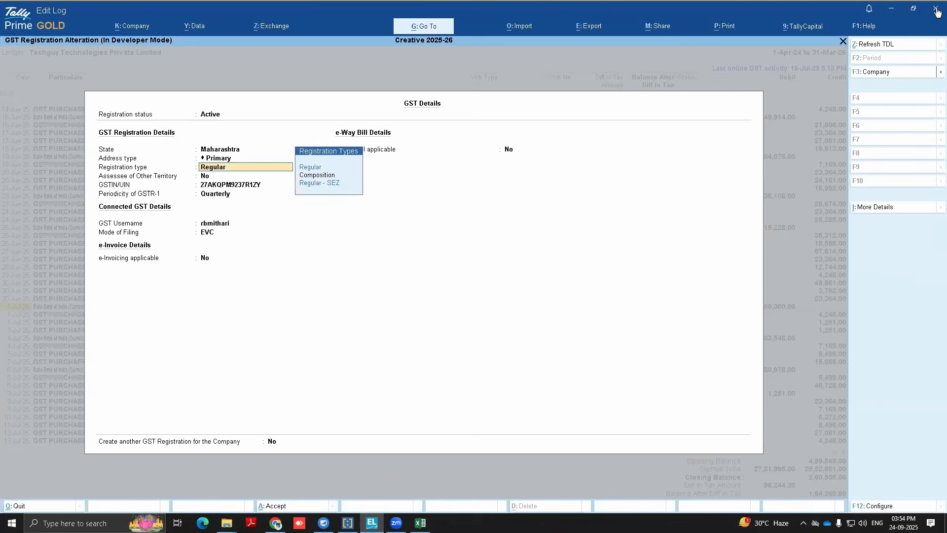
key("Return")
key("Return")
key("Return")
key("Return")
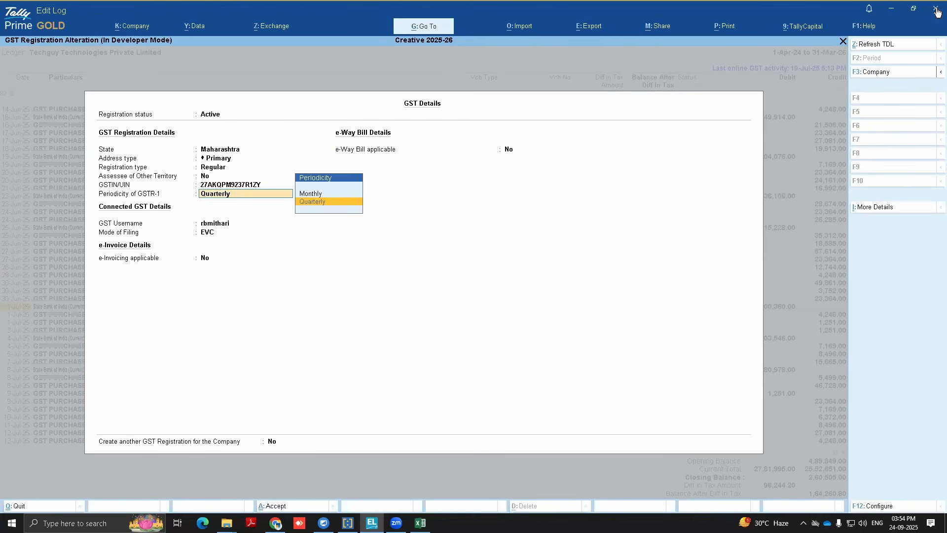
key("Return")
key("Return")
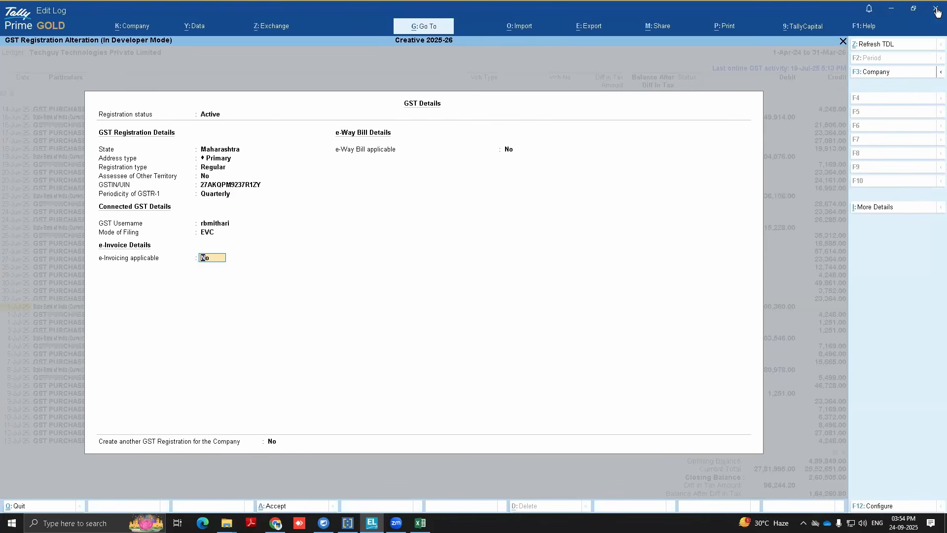
key("ctrl+a")
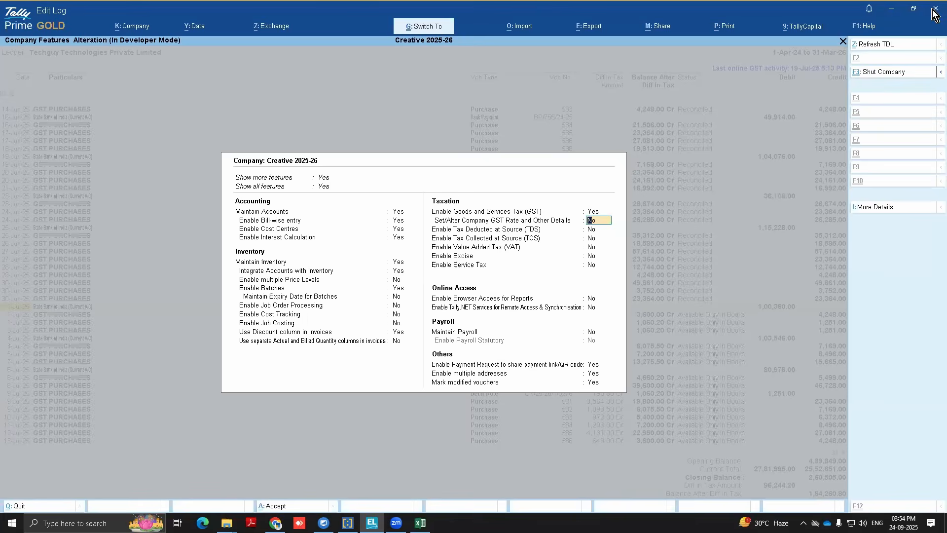
key("ctrl+a")
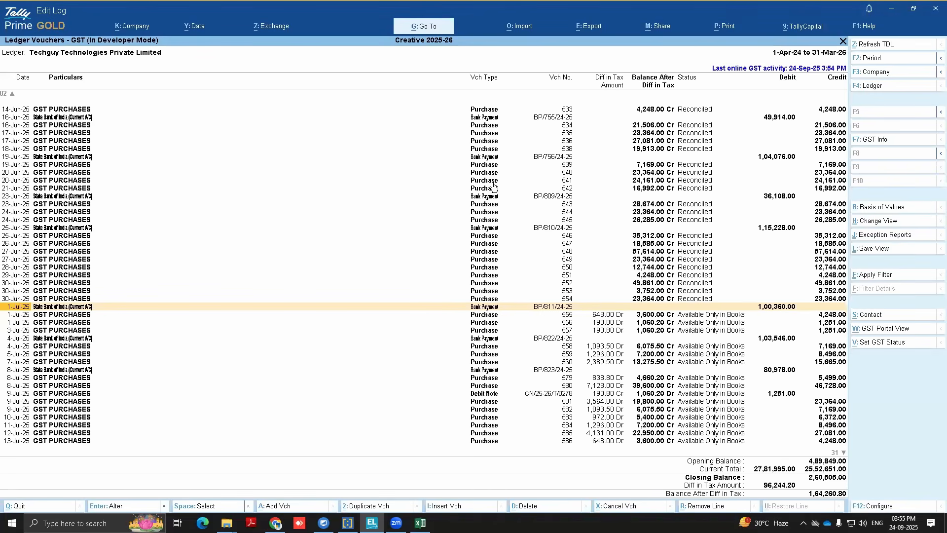
Start an Aug-25 GSTR-2B download from Exchange's Download GST Returns.
left_click(271, 30)
left_click(303, 61)
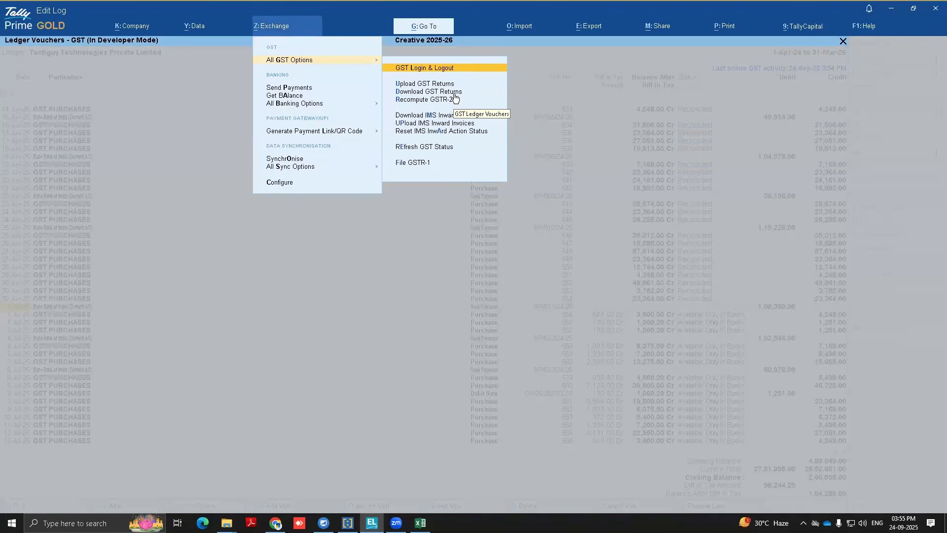
key("d")
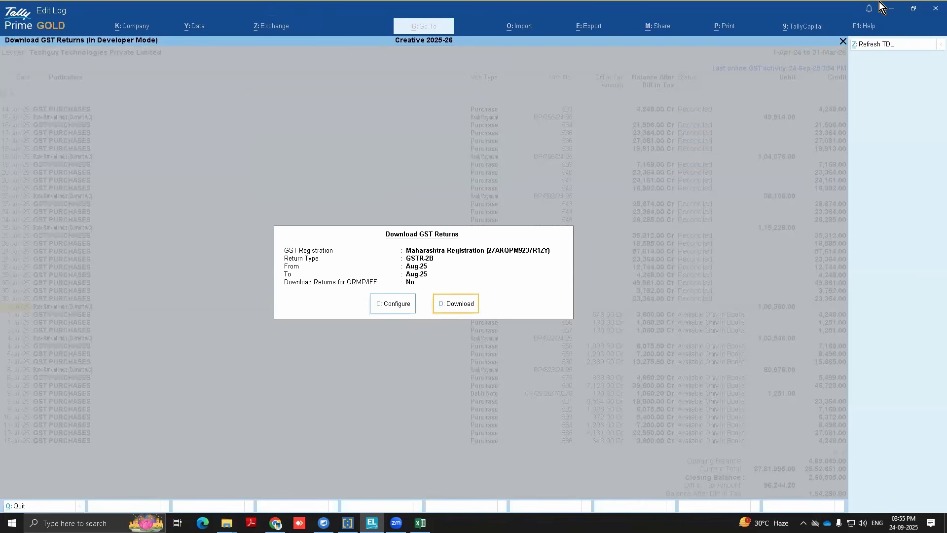
key("Return")
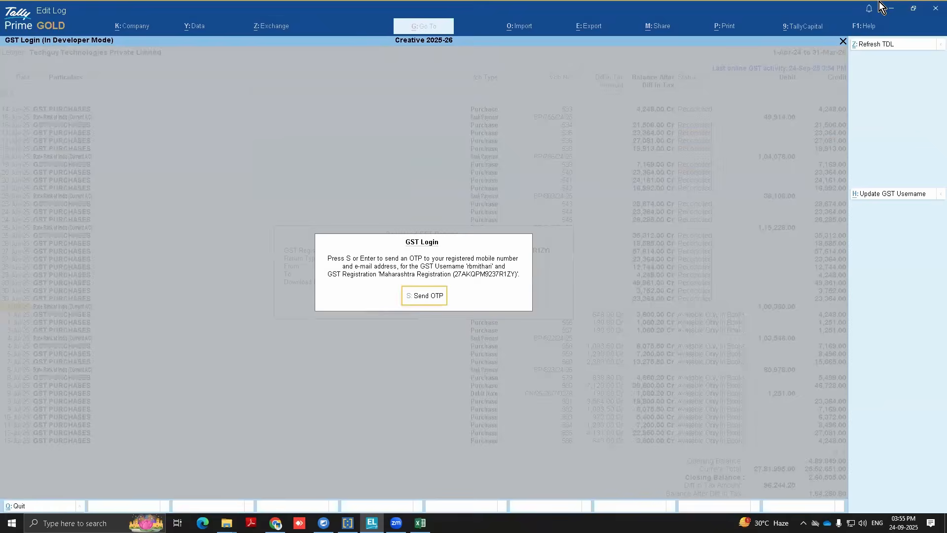
Log in to GST with the one-time password and open the Online GST Activity Tracker.
key("Return")
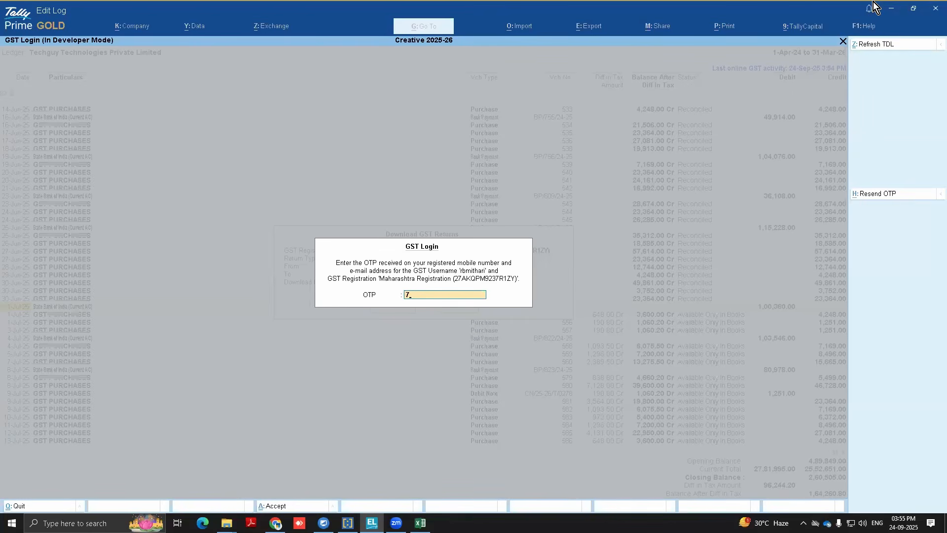
key("Return")
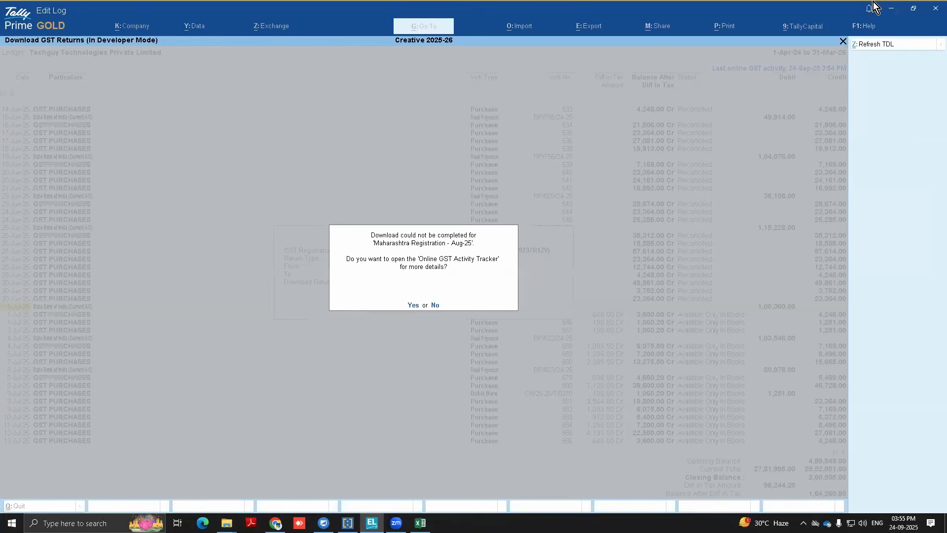
key("Return")
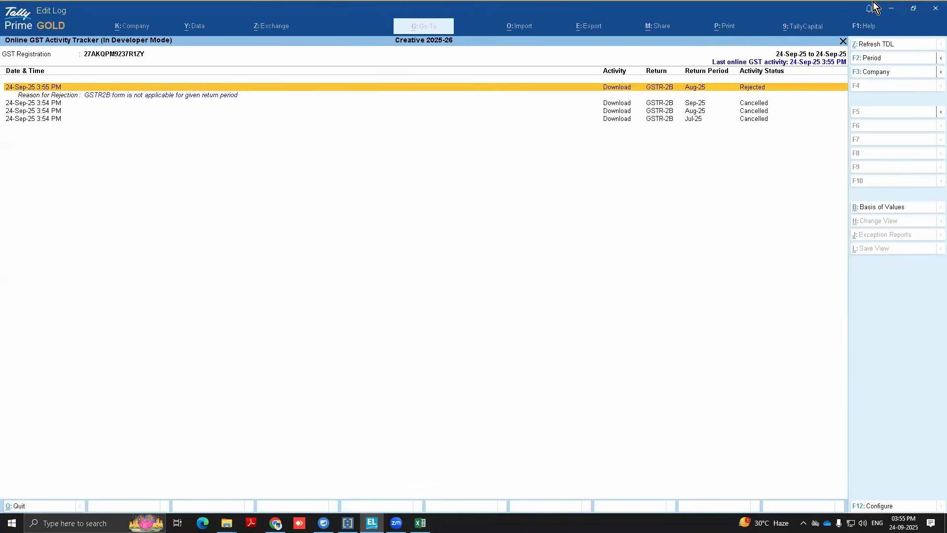
Read the rejection reason for the Aug-25 GSTR-2B download, then close the Activity Tracker.
key("Down")
key("Down")
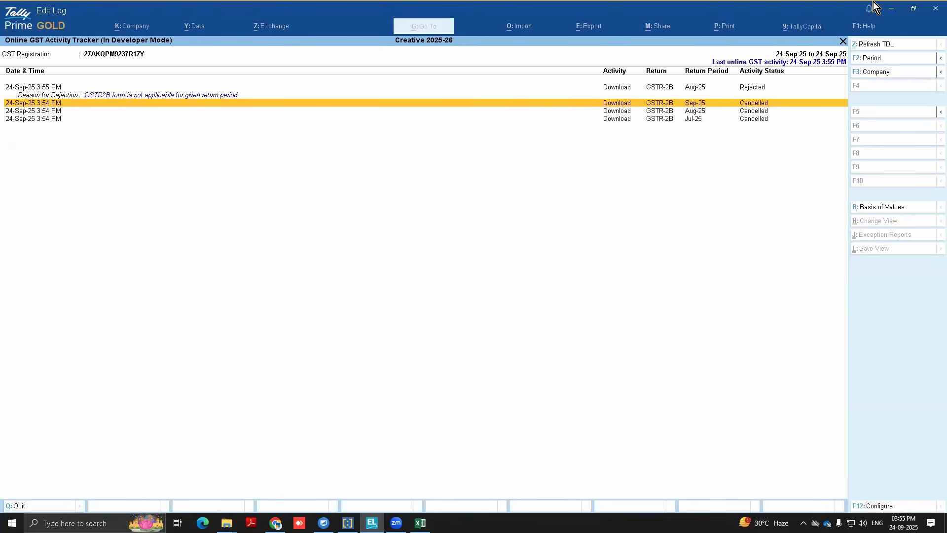
key("Up")
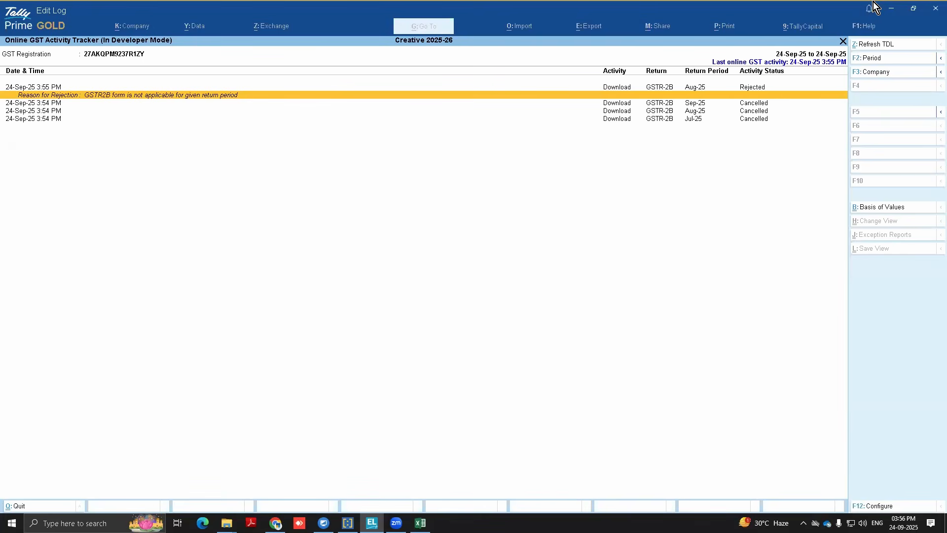
key("Escape")
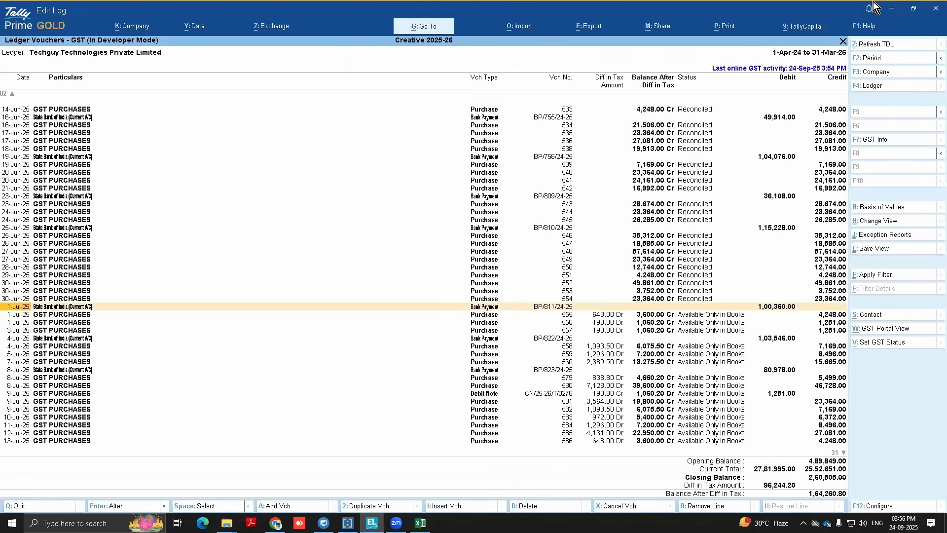
In Download GST Returns, set the return type to GSTR-2A only.
left_click(280, 34)
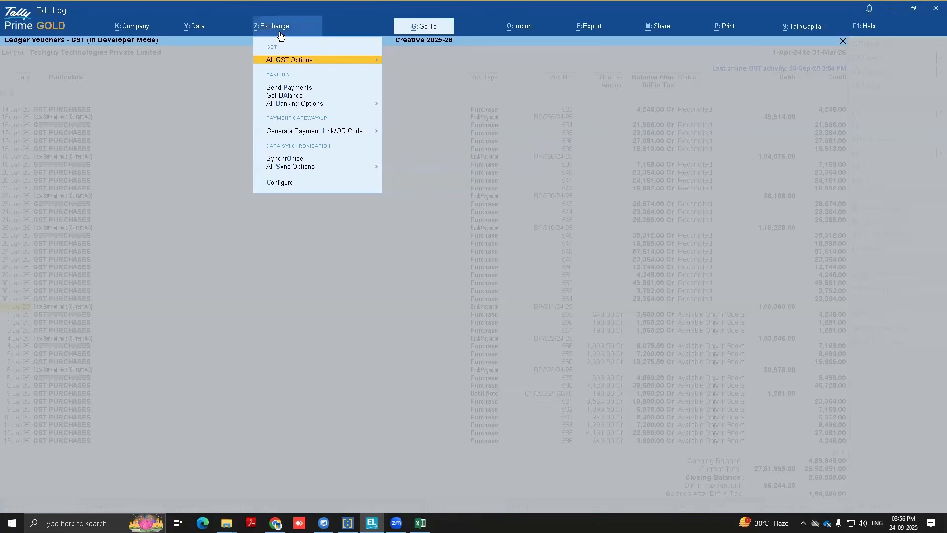
key("Return")
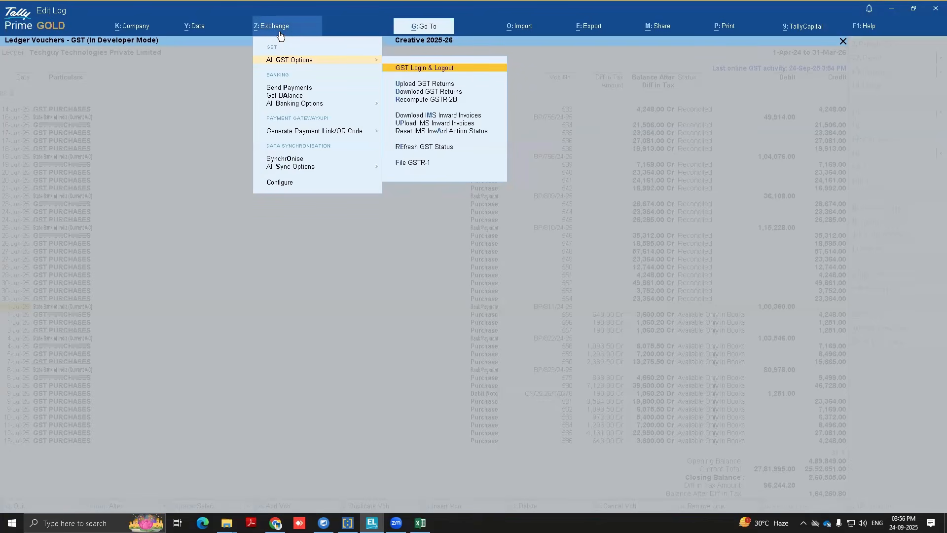
key("Down")
key("Down")
key("Return")
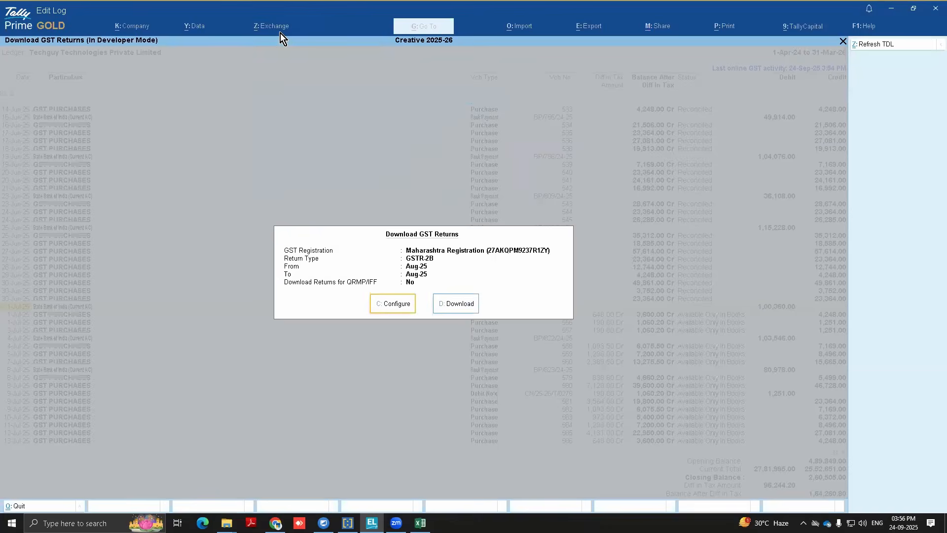
key("Return")
key("Down")
key("Up")
key("Return")
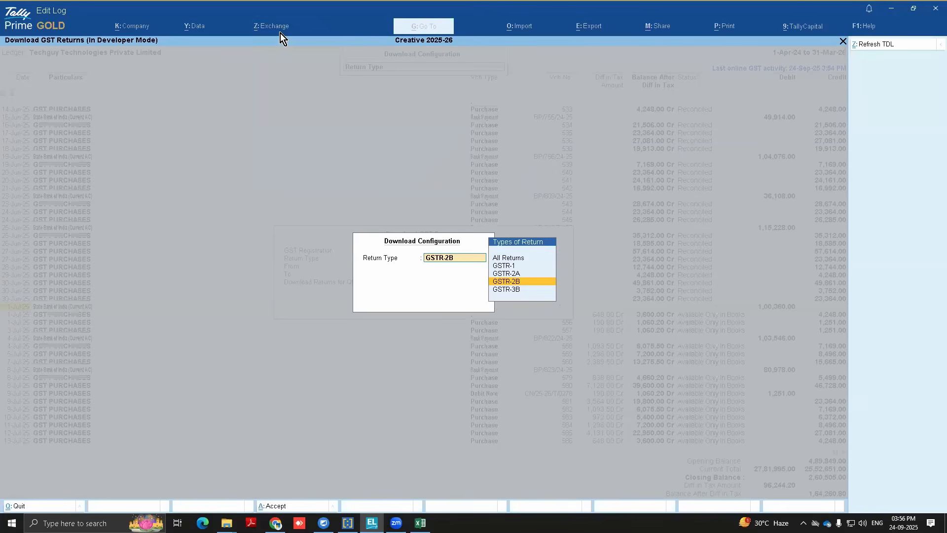
key("Up")
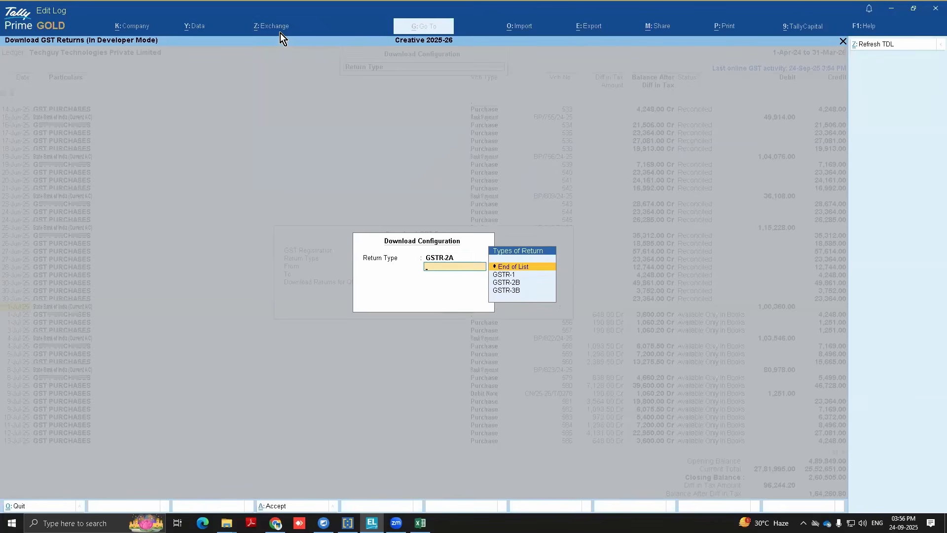
key("Return")
Download the Aug-25 to Sep-25 GSTR-2A returns and dismiss the completion message.
key("Down")
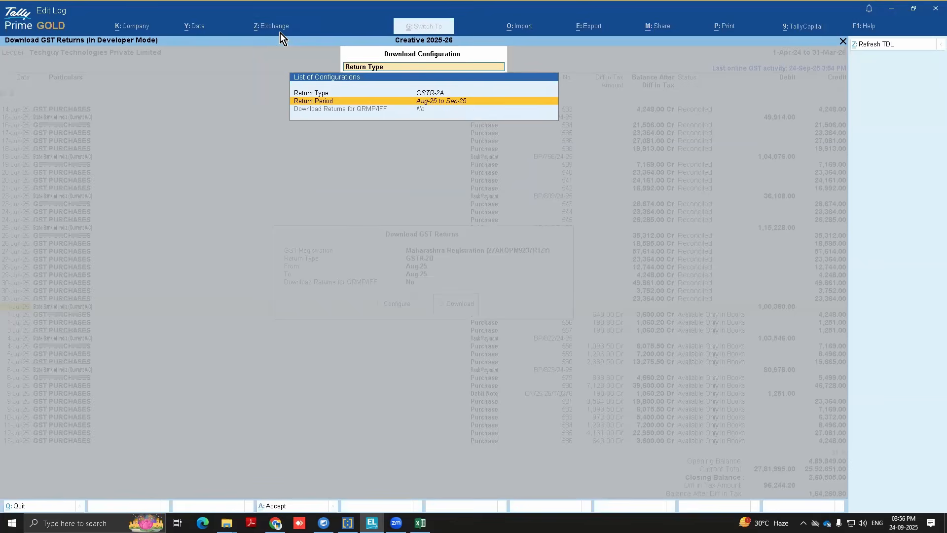
key("ctrl+a")
key("Return")
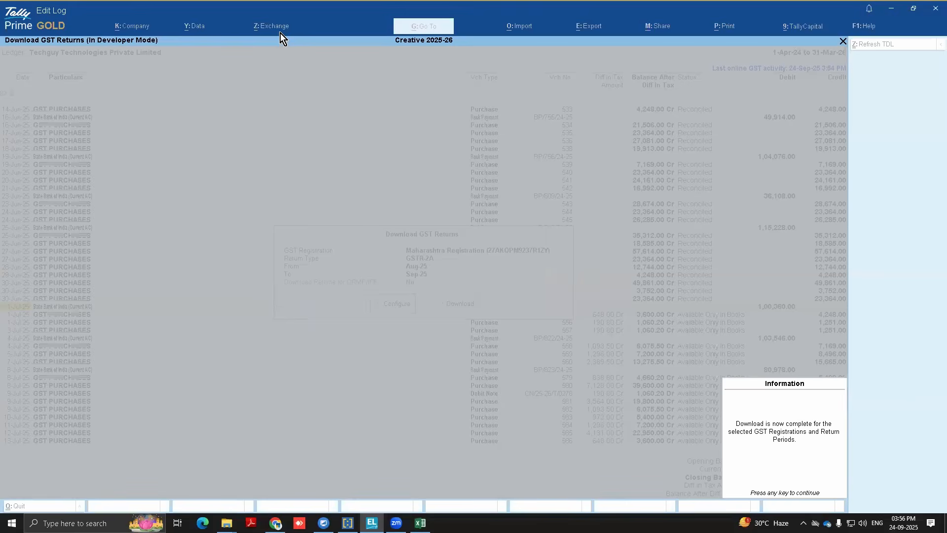
key("Return")
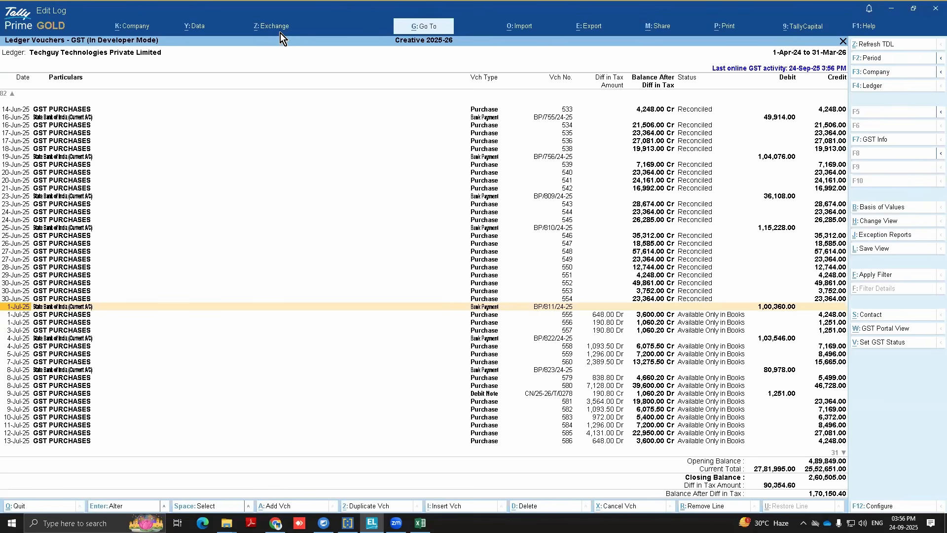
Mark August vouchers 618, 619, 615, 616, 614 and 613 in the ledger, then return to June rows.
key("Down")
key("Down")
key("Down")
key("Down")
key("Down")
key("Down")
key("Down")
key("Down")
key("Down")
key("Down")
key("Down")
key("Down")
key("Down")
key("Down")
key("Down")
key("Down")
key("Down")
key("Down")
key("Down")
key("Down")
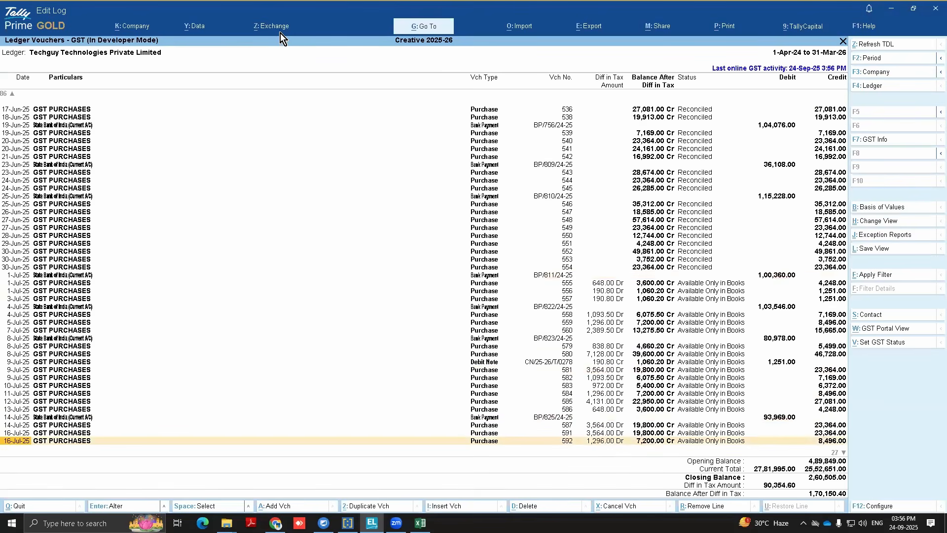
key("Down")
key("Down")
key("Down")
key("Down")
key("Down")
key("Down")
key("Down")
key("Down")
key("Down")
key("Down")
key("Down")
key("Down")
key("Down")
key("Down")
key("Down")
key("Down")
key("Down")
key("Down")
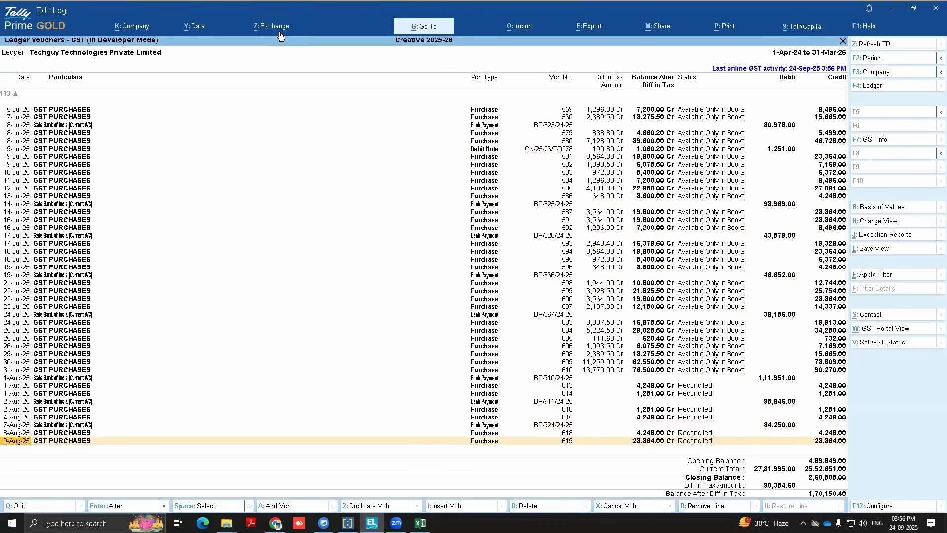
key("Up")
key("space")
key("Down")
key("space")
key("Up")
key("Up")
key("Up")
key("space")
key("Up")
key("space")
key("Up")
key("Up")
key("space")
key("Up")
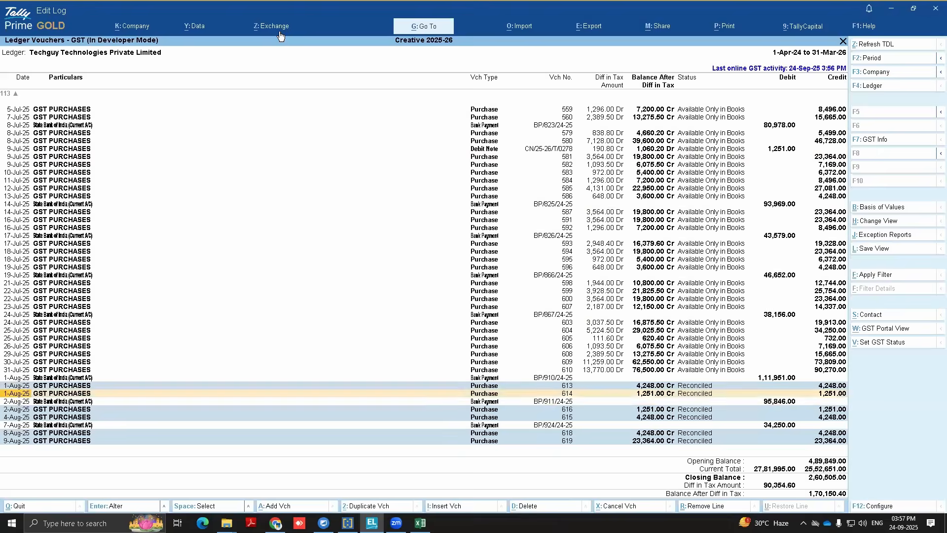
key("Up")
key("Up")
key("Up")
key("Up")
key("Up")
key("Up")
key("Up")
key("Up")
key("Up")
key("Up")
key("Up")
key("Up")
key("Up")
key("Up")
key("Up")
key("Up")
key("Up")
key("Up")
key("Up")
key("Up")
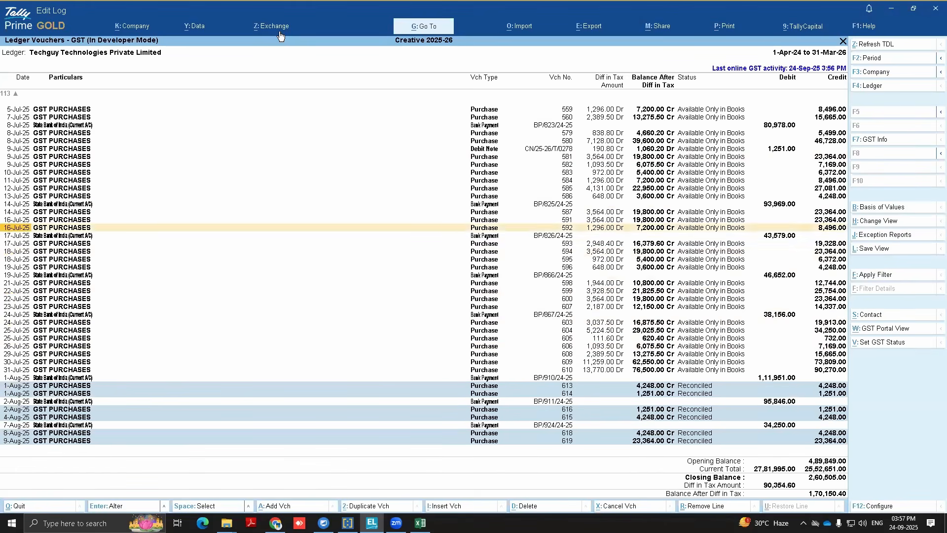
key("Up")
key("Up")
key("Up")
key("Up")
key("Up")
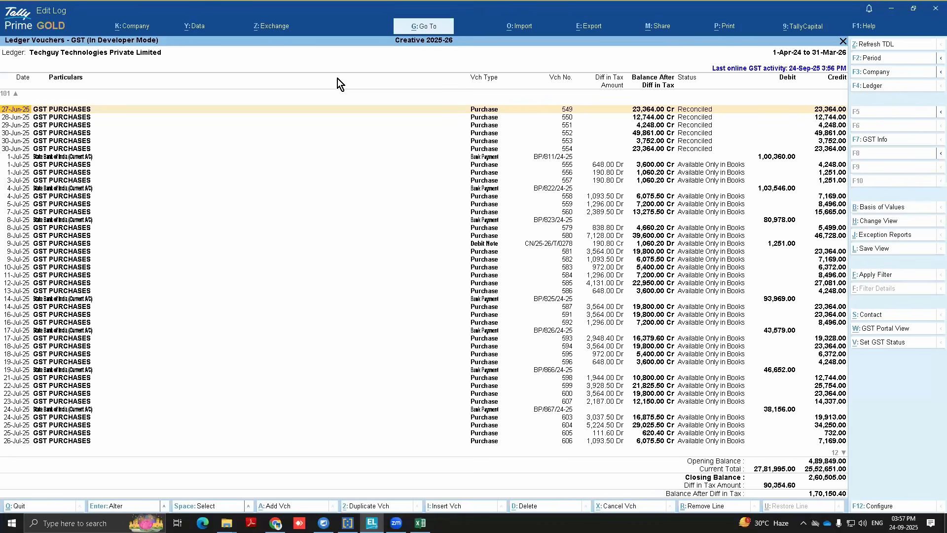
left_click(284, 31)
Set the GSTR-2B download return period to Jul-25 (1.7 to 31.7).
key("Return")
key("Down")
key("Down")
key("Return")
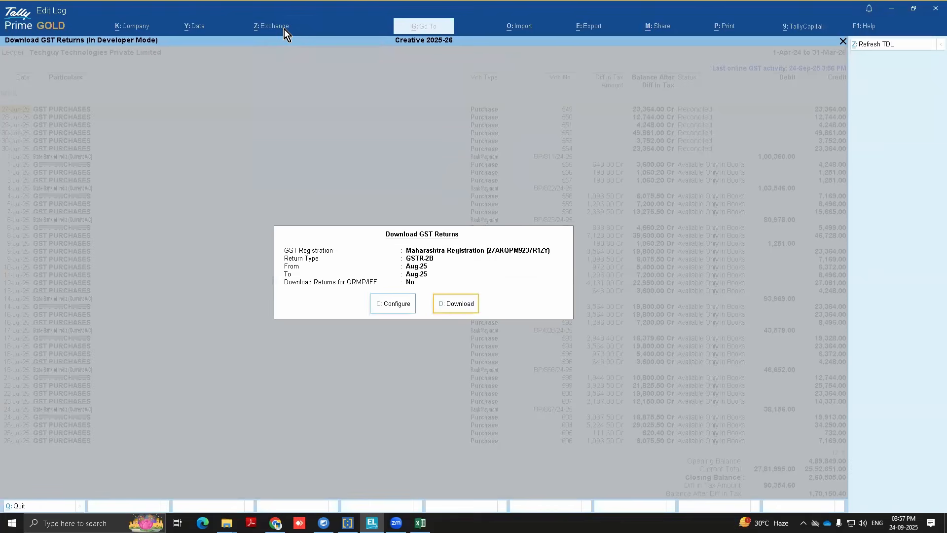
key("Return")
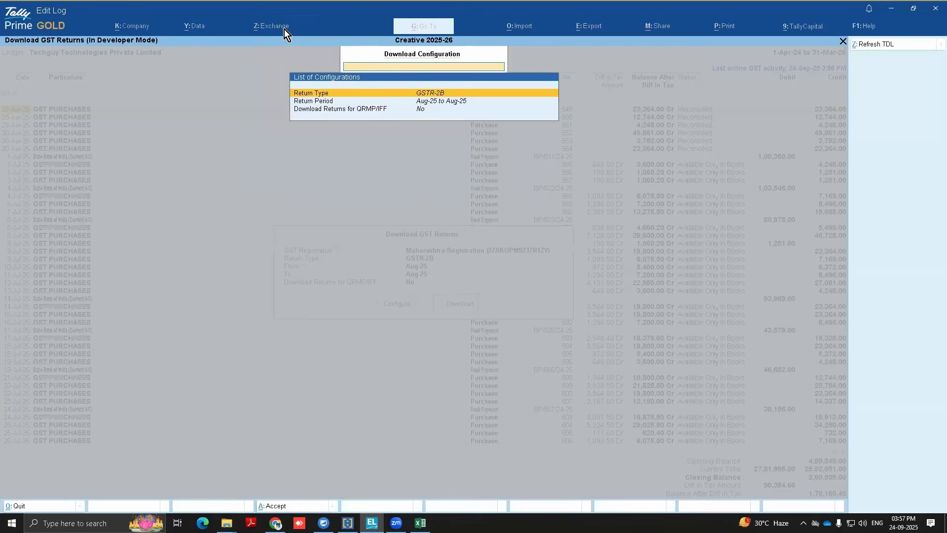
key("Down")
key("Return")
type("1.7")
key("Return")
type("31.7")
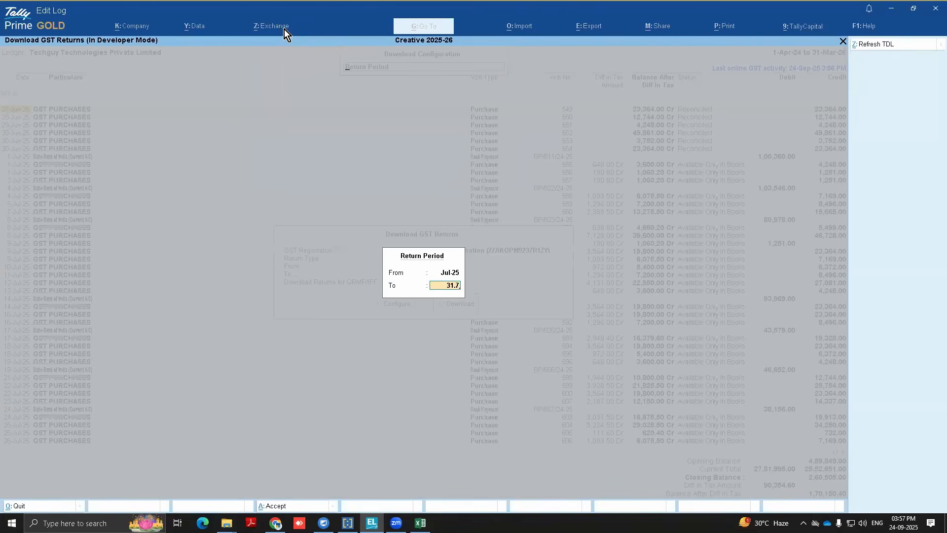
key("Return")
Download the Jul-25 GSTR-2B, check its rejection in the Activity Tracker, and return to the ledger.
key("Escape")
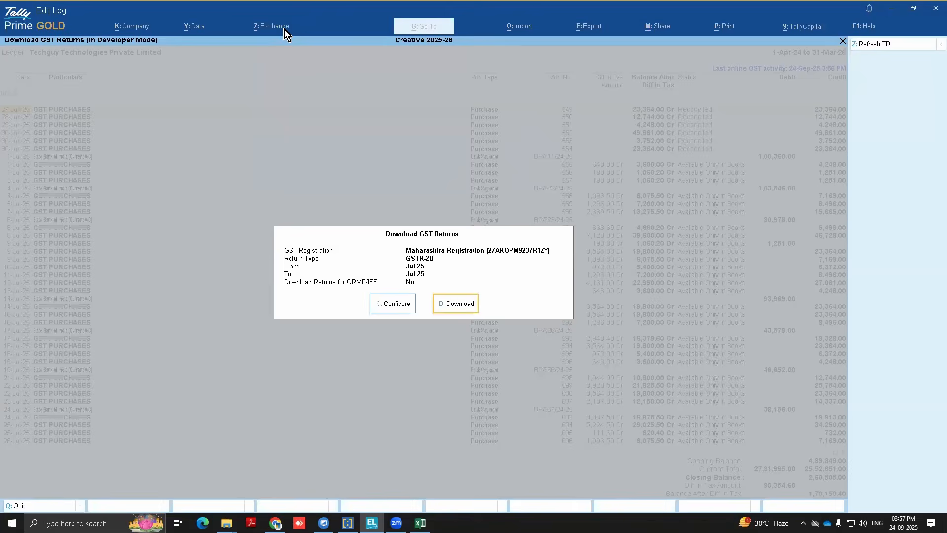
key("Return")
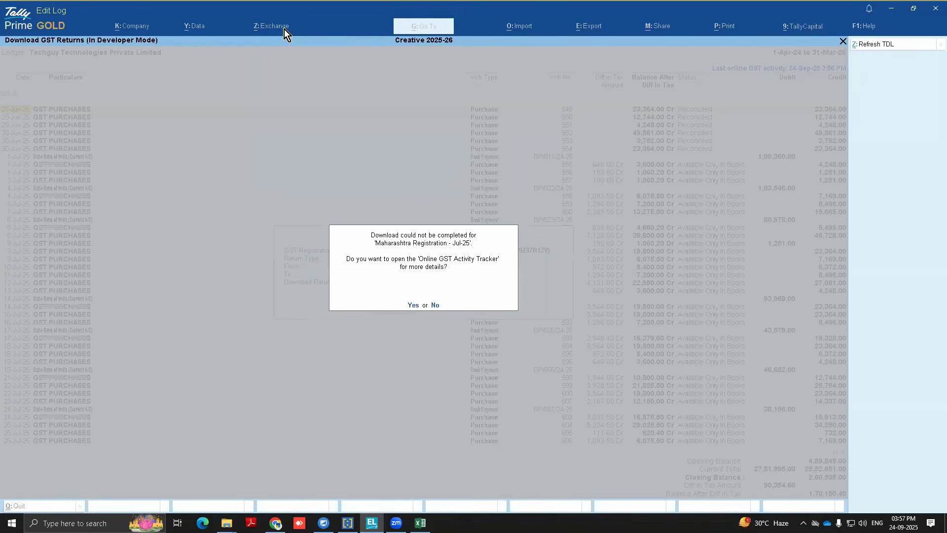
key("Return")
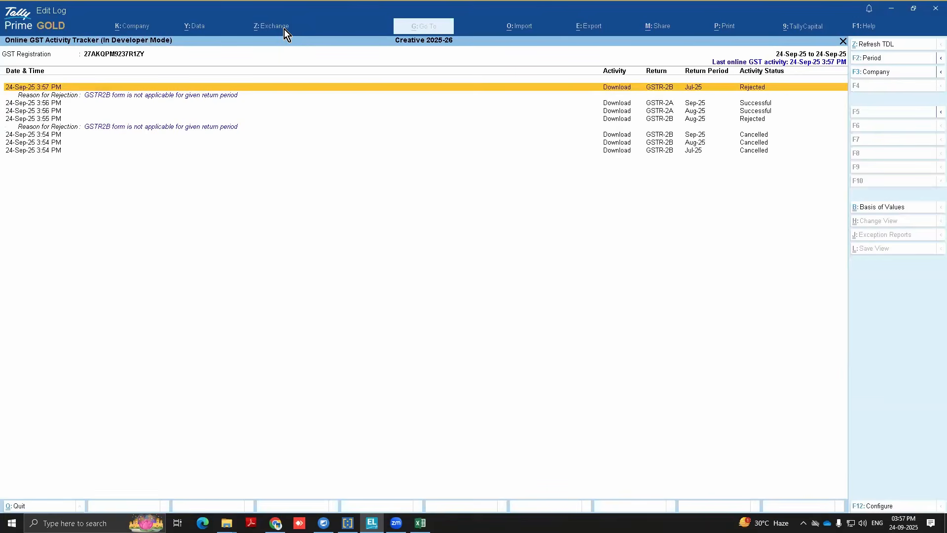
key("Escape")
left_click(291, 32)
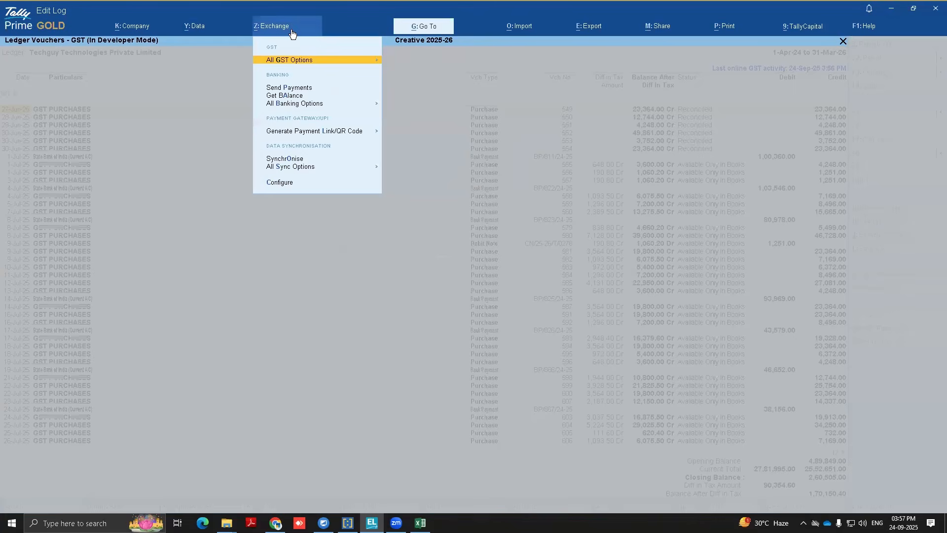
Open Download GST Returns from Exchange's All GST Options.
key("Return")
key("alt+o")
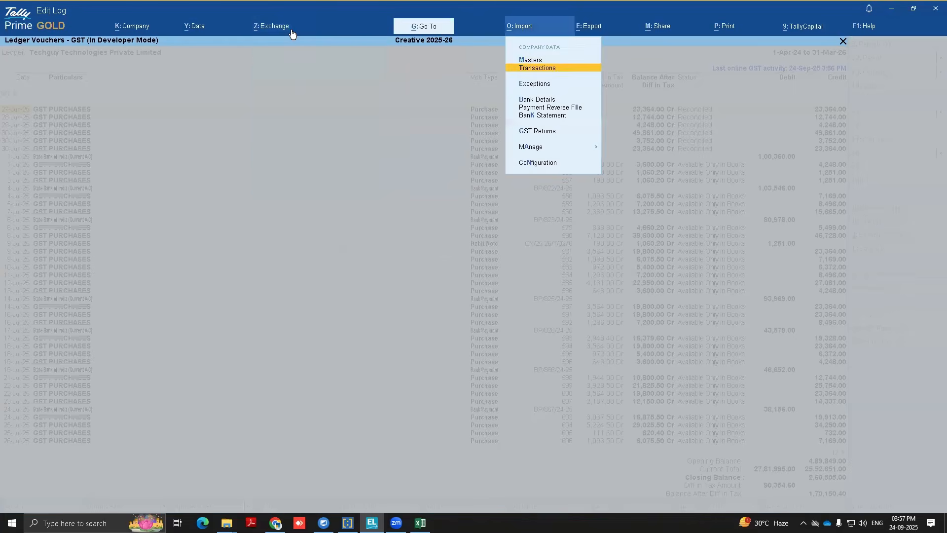
key("Left")
key("Left")
key("Right")
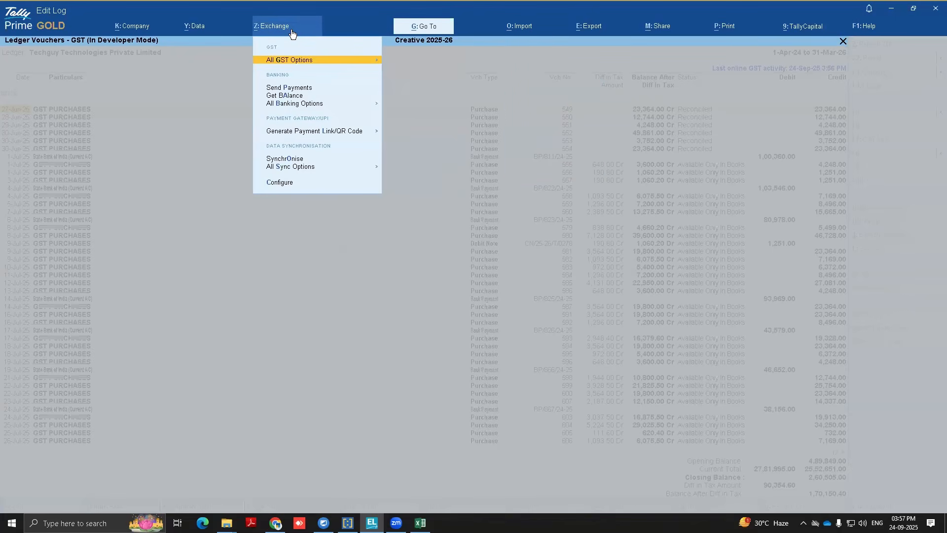
key("Return")
key("Down")
key("Down")
key("Return")
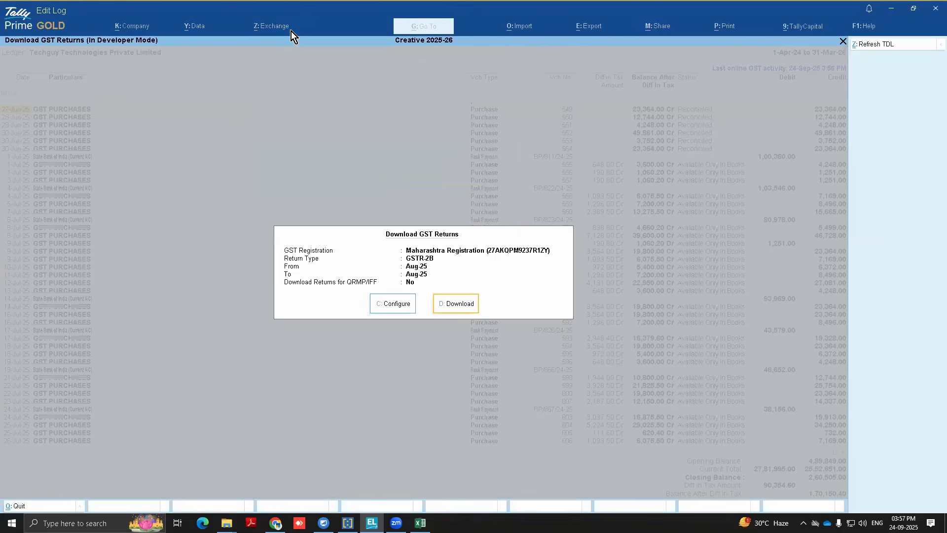
Configure the download for GSTR-2A with the period 1.7 to 31.7 (Jul-25).
key("c")
key("Return")
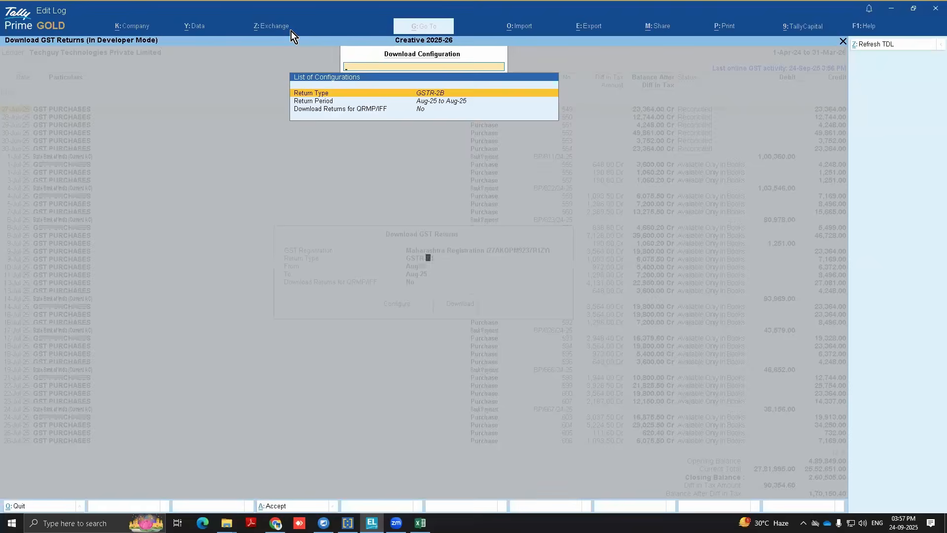
key("Up")
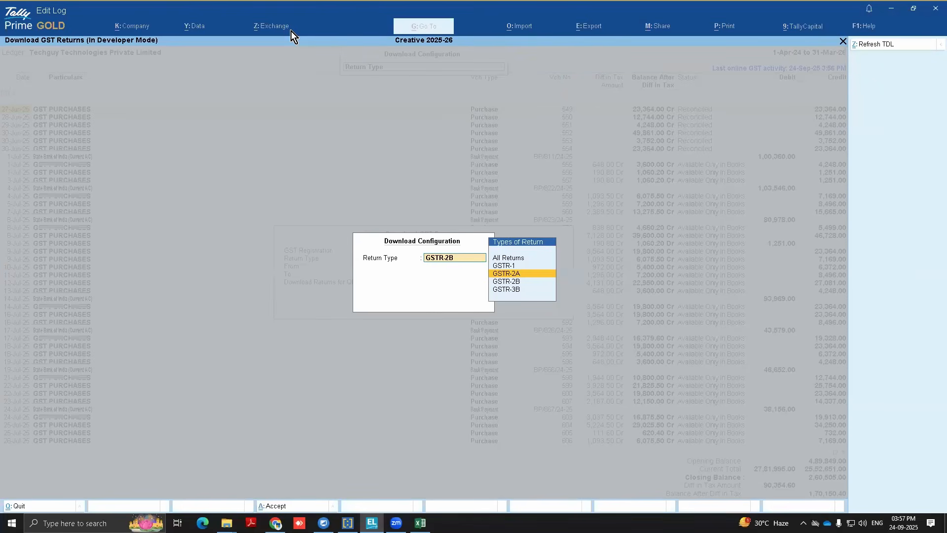
key("Return")
key("Return")
key("Down")
key("Return")
type("1.7")
key("Return")
type("31.7")
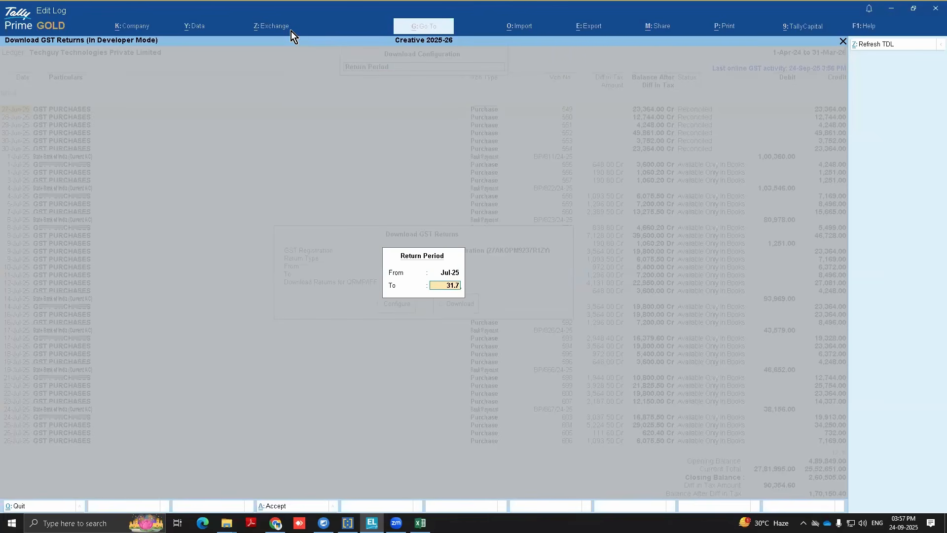
Download the Jul-25 GSTR-2A, dismiss the success message, and review the now-Reconciled July vouchers.
key("Return")
key("ctrl+a")
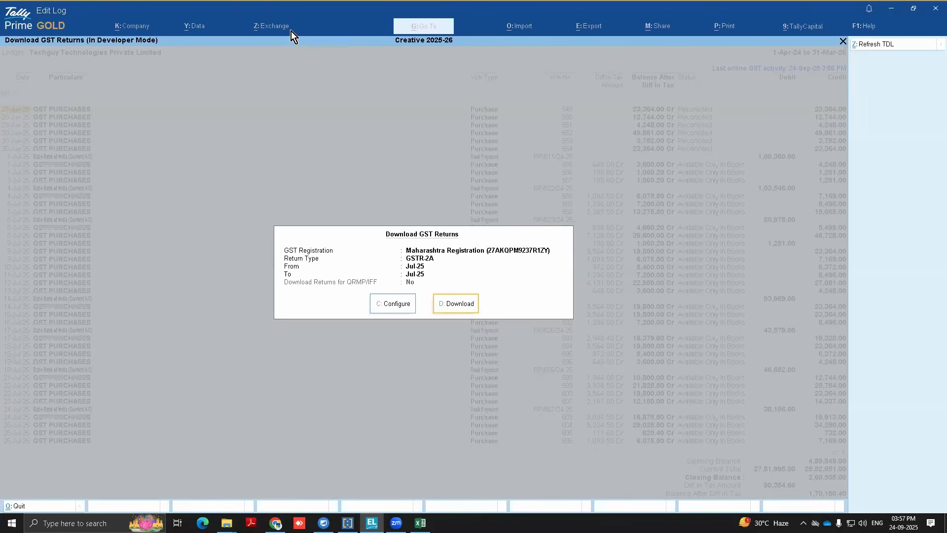
key("Return")
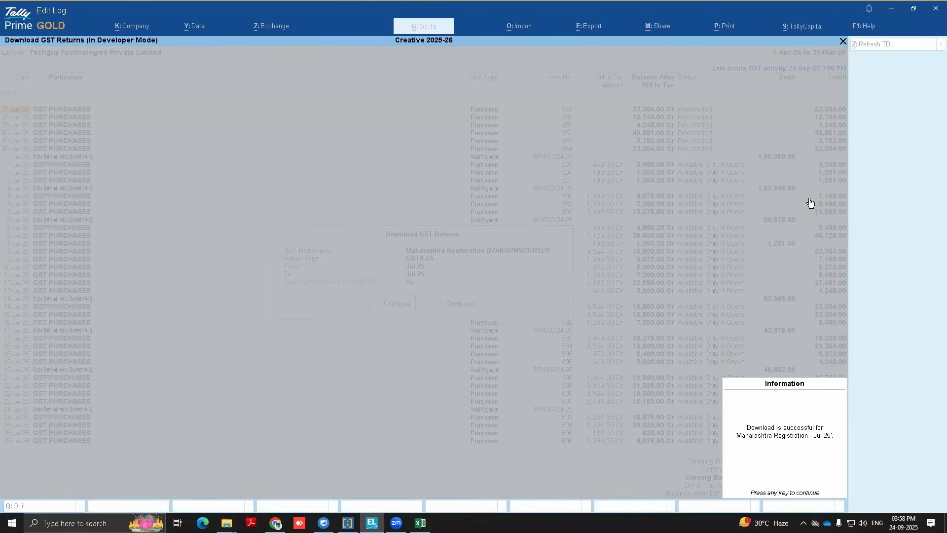
key("Return")
key("Down")
key("Down")
key("Down")
key("Down")
key("Down")
key("Down")
key("Down")
key("Down")
key("Down")
key("Down")
key("Down")
key("Down")
key("Down")
key("Down")
key("Down")
key("Down")
key("Down")
key("Down")
key("Down")
key("Down")
key("Down")
key("Down")
key("Down")
key("Down")
key("Down")
key("Down")
key("Down")
key("Down")
key("Down")
key("Down")
key("Down")
key("Up")
key("Up")
key("Up")
key("Up")
key("Up")
key("Up")
key("Up")
key("Up")
key("Up")
key("Up")
key("Up")
key("Up")
key("Up")
key("Up")
key("Up")
key("Up")
key("Up")
key("Up")
key("Up")
key("Up")
key("Up")
key("Up")
key("Up")
key("Up")
key("Up")
key("Up")
key("Up")
key("Up")
key("Up")
key("Up")
key("Up")
key("Up")
key("Up")
key("Up")
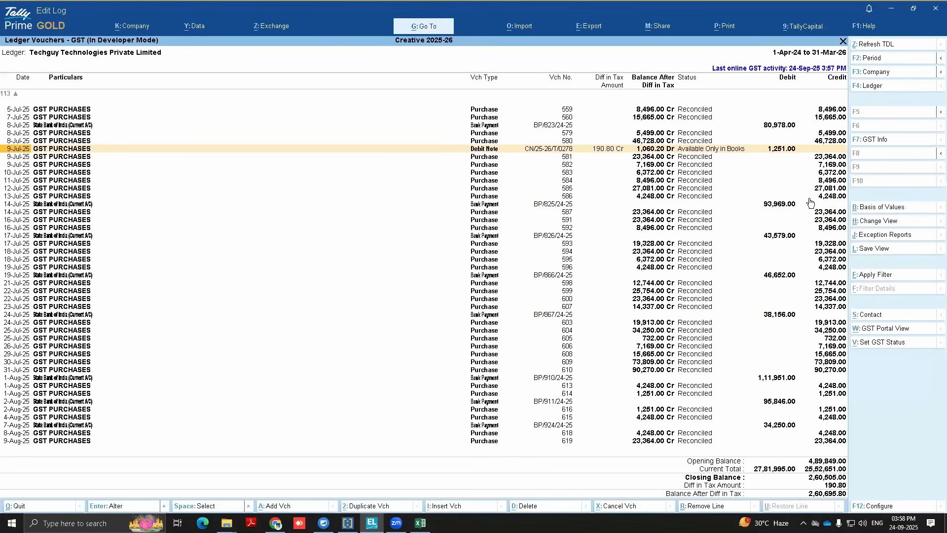
Check the GST Info of the 9-Jul-25 debit note, then restore the ledger's standard view.
key("space")
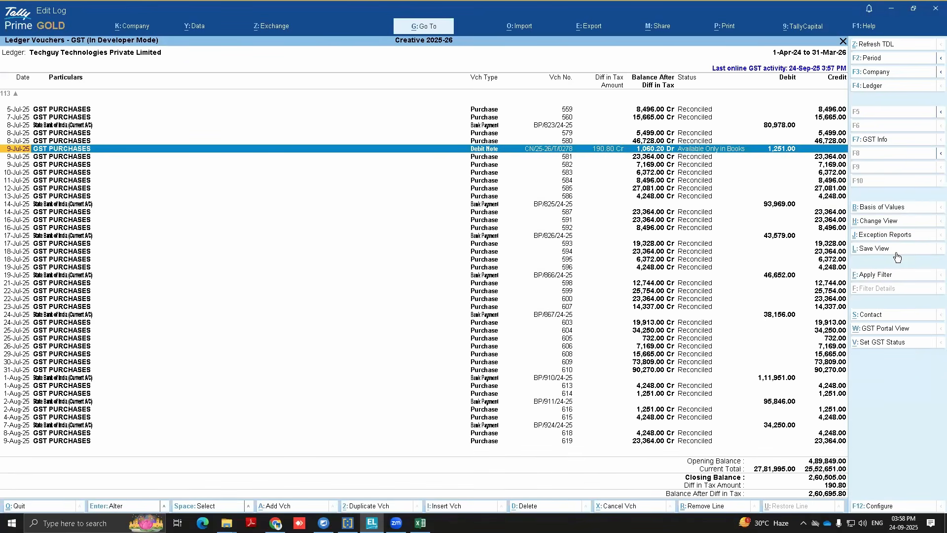
left_click(871, 140)
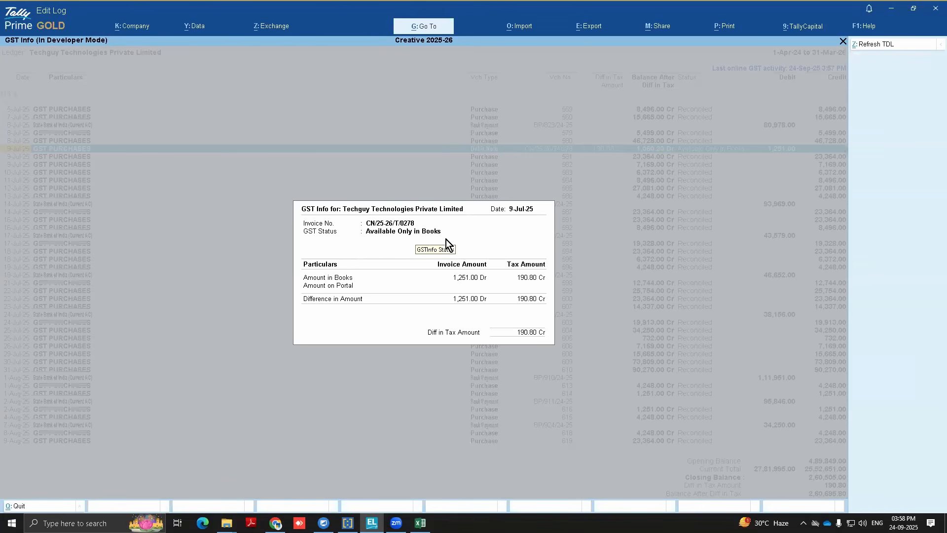
key("Escape")
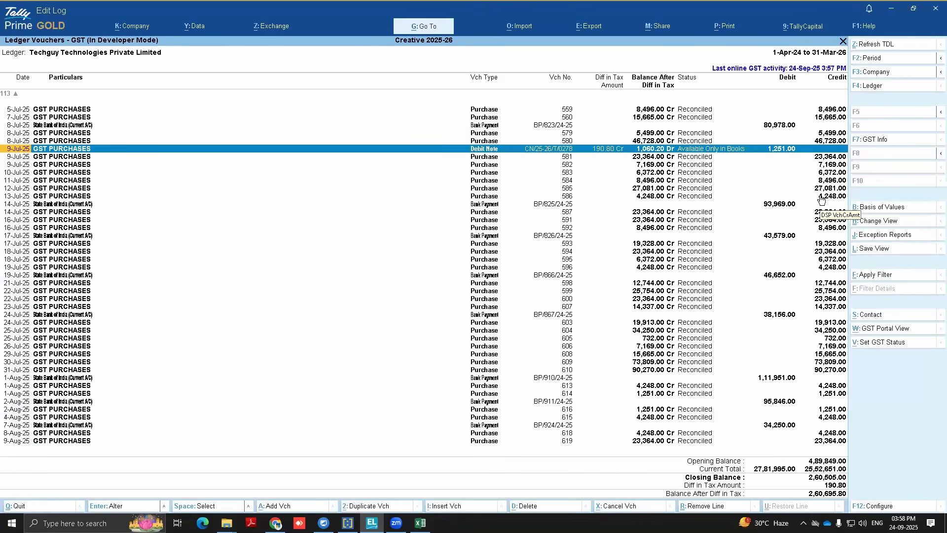
key("End")
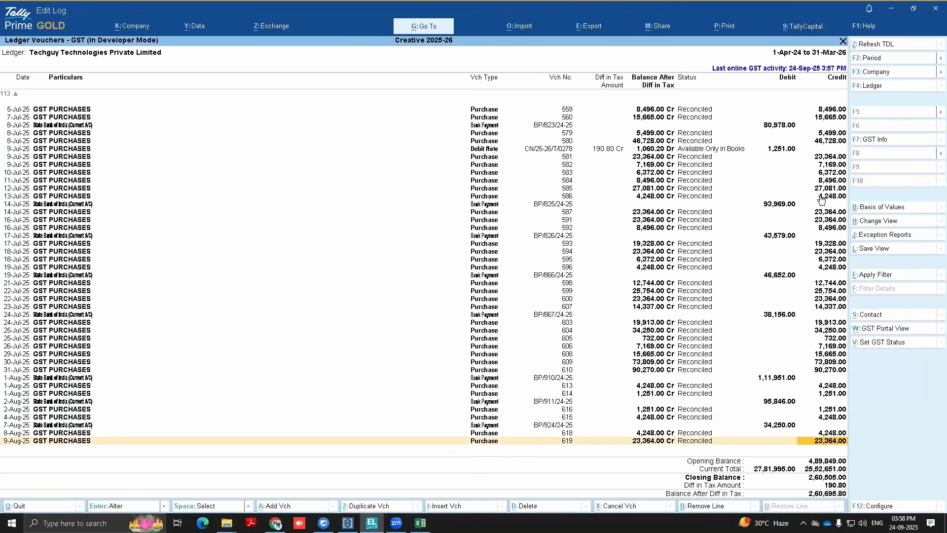
key("Escape")
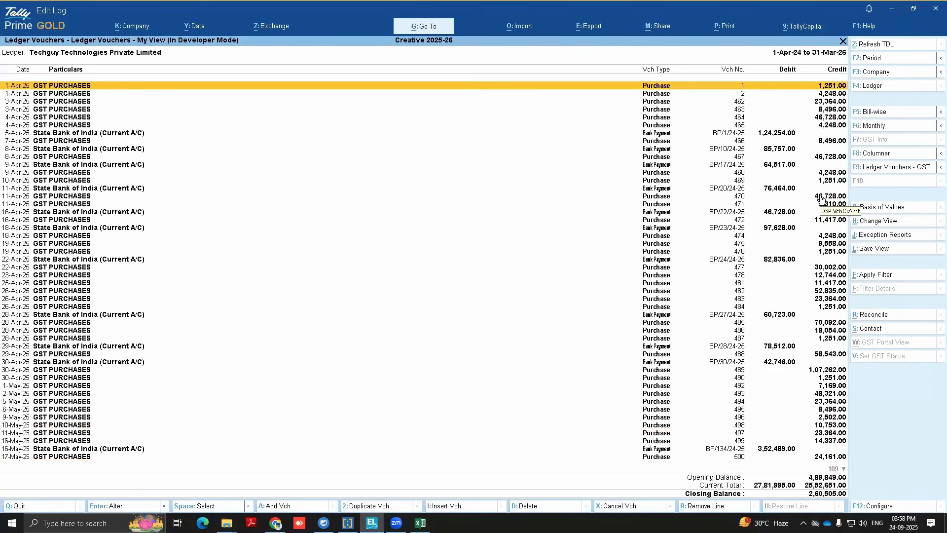
Reopen the Techguy Technologies ledger for the period 1-4-24 to 31-3-26.
key("Escape")
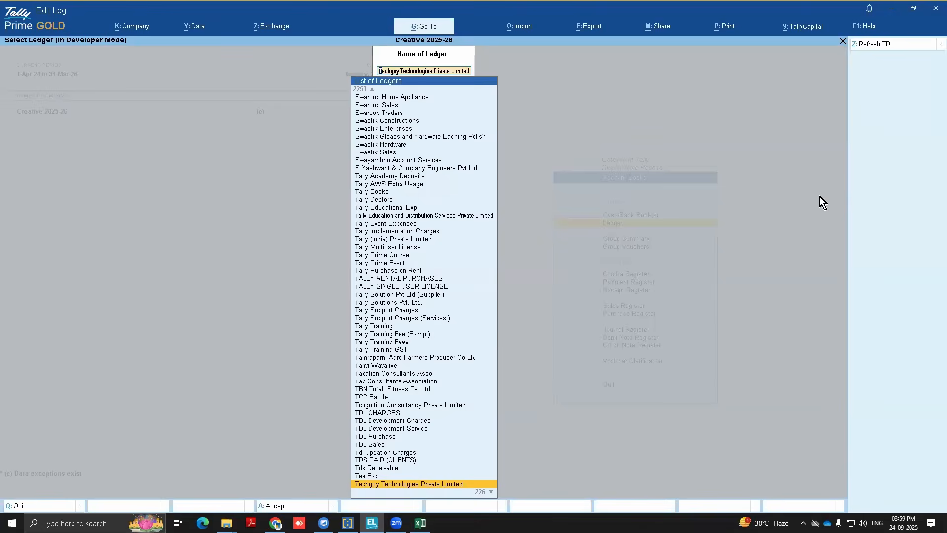
key("Return")
key("alt+F2")
type("1-4-24")
key("Return")
type("31-3-26")
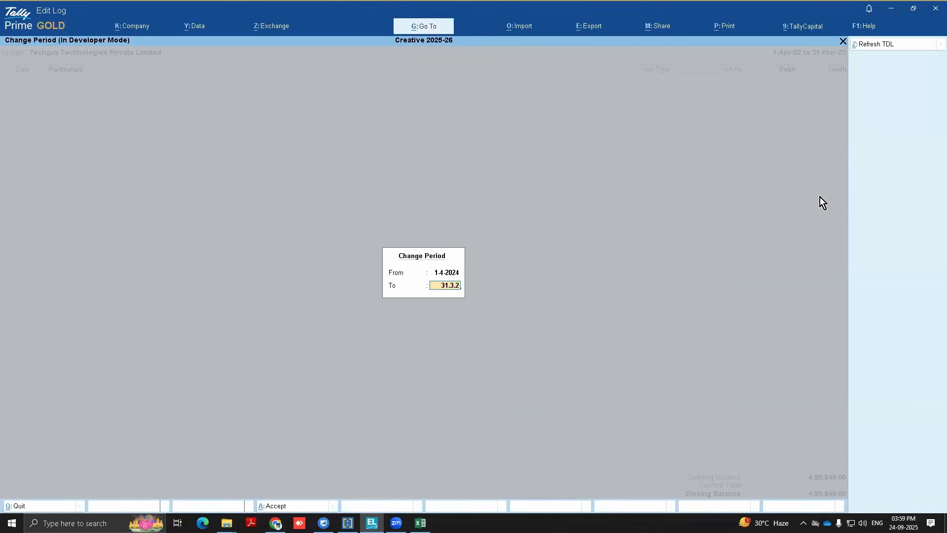
key("Return")
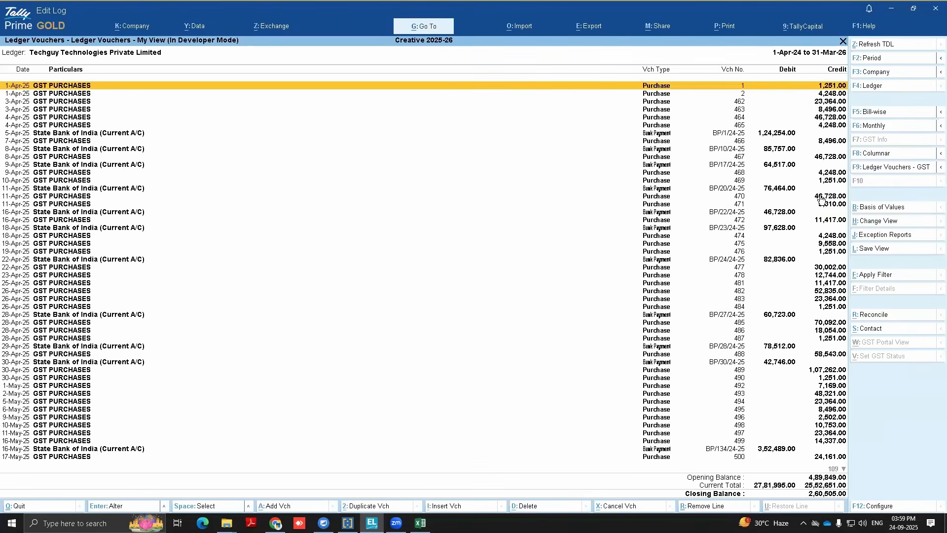
Scan the GST reconciliation statuses from first to last voucher, then exit to Account Books.
left_click(899, 168)
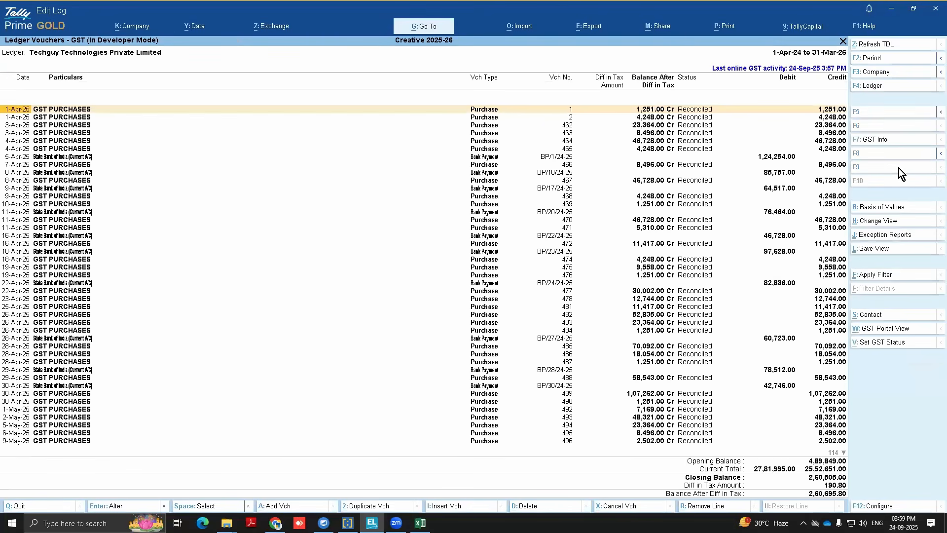
key("End")
key("Home")
key("End")
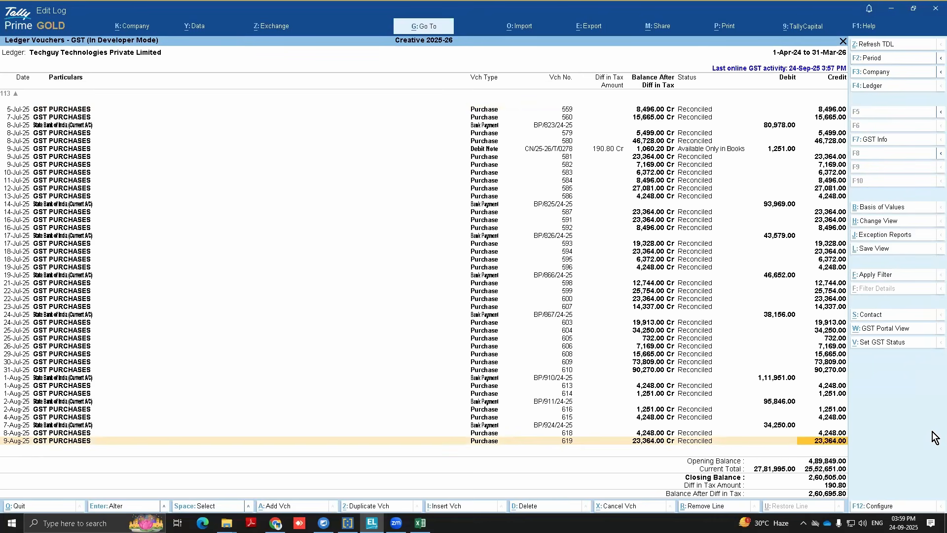
key("Escape")
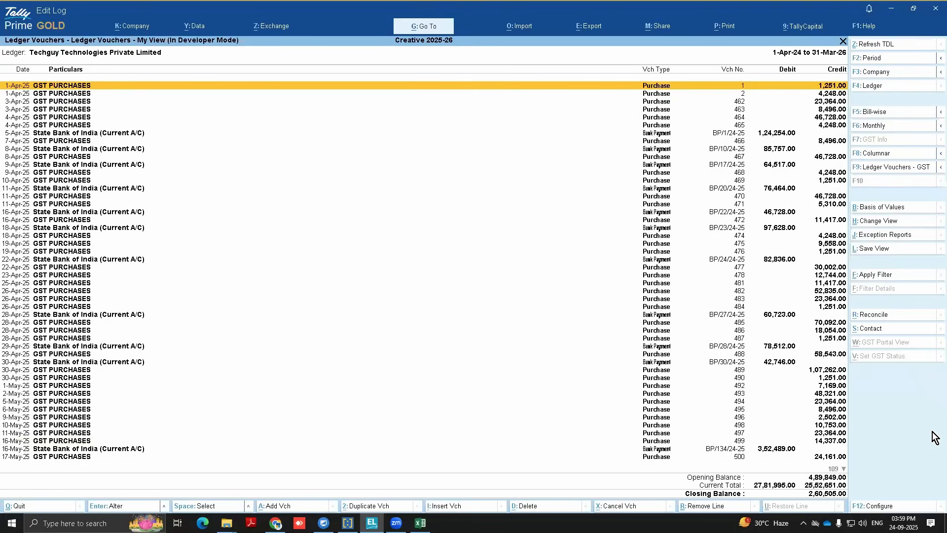
key("Escape")
key("Escape")
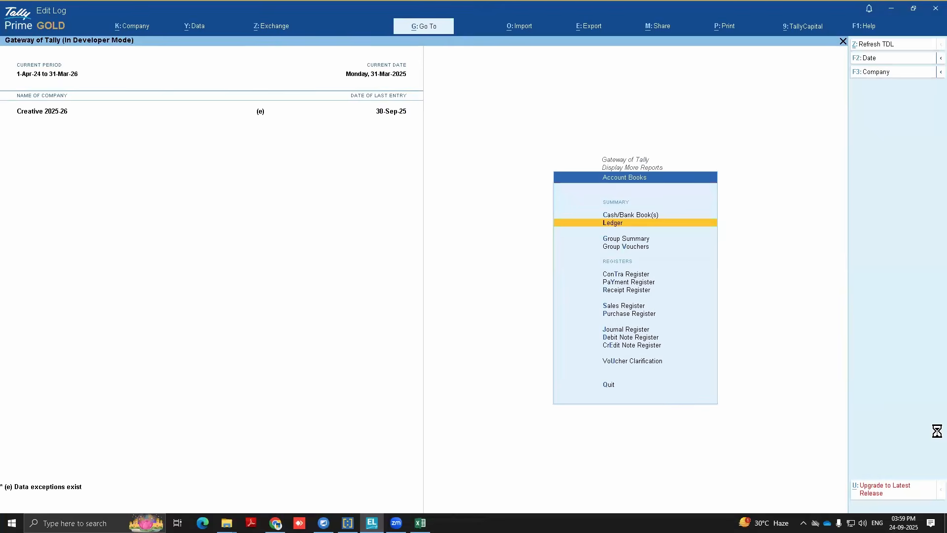
Set the company's GST registration mode of filing to EVC.
key("F11")
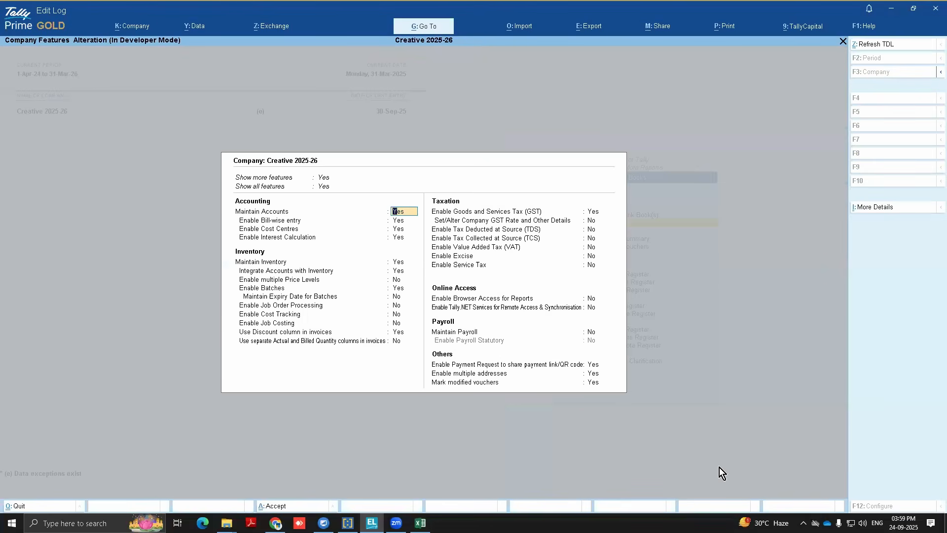
left_click(589, 212)
key("Return")
key("Return")
key("Return")
key("Return")
key("Return")
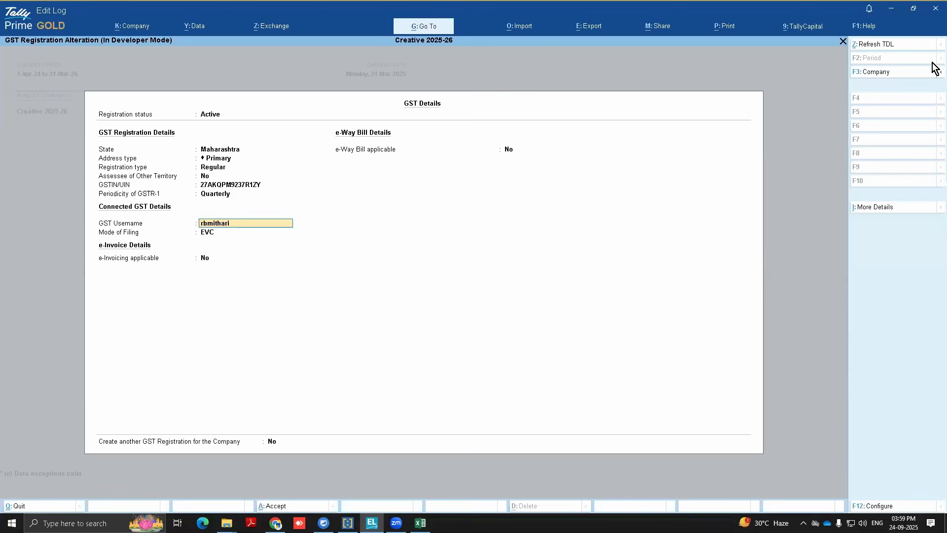
key("Return")
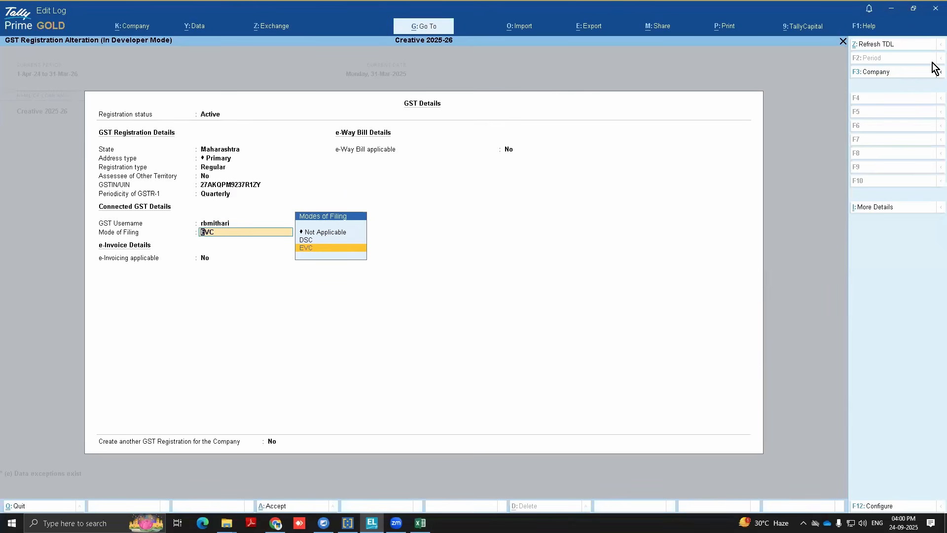
key("Return")
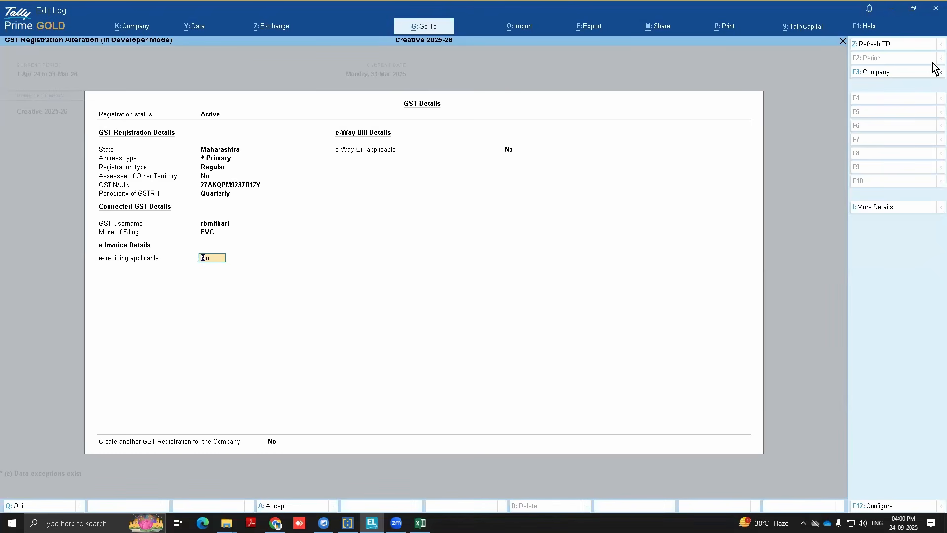
Quit the GST registration and company features screens back to the Gateway of Tally.
key("BackSpace")
key("Escape")
key("y")
key("Escape")
key("Escape")
key("y")
key("Escape")
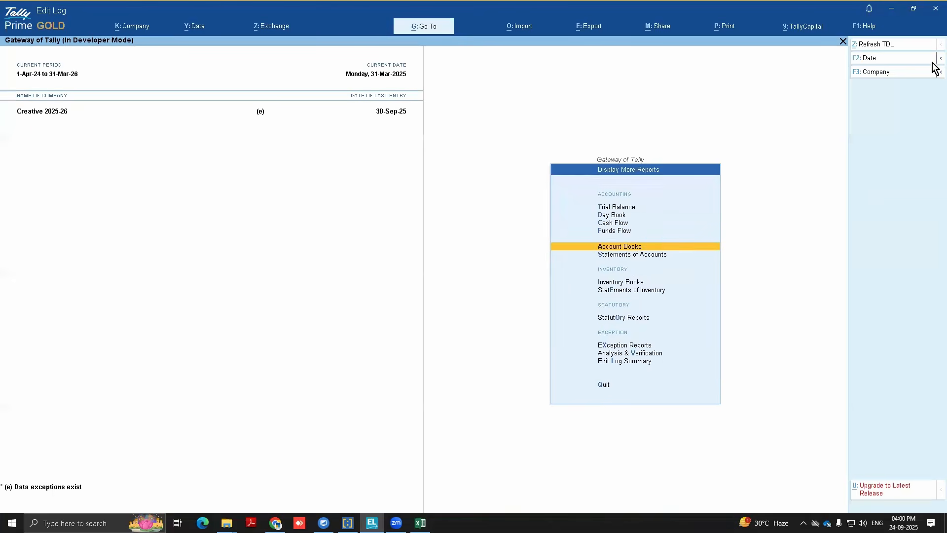
key("Escape")
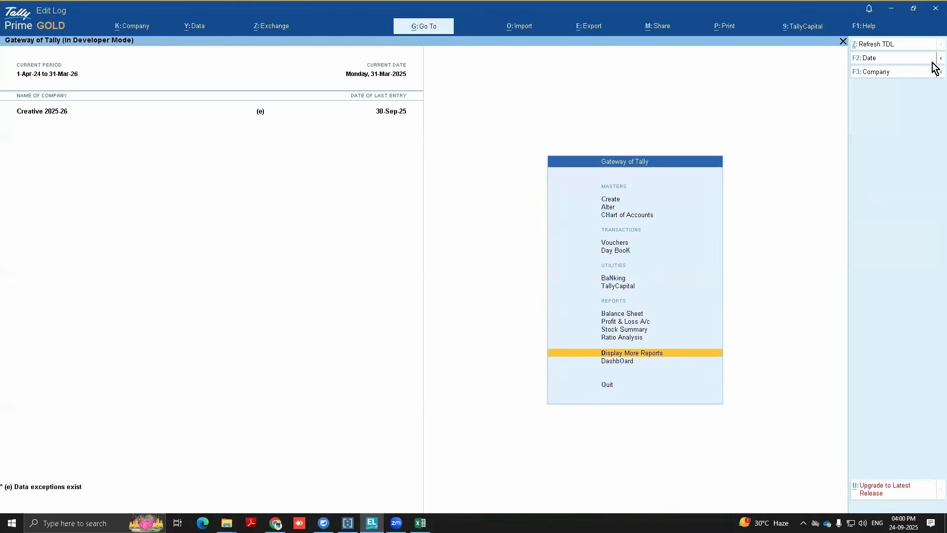
Open GSTR-2A Reconciliation for the period 1-7-2025 to 31-7-2025.
key("Return")
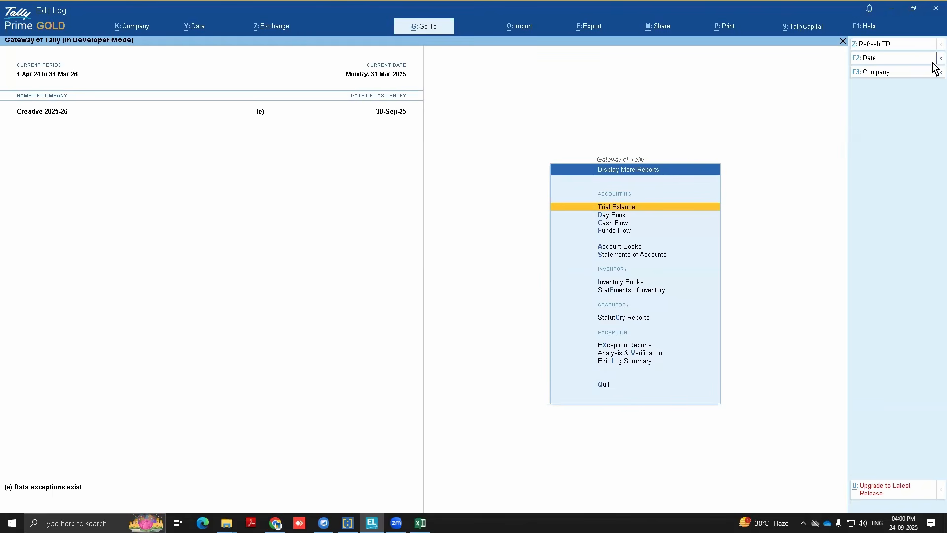
key("o")
key("g")
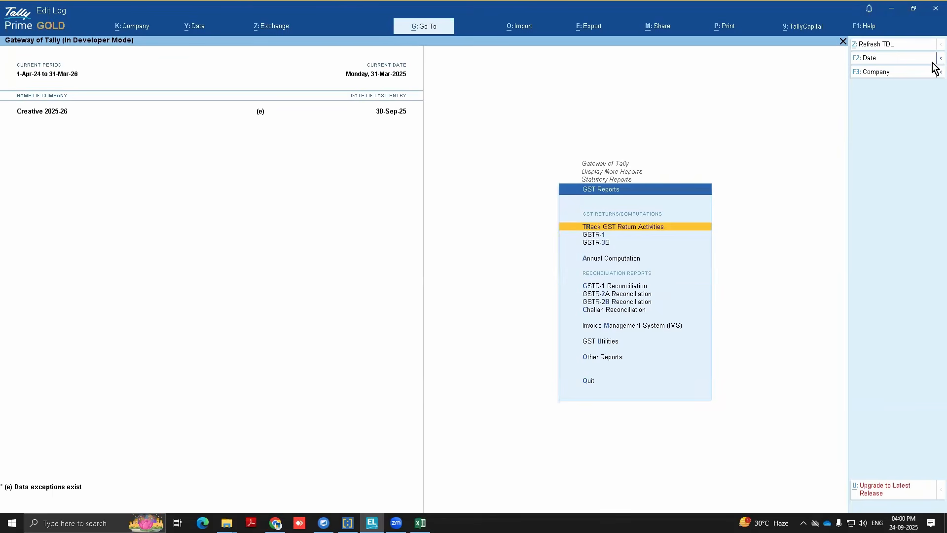
key("a")
key("Return")
key("F2")
type("1-7-2025")
key("Return")
type("31.7.2")
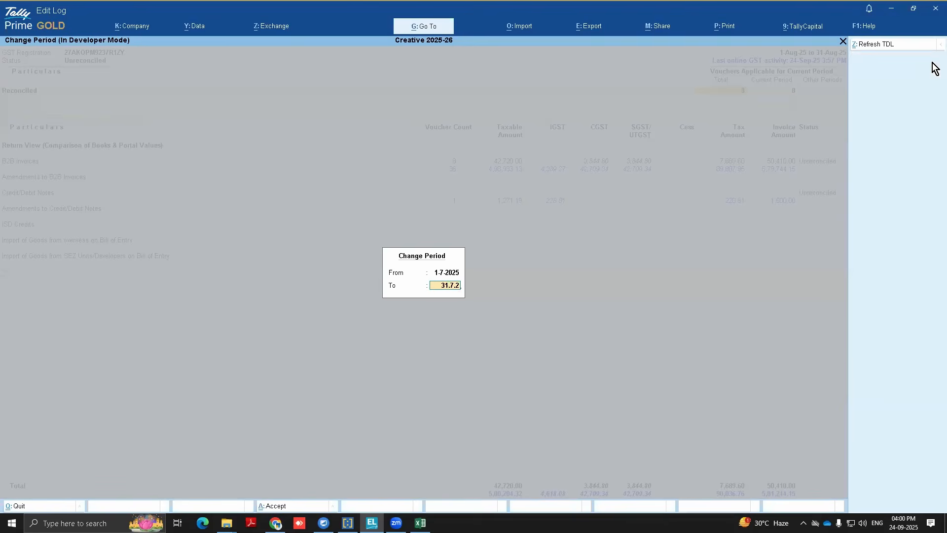
key("Return")
Review the party-wise B2B Invoices summary, then close the GSTR-2A Reconciliation report.
key("Down")
key("Down")
key("Down")
key("Down")
key("Down")
key("Down")
key("Down")
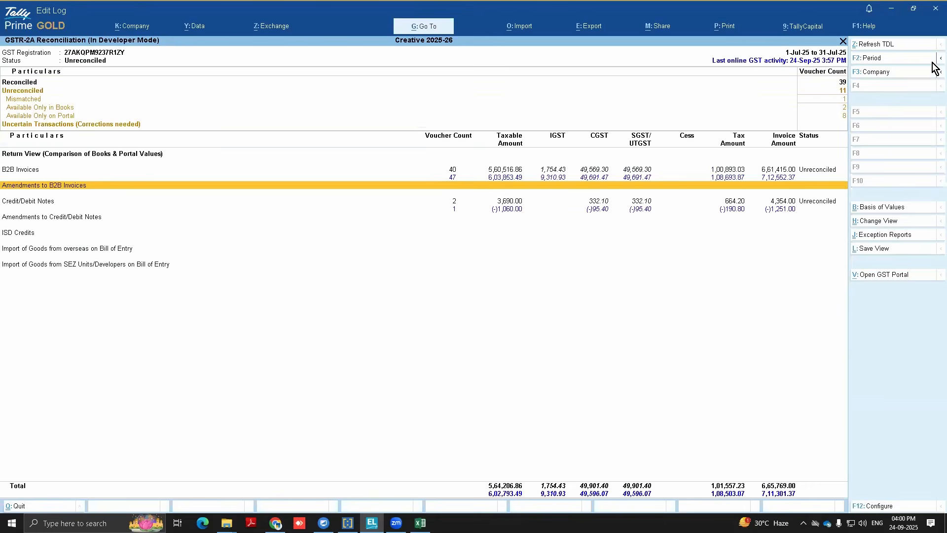
key("Up")
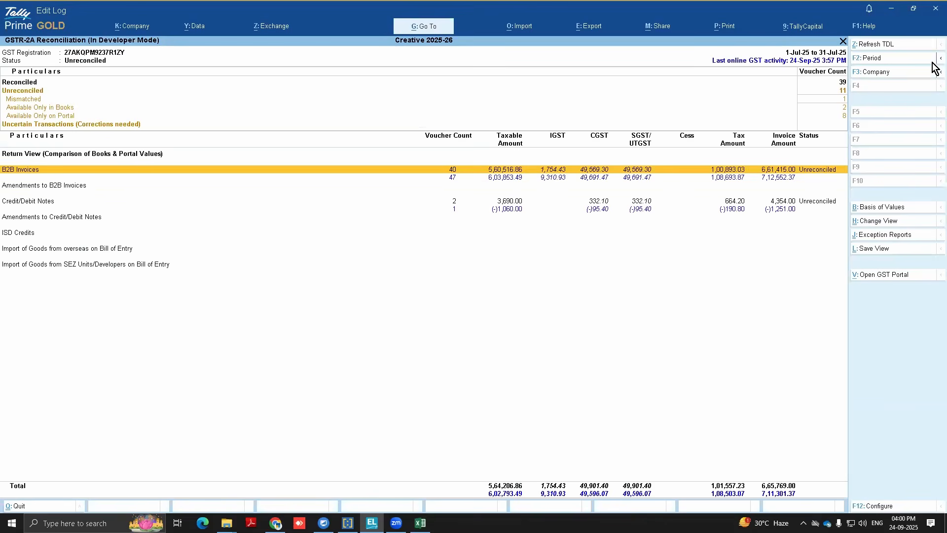
key("Return")
key("Down")
key("Down")
key("Down")
key("Down")
key("Down")
key("Down")
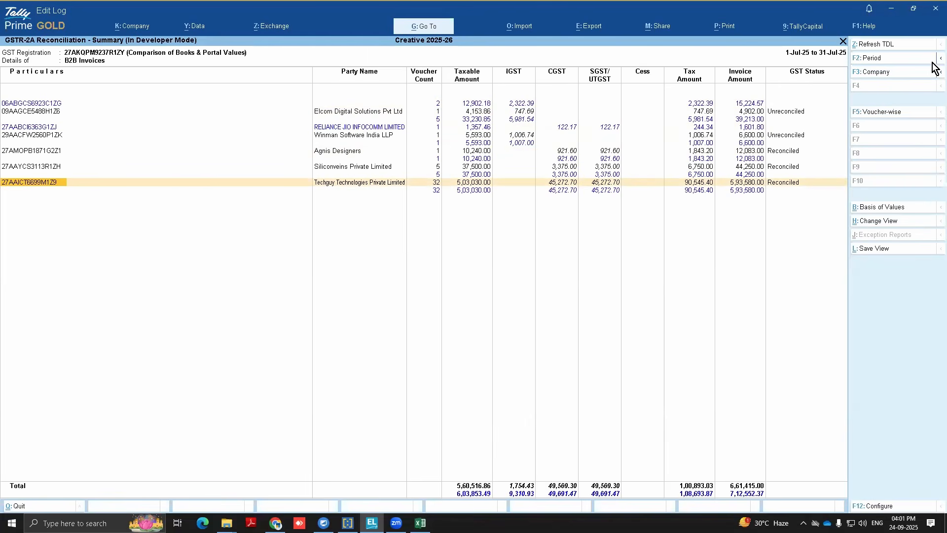
key("Escape")
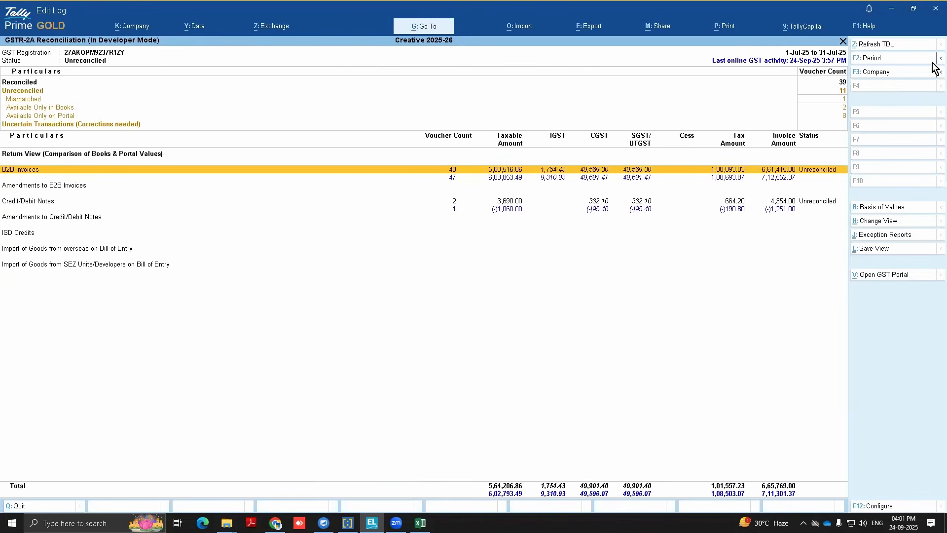
key("Escape")
key("Escape")
key("Escape")
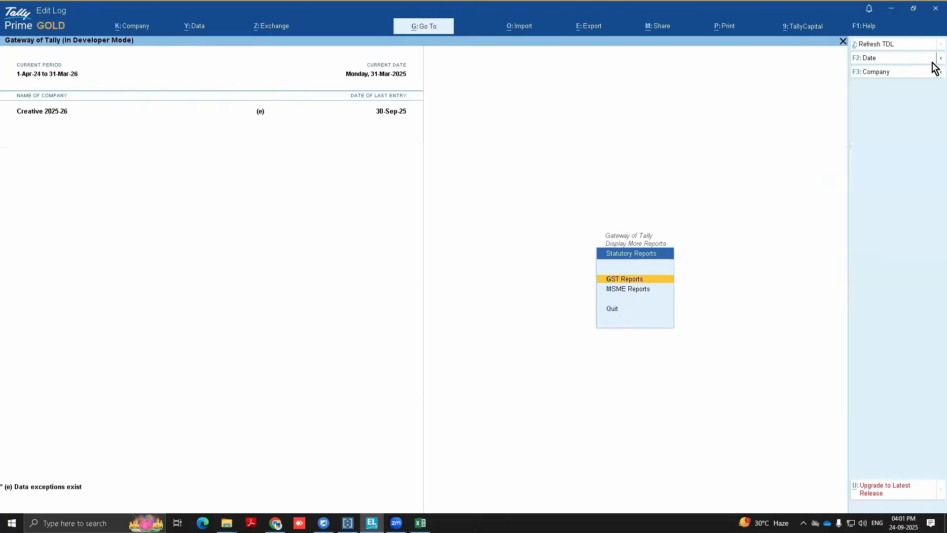
Leave Statutory Reports for the main Gateway of Tally menu.
key("Escape")
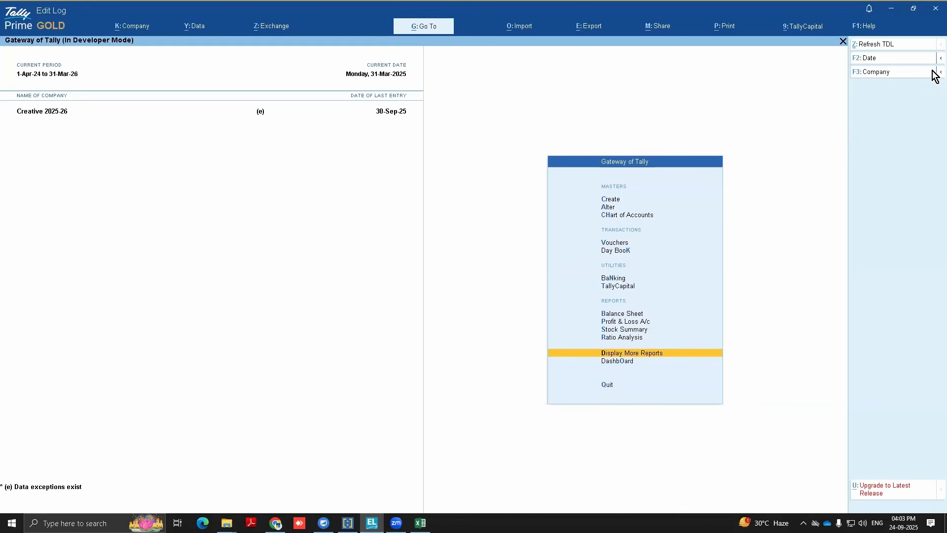
Open the Day Book for 1-4-2025 to 30-4-2025.
key("Return")
key("Down")
key("Return")
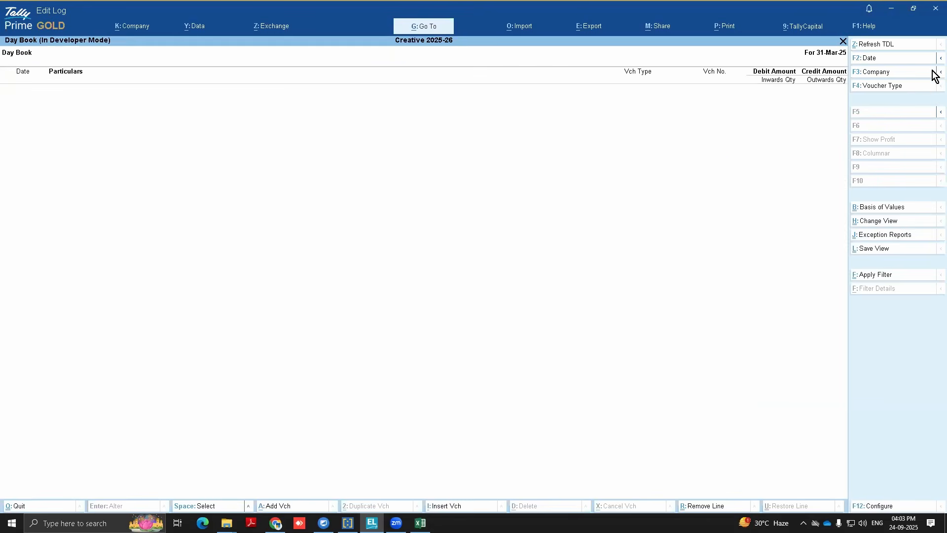
key("alt+F2")
type("1.4.2")
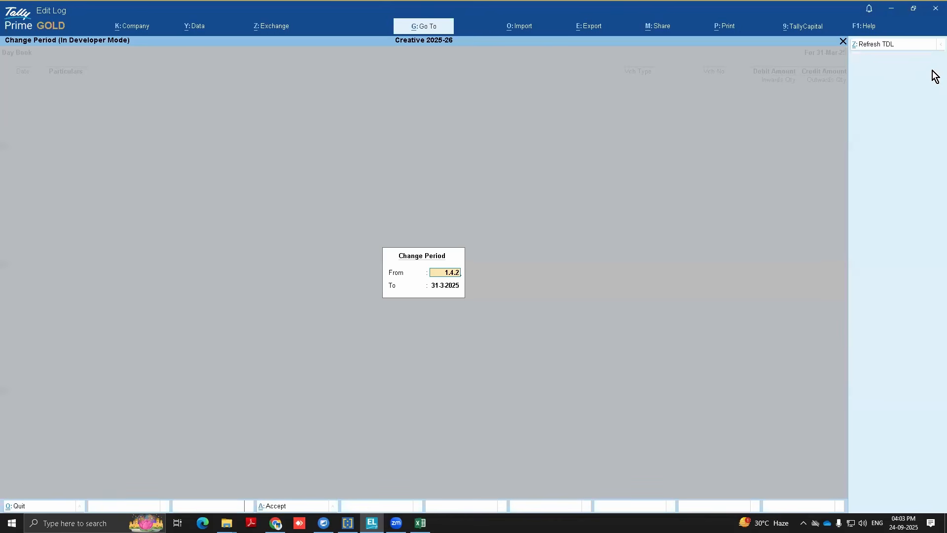
key("Return")
type("30.4.25")
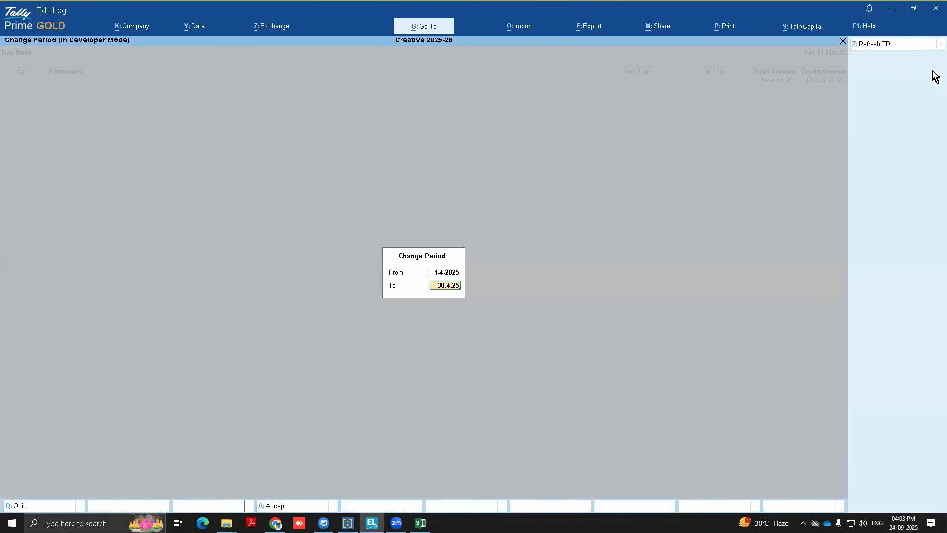
key("Return")
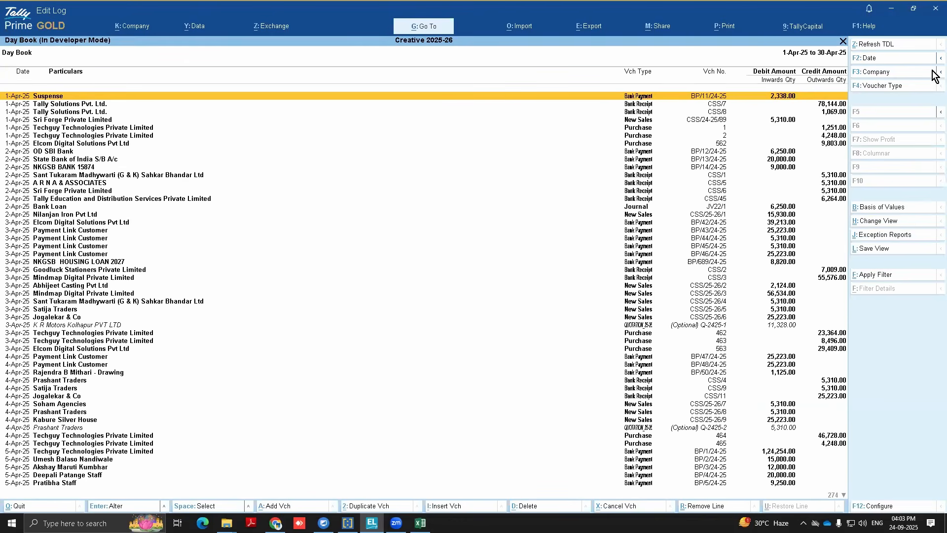
Check the last and first April vouchers and bring up the Day Book Print dialog.
key("End")
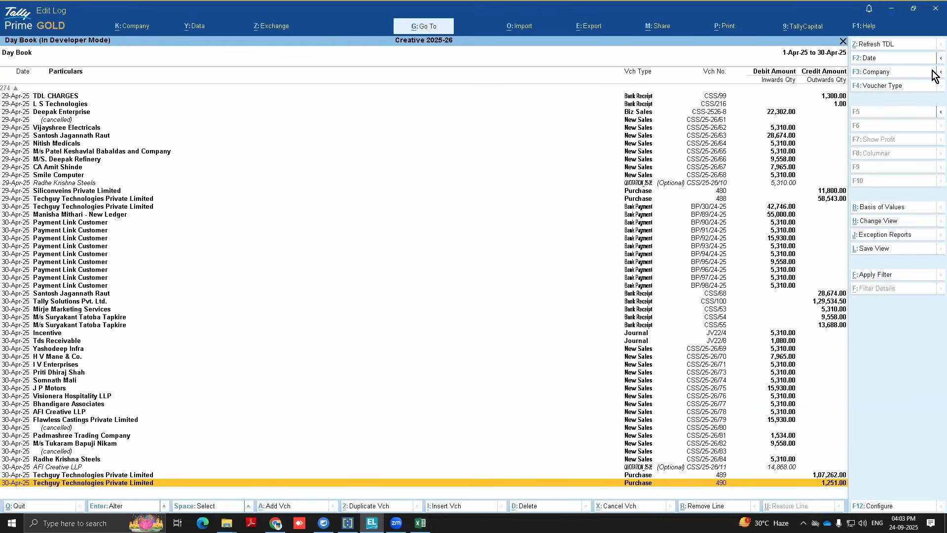
key("Home")
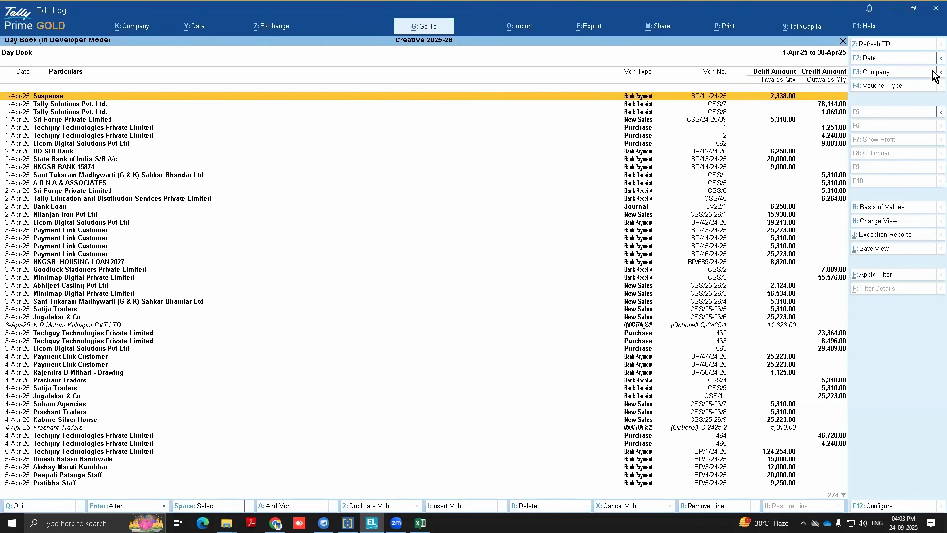
key("alt+p")
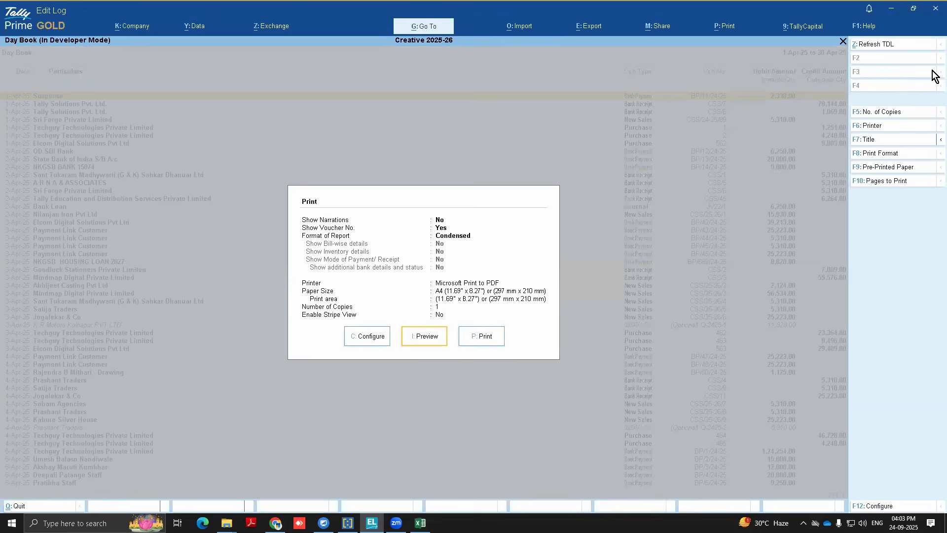
Preview the condensed April Day Book printout at actual size, then close it.
key("i")
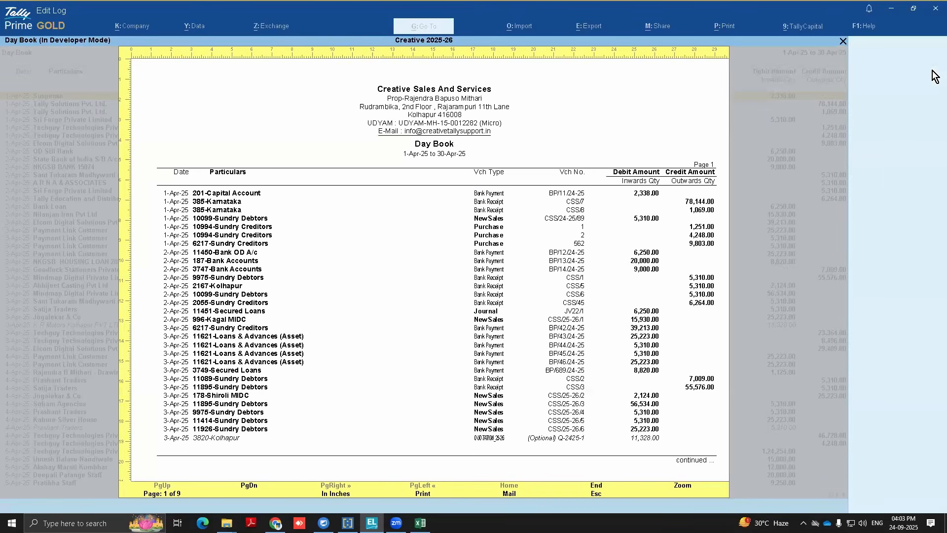
key("alt+z")
key("alt+z")
key("Escape")
key("Escape")
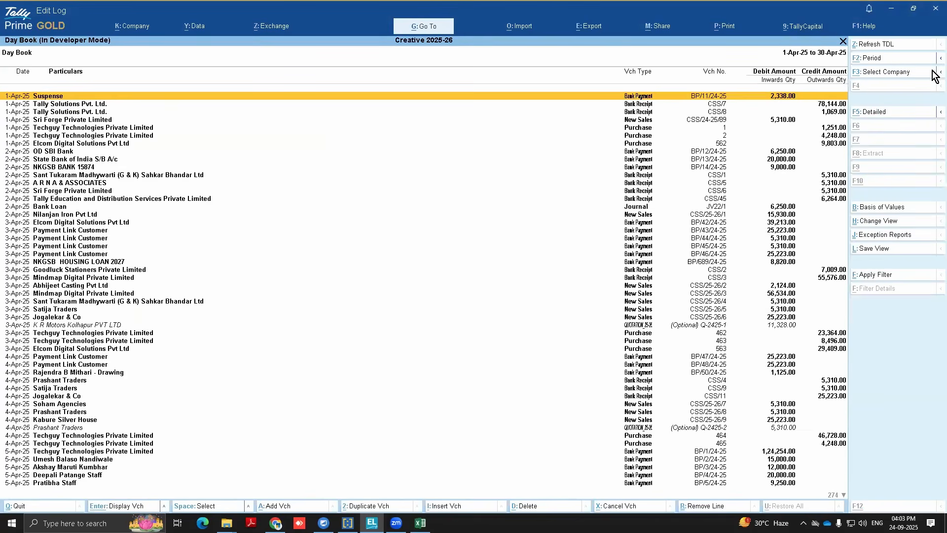
Switch the Day Book to Detailed view, preview its printout, then close the Day Book.
key("alt+F5")
key("Down")
key("Down")
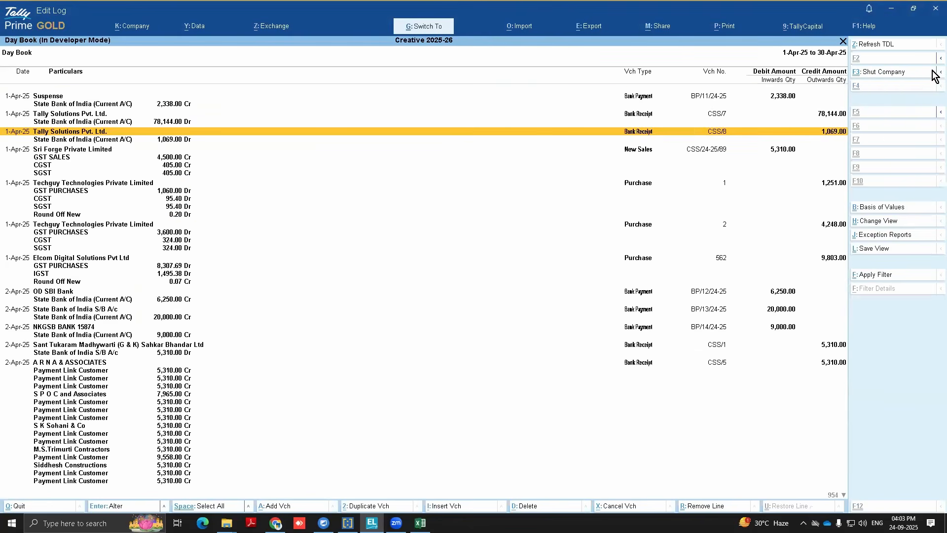
key("alt+p")
key("i")
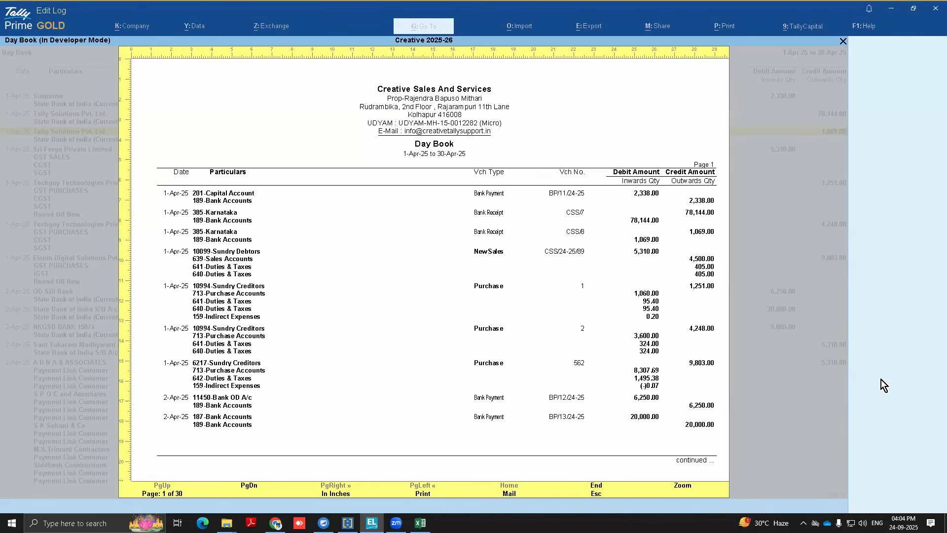
key("Escape")
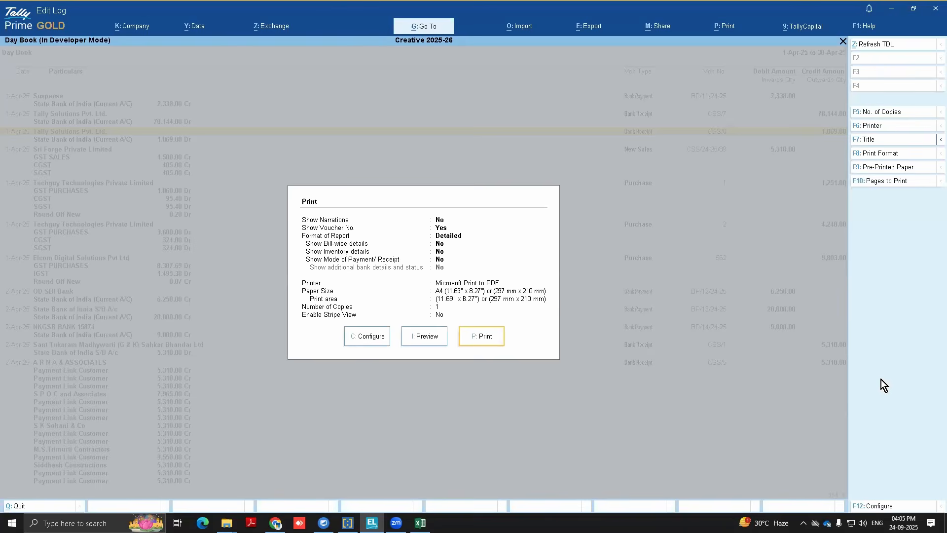
key("Escape")
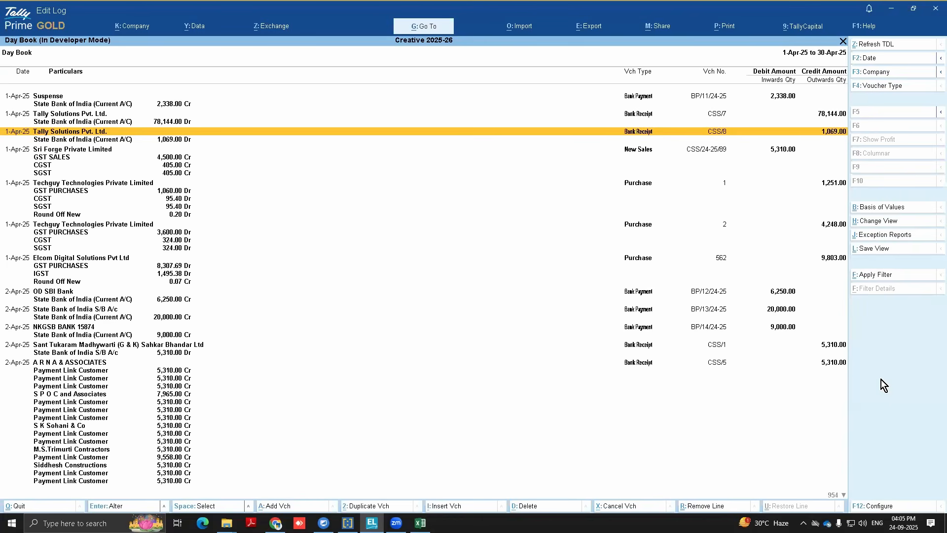
key("Escape")
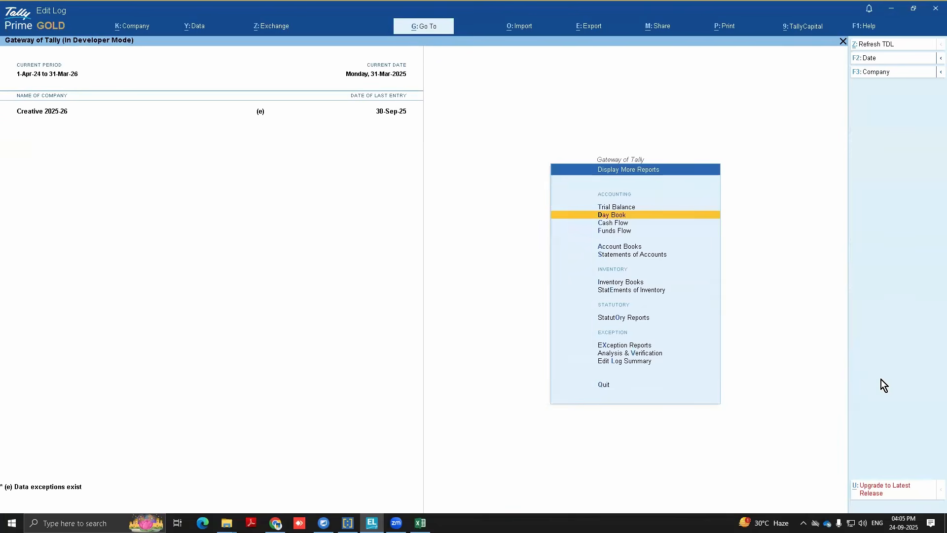
key("Escape")
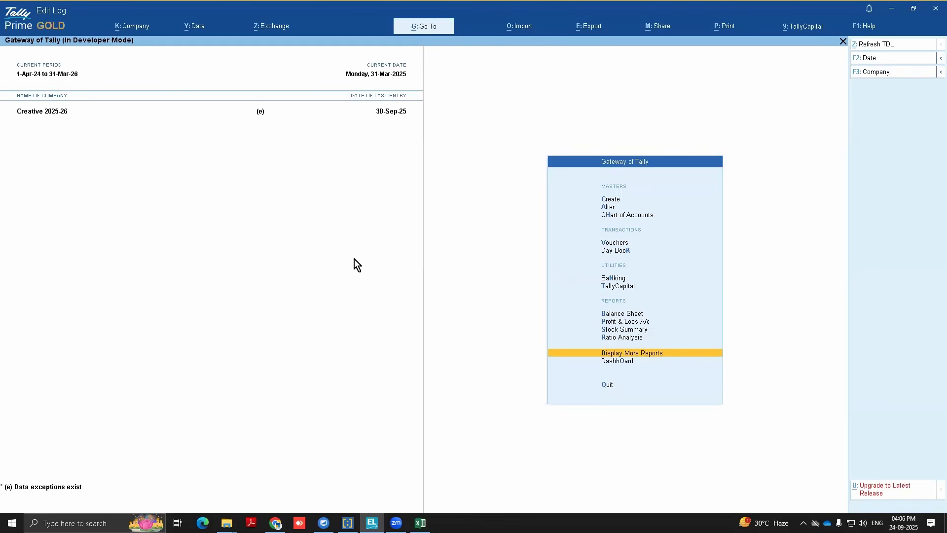
left_click(559, 114)
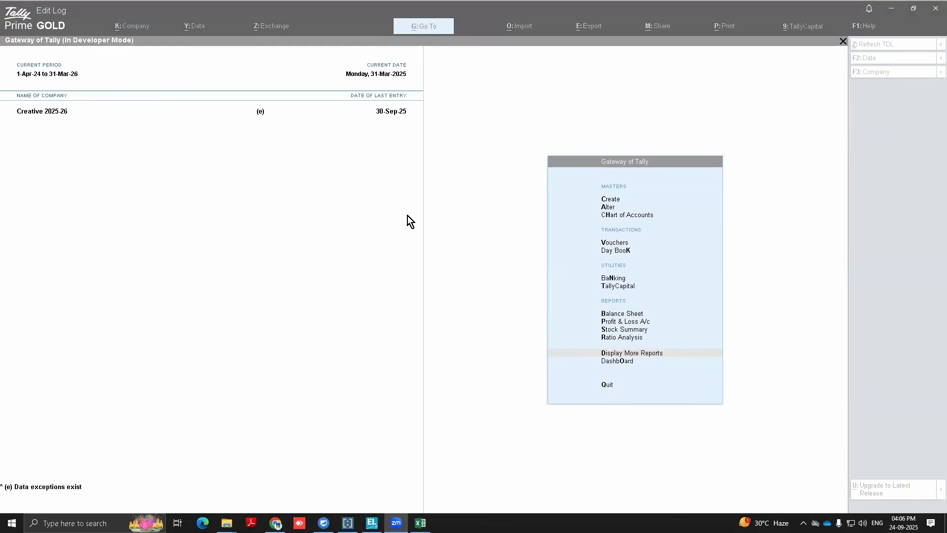
left_click(418, 209)
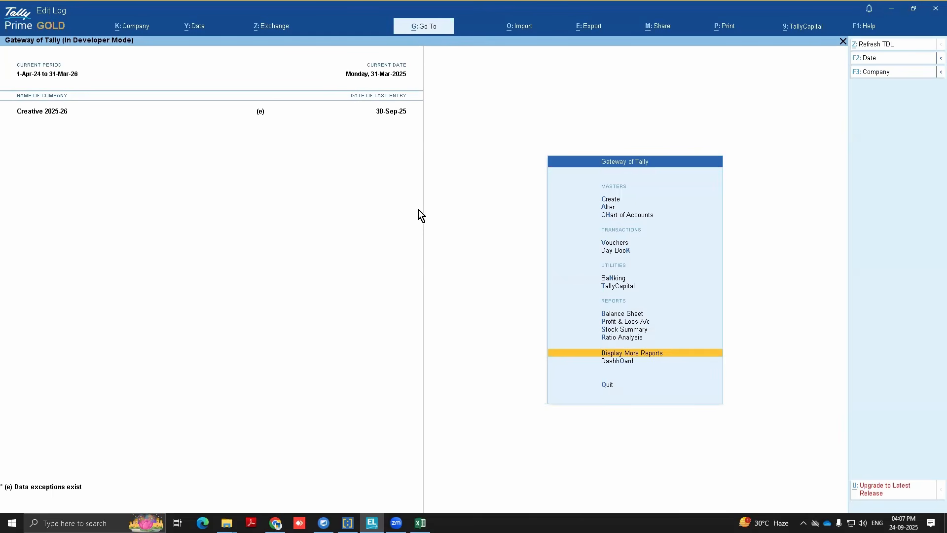
key("d")
Open the GSTR-3B report and select the input tax credit available row.
key("o")
key("g")
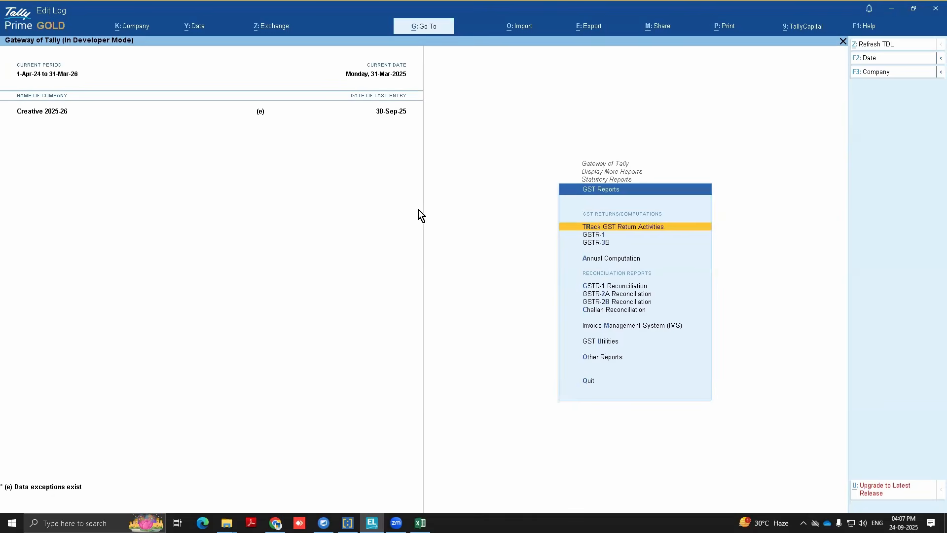
key("Down")
key("Down")
key("Return")
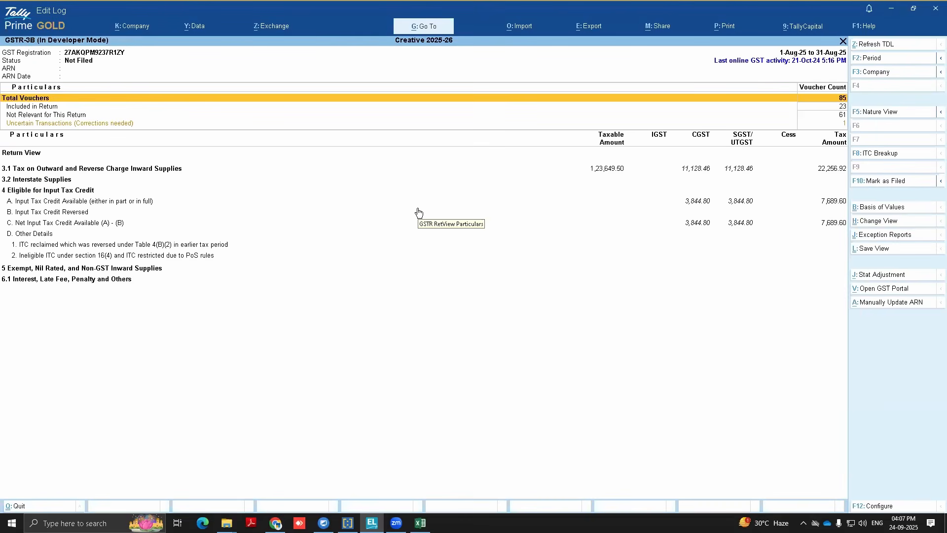
left_click(418, 210)
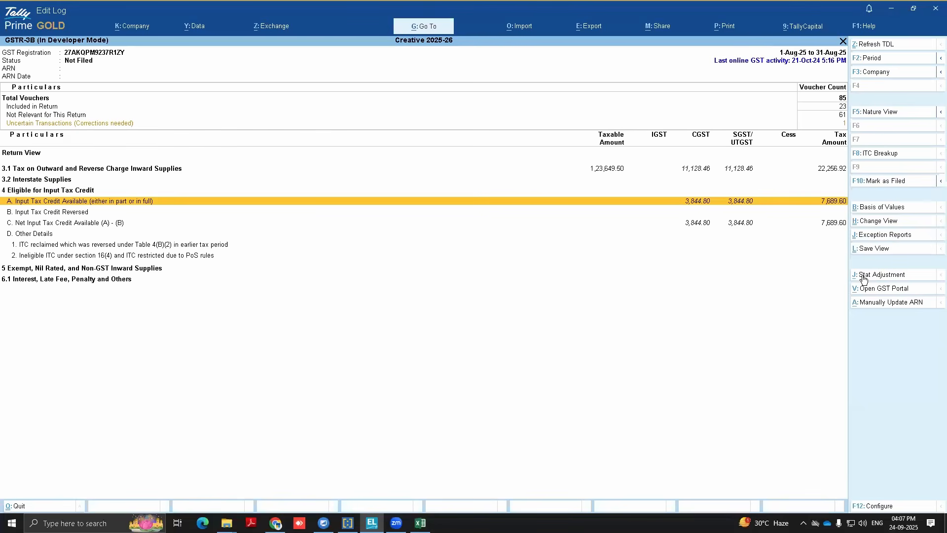
Show GSTR-3B in expanded Nature View and start changing the report period.
left_click(886, 114)
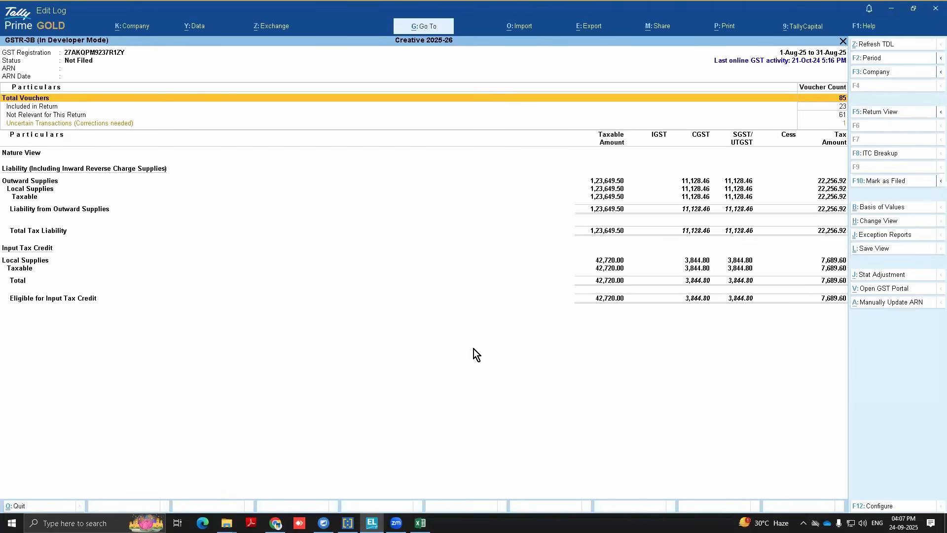
key("alt+F5")
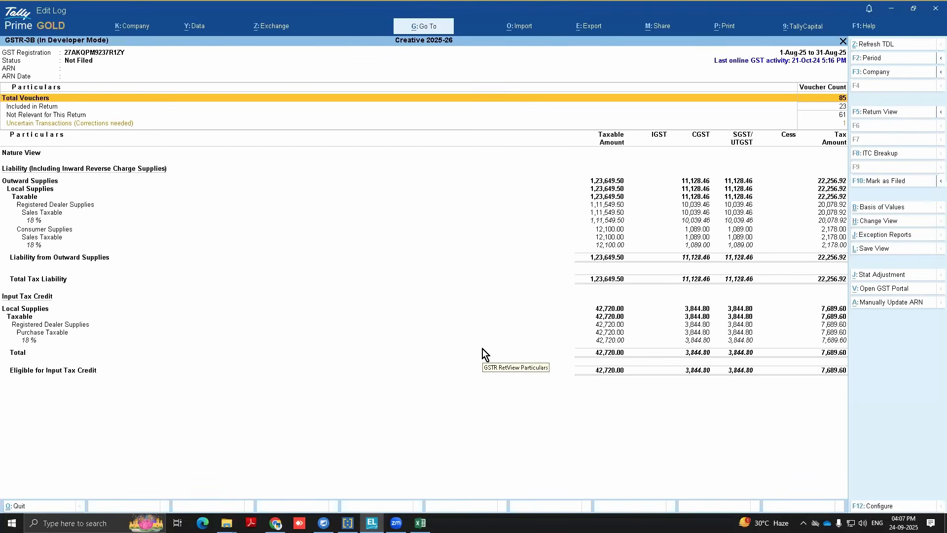
key("Down")
key("Down")
key("Down")
key("Down")
key("Down")
key("Down")
key("Down")
key("Down")
key("Down")
key("Down")
key("Down")
key("Down")
key("Down")
key("Down")
key("Down")
key("Down")
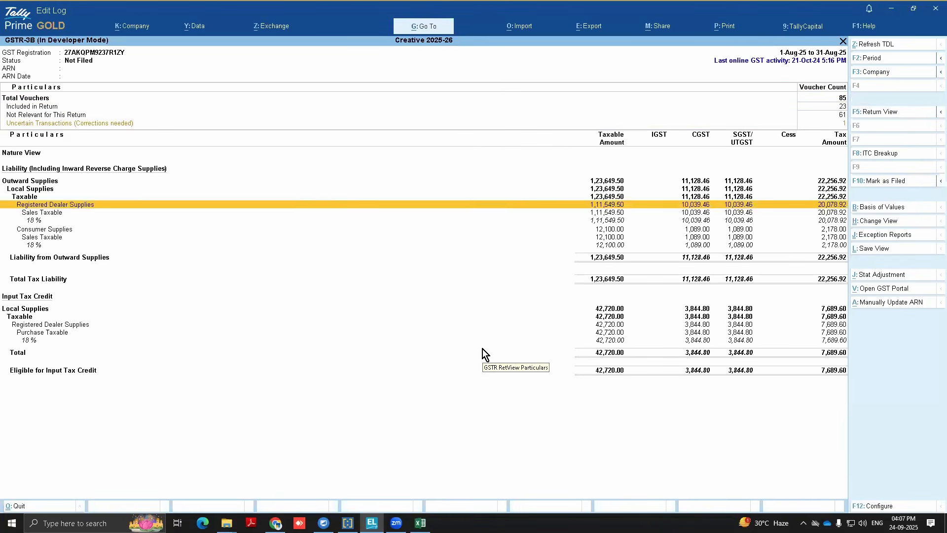
key("Up")
key("Up")
key("Up")
key("Up")
key("Up")
key("Up")
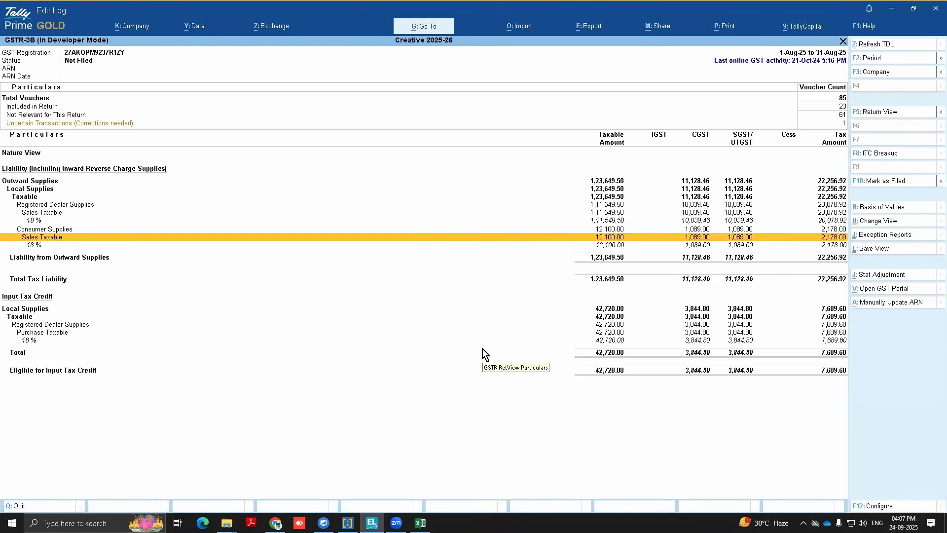
key("F2")
Set the GSTR-3B period from 1.4.25 to 30.6.25.
type("1.4.25")
key("Return")
type("30.6.25")
key("Return")
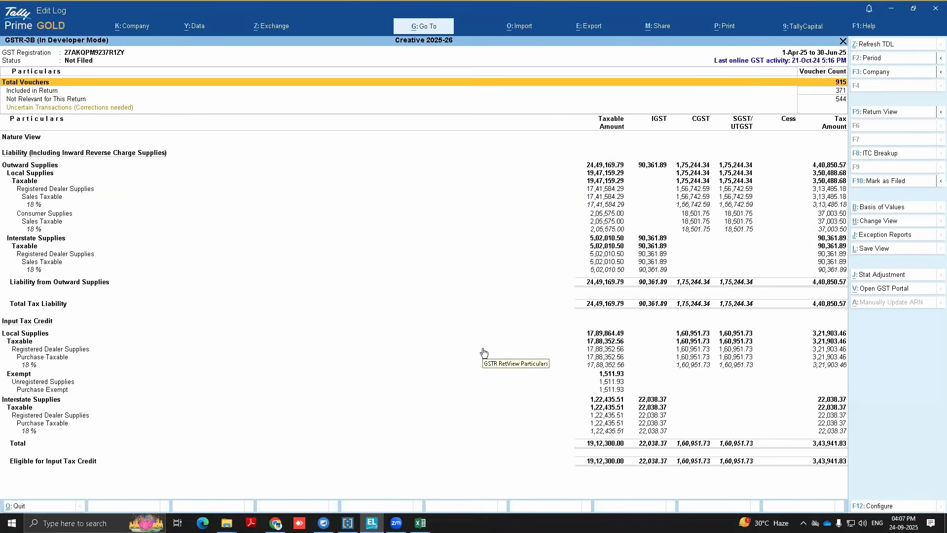
Open the voucher register for Local Supplies under Input Tax Credit.
key("Down")
key("Down")
key("Down")
key("Down")
key("Down")
key("Down")
key("Down")
key("Down")
key("Down")
key("Down")
key("Down")
key("Down")
key("Down")
key("Down")
key("Down")
key("Down")
key("Down")
key("Down")
key("Down")
key("Down")
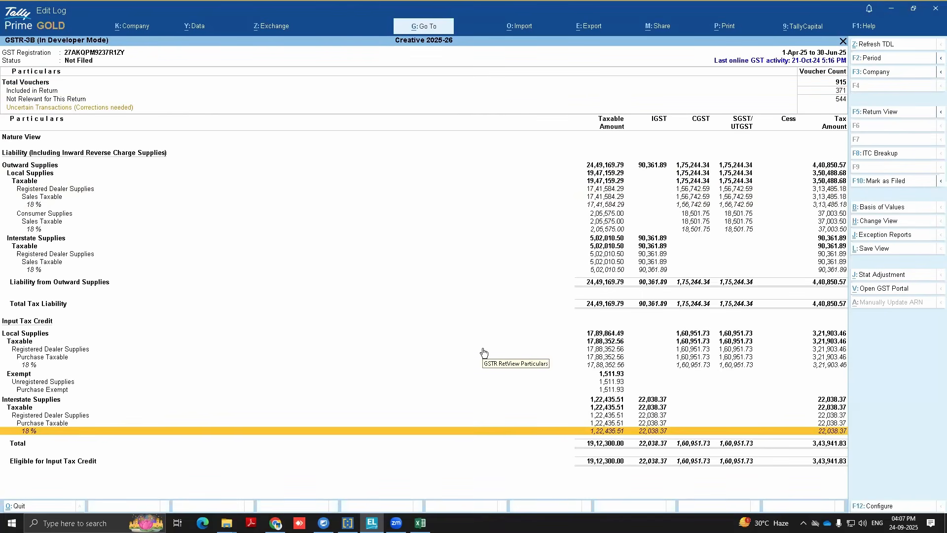
key("Up")
key("Up")
key("Up")
key("Up")
key("Up")
key("Up")
key("Up")
key("Up")
key("Up")
key("Up")
key("Up")
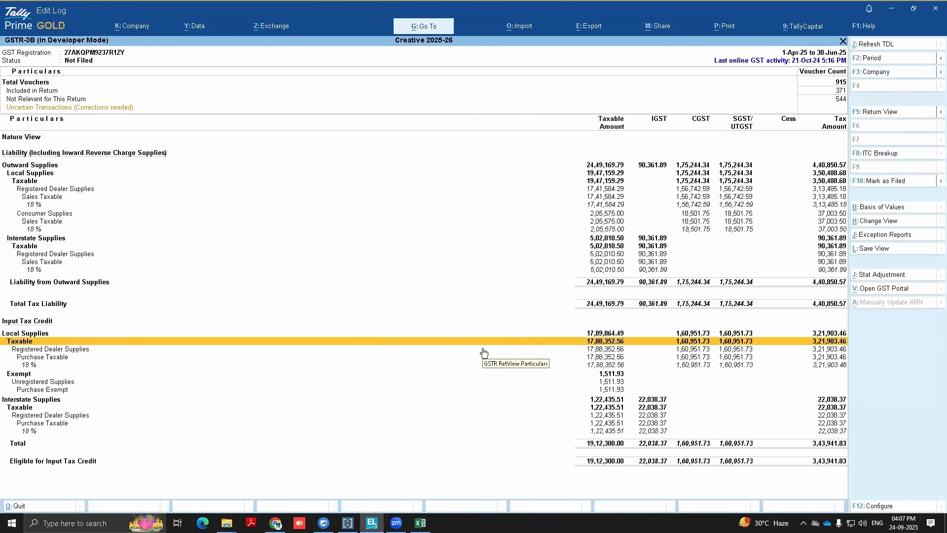
key("Up")
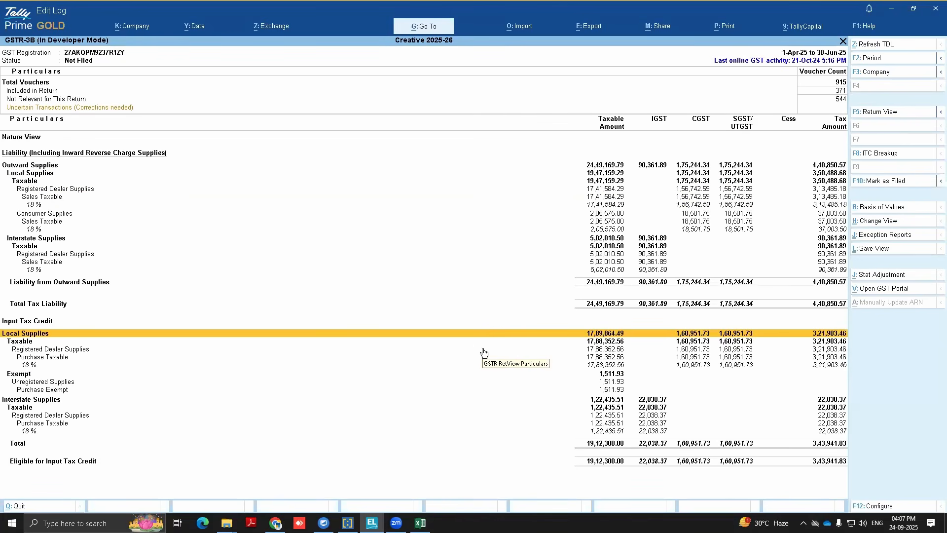
key("Return")
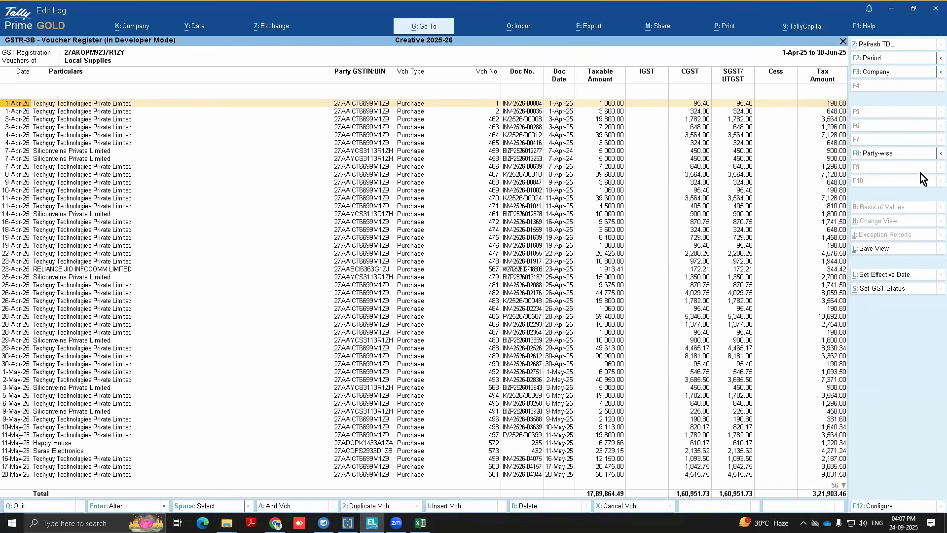
Summarise Local Supplies party-wise, then stock item-wise, then ledger-wise.
left_click(879, 157)
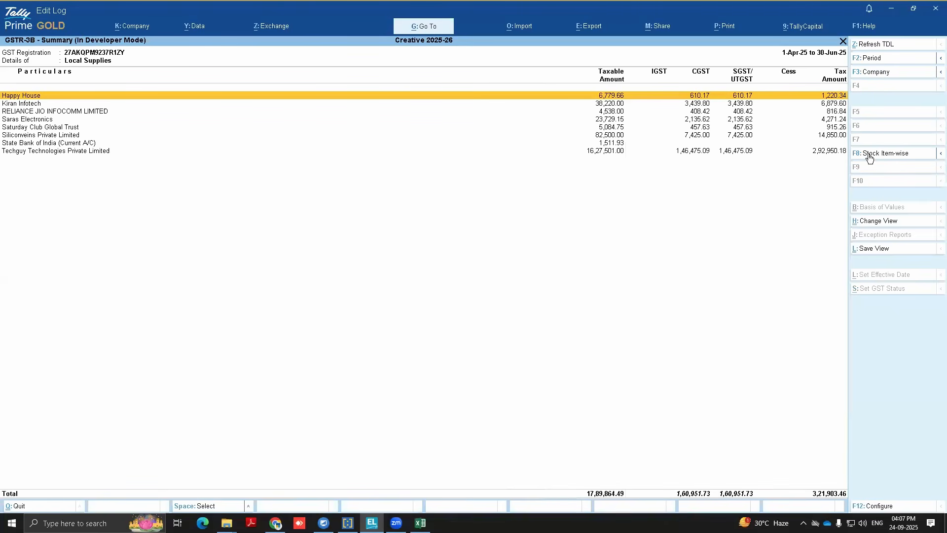
left_click(869, 155)
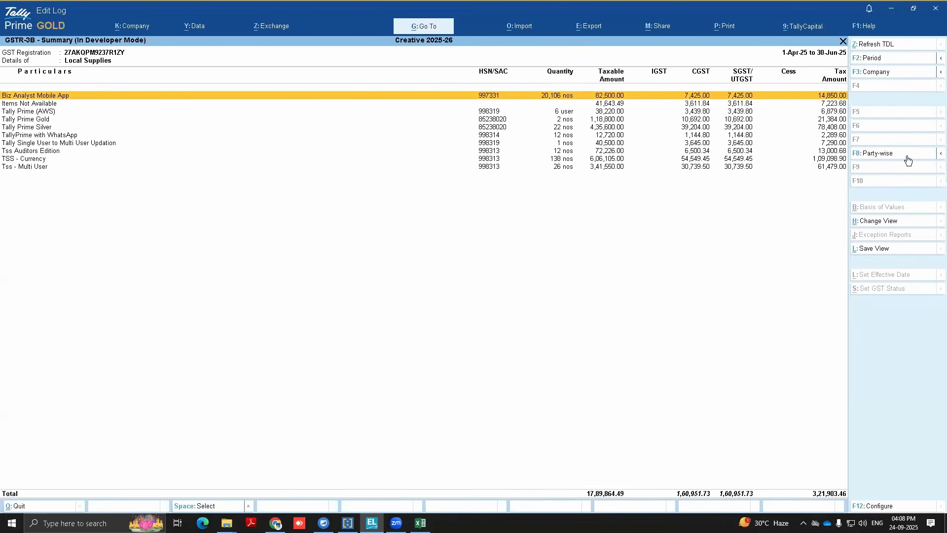
left_click(939, 155)
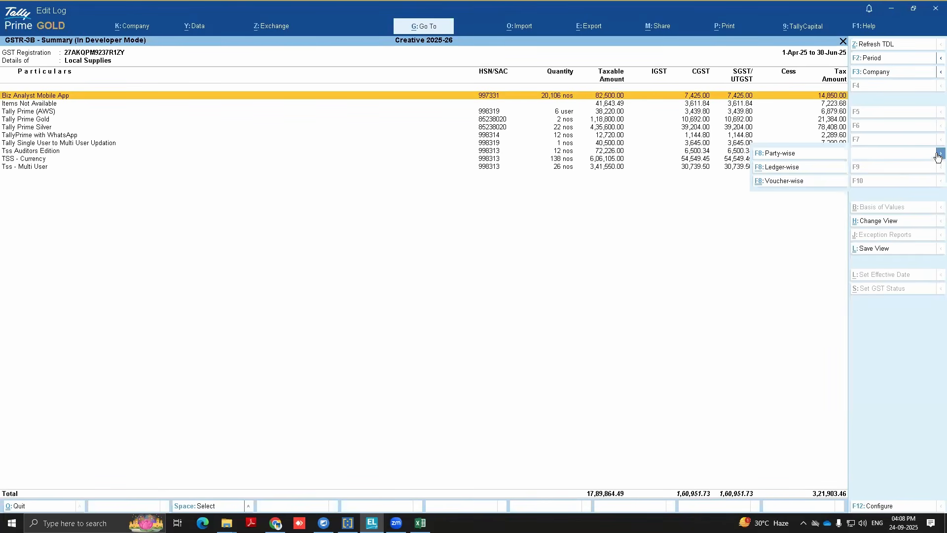
left_click(788, 167)
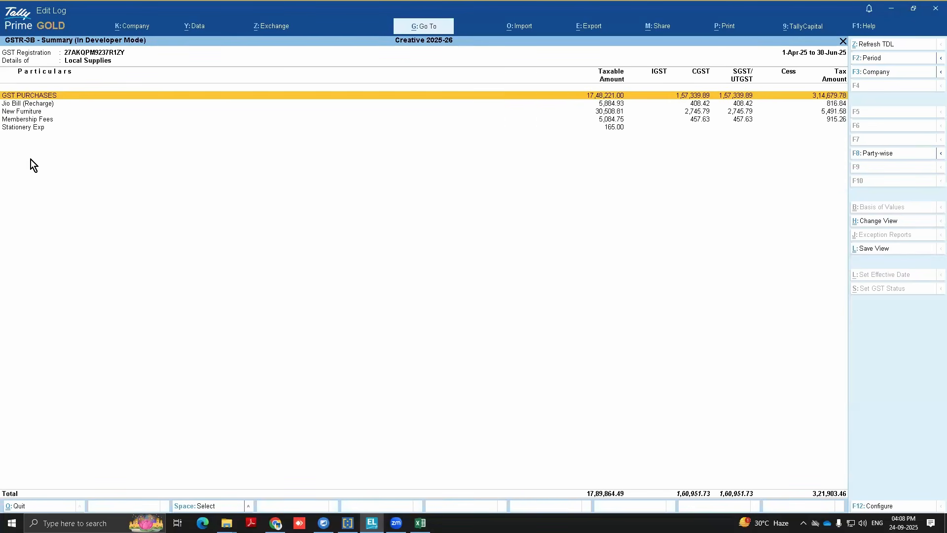
Browse the Stationery Exp, New Furniture and GST PURCHASES ledger rows, then return to GSTR-3B.
left_click(33, 129)
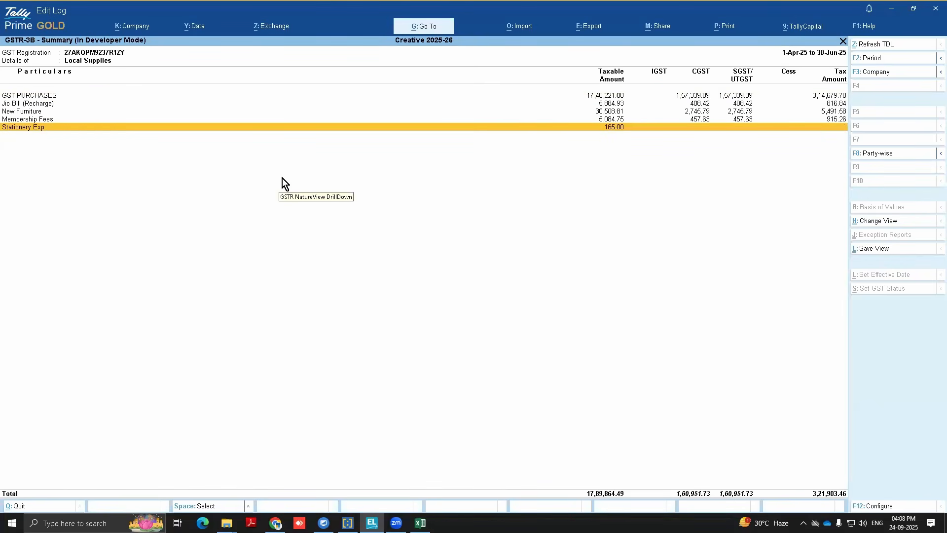
key("Up")
key("Up")
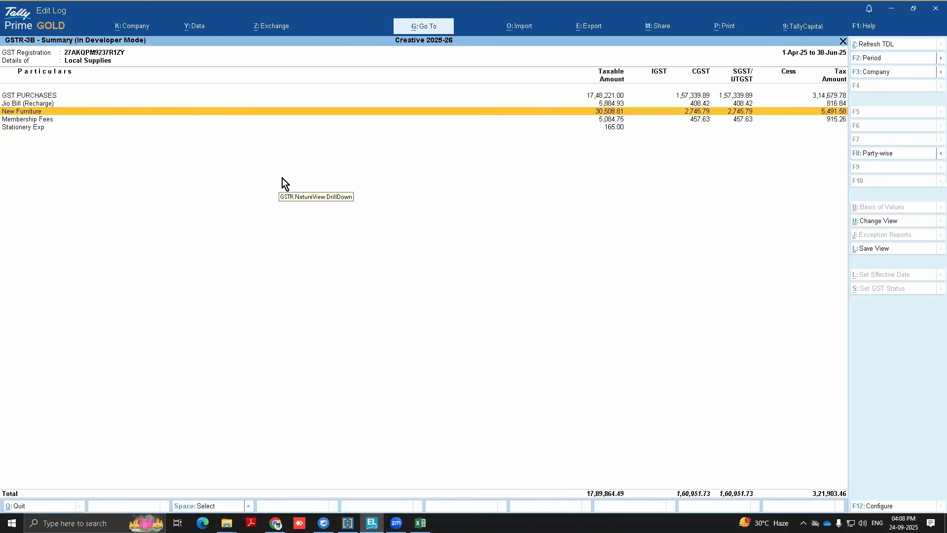
key("Up")
key("Up")
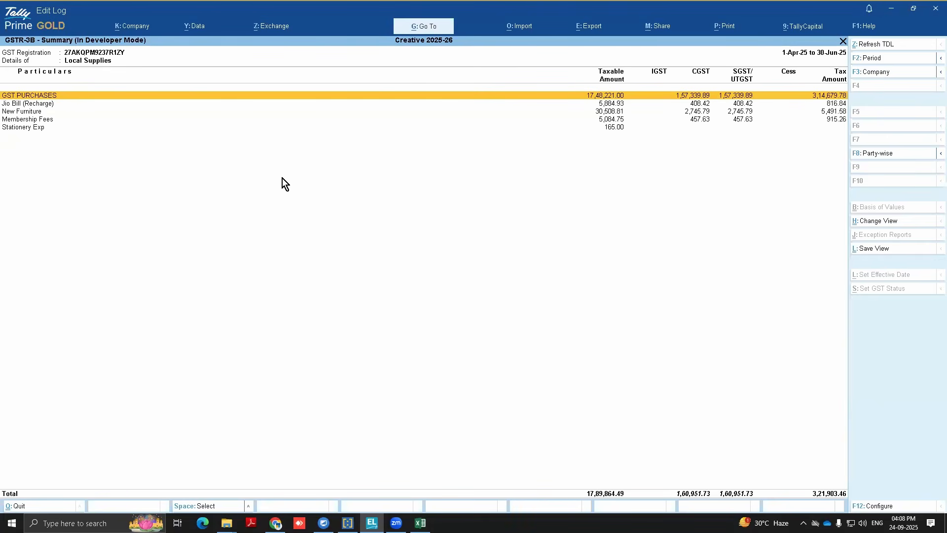
key("Escape")
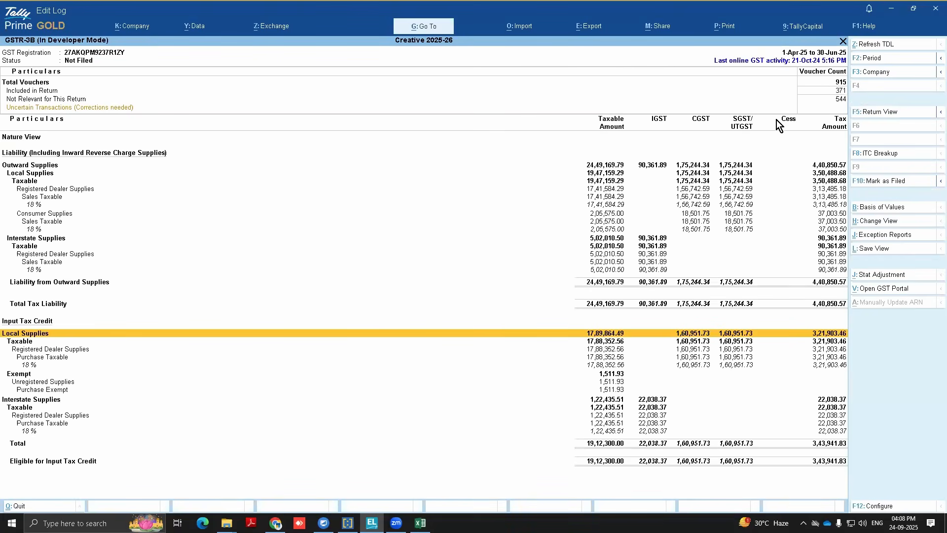
Toggle GSTR-3B to Return View and back to Nature View, selecting Local Supplies.
left_click(897, 117)
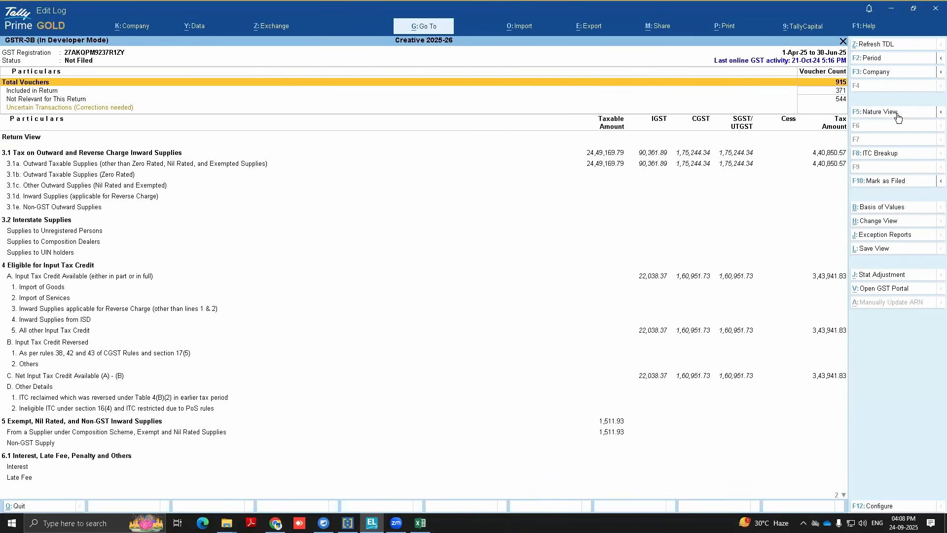
left_click(898, 117)
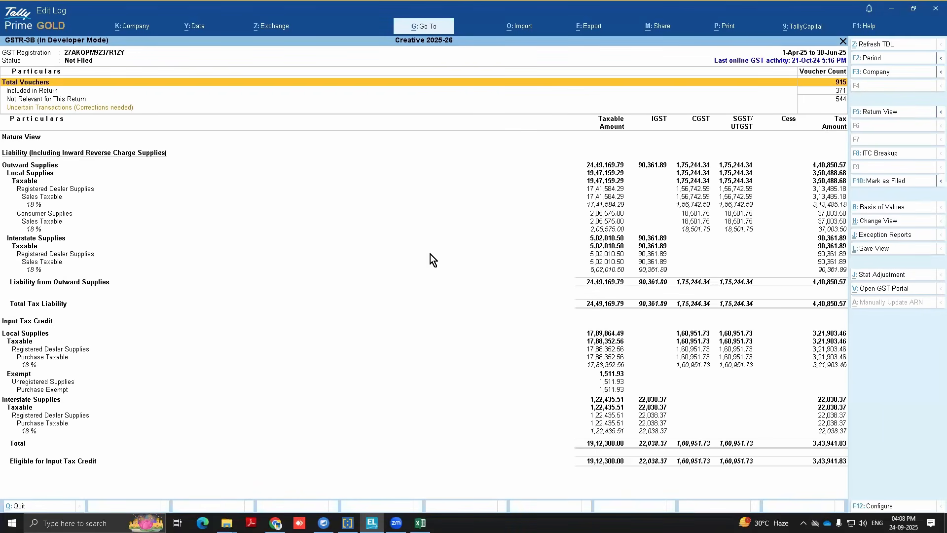
key("Down")
key("Down")
key("Down")
key("Down")
key("Down")
key("Down")
key("Down")
key("Down")
key("Down")
key("Down")
key("Down")
key("Down")
key("Down")
key("Down")
key("Down")
key("Down")
key("Down")
key("Down")
key("Down")
key("Down")
key("Down")
key("Down")
key("Down")
key("Up")
key("Up")
key("Up")
key("Up")
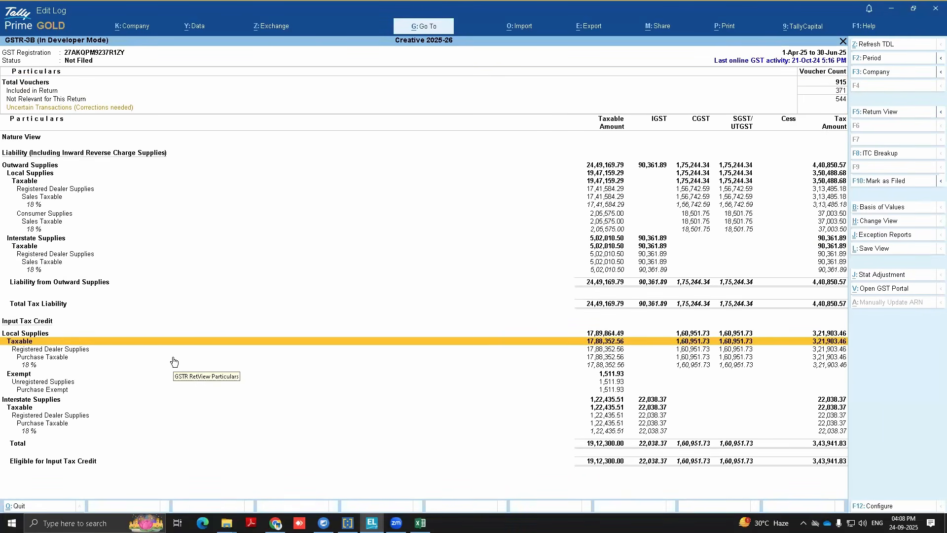
key("Up")
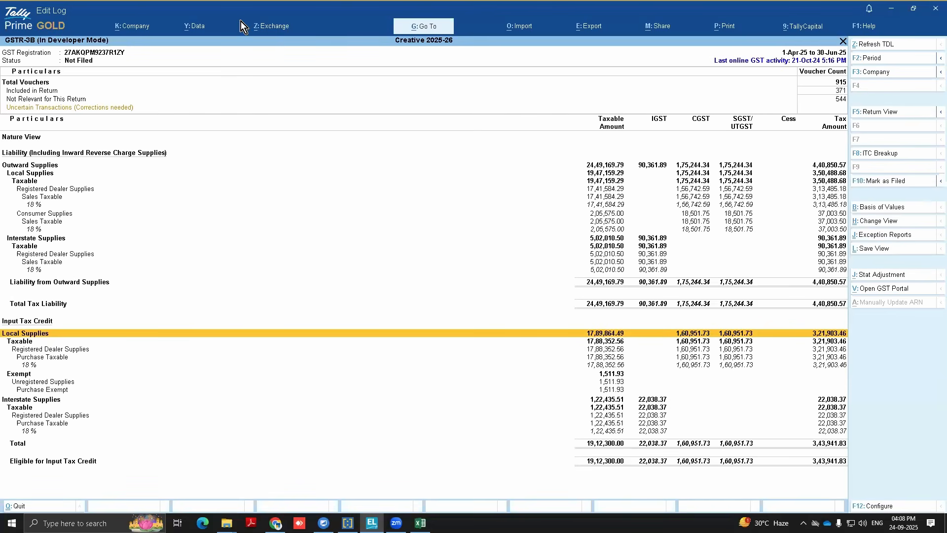
Extend the period end to 31.3.26 and open the full-year Local Supplies voucher register.
key("F2")
type("31.3.26")
key("Return")
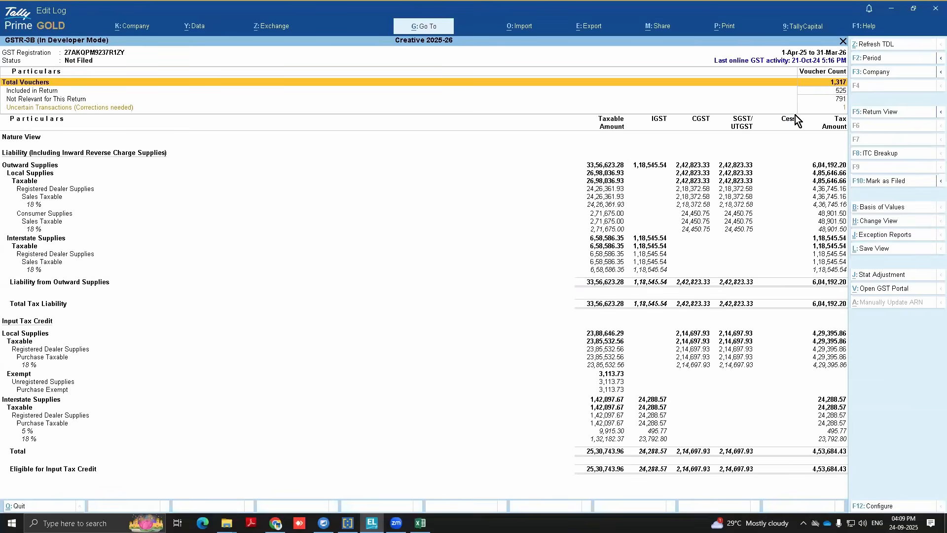
key("Down")
key("Down")
key("Down")
key("Down")
key("Down")
key("Down")
key("Down")
key("Down")
key("Down")
key("Down")
key("Down")
key("Down")
key("Down")
key("Down")
key("Down")
key("Down")
key("Down")
key("Down")
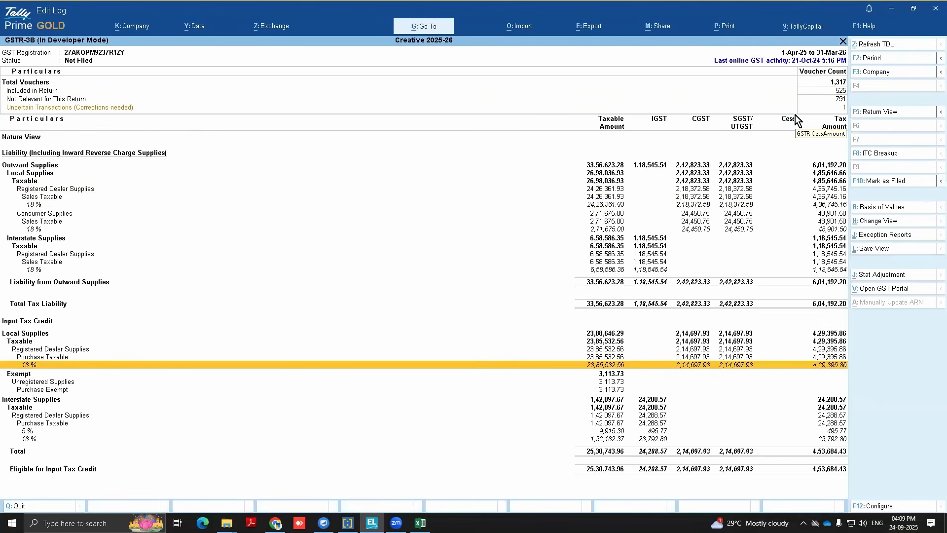
key("Up")
key("Up")
key("Up")
key("Up")
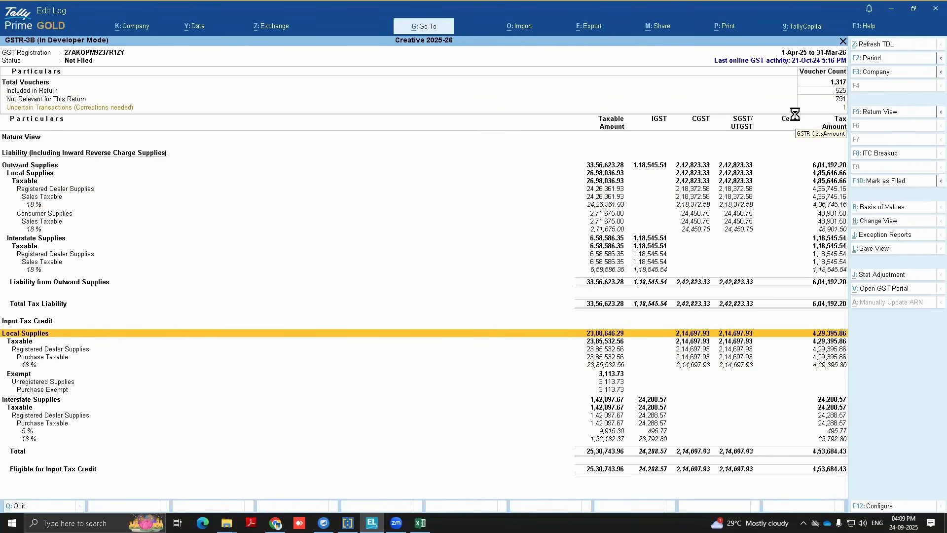
key("Return")
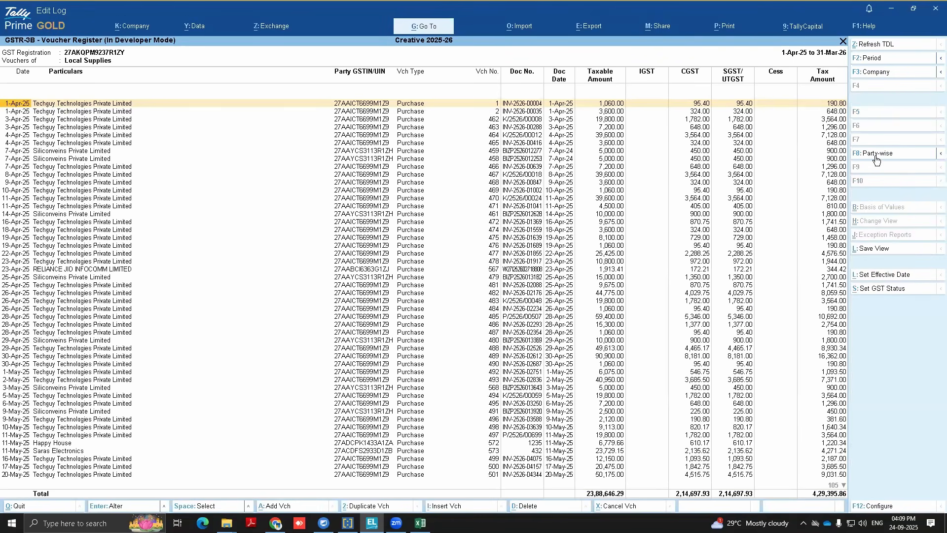
Summarise full-year Local Supplies ledger-wise, browse down to Advertising Expenses, then exit the breakdown.
left_click(937, 157)
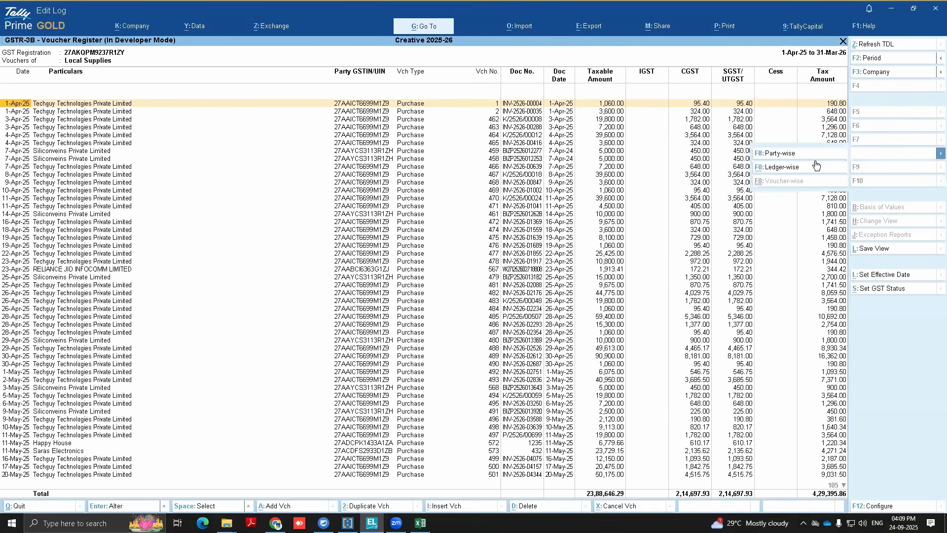
left_click(781, 168)
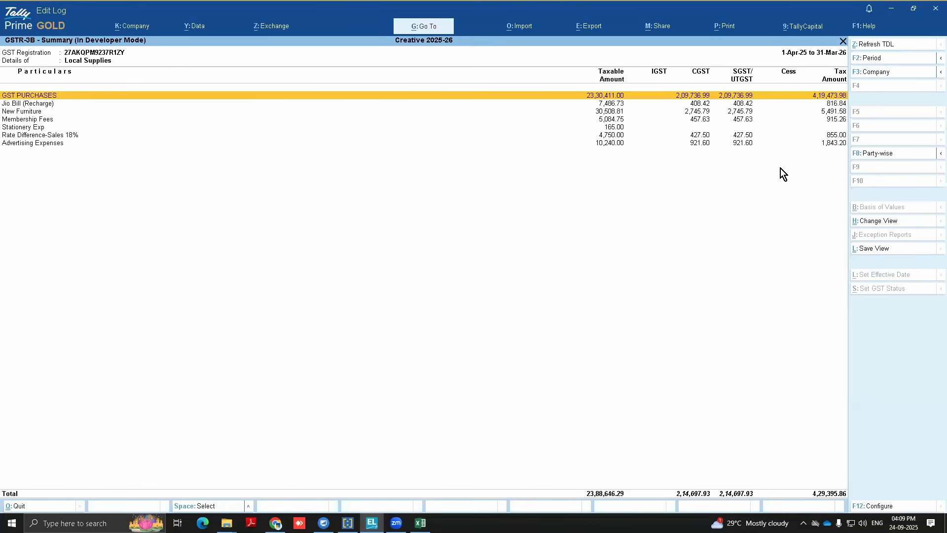
key("Down")
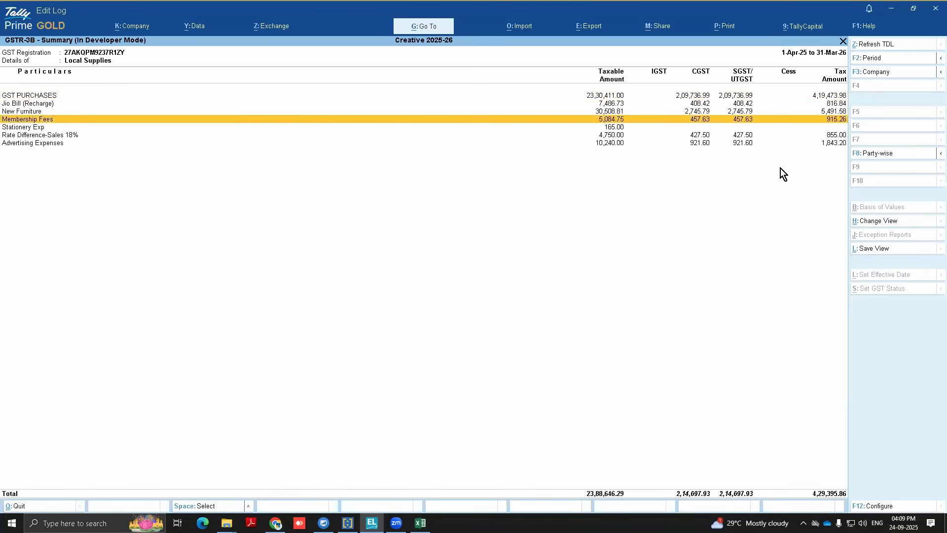
key("End")
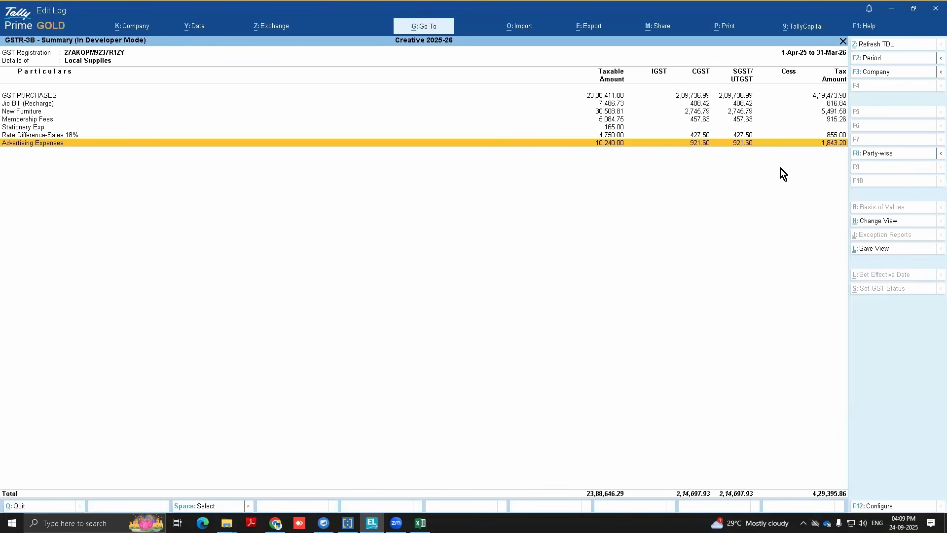
key("Escape")
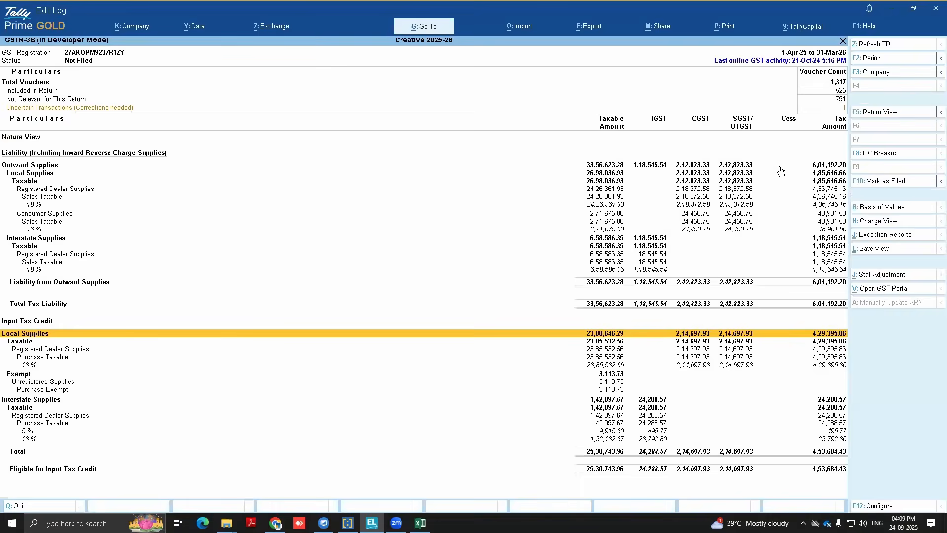
Leave GSTR-3B and open the company GST rate and other details in Company Features.
key("Escape")
key("F11")
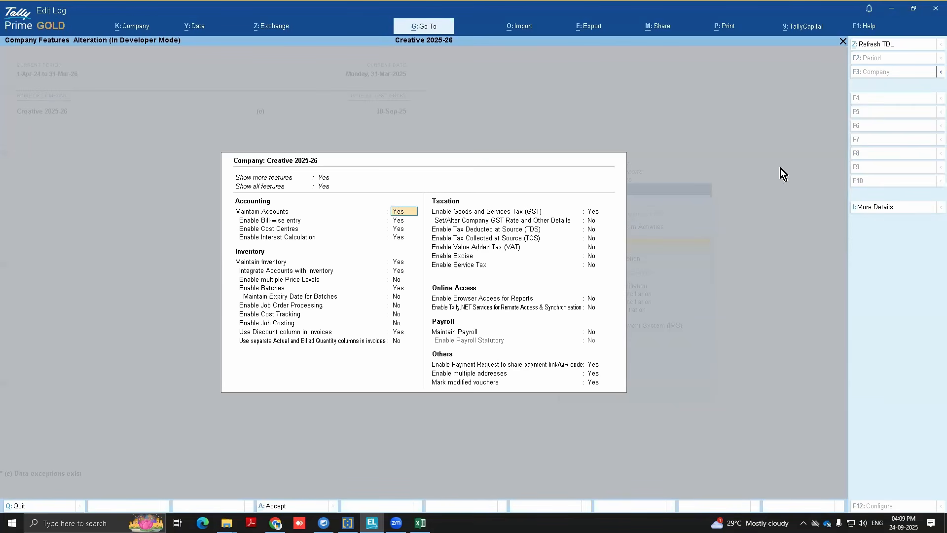
left_click(616, 222)
left_click(592, 212)
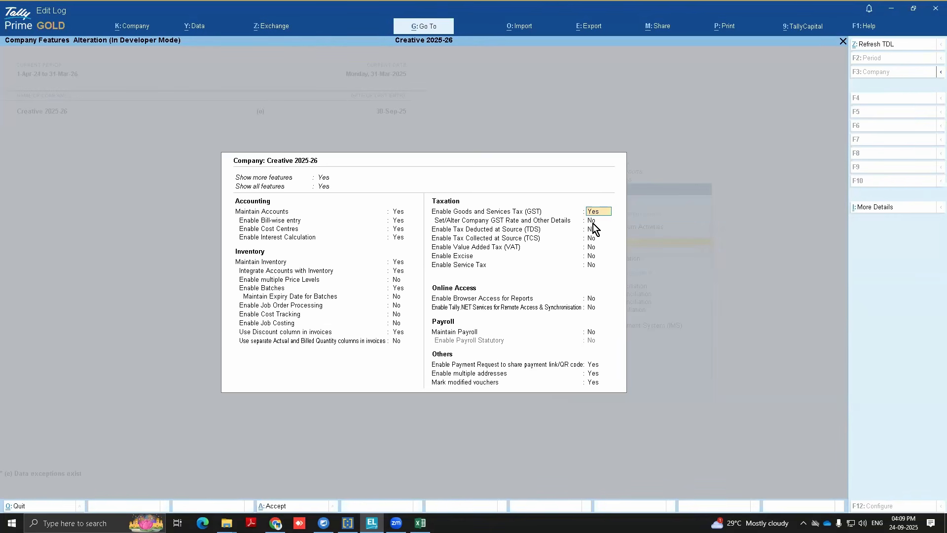
key("Return")
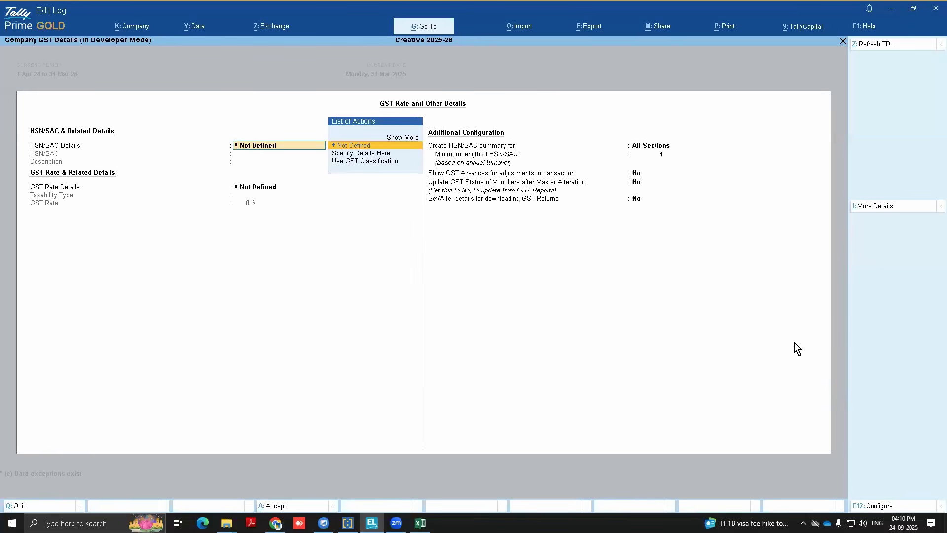
Turn on ignoring GST tax-value differences with a limit of 2.
key("F12")
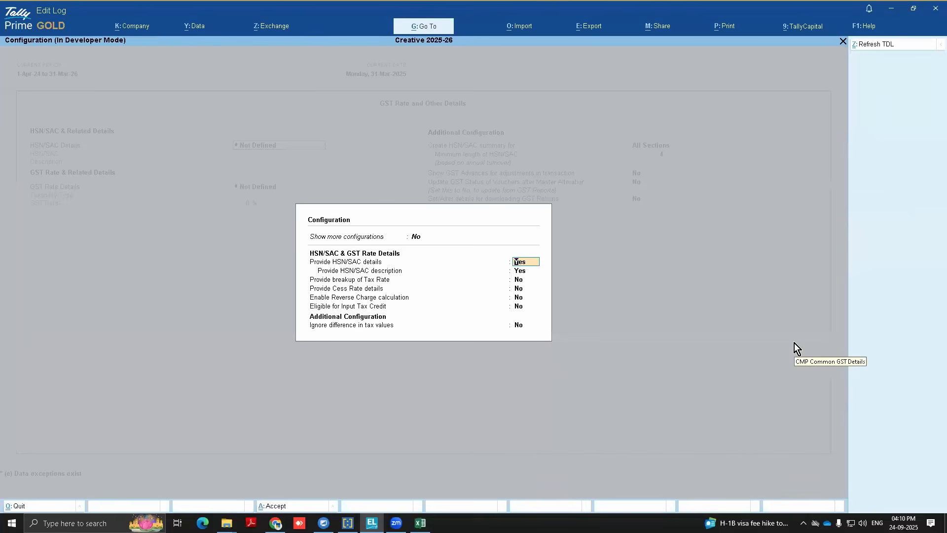
key("Return")
key("Return")
key("Return")
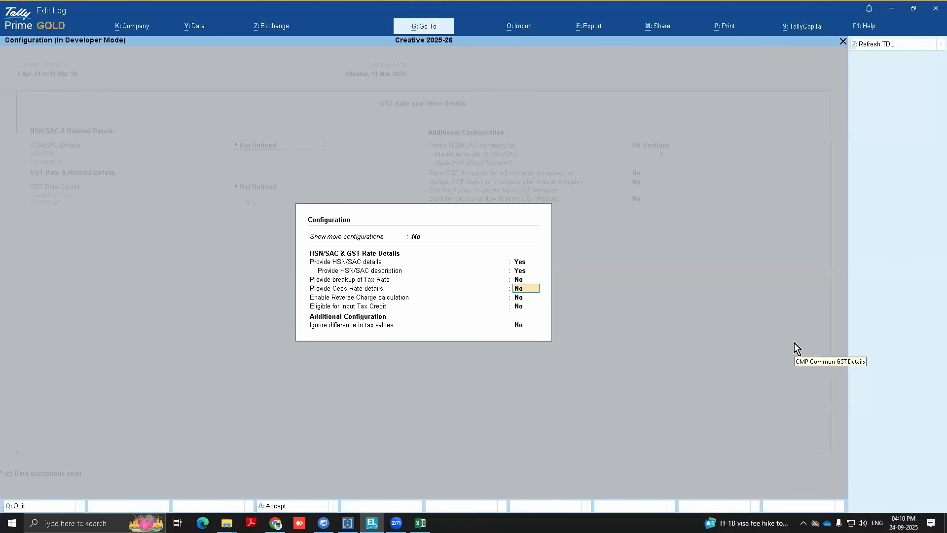
key("Return")
key("Return")
key("Return")
type("y")
key("Return")
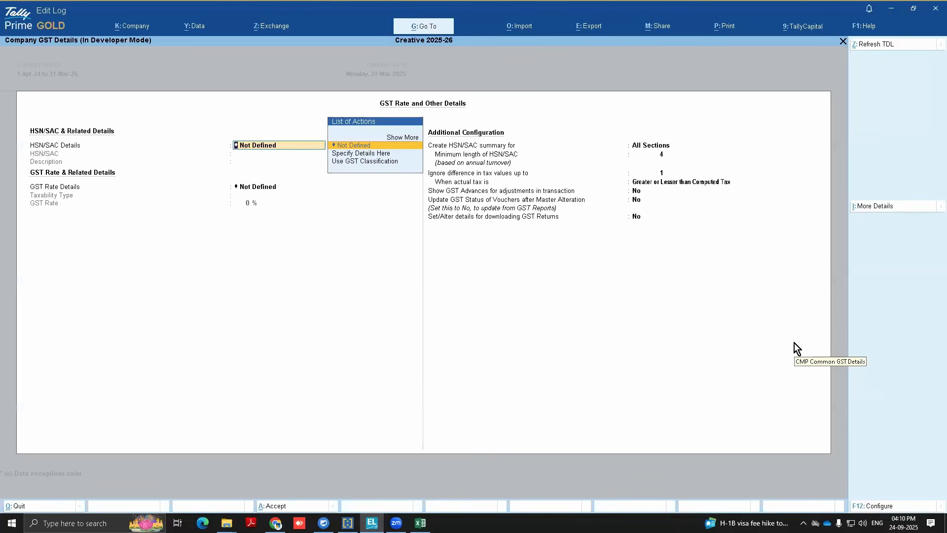
left_click(648, 173)
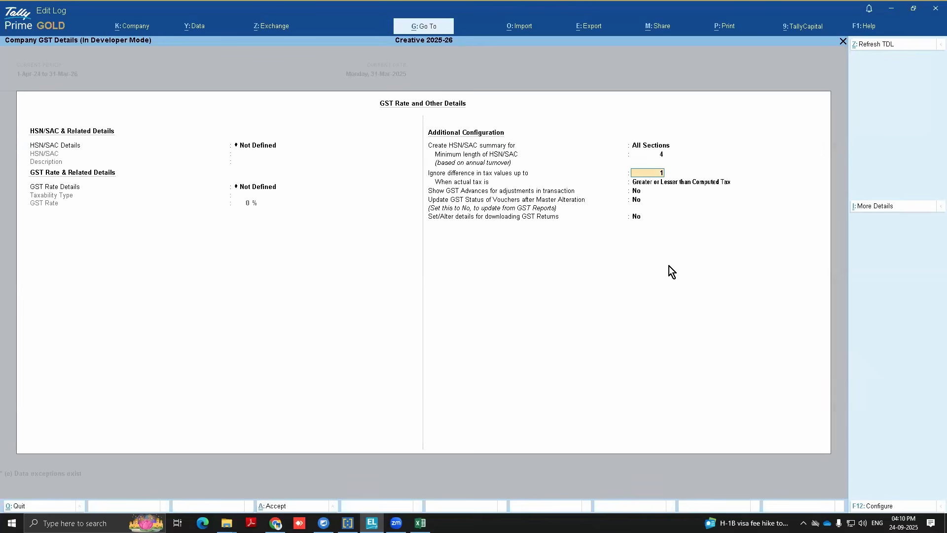
type("2")
key("Return")
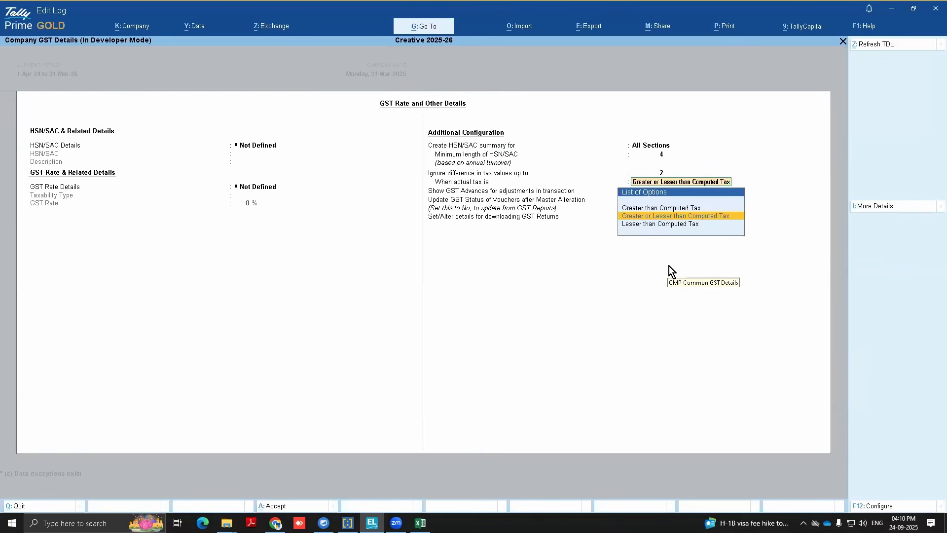
Make the setting effective from 1-Apr-25, save the GST rate details and close Company Features.
key("ctrl+a")
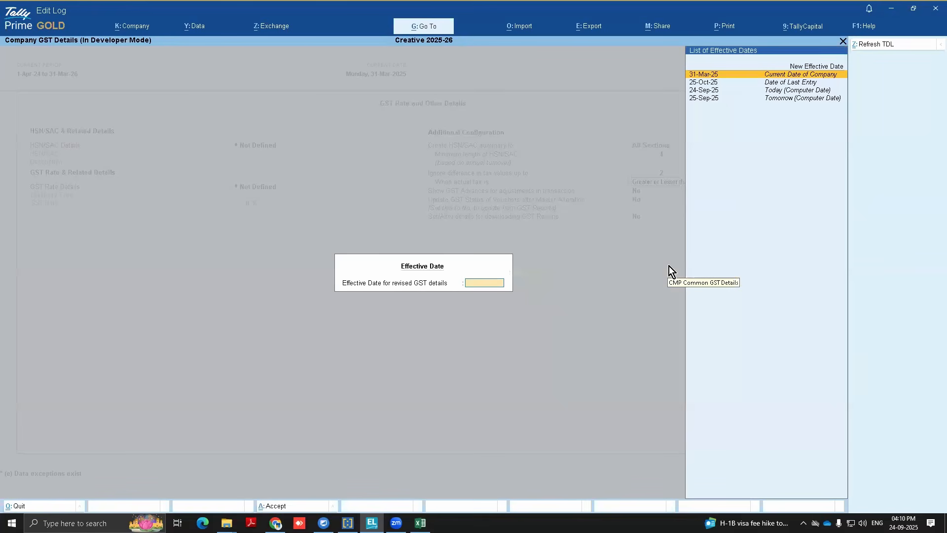
type("1-4-25")
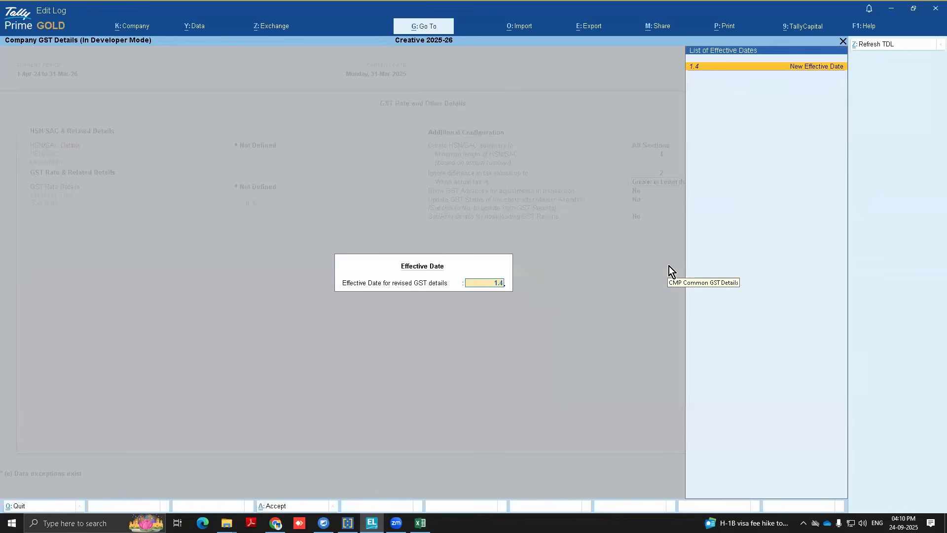
key("Return")
key("Return")
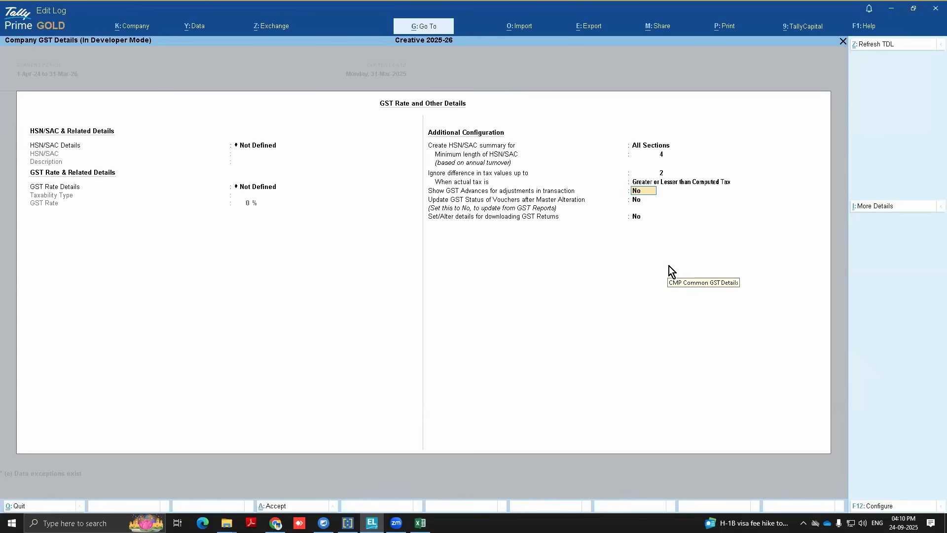
key("ctrl+a")
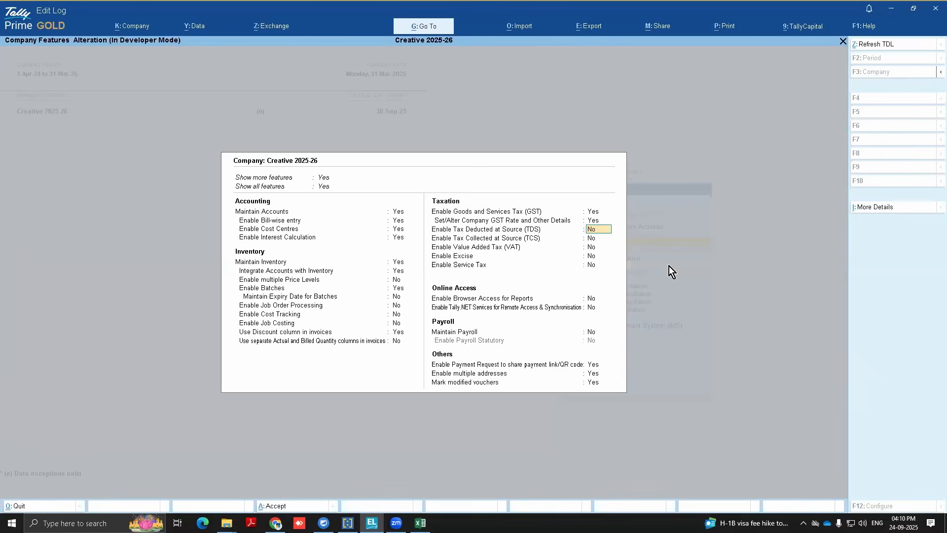
key("ctrl+a")
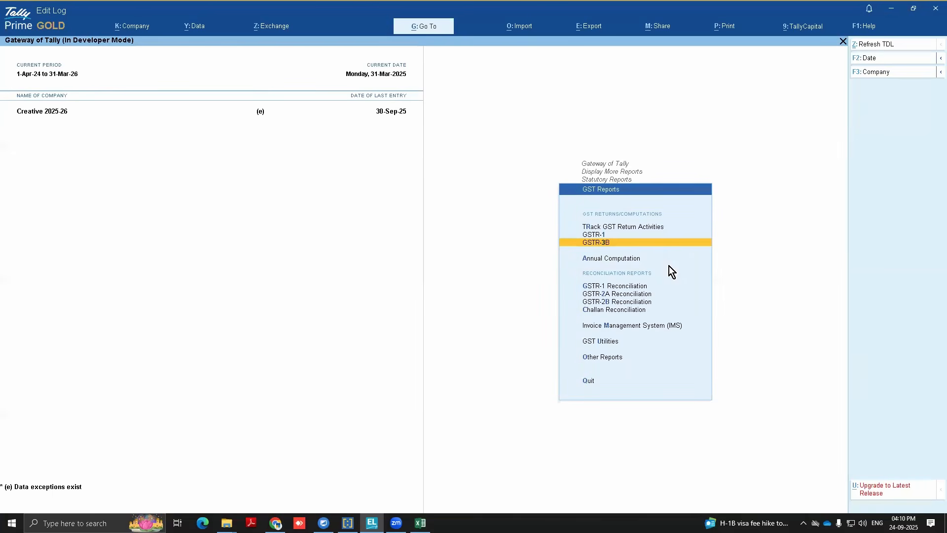
Reopen the company GST rate details and view their configuration options without changing anything.
key("F11")
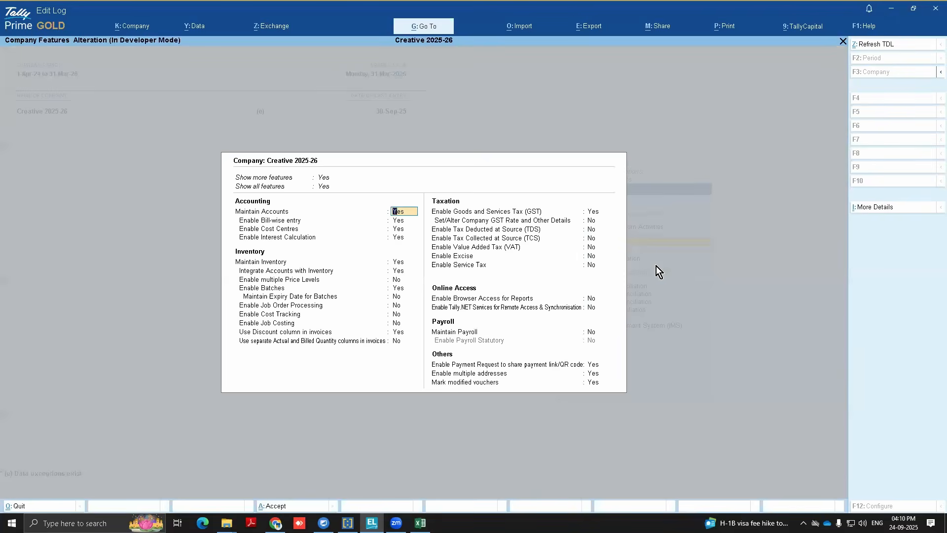
left_click(611, 219)
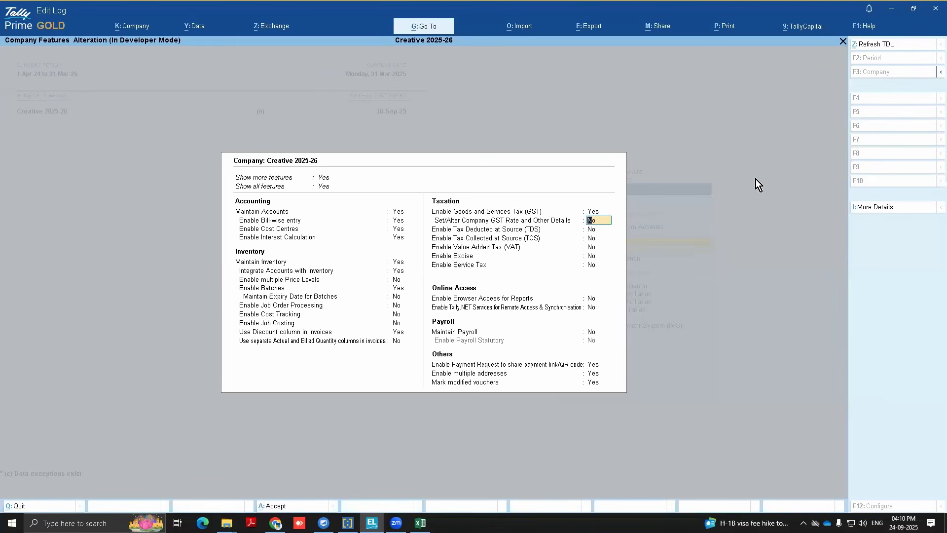
type("y")
key("Return")
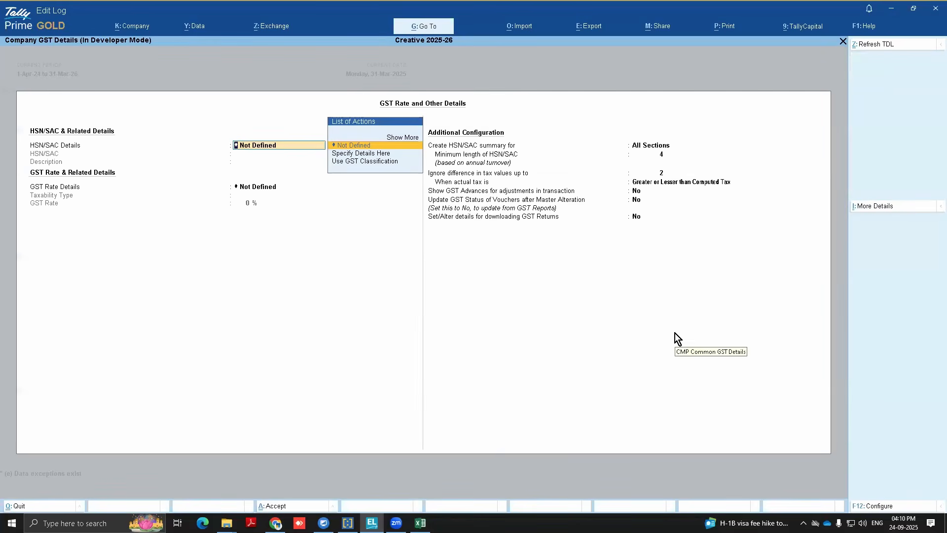
key("F12")
key("Down")
key("Down")
key("Down")
key("Down")
key("Down")
key("Down")
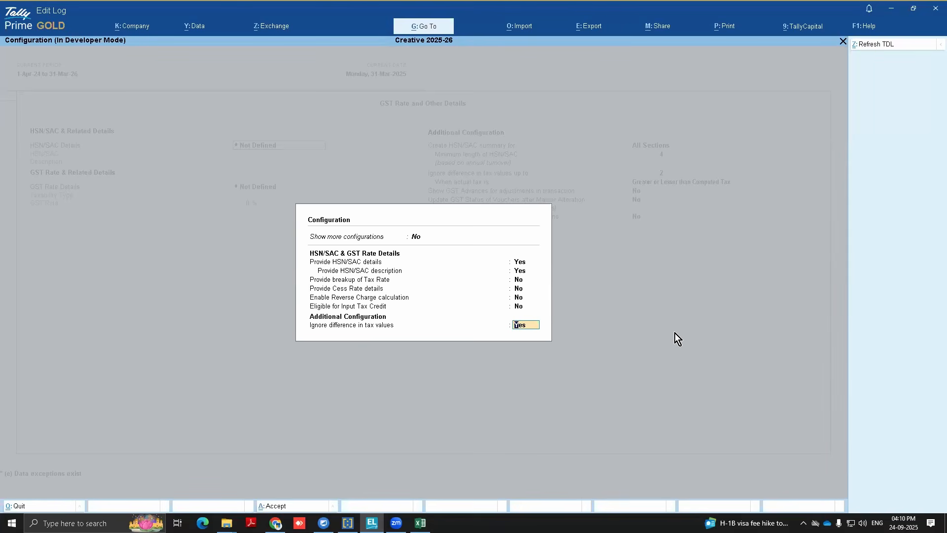
key("Return")
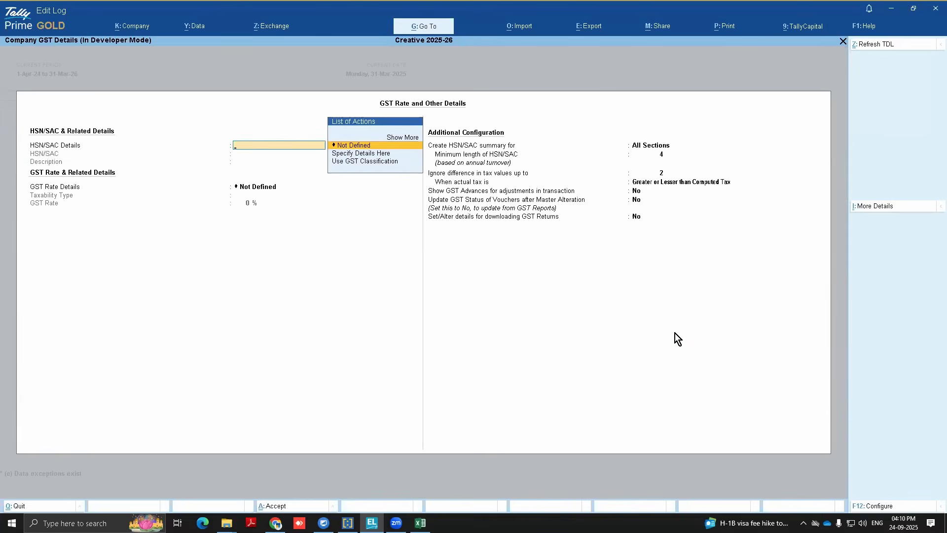
Quit the GST rate details without saving and back out of Company Features.
key("Escape")
key("Return")
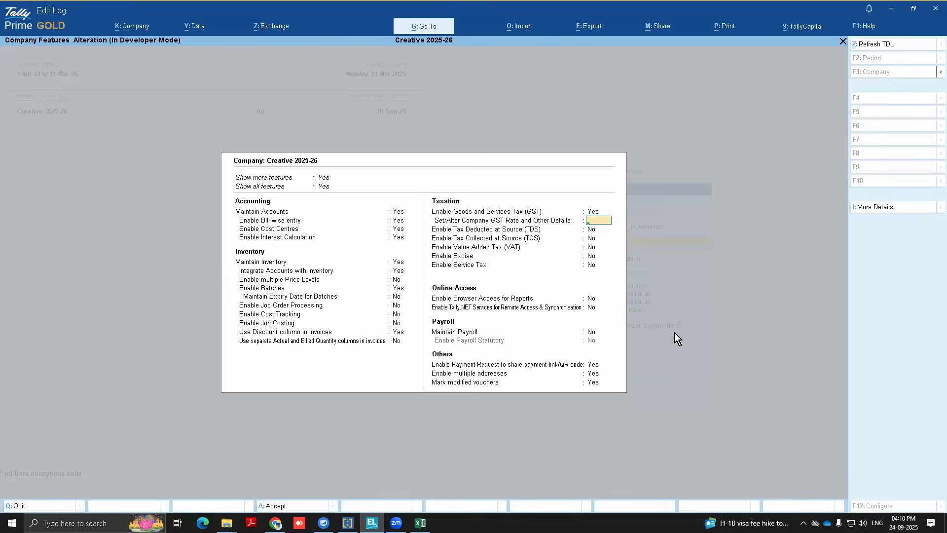
key("Escape")
key("Escape")
key("Escape")
key("Escape")
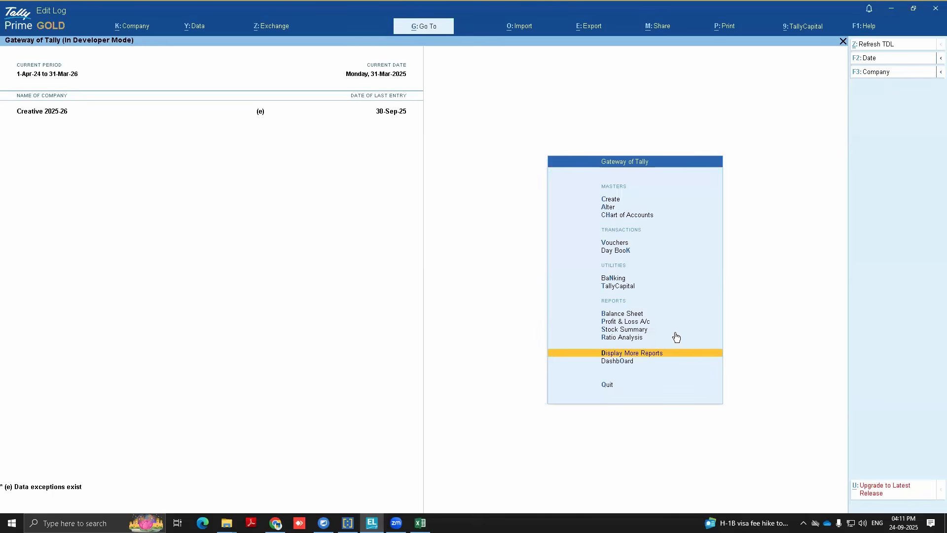
Open Profit & Loss A/c for 1-Apr-24 to 30-Sep-25 in the detailed view showing every ledger.
key("Up")
key("Up")
key("Up")
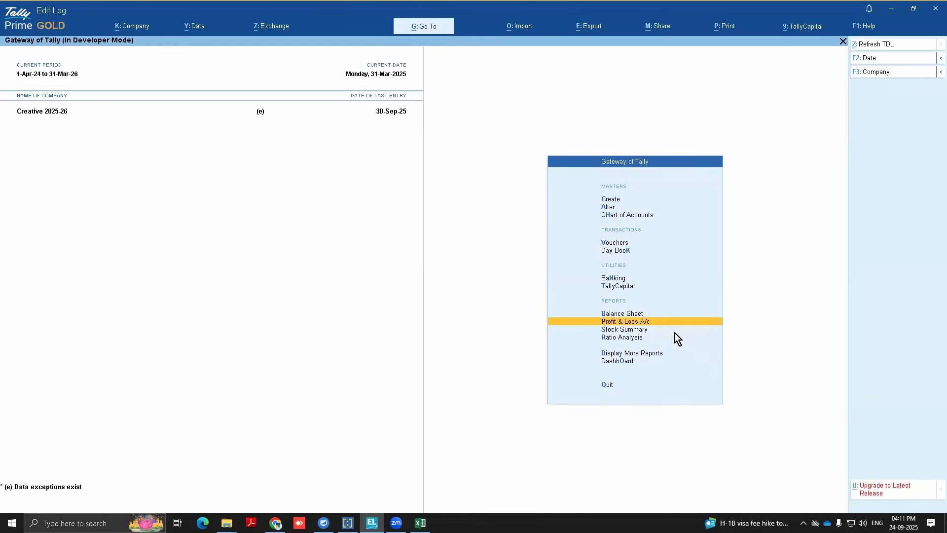
key("Return")
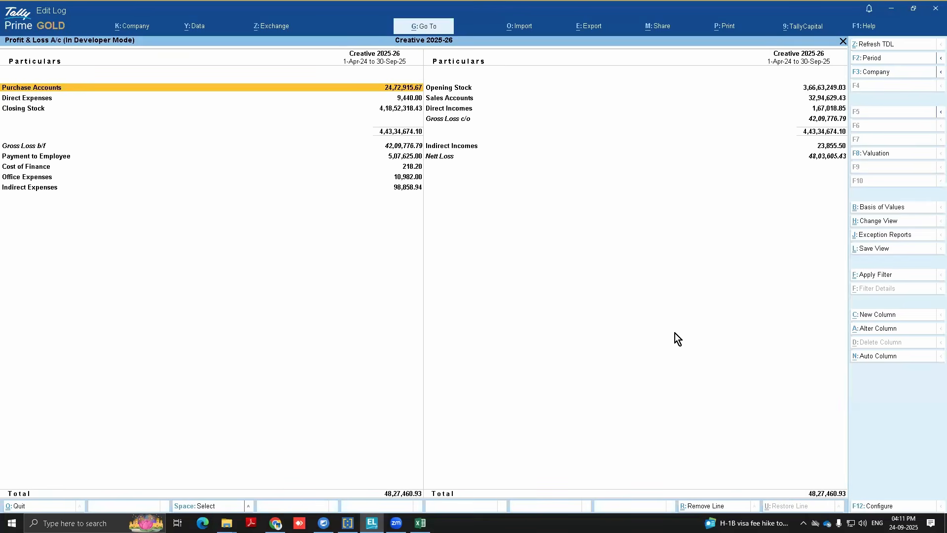
key("Down")
key("Down")
key("Down")
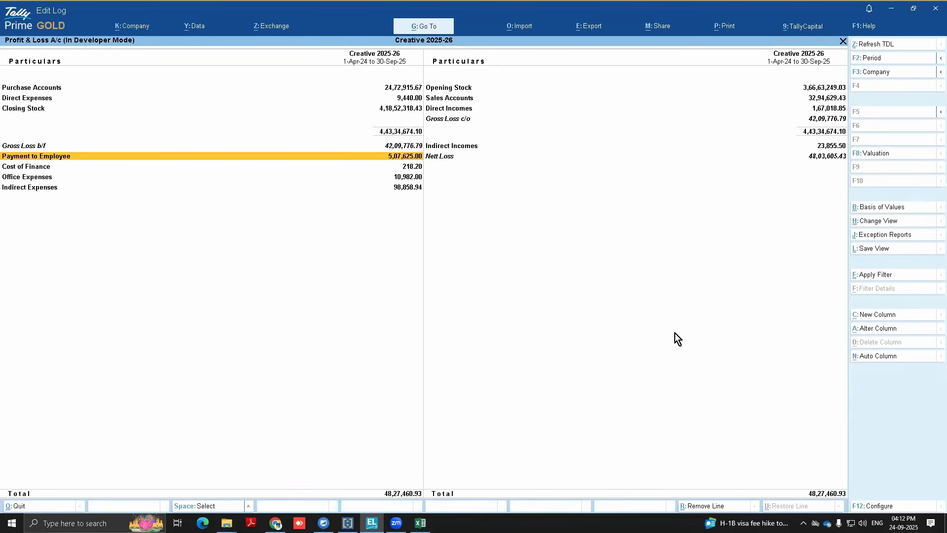
key("alt+F5")
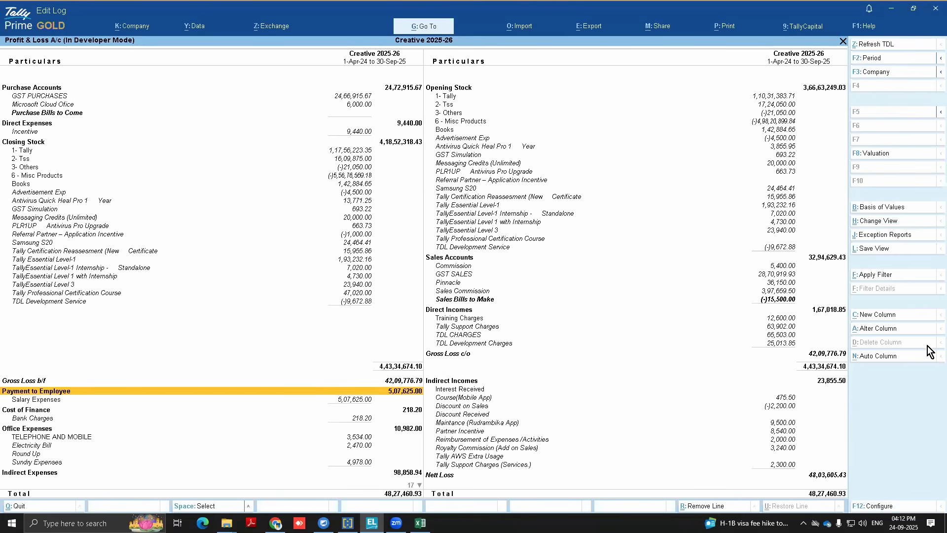
Add columns so the Profit & Loss report shows five Creative 2025-26 columns.
left_click(888, 315)
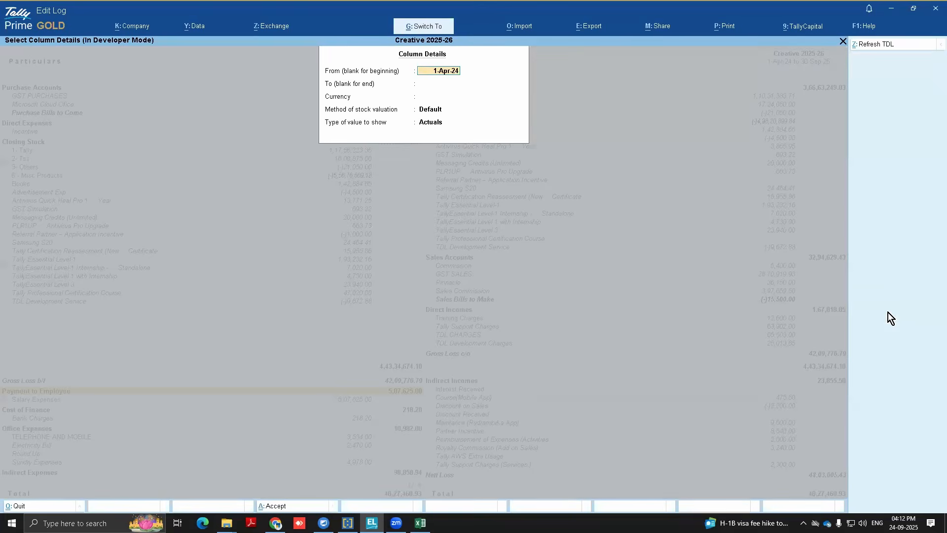
key("ctrl+a")
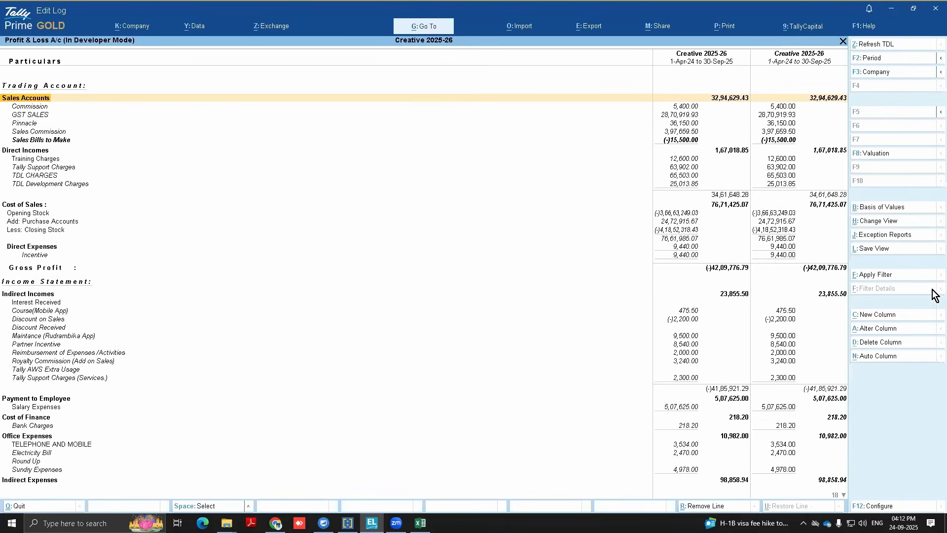
left_click(905, 318)
key("ctrl+a")
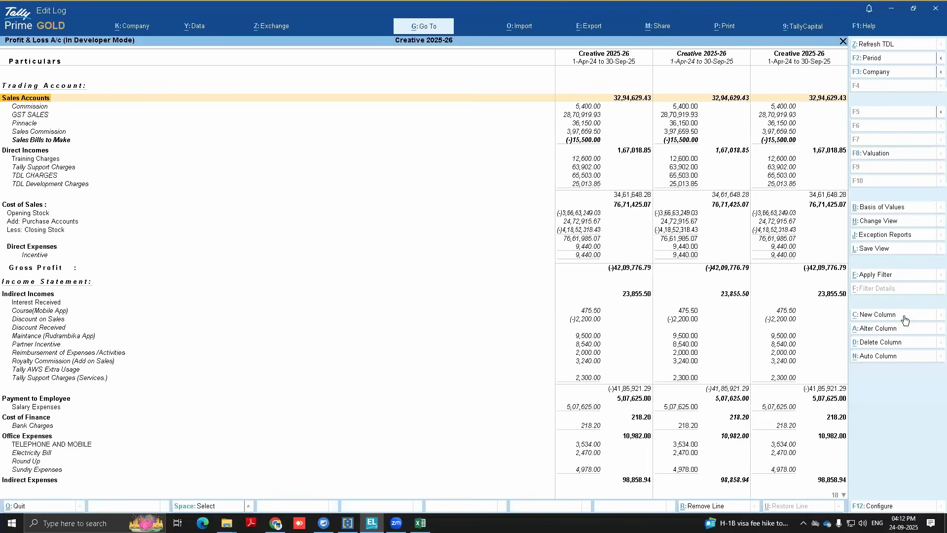
left_click(904, 318)
key("ctrl+a")
left_click(905, 317)
key("ctrl+a")
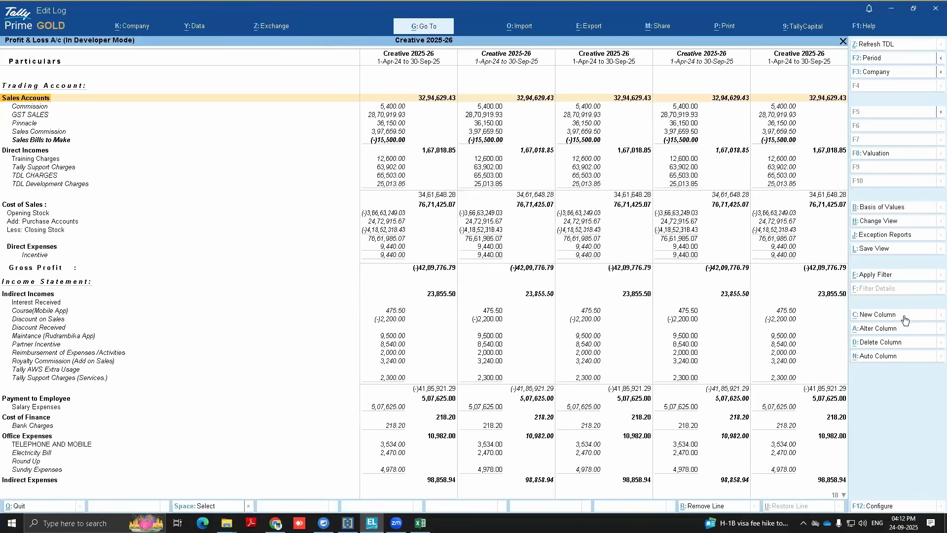
Compare Sales Accounts across columns and bring up the Basic Filter on the second column.
key("Right")
key("Right")
key("Right")
key("Right")
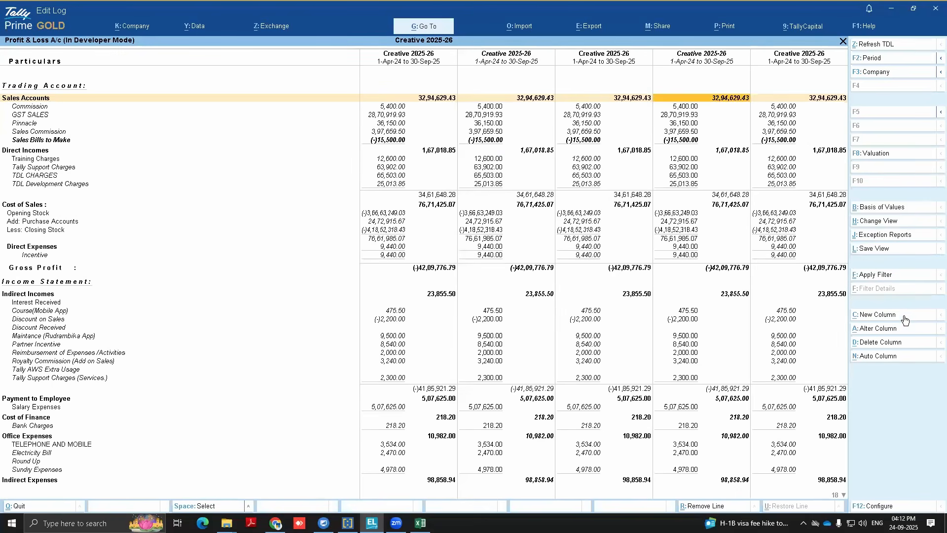
key("Left")
key("Left")
key("Left")
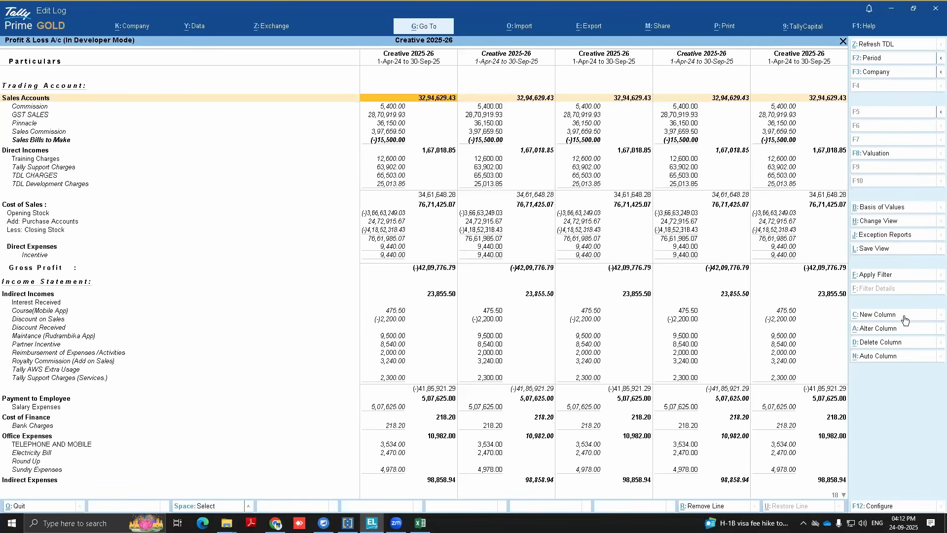
key("Right")
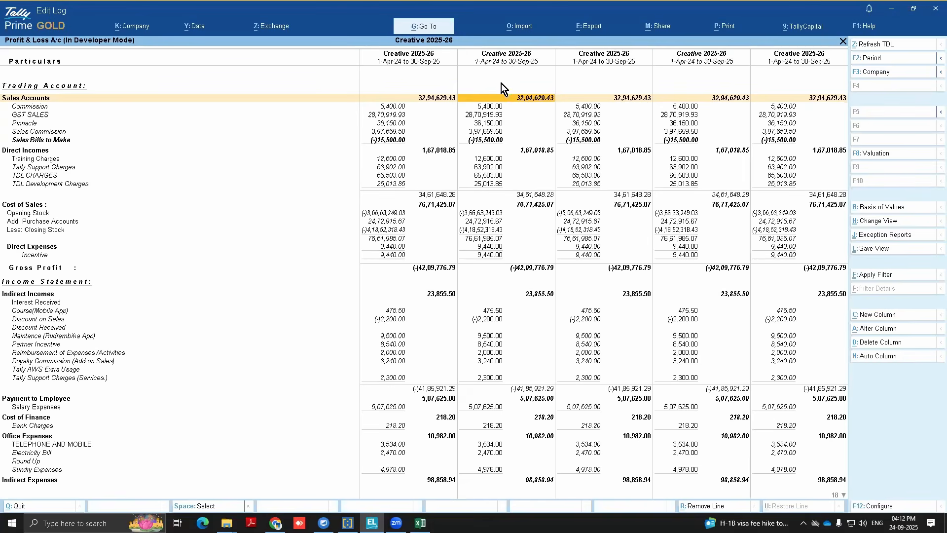
left_click(870, 277)
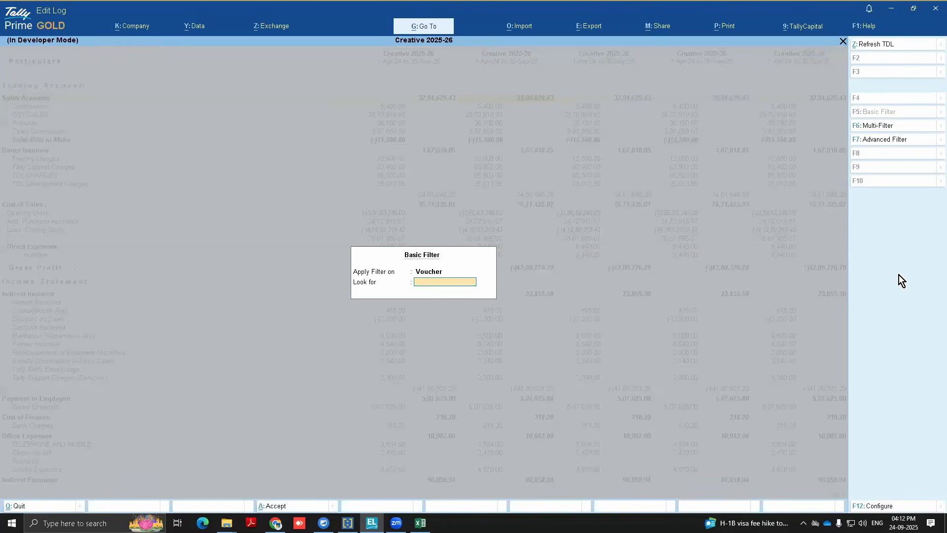
Apply the voucher filter to the second column and go to the Indirect Incomes figures.
key("BackSpace")
key("Return")
key("Return")
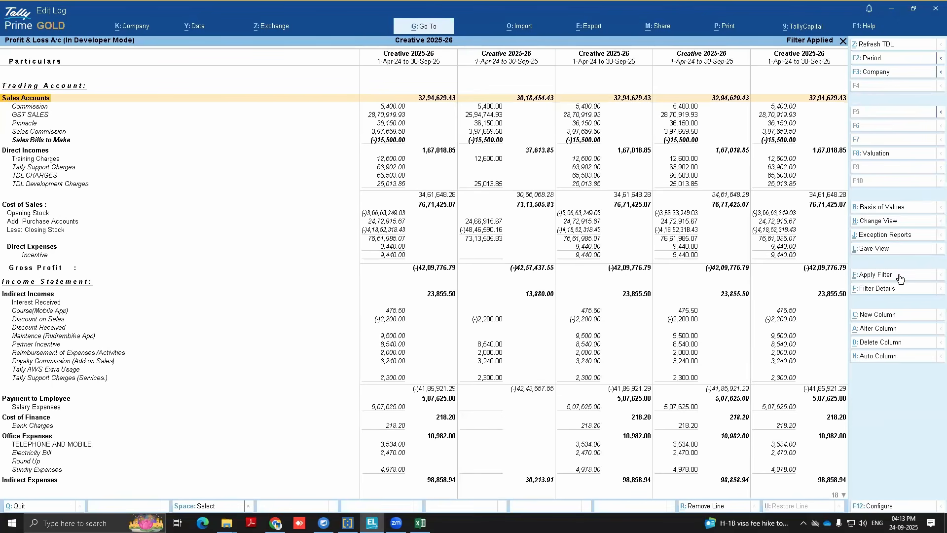
key("Down")
key("Right")
key("Down")
key("Down")
key("Down")
key("Down")
key("Down")
key("Down")
key("Down")
key("Down")
key("Down")
key("Down")
key("Down")
key("Down")
key("Down")
key("Down")
key("Down")
key("Down")
key("Down")
key("Down")
key("Down")
key("Down")
key("Down")
key("Down")
key("Down")
key("Down")
key("Down")
key("Down")
key("Down")
key("Down")
key("Down")
key("Down")
key("Down")
key("Down")
key("Down")
key("Down")
key("Down")
key("Down")
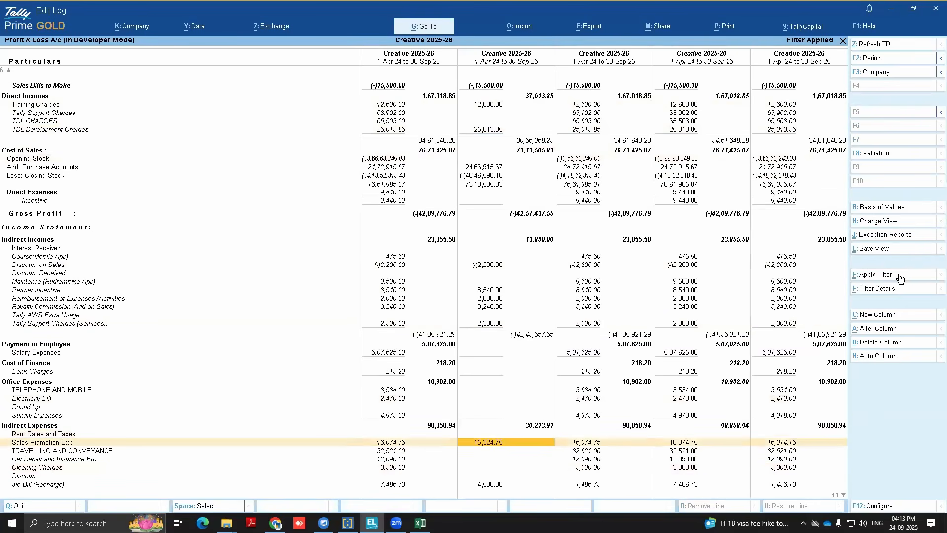
Compare the Tdl Updation Charges and Round Off New figures across the five columns.
key("Down")
key("Down")
key("Down")
key("Down")
key("Down")
key("Down")
key("Down")
key("Down")
key("Down")
key("Down")
key("Down")
key("Down")
key("Down")
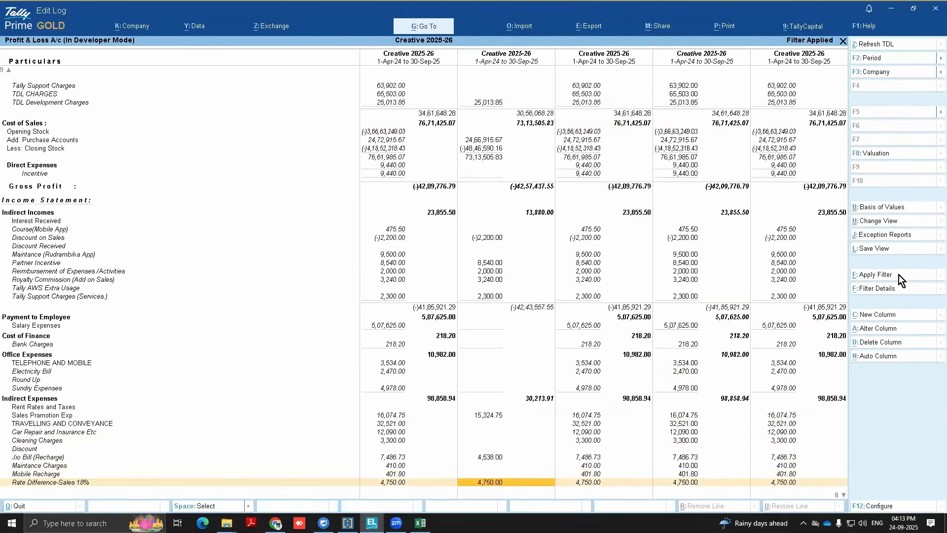
key("Down")
key("Down")
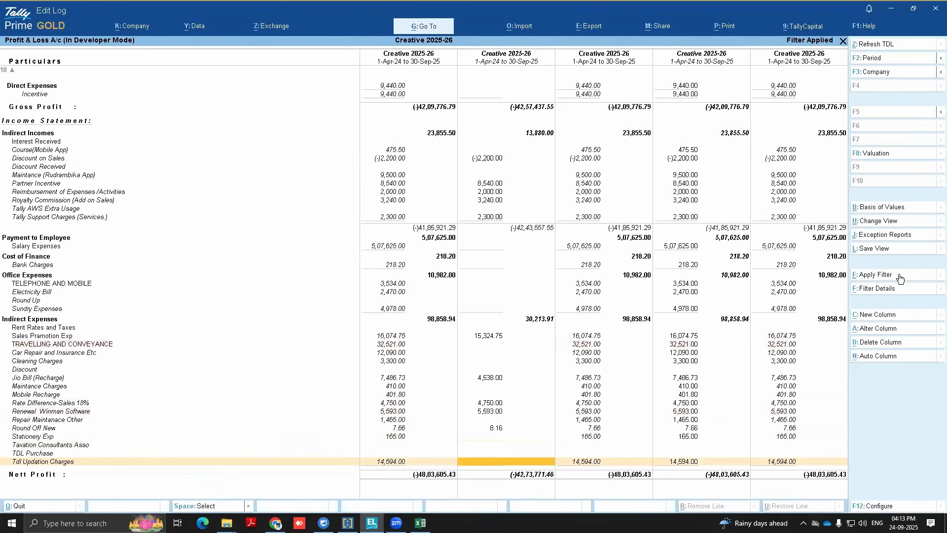
key("Right")
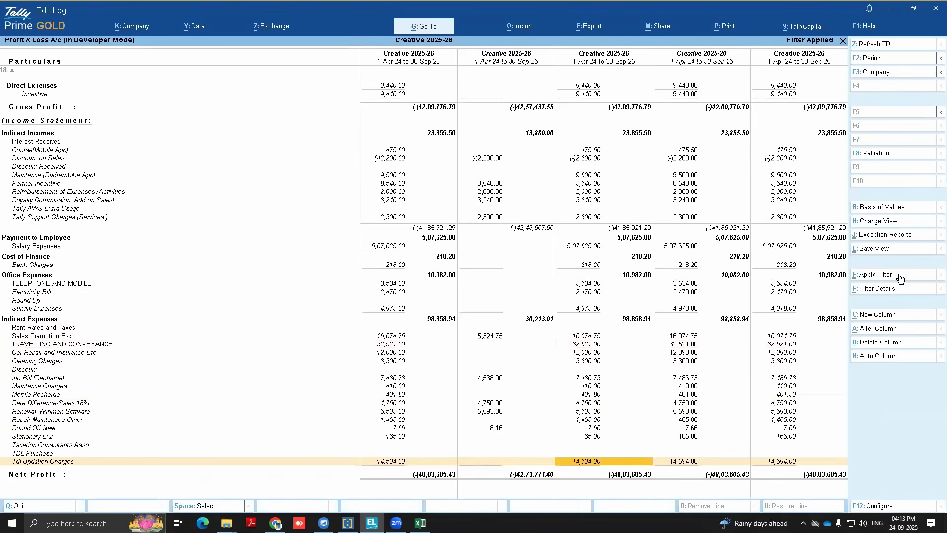
key("Right")
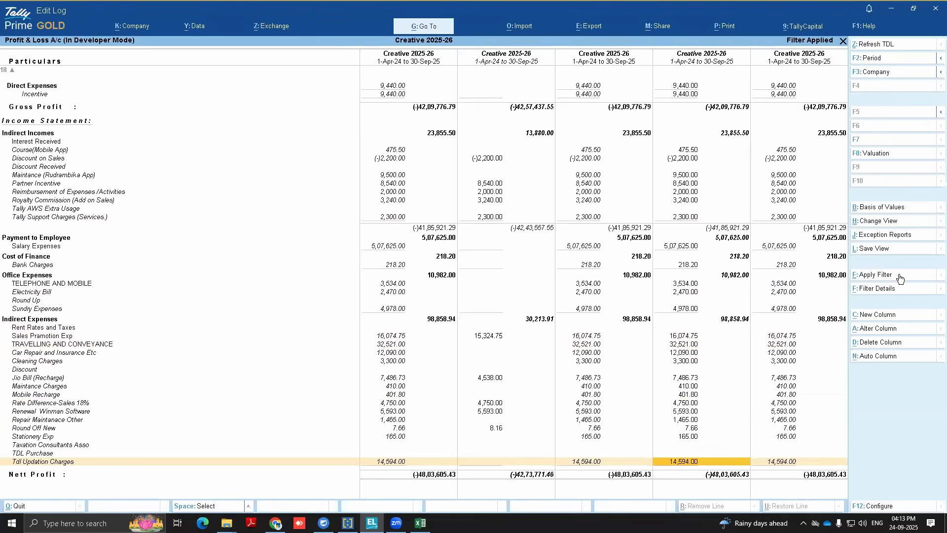
key("Right")
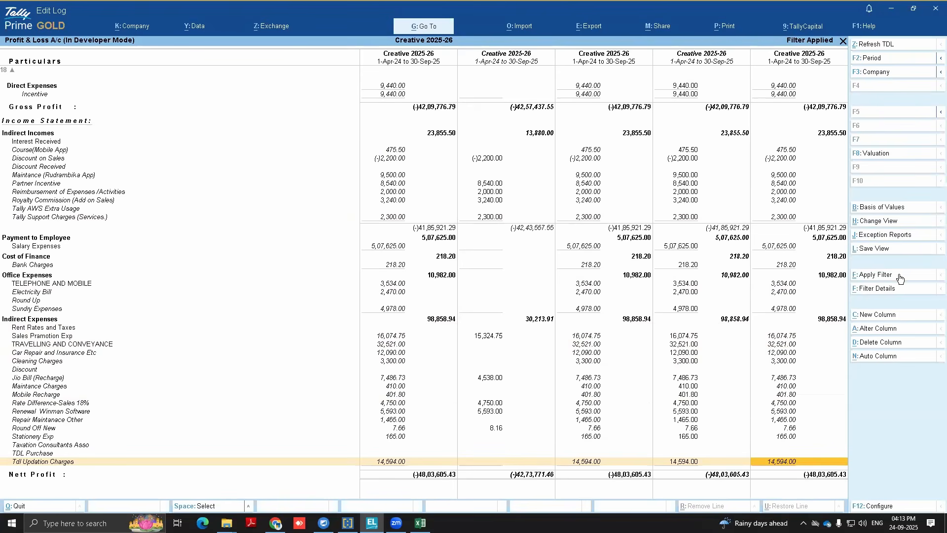
key("Up")
key("Up")
key("Up")
key("Up")
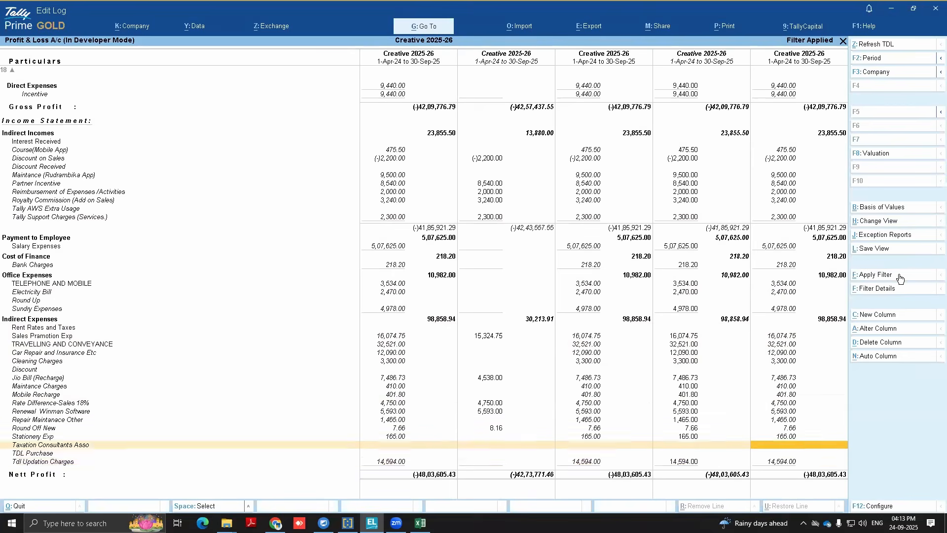
key("Left")
key("Left")
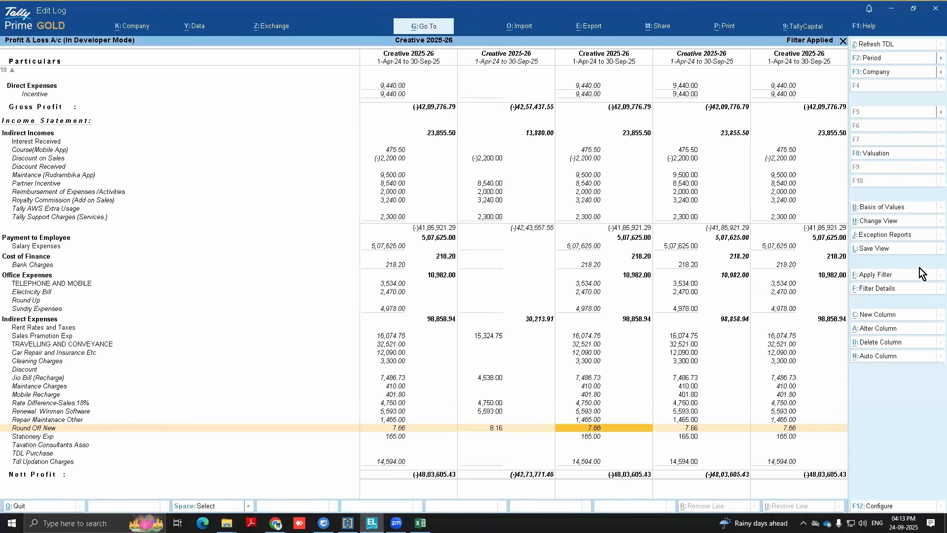
key("Left")
key("Left")
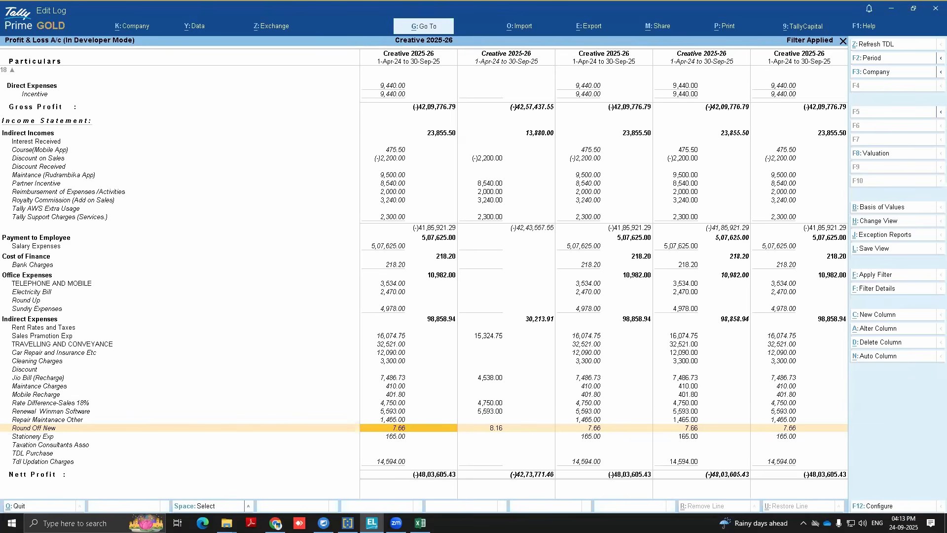
left_click(226, 523)
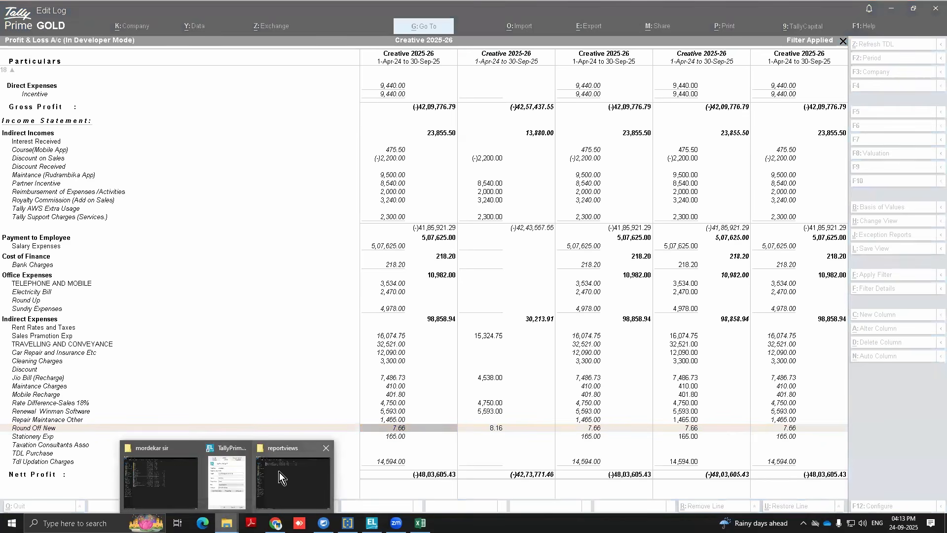
left_click(279, 472)
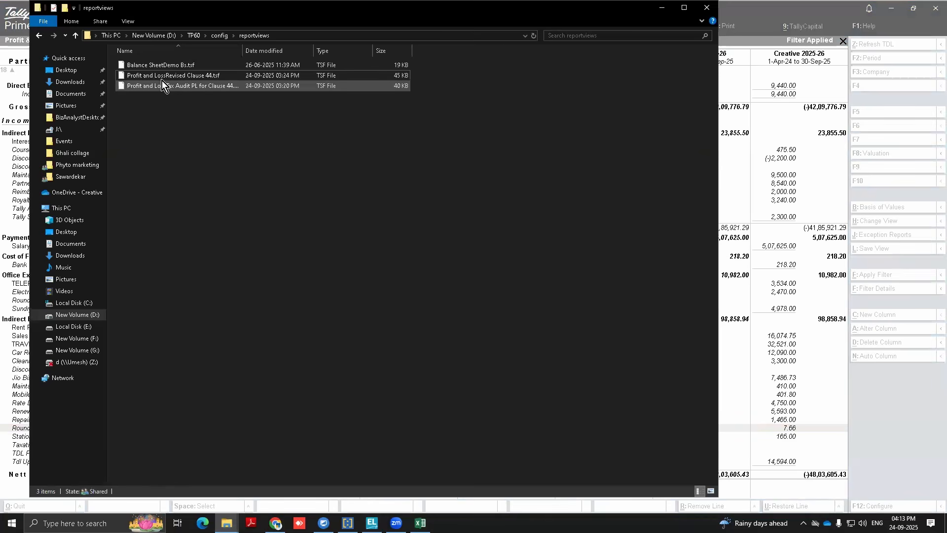
left_click(768, 316)
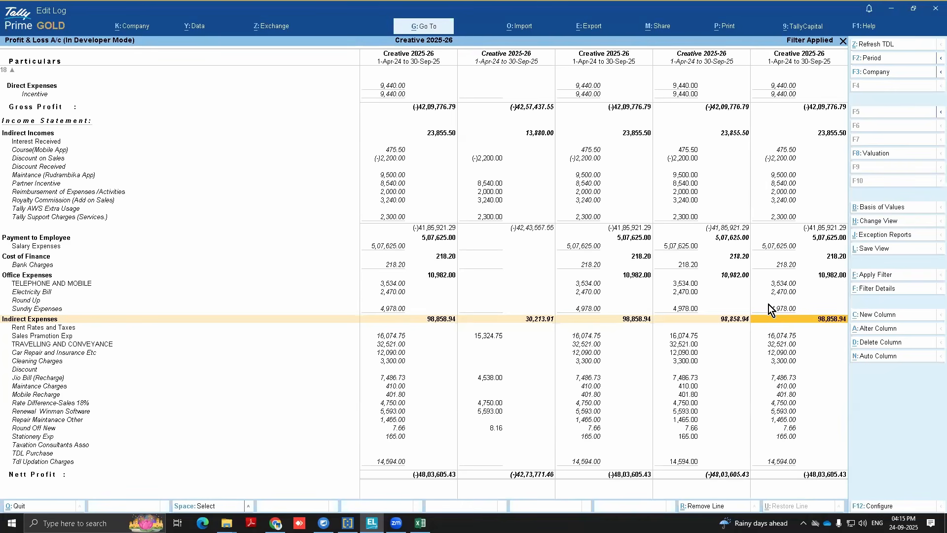
Return to the Indirect Expenses row label and bring up Creative 2025-26's Company Features.
key("Left")
key("Left")
key("Left")
key("Left")
key("Left")
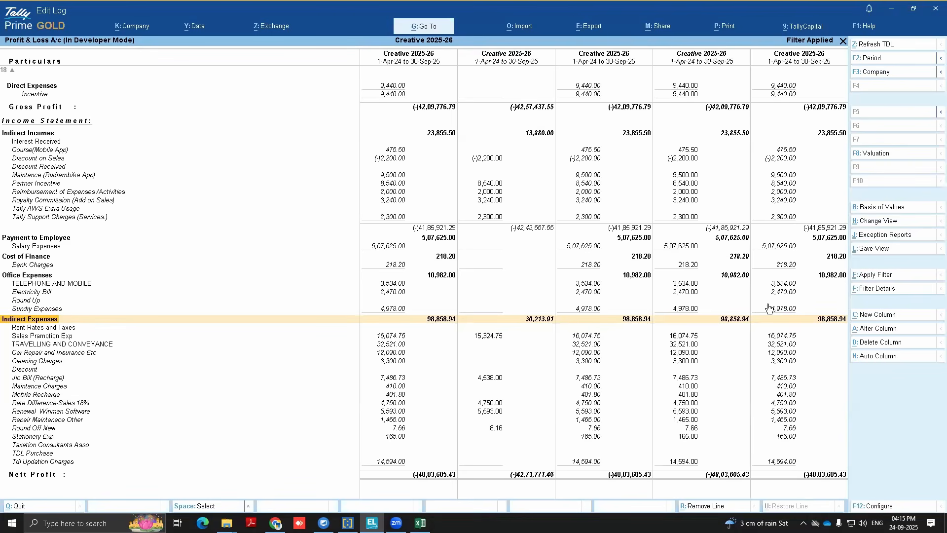
key("F11")
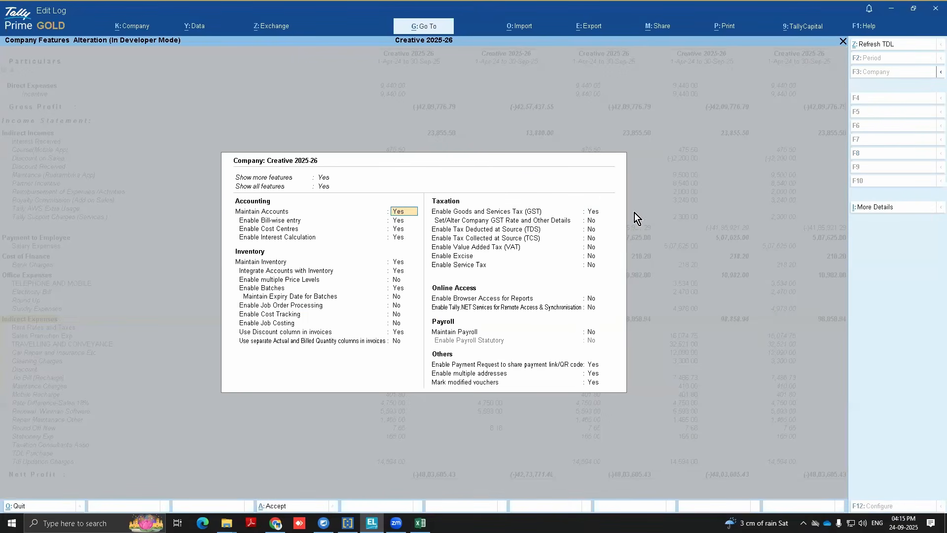
Set company GST rate details to Yes, enabling tax-rate breakup, cess, reverse charge and ITC options.
left_click(597, 223)
type("y")
key("Return")
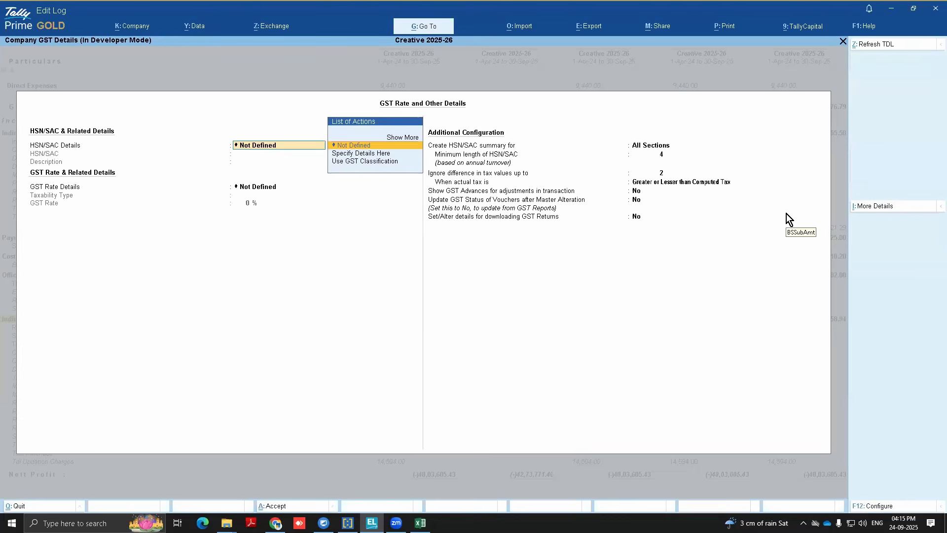
key("F12")
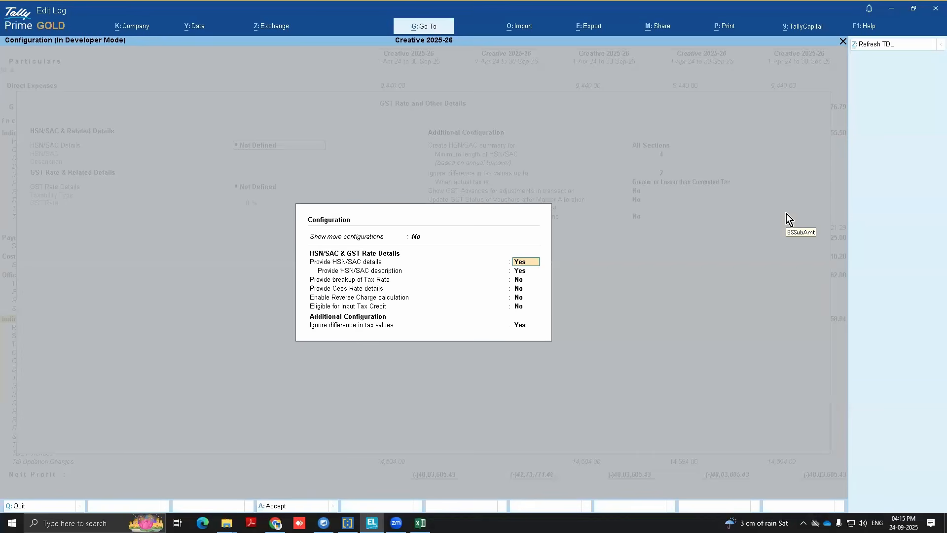
key("Return")
key("Return")
key("y")
key("y")
key("y")
key("y")
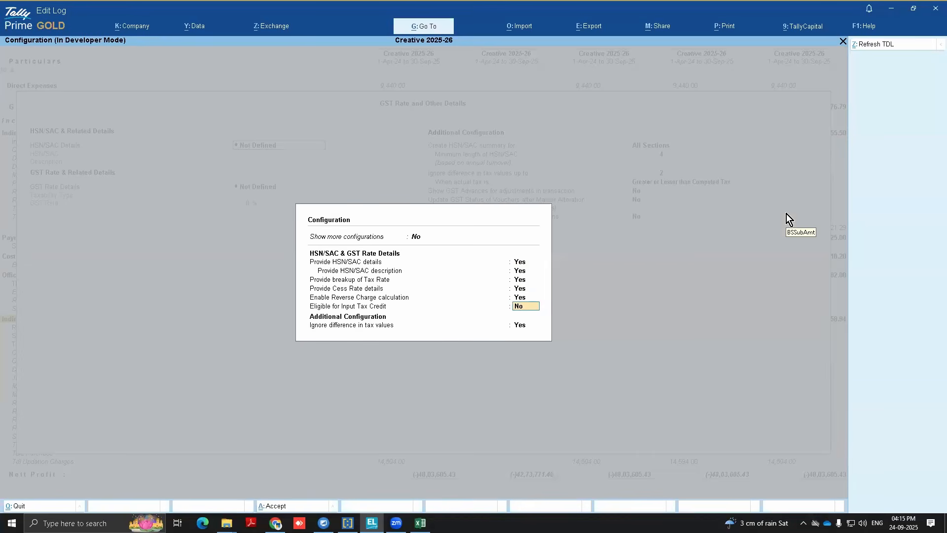
key("Return")
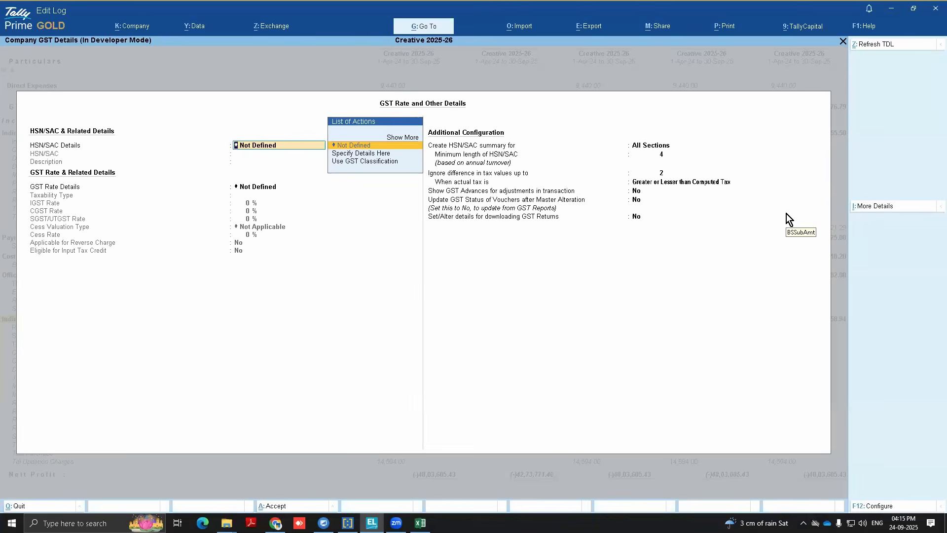
Set Show more configurations to Yes and switch on all additional GST options.
key("F12")
key("Up")
key("y")
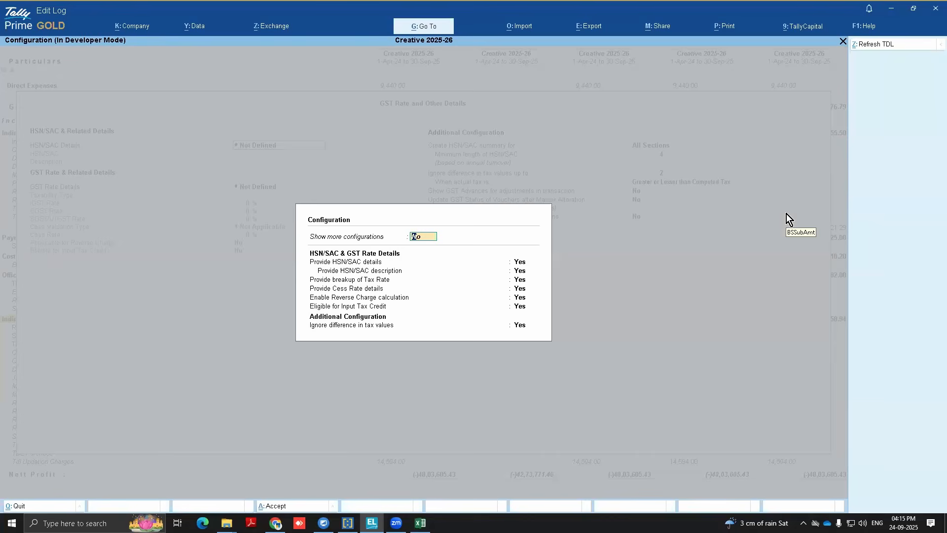
key("Return")
key("Return")
key("Return")
key("Return")
key("Return")
key("Return")
key("Return")
key("Return")
key("Up")
key("y")
key("y")
key("y")
key("y")
key("y")
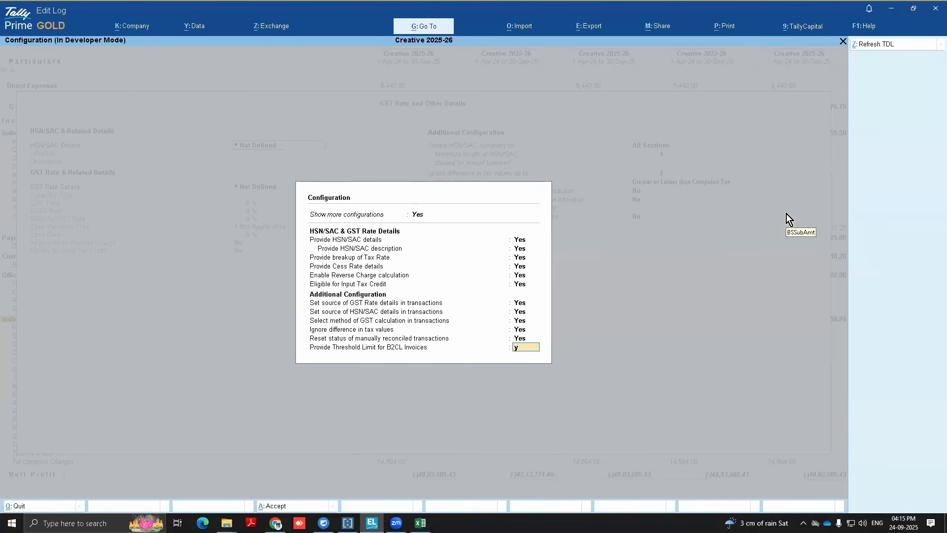
key("Return")
Review the GST calculation method, status update and returns download settings, then leave the screen.
left_click(673, 191)
key("Return")
key("BackSpace")
key("Return")
key("Return")
key("Return")
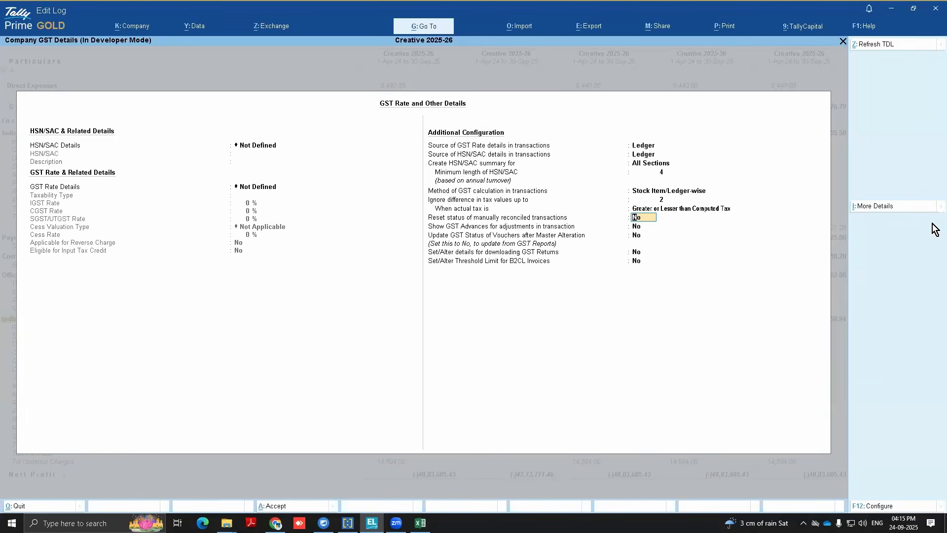
key("Return")
key("Return")
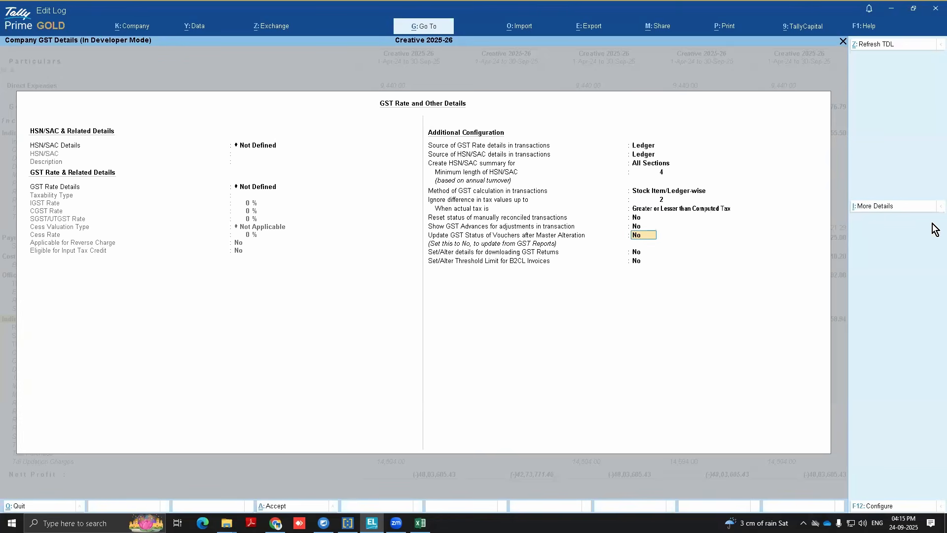
key("Return")
key("Return")
key("Up")
key("Up")
key("Up")
key("Up")
key("Up")
key("Up")
key("Up")
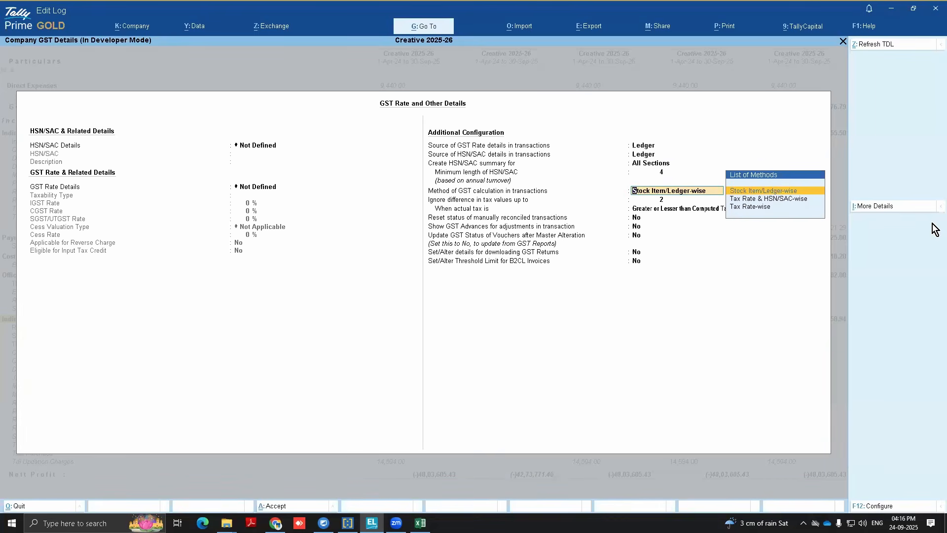
key("BackSpace")
key("Escape")
key("y")
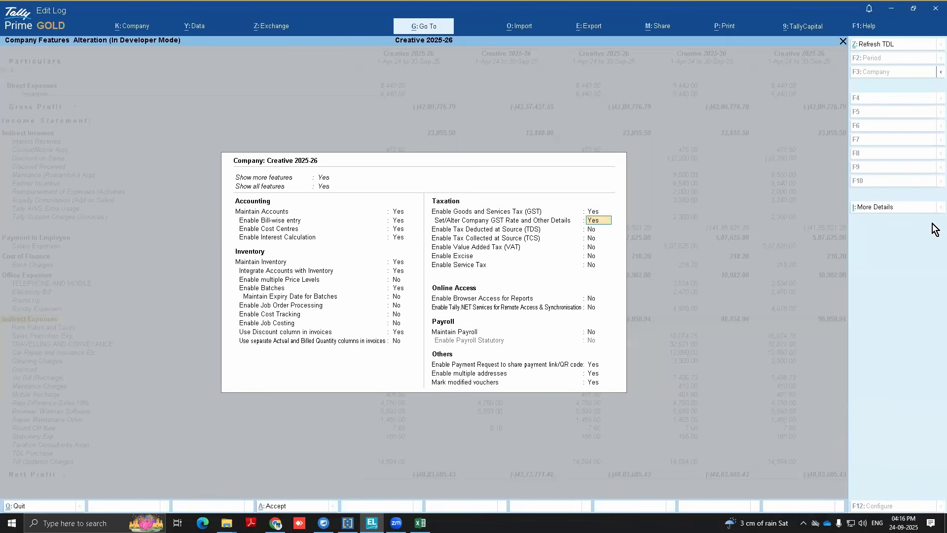
Close Company Features and go to the statutory GST reports list.
key("Escape")
key("y")
key("Escape")
key("Escape")
key("n")
key("d")
key("o")
key("g")
Open GSTR-2A Reconciliation for current-period vouchers with its Configuration dialog showing.
key("Down")
key("Down")
key("Down")
key("Down")
key("Down")
key("Down")
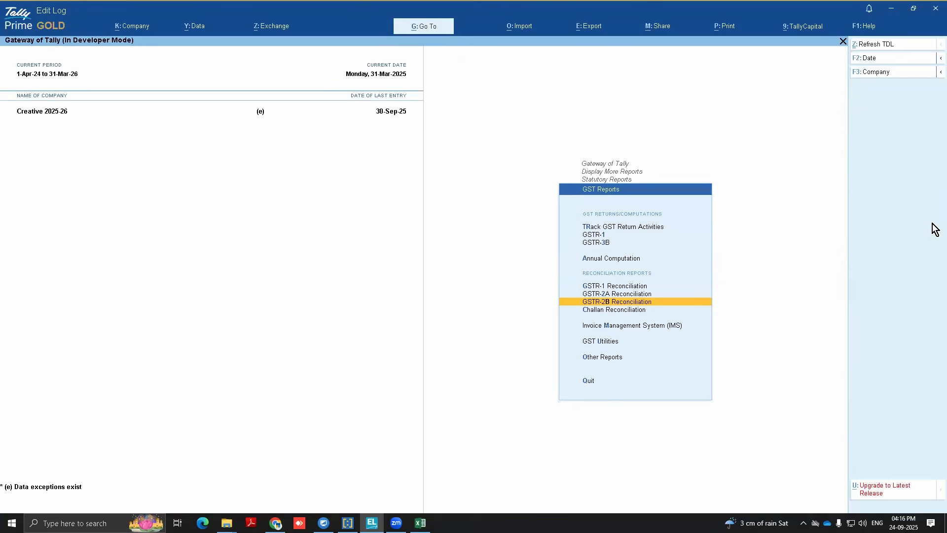
key("a")
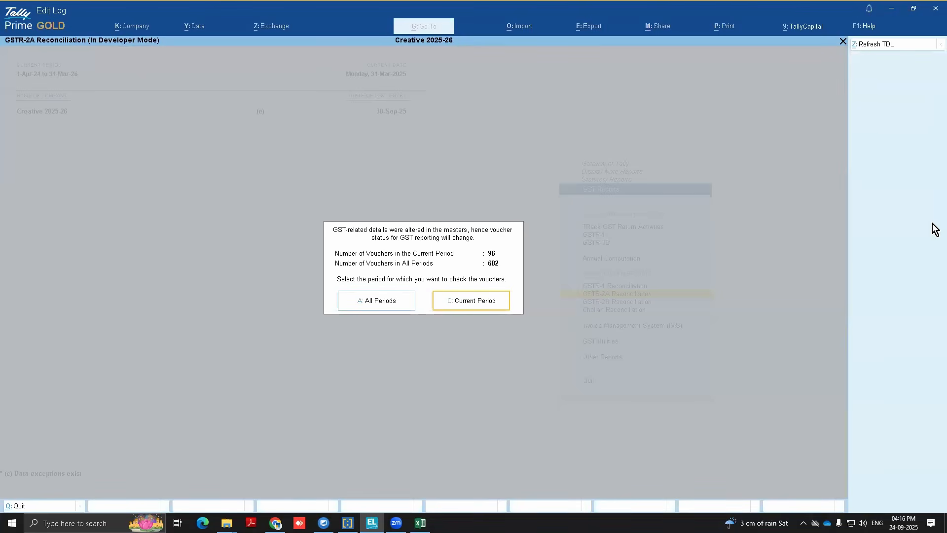
key("Return")
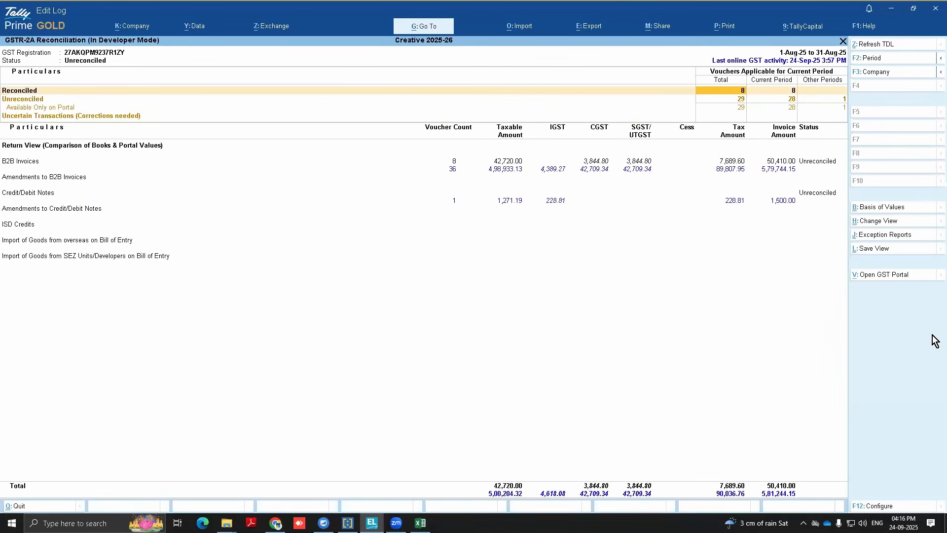
left_click(883, 209)
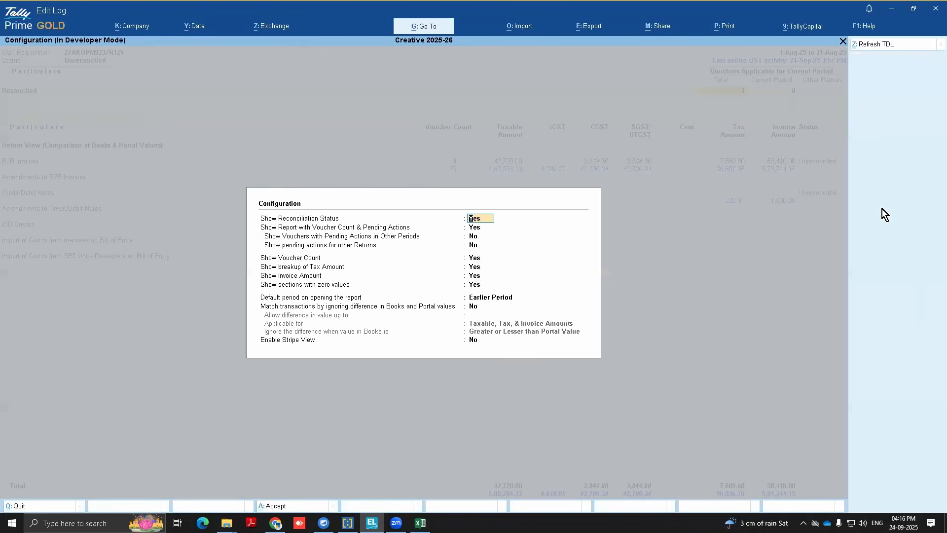
Keep Earlier Period as default, set 'Match transactions by ignoring difference' to Yes at 0.00, and apply.
key("Down")
key("Down")
key("Down")
key("Down")
key("Up")
key("Up")
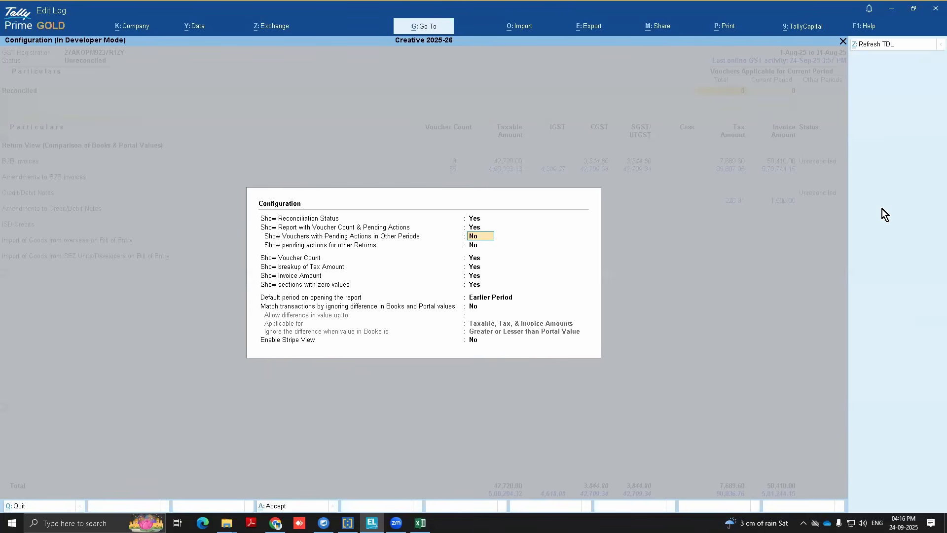
key("Down")
key("Down")
key("Down")
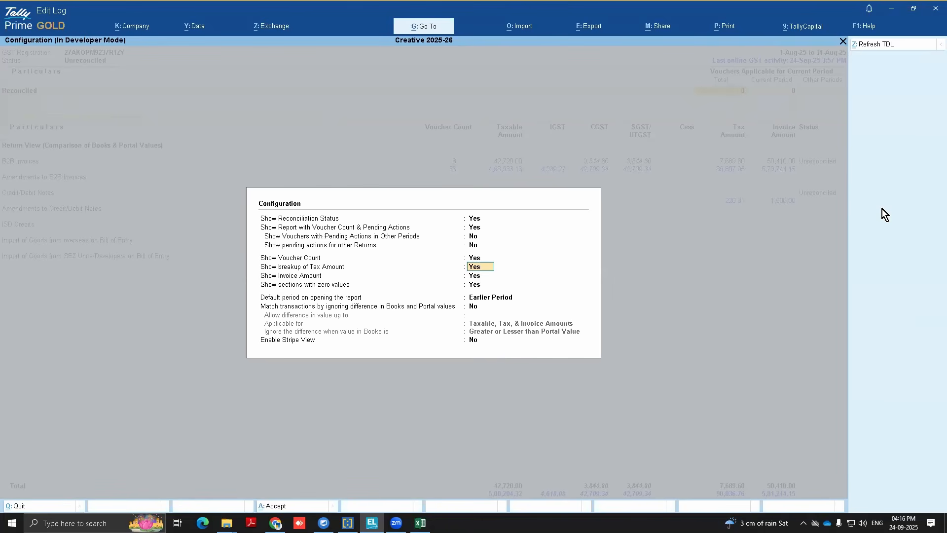
key("Down")
key("Down")
key("Down")
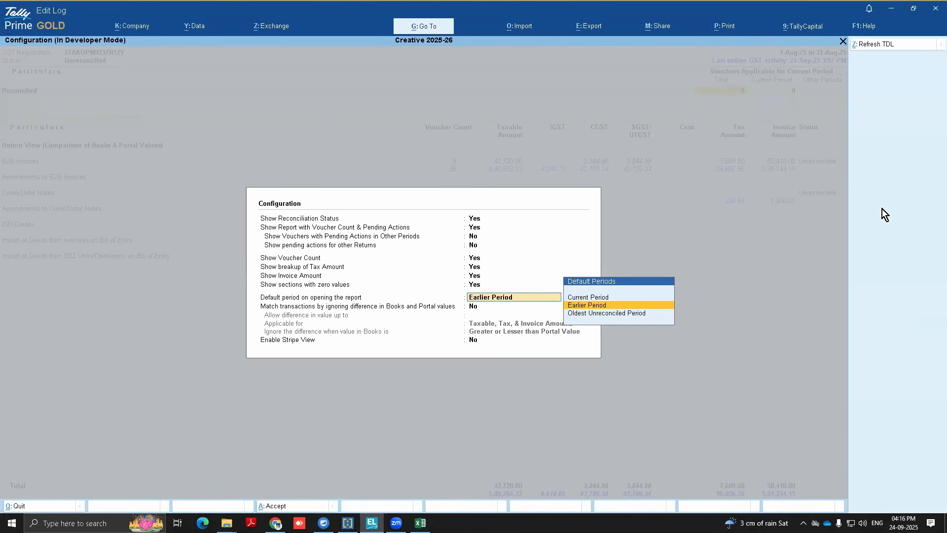
key("Return")
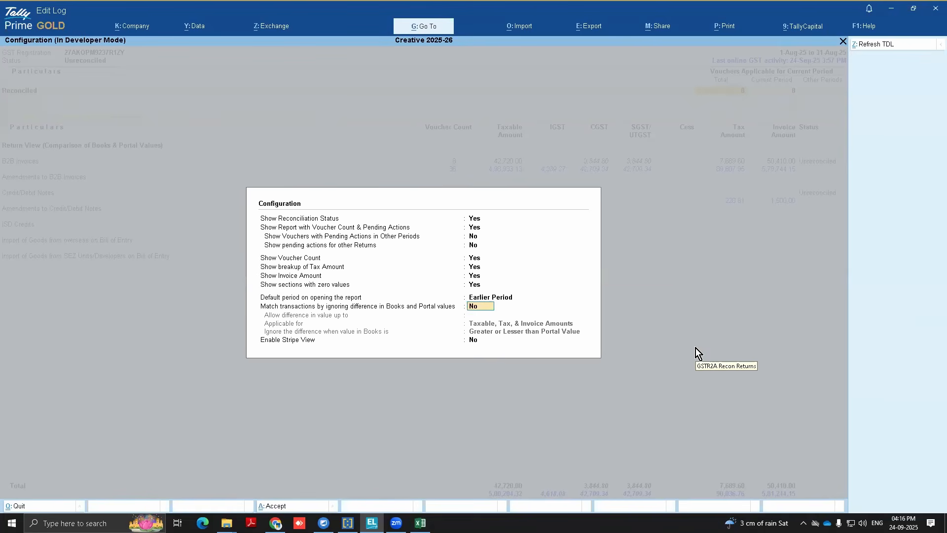
type("y")
key("Return")
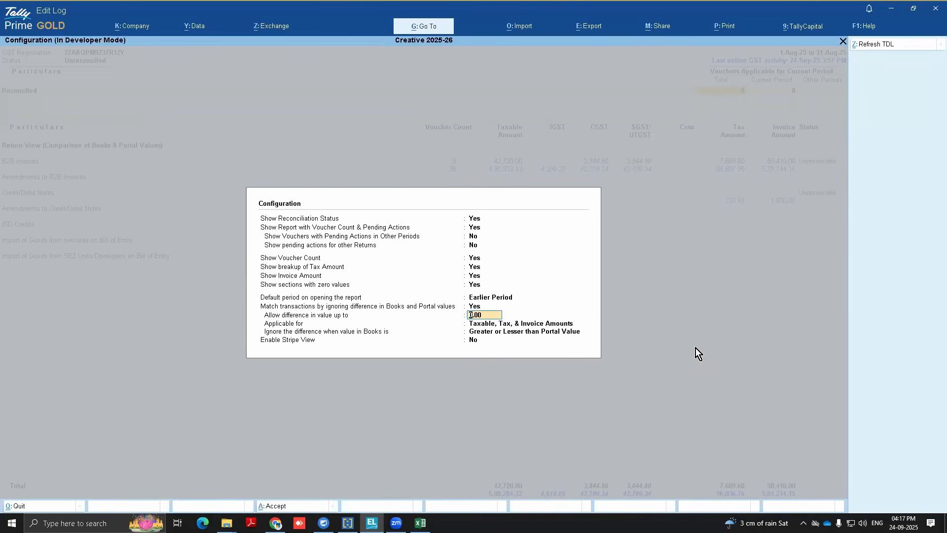
key("Up")
key("Up")
key("Up")
key("Up")
key("Up")
key("Up")
key("Up")
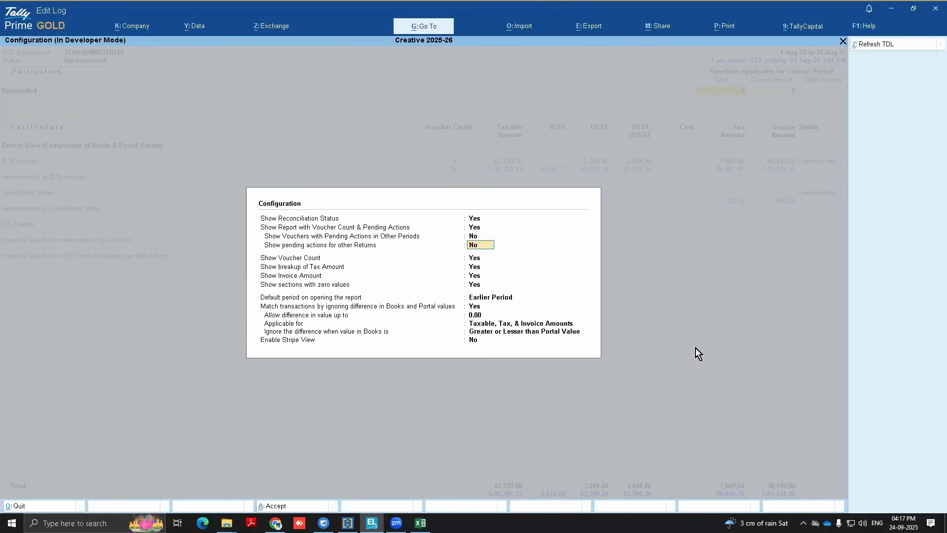
key("Up")
key("ctrl+a")
key("Down")
key("Down")
key("Down")
key("Down")
Open the B2B Invoices party-wise summary and review its Basis of Values report detail options.
key("Up")
key("Return")
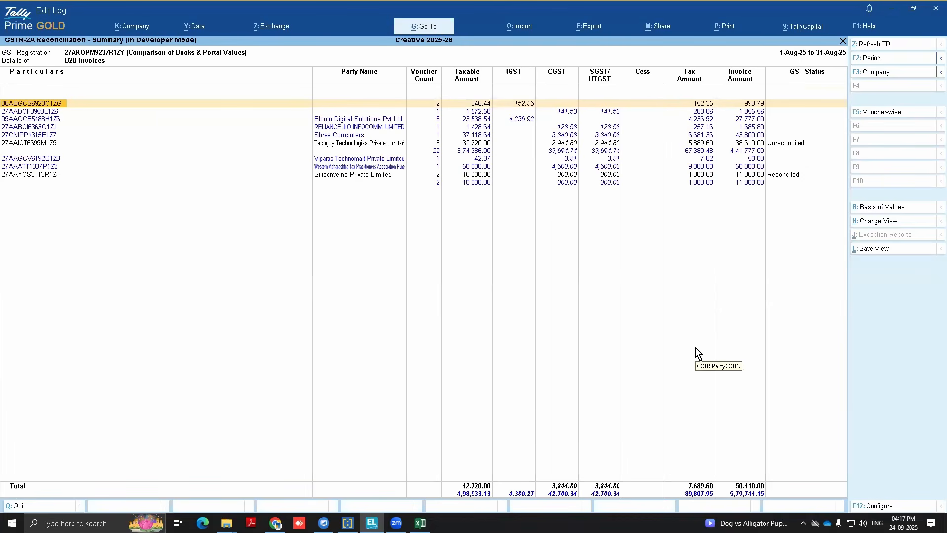
left_click(885, 209)
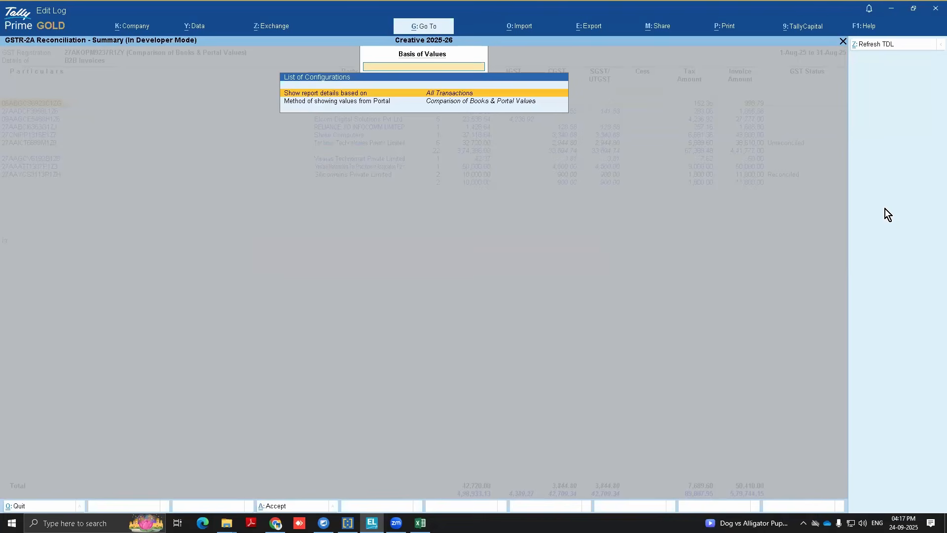
key("Down")
key("Up")
key("Return")
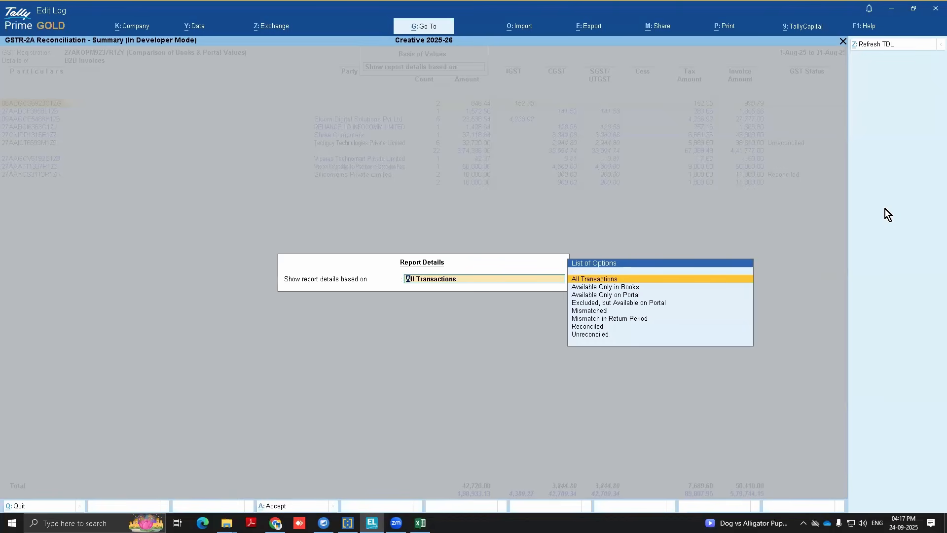
key("Return")
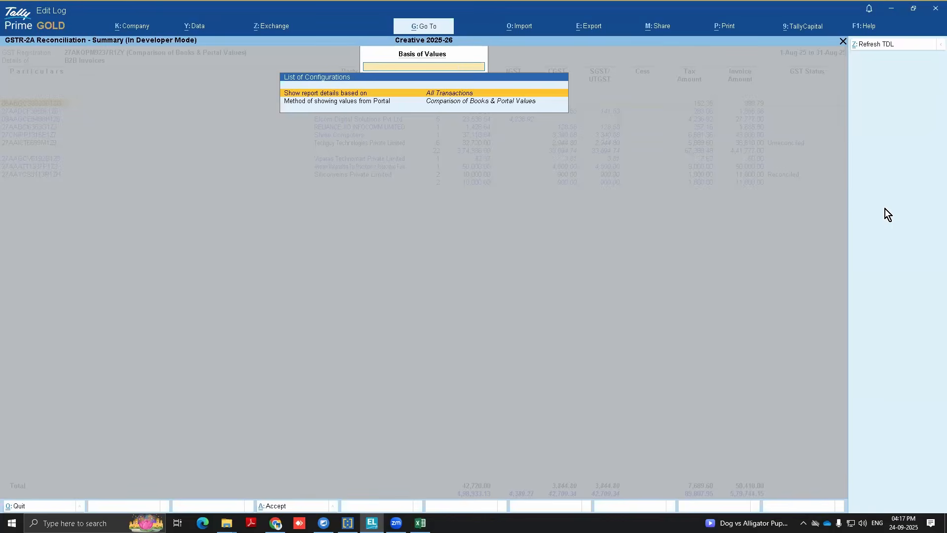
key("ctrl+a")
Close the summary's F12 configuration and bring up Company Features.
key("F12")
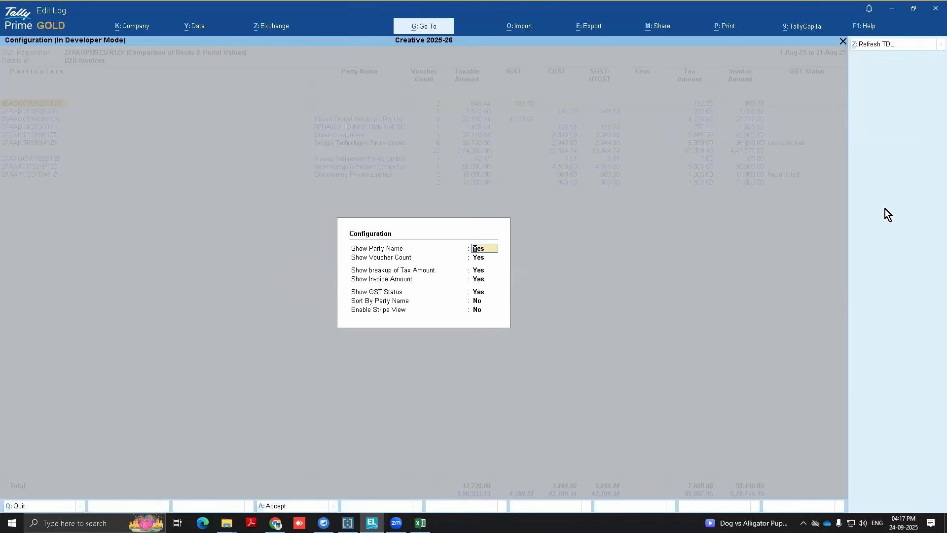
key("ctrl+a")
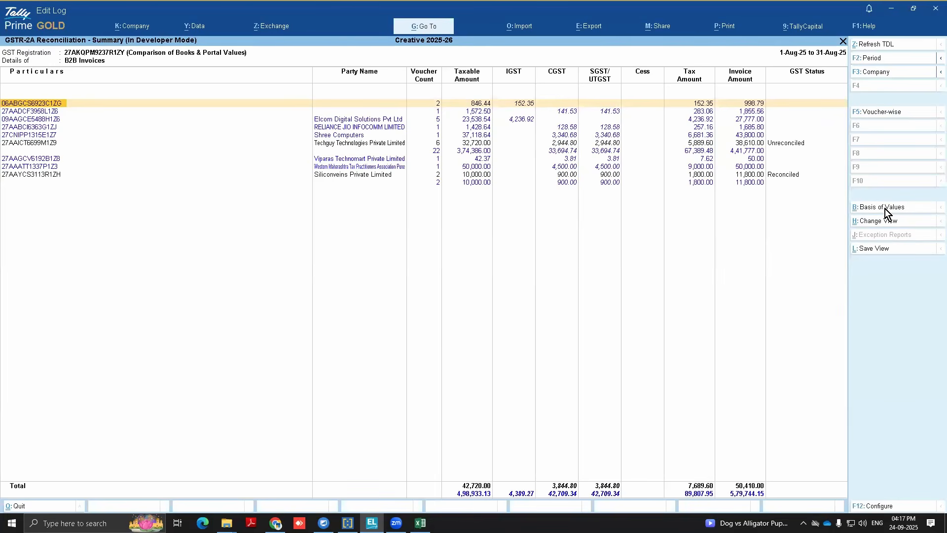
key("F11")
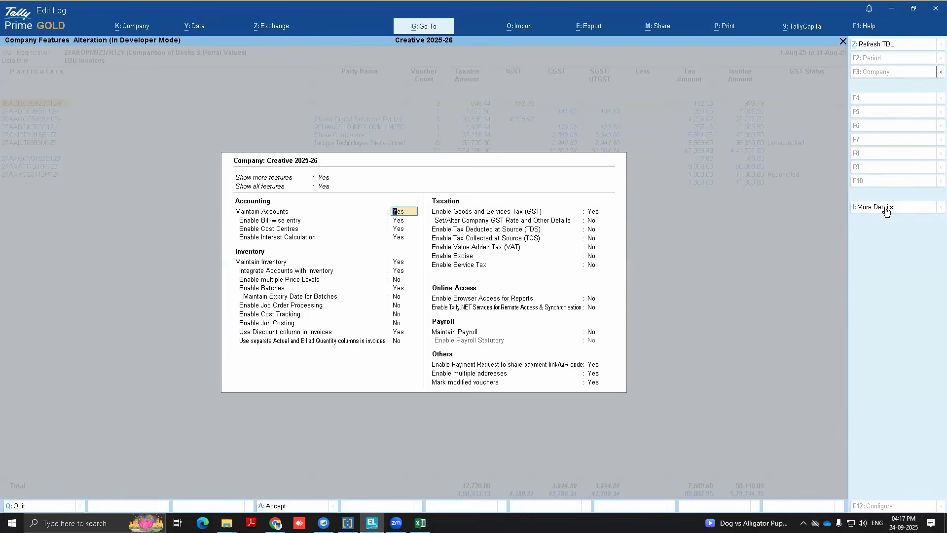
Open the company's GST registration details and show more details, down to Reconciliation Configuration.
left_click(594, 211)
key("Return")
key("Return")
key("Return")
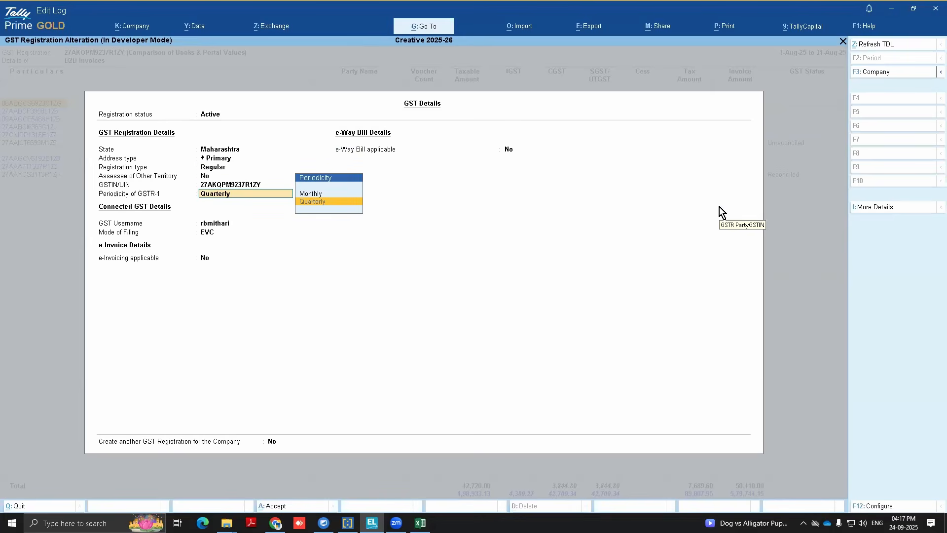
left_click(891, 209)
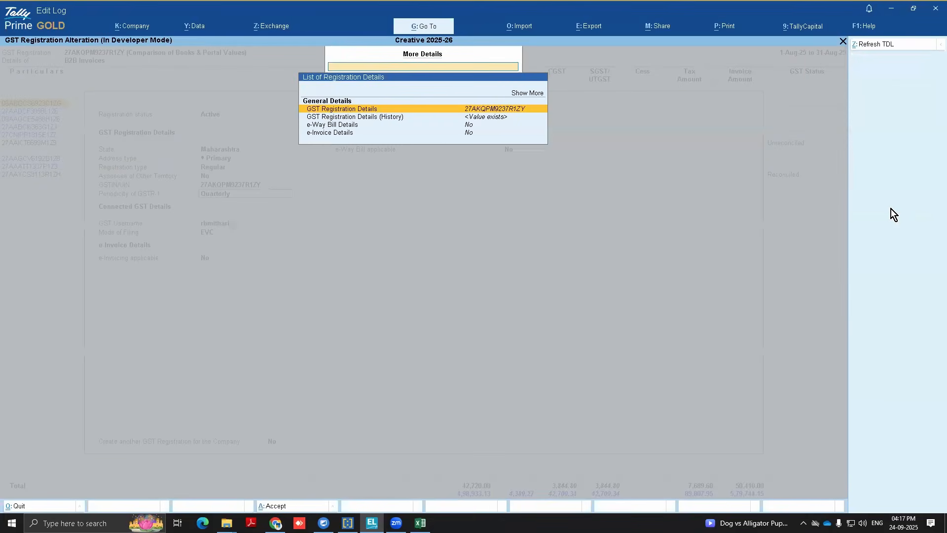
key("Up")
key("Return")
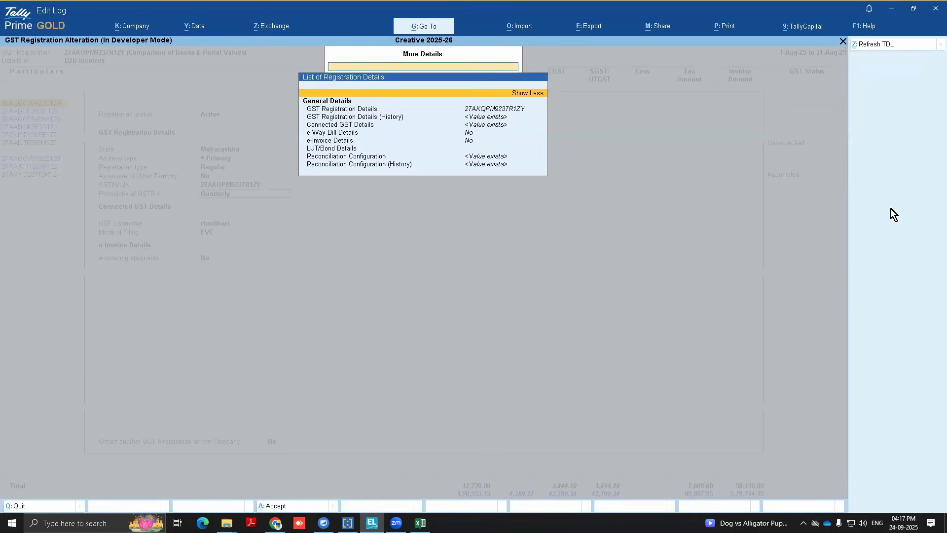
key("Up")
key("Up")
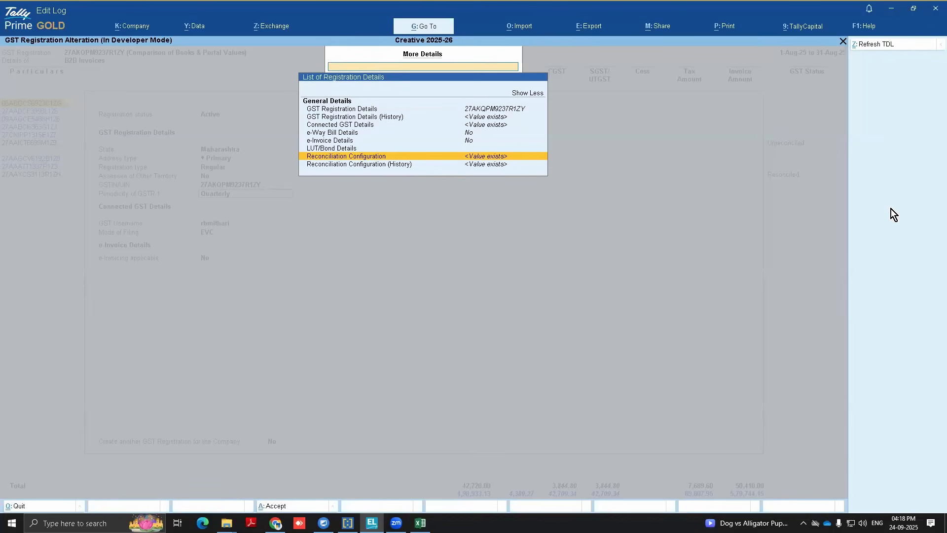
Quit GST details and Company Features without saving, back to the Gateway of Tally.
key("Escape")
key("Escape")
key("Return")
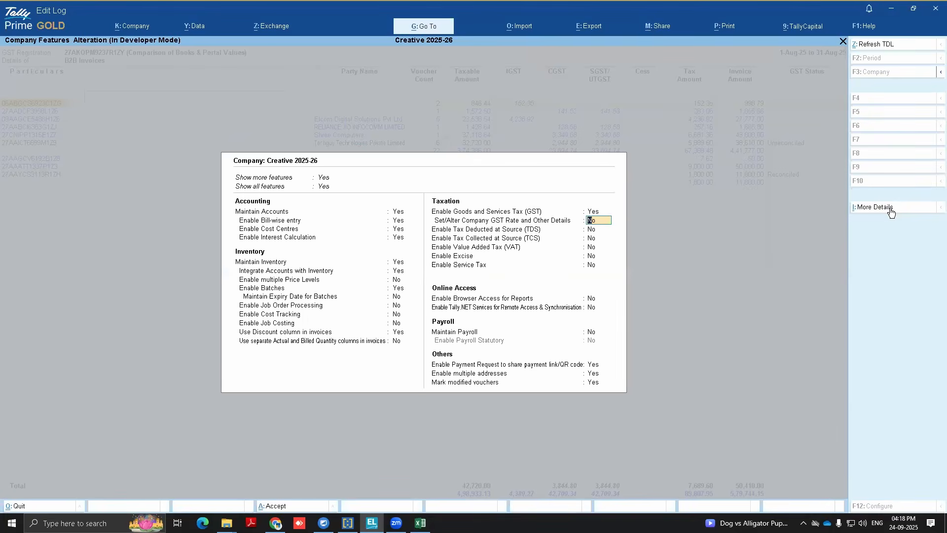
key("Escape")
key("Return")
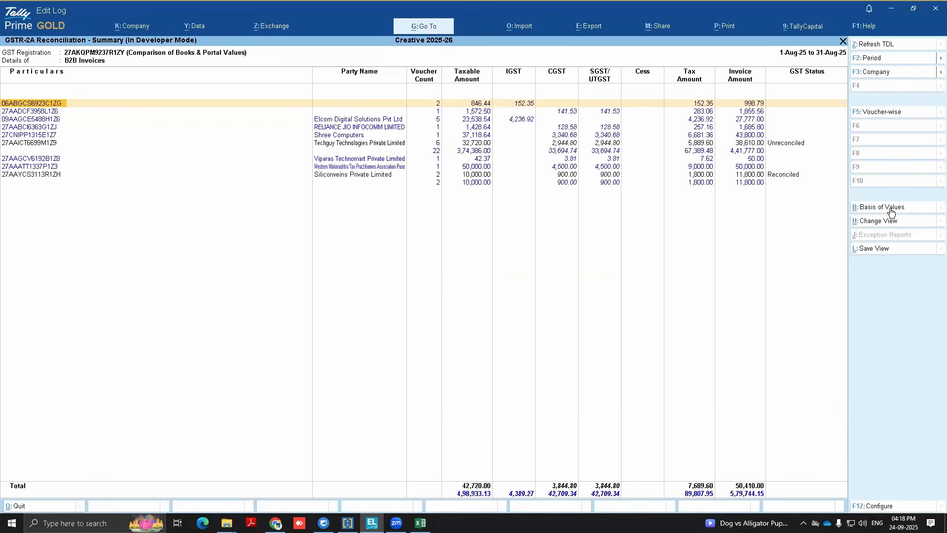
key("Escape")
key("Escape")
key("Escape")
key("Escape")
key("Escape")
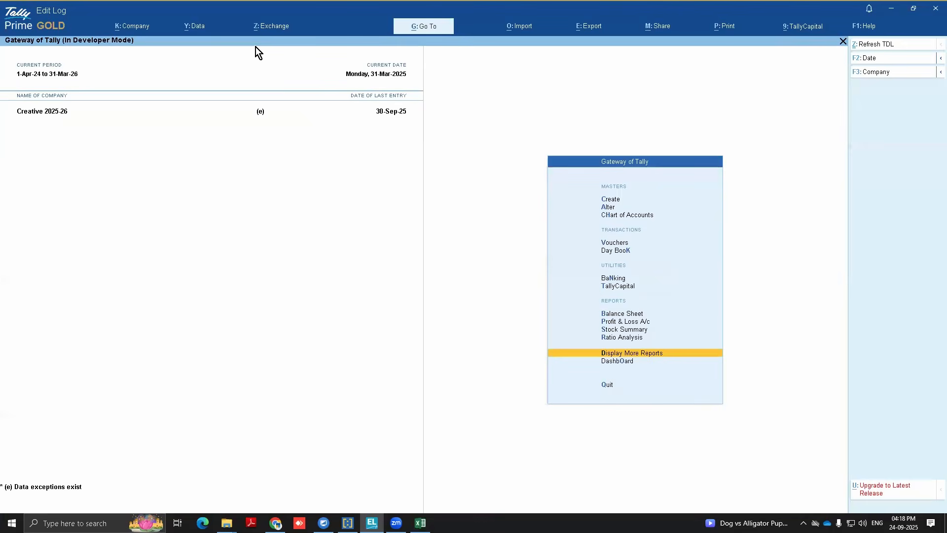
Browse All GST Options under Exchange, then open Display More Reports.
left_click(281, 30)
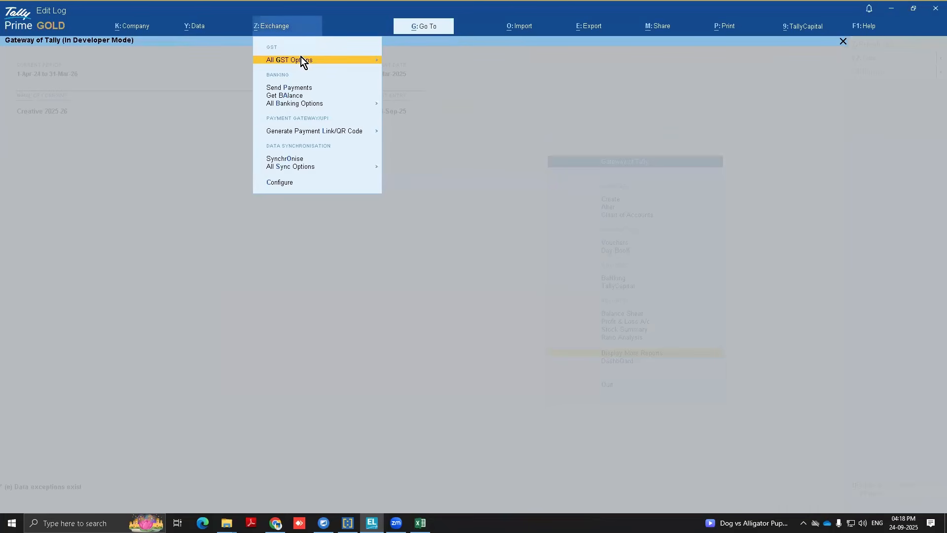
left_click(340, 60)
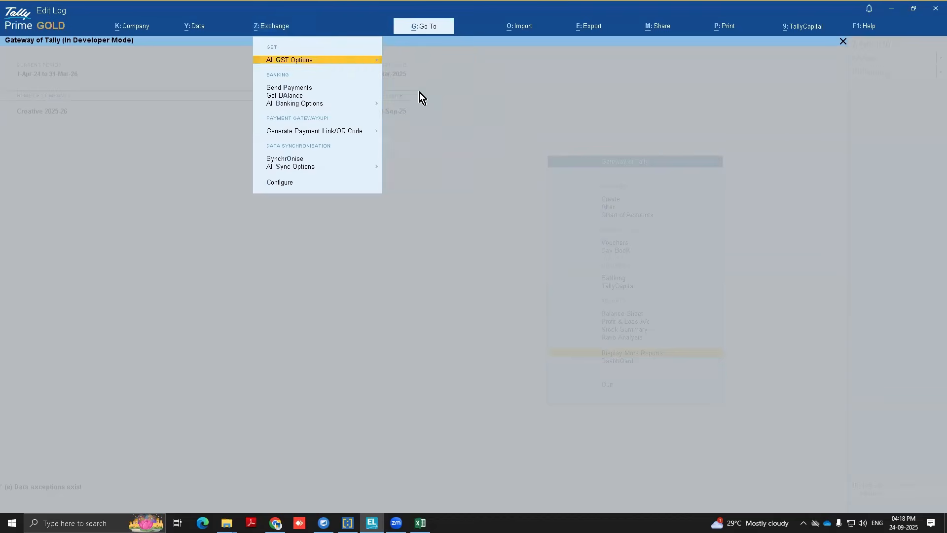
key("Escape")
key("Return")
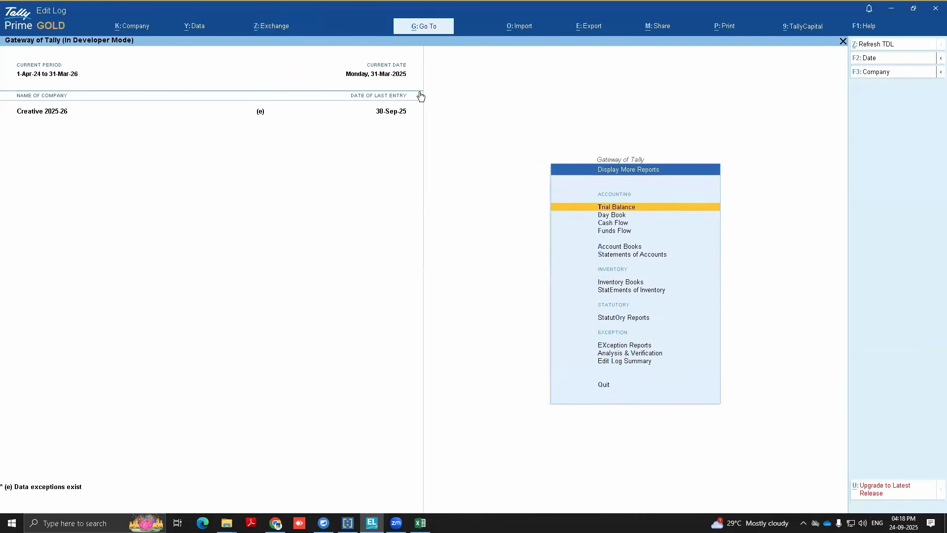
Open Statutory Reports > GST Reports and highlight GSTR-2A Reconciliation.
key("u")
key("Return")
key("Down")
key("Down")
key("Down")
key("Down")
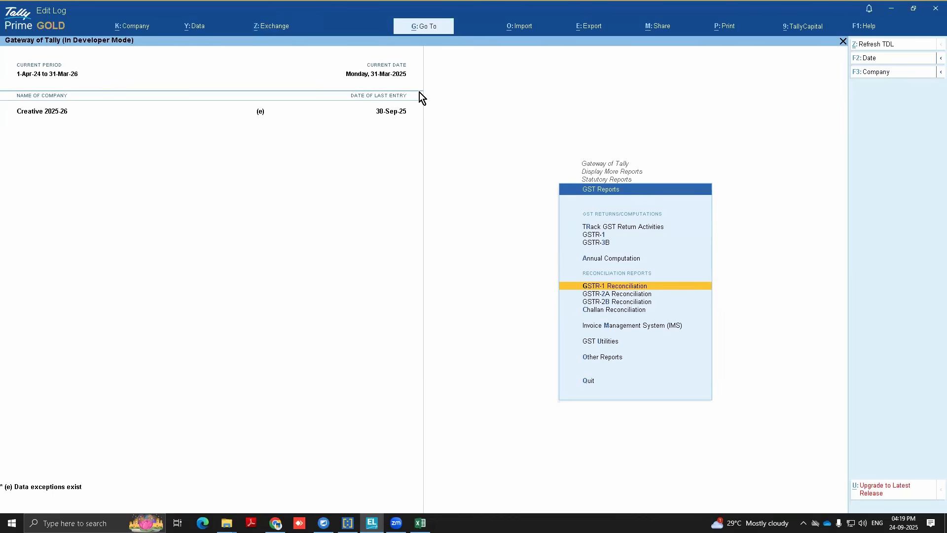
key("Down")
key("Down")
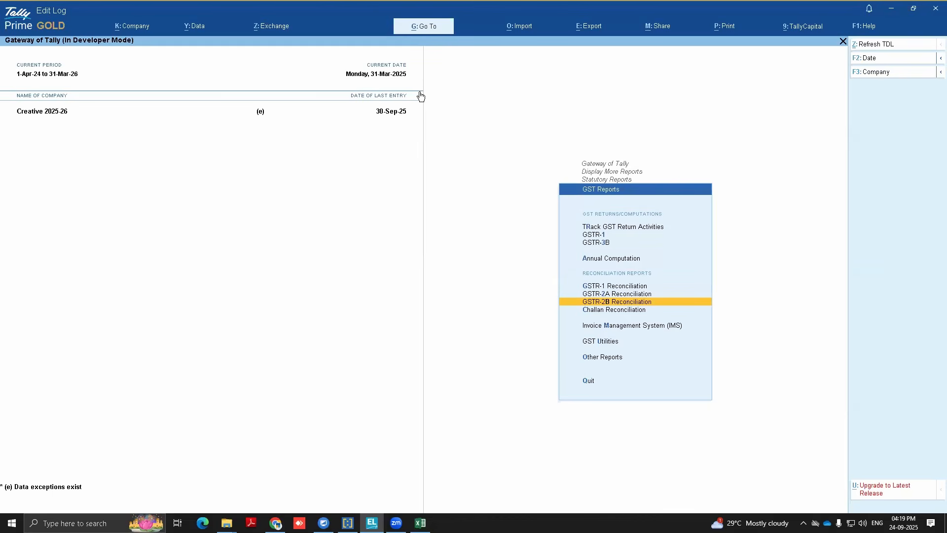
key("Up")
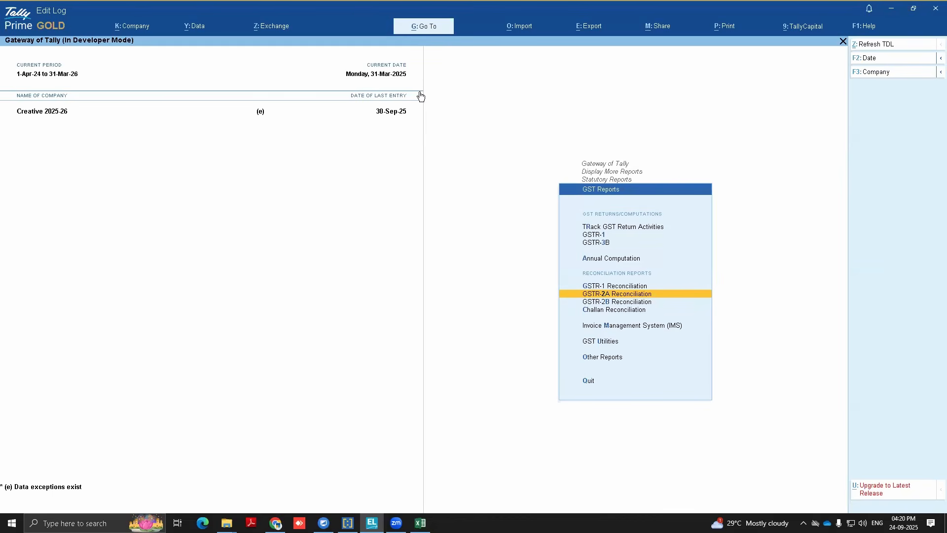
Open GSTR-2A Reconciliation and list the B2B invoices voucher by voucher.
key("Return")
key("Down")
key("Down")
key("Down")
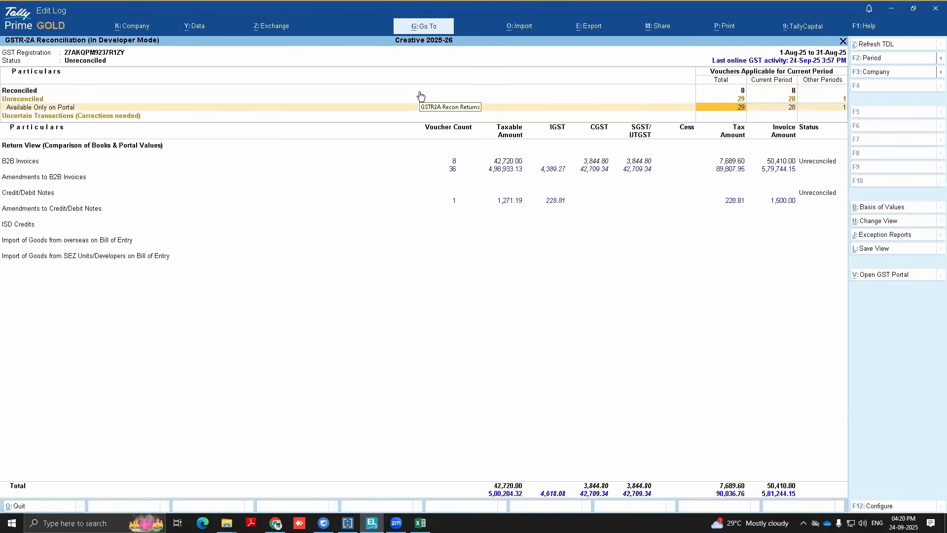
key("Up")
key("Return")
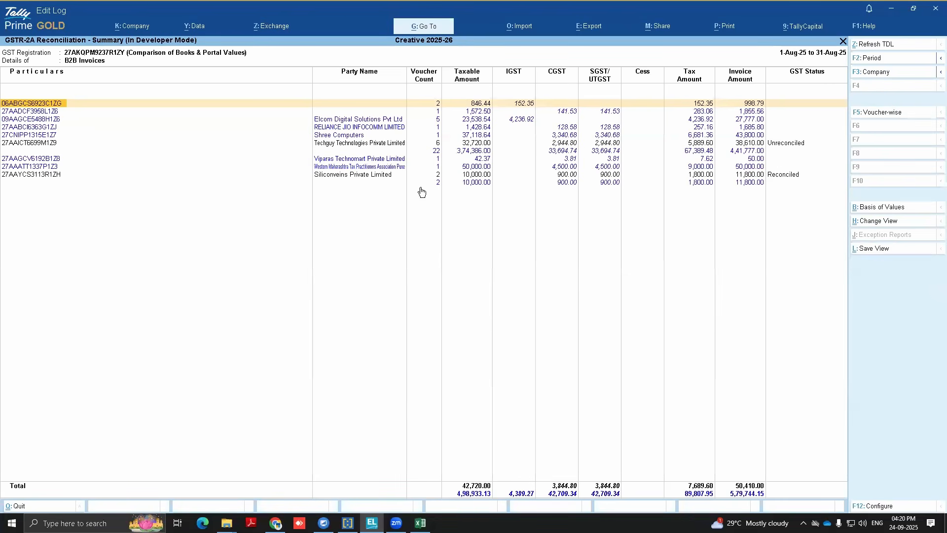
key("F5")
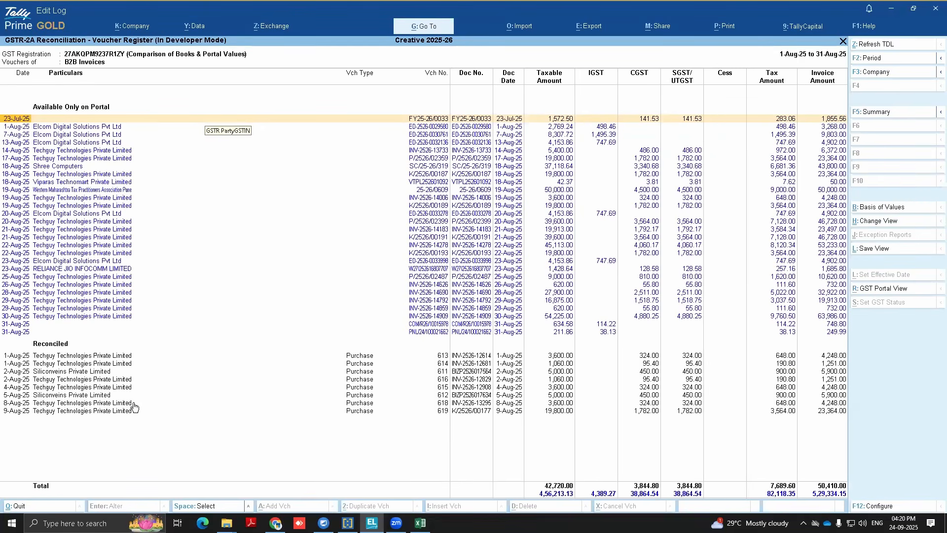
Show the GST Portal View of invoice FY25-26/0033 (18%, taxable 1,572.50).
key("Down")
key("Up")
key("Right")
key("Right")
key("Right")
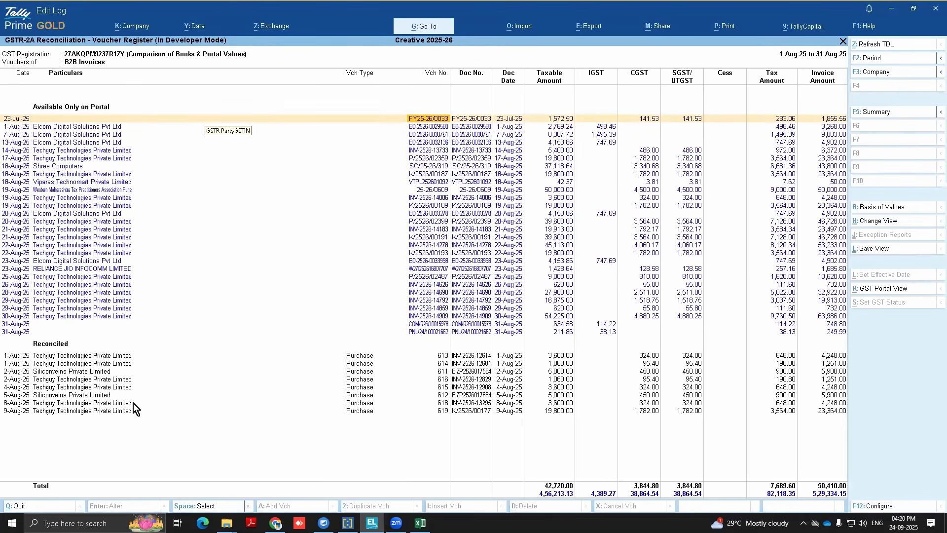
key("Return")
key("Escape")
key("Return")
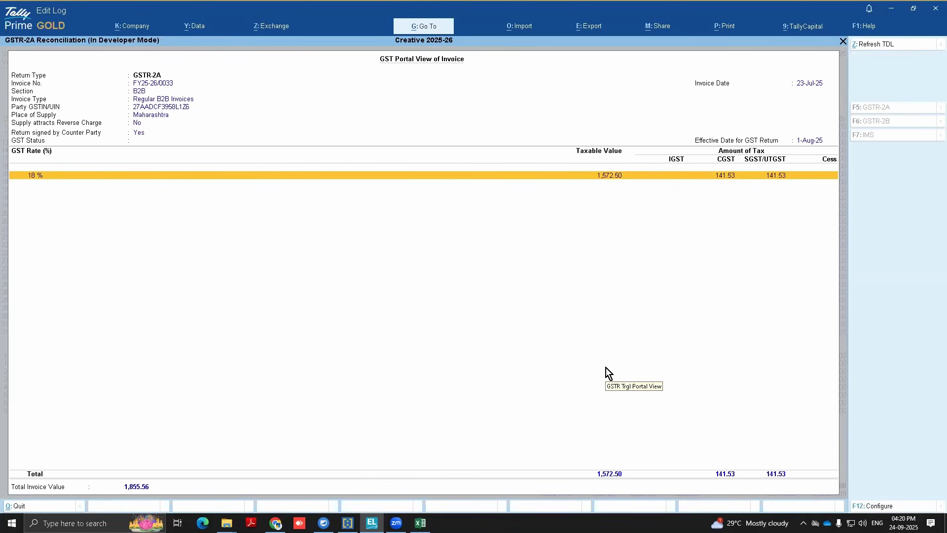
Close the portal view, browse the 1-Aug and 7-Aug invoices, and return to the GST Reports menu.
key("Escape")
key("Down")
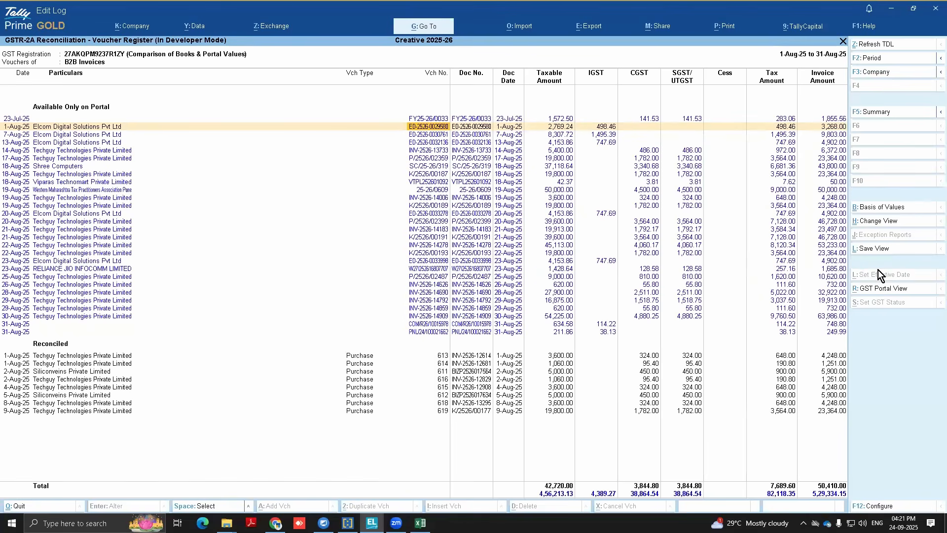
key("Down")
key("Left")
key("Up")
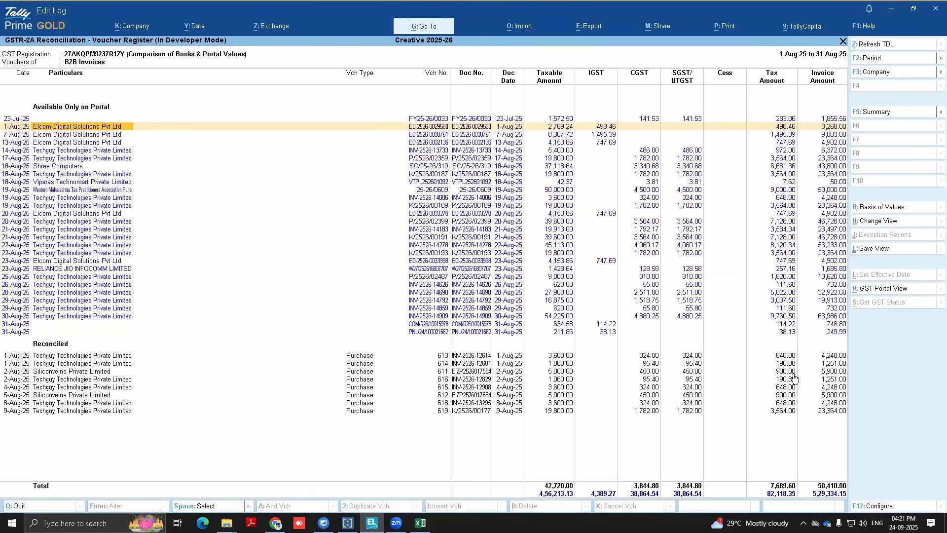
key("Escape")
key("Escape")
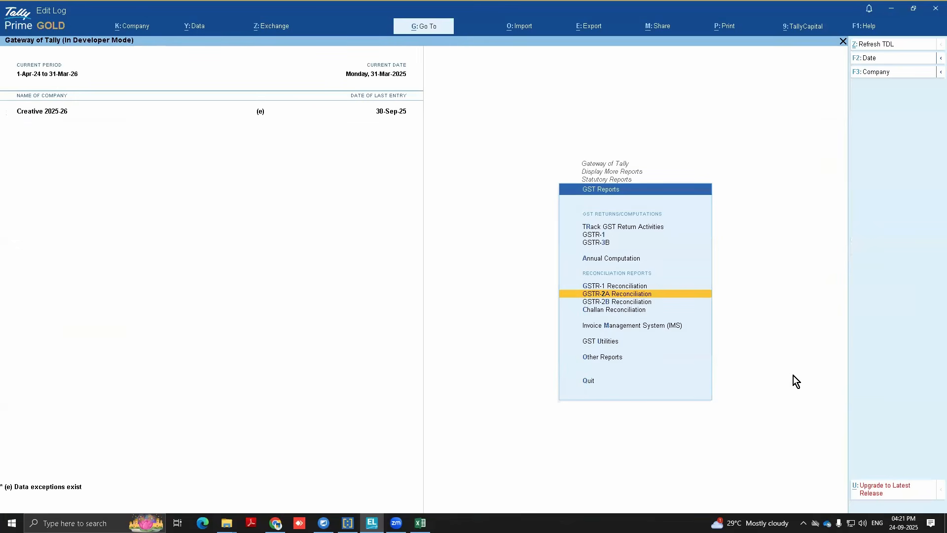
Open the GSTR-3B report, toggle return/nature view, and expand it into detailed rows.
key("Escape")
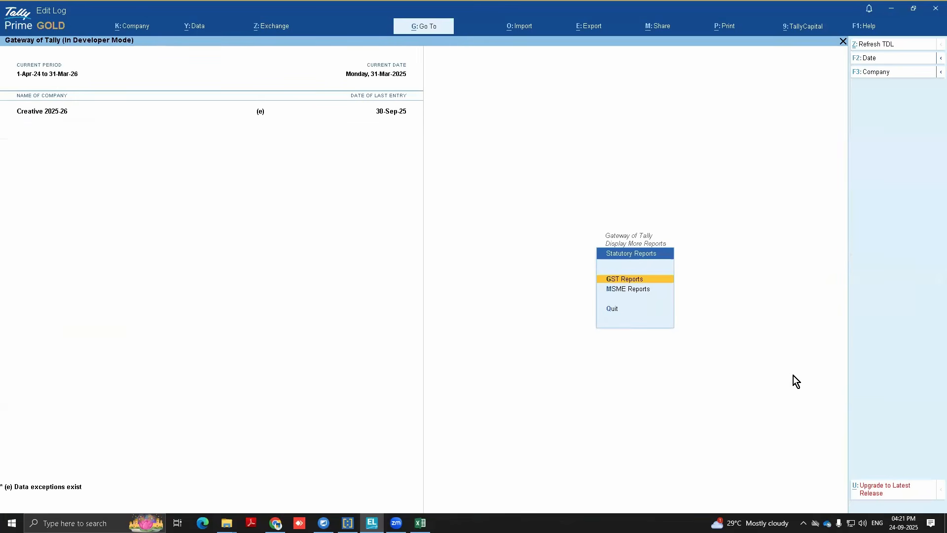
key("Return")
key("Down")
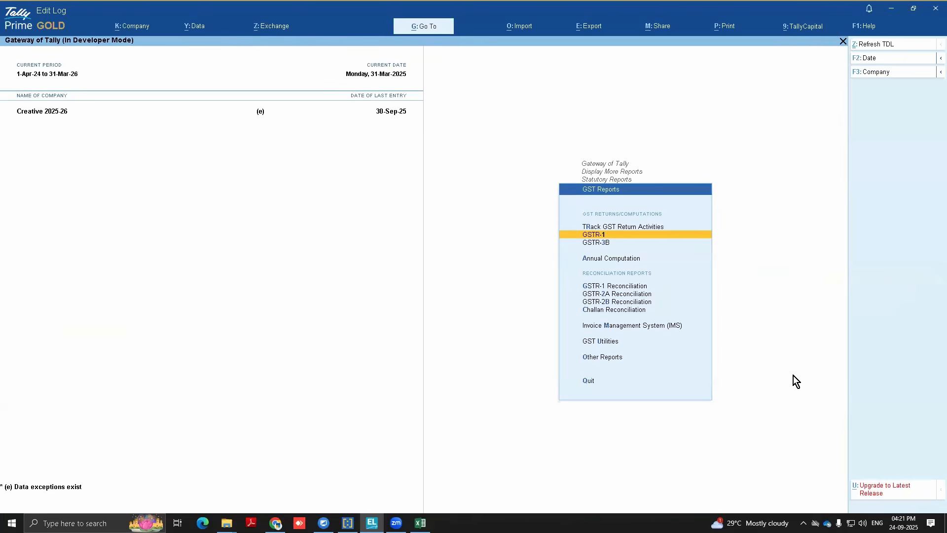
key("Down")
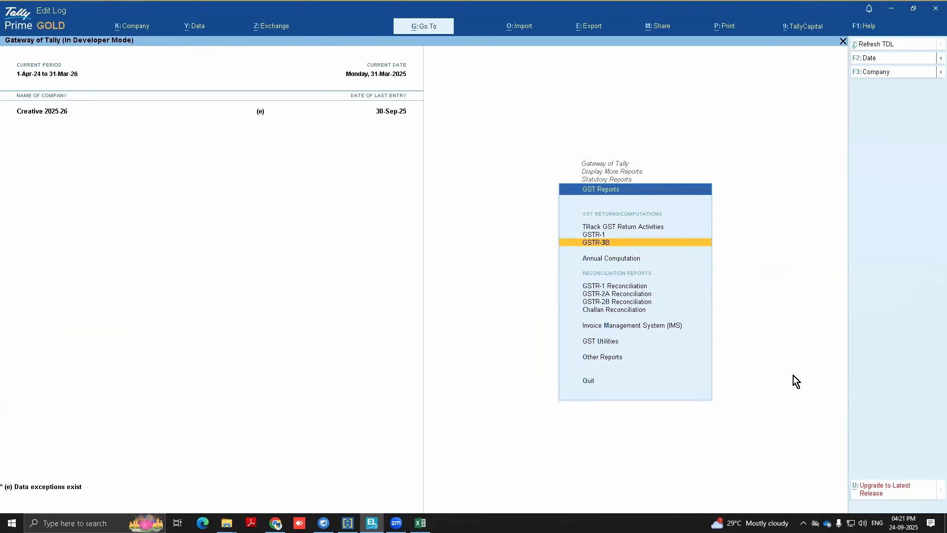
key("Return")
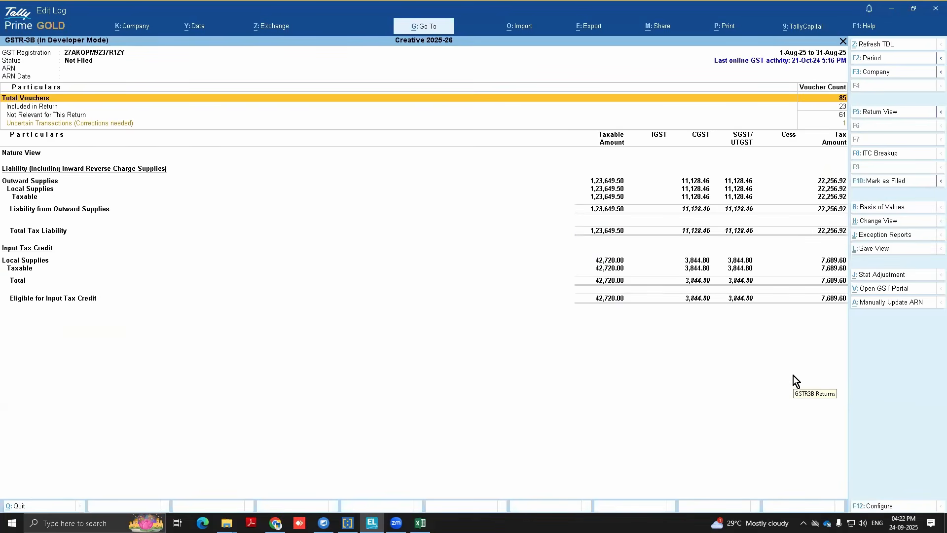
key("Down")
key("Down")
key("Down")
key("Down")
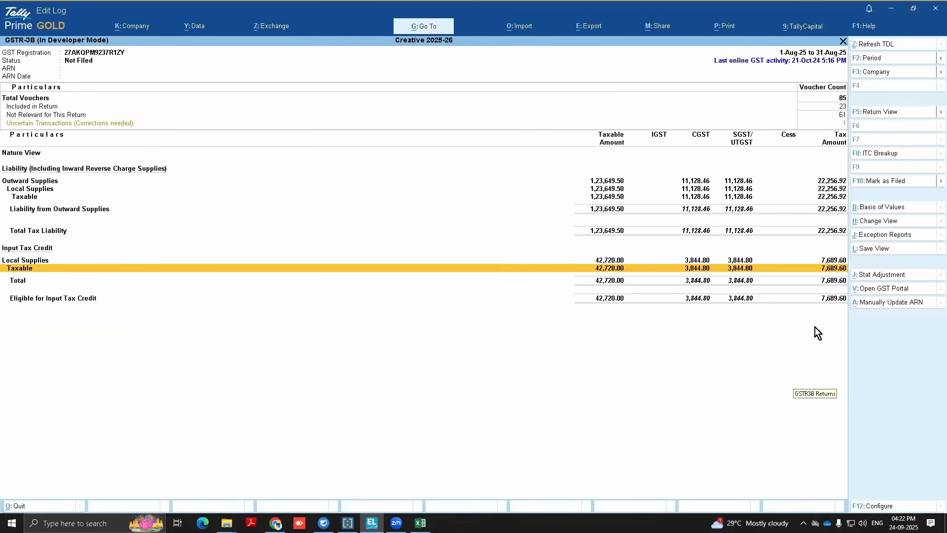
left_click(891, 116)
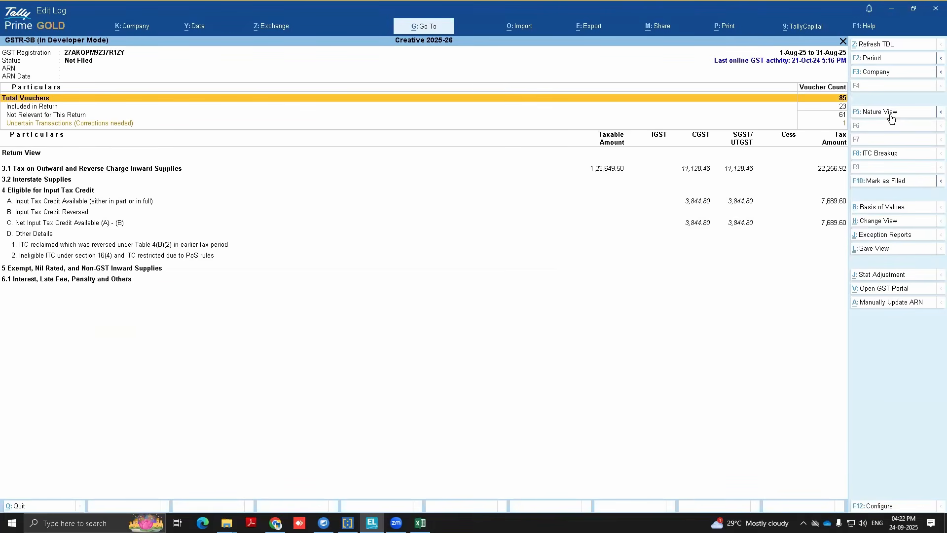
left_click(890, 116)
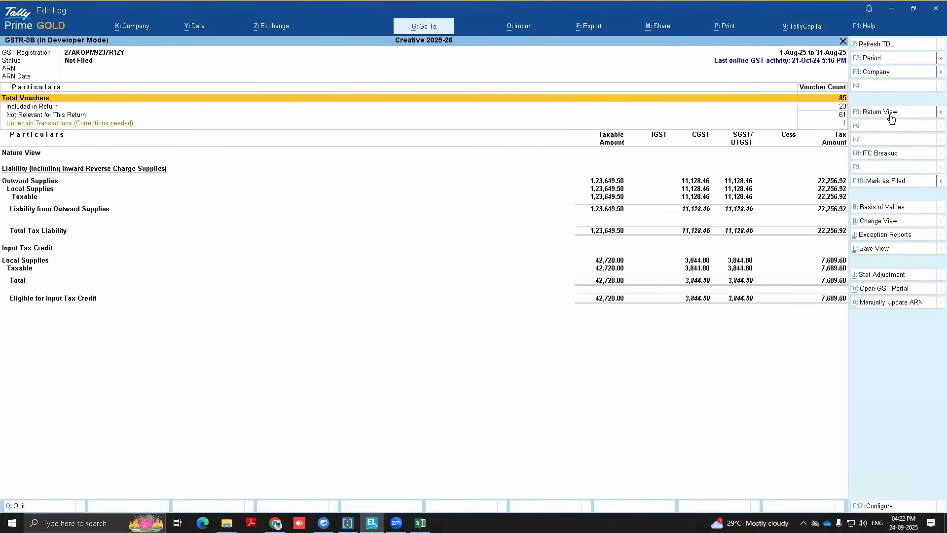
key("alt+F5")
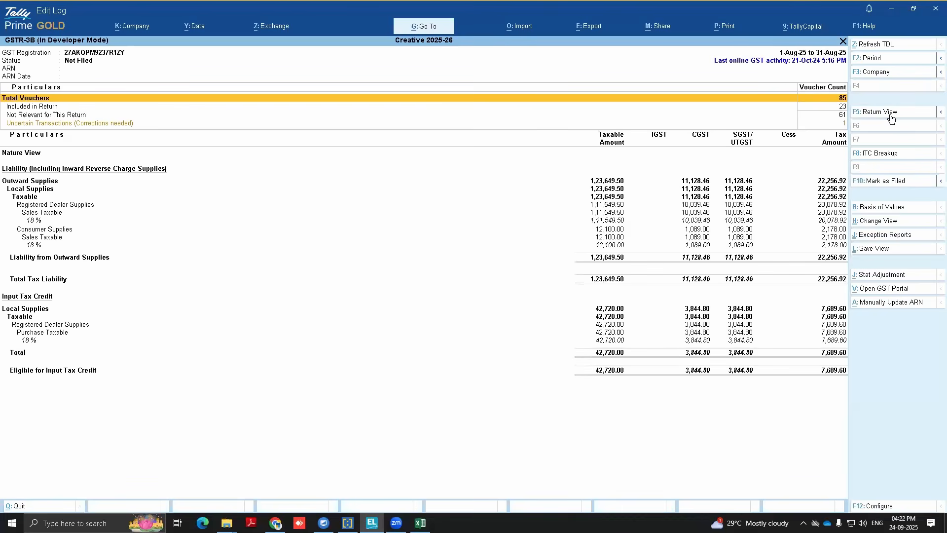
Set the GSTR-3B period to 1-4-2025 through 31-3-2026.
key("F2")
type("1.4.24")
key("Return")
type("31.3.")
key("Escape")
key("BackSpace")
type("1.4.25")
key("Return")
type("31.3.26")
key("Return")
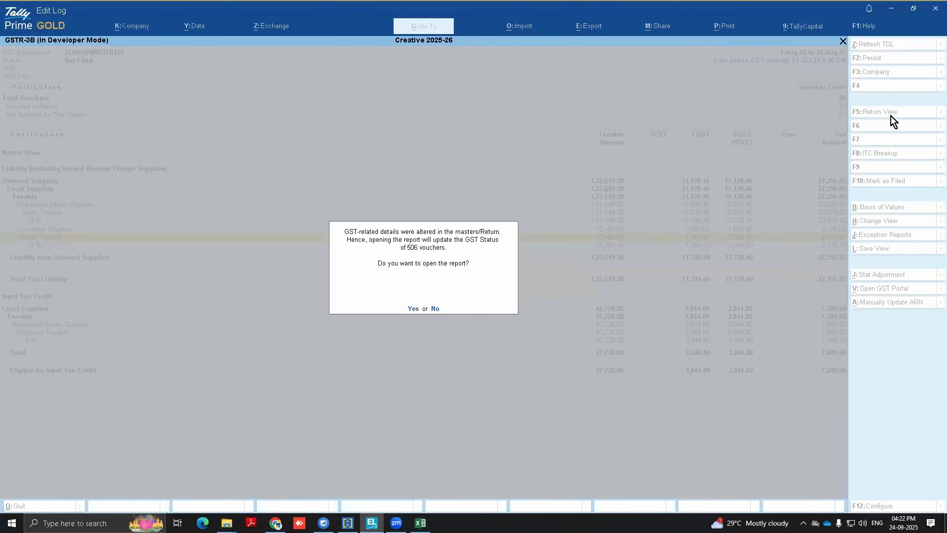
Reopen GSTR-3B and drill into the eight input-credit Local Supplies purchase vouchers.
key("n")
key("Return")
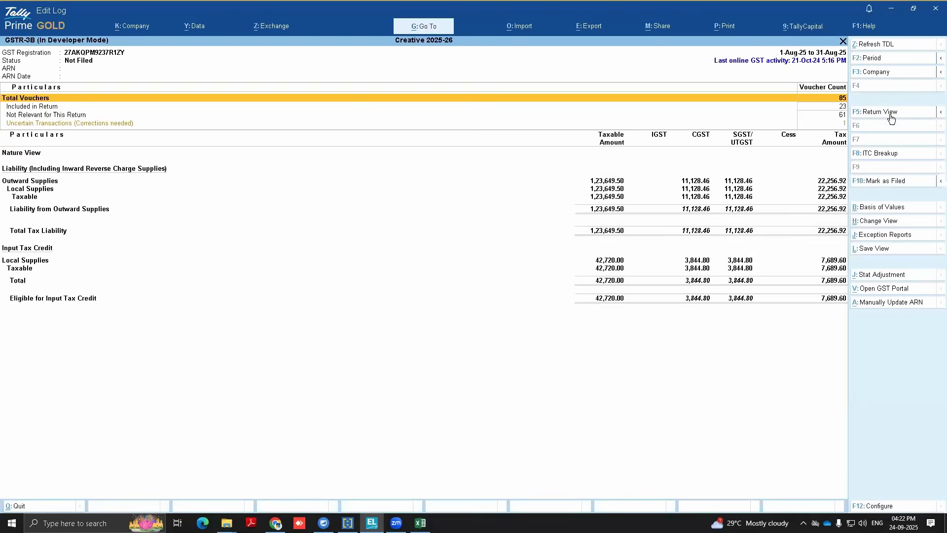
key("Down")
key("Down")
key("Down")
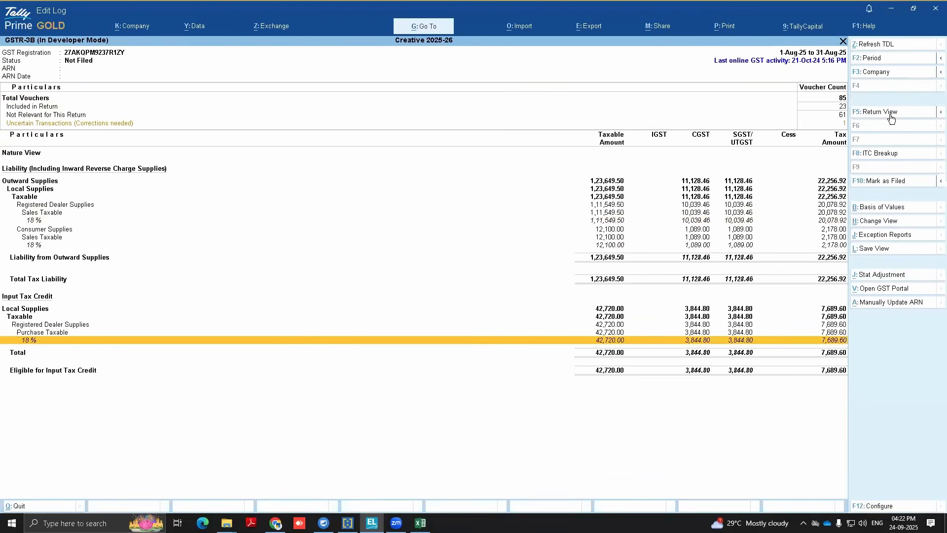
key("Up")
key("Up")
key("Up")
key("Up")
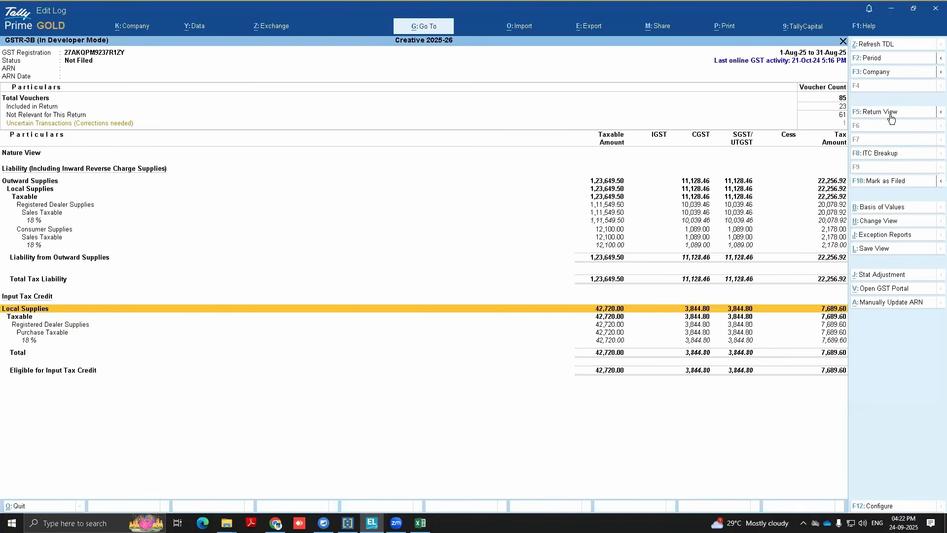
key("Return")
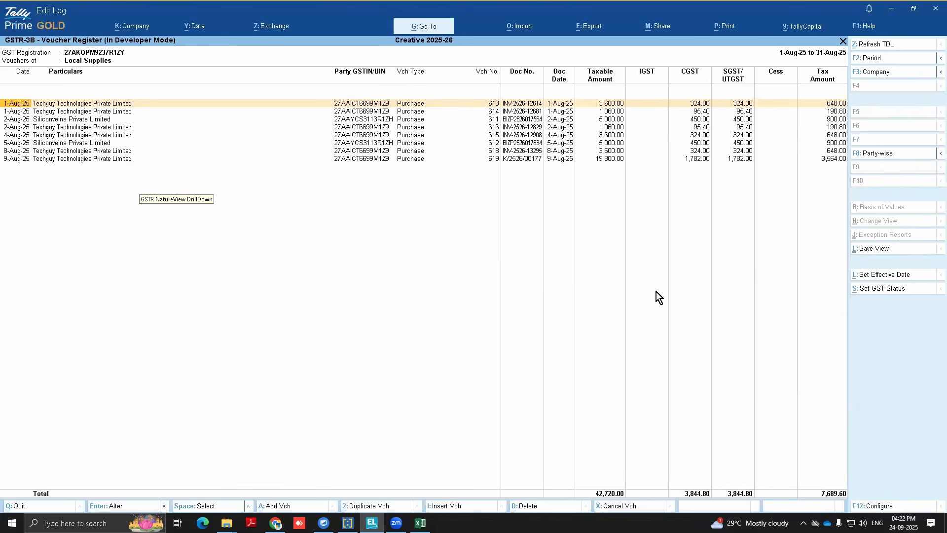
Summarise local purchases party-wise, stock item-wise, then ledger-wise, and return to GSTR-3B.
left_click(874, 155)
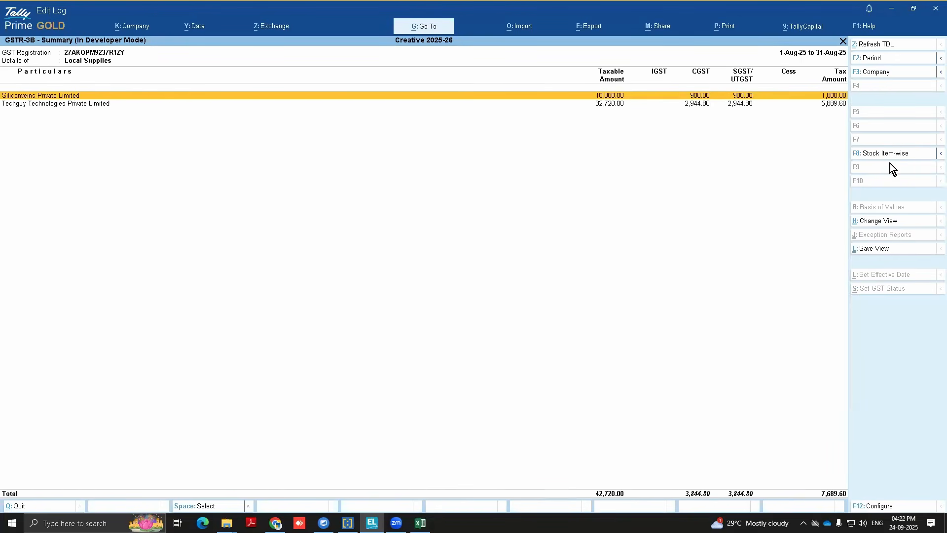
left_click(887, 154)
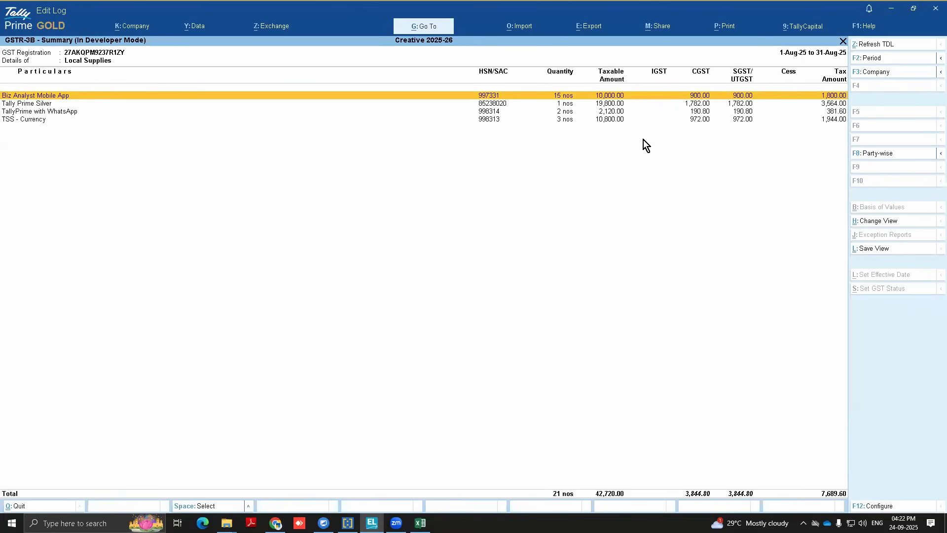
key("Down")
key("Down")
key("Down")
key("Up")
key("Up")
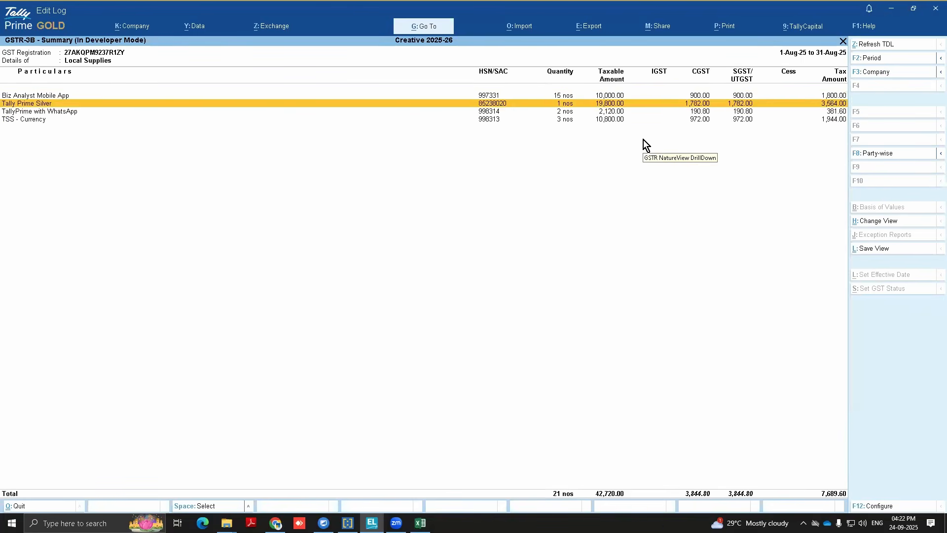
key("Up")
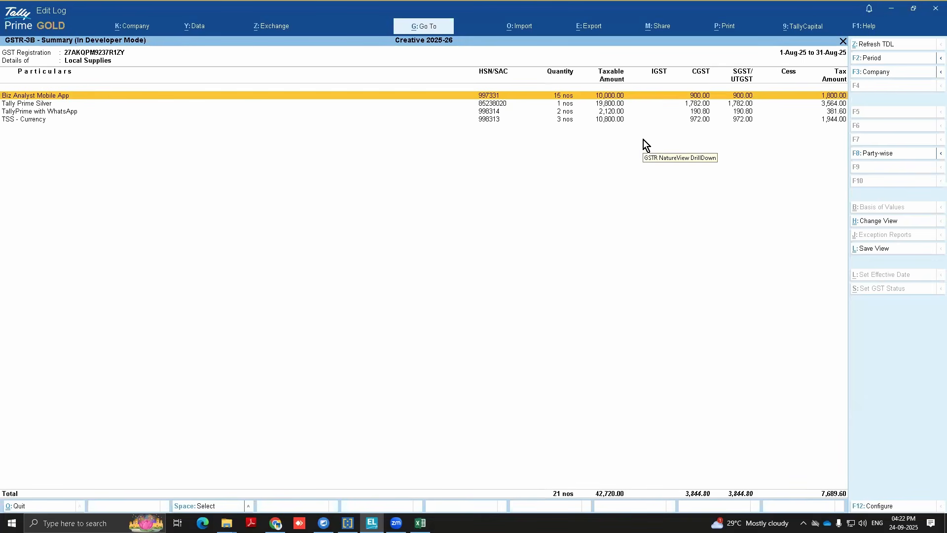
left_click(937, 158)
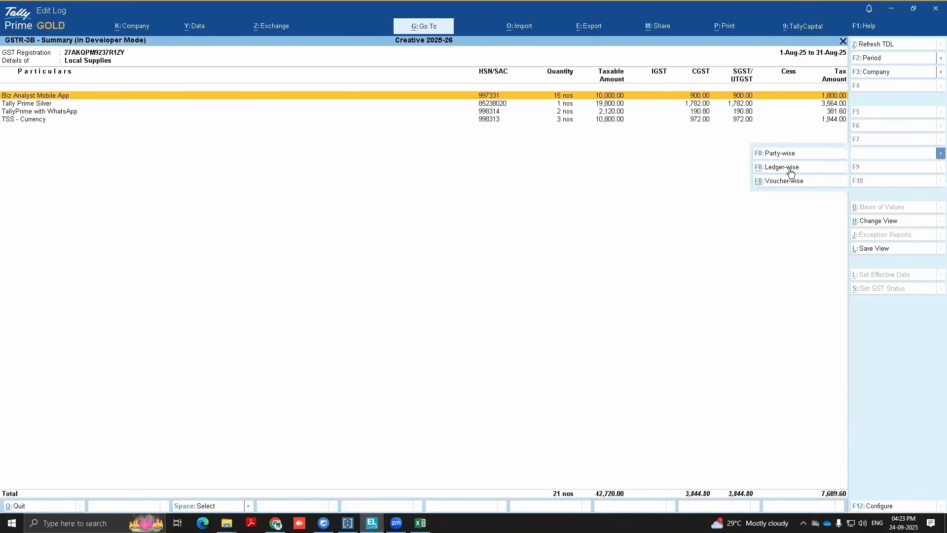
left_click(789, 169)
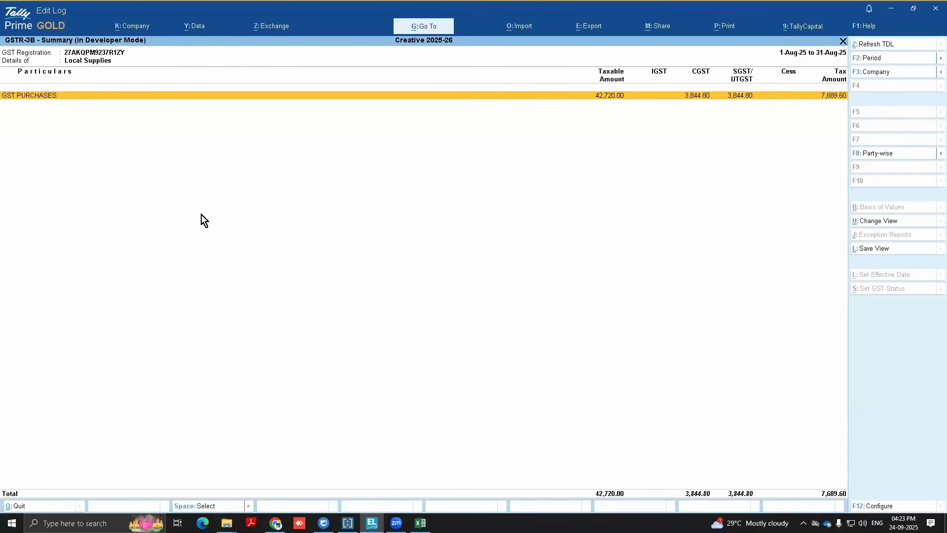
key("Escape")
key("Up")
key("Up")
key("Up")
key("Up")
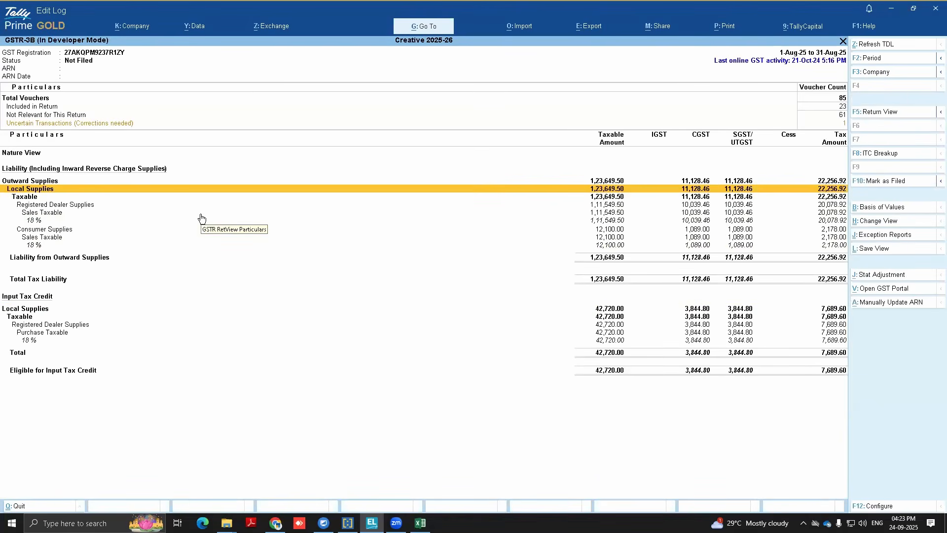
Show the outward Local Supplies vouchers ledger-wise, then return to GSTR-3B.
key("Return")
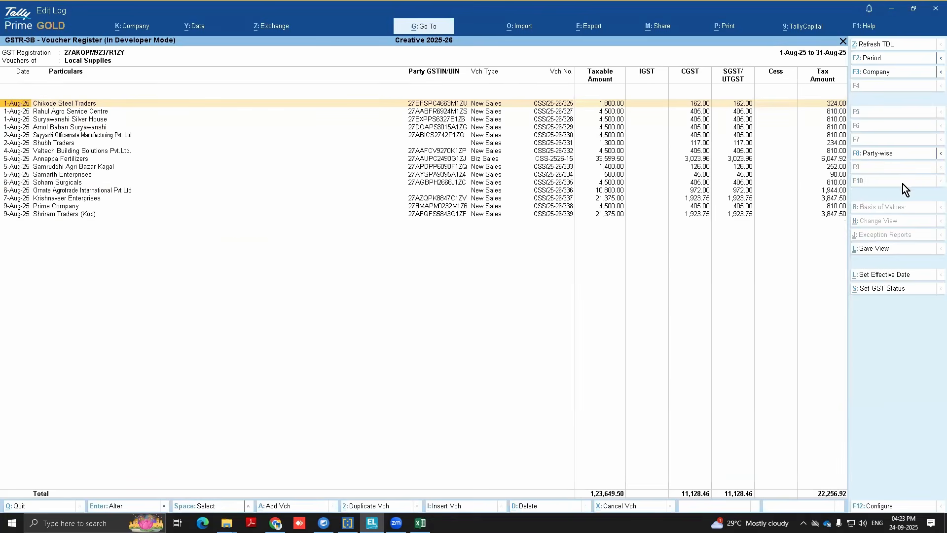
left_click(940, 153)
left_click(784, 167)
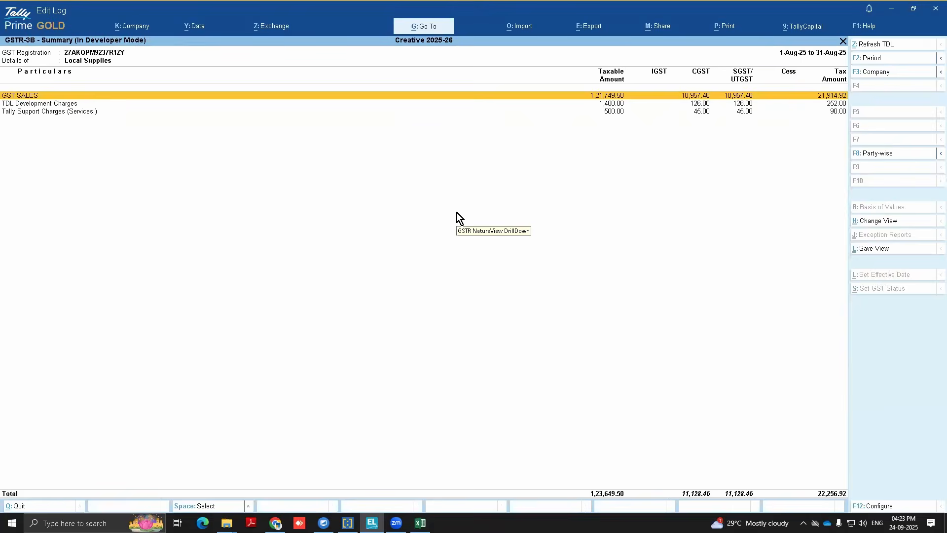
key("Down")
key("Down")
key("Up")
key("Up")
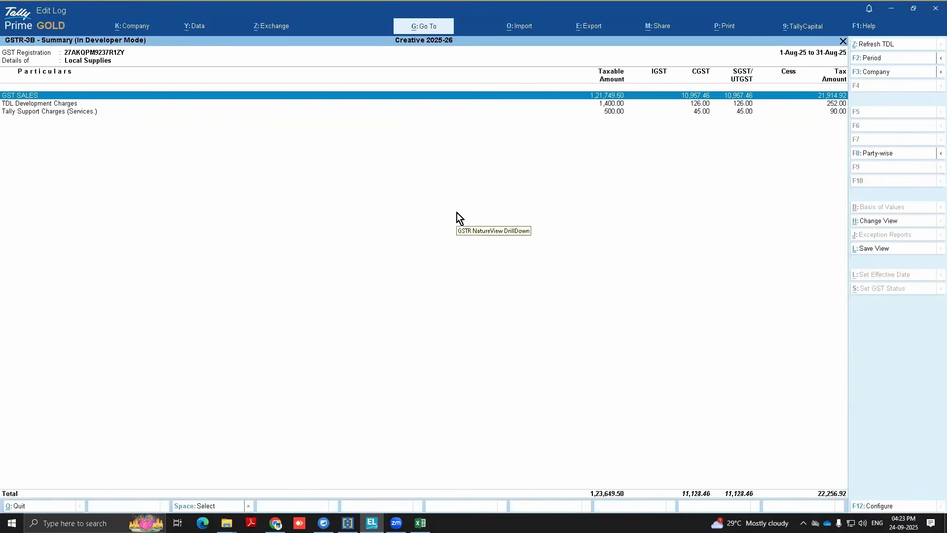
key("Down")
key("Down")
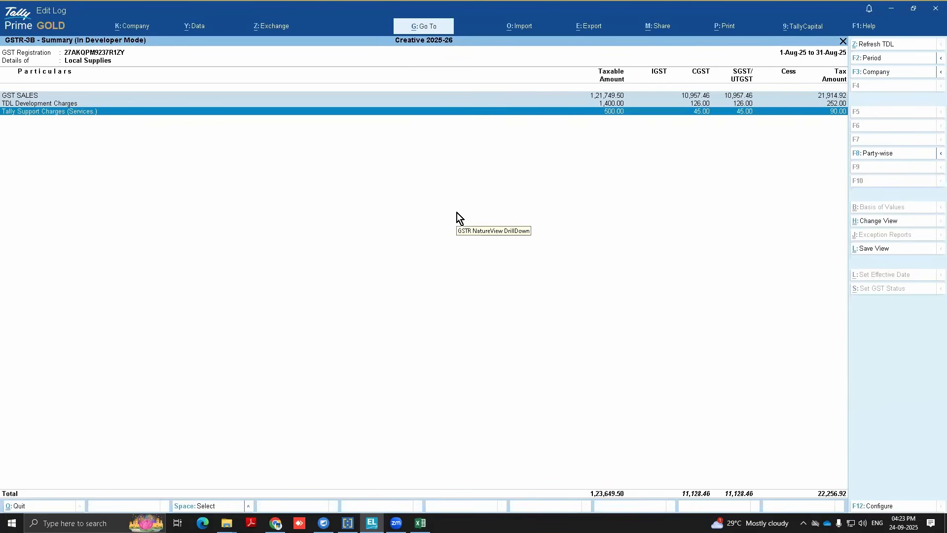
key("Up")
key("Up")
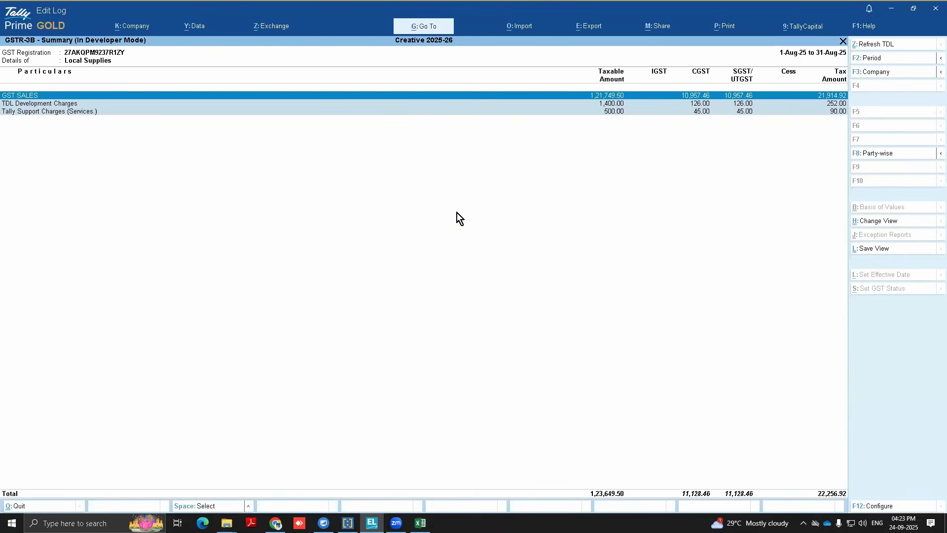
key("Escape")
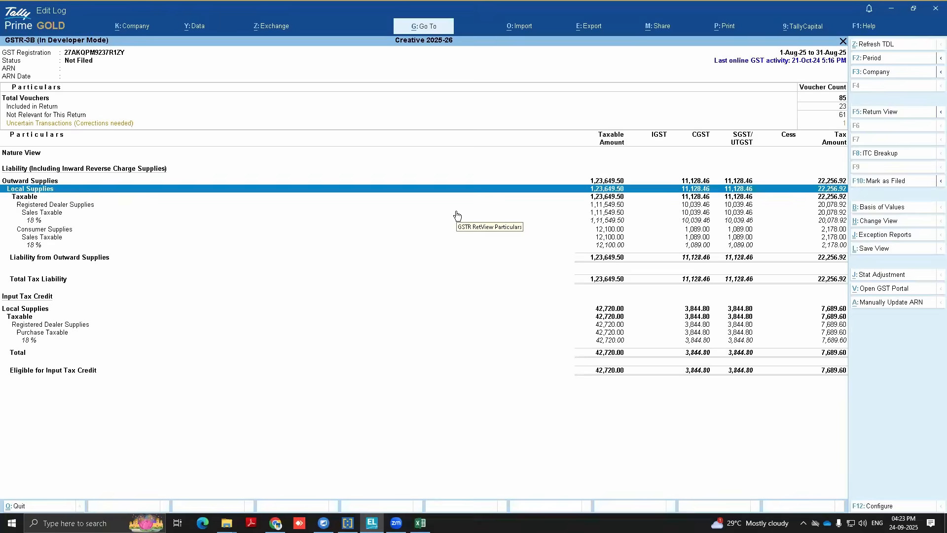
View the Registered Dealer Supplies vouchers ledger-wise and return to GSTR-3B.
key("Down")
key("Down")
key("Down")
key("Down")
key("Down")
key("Down")
key("Down")
key("Down")
key("Down")
key("Down")
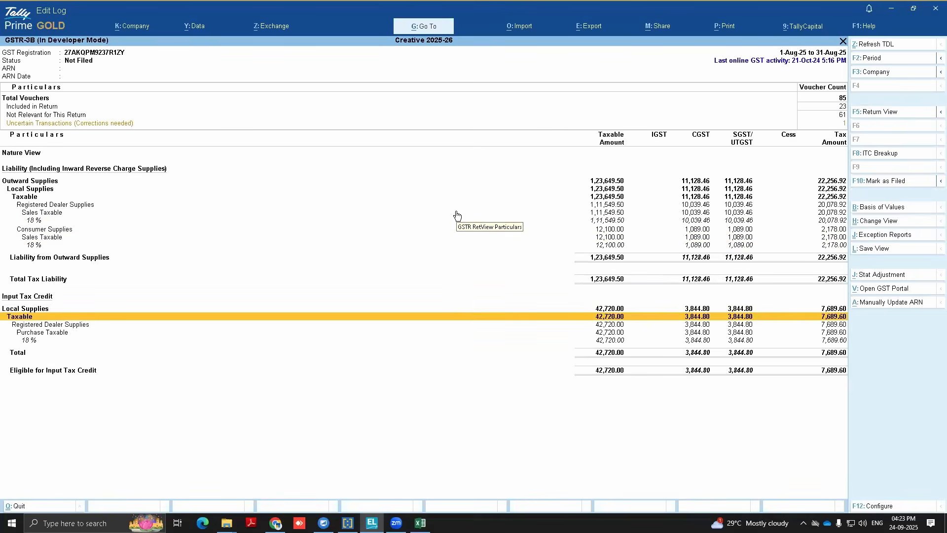
key("Up")
key("Up")
key("Up")
key("Up")
key("Up")
key("Up")
key("Up")
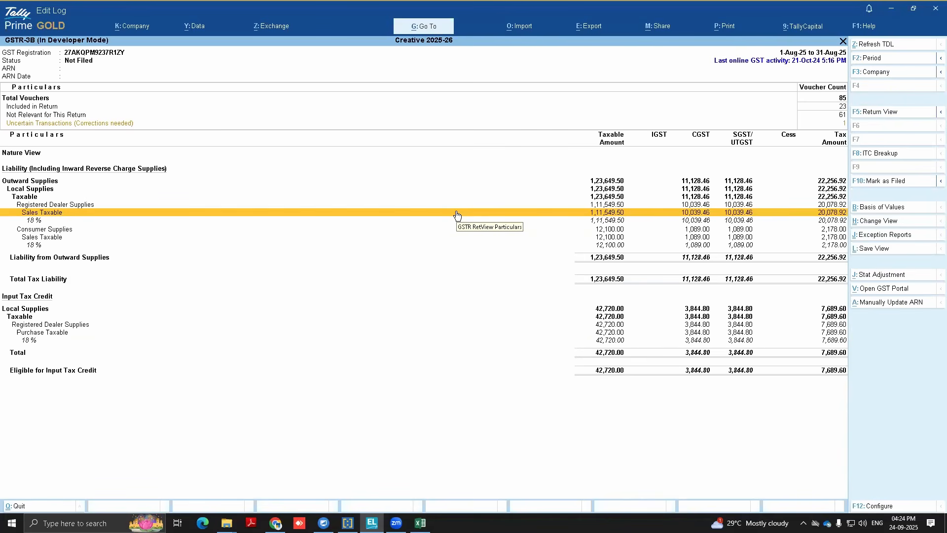
key("Up")
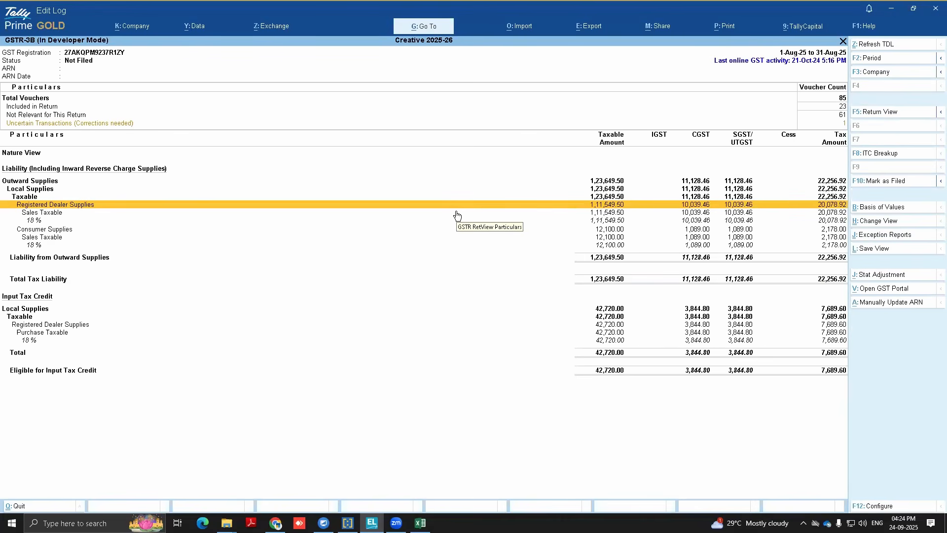
key("Down")
key("Down")
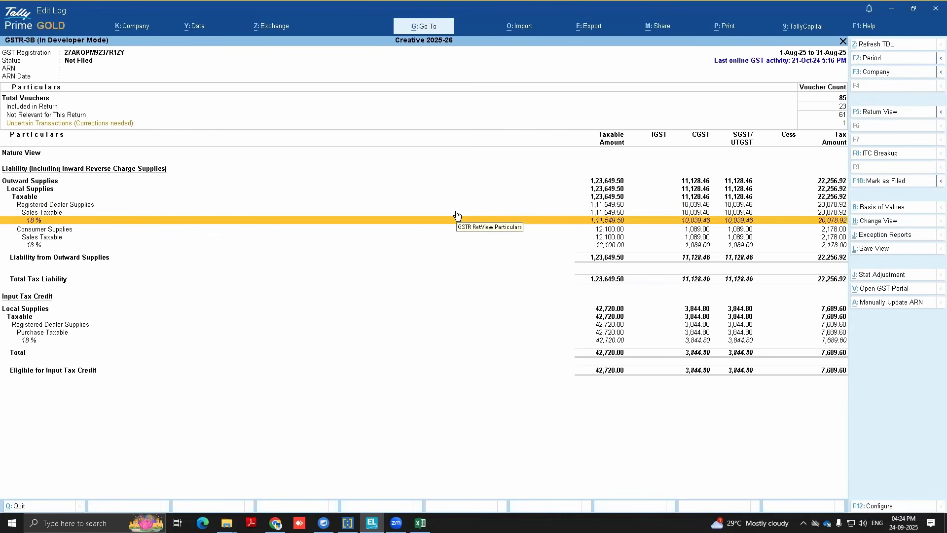
key("Up")
key("Up")
key("Up")
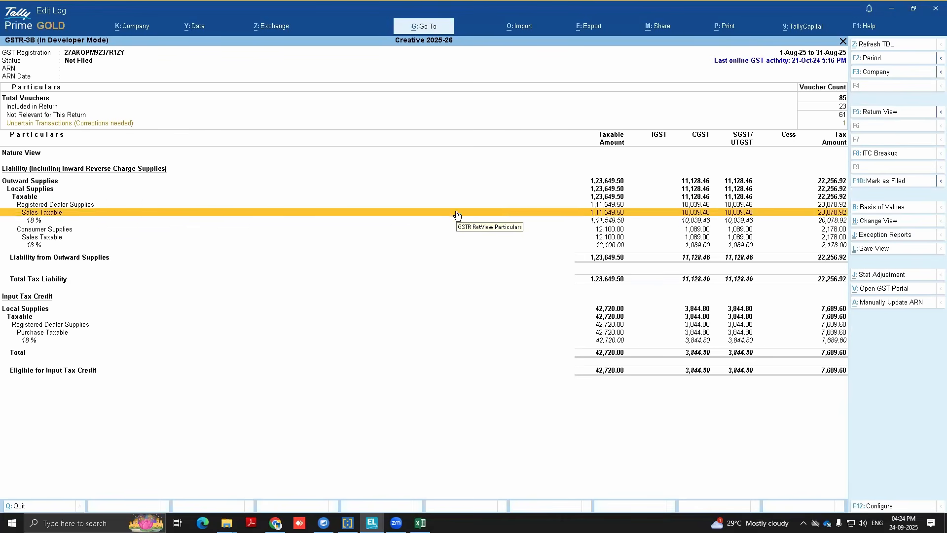
key("Down")
key("Return")
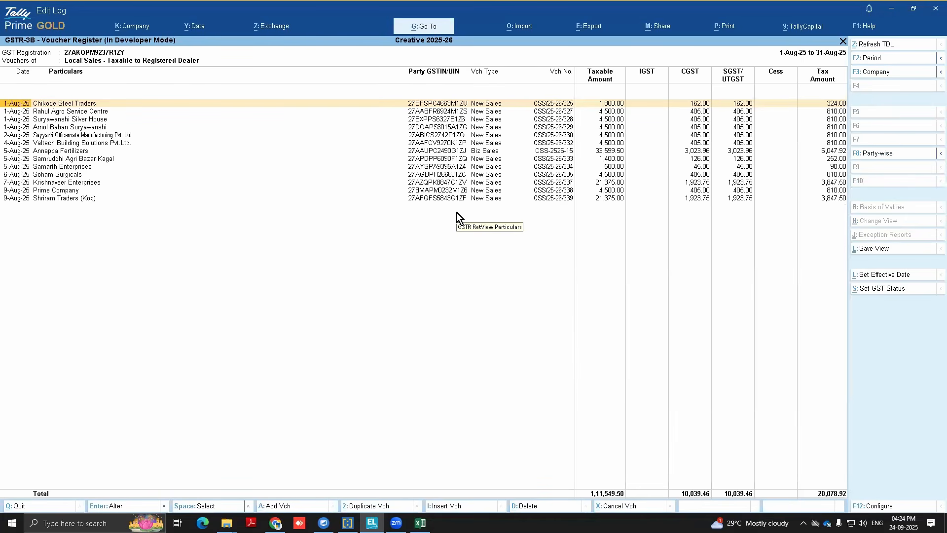
left_click(935, 153)
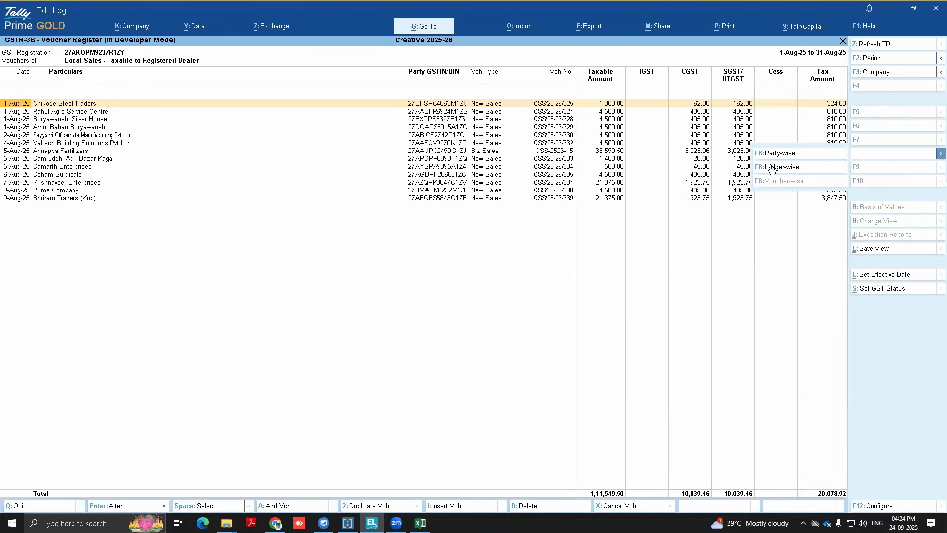
left_click(781, 167)
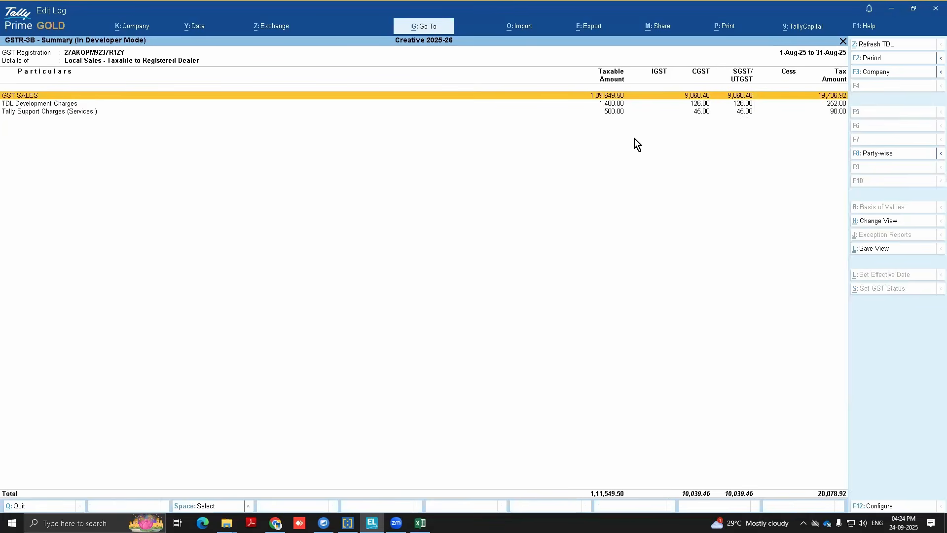
key("Escape")
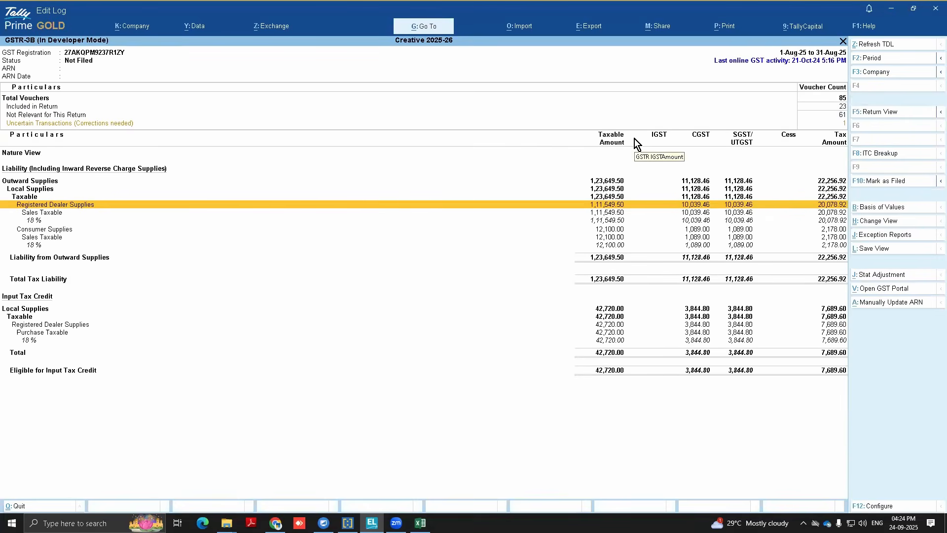
Open the Outward Supplies voucher register, then close GSTR-3B back to Display More Reports.
key("Up")
key("Up")
key("Up")
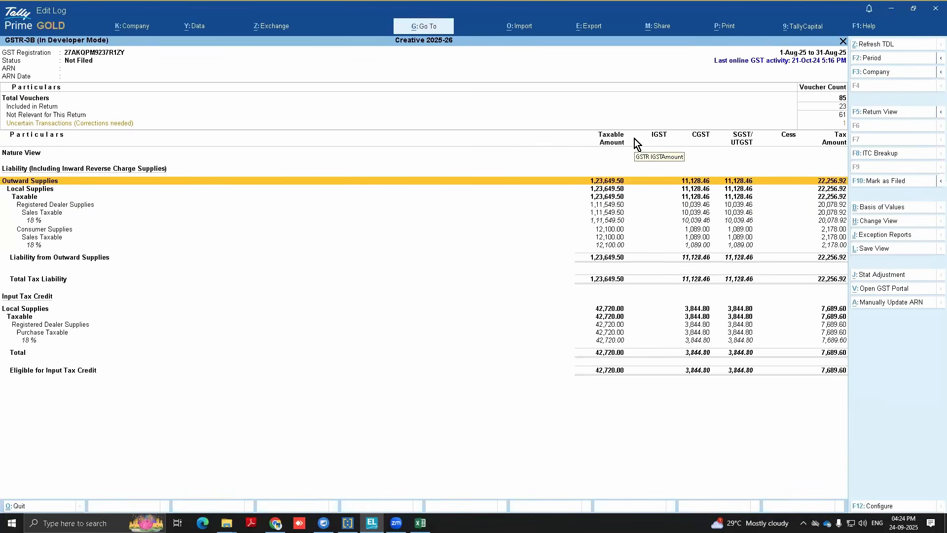
key("Down")
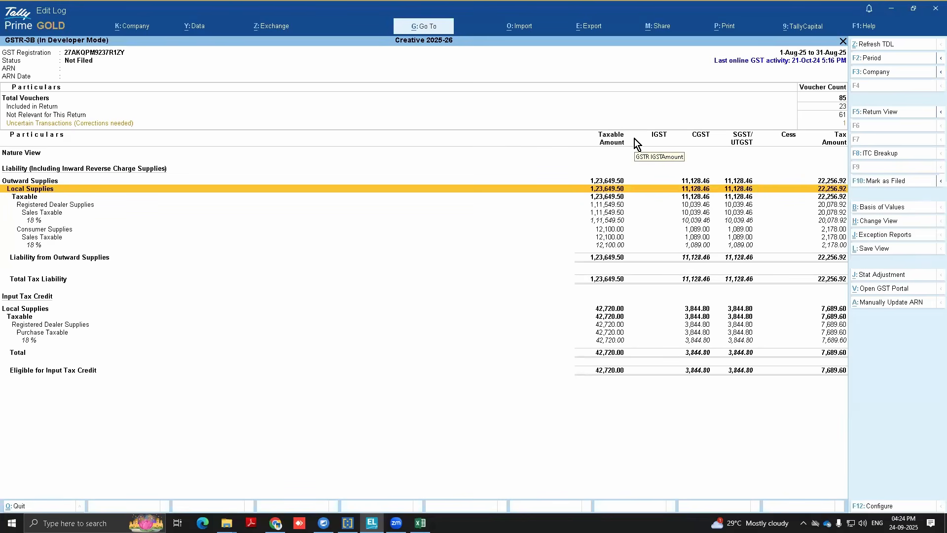
key("Up")
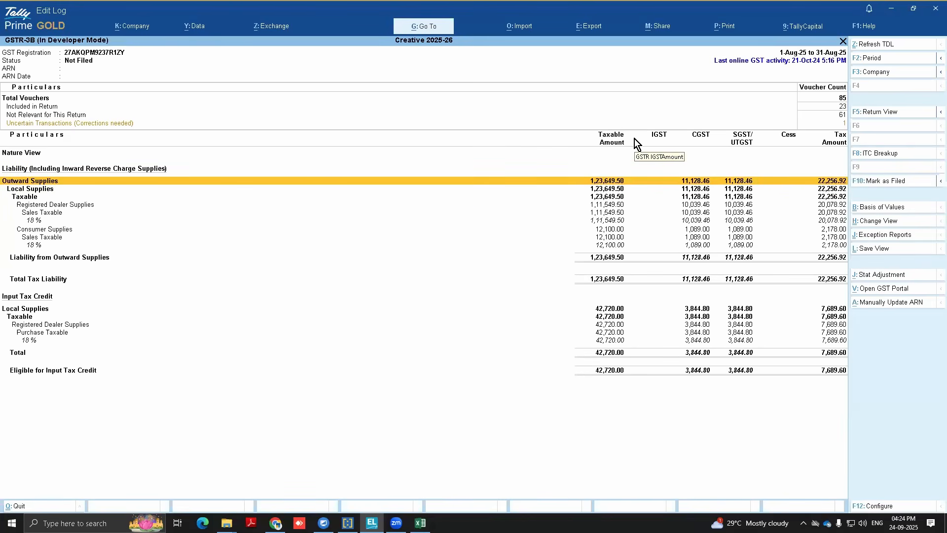
key("Return")
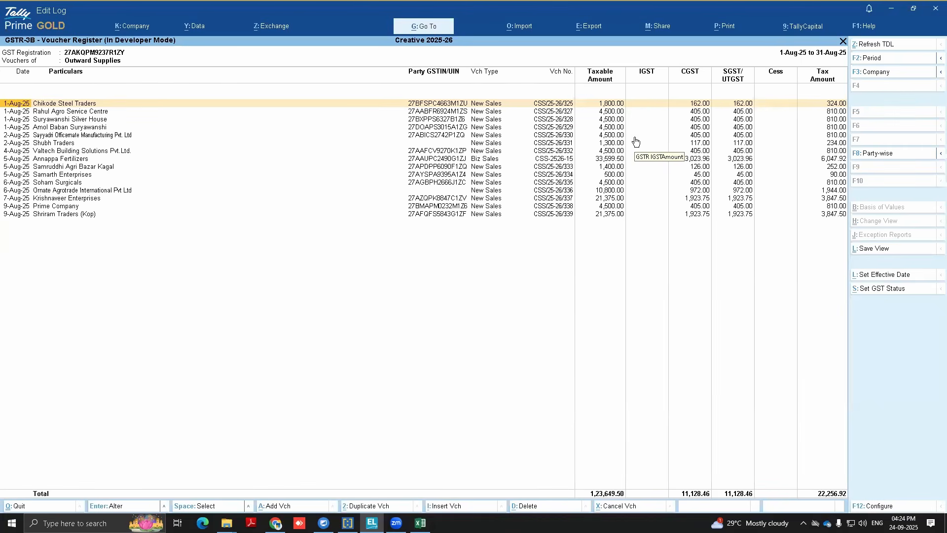
key("Escape")
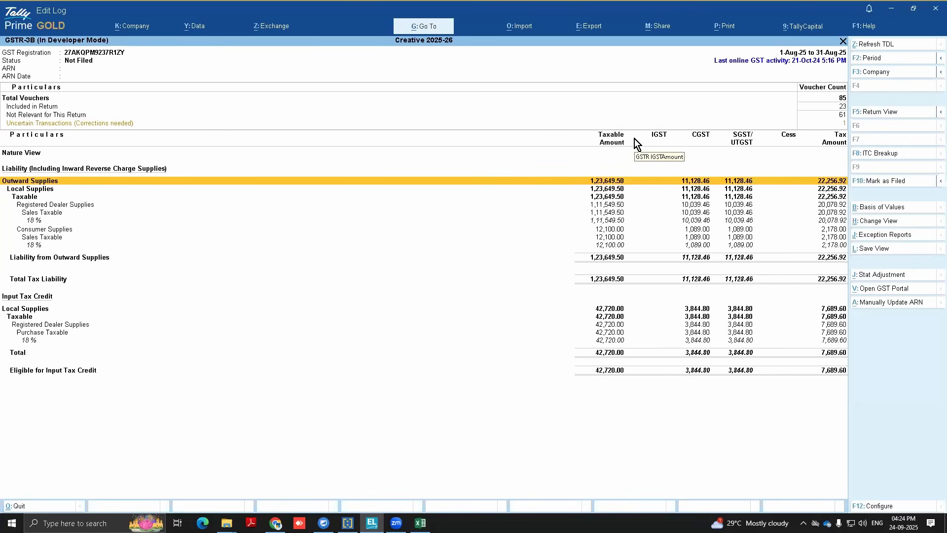
key("Return")
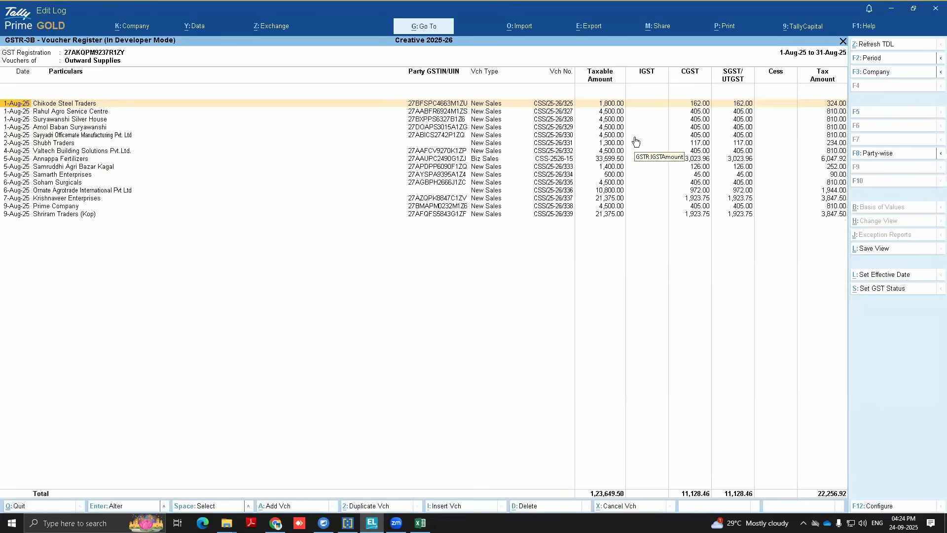
left_click(939, 154)
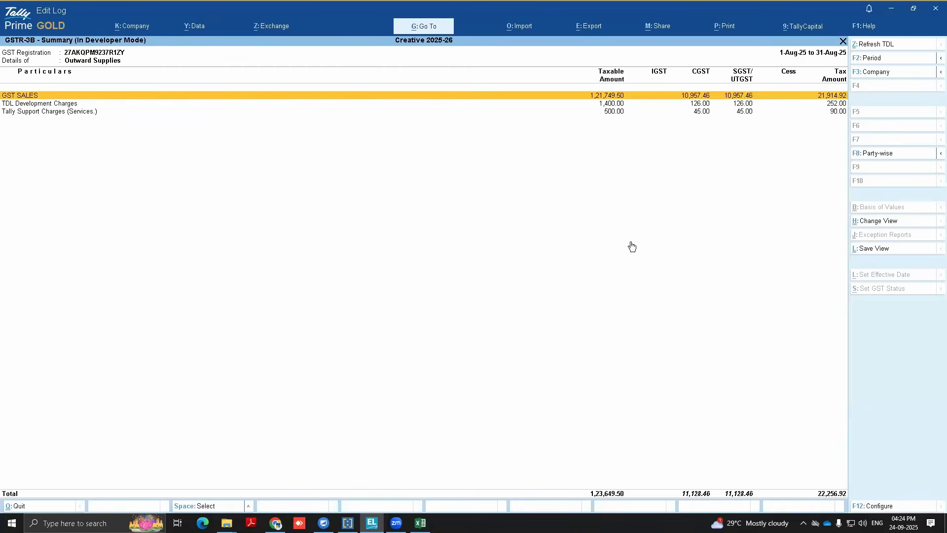
key("Escape")
key("Escape")
key("Escape")
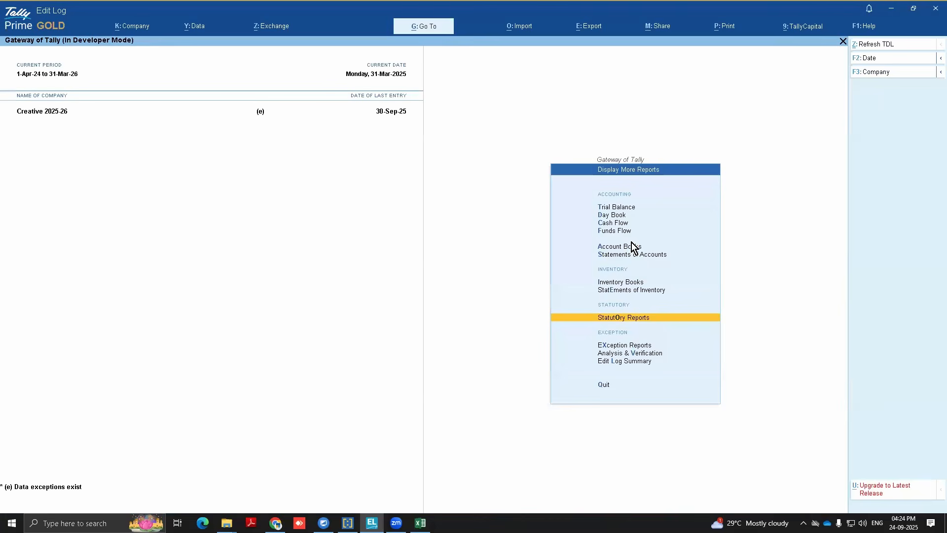
key("Escape")
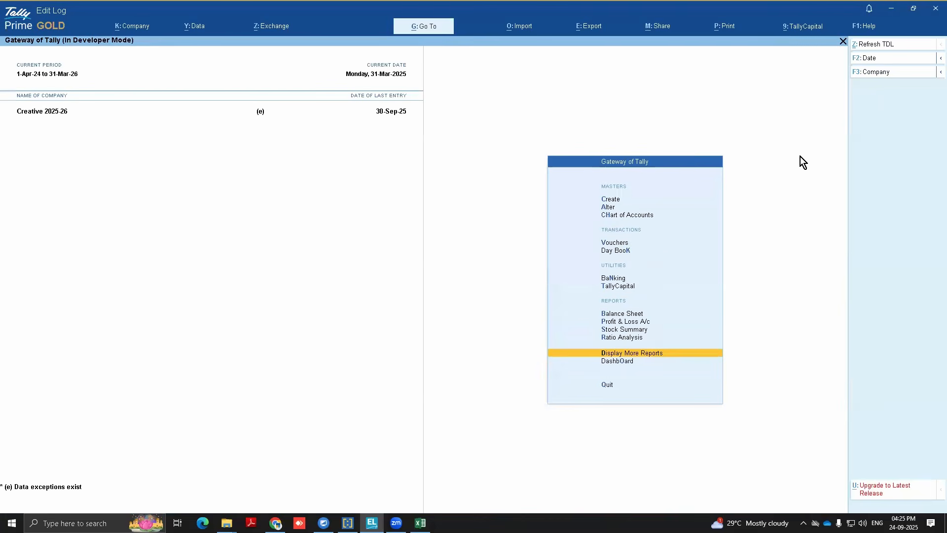
Start a new ledger named Rent Rcm under Indirect Expenses.
key("Down")
key("Down")
key("Down")
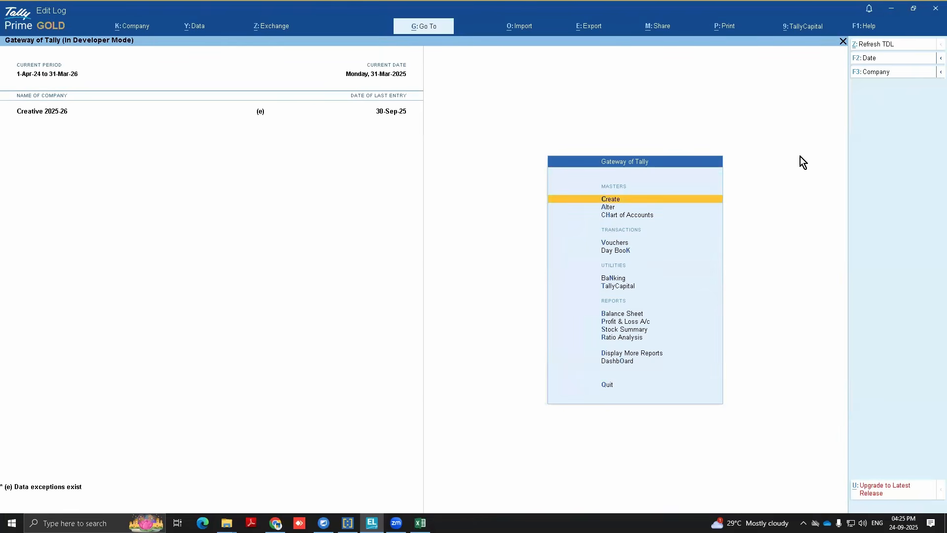
key("Return")
key("Down")
key("Return")
type("Rent Rcm")
key("Return")
key("Return")
key("Return")
key("Return")
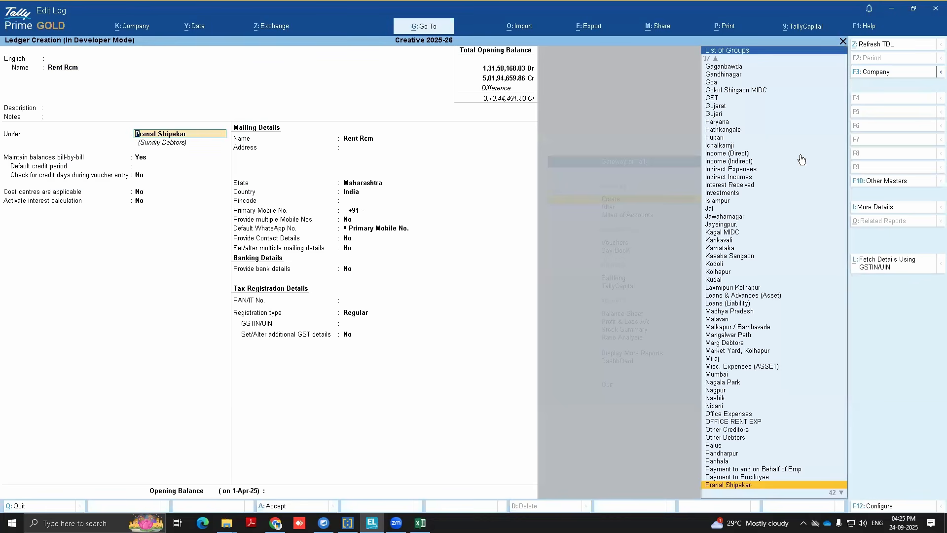
type("ind")
key("Return")
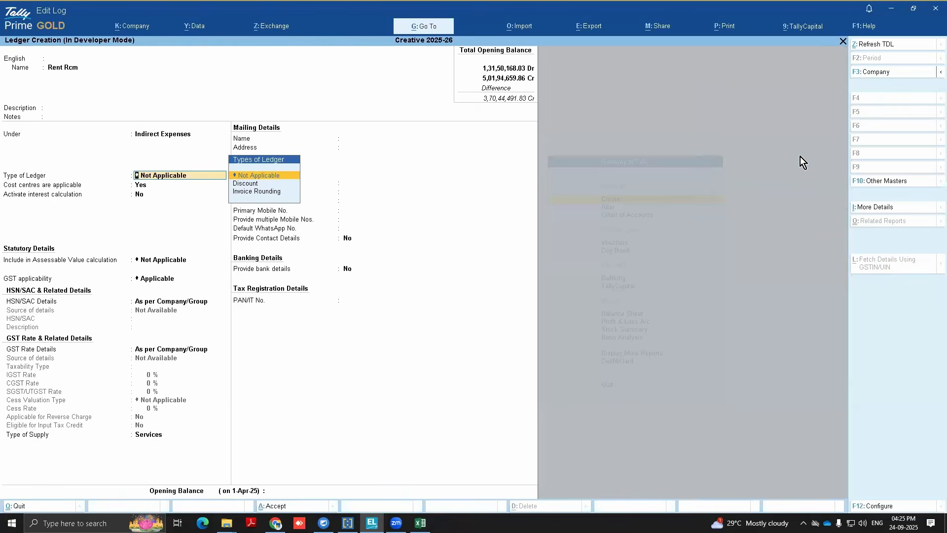
key("Return")
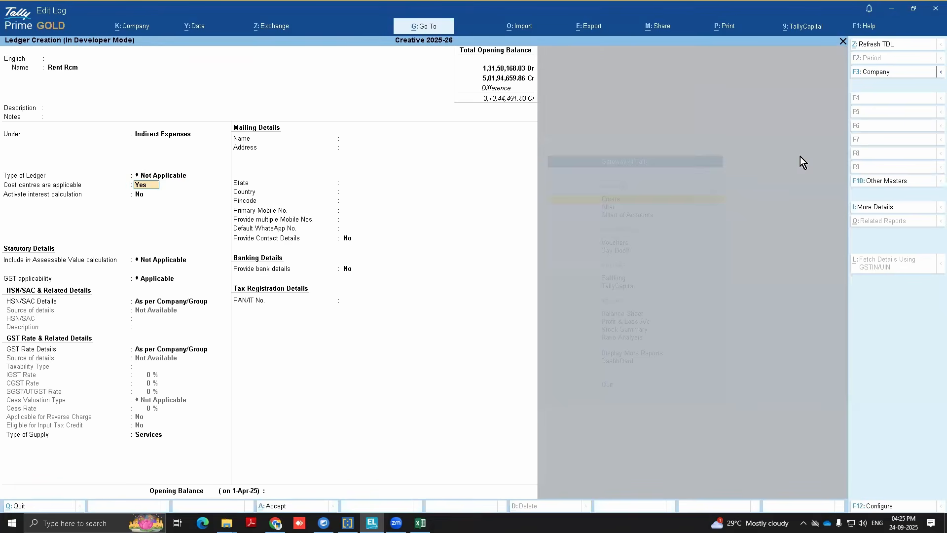
key("Return")
key("Return")
key("Return")
key("Return")
key("Return")
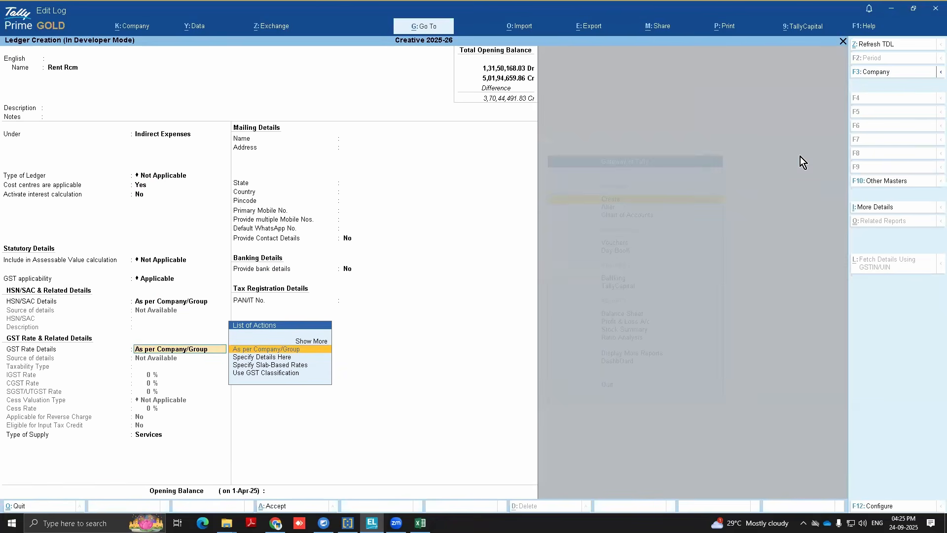
Give Rent Rcm taxable 18% IGST with reverse charge and input credit, and save it.
key("Down")
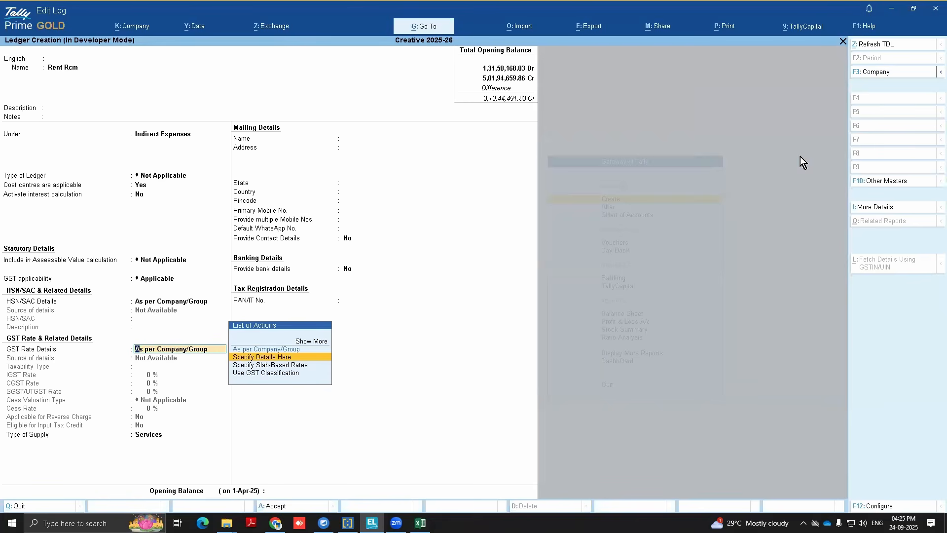
key("Return")
key("Return")
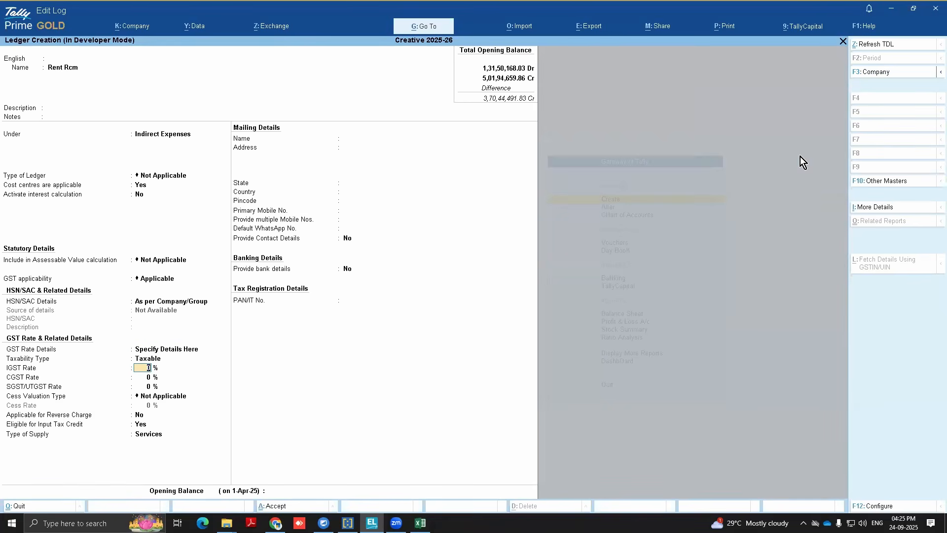
type("18")
key("Return")
key("Return")
key("Return")
key("Return")
type("y")
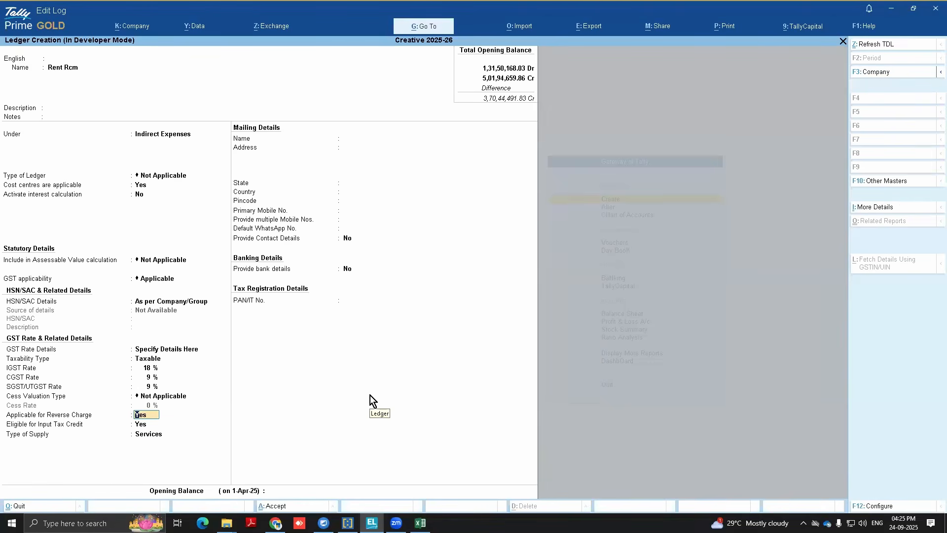
key("F12")
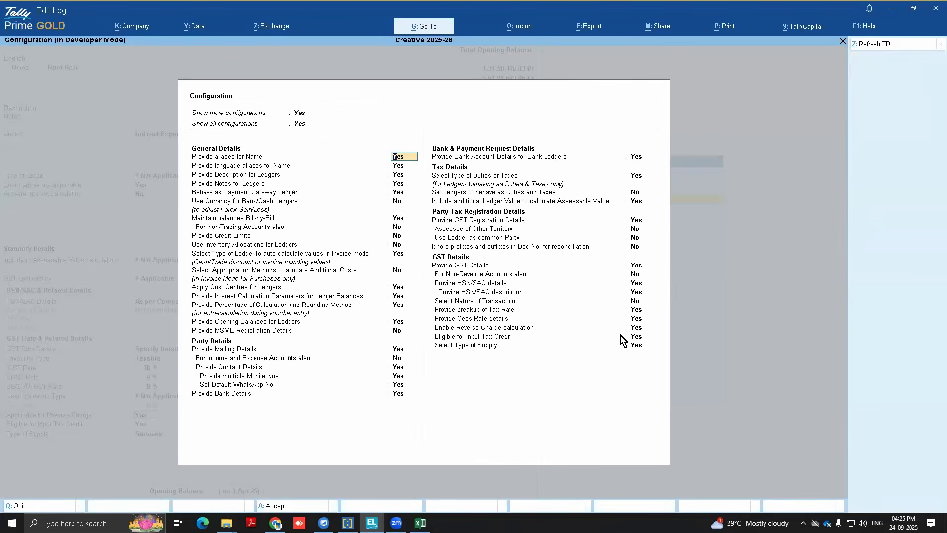
key("Escape")
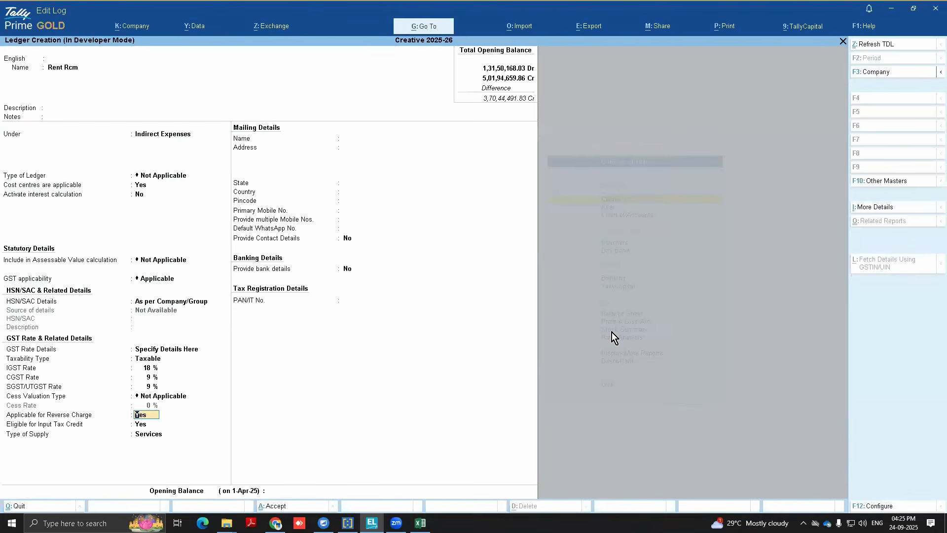
key("Return")
key("ctrl")
key("ctrl+a")
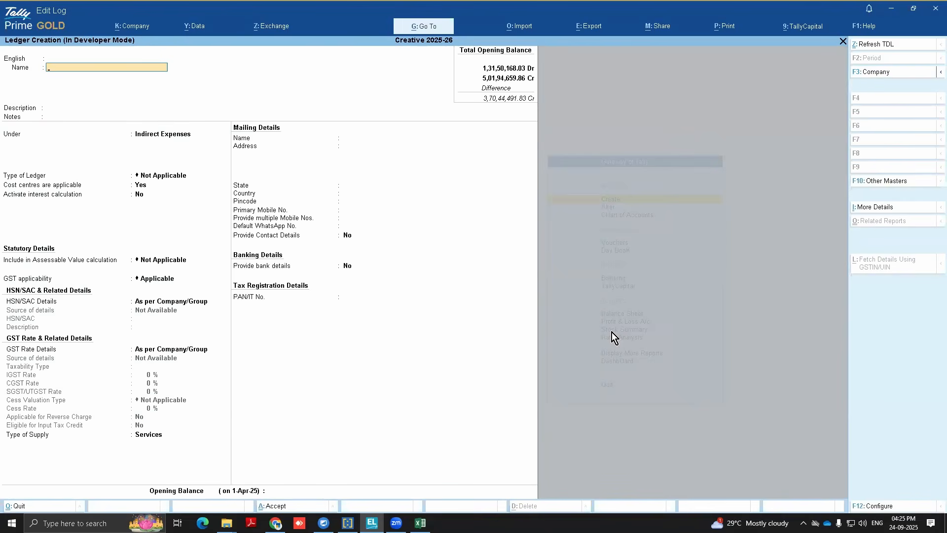
key("Escape")
key("Escape")
key("Down")
key("Down")
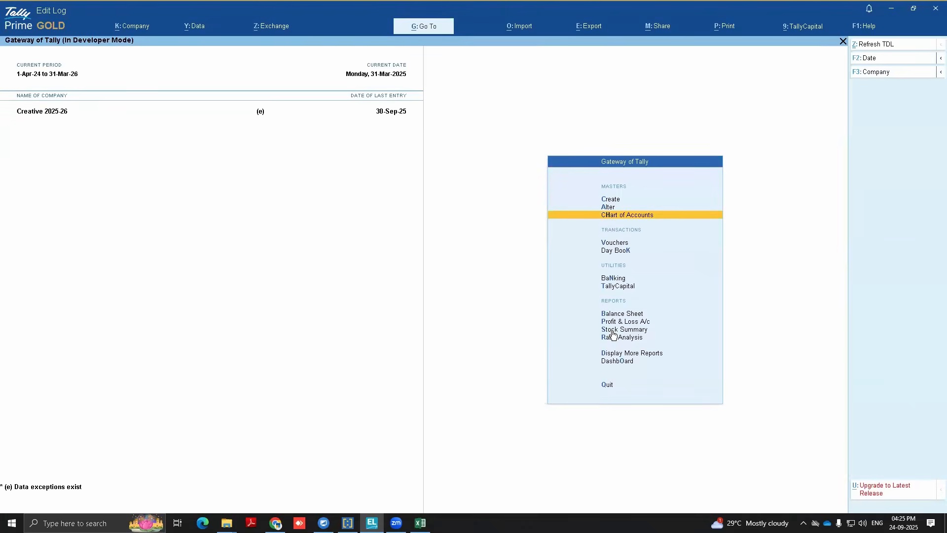
Start a Purchase voucher in Accounting Invoice mode with supplier invoice number 123.
key("v")
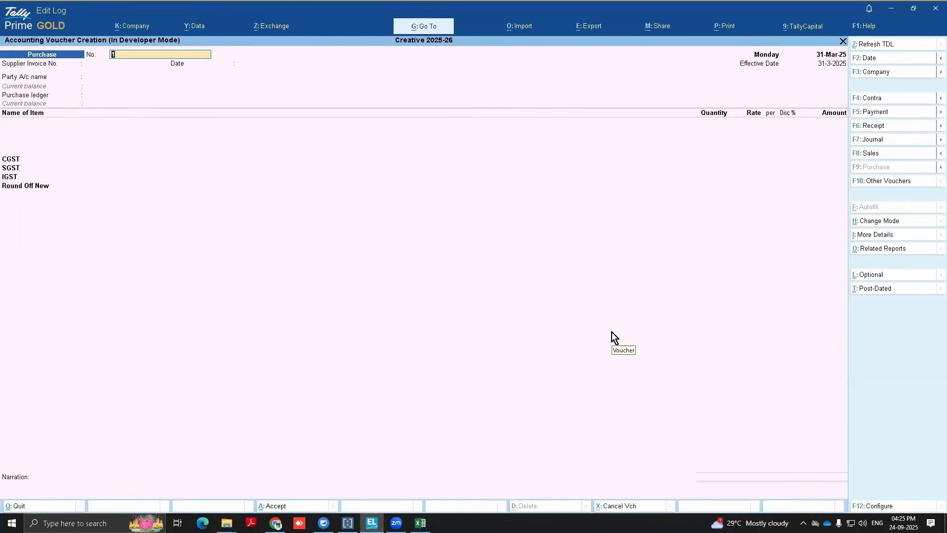
key("ctrl+h")
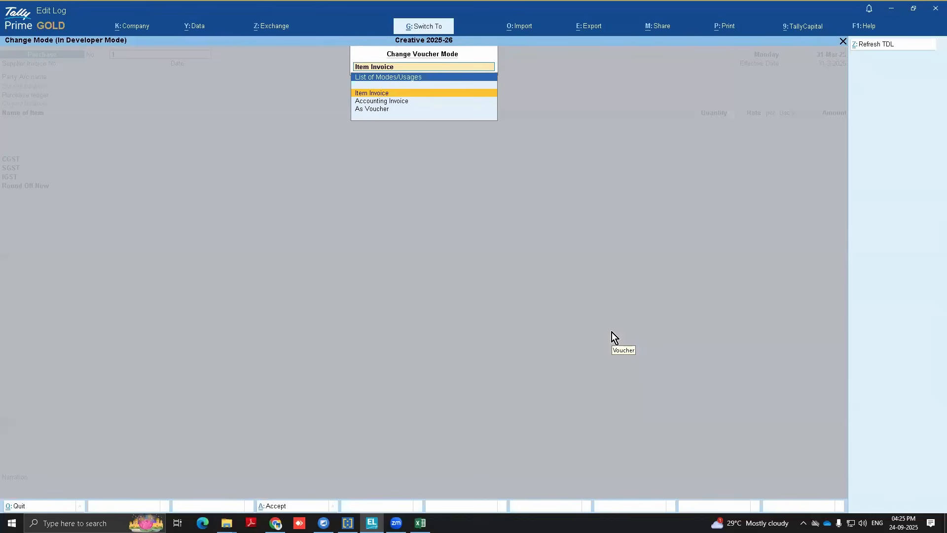
key("Down")
key("Return")
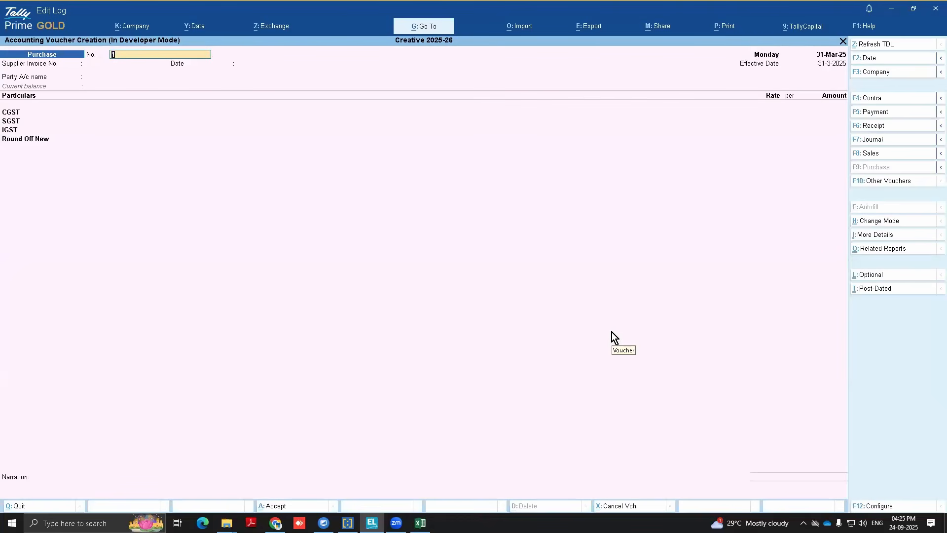
key("Return")
type("123")
key("Return")
key("Return")
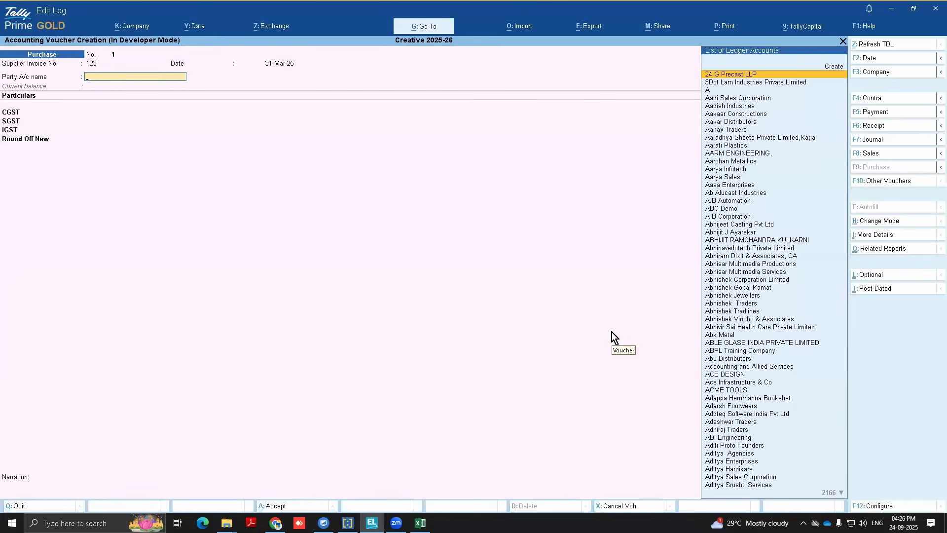
key("Return")
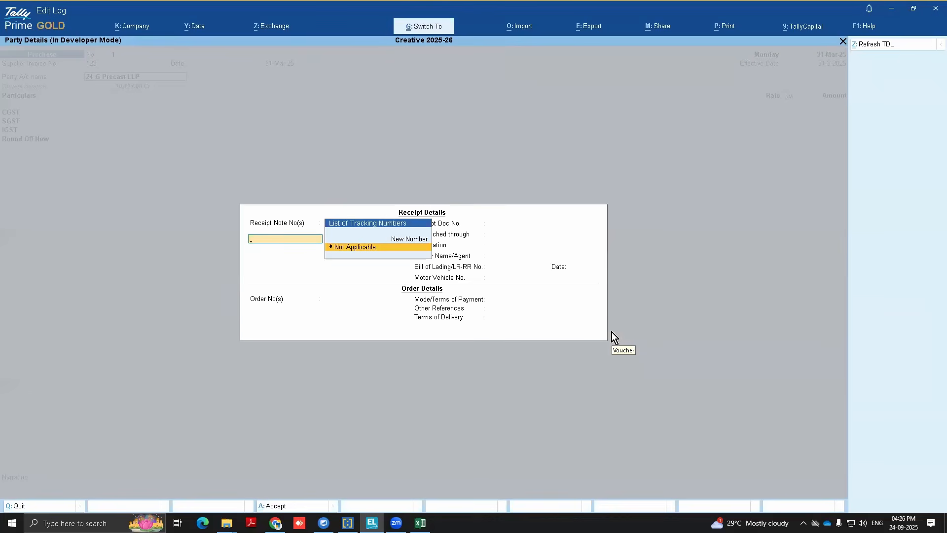
Select party 24 G Precast LLP and accept its party details.
left_click(611, 333)
key("Escape")
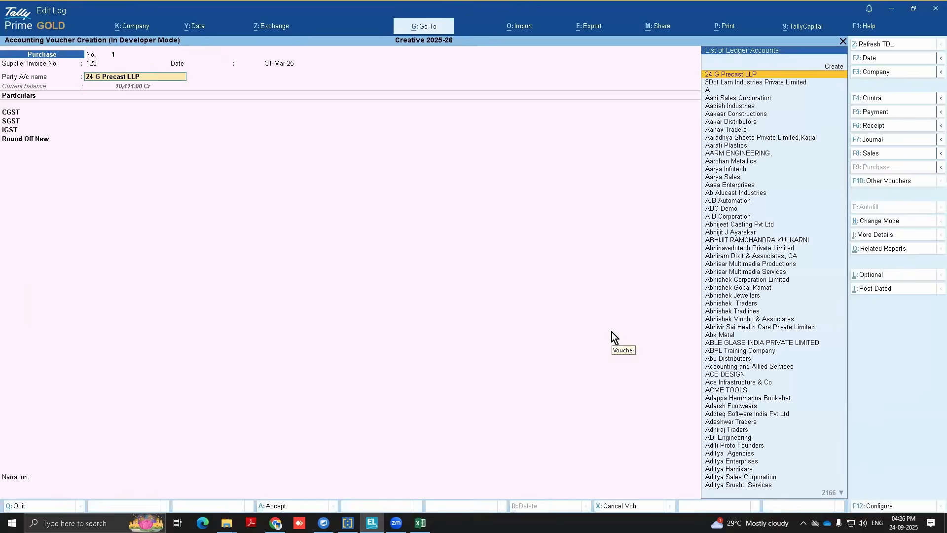
key("ctrl+Return")
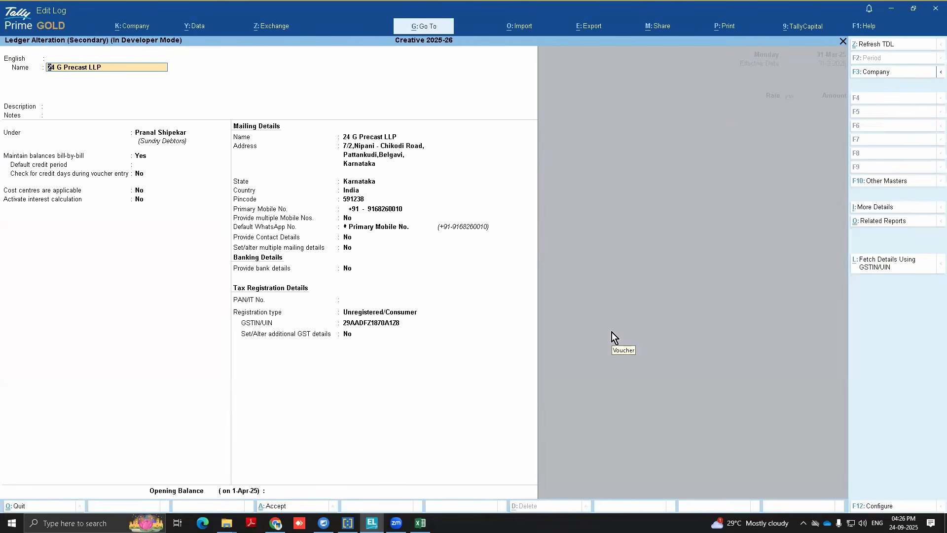
key("ctrl+a")
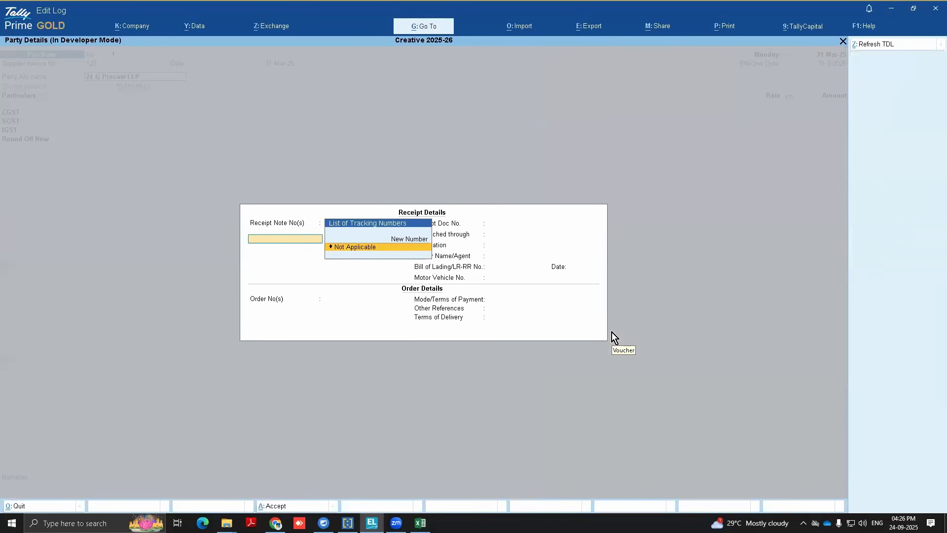
key("Escape")
key("Return")
key("Return")
key("Return")
key("Return")
key("Return")
key("Return")
key("Return")
key("Down")
key("Return")
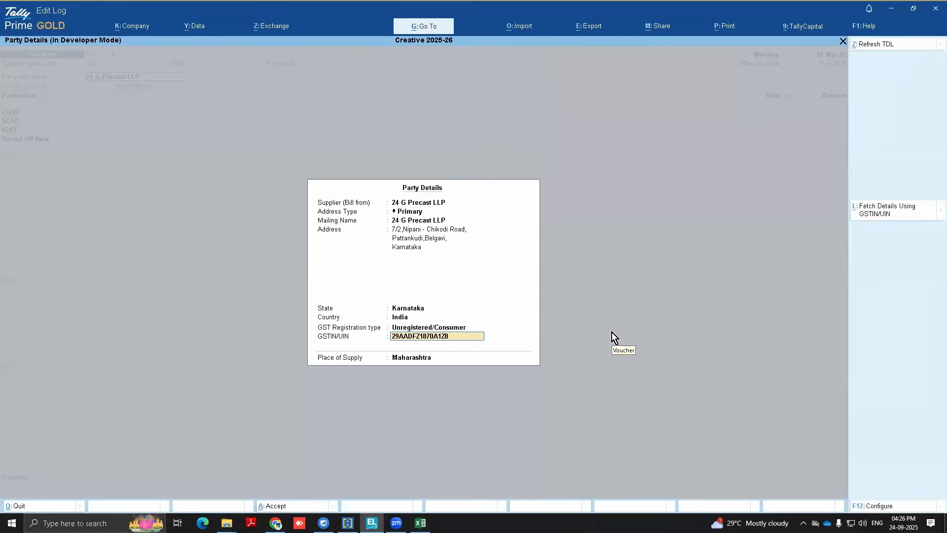
key("ctrl+a")
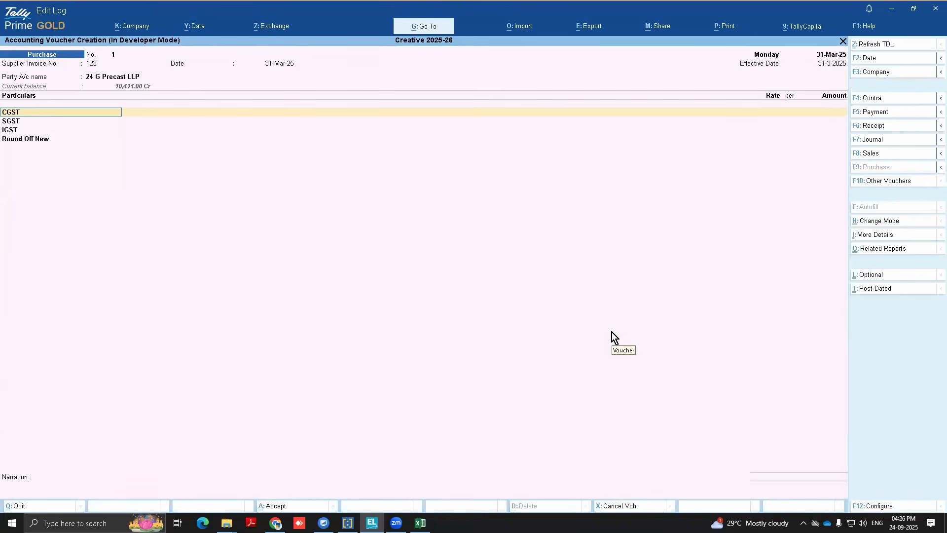
Add Rent Rcm for 25,000.00 with IGST, CGST and SGST tax rows.
type("Rent")
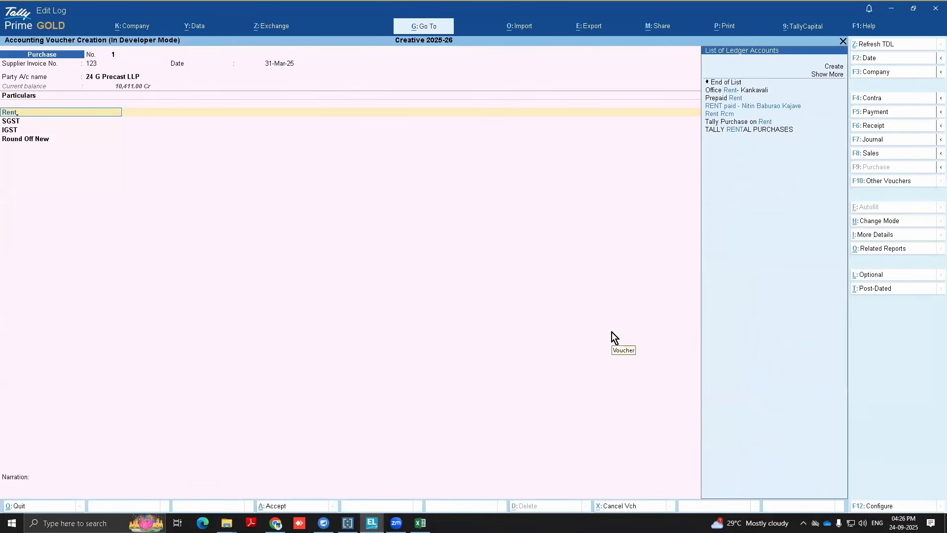
key("Down")
key("Return")
key("Return")
key("Return")
type("25000")
key("Return")
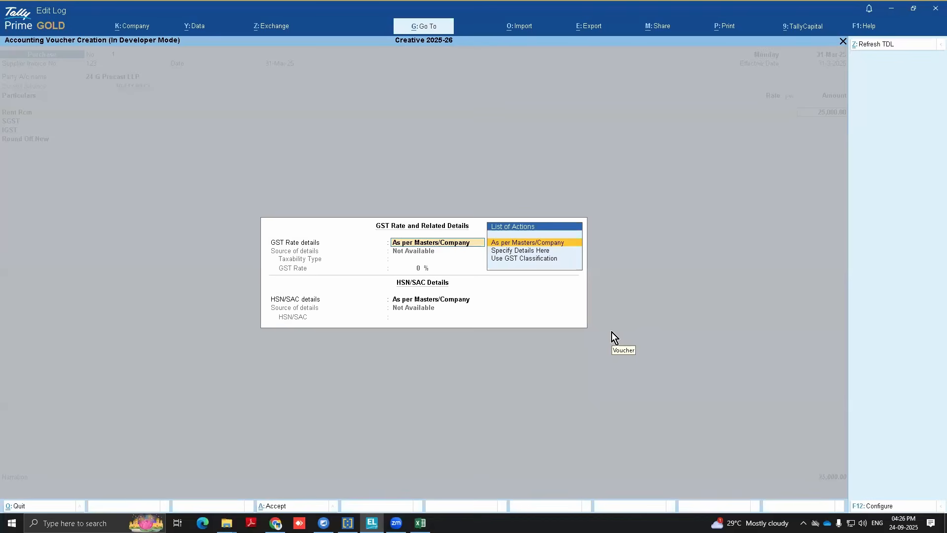
key("Return")
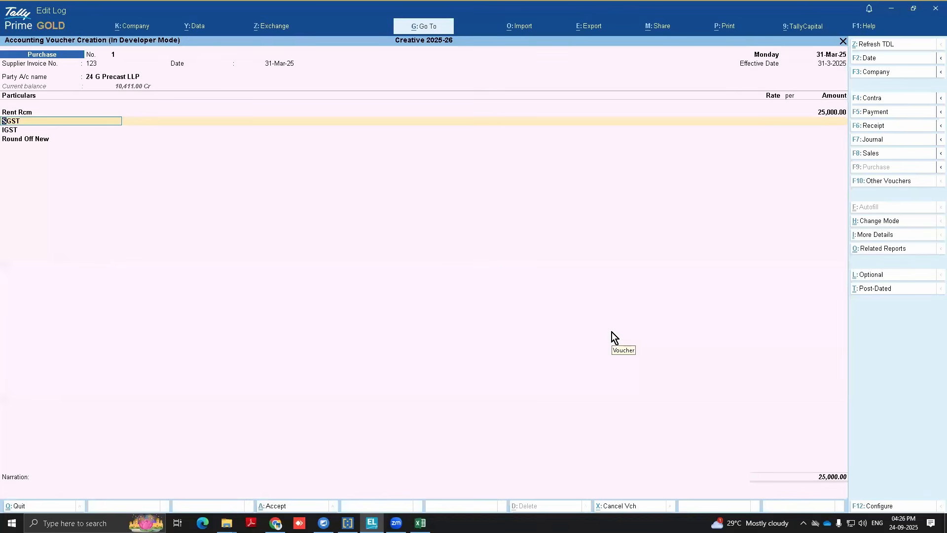
type("Ig")
key("Return")
key("Return")
key("Return")
key("Return")
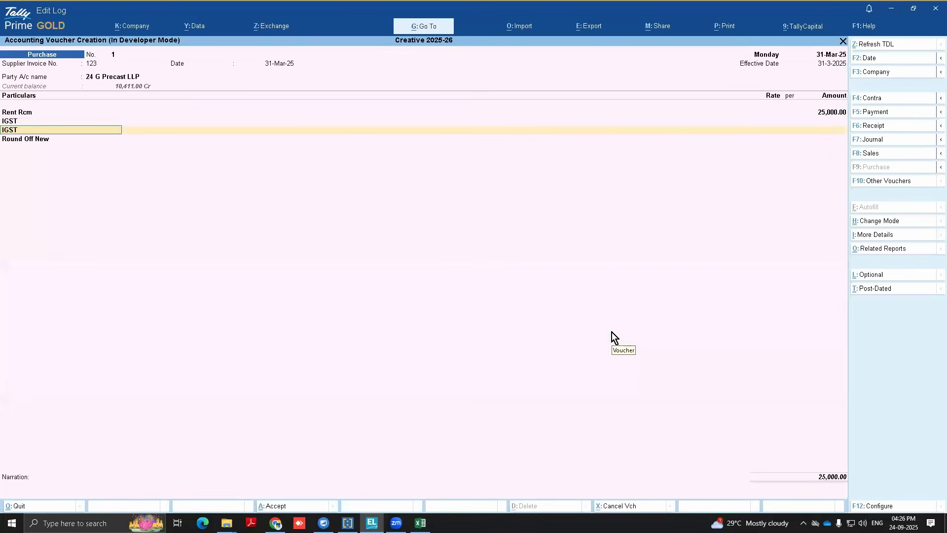
type("c")
key("Return")
key("Return")
key("Return")
key("Return")
type("Sgs")
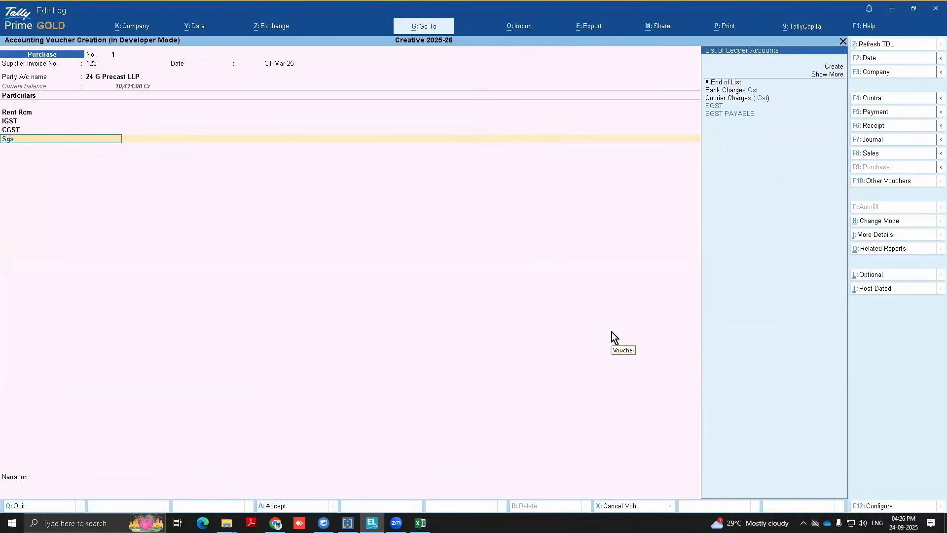
key("Return")
key("Return")
key("Return")
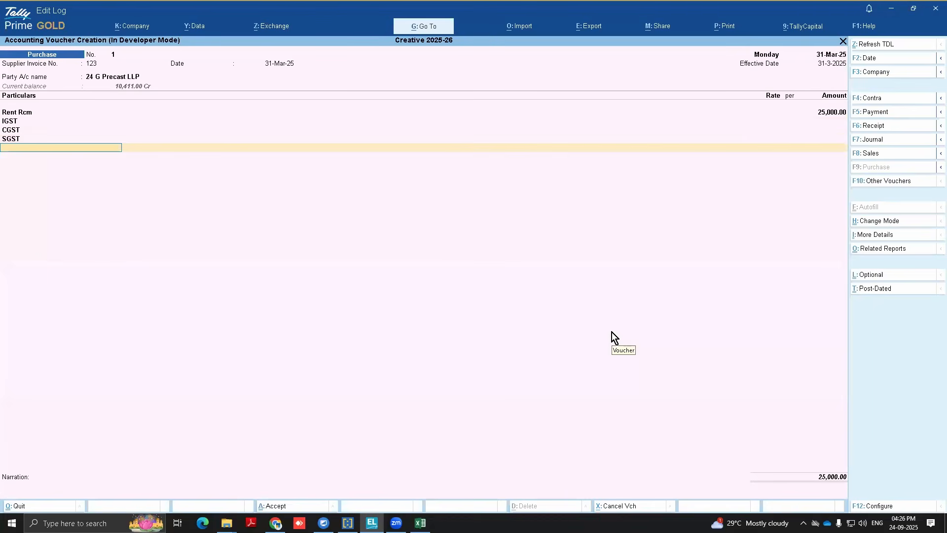
Bring up the print configuration for this purchase voucher.
key("ctrl")
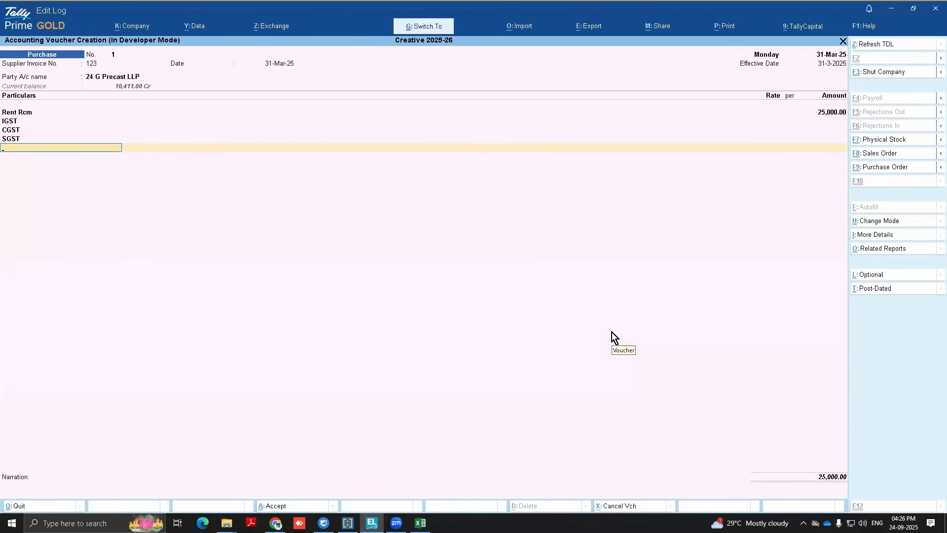
key("ctrl+p")
key("Left")
key("Left")
key("Return")
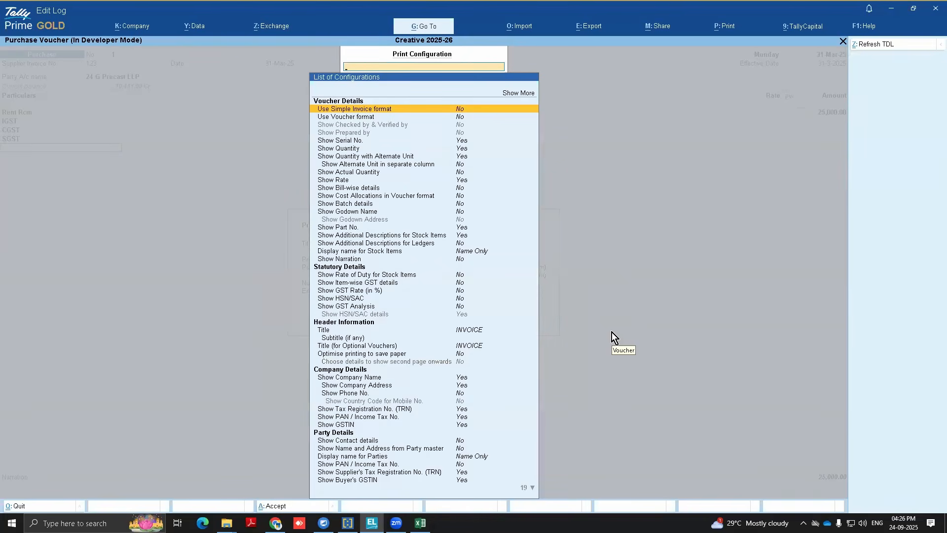
Set Show GST Rate (in %) and Show GST Analysis to Yes in the print configuration.
type("Gst")
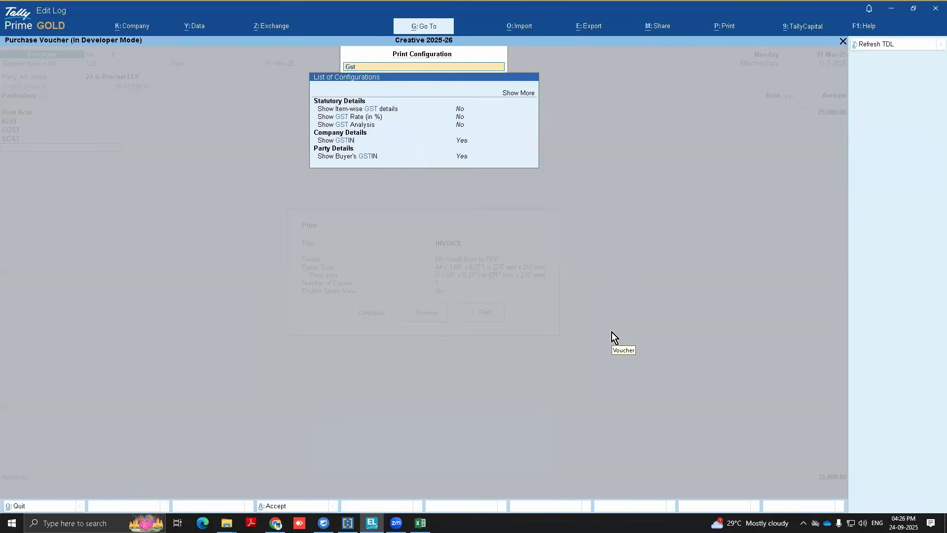
key("Down")
key("Down")
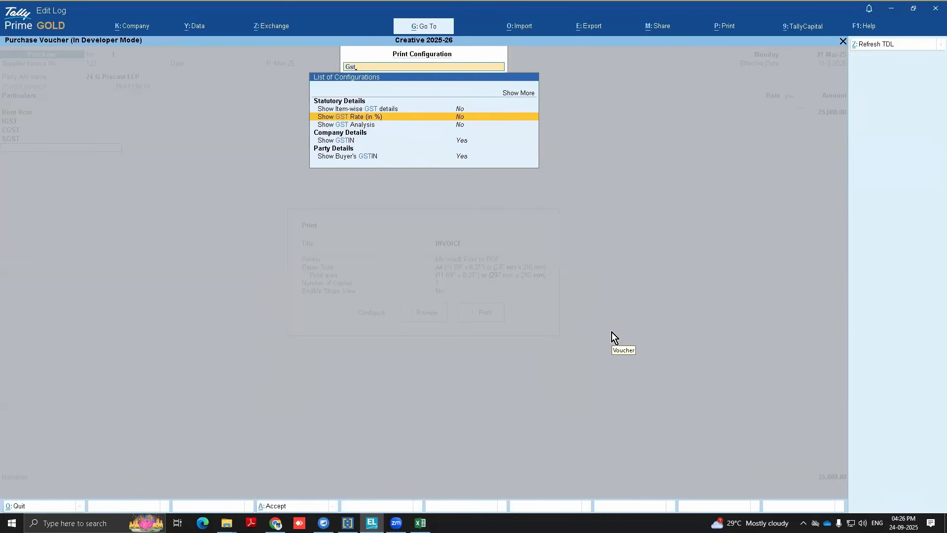
key("Return")
type("gst")
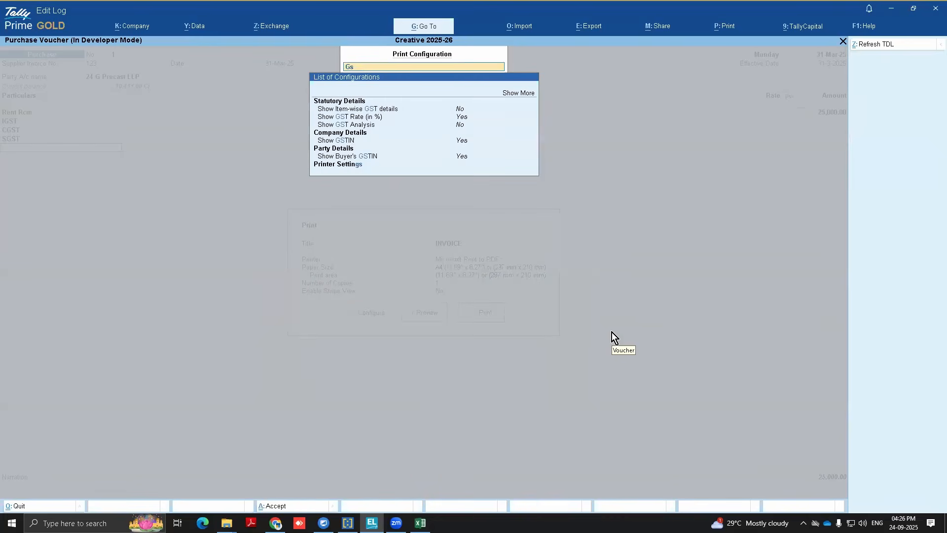
key("Down")
key("Down")
key("Down")
key("Return")
key("Escape")
Preview the invoice, toggling zoom on and off, then close the preview.
key("Right")
key("Return")
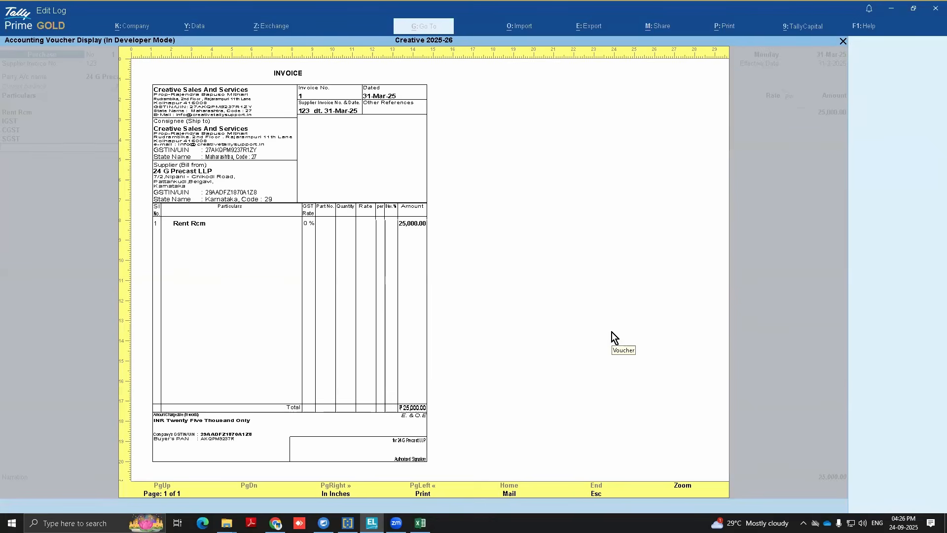
key("alt+z")
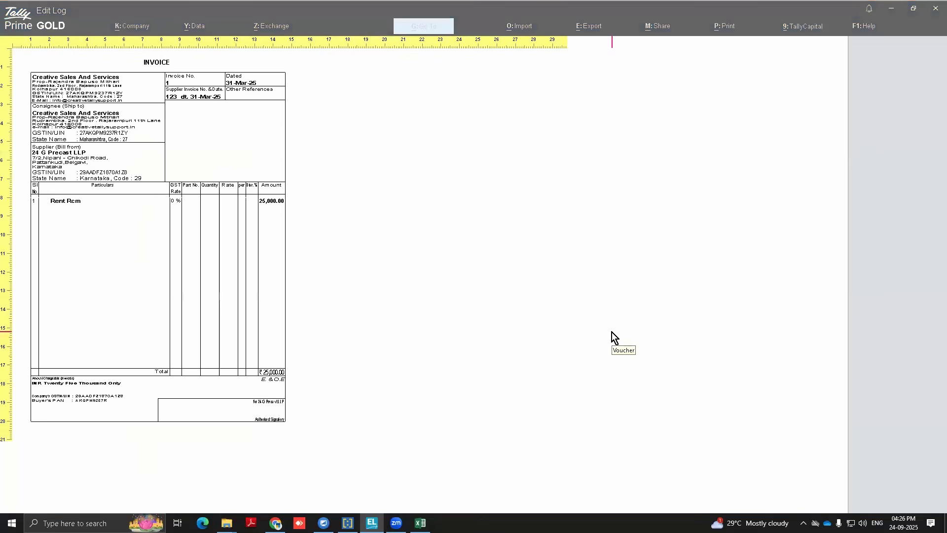
key("alt+z")
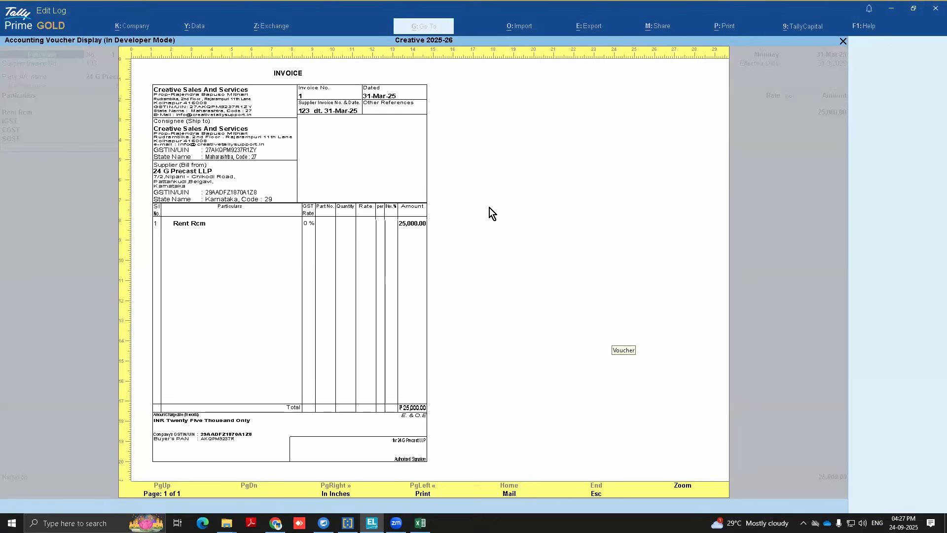
key("Escape")
key("Escape")
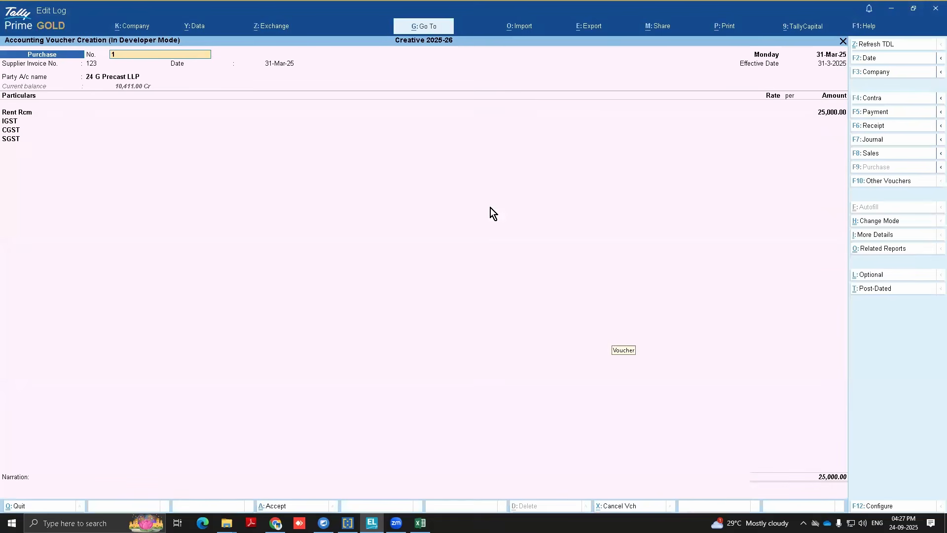
Open the 24 G Precast LLP party ledger for alteration from the voucher.
left_click(118, 78)
key("F2")
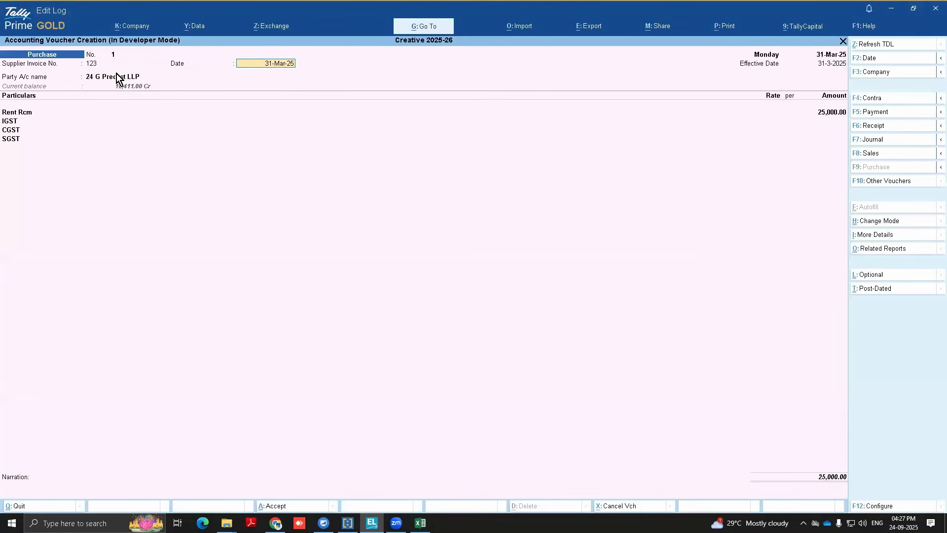
left_click(117, 74)
key("ctrl+Return")
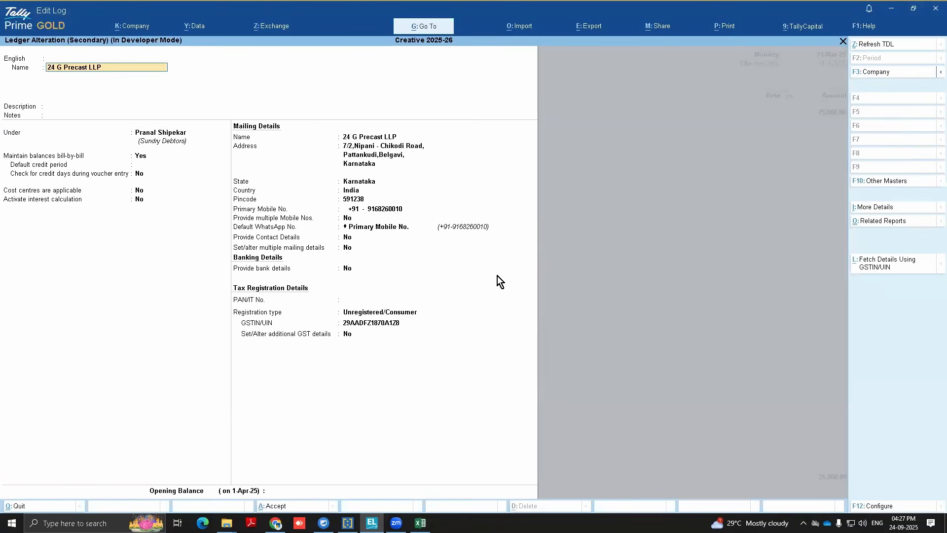
Review the GST registration history: Regular from 1-Apr-21, Unregistered from 1-Dec-25.
left_click(886, 207)
key("Down")
key("Down")
key("Down")
key("Down")
key("Down")
key("Down")
key("Down")
key("Down")
key("Down")
key("Down")
key("Down")
key("Down")
key("Down")
key("Down")
key("Down")
key("Down")
key("Down")
key("Return")
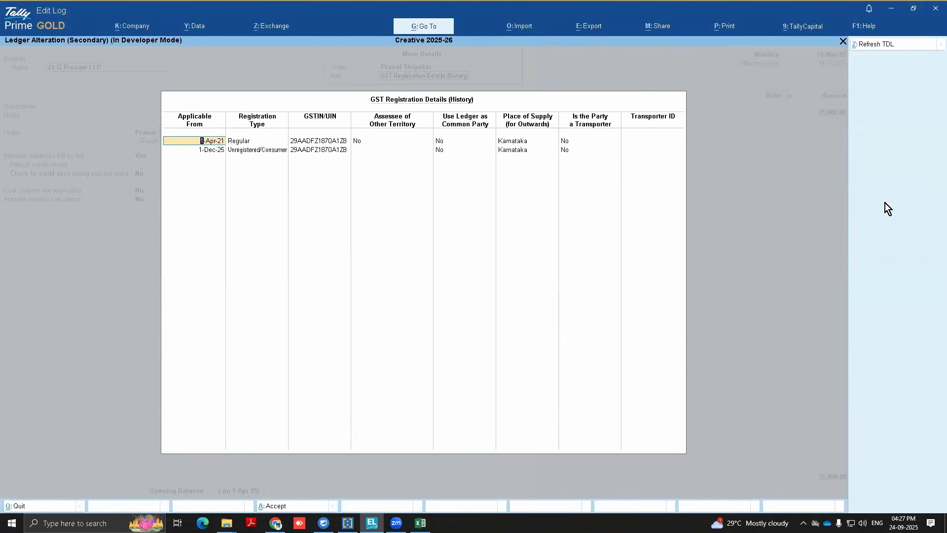
key("Down")
key("ctrl+a")
key("ctrl+a")
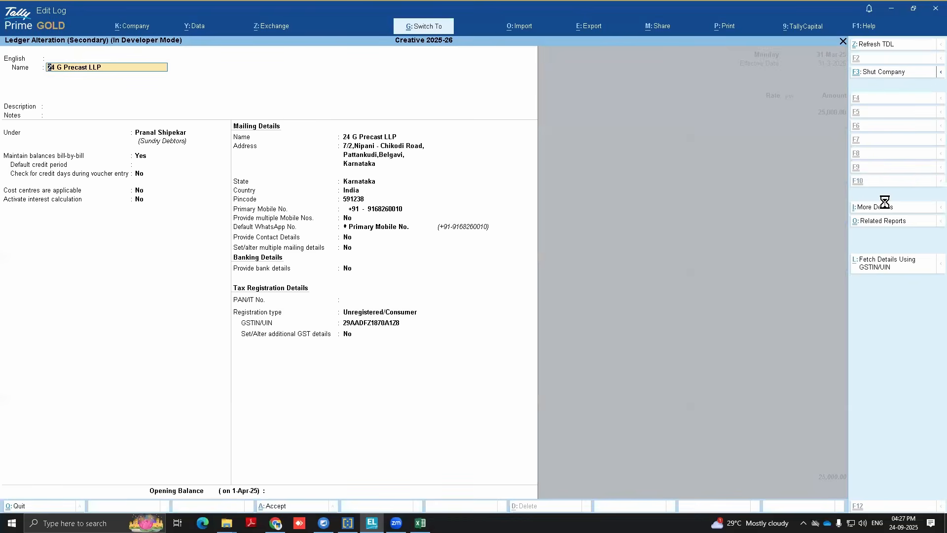
key("Return")
Change the period to 1-4-2024 through 31-3-2026 with Alt+F2.
key("ctrl+a")
key("ctrl+a")
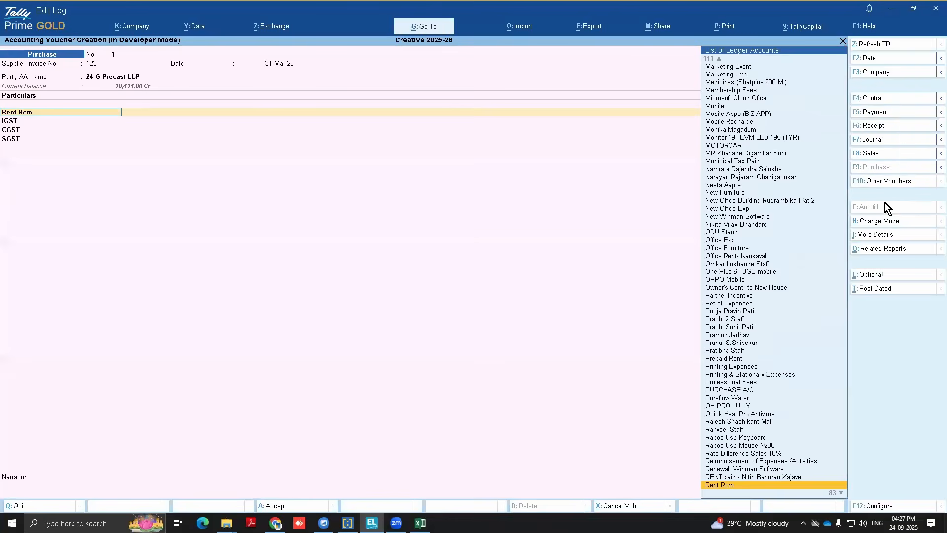
key("ctrl+a")
key("Escape")
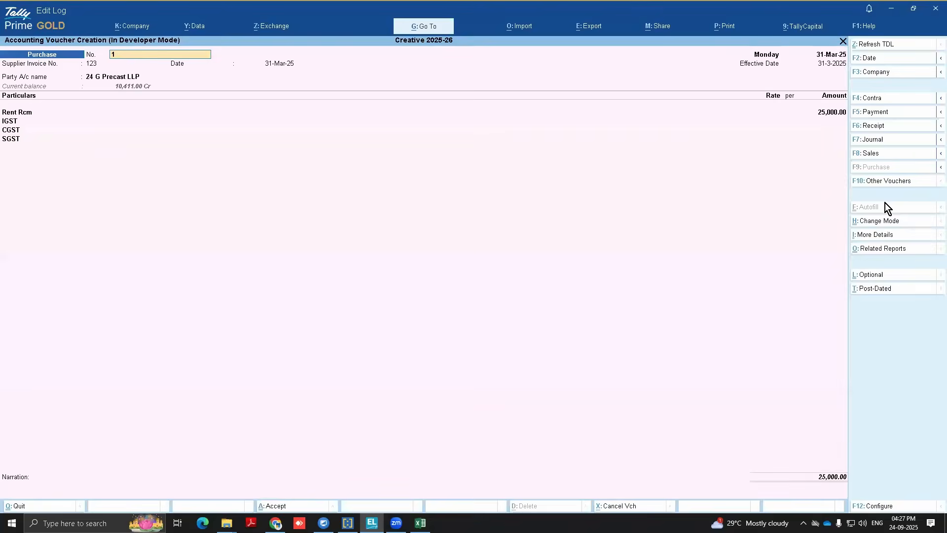
key("alt+F2")
type("1-4-25")
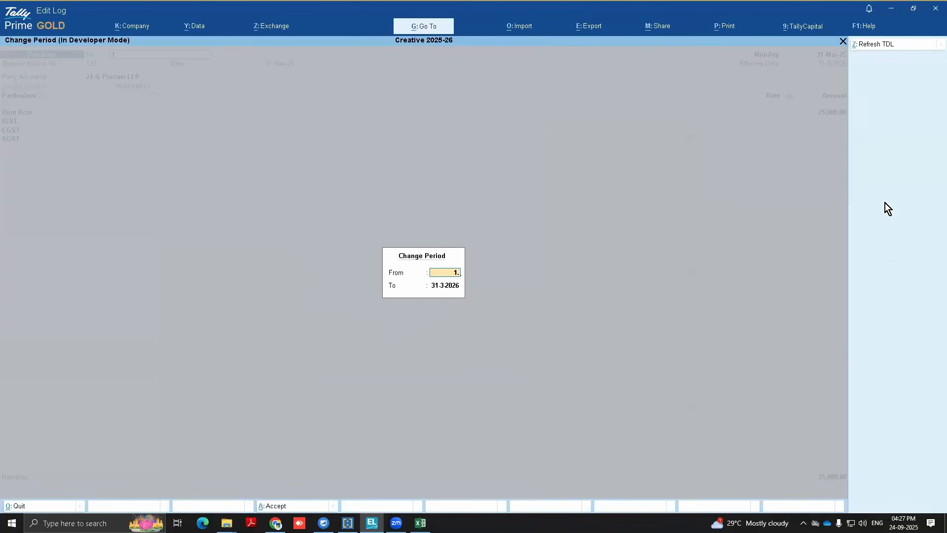
key("Return")
key("Return")
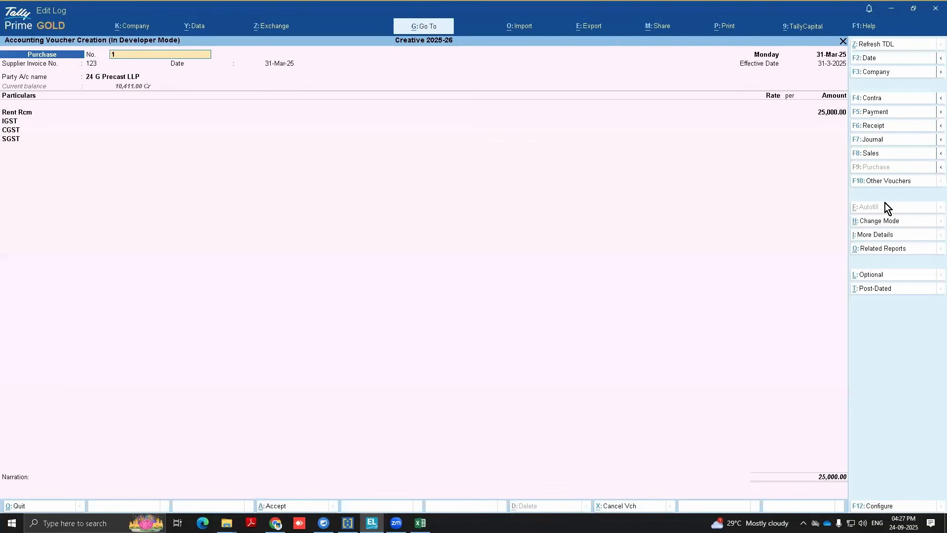
key("Return")
key("Escape")
key("alt+F2")
type("1.4.24")
key("Return")
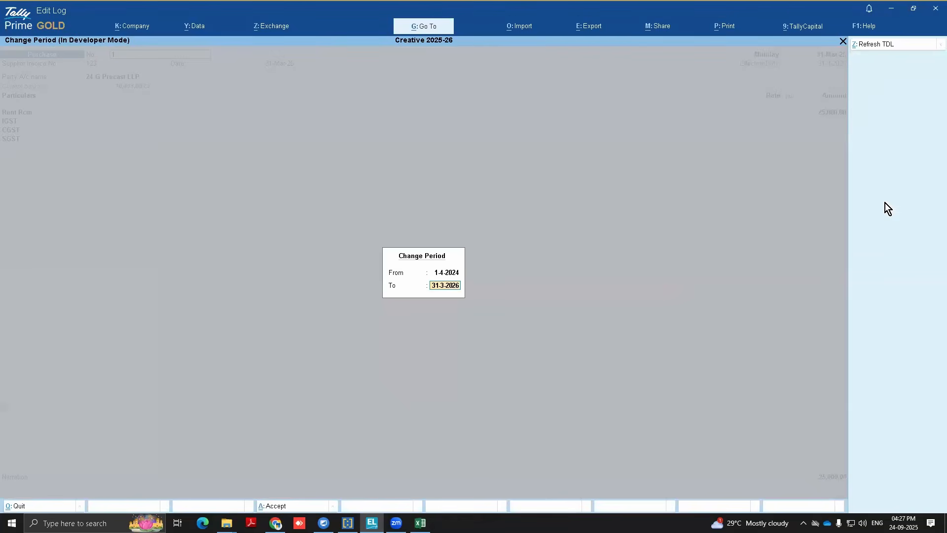
key("Return")
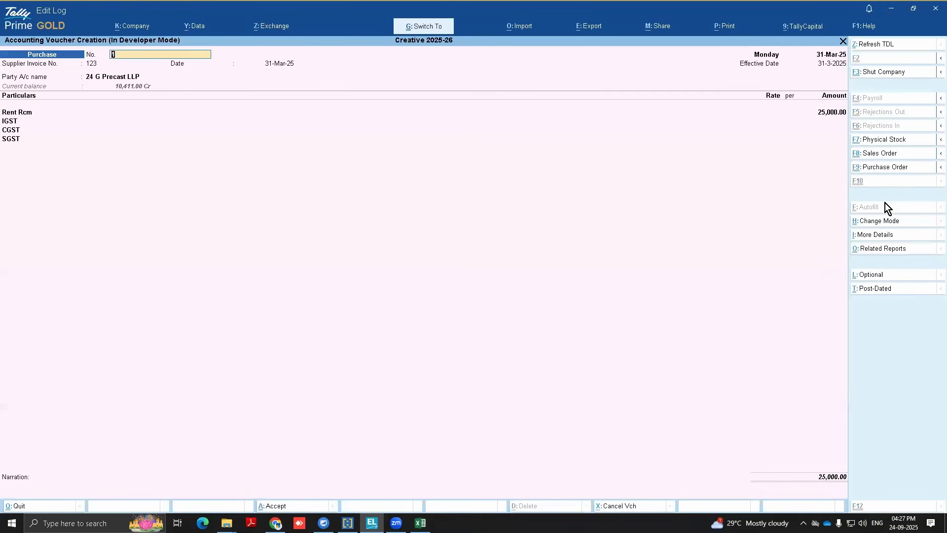
Date the voucher 30-Jun-25, save it as No. 622, and reopen it.
key("ctrl+a")
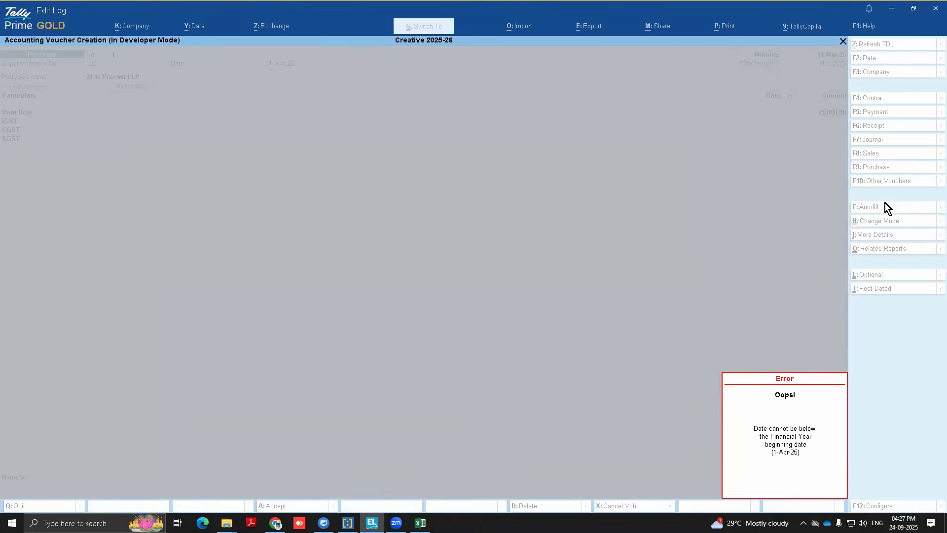
key("Escape")
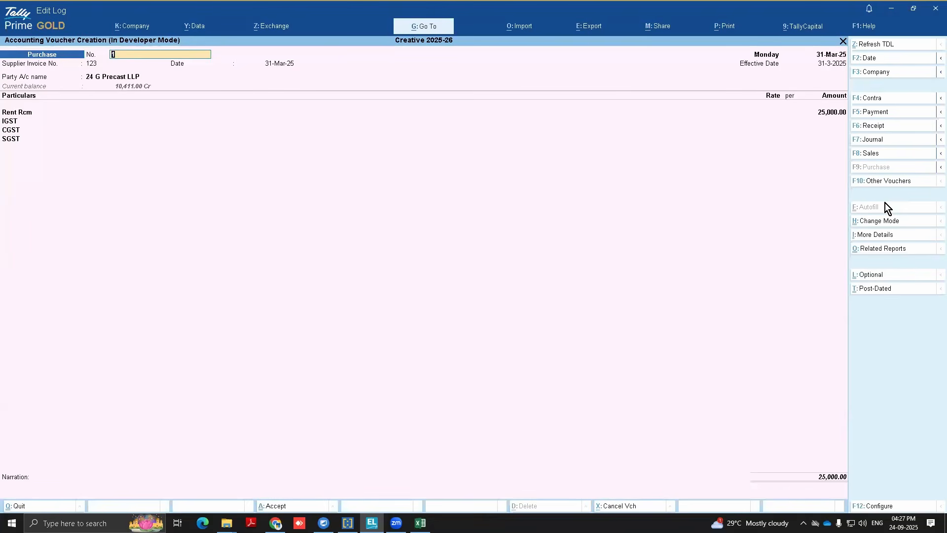
key("F2")
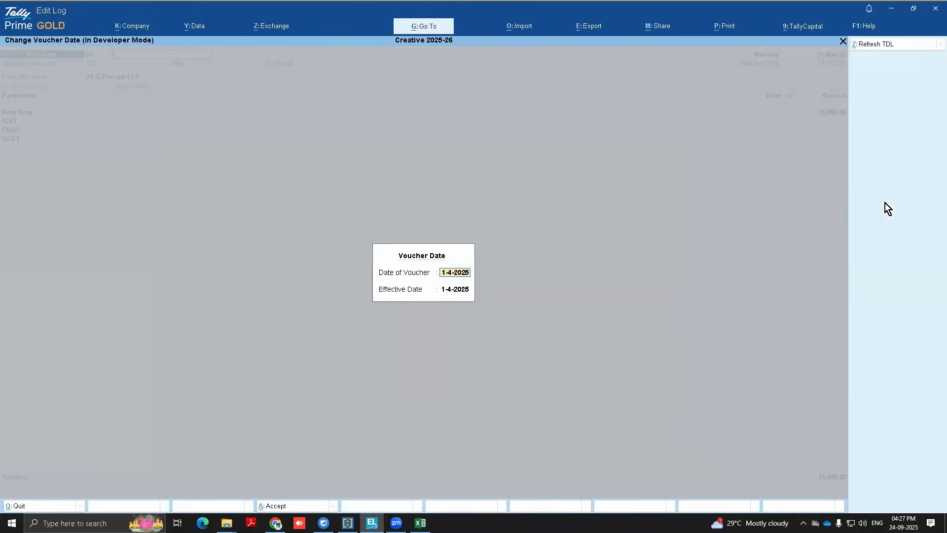
type("30-6")
key("Return")
key("Return")
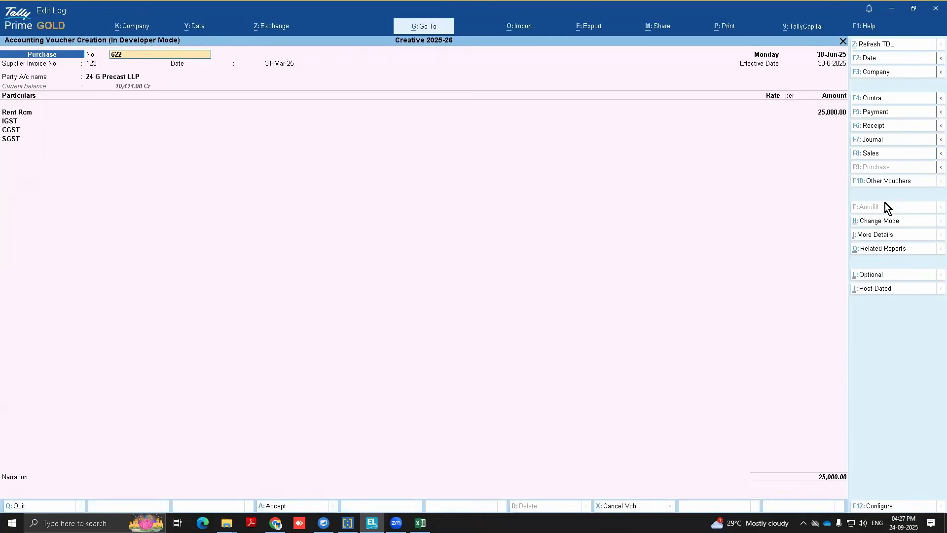
key("ctrl+a")
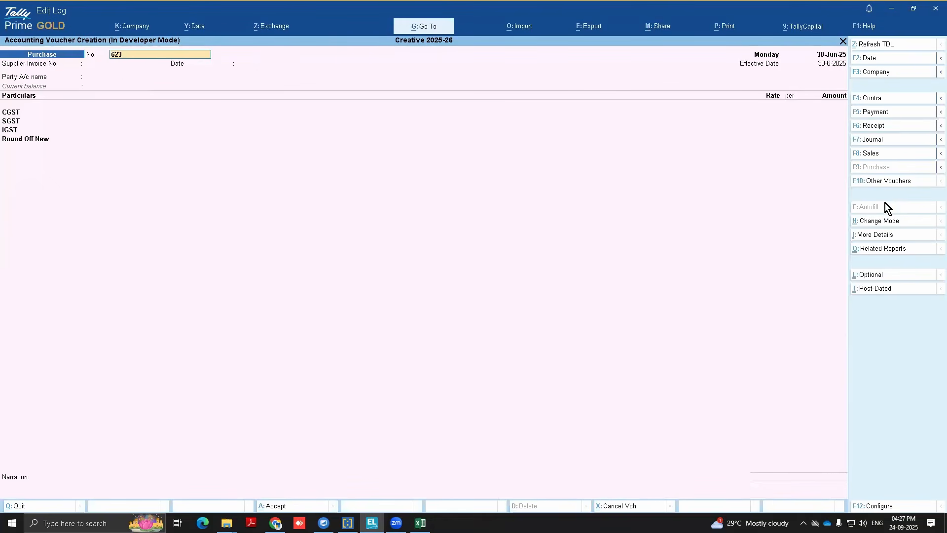
key("Page_Up")
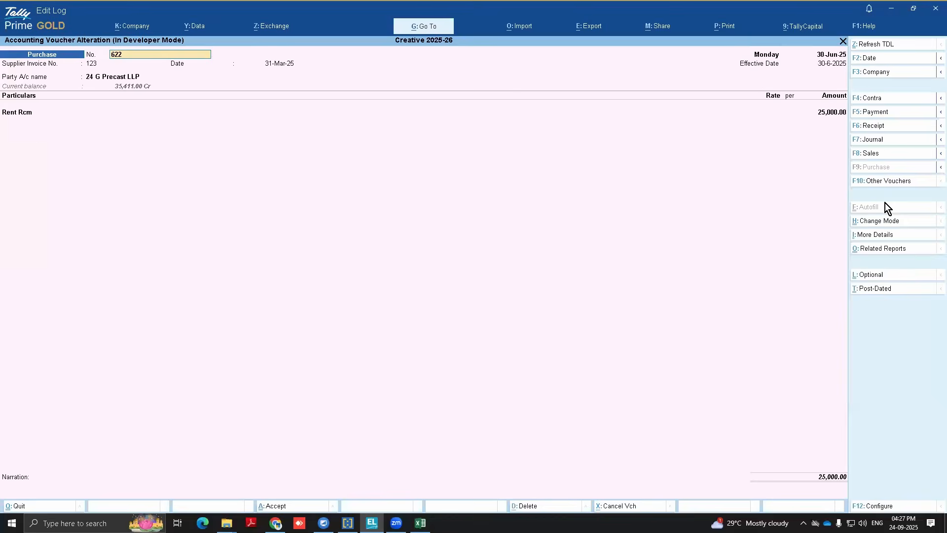
key("ctrl+o")
View the detailed tax analysis (18% IGST of 4,500 on 25,000), then exit the voucher.
key("alt+F5")
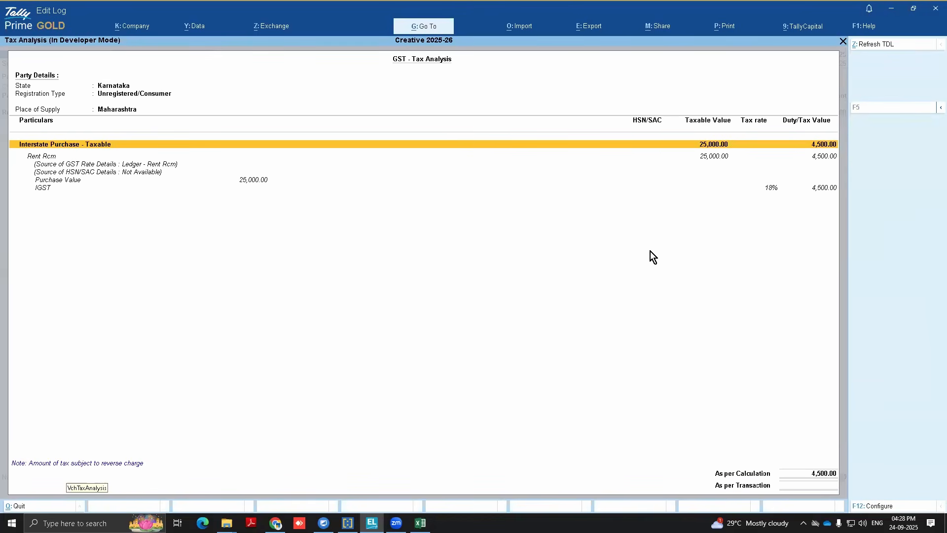
key("Escape")
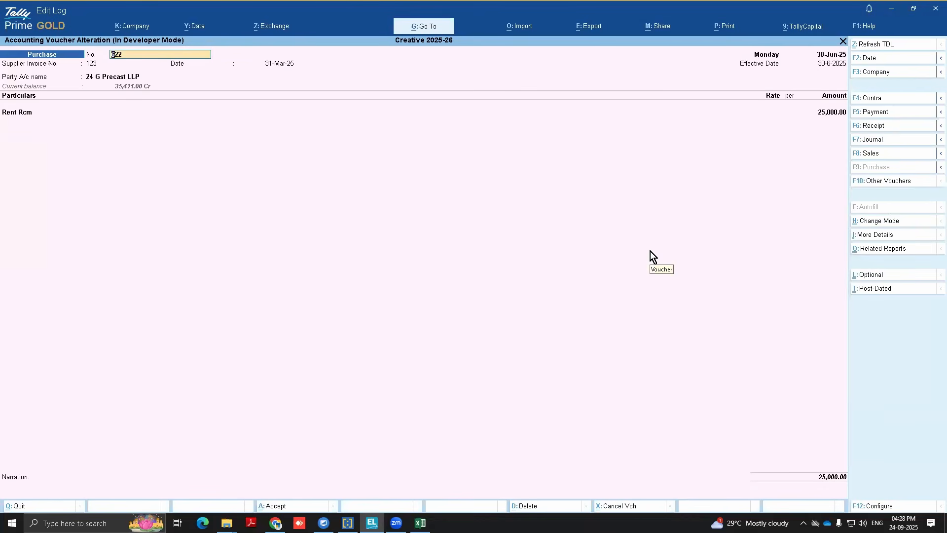
key("Escape")
key("Escape")
key("Escape")
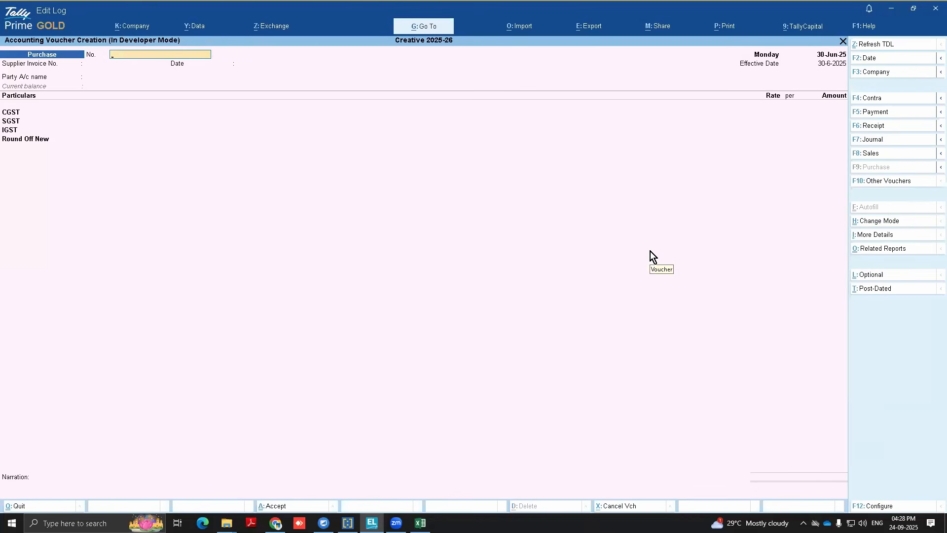
key("Escape")
key("Escape")
key("Escape")
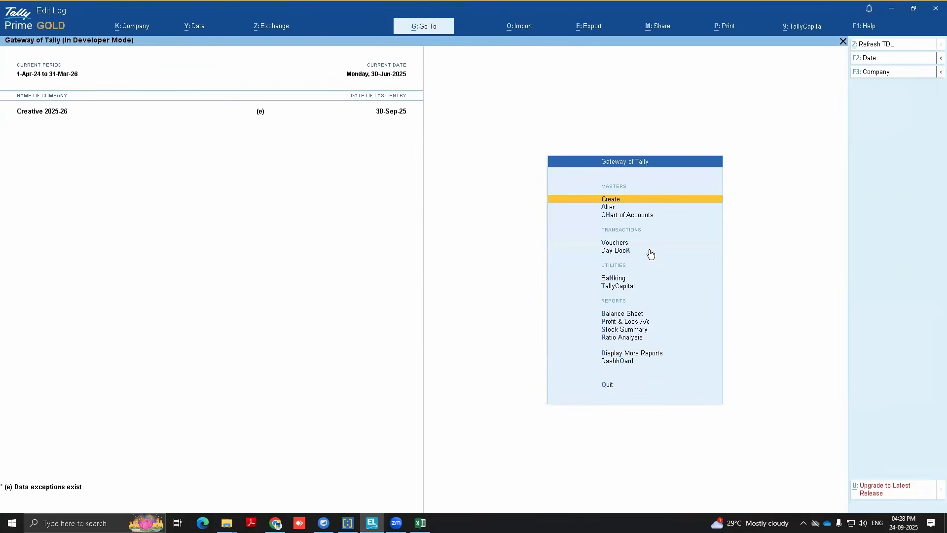
Open GSTR-3B under Statutory Reports > GST Reports.
key("d")
key("o")
key("Return")
key("Down")
key("Down")
key("Return")
key("F2")
Set the period to 1-6-2025 through 30-6-2025 and agree to update GST status.
type("1.6.25")
key("Return")
type("30.6.25")
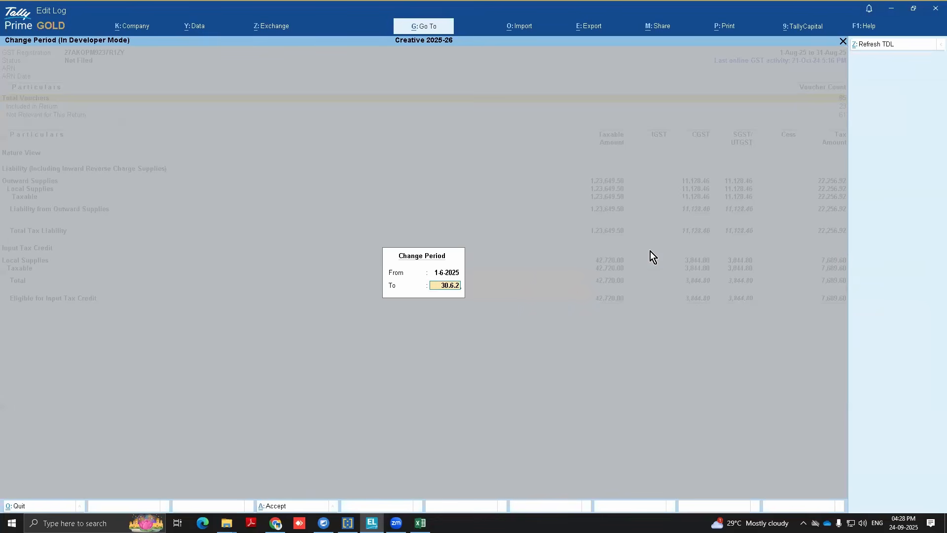
key("Return")
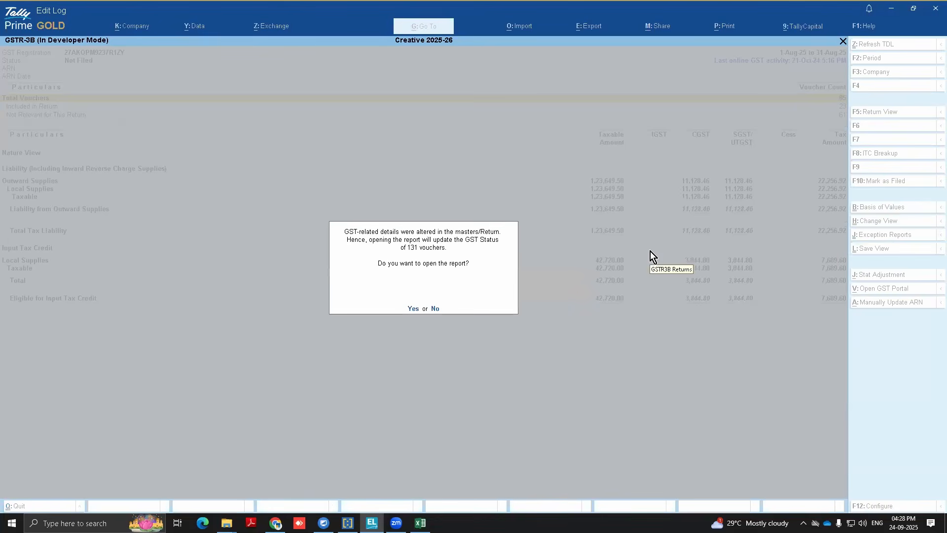
key("y")
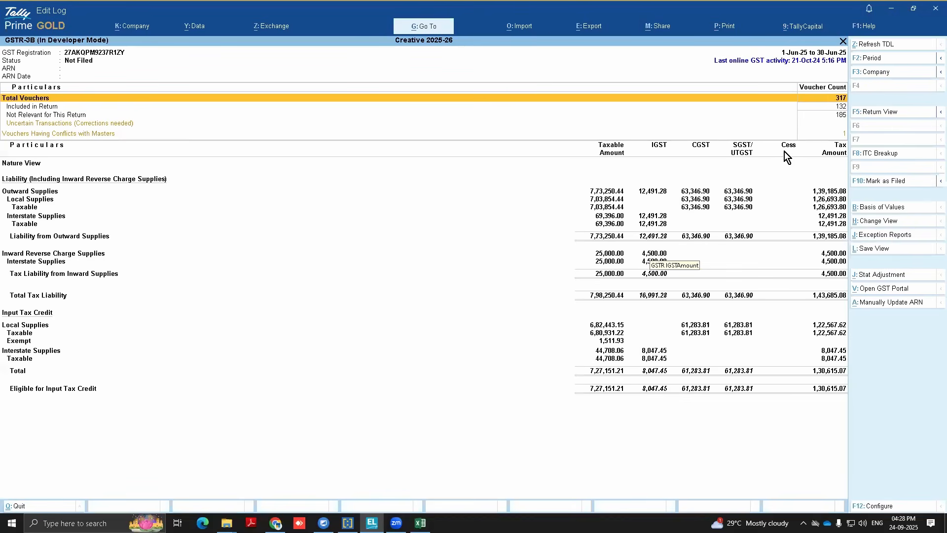
Switch GSTR-3B to the detailed Return View and select the 4A(3) reverse-charge row.
key("F5")
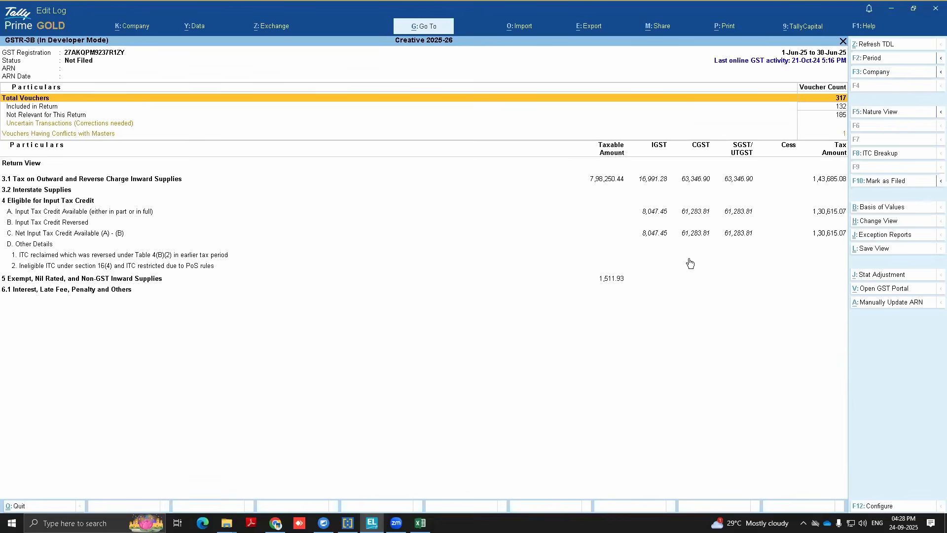
key("Down")
key("Down")
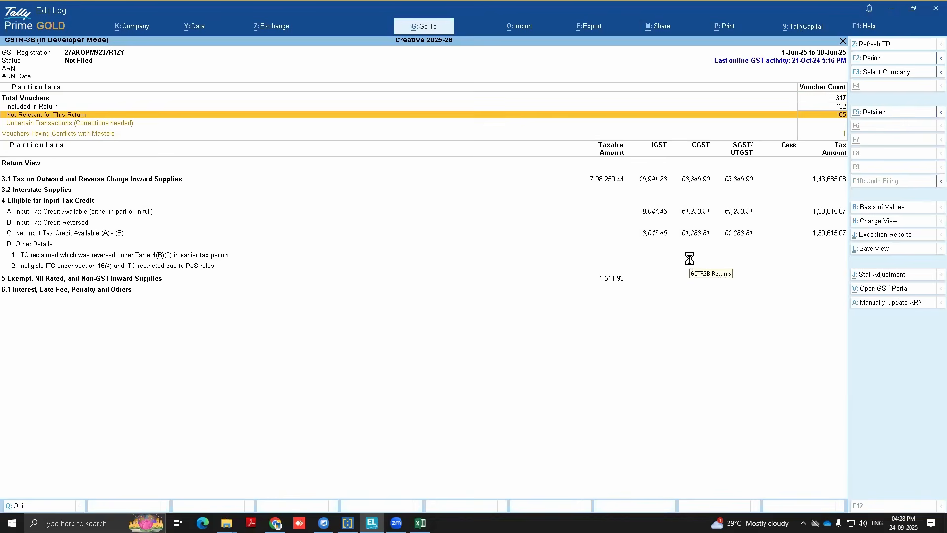
key("F5")
key("Down")
key("Down")
key("Down")
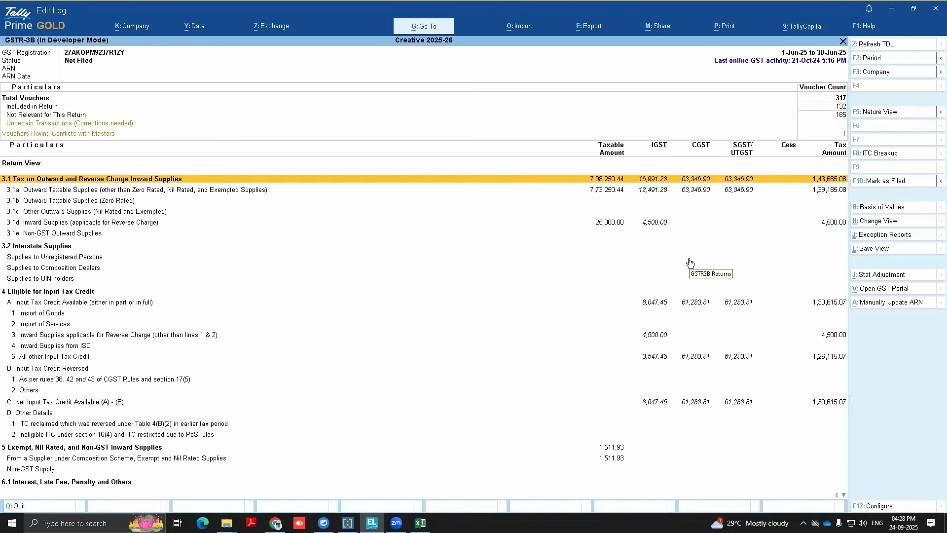
key("Down")
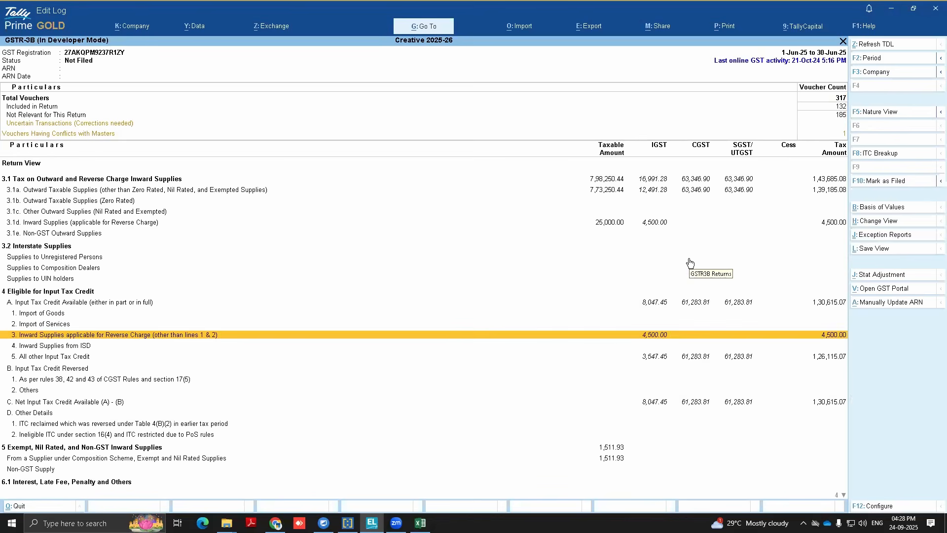
Drill down to confirm purchase voucher 622 behind the 4,500 ITC, then mark the row.
key("Return")
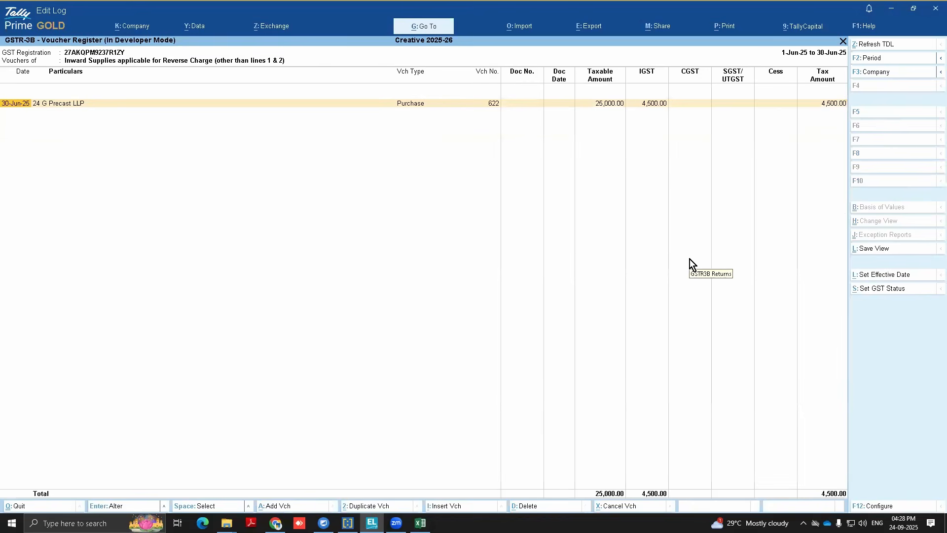
key("Return")
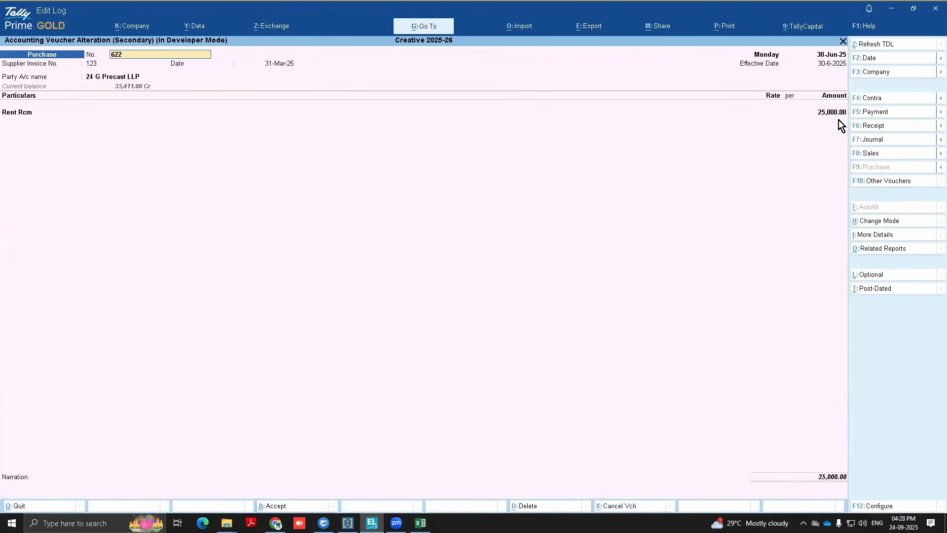
key("BackSpace")
key("Escape")
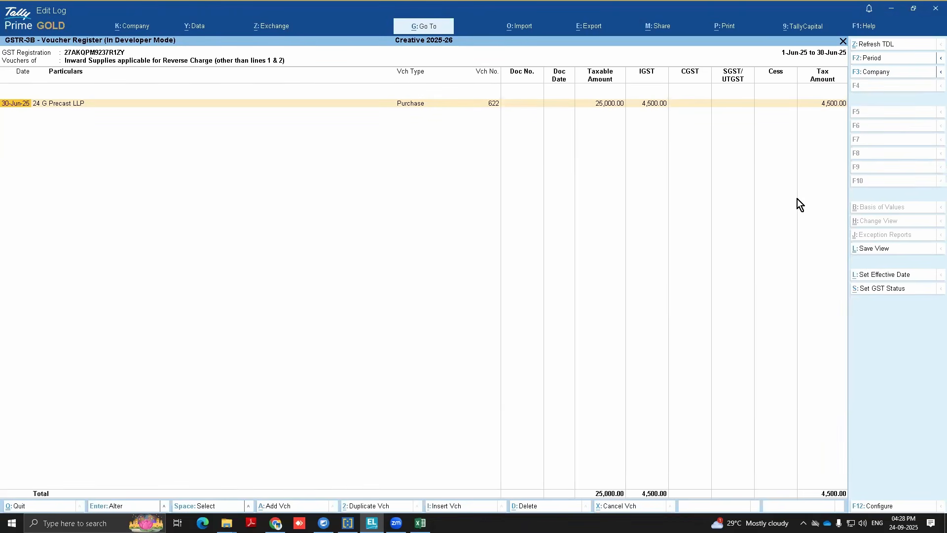
key("Escape")
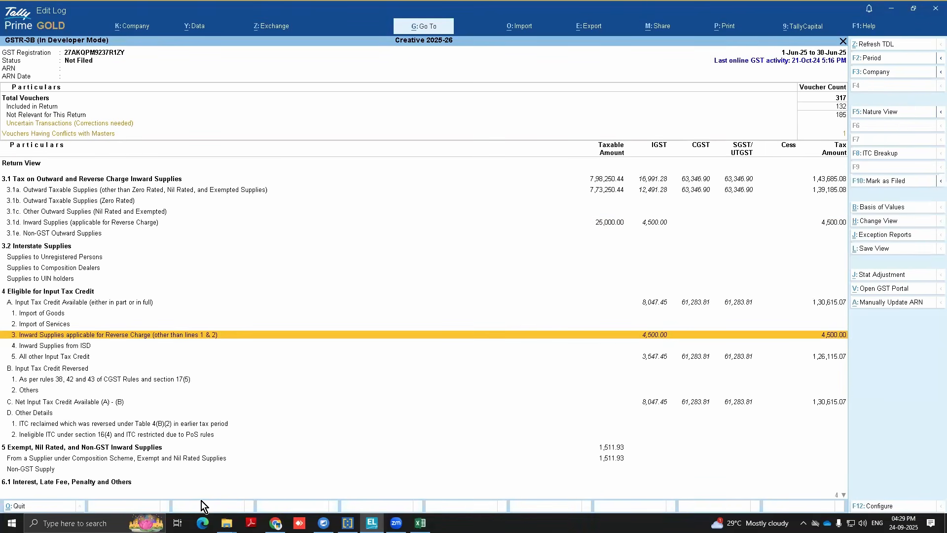
key("space")
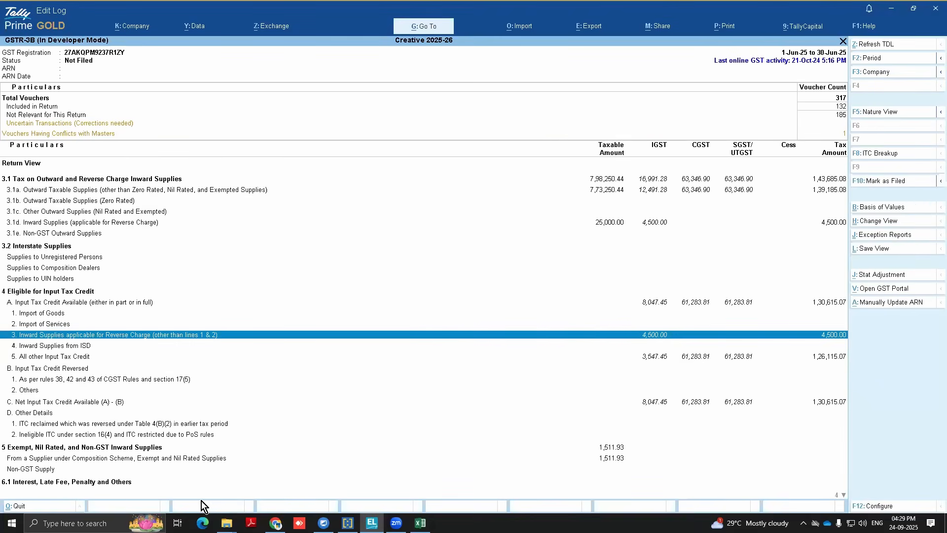
Also mark the 3.1d reverse-charge inward supplies row, then close GSTR-3B.
key("Up")
key("Up")
key("Up")
key("Up")
key("Up")
key("Up")
key("Up")
key("Up")
key("Up")
key("Up")
key("space")
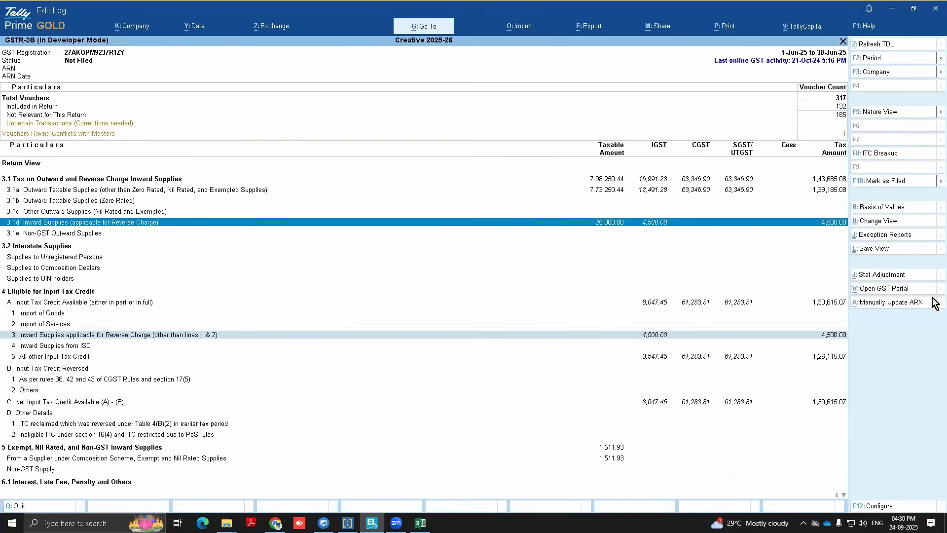
key("Escape")
Open GSTR-2A Reconciliation and view the August 2025 B2B Invoices supplier summary.
key("Down")
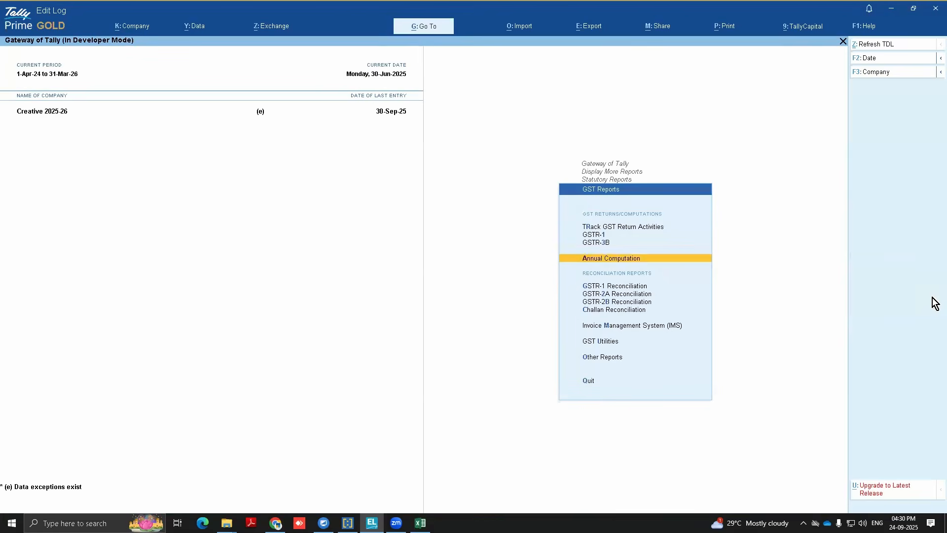
key("Down")
key("Down")
key("Return")
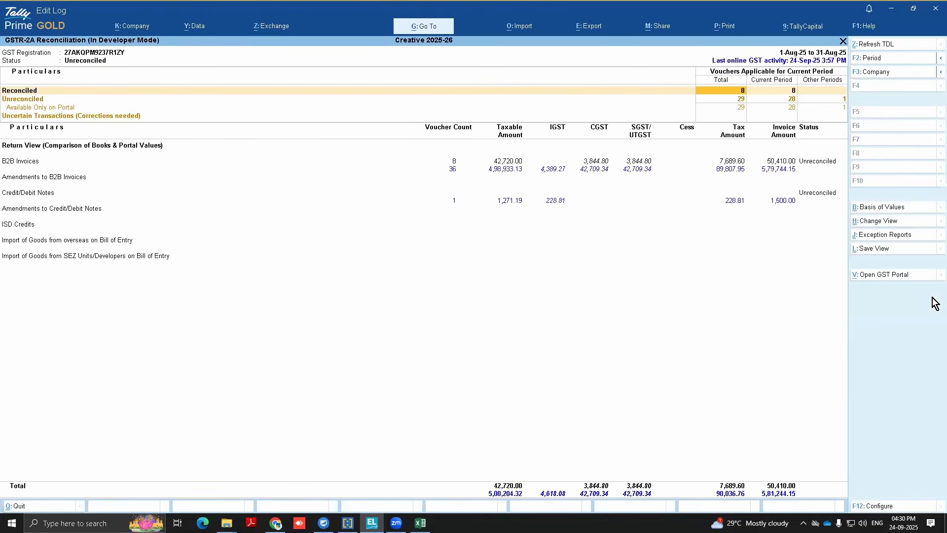
key("Down")
key("Down")
key("Down")
key("Down")
key("Up")
key("Return")
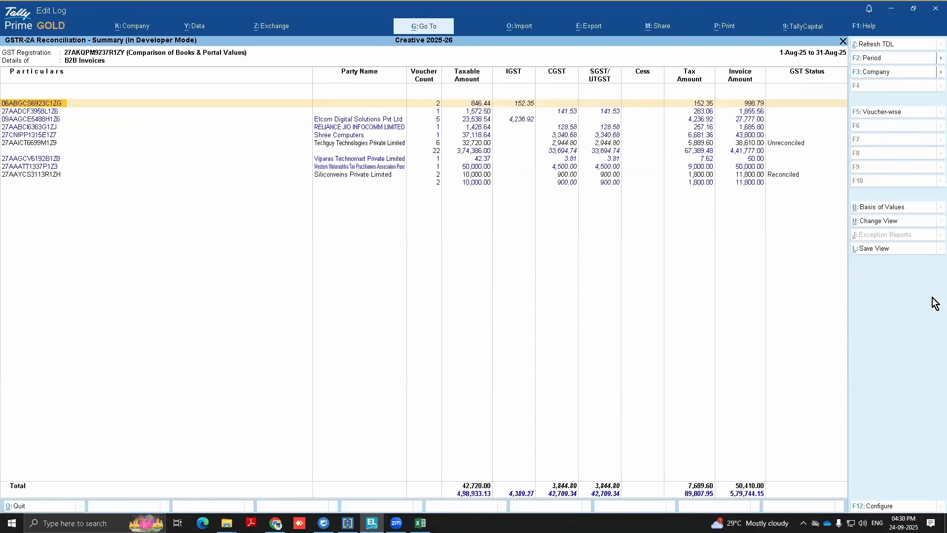
key("F12")
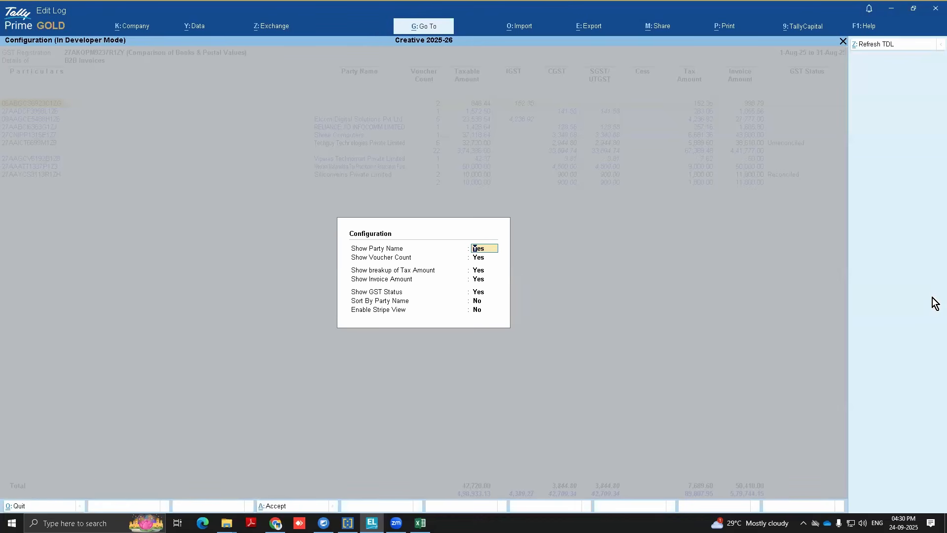
key("Escape")
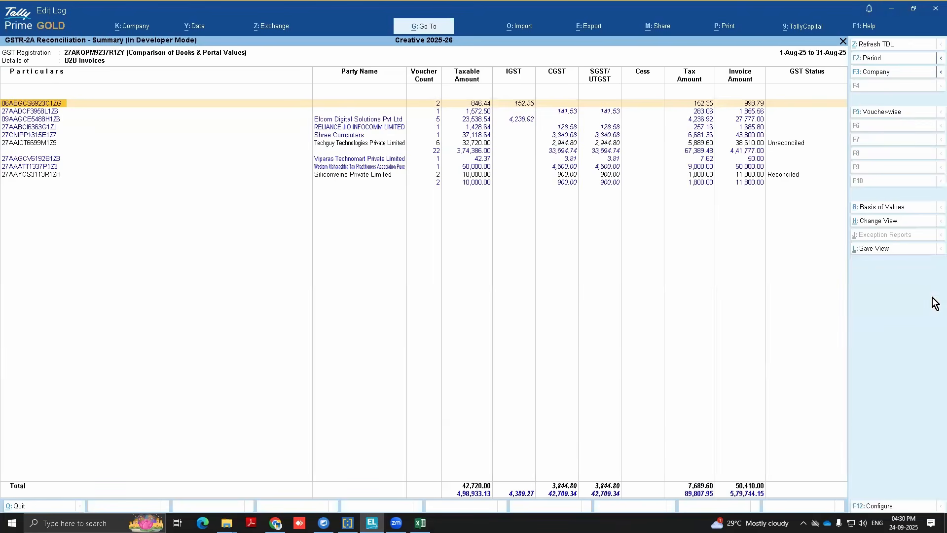
key("Escape")
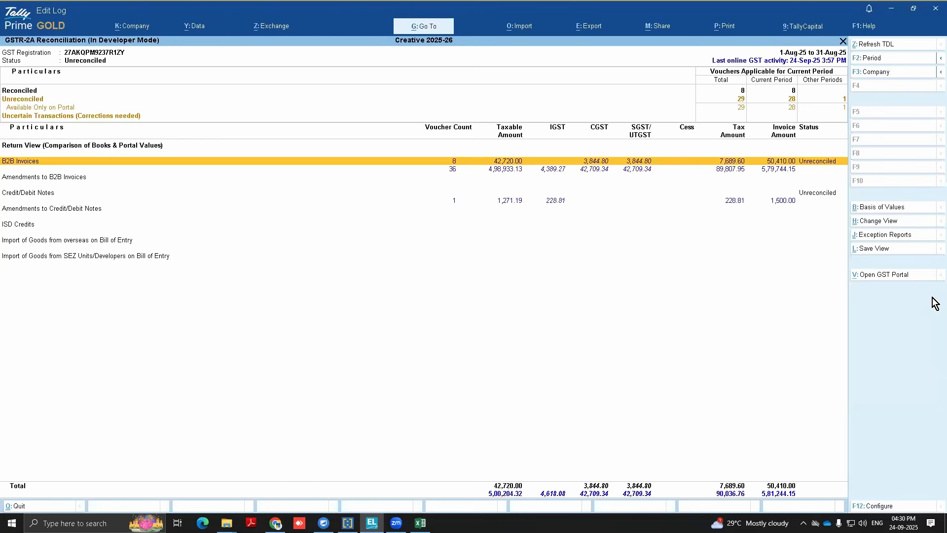
key("Return")
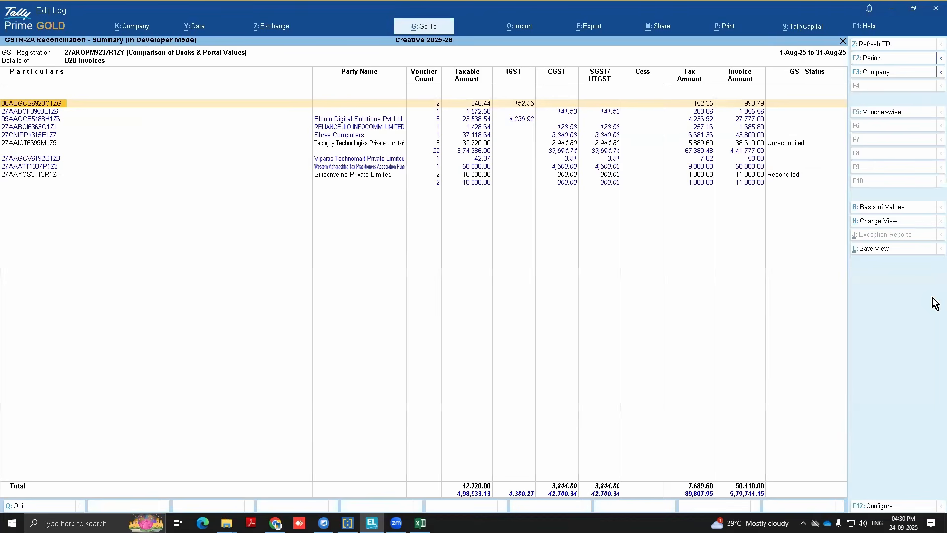
key("F5")
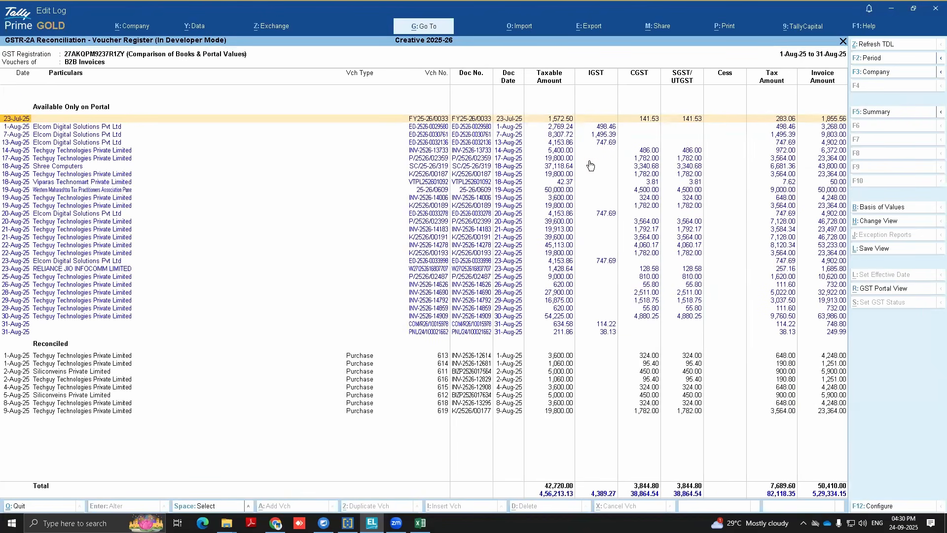
key("alt+F5")
key("alt+F5")
key("Down")
key("Down")
key("Down")
key("Down")
key("Down")
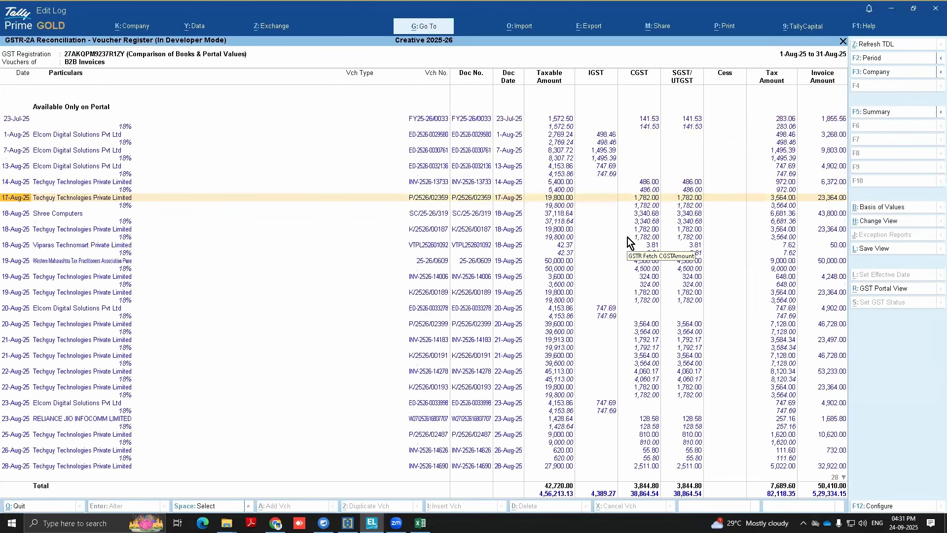
key("Down")
key("Up")
key("Down")
key("Up")
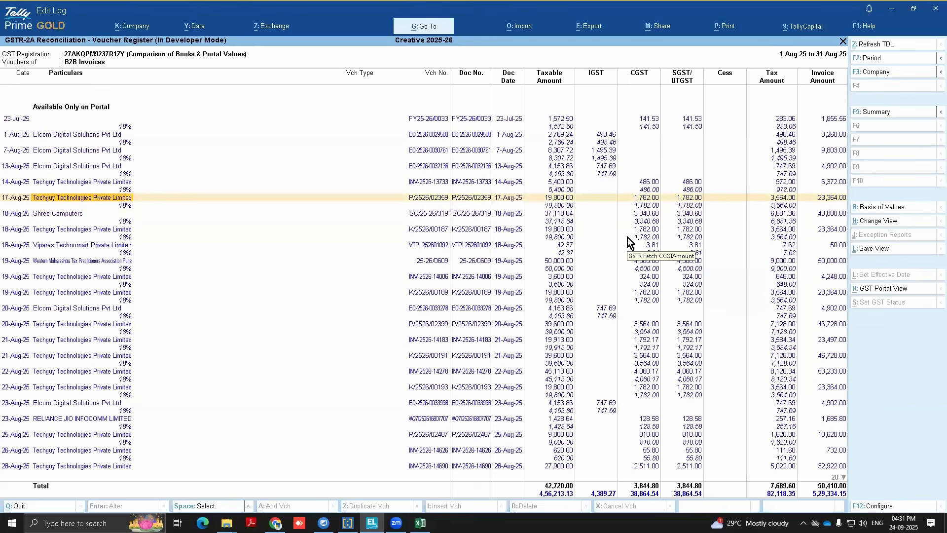
key("Down")
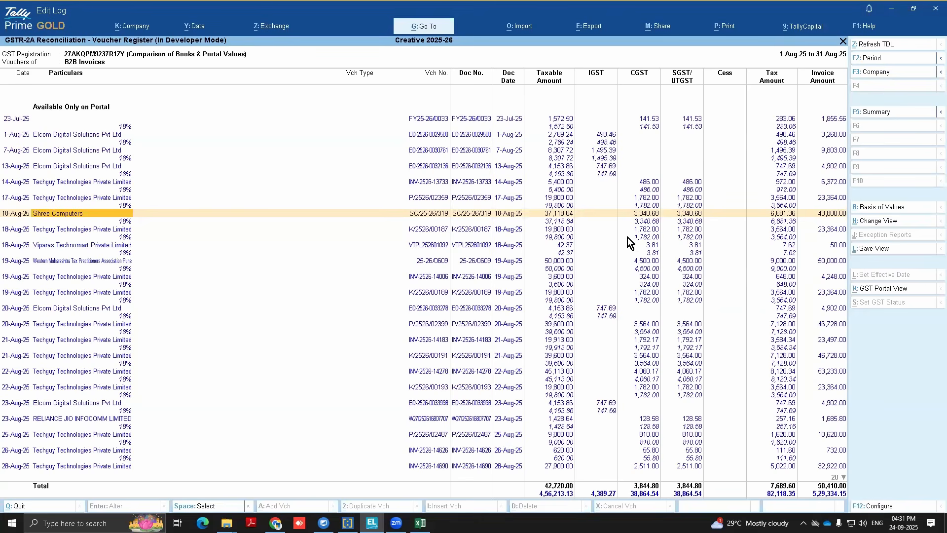
key("Up")
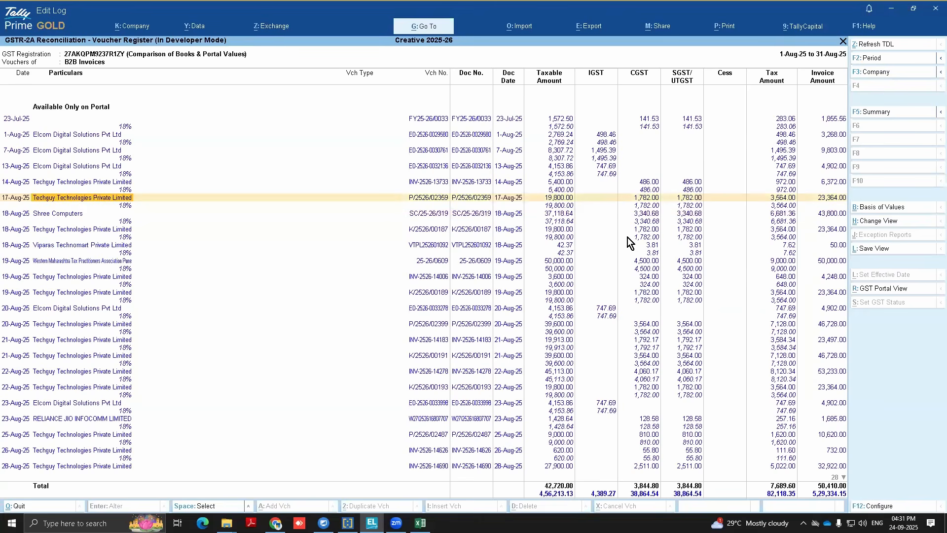
key("alt+F5")
key("Up")
key("Up")
key("Up")
key("Up")
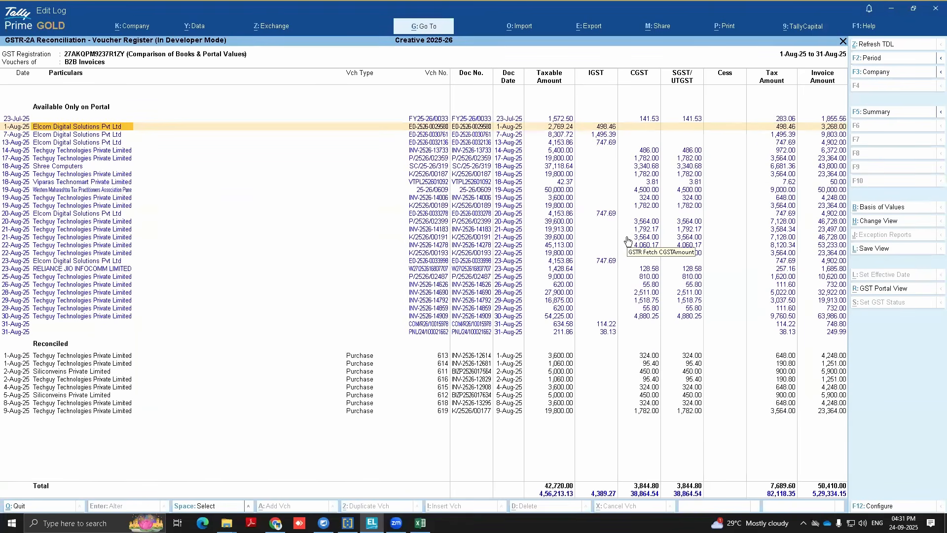
key("Up")
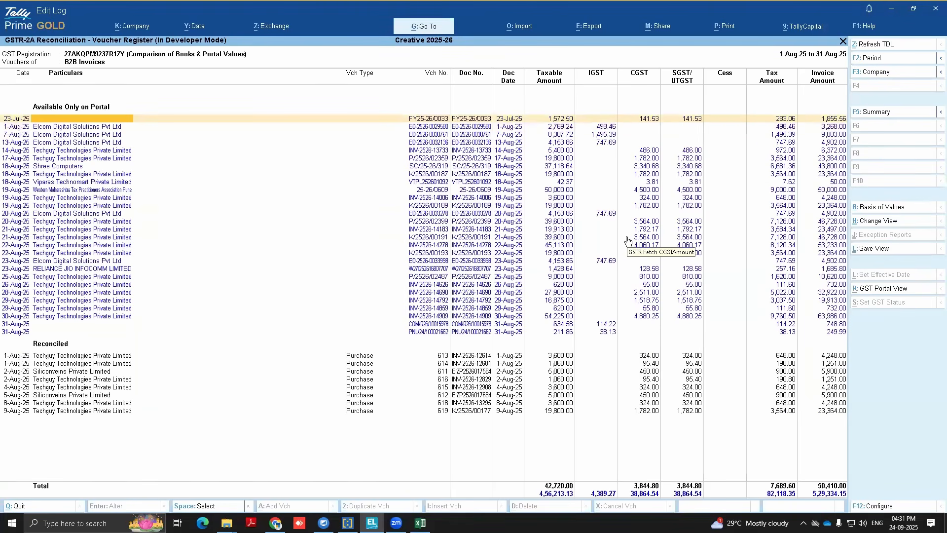
key("Down")
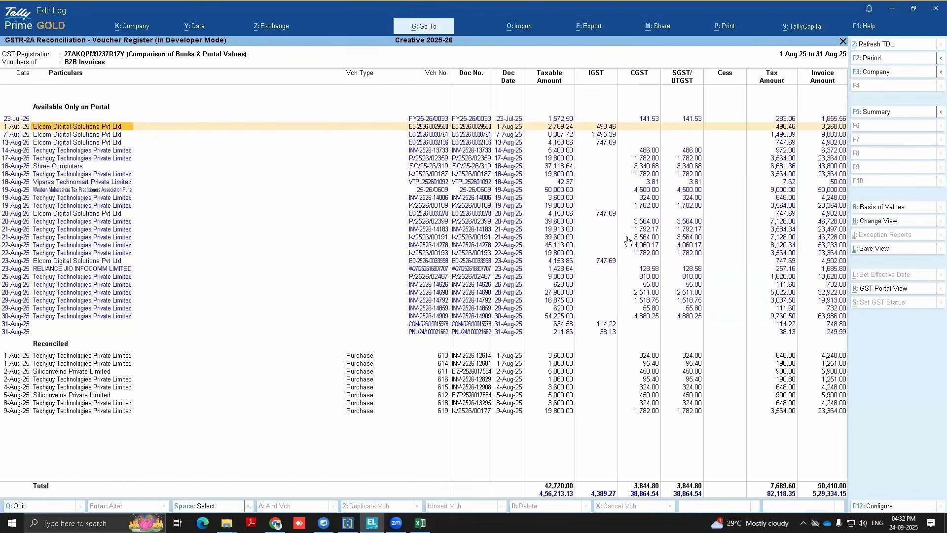
key("Escape")
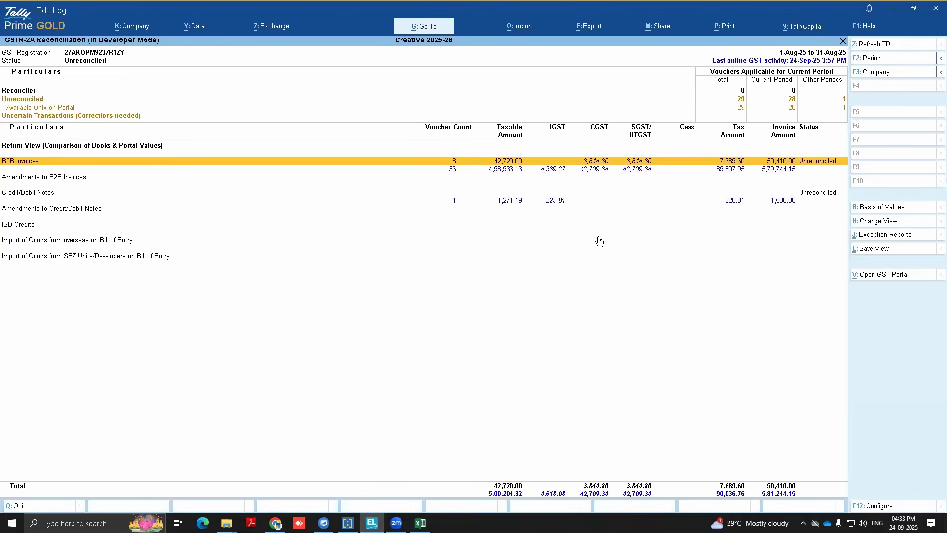
key("Escape")
key("Escape")
key("Escape")
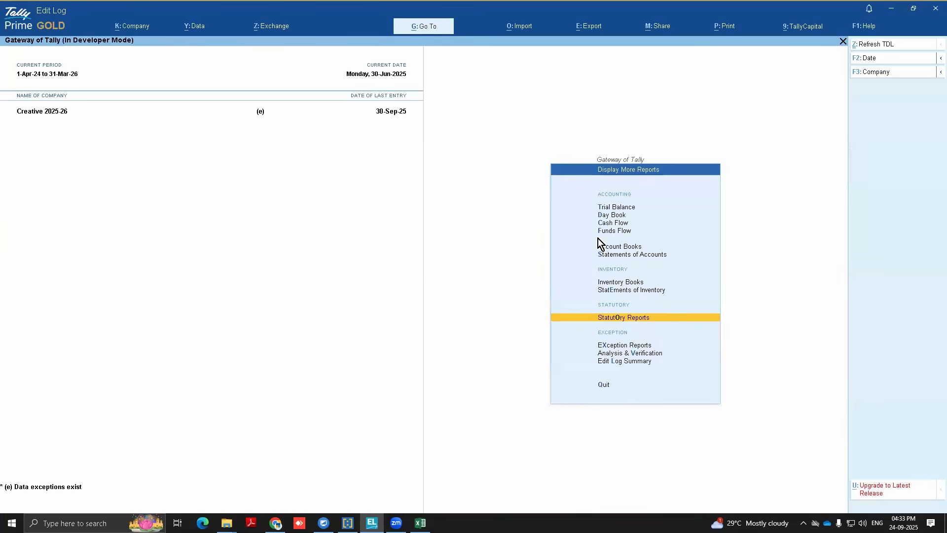
Exit the GSTR-2A report back to the Gateway of Tally.
key("Escape")
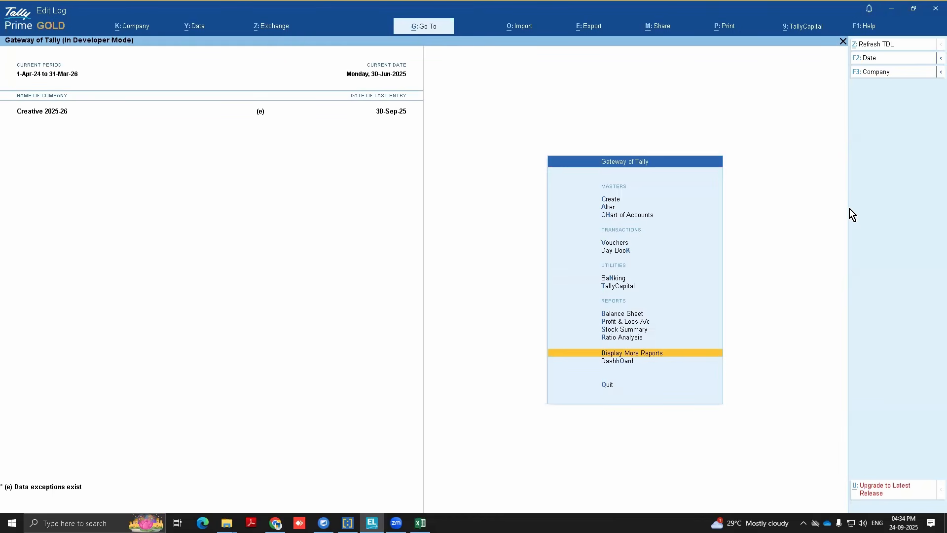
Start a new purchase voucher with supplier 24 G Precast LLP.
key("Up")
key("Up")
key("Up")
key("Up")
key("Up")
key("Up")
key("Up")
key("Up")
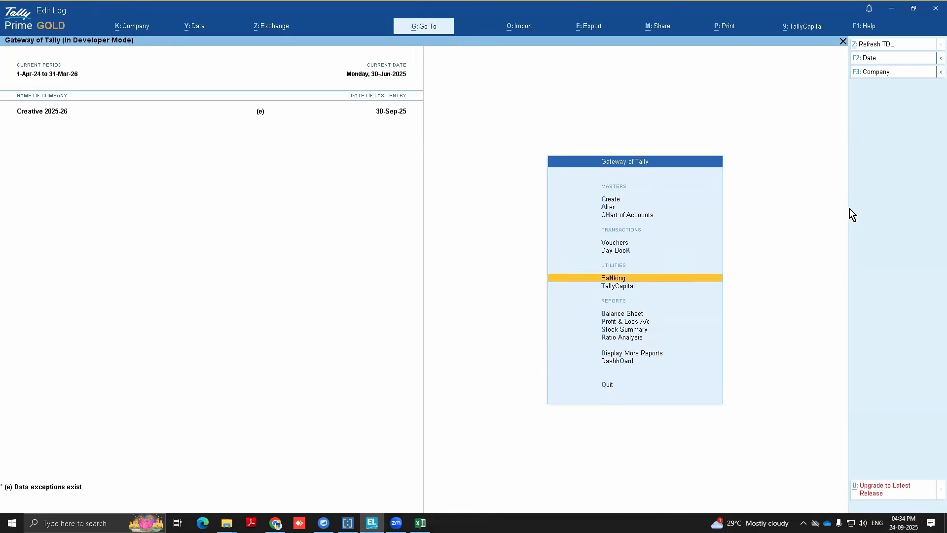
key("Return")
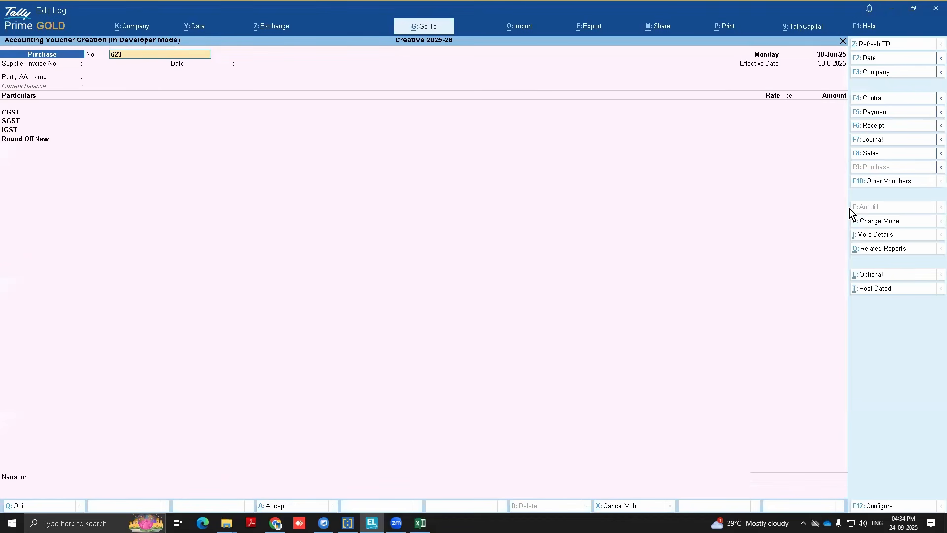
key("Return")
key("Return")
key("Return")
key("Return")
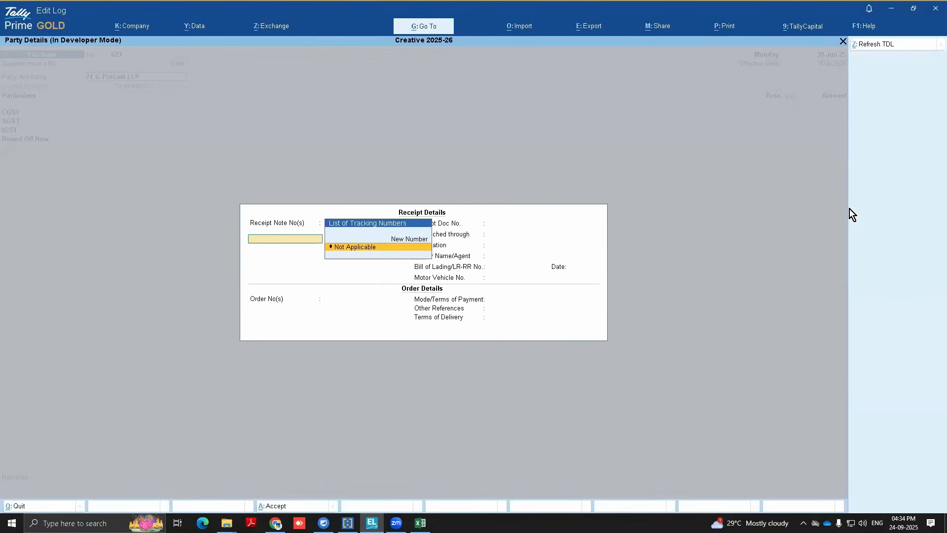
key("Return")
key("Return")
key("Return")
key("Return")
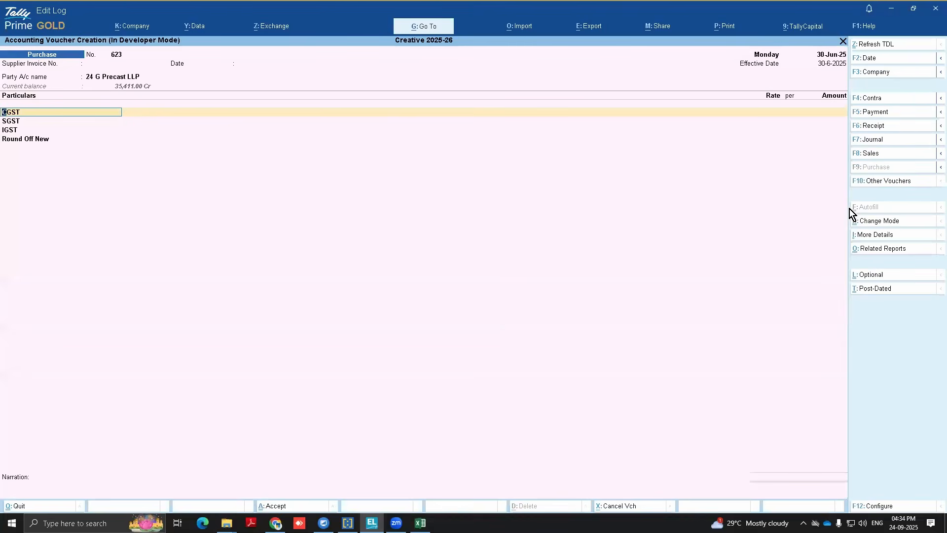
Add a Rent Rcm expense line for 36,000.
type("Rent")
key("Down")
key("Down")
key("Return")
key("Return")
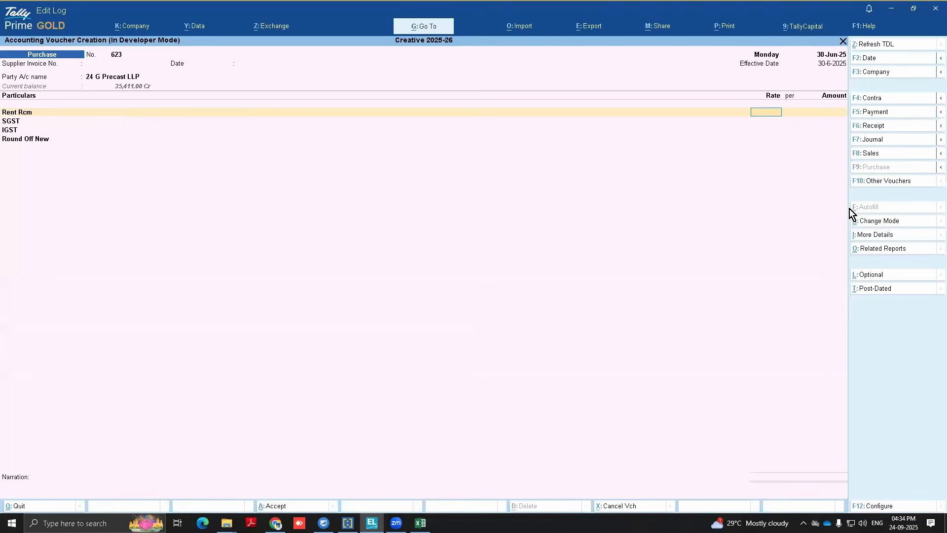
key("Return")
type("36000")
key("Return")
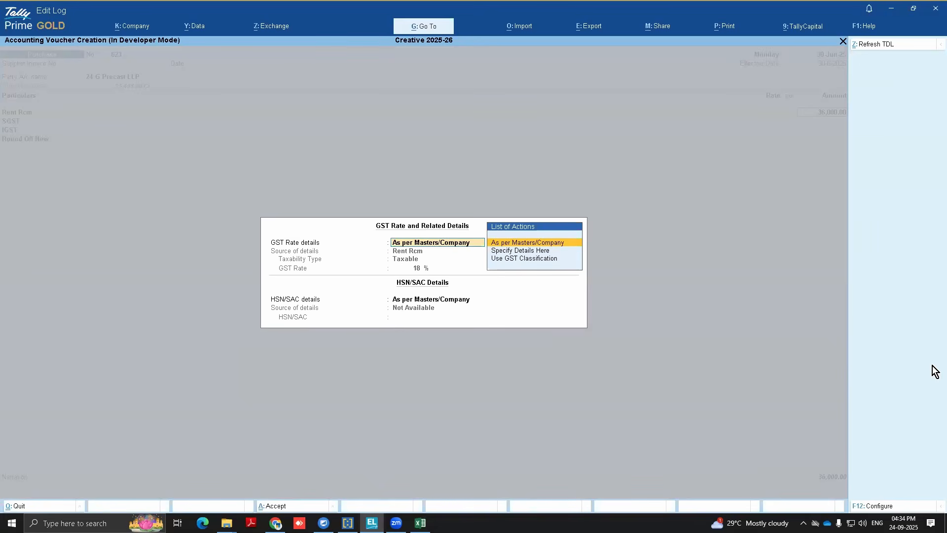
Specify GST details on the Rent Rcm line: Taxable, 12% rate, HSN/SAC 123456.
key("Down")
key("Return")
key("Return")
type("12")
key("Return")
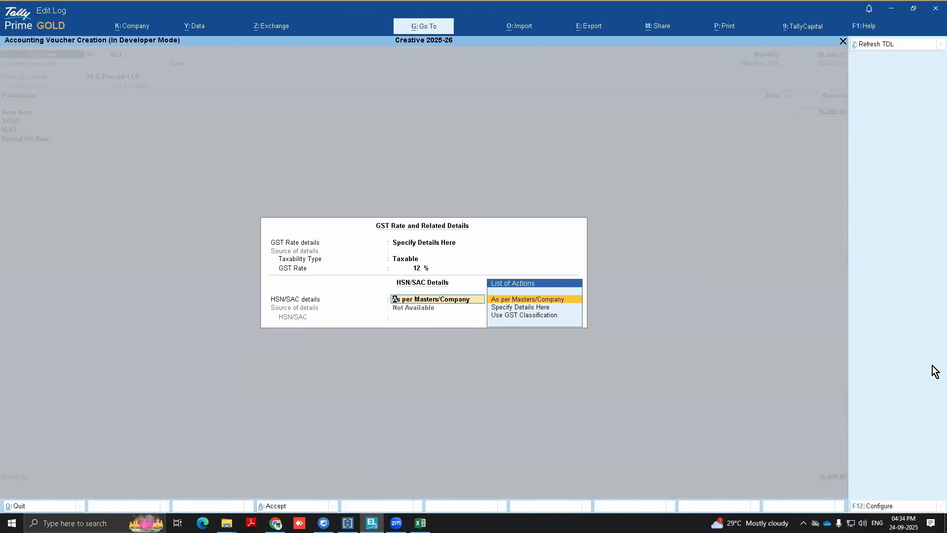
key("Down")
Clear the HSN code and quit the Rent Rcm voucher without saving.
key("Return")
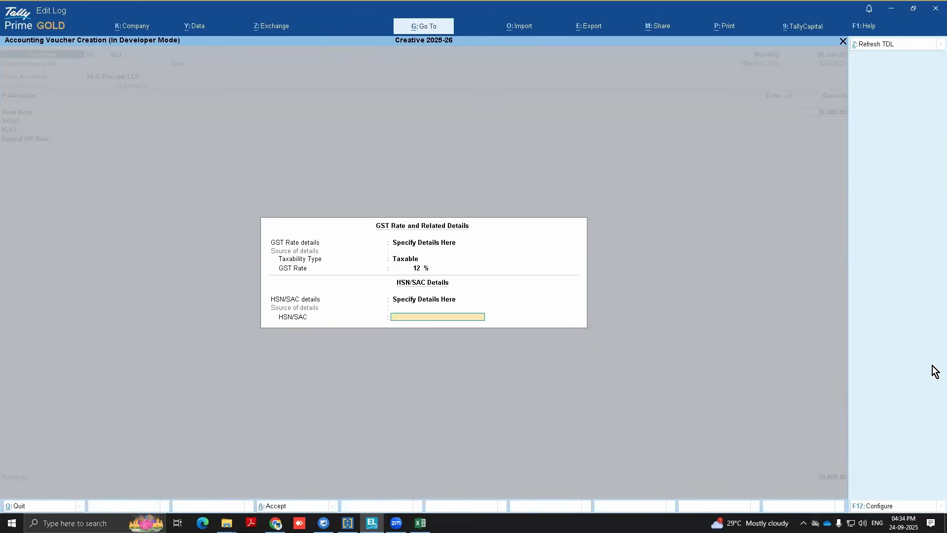
type("123456")
key("BackSpace")
key("BackSpace")
key("BackSpace")
key("BackSpace")
key("BackSpace")
key("BackSpace")
key("Escape")
key("Return")
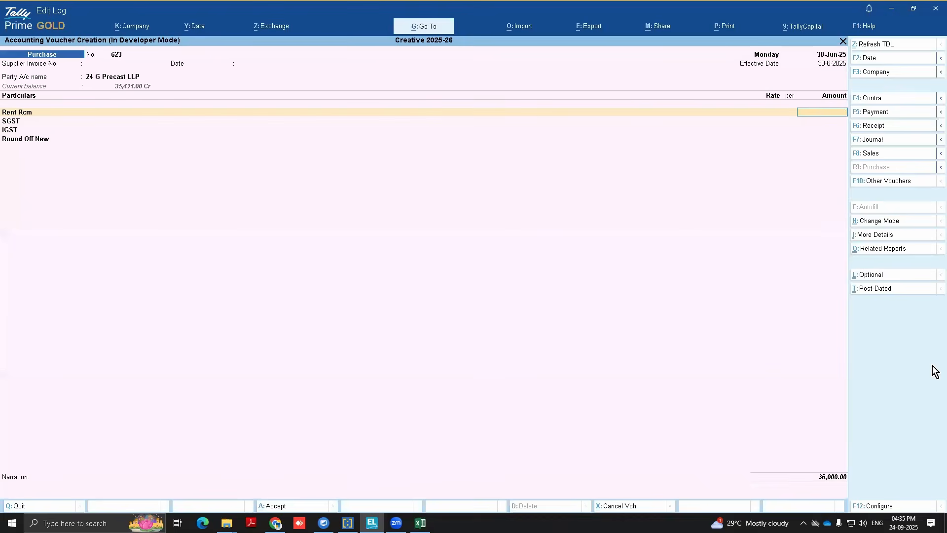
key("Escape")
key("Return")
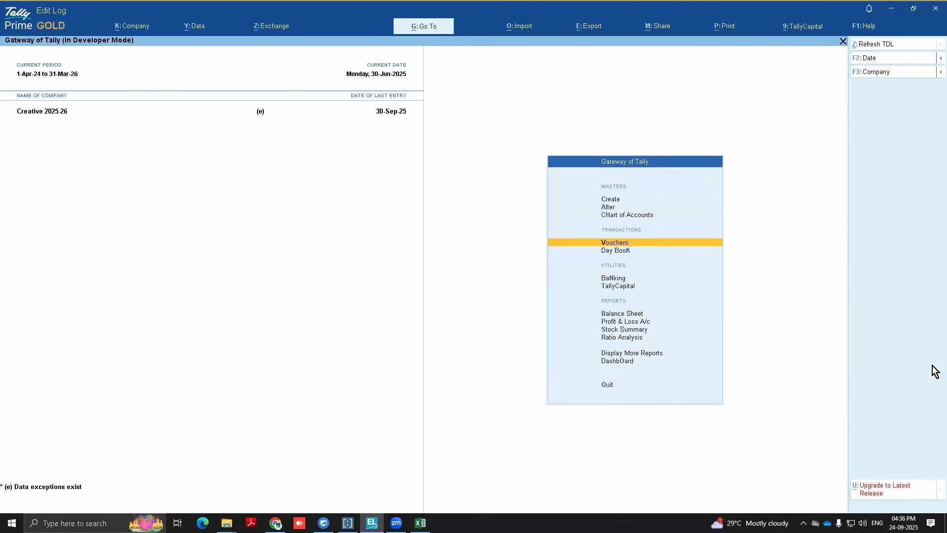
key("F11")
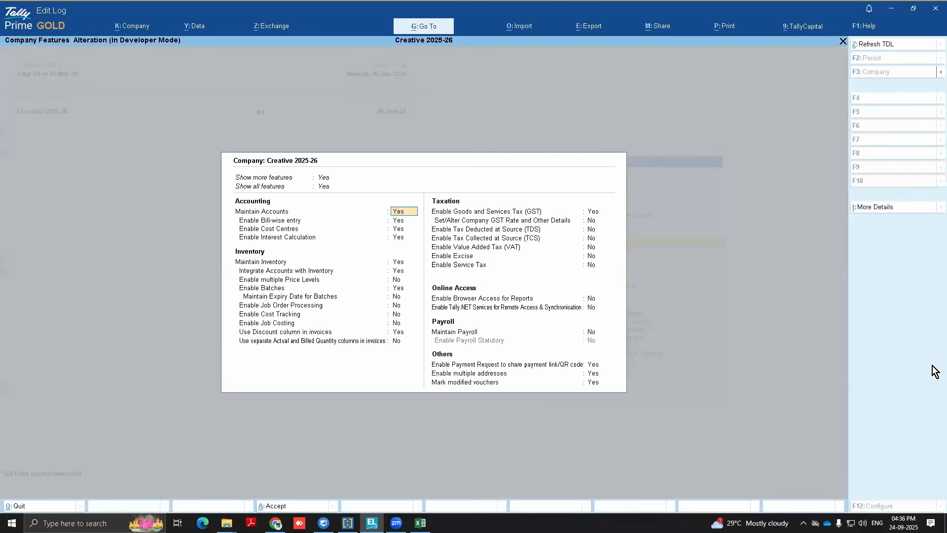
key("Down")
key("Down")
key("Down")
key("Down")
key("Down")
key("Down")
key("Down")
key("Down")
key("Down")
key("Down")
key("Down")
key("Down")
key("Down")
key("Down")
key("Return")
key("Down")
key("Return")
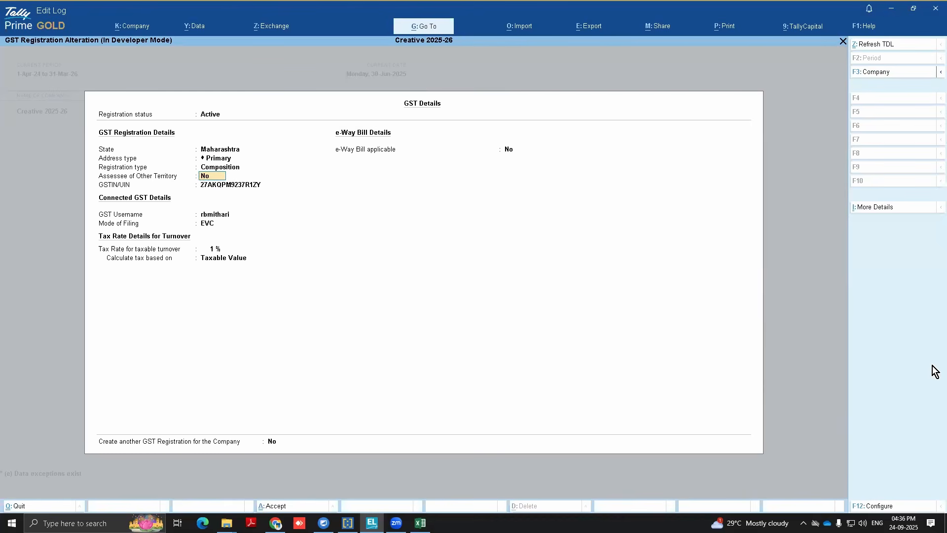
key("Escape")
key("y")
key("Escape")
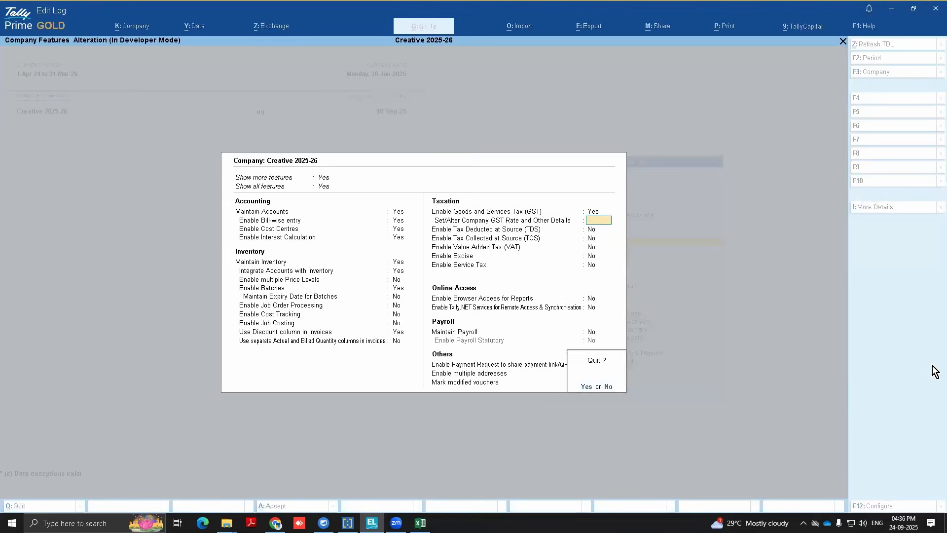
key("y")
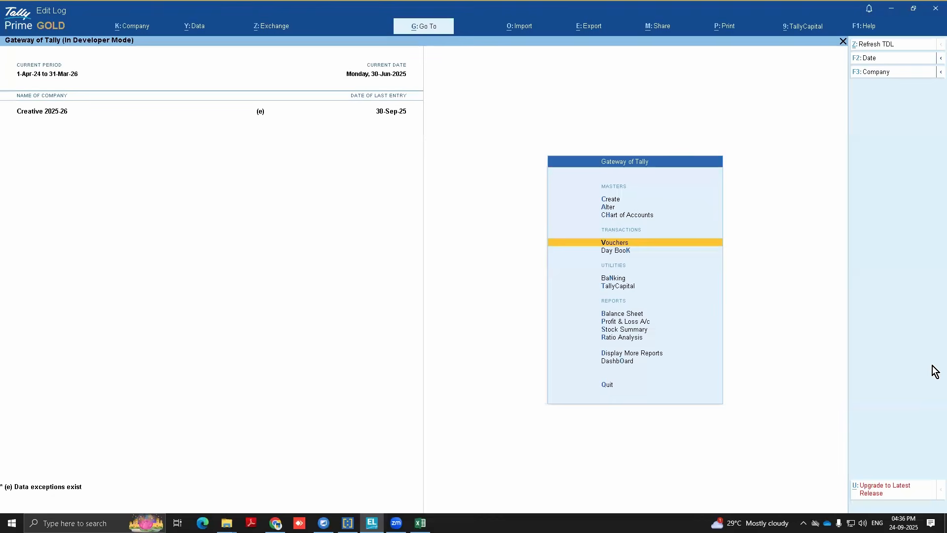
key("Return")
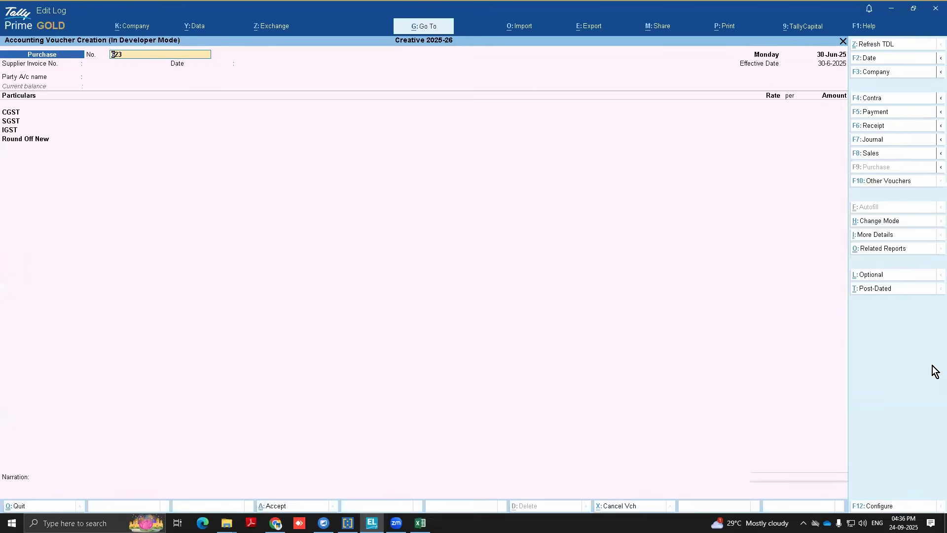
Switch to a Payment voucher, keep the GST adjustment Not Applicable, then close it unsaved.
key("F5")
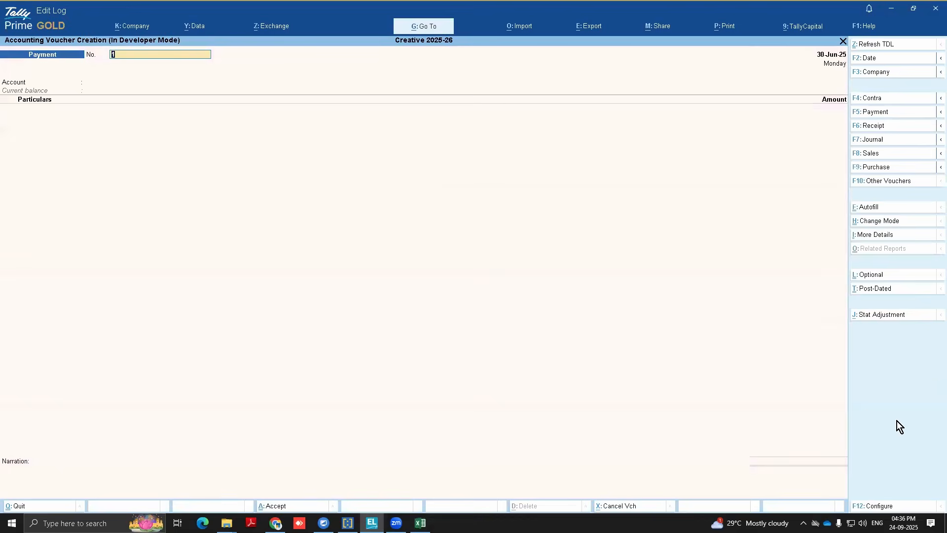
left_click(882, 321)
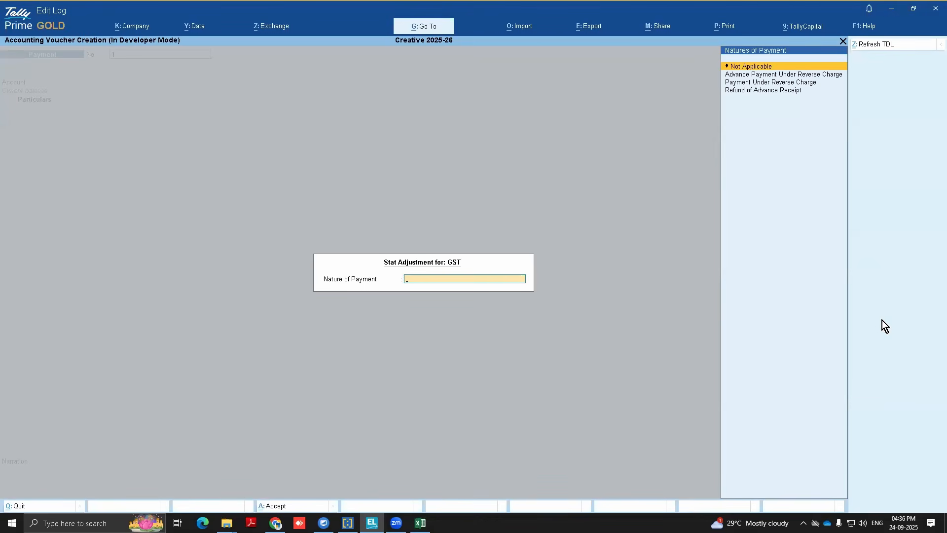
key("Down")
key("Down")
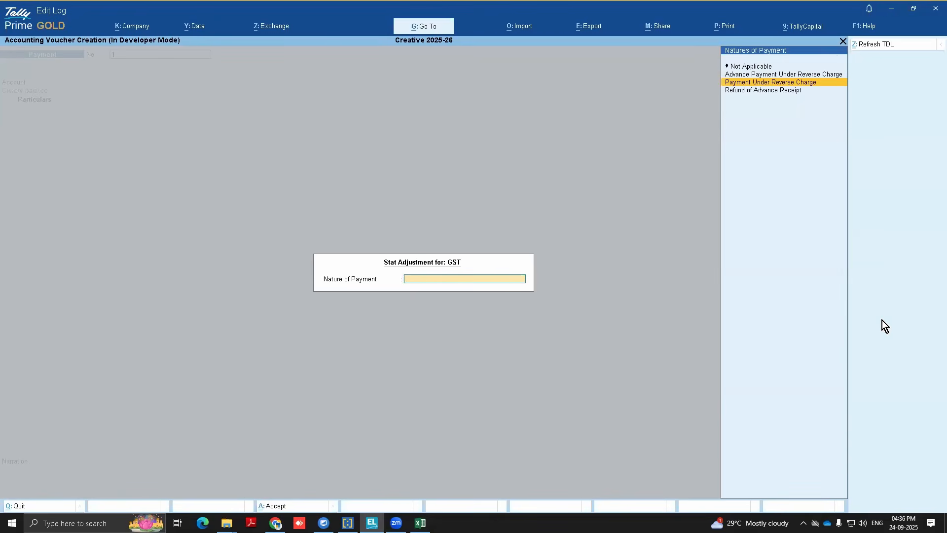
key("Up")
key("Up")
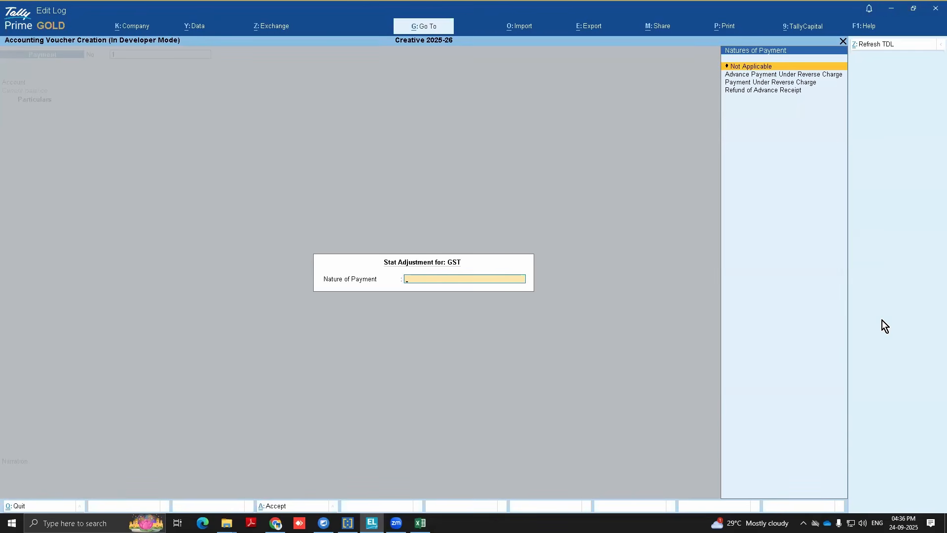
key("Return")
key("Return")
type("cas")
key("Return")
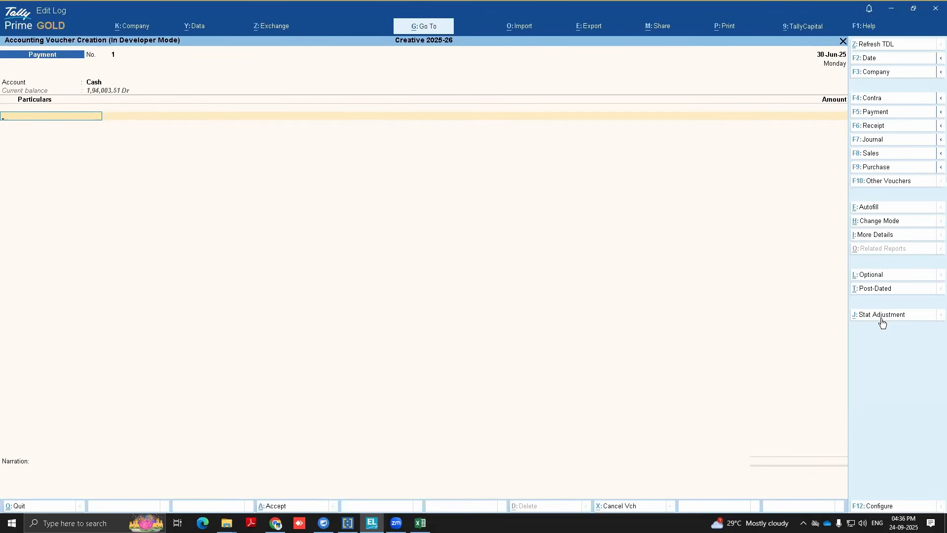
key("Escape")
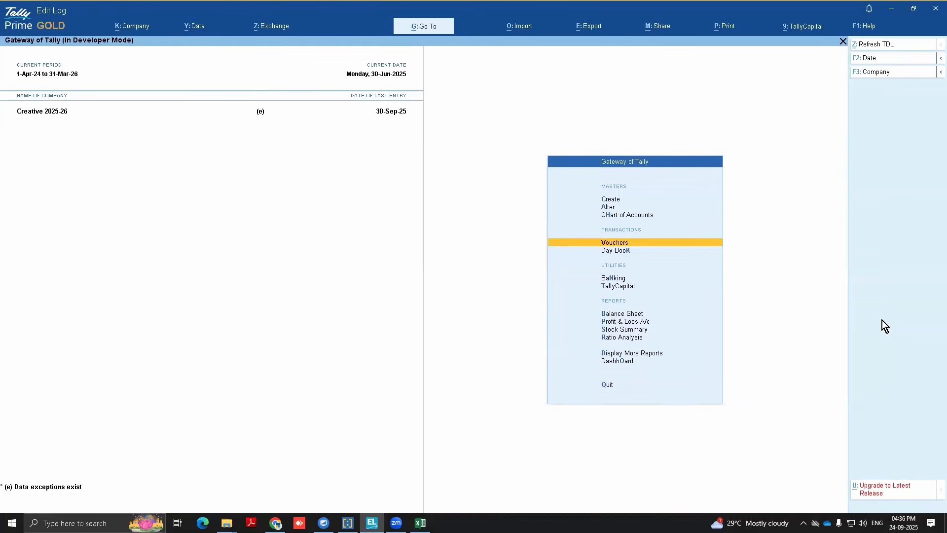
Open the Rent Rcm ledger vouchers report for 1-Apr-24 to 31-Mar-26.
key("d")
key("a")
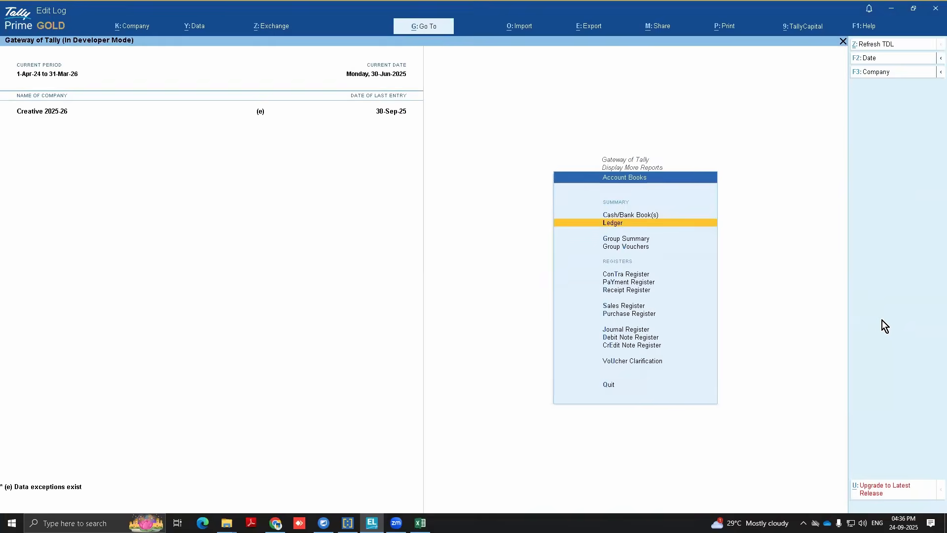
key("Return")
type("Rent")
key("Down")
key("Return")
key("F2")
type("1.4.24")
key("Return")
type("31.3.26")
key("Return")
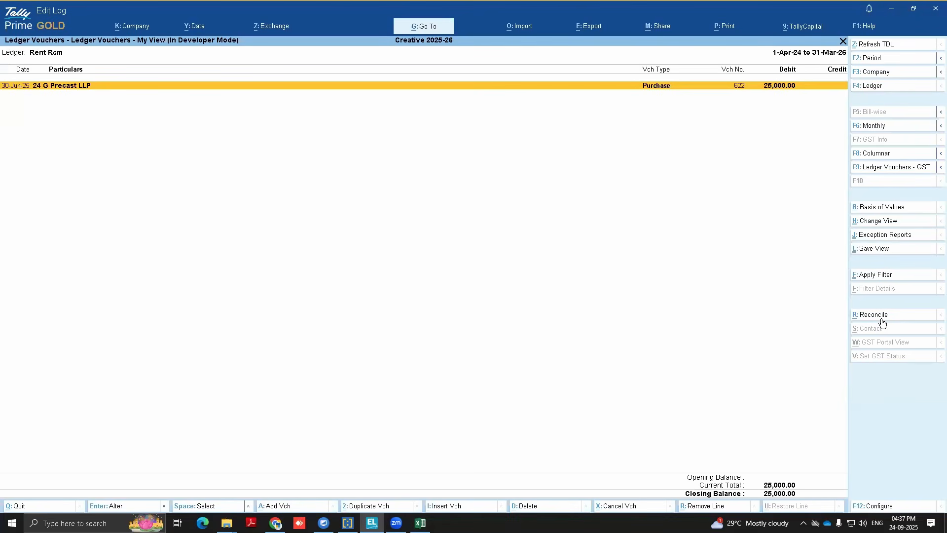
Open voucher 622 and review the Rent Rcm ledger's reverse charge and input tax credit settings.
key("Return")
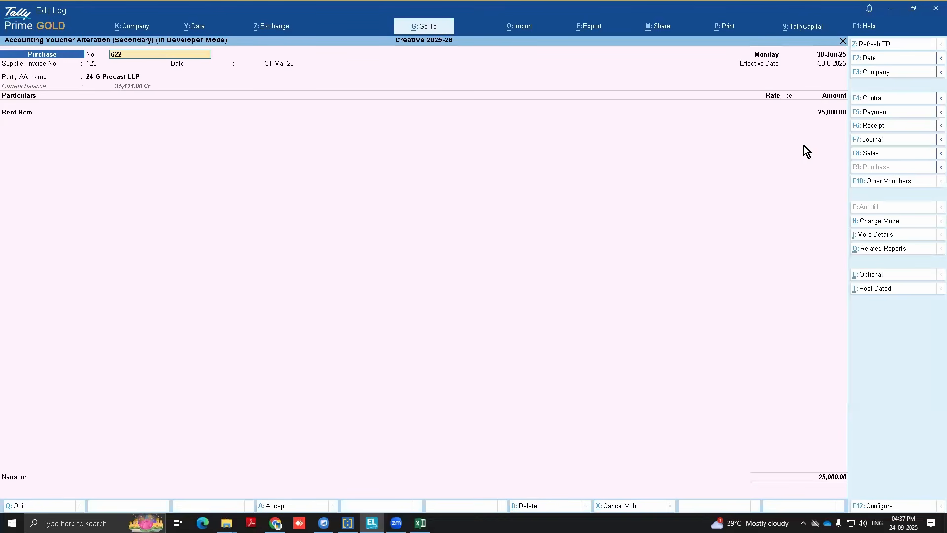
left_click(50, 120)
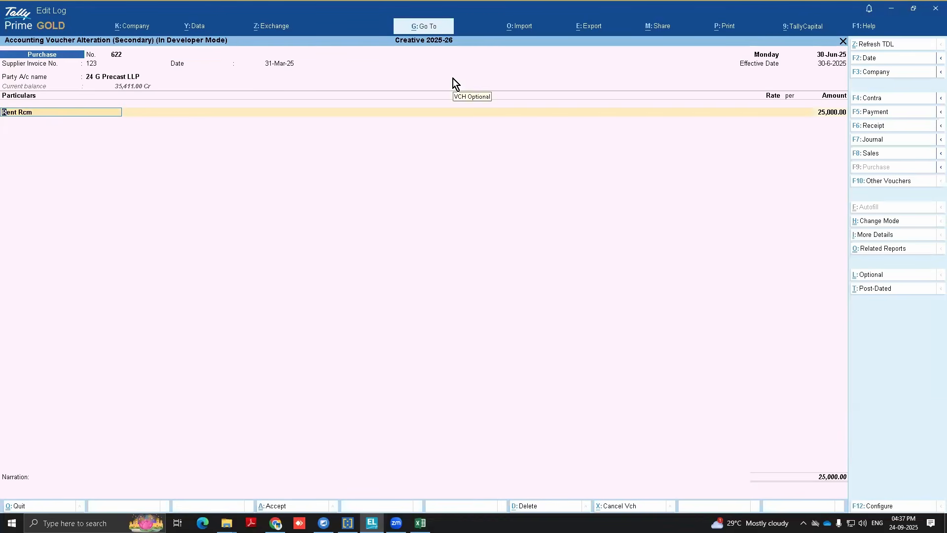
key("ctrl+Return")
key("Return")
key("Return")
key("Return")
key("Return")
key("Return")
key("Return")
key("Return")
key("Return")
key("Return")
key("Return")
key("Return")
key("Return")
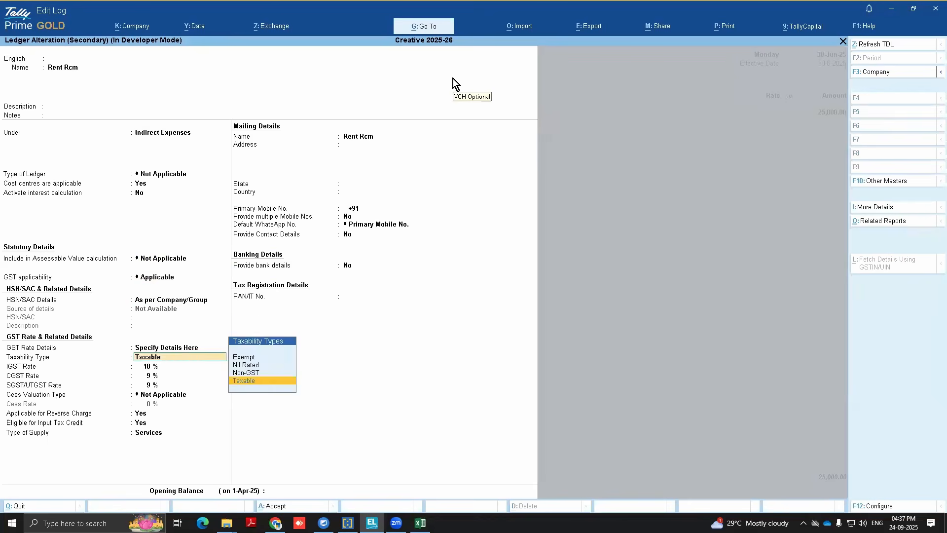
key("Return")
key("Return")
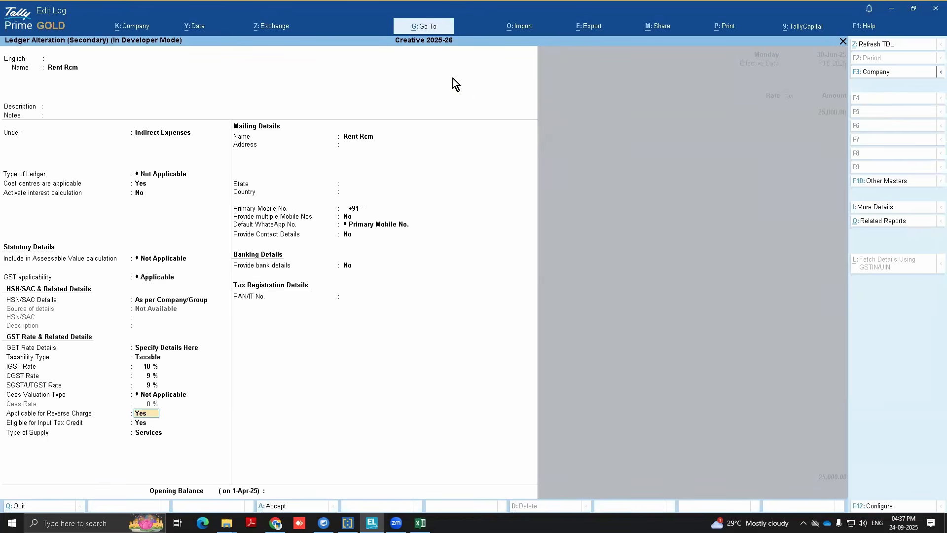
key("Return")
key("ctrl+a")
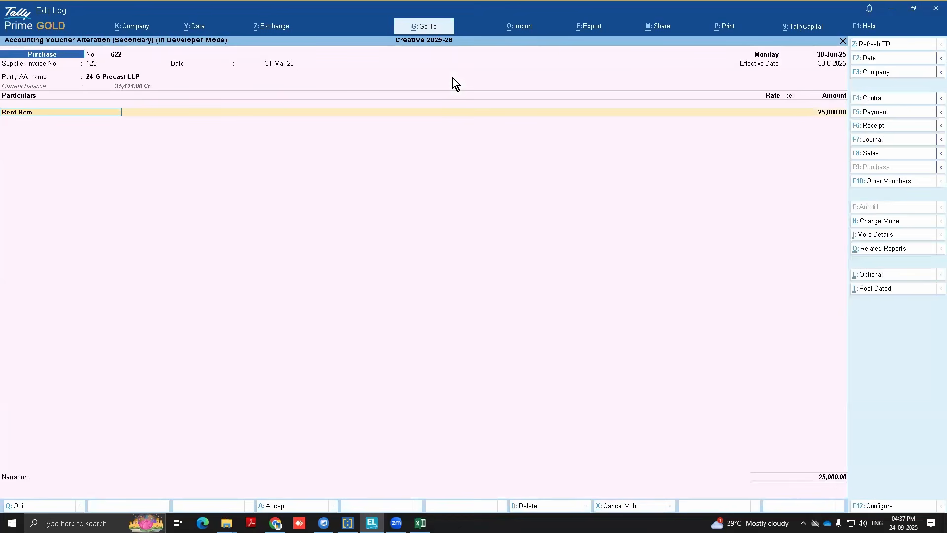
Preview the invoice printout for voucher 622.
key("alt+p")
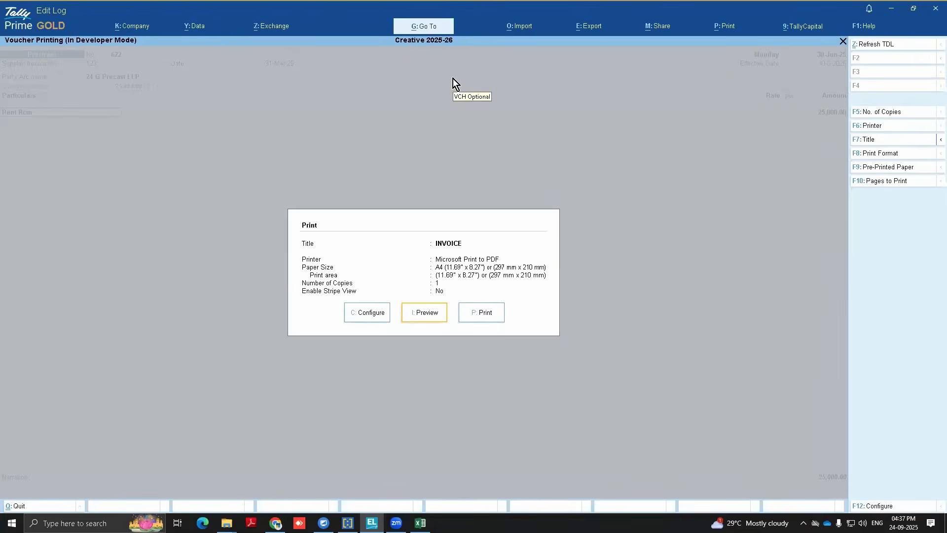
key("i")
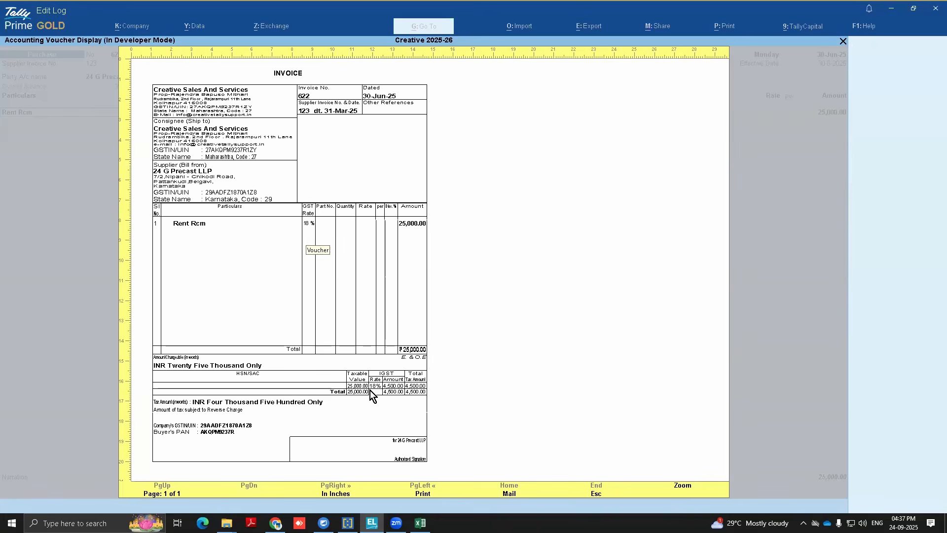
key("Escape")
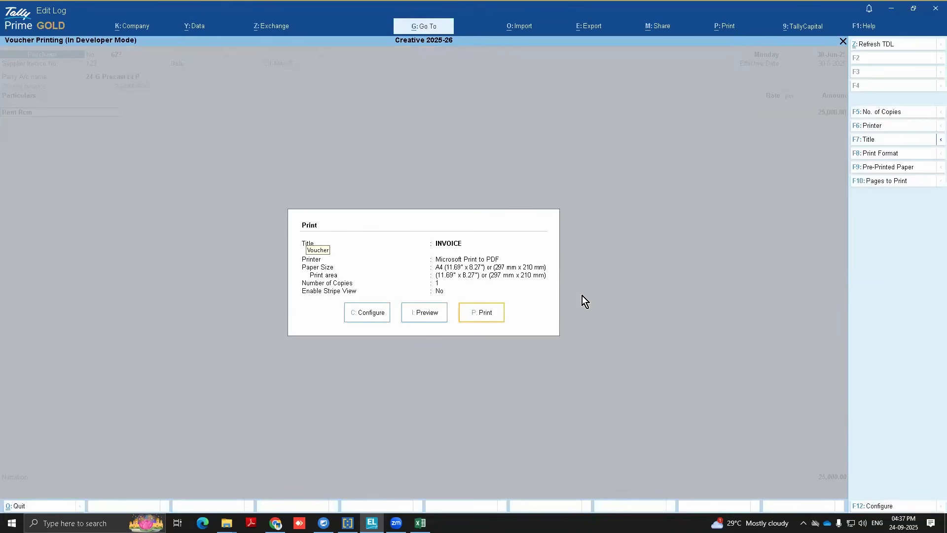
Set the Microsoft Print to PDF page orientation to Portrait.
key("F6")
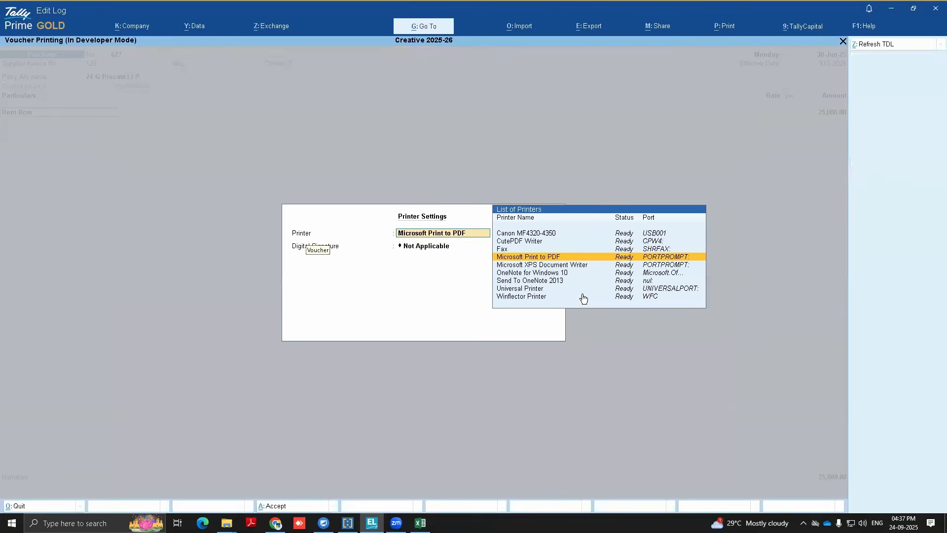
key("Return")
key("Return")
key("alt+Down")
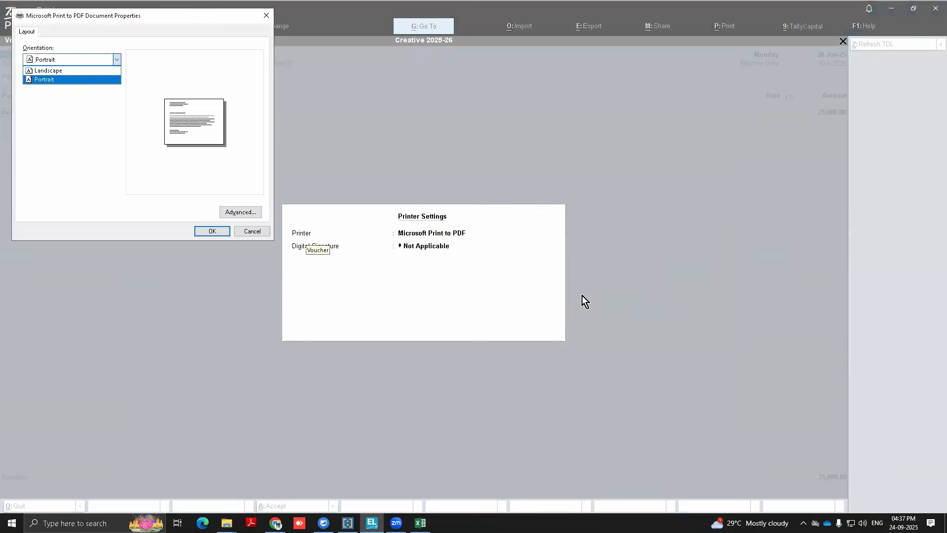
key("Down")
key("Return")
key("Return")
Preview the portrait invoice full-window, then close printing back to the voucher.
key("i")
key("alt+z")
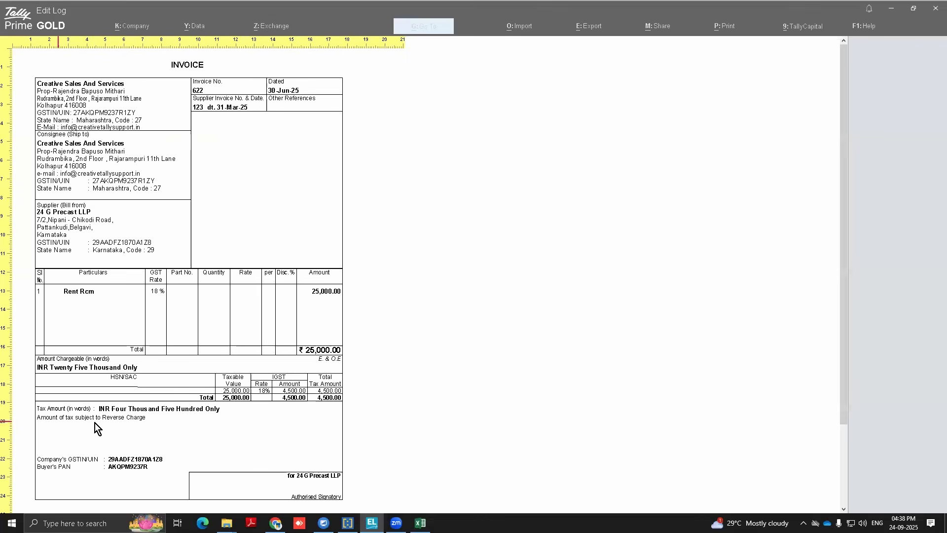
left_click(139, 423)
left_click(154, 422)
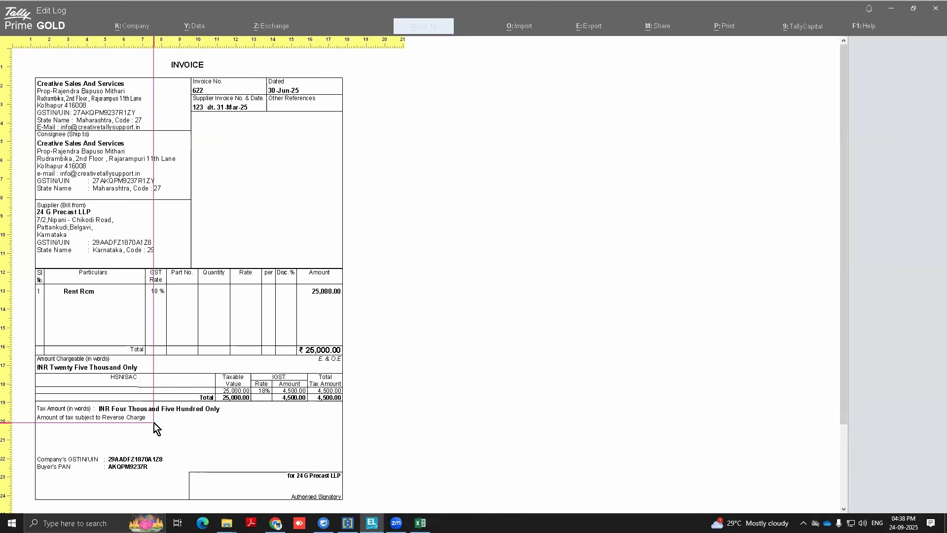
key("Escape")
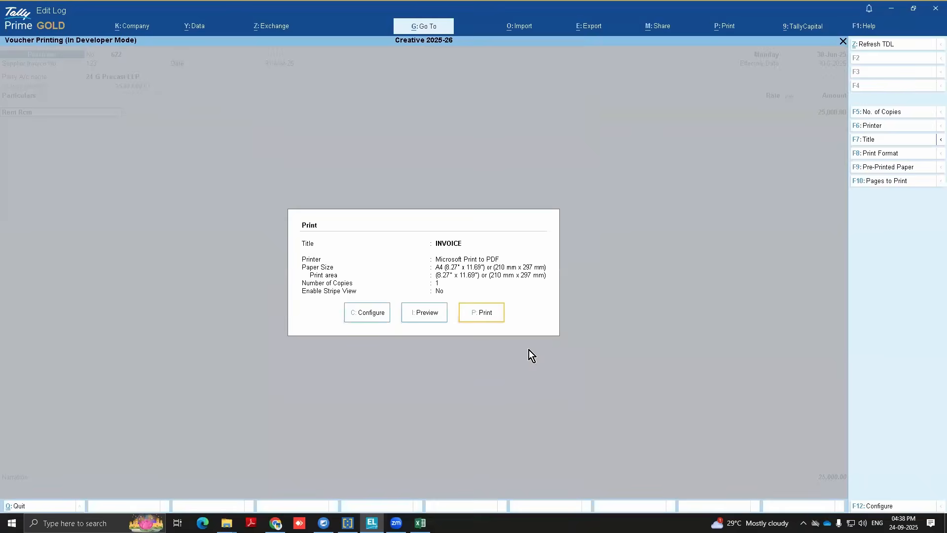
key("Escape")
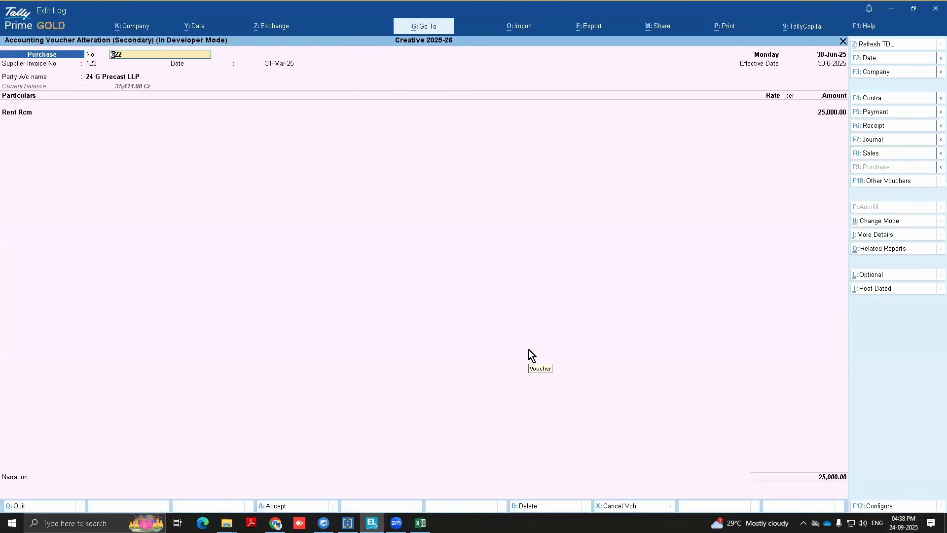
Start a journal with GST adjustment Increase in Tax Liability & ITC, Purchase Under Reverse Charge from Registered Dealer.
key("Escape")
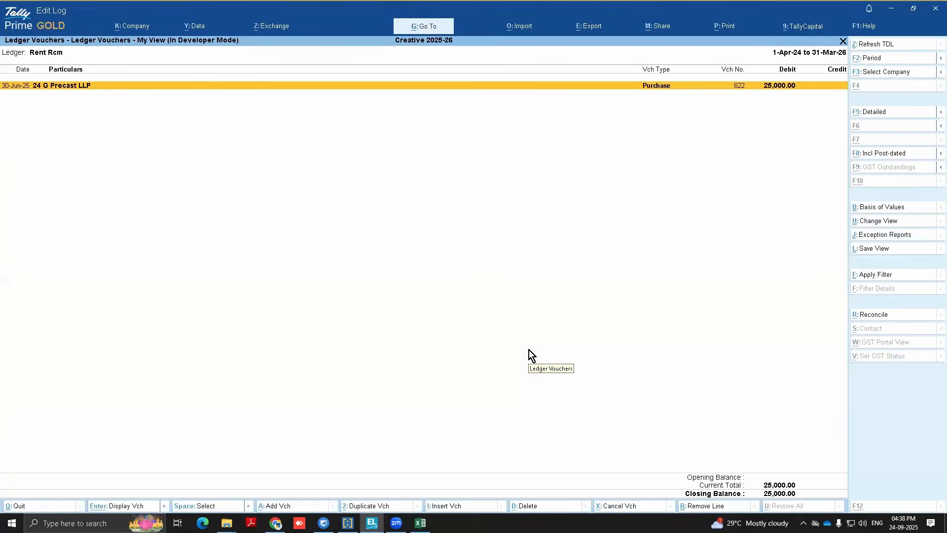
key("alt+a")
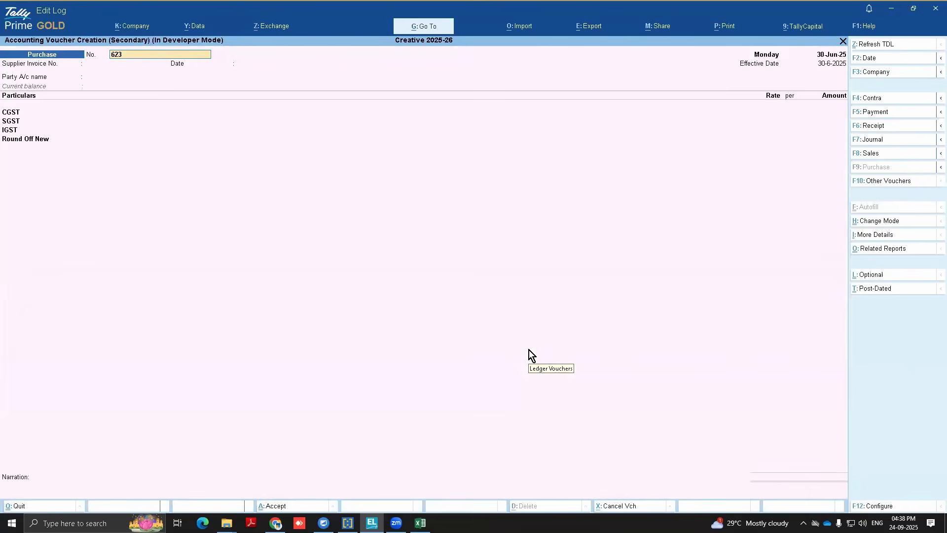
key("F7")
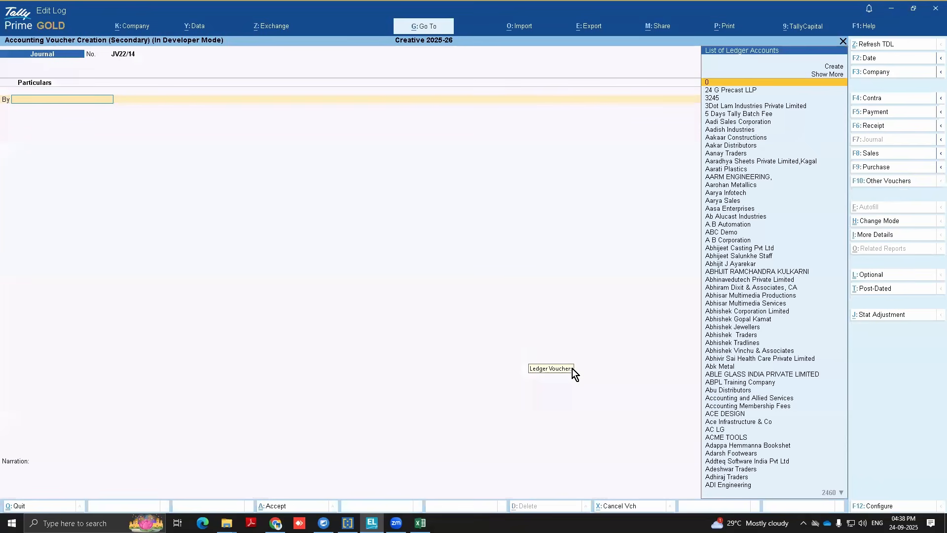
left_click(877, 316)
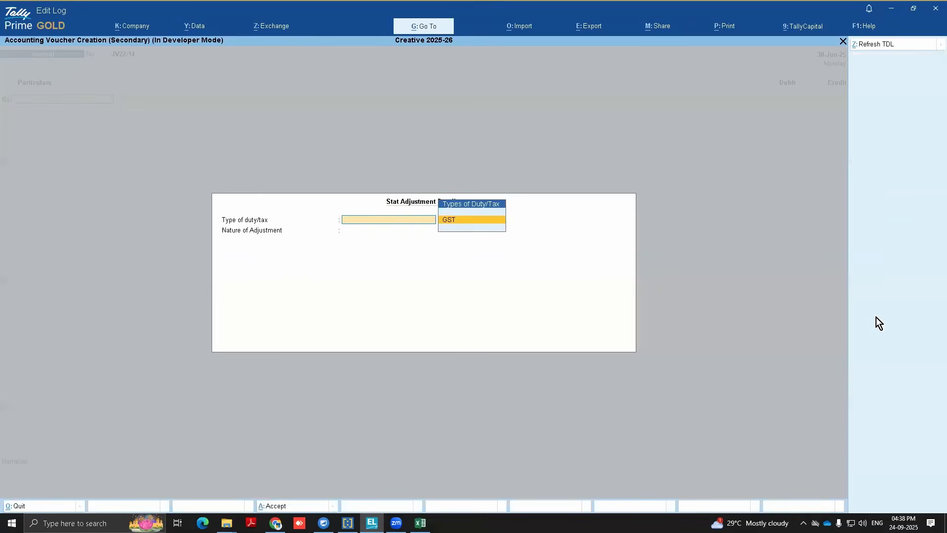
key("Return")
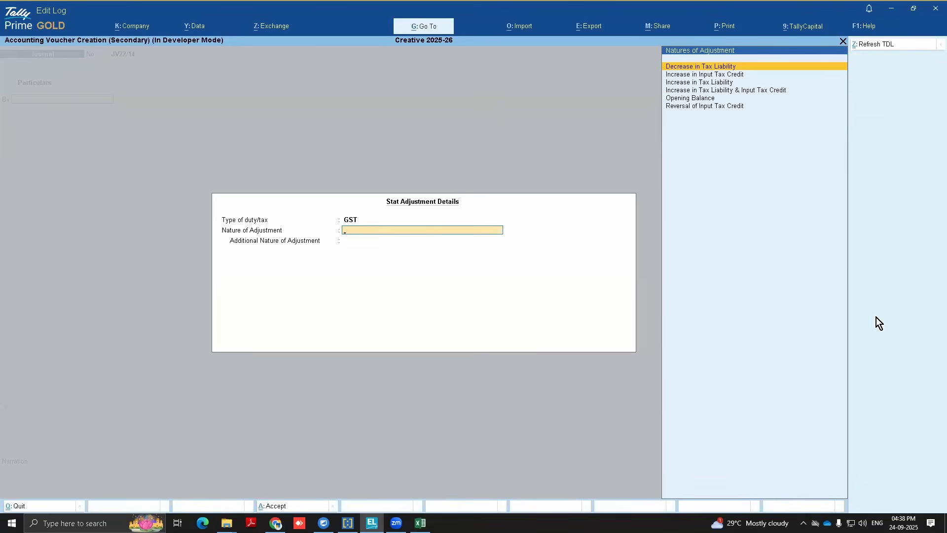
key("Down")
key("Down")
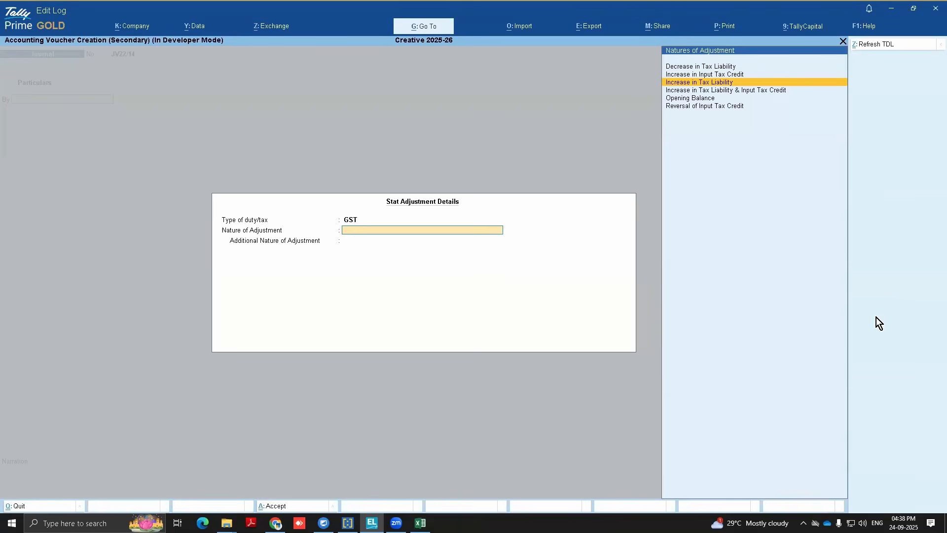
key("Down")
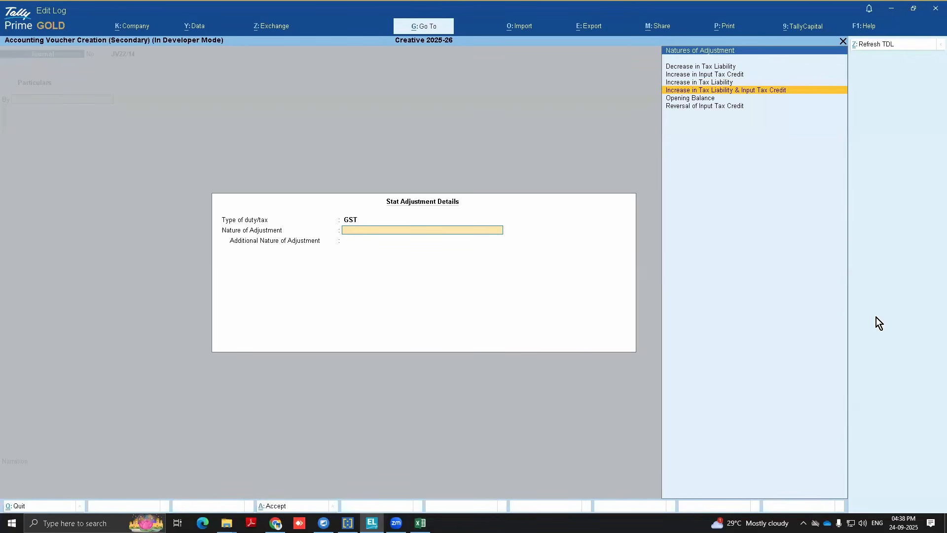
key("Return")
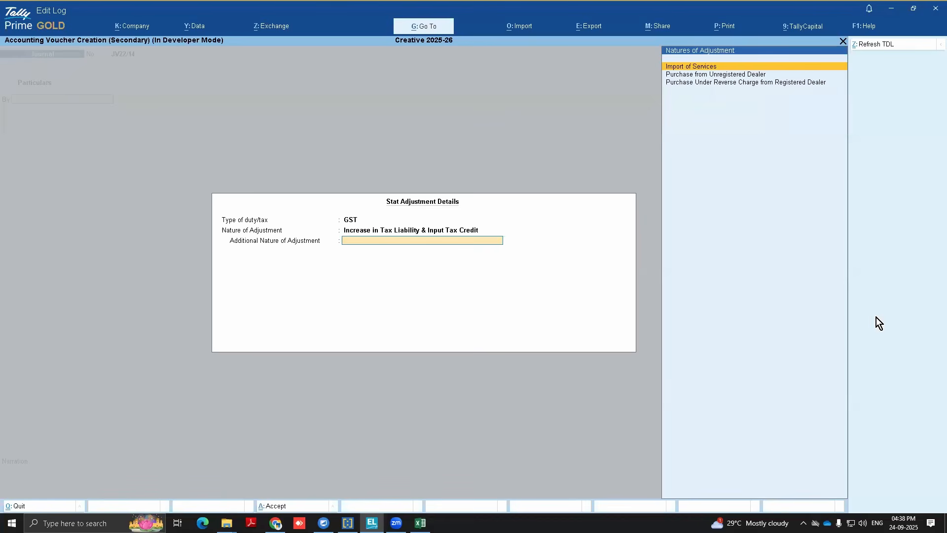
key("Down")
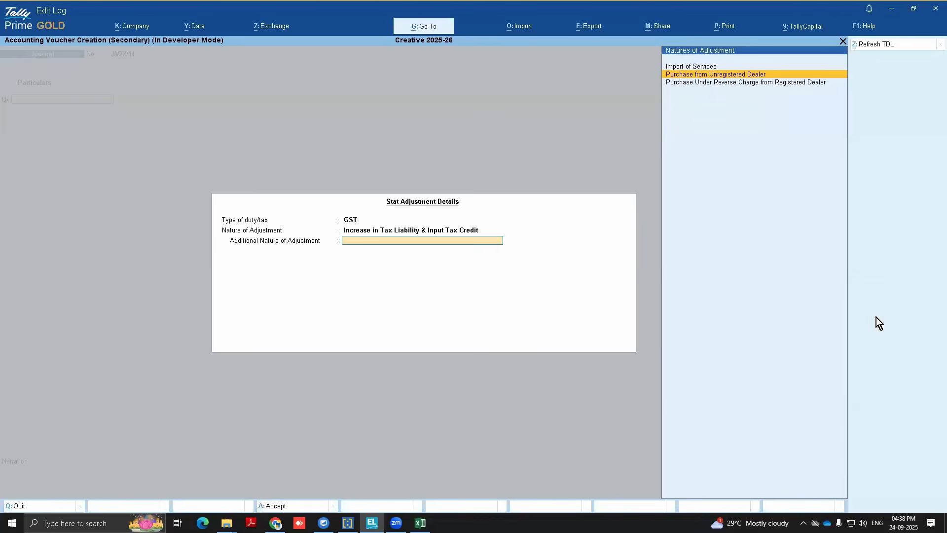
key("Down")
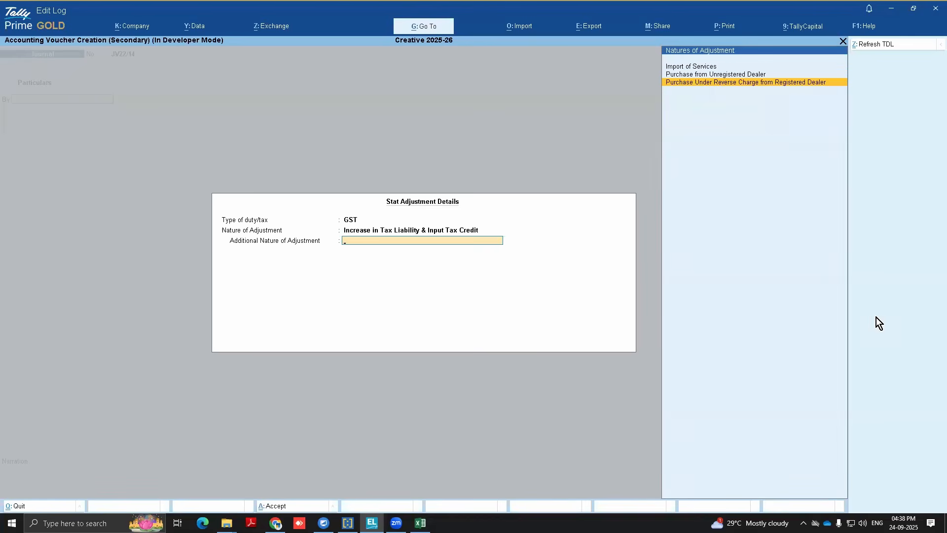
key("Return")
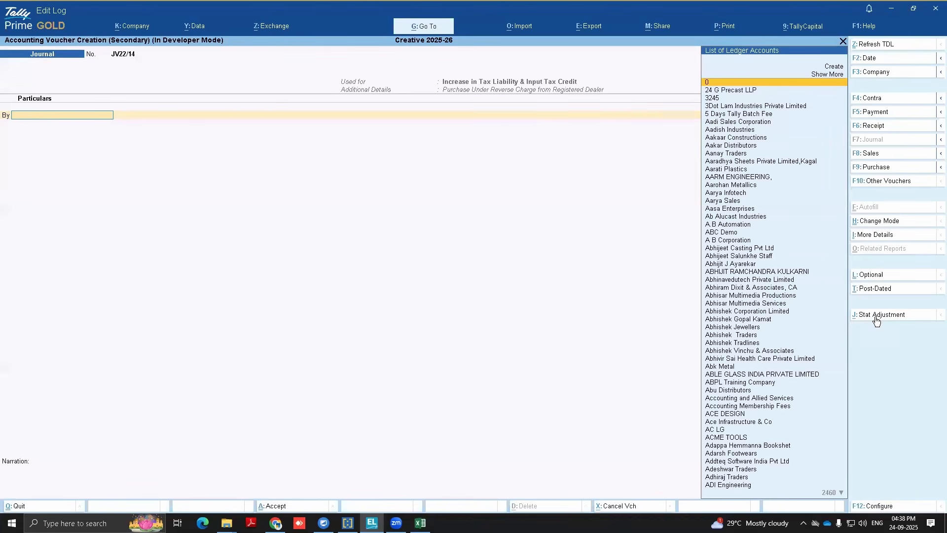
Debit CGST 360 at the 18% GST rate.
type("Cg")
key("Return")
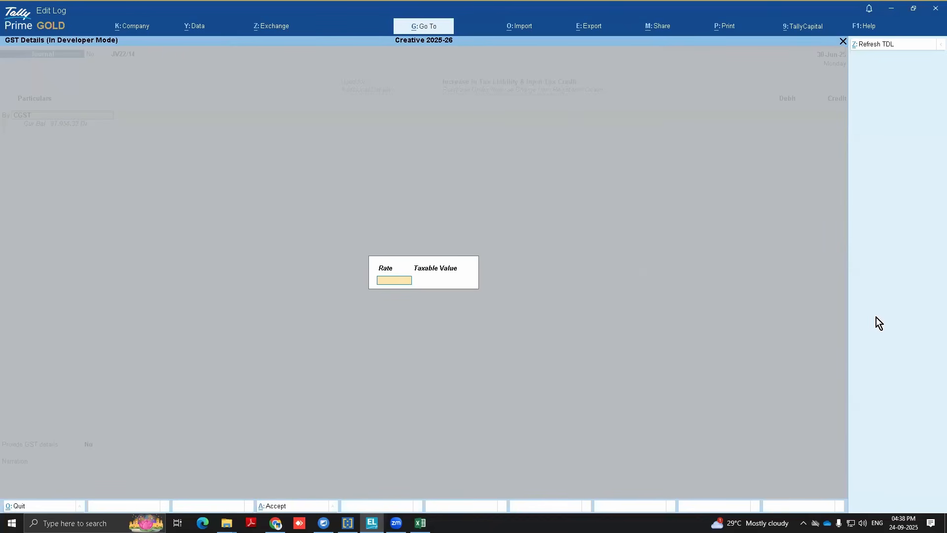
type("18")
key("Return")
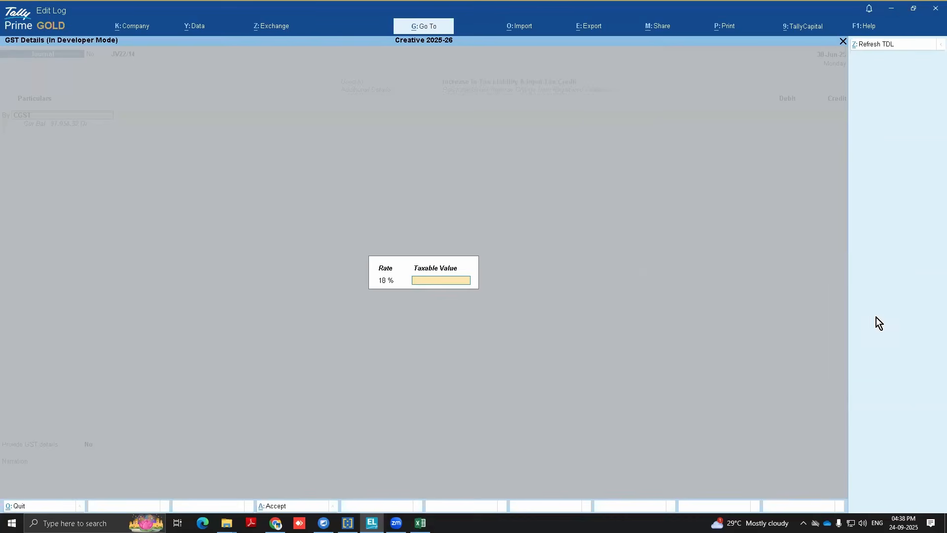
key("Return")
type("2000")
key("Escape")
type("360")
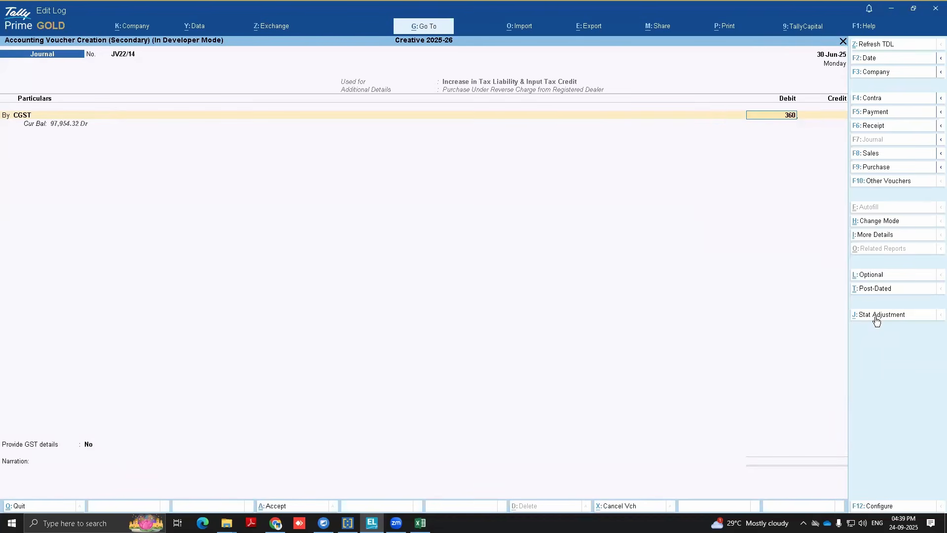
key("Return")
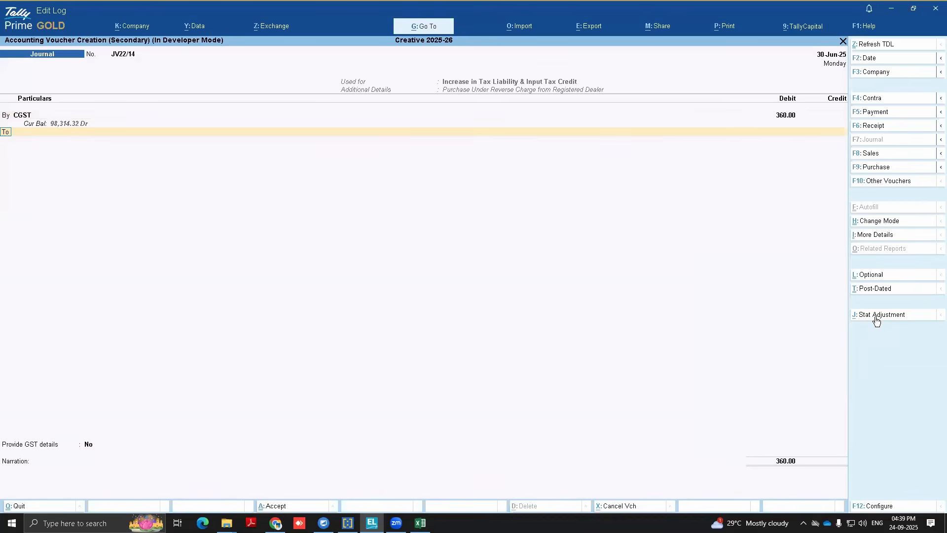
Add an SGST debit row of 360 with taxable value 360.
key("b")
key("Return")
type("C")
key("BackSpace")
type("Sg")
key("Down")
key("Return")
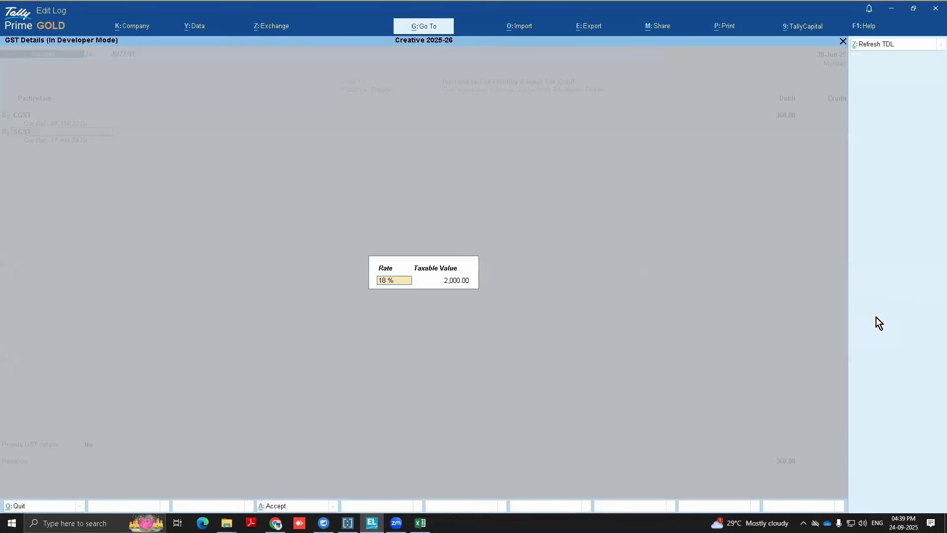
key("Return")
key("Return")
type("360")
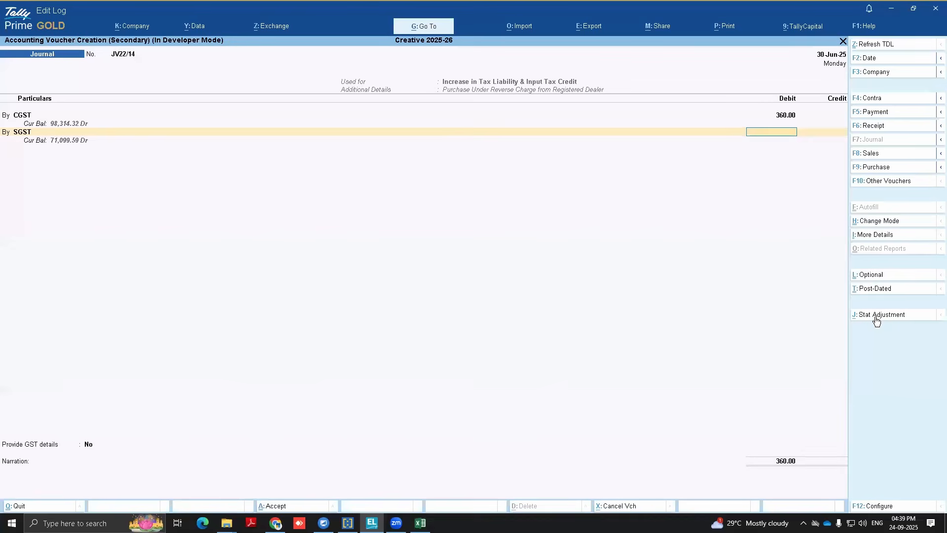
key("Return")
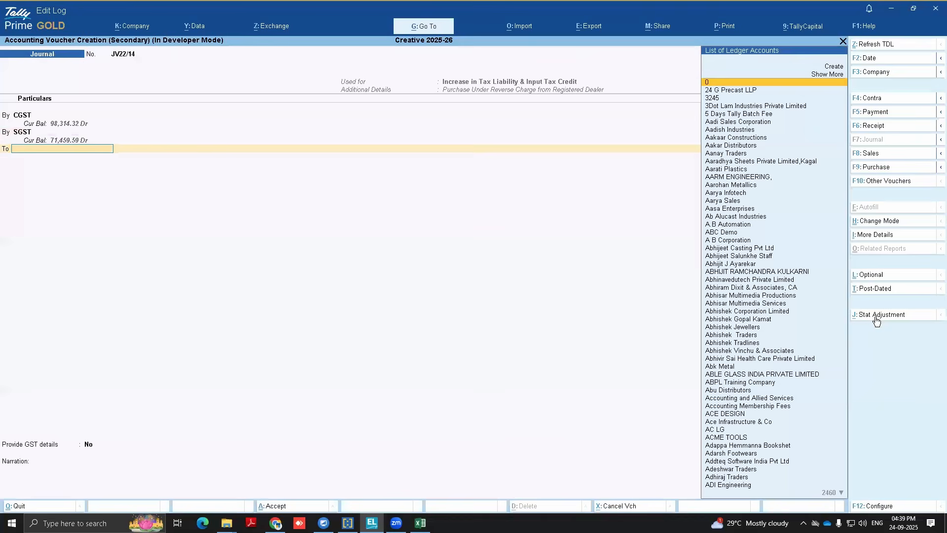
type("c")
key("Return")
key("Return")
Add the CGST credit row, then discard the unsaved journal.
key("Return")
key("Return")
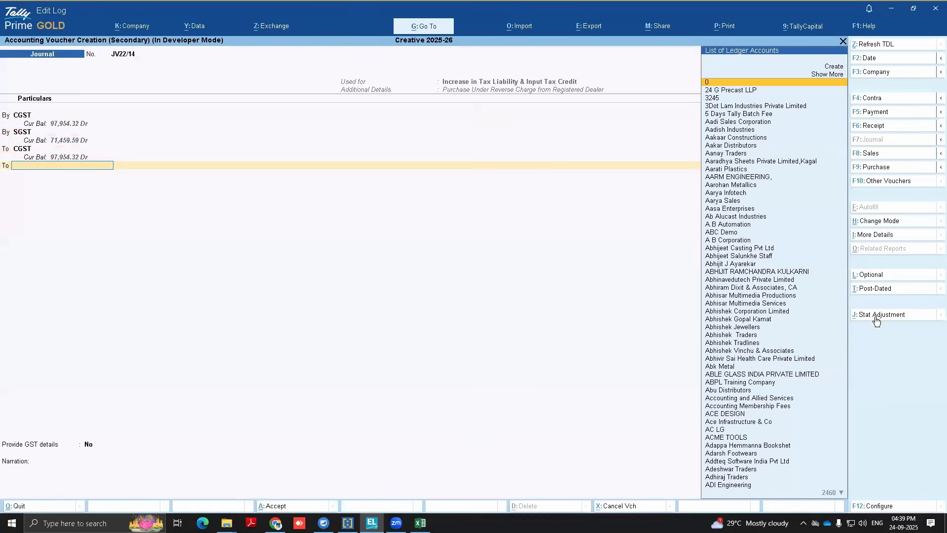
type("Sg")
key("Return")
key("Return")
key("Return")
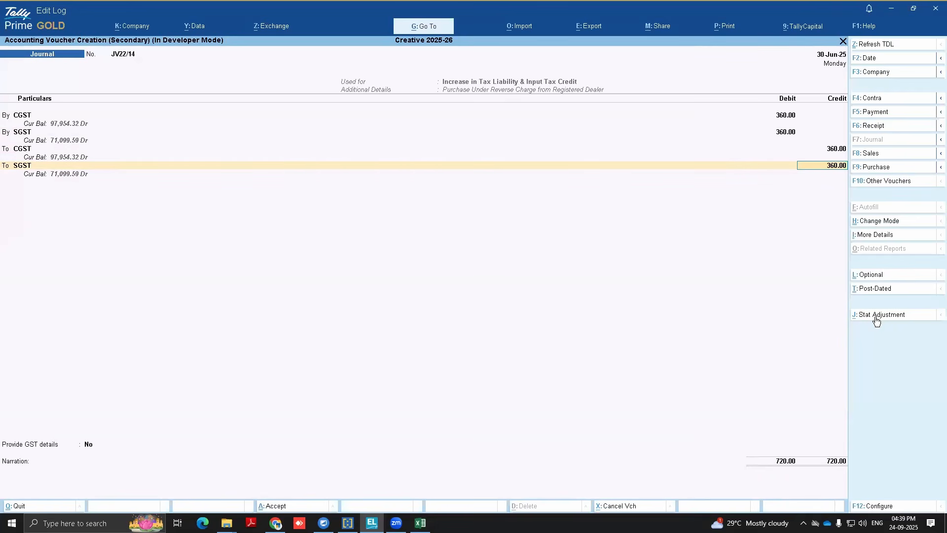
key("BackSpace")
key("BackSpace")
key("BackSpace")
key("BackSpace")
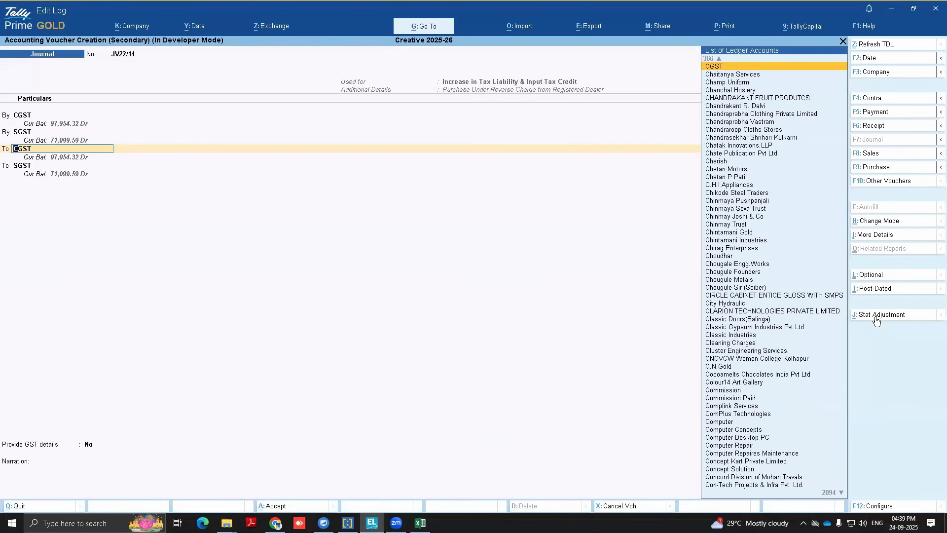
key("Escape")
key("y")
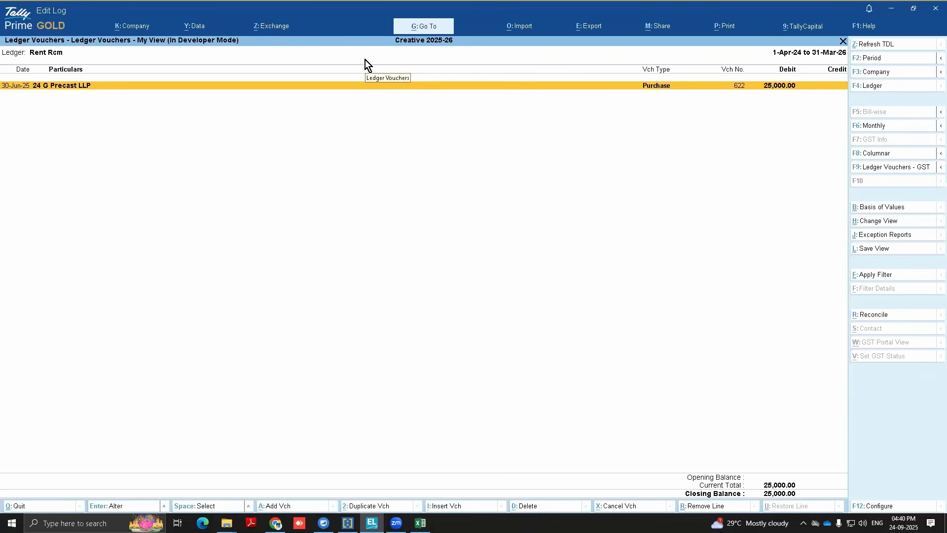
Open the Purchase Register and list all purchase vouchers for July.
key("Escape")
key("Escape")
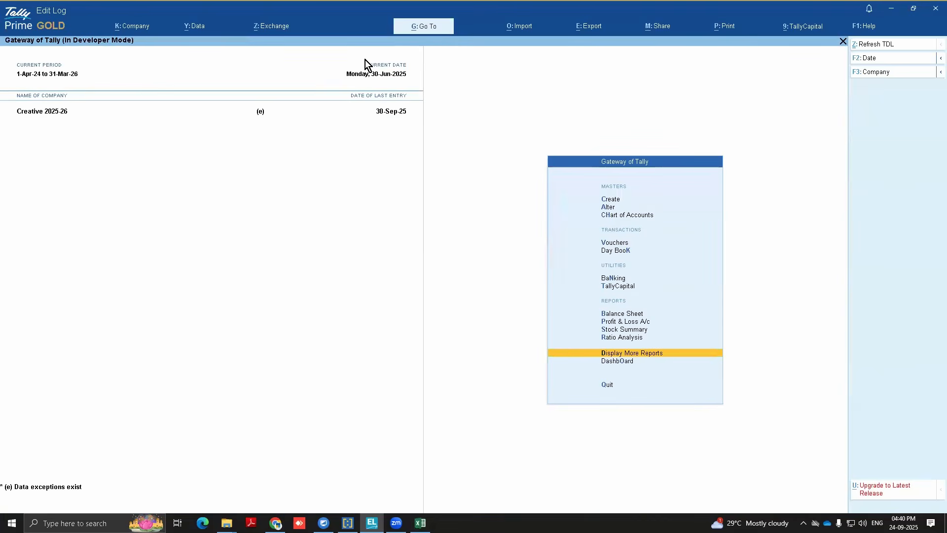
key("d")
key("a")
key("p")
key("Up")
key("Up")
key("Up")
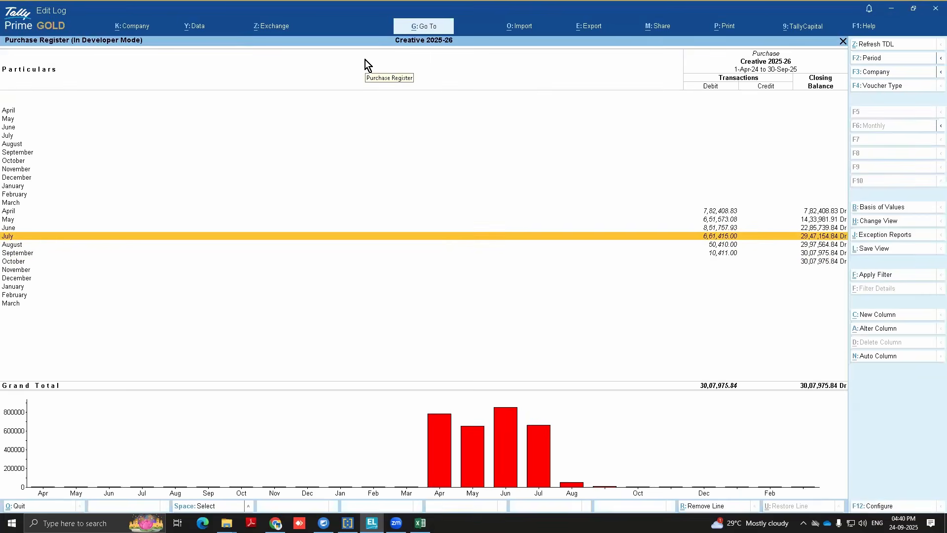
key("Return")
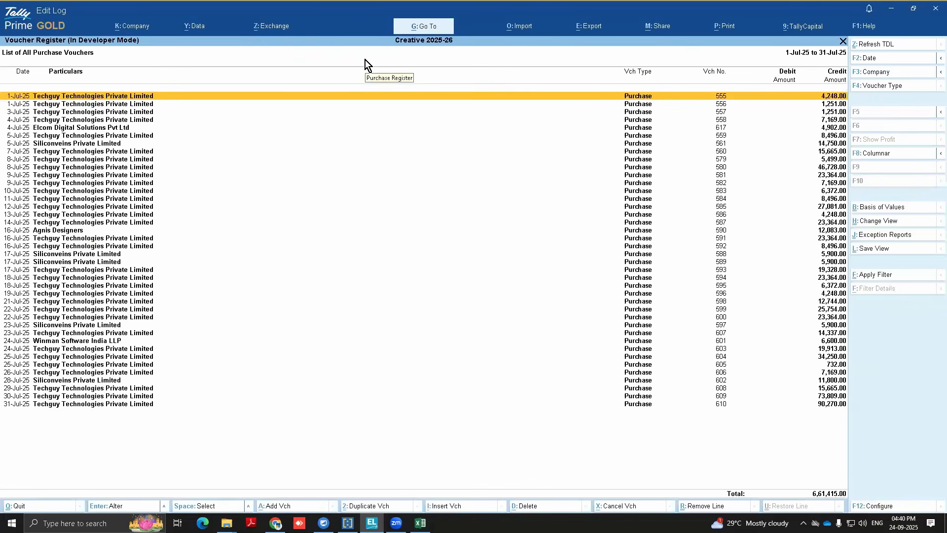
Switch the July register to columnar layout, review the GST columns, and select voucher 589.
left_click(885, 157)
key("ctrl+a")
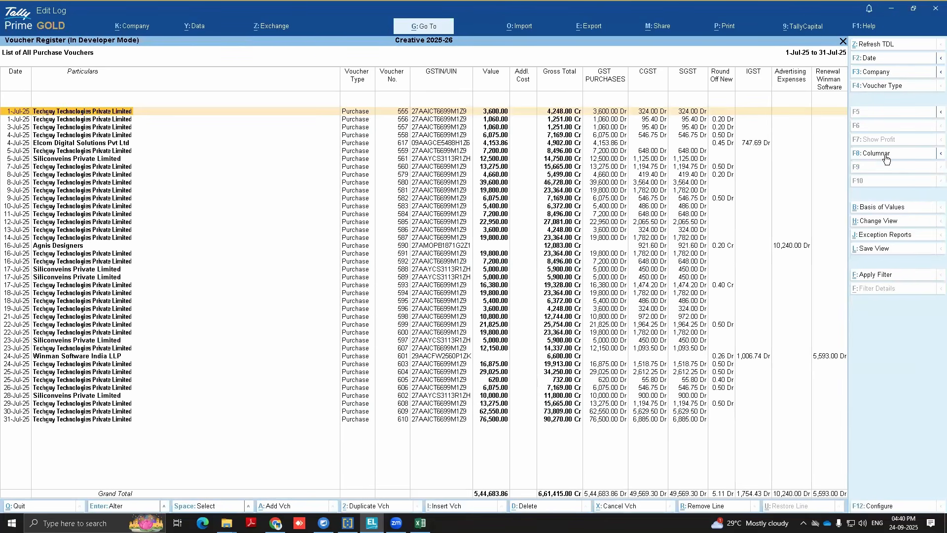
key("Right")
key("Right")
key("Right")
key("Right")
key("Right")
key("Right")
key("Right")
key("Right")
key("Right")
key("Right")
key("Right")
key("Right")
key("Right")
key("Left")
key("Left")
key("Left")
key("Left")
key("Left")
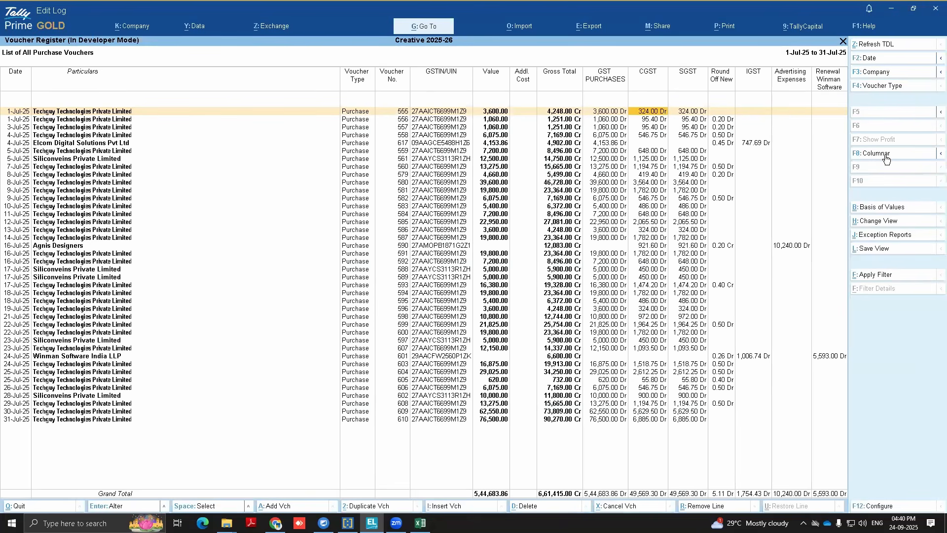
key("Right")
key("Right")
key("Right")
key("Right")
key("Right")
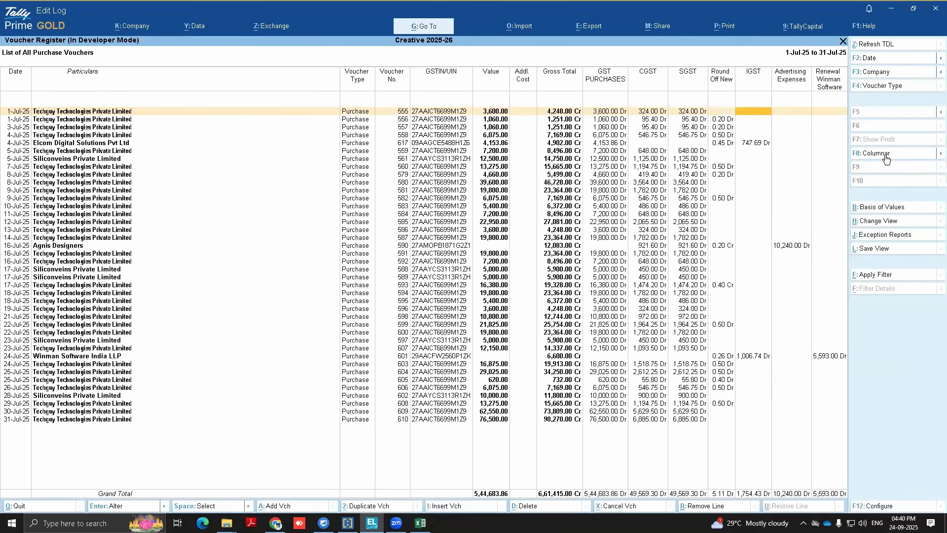
key("Left")
key("Left")
key("Left")
key("Left")
key("Left")
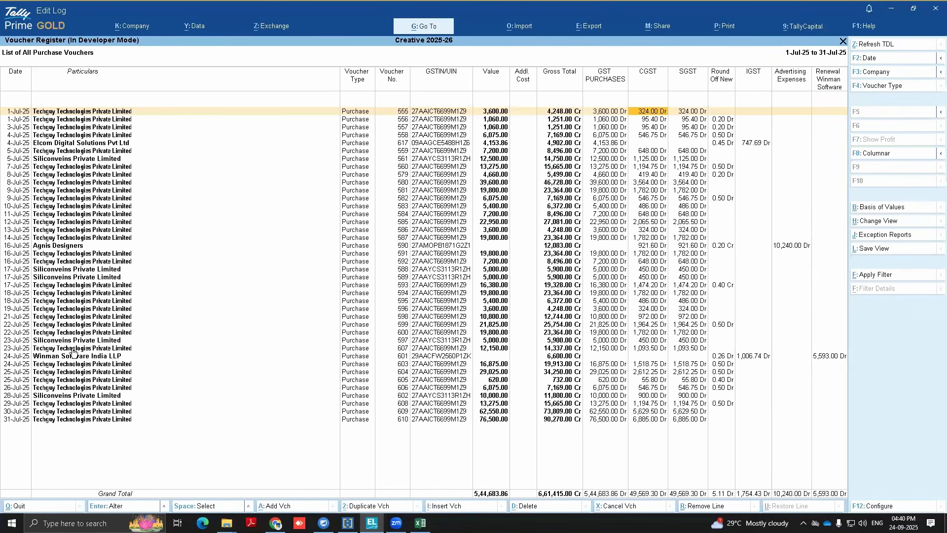
left_click(73, 279)
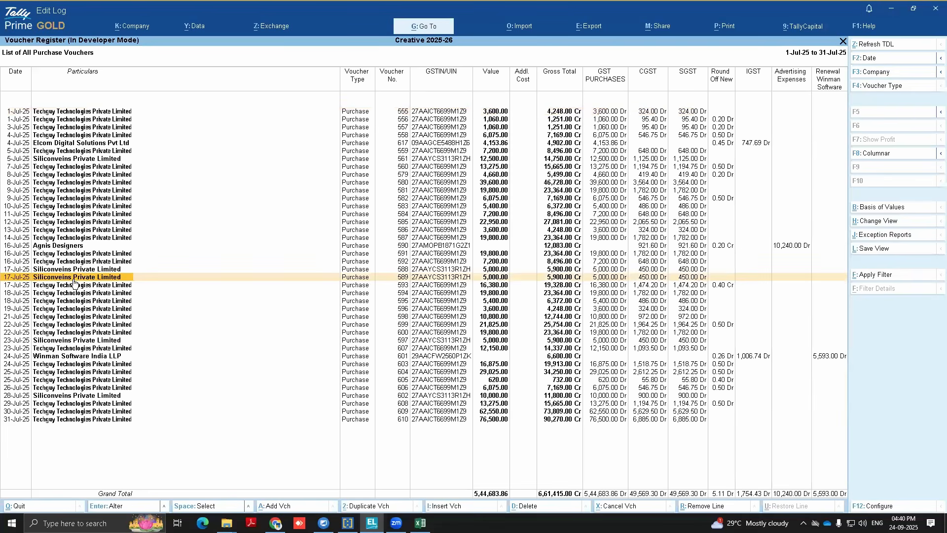
left_click(881, 276)
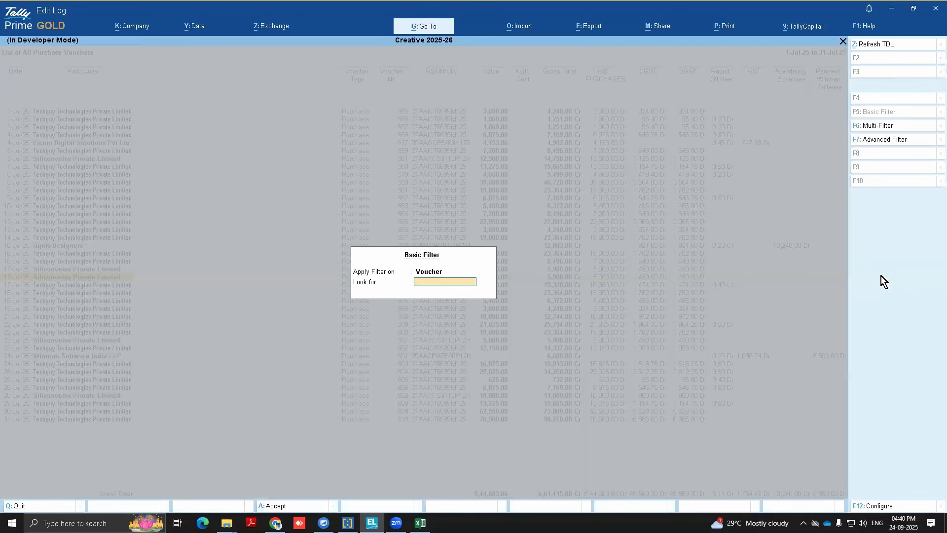
type("Sili")
key("Return")
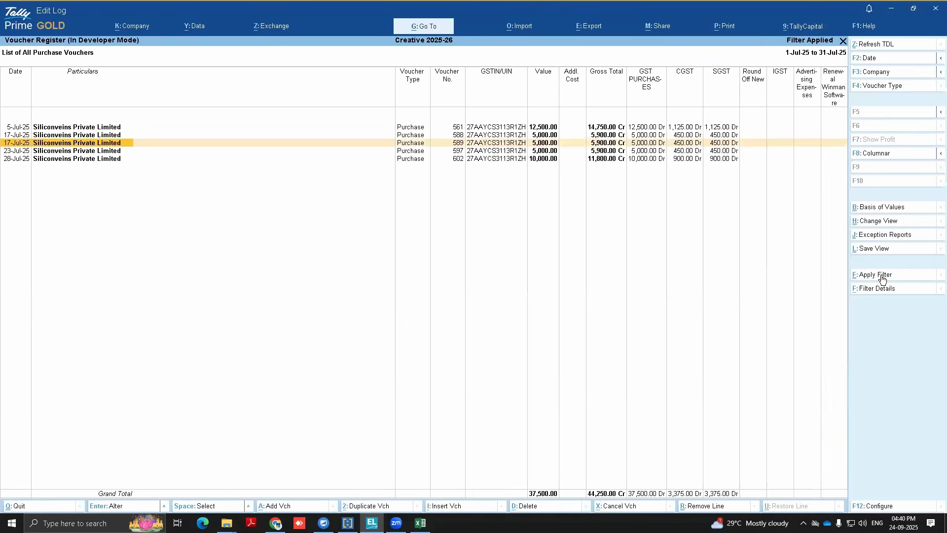
key("Up")
key("Up")
key("Down")
key("Down")
key("Down")
key("Down")
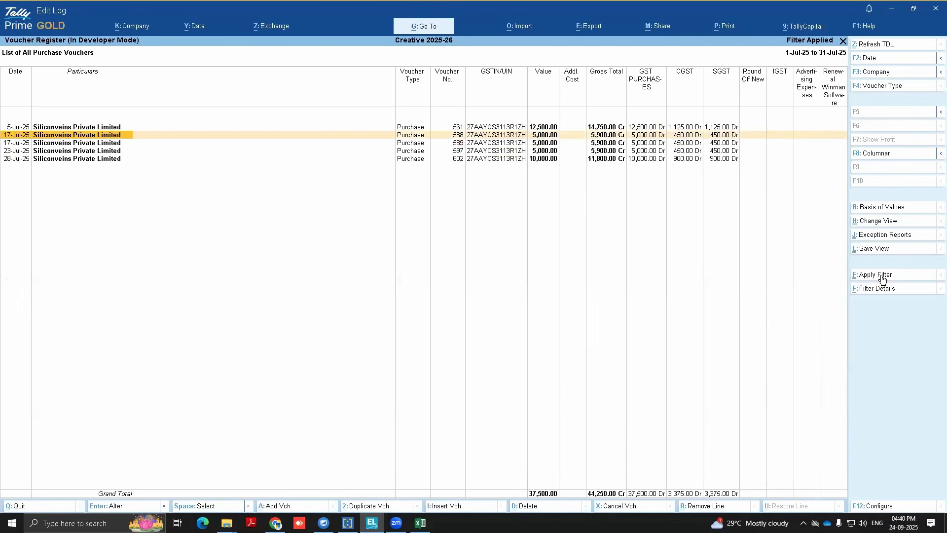
key("Right")
key("Right")
key("Right")
key("Right")
key("Right")
key("Right")
key("Right")
key("Right")
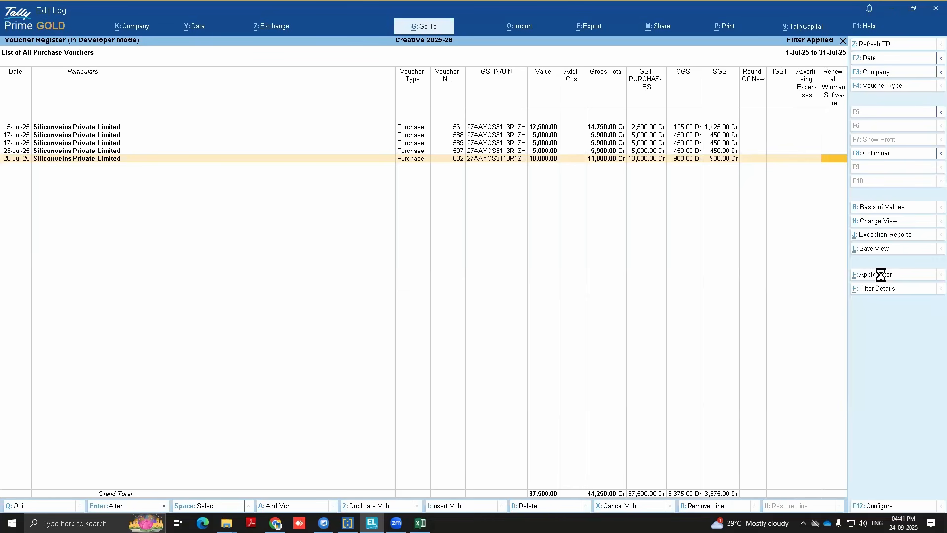
key("ctrl+f")
key("Down")
key("Down")
key("Down")
key("Down")
key("Down")
key("Down")
key("Down")
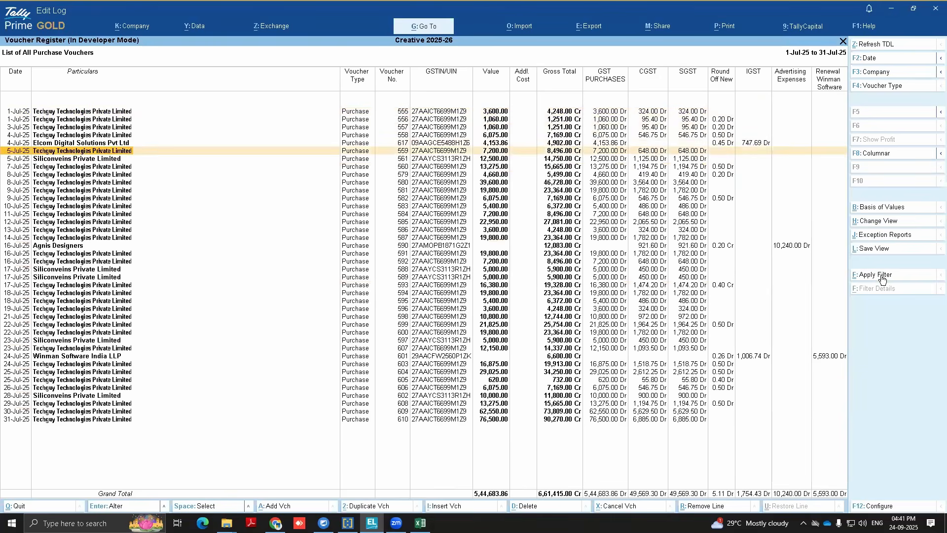
Open Agnis Designers voucher 590, copy the supplier's GSTIN from party details, and leave unsaved.
key("Down")
key("Down")
key("Down")
key("Down")
key("Down")
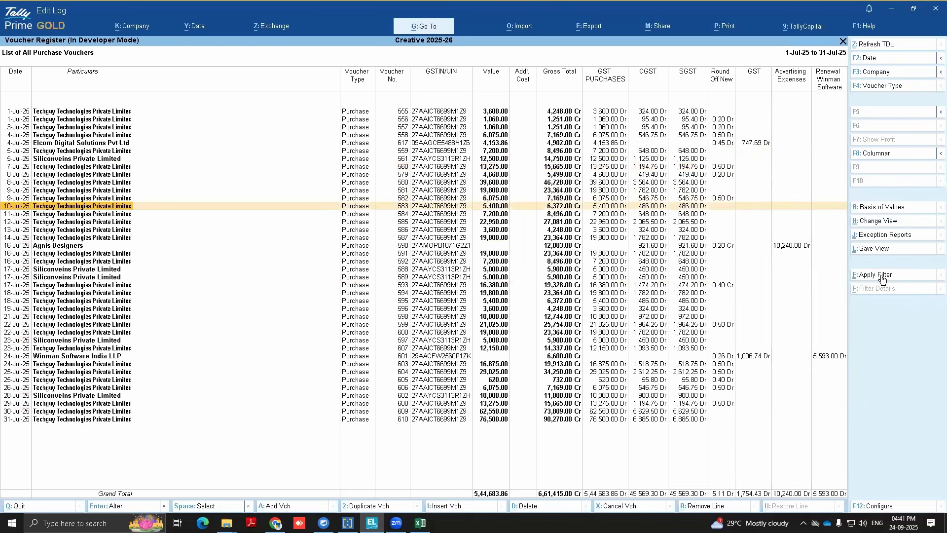
key("Down")
key("Down")
key("Down")
key("Down")
key("Down")
key("Return")
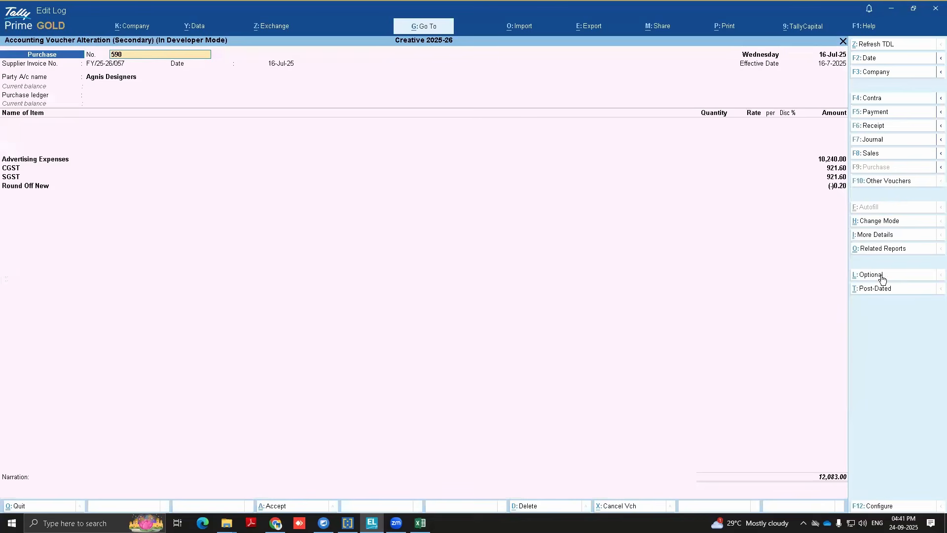
key("Return")
key("Return")
key("Return")
key("Return")
key("Return")
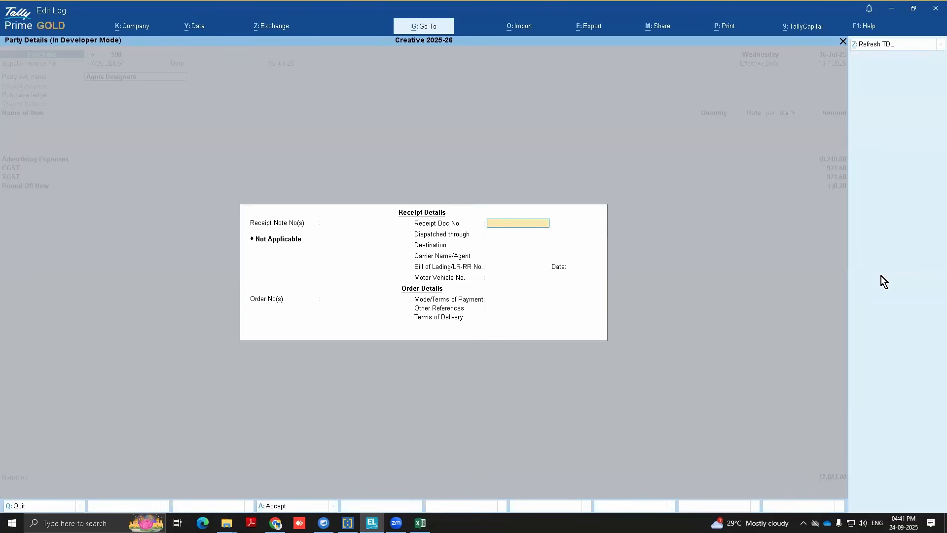
key("ctrl+a")
key("Return")
key("Return")
key("Return")
key("Return")
key("Return")
key("Return")
key("Return")
key("Return")
key("Return")
key("Return")
key("Return")
key("Return")
key("Return")
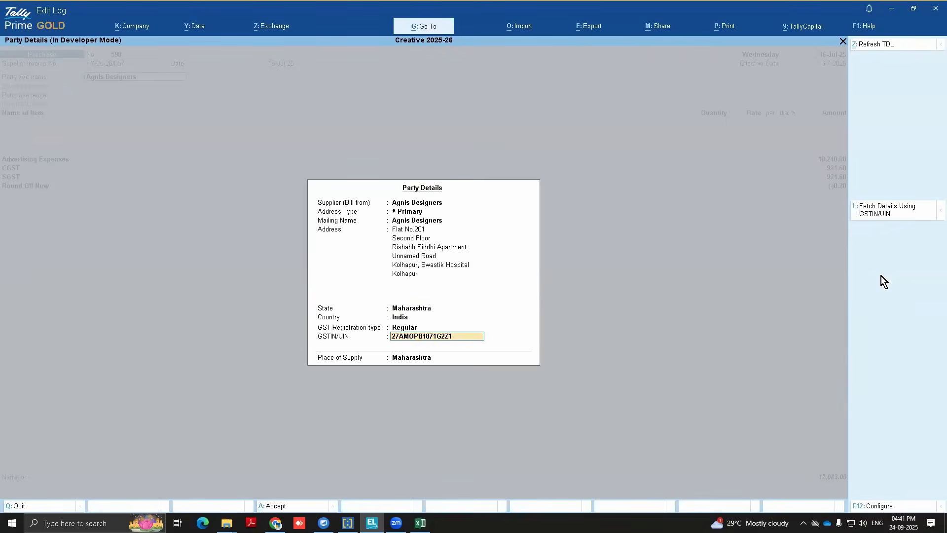
key("Escape")
key("Escape")
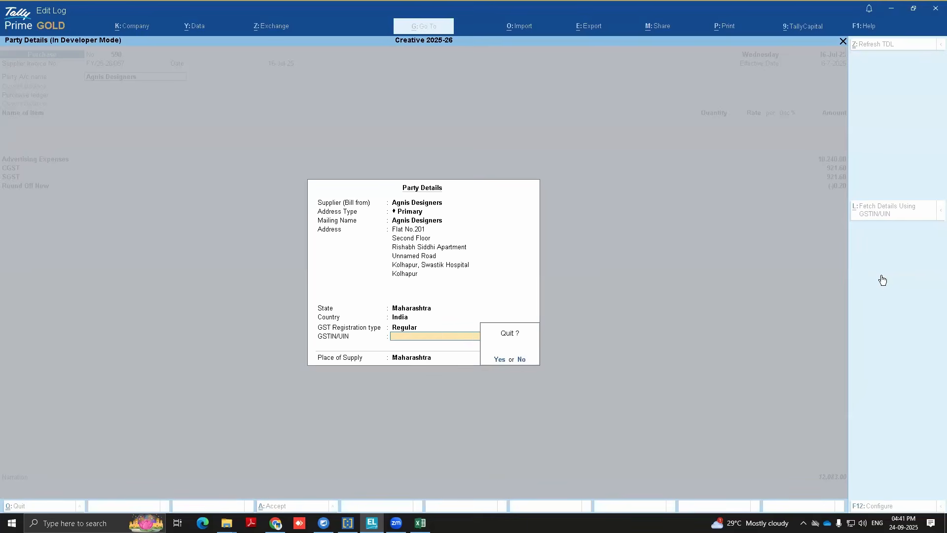
key("Return")
key("Escape")
key("Return")
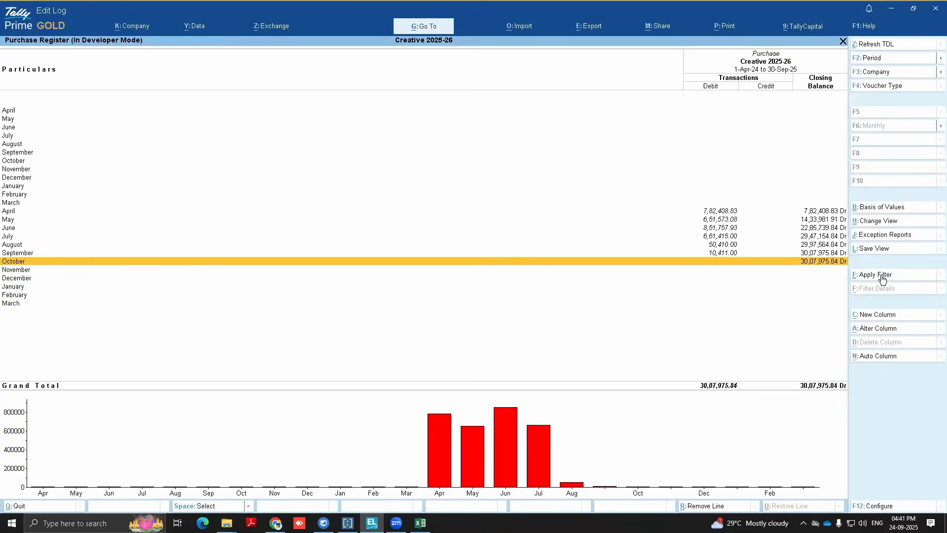
Reopen the purchase register for the period from 1-4 through October.
key("Escape")
key("Return")
key("Return")
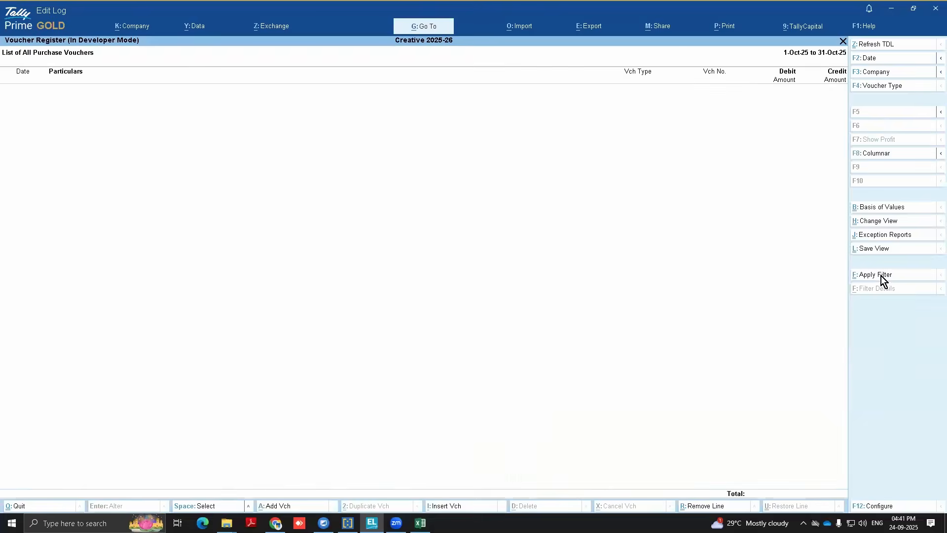
key("alt+F2")
type("1-4-2025")
key("Return")
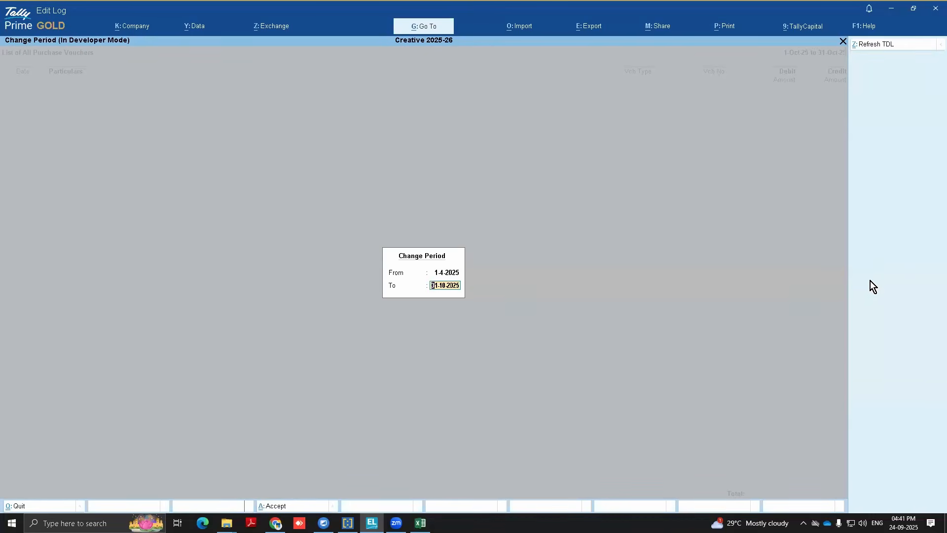
key("Return")
Filter vouchers by the supplier's GSTIN, inspect the voucher 590 match, then remove the filter.
left_click(878, 274)
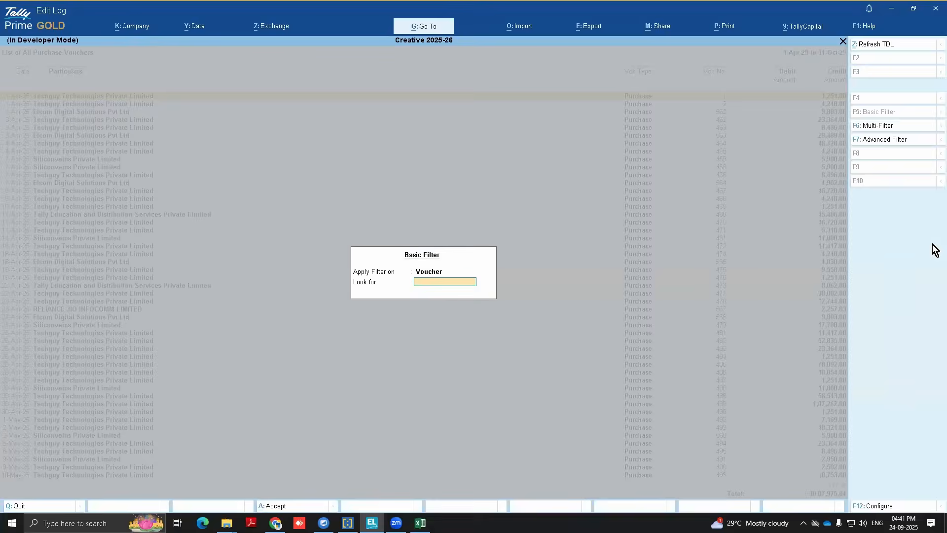
key("ctrl+alt+v")
key("Return")
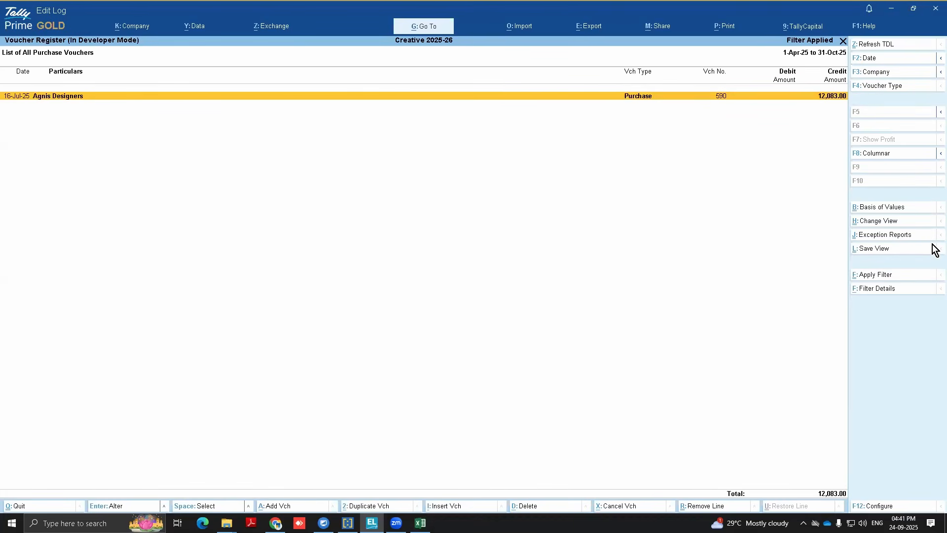
left_click(894, 293)
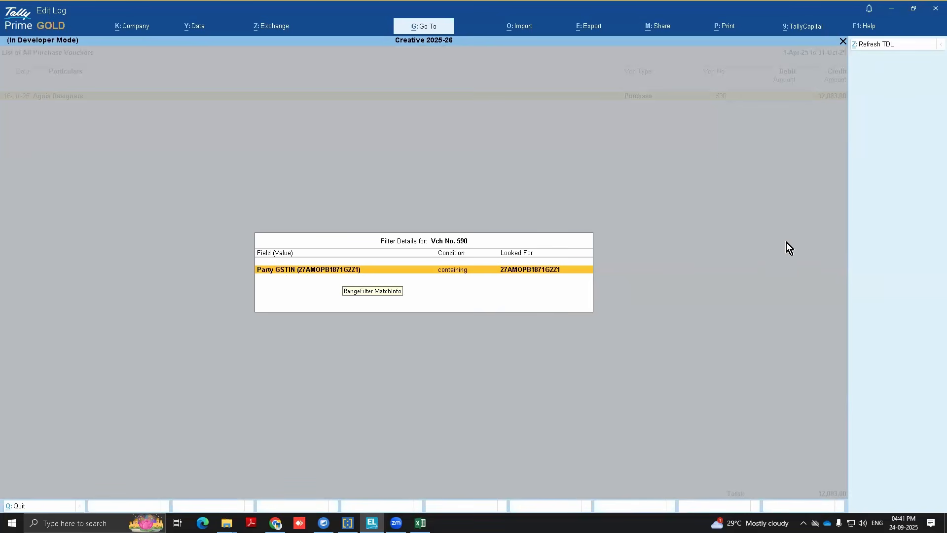
key("Escape")
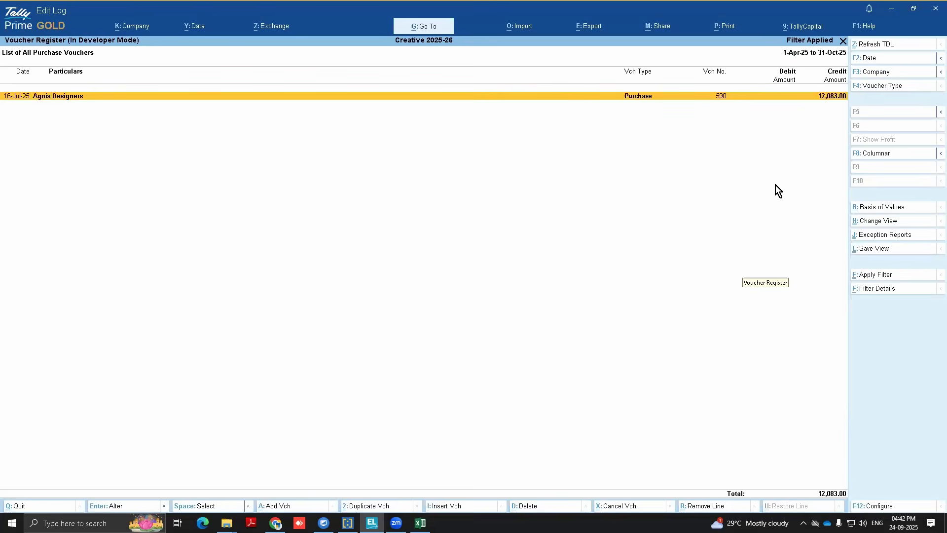
key("Escape")
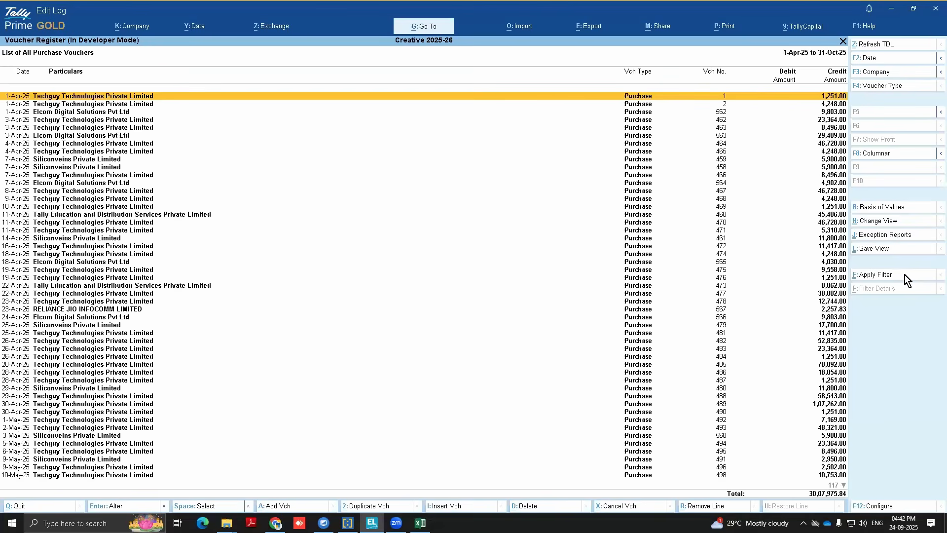
key("Escape")
key("Escape")
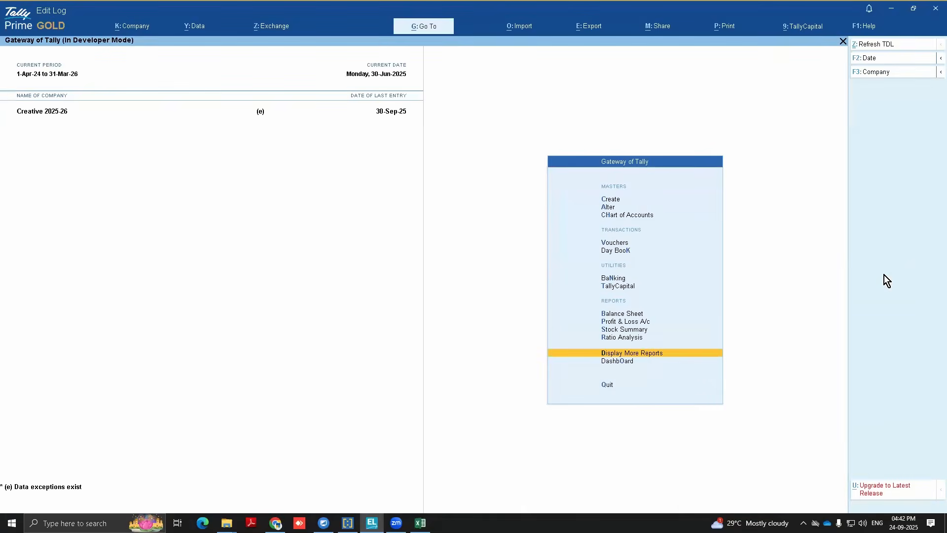
key("p")
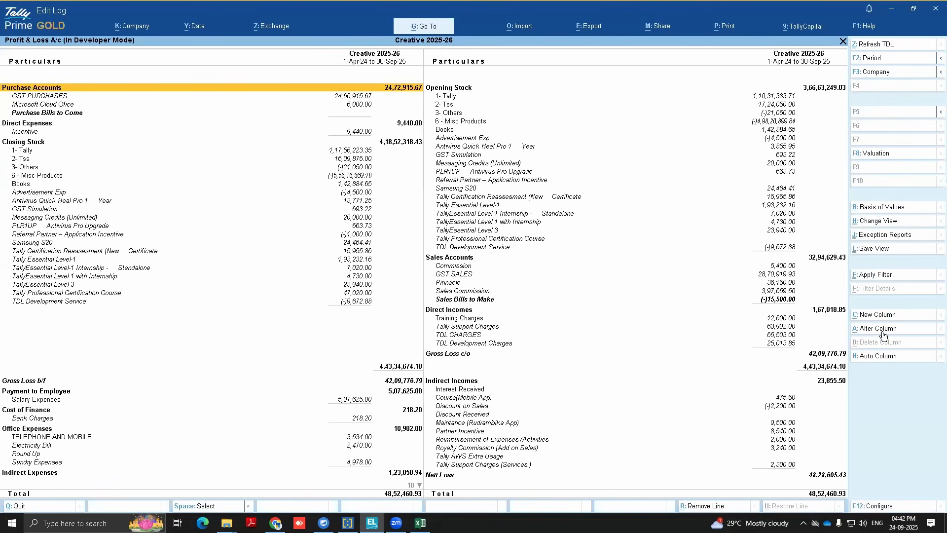
left_click(891, 274)
type("Suspense")
key("Return")
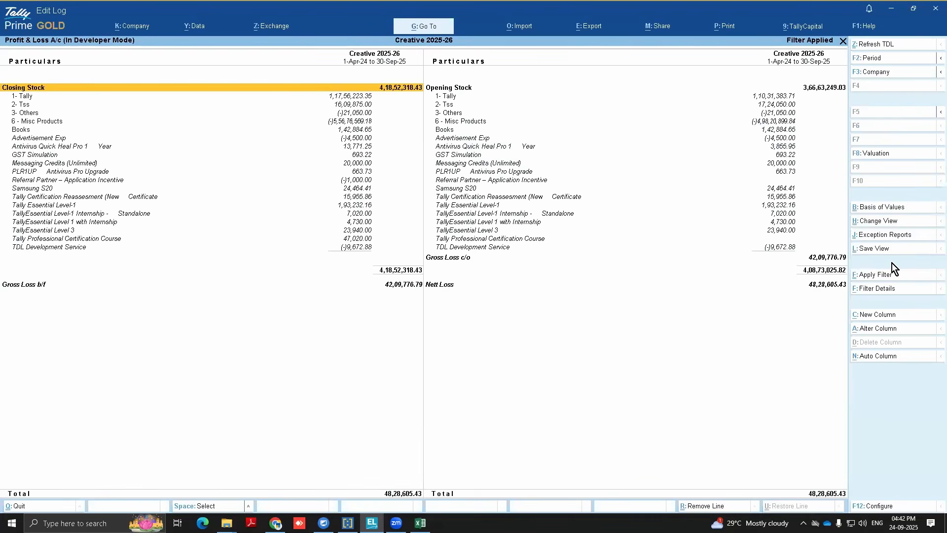
key("shift+Return")
key("Right")
key("shift+Return")
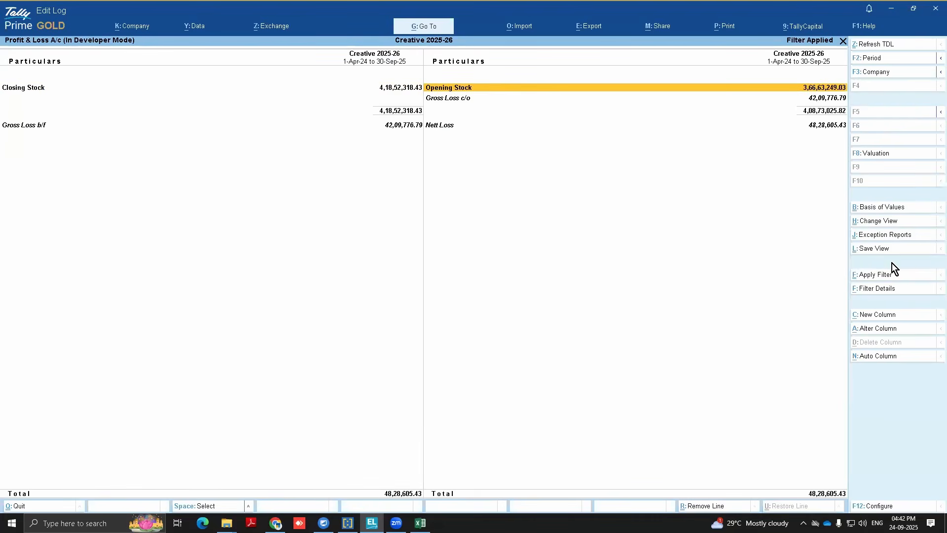
key("Left")
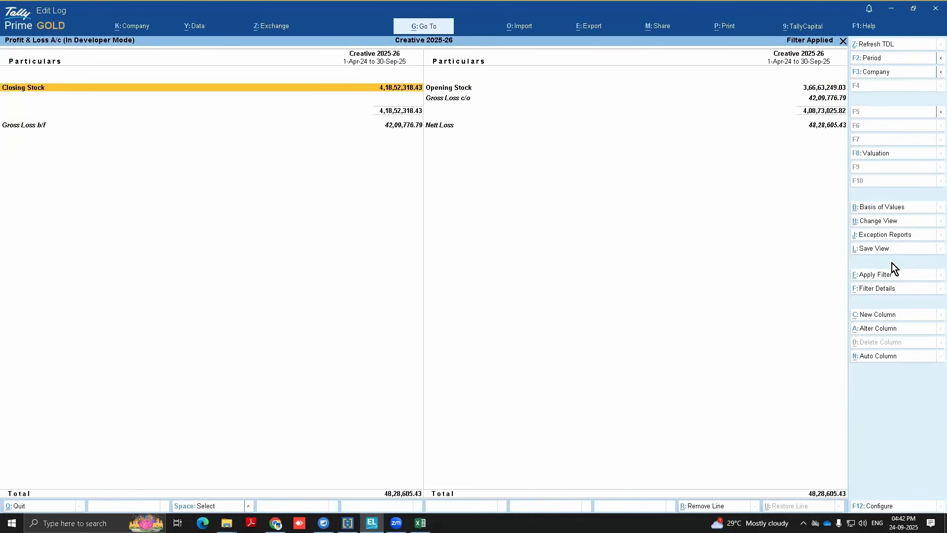
key("Down")
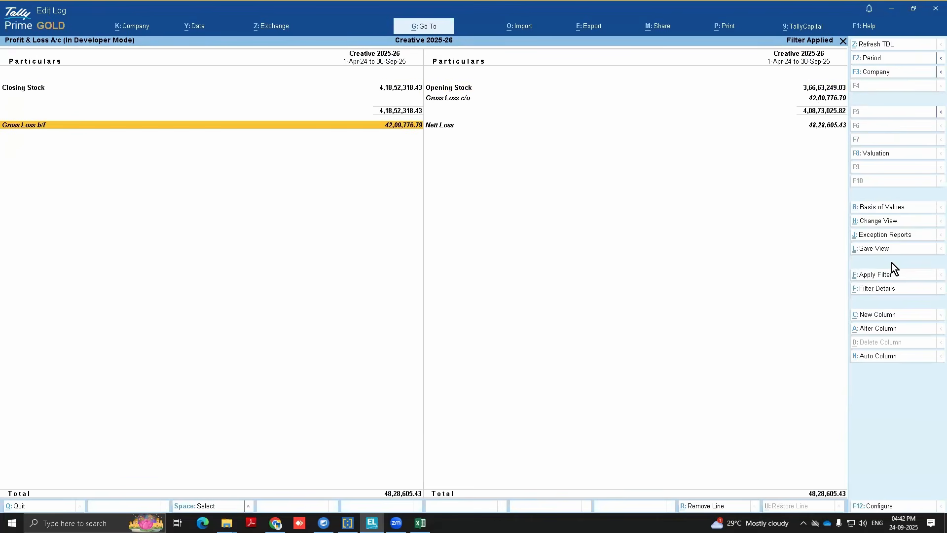
key("Escape")
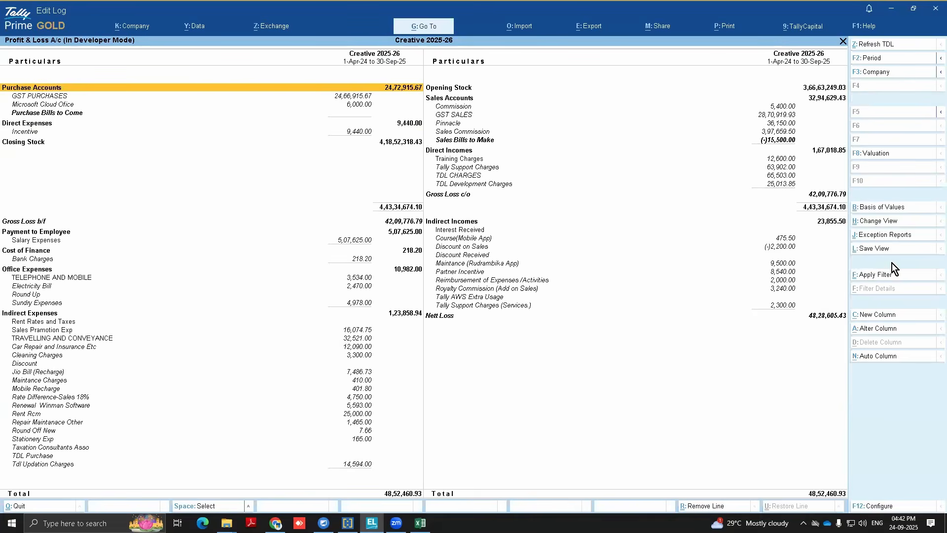
key("Escape")
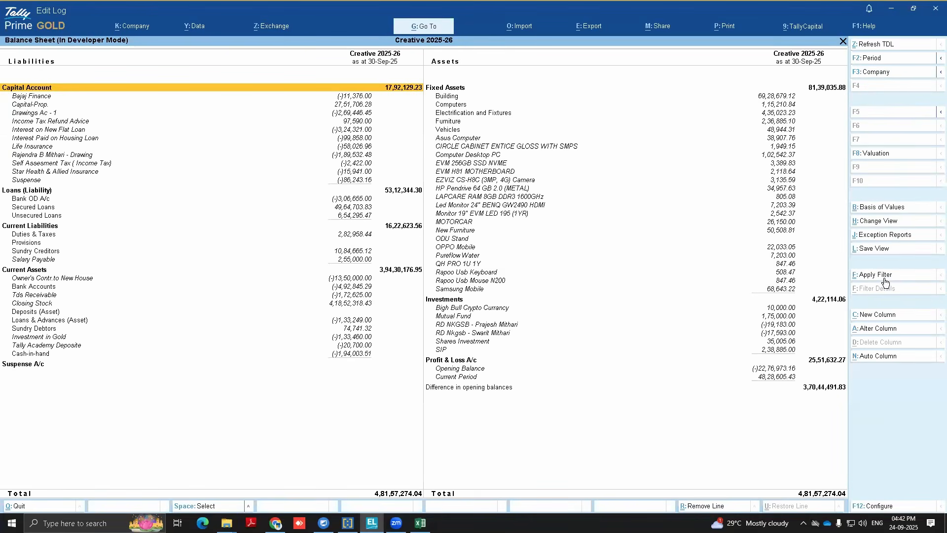
left_click(886, 275)
type("Susp")
key("Return")
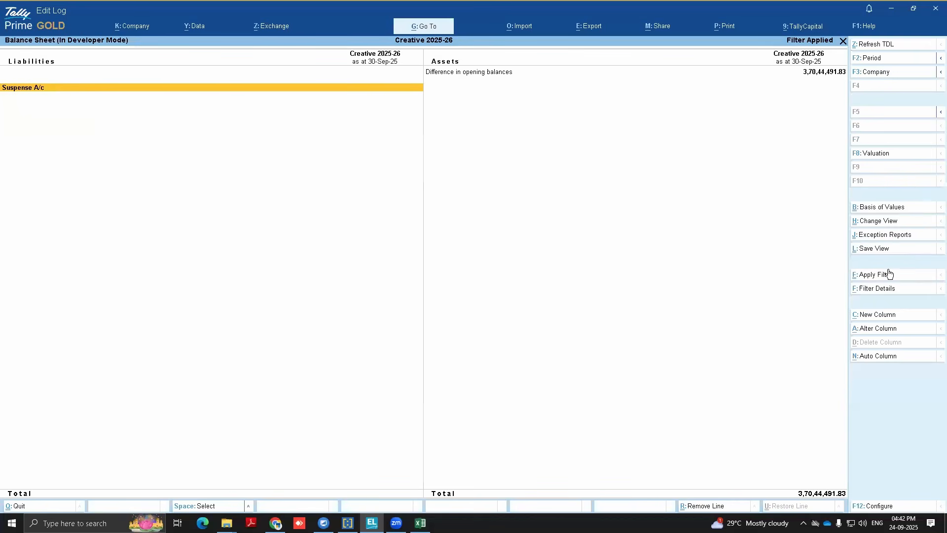
key("Escape")
key("Escape")
key("Escape")
key("Escape")
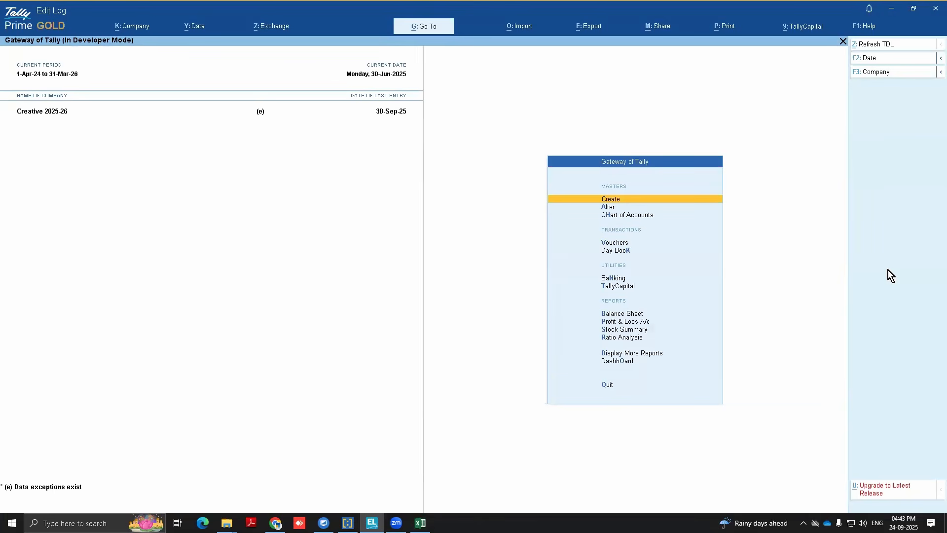
key("Down")
key("Down")
key("Down")
key("Down")
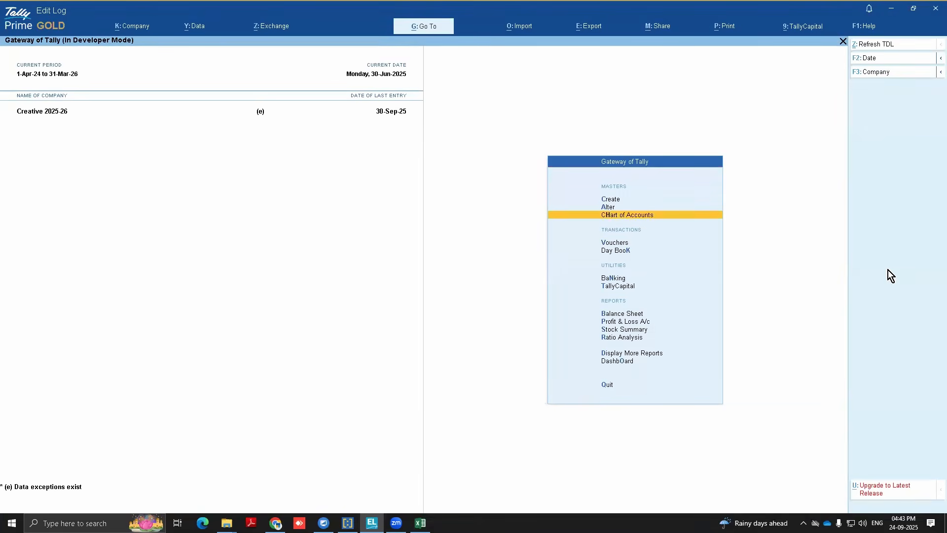
key("Up")
Set a new purchase voucher to Accounting Invoice mode.
key("Return")
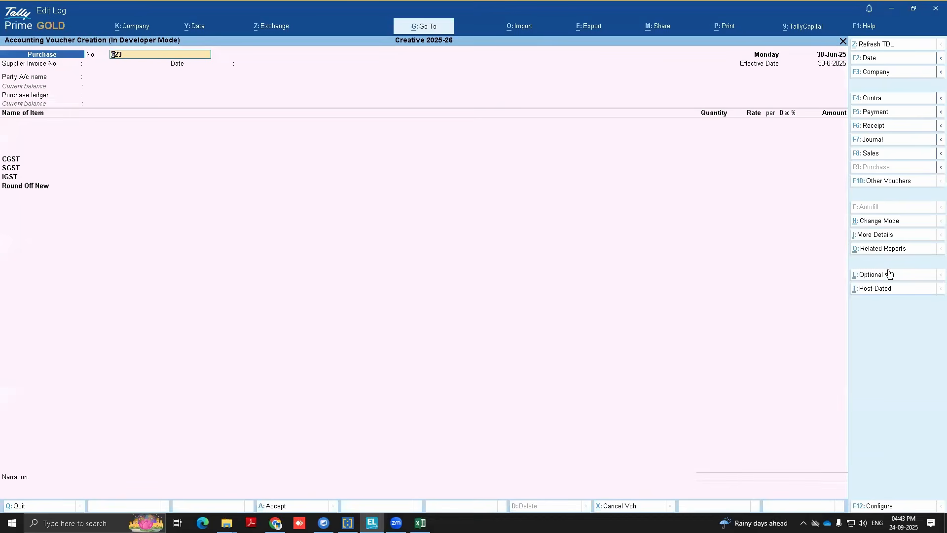
key("ctrl+h")
key("Down")
key("Return")
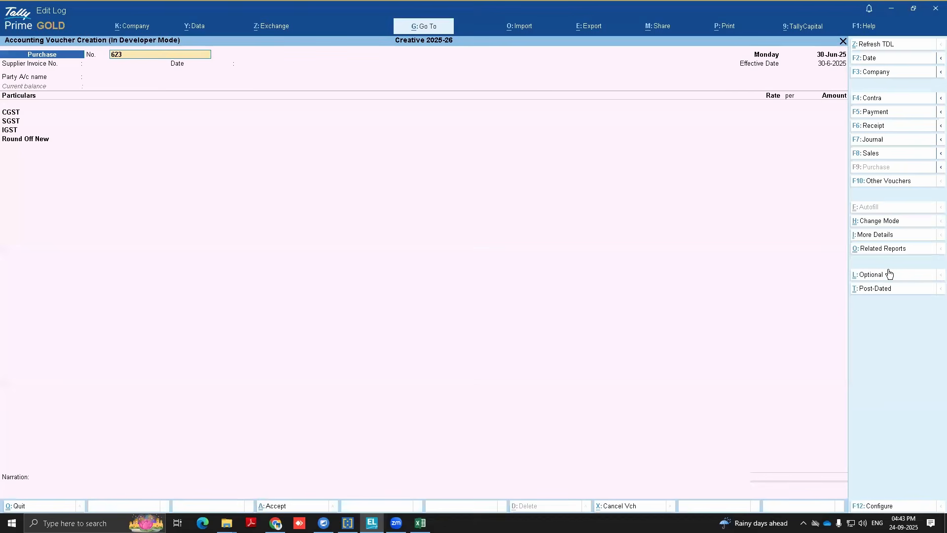
Enter supplier 24 G Precast LLP and a Printing & Stationary Expenses line of 500.
key("Return")
key("Return")
key("Return")
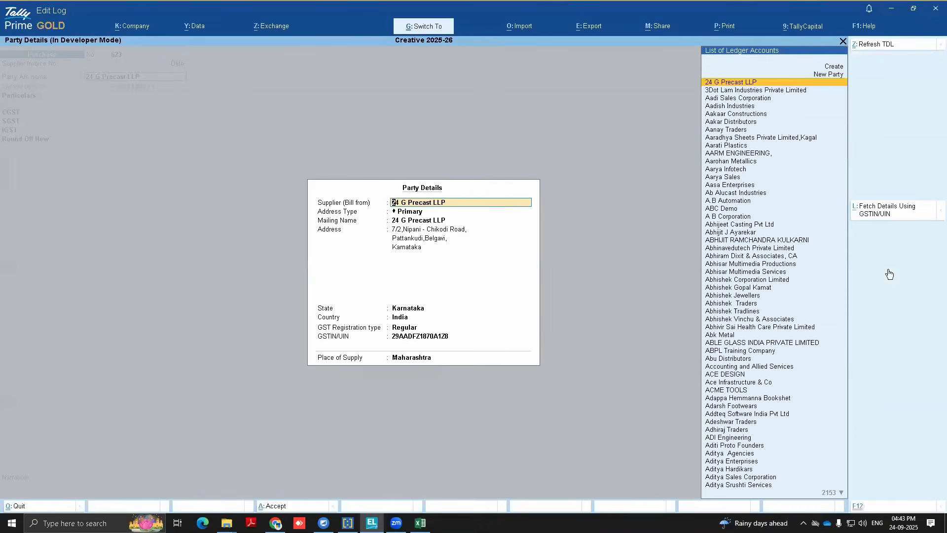
key("ctrl+a")
type("Print")
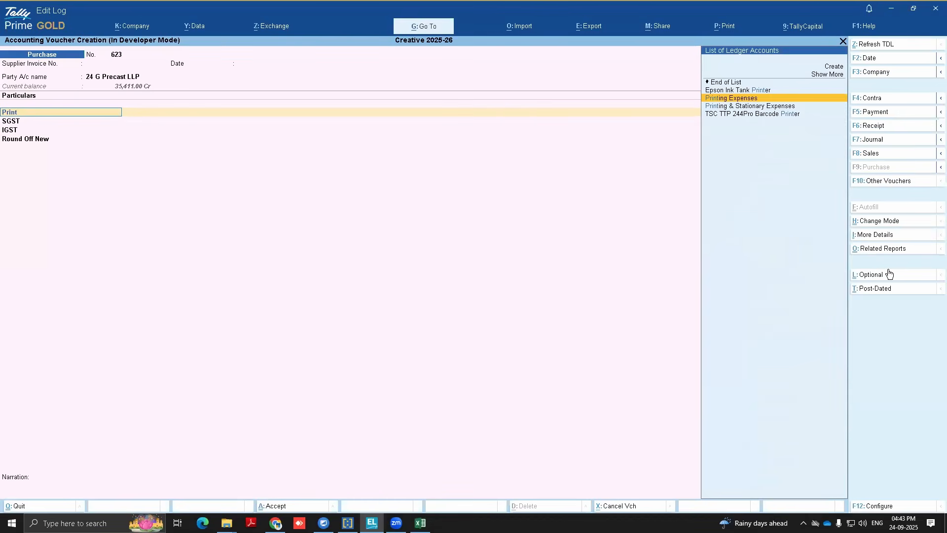
key("Down")
key("Return")
key("Return")
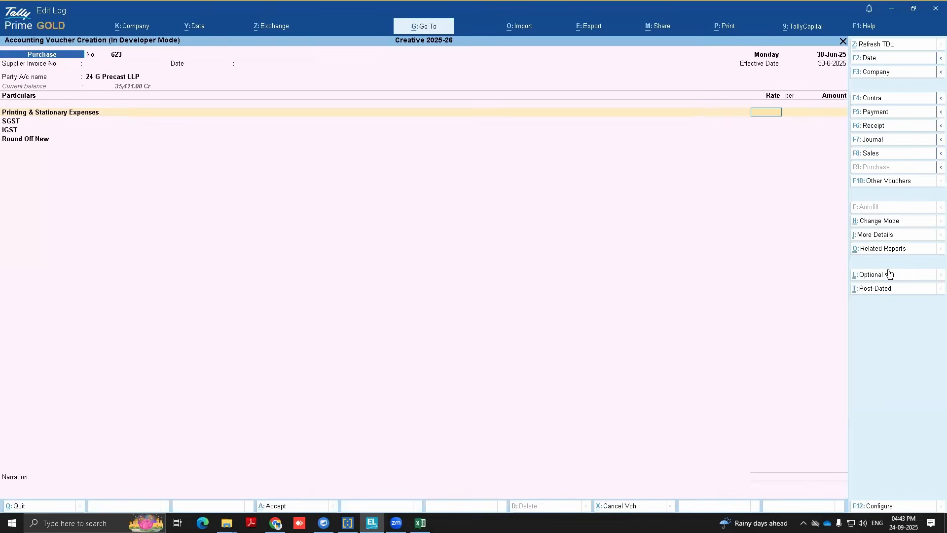
type("500")
key("Return")
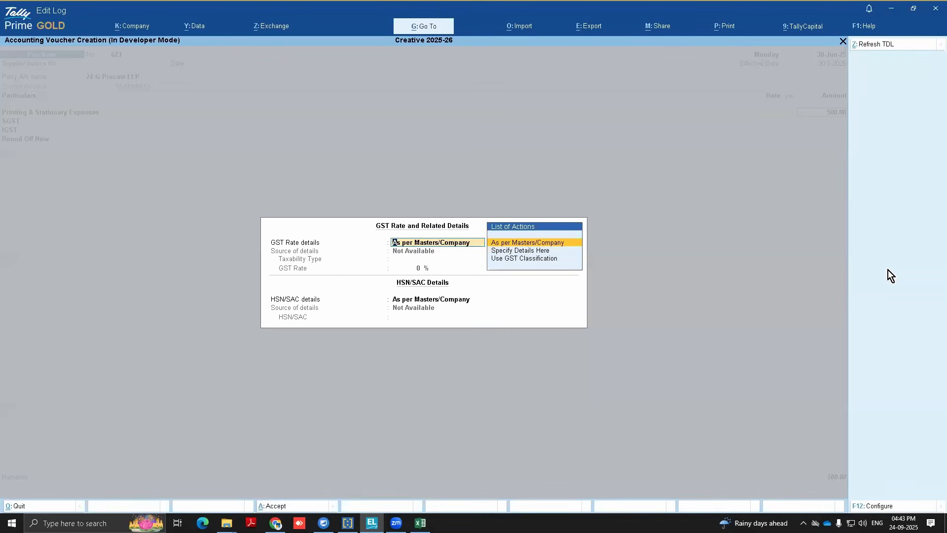
Set Modify GST & HSN/SAC details to Yes in the voucher configuration.
key("Return")
key("F12")
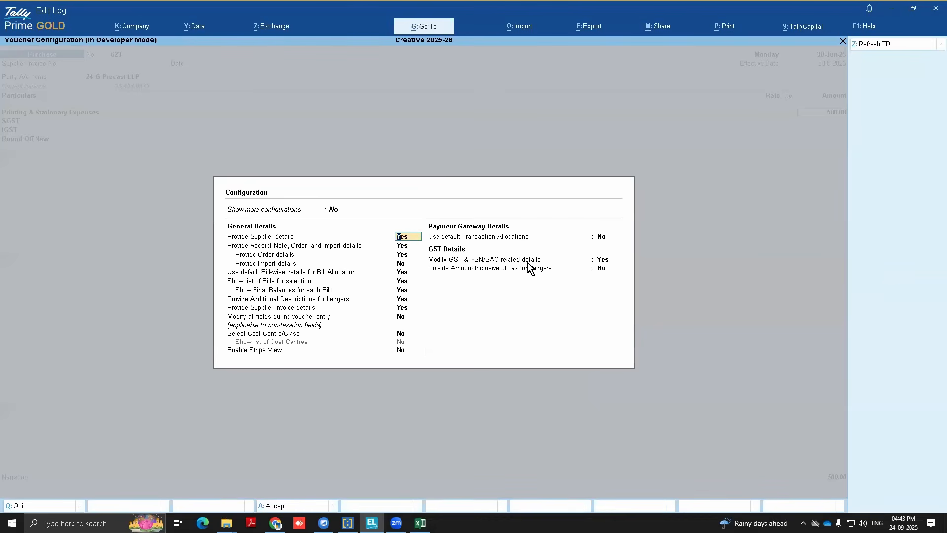
left_click(603, 260)
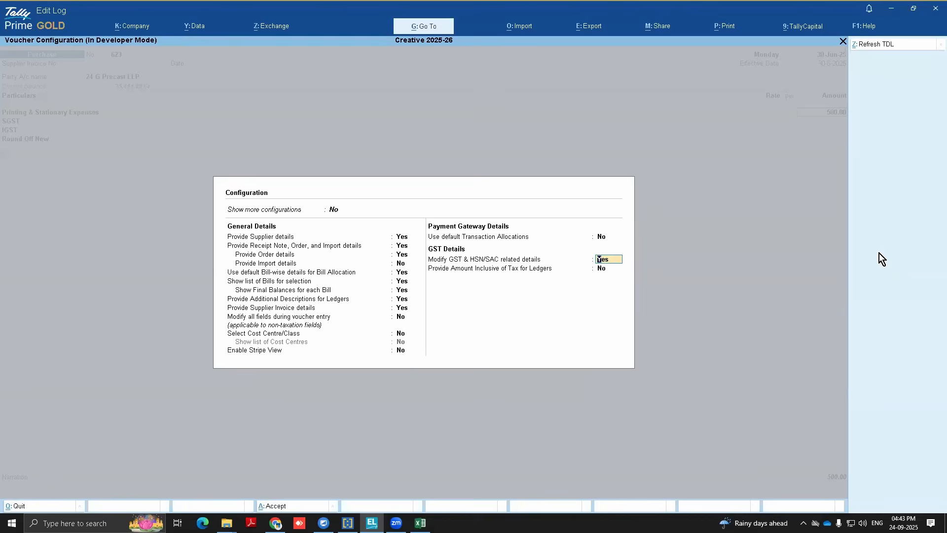
key("ctrl+a")
key("Return")
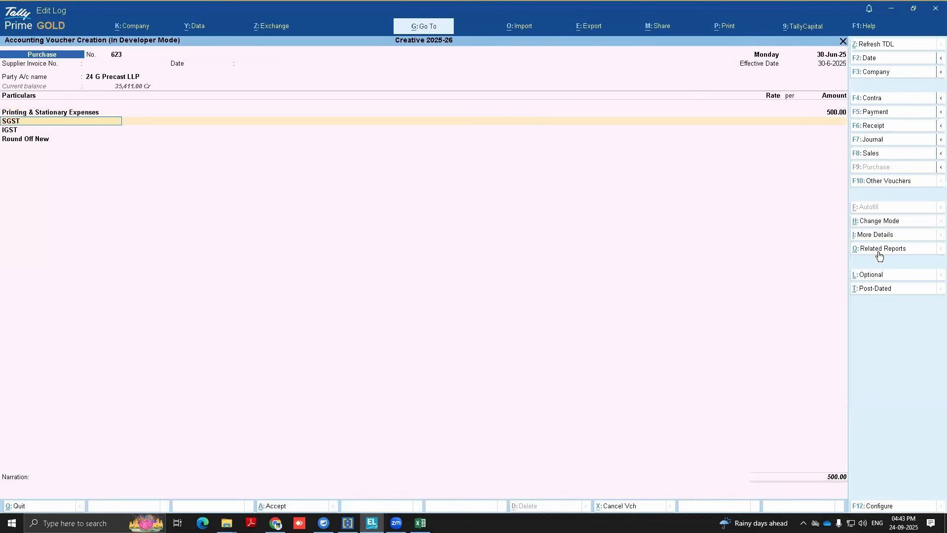
key("BackSpace")
key("F12")
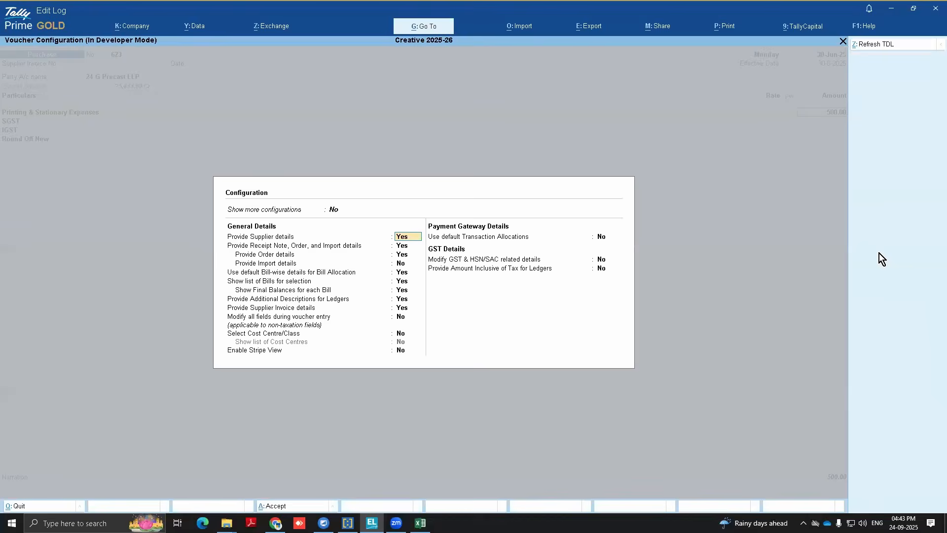
left_click(602, 260)
type("y")
key("ctrl+a")
Specify the 500 line's GST details here as Taxable at 18%.
key("Return")
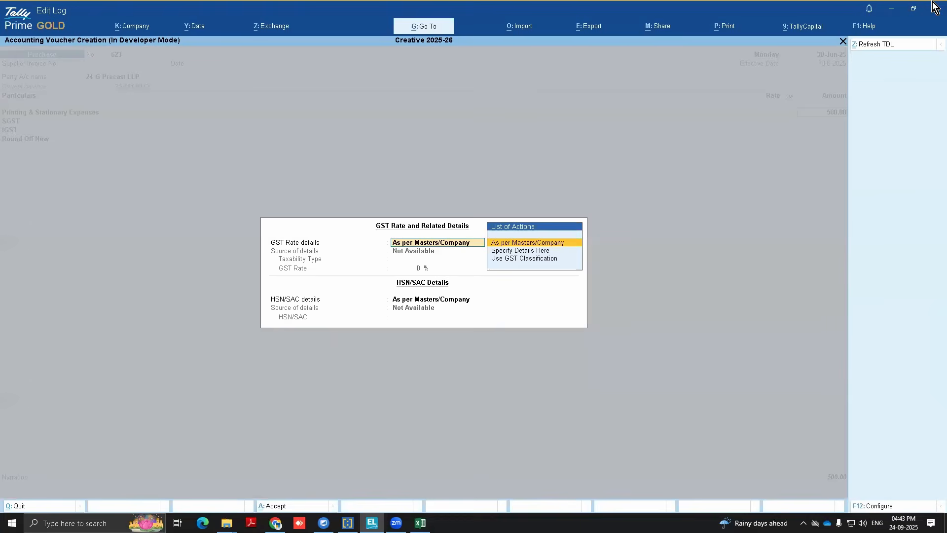
key("Down")
key("Return")
key("Return")
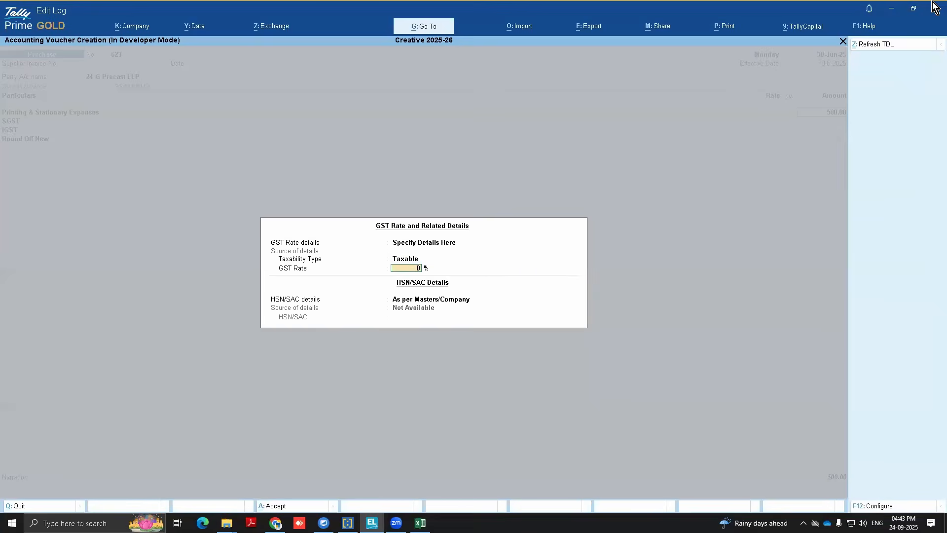
type("18")
key("Return")
Add a second Printing & Stationary Expenses line for 1,000.
key("Return")
type("Pr")
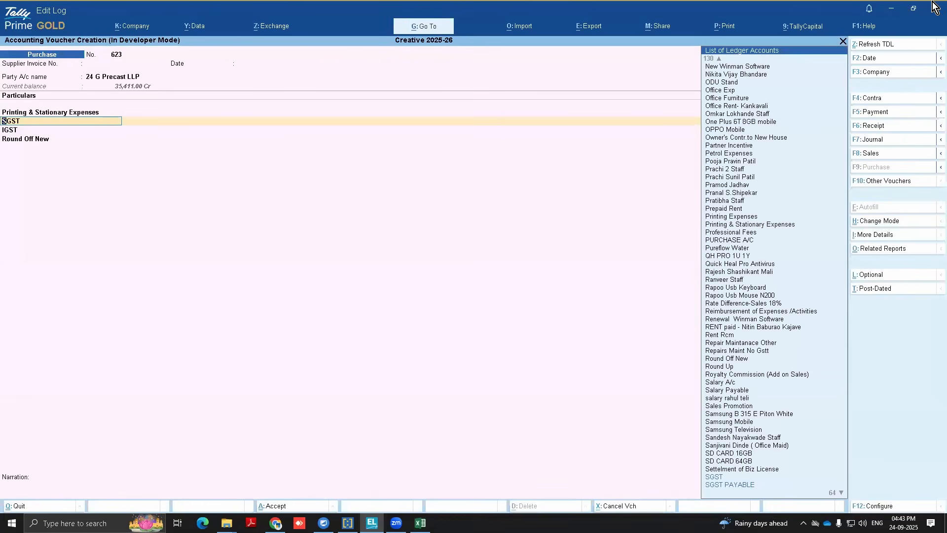
type("int")
key("Down")
key("Return")
key("Return")
key("Return")
type("1,000")
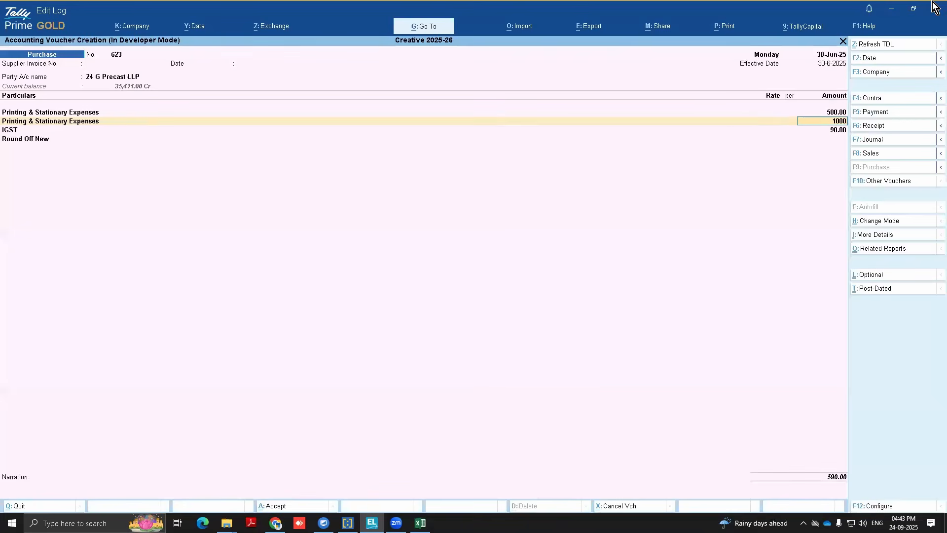
key("Return")
Specify the second line's GST details here as Taxable at 5%.
key("Return")
key("shift+Tab")
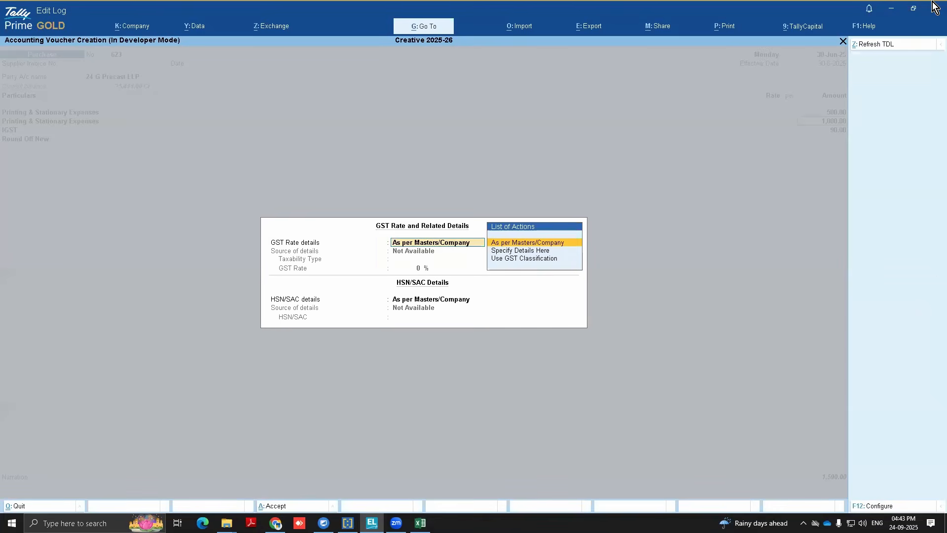
key("Down")
key("Return")
key("Return")
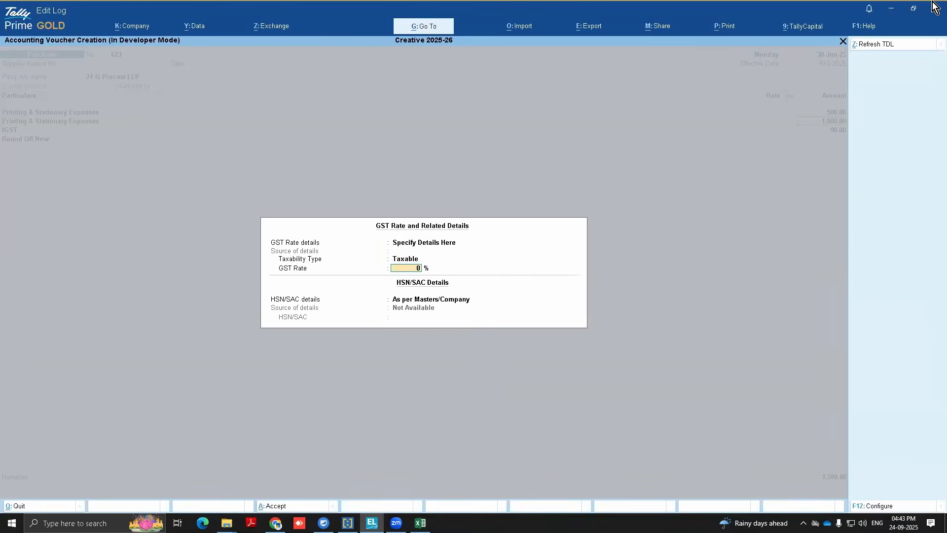
type("5")
key("Return")
Change the tax row's ledger from CGST to IGST, giving IGST 140.
key("Return")
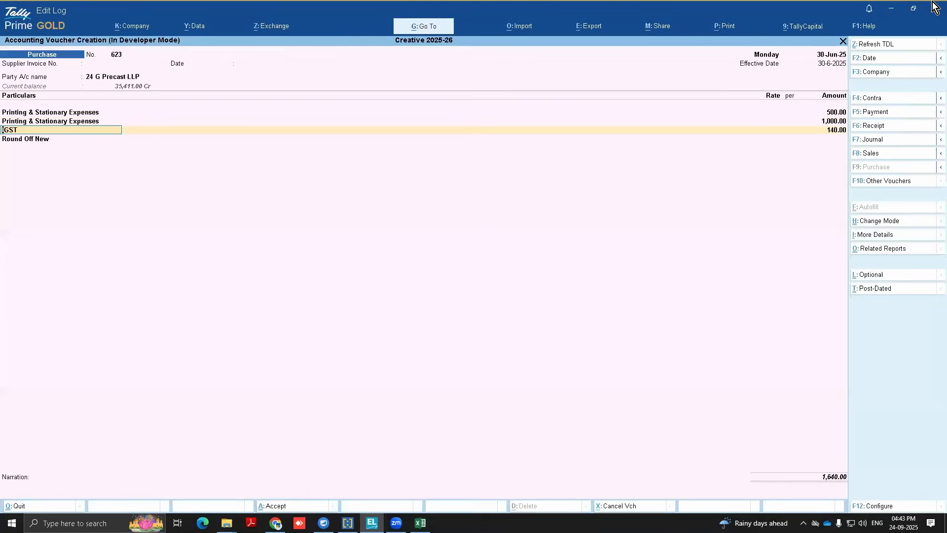
type("cg")
key("Return")
key("Return")
key("shift+Tab")
type("ig")
key("Return")
key("Return")
key("Return")
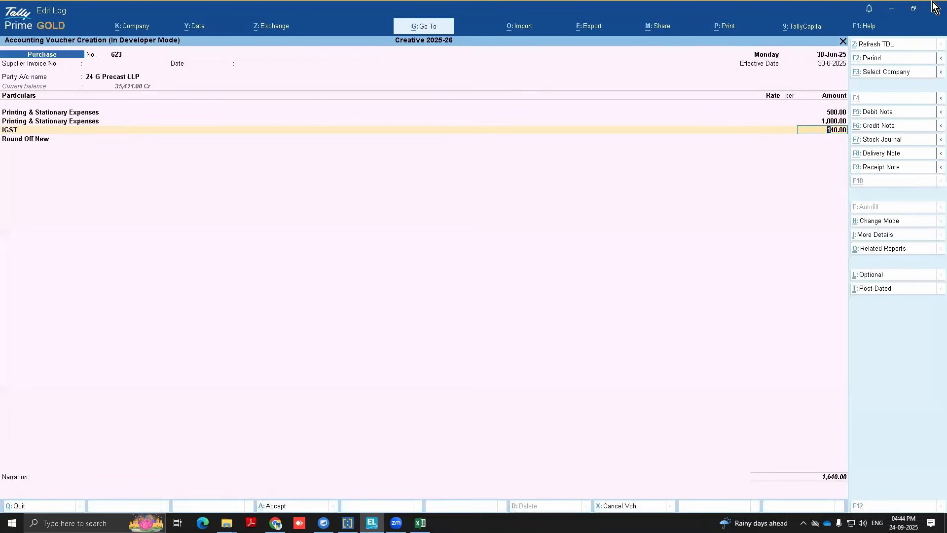
Review the detailed GST tax analysis rows for both expense lines.
key("alt+a")
key("alt+F5")
key("Down")
key("Down")
key("Up")
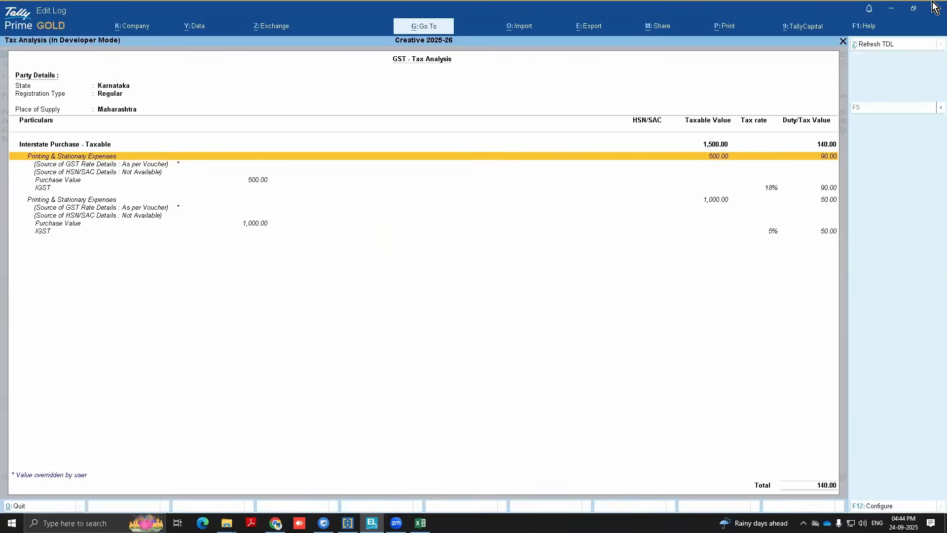
key("Up")
key("Down")
key("Up")
key("Down")
key("Down")
key("Down")
key("Down")
key("Down")
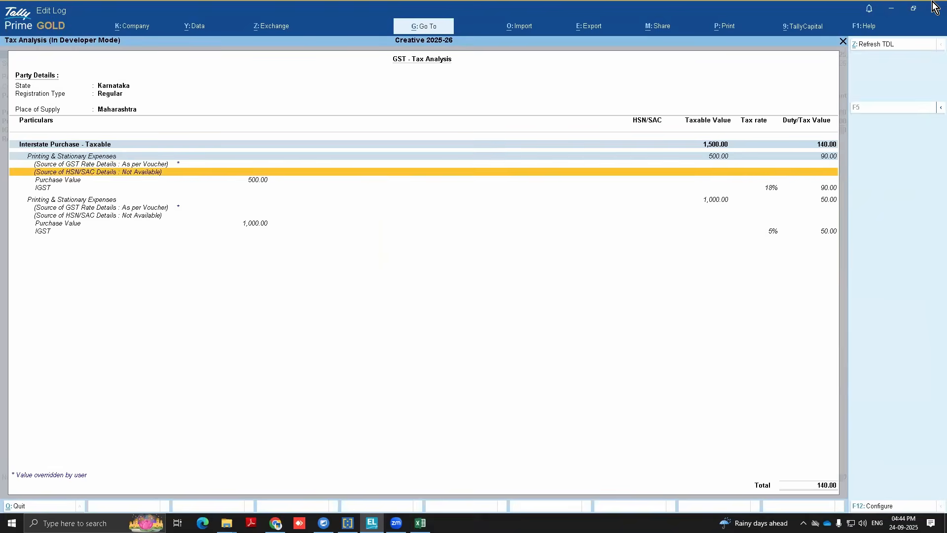
key("Up")
key("Up")
key("Up")
key("Up")
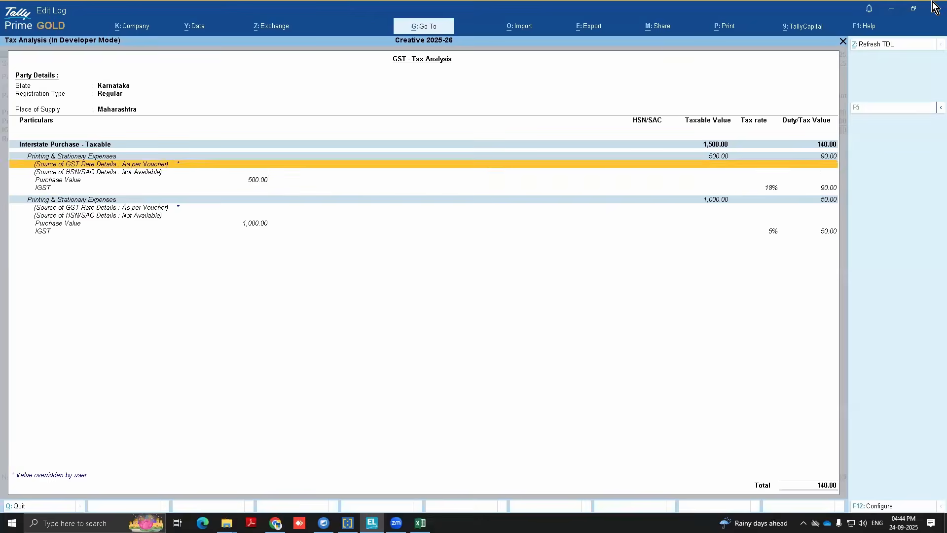
key("Down")
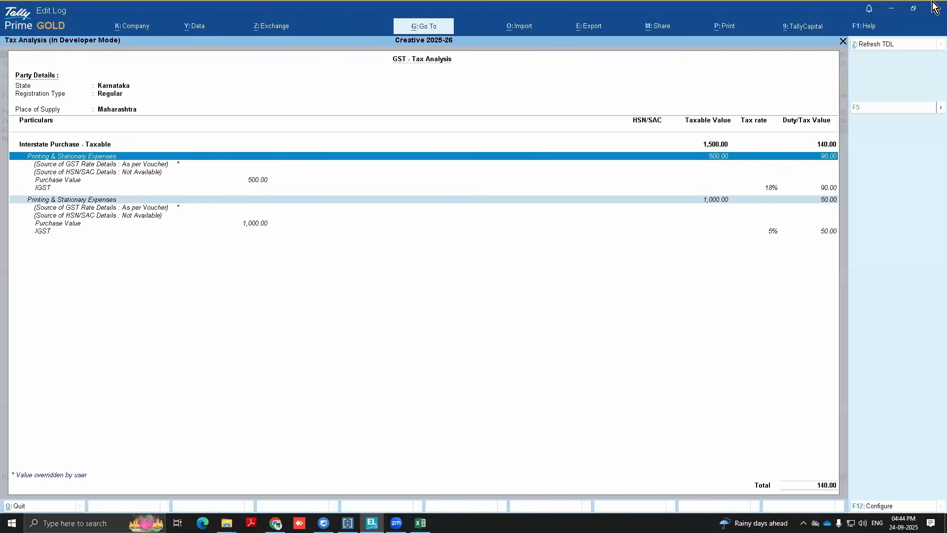
key("End")
key("ctrl+space")
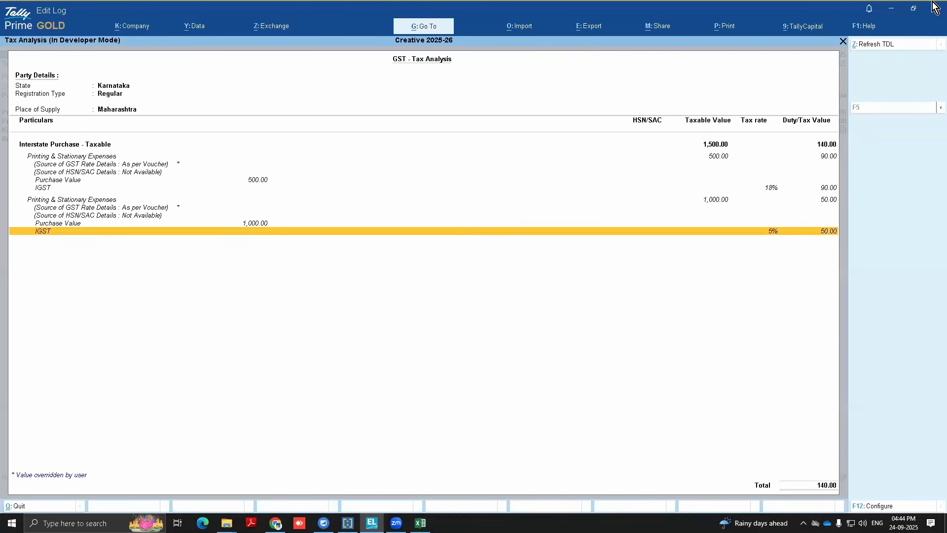
Give the second line (5%) HSN/SAC code 1234.
key("Return")
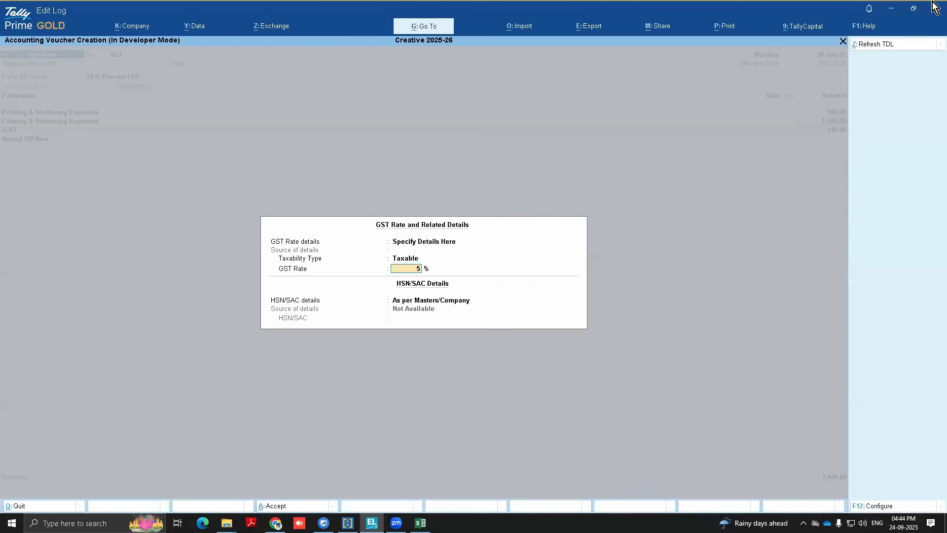
key("Return")
key("Down")
key("Return")
type("12")
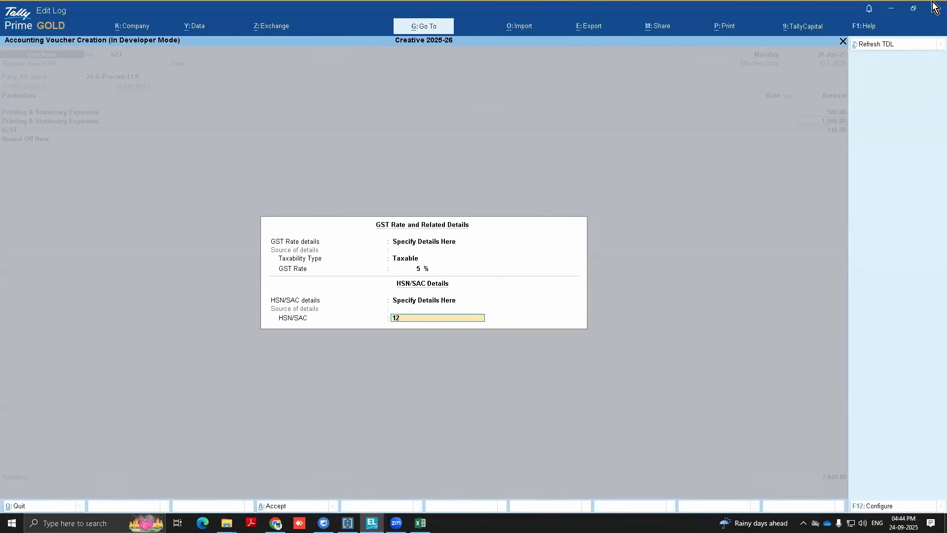
type("34")
key("Return")
Give the first 500.00 line (18%) HSN/SAC code 5555.
key("BackSpace")
key("BackSpace")
key("BackSpace")
key("Return")
key("Return")
key("Return")
key("Return")
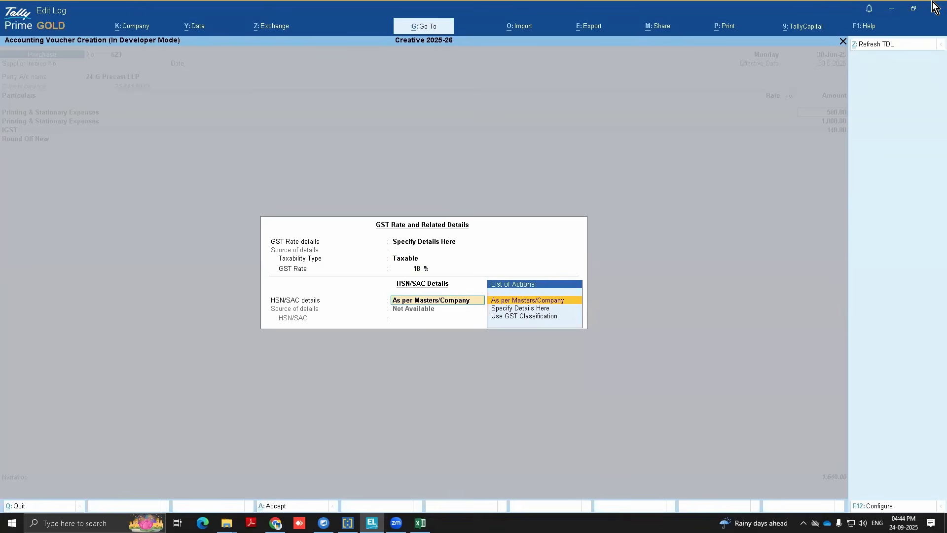
key("Down")
key("Return")
type("5555")
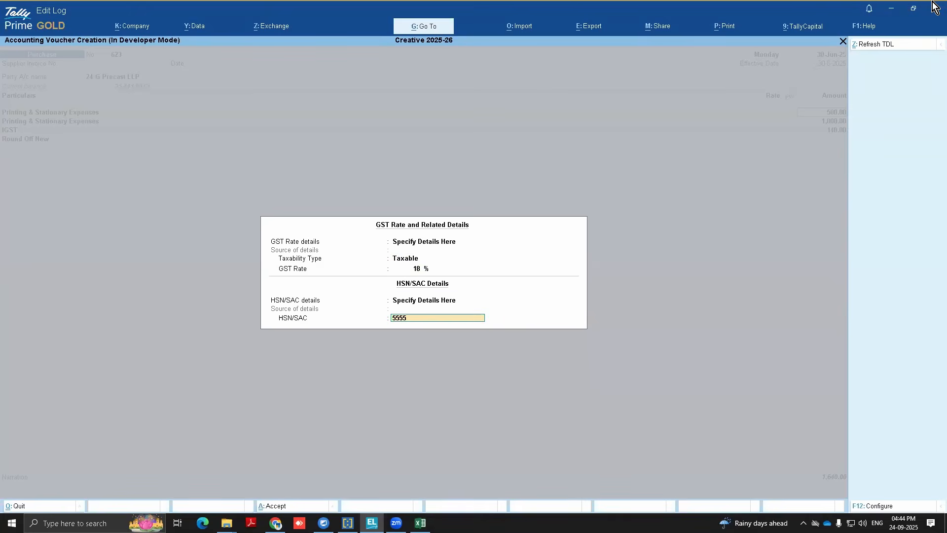
key("Return")
Recheck the detailed tax analysis showing both HSN codes and IGST 140.
key("alt+a")
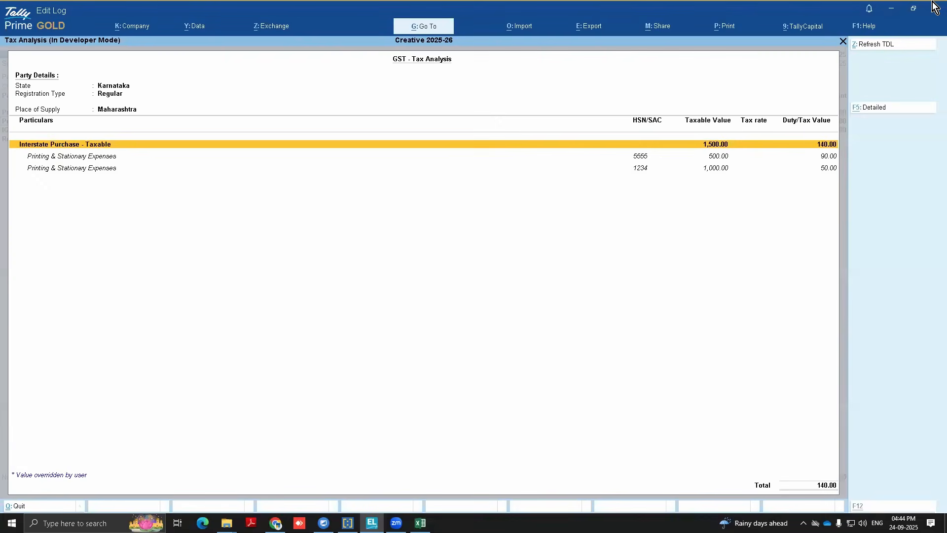
key("alt+F5")
key("Down")
key("Down")
key("Down")
key("Down")
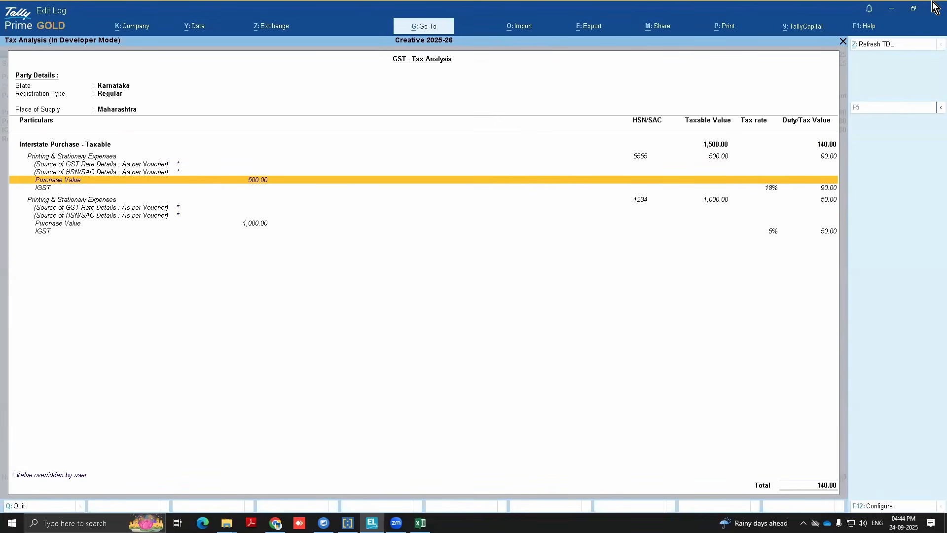
key("Down")
key("Down")
key("Down")
key("Down")
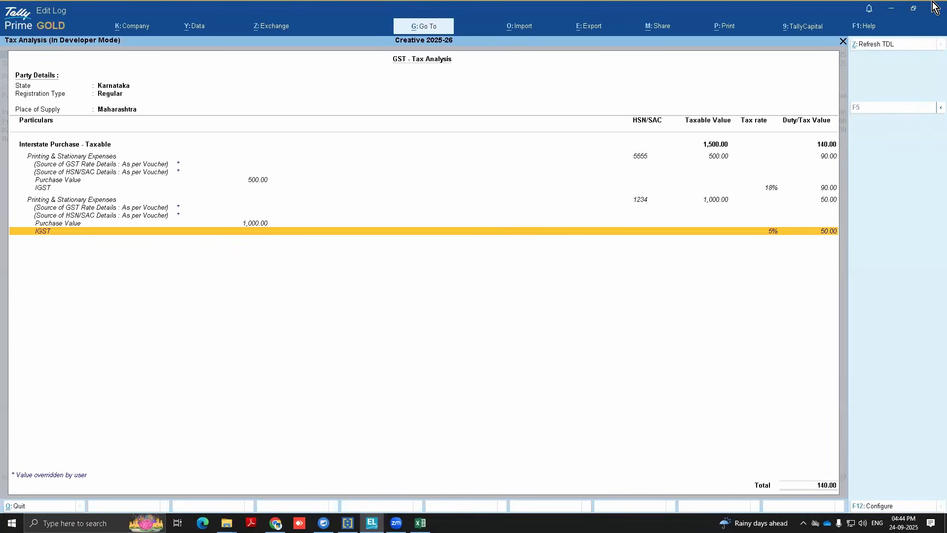
key("Escape")
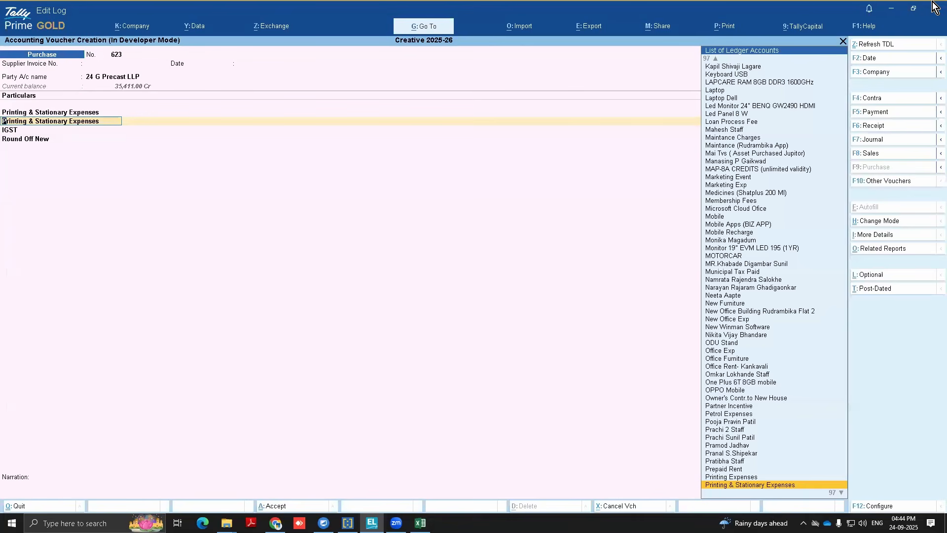
Save voucher 623, accepting the modified GST rate and HSN/SAC details.
key("Return")
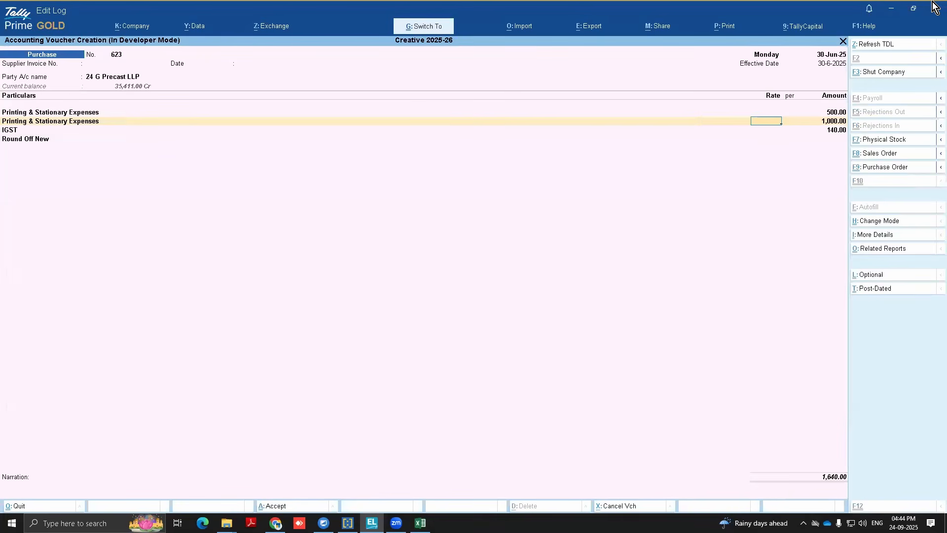
key("ctrl+a")
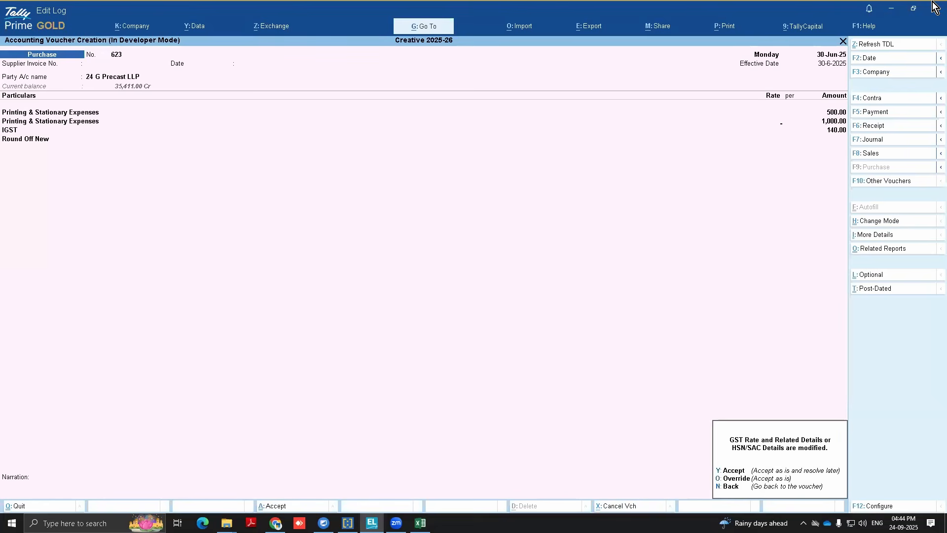
key("y")
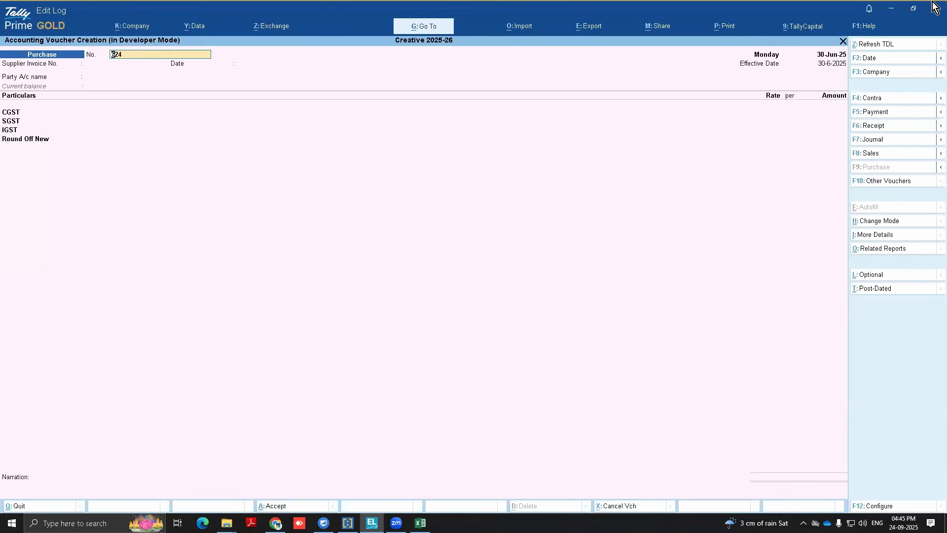
Switch the new purchase voucher to Item Invoice mode.
key("ctrl+h")
key("Up")
key("Return")
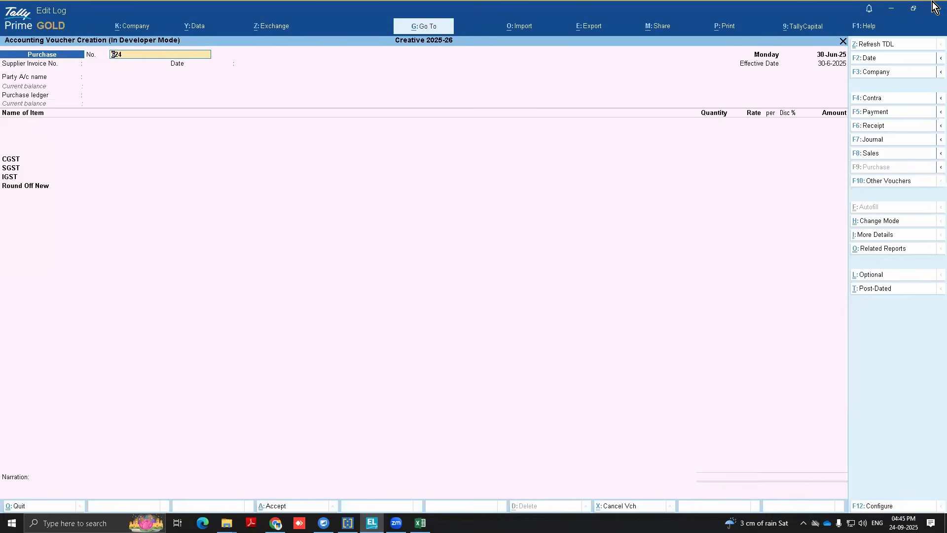
Set Show more configurations and Show all configurations to Yes and review the options.
key("F12")
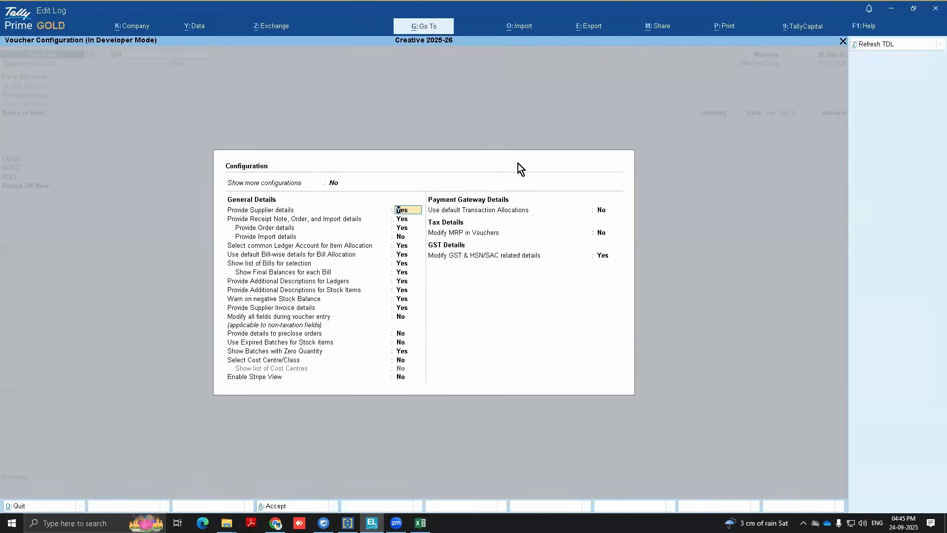
left_click(345, 185)
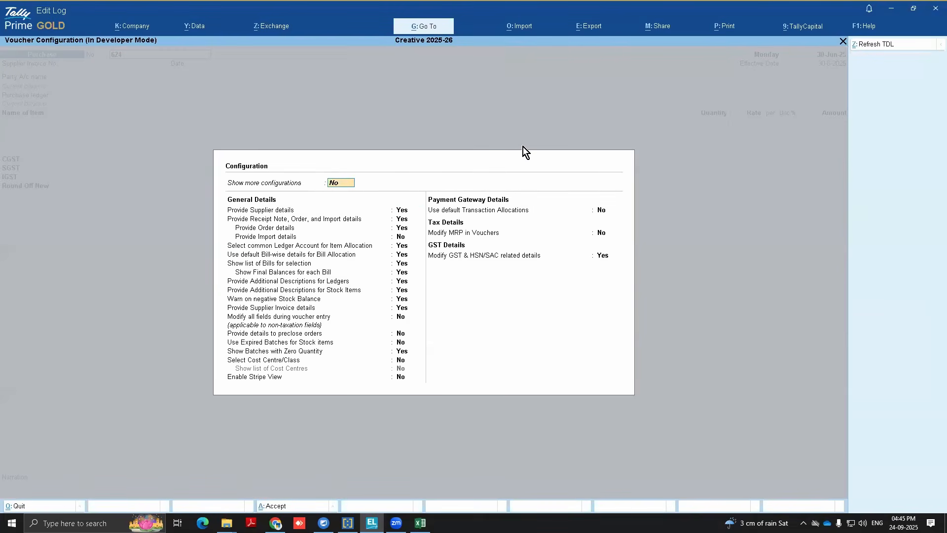
type("y")
key("Return")
key("Up")
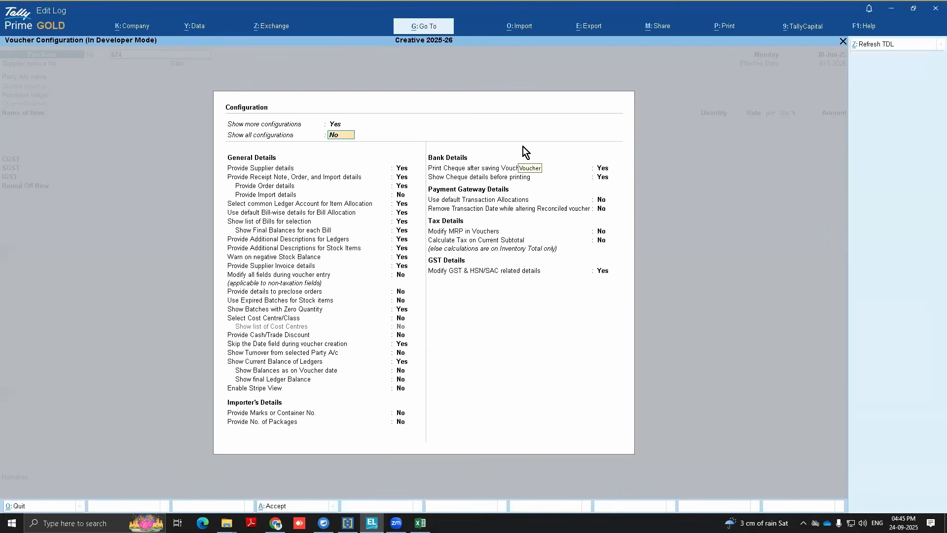
type("y")
key("Return")
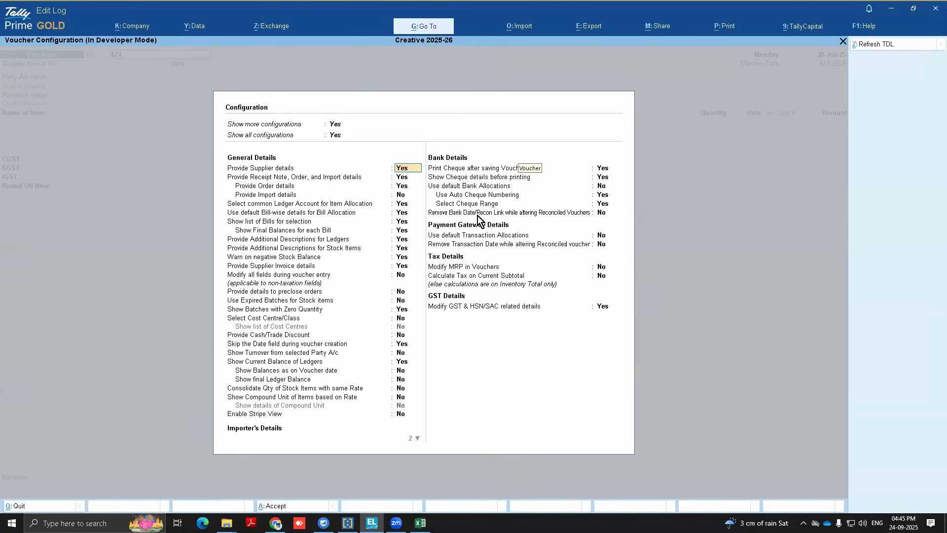
left_click(559, 187)
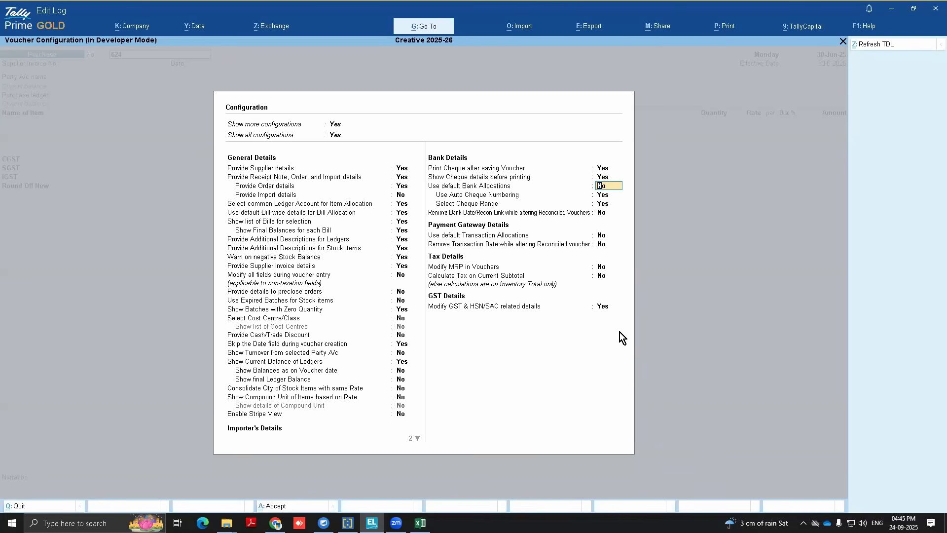
key("Return")
key("Return")
key("Return")
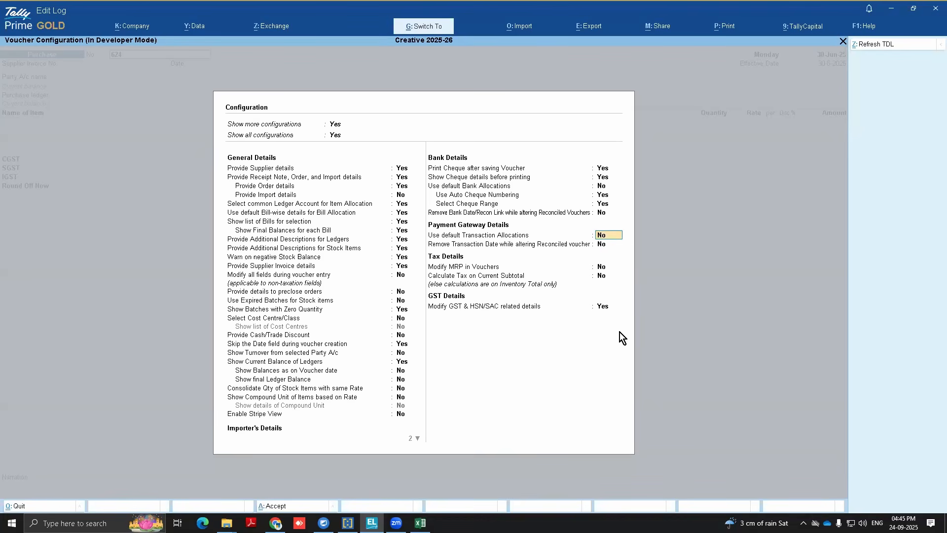
key("ctrl+a")
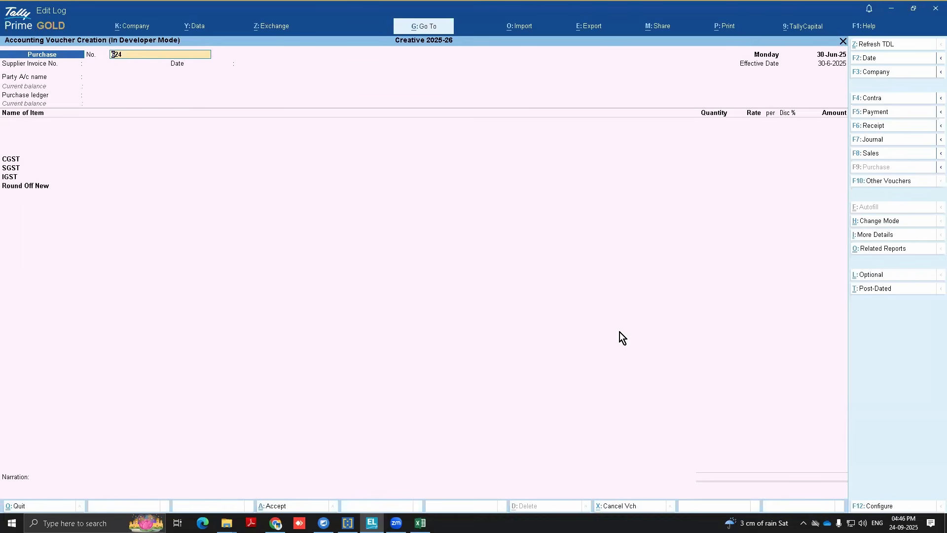
Quit the blank Purchase voucher 624 back to the Gateway of Tally.
key("Escape")
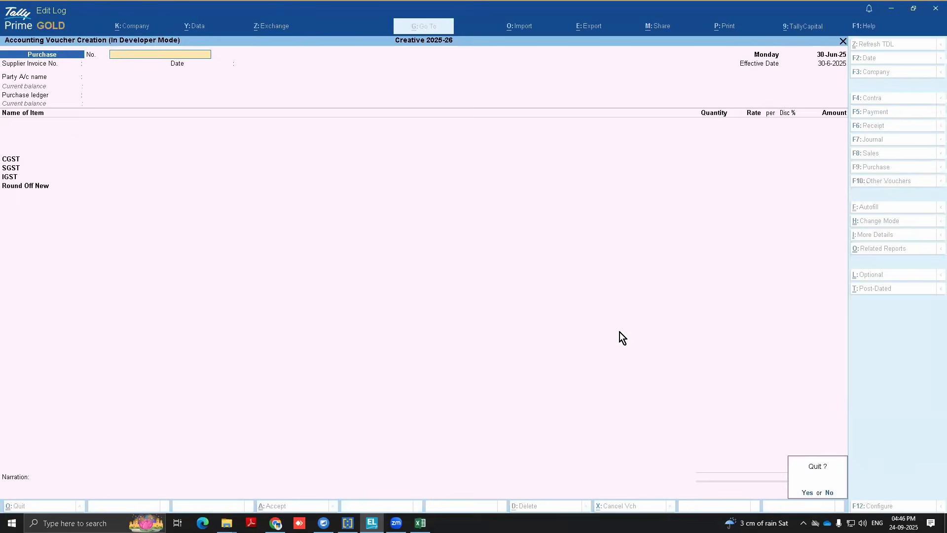
key("Return")
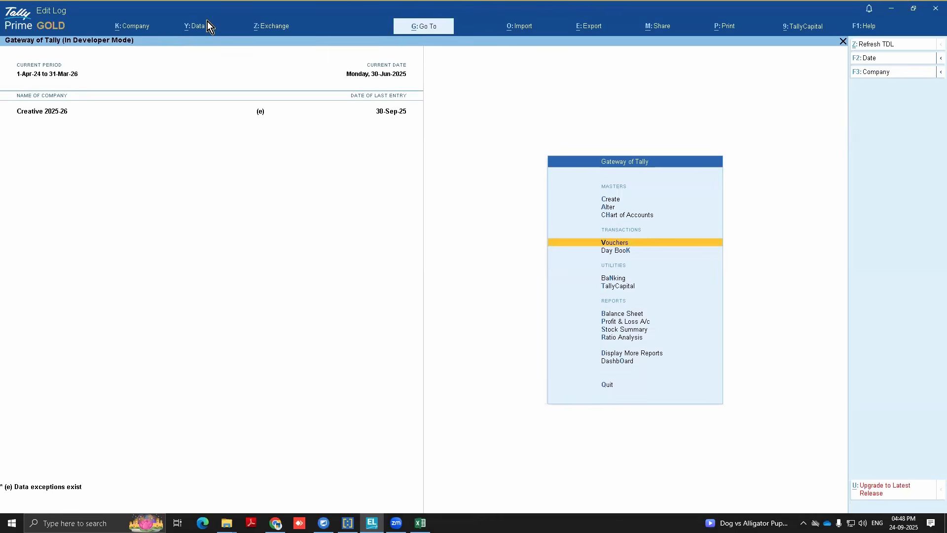
left_click(386, 19)
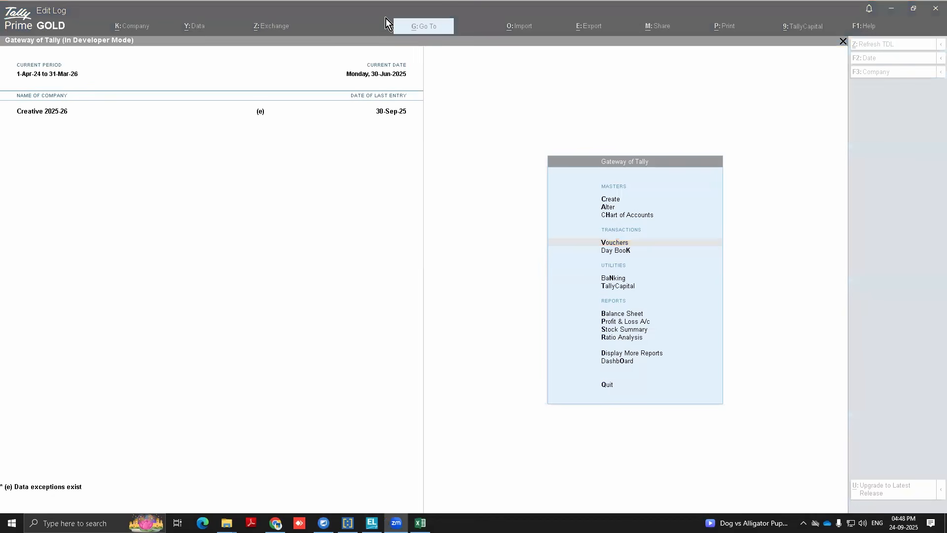